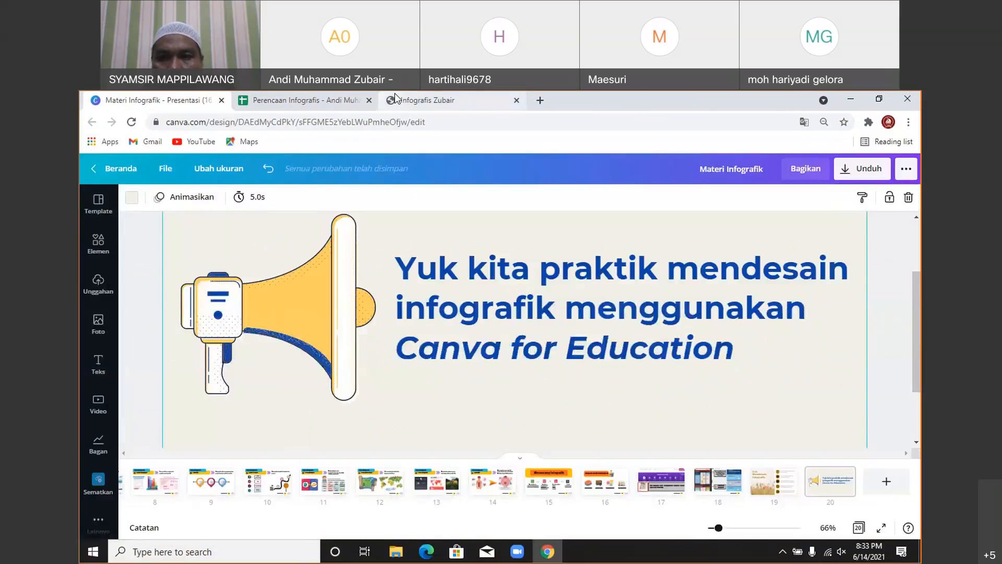
- Scroll through the Infografis Zubair PDF from the header down to the footer
scroll(655, 323, "up", 15)
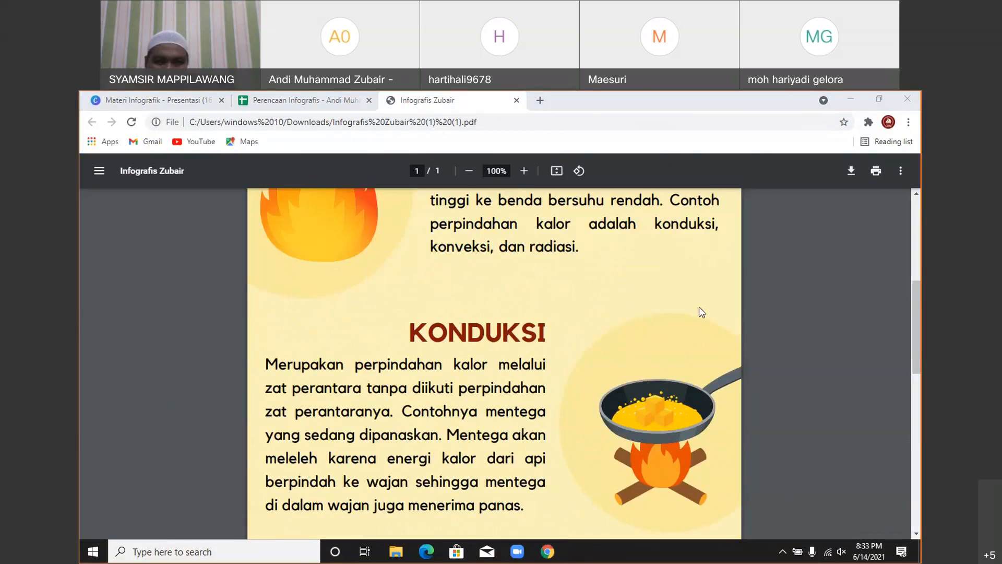
scroll(579, 341, "up", 5)
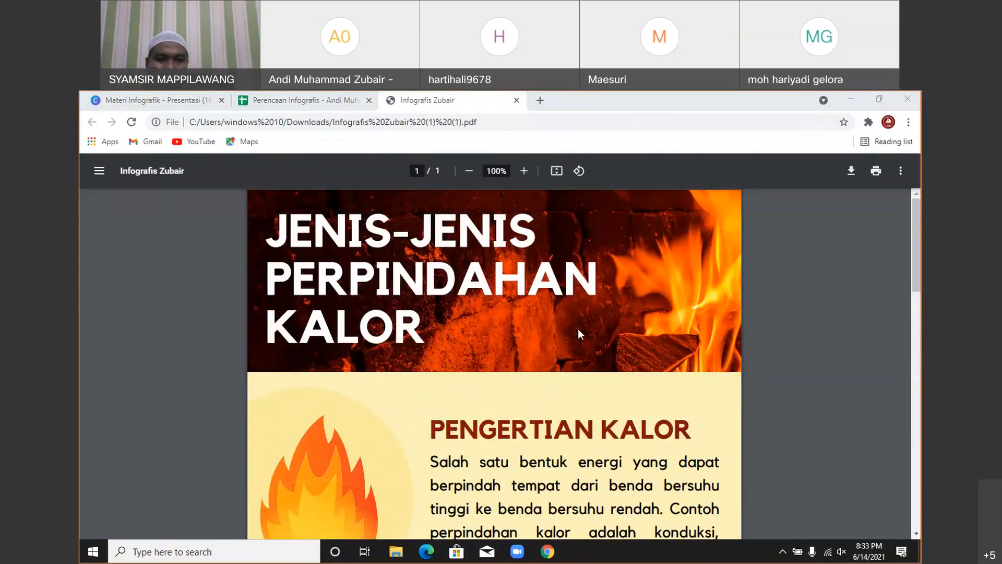
scroll(577, 329, "down", 2)
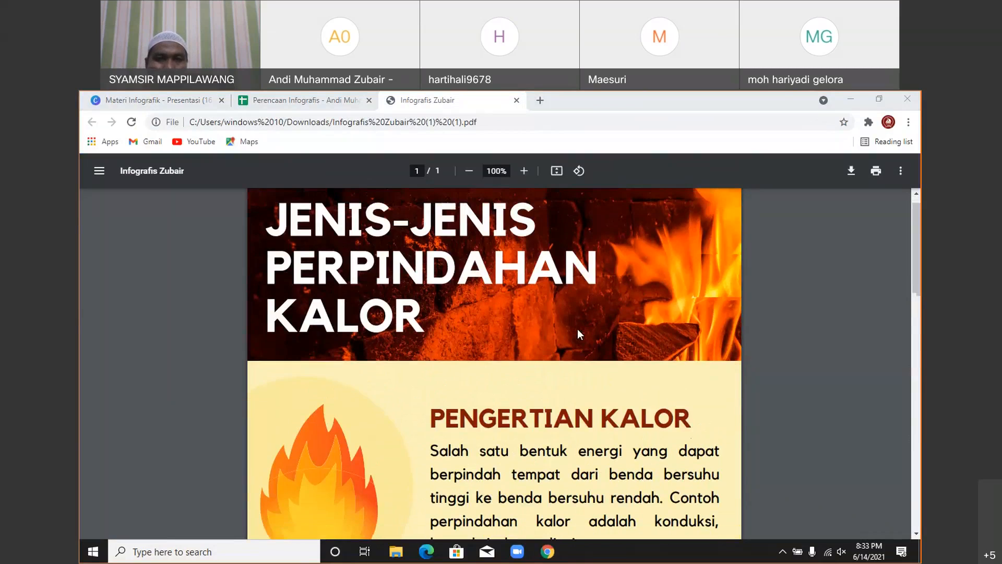
scroll(576, 323, "up", 2)
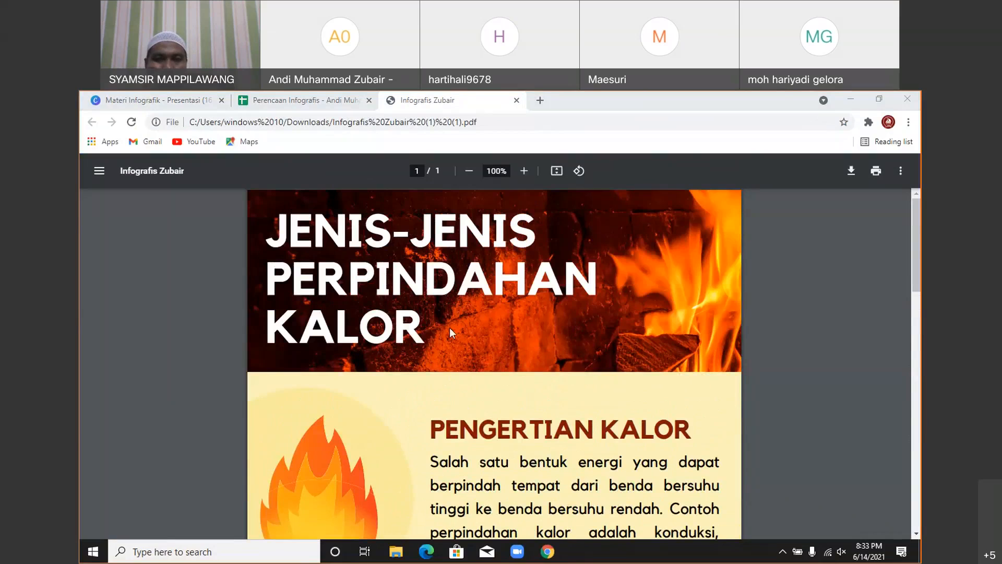
scroll(450, 292, "down", 1)
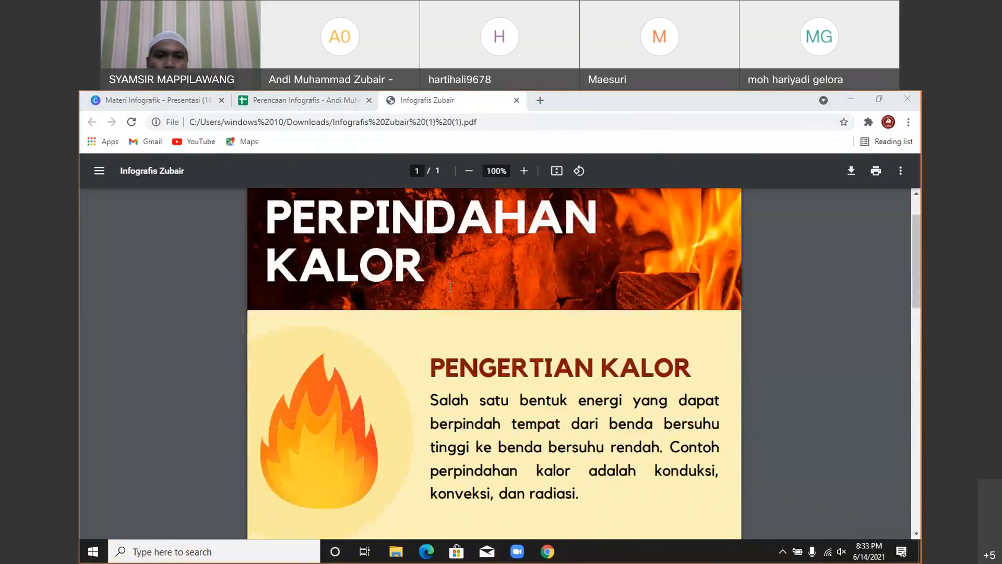
scroll(450, 288, "down", 1)
scroll(450, 287, "down", 2)
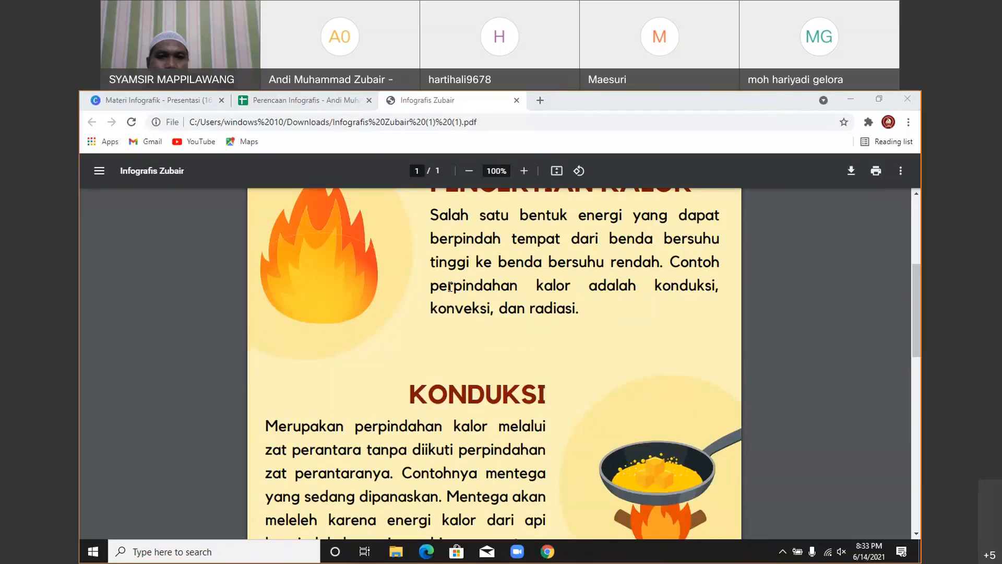
scroll(450, 286, "down", 1)
scroll(450, 287, "down", 4)
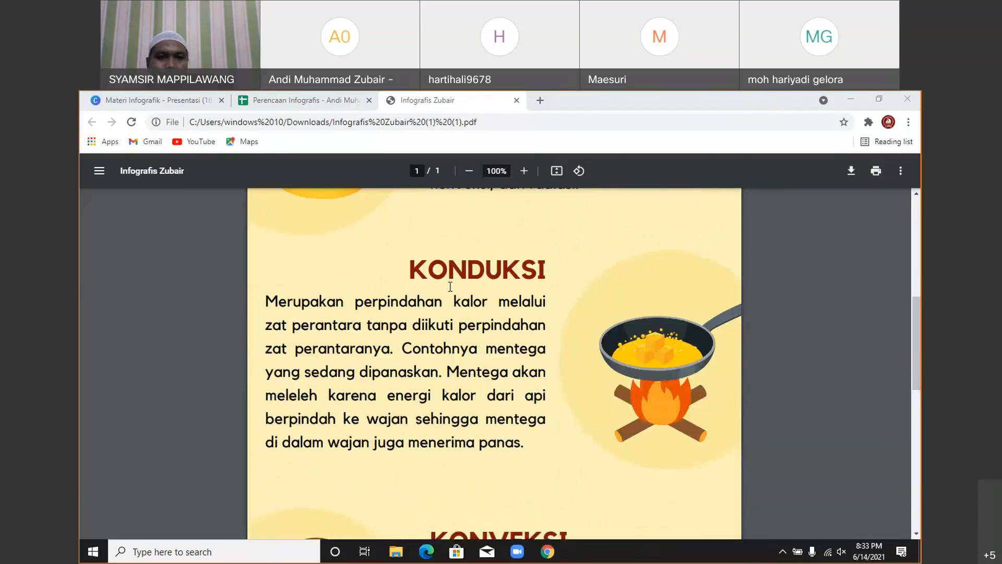
scroll(450, 287, "down", 4)
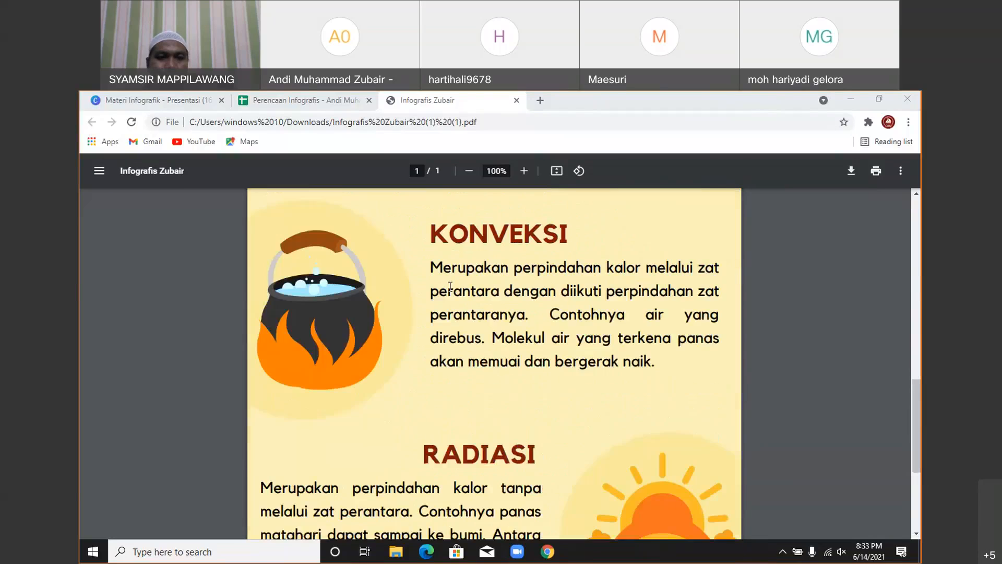
scroll(450, 286, "down", 2)
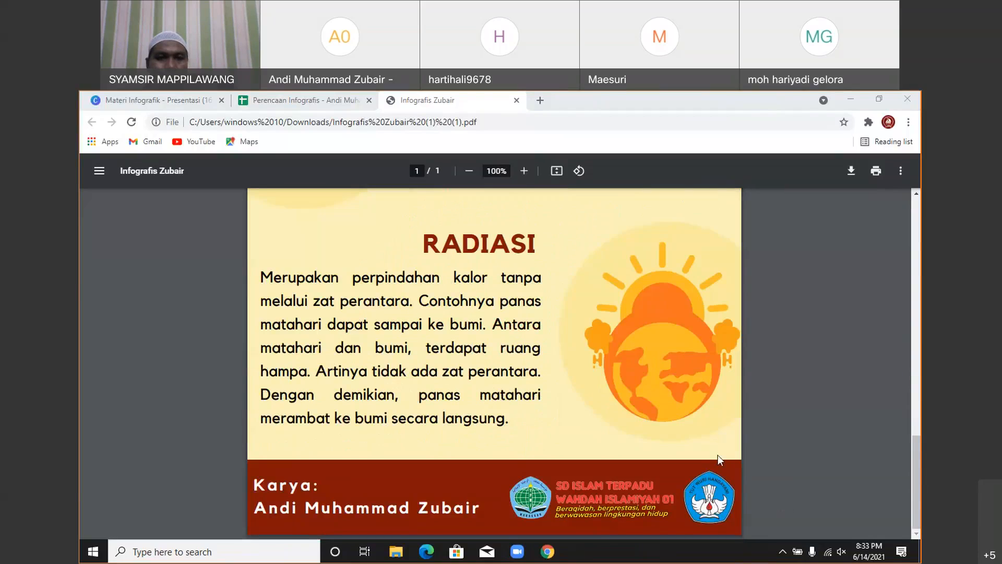
- Scroll back up and bring up the Perencaan Infografis planning spreadsheet
scroll(716, 454, "up", 10)
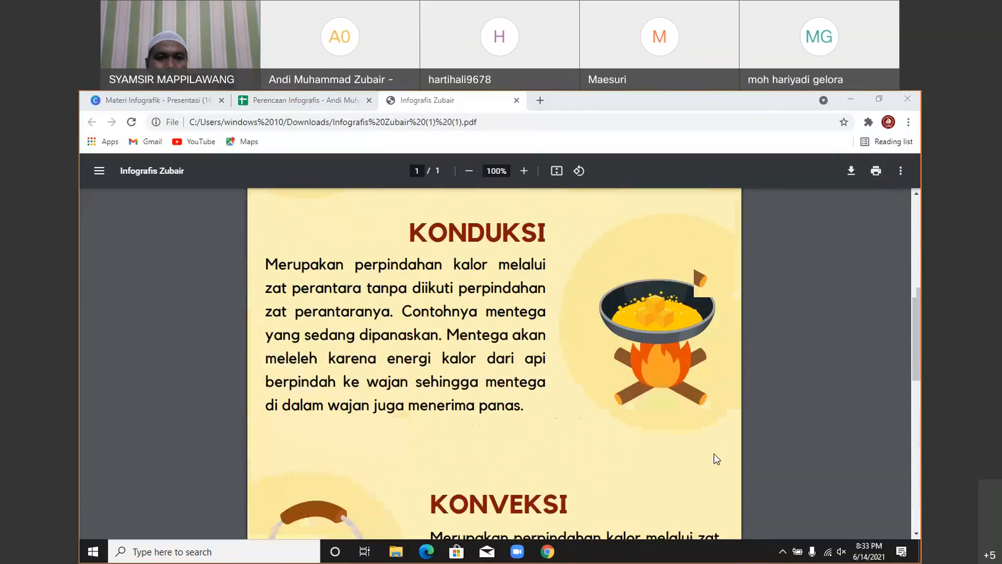
scroll(716, 455, "up", 6)
scroll(716, 459, "up", 2)
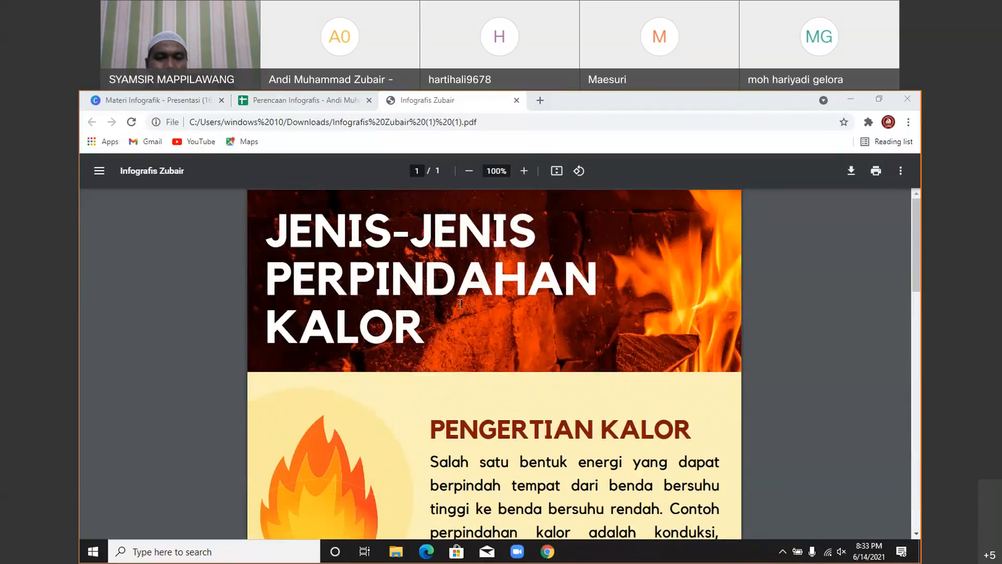
left_click(304, 104)
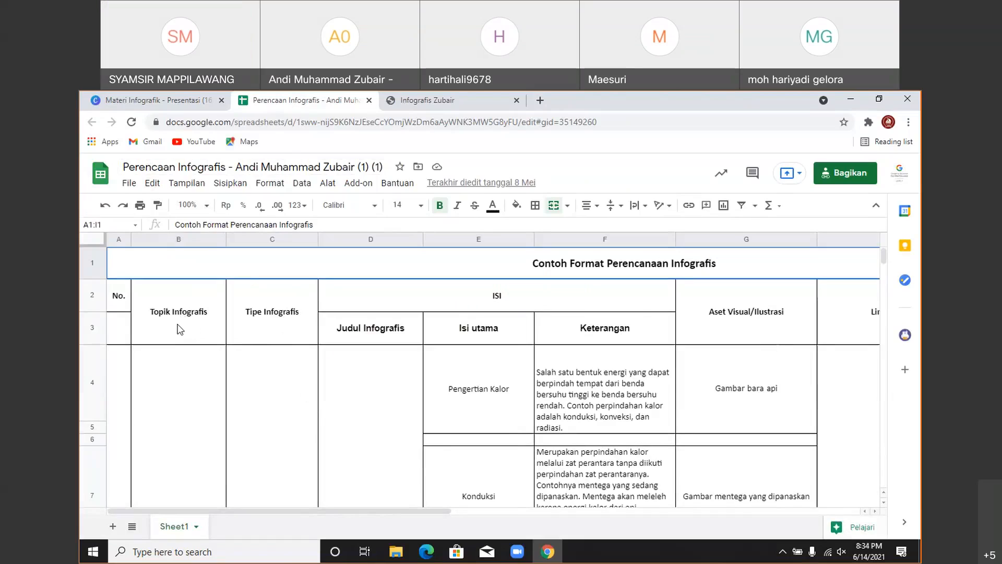
scroll(178, 326, "down", 1)
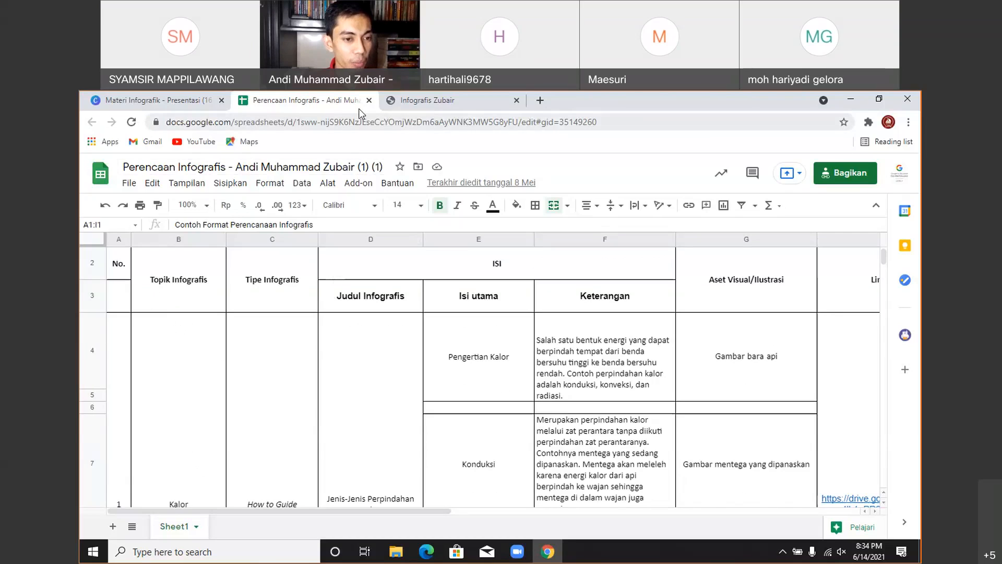
left_click(390, 104)
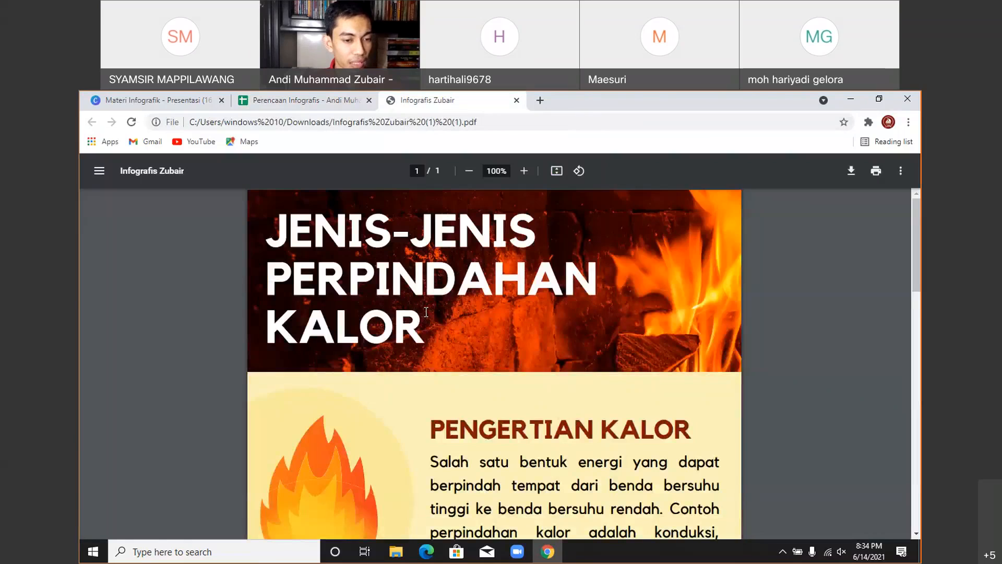
scroll(426, 312, "down", 4)
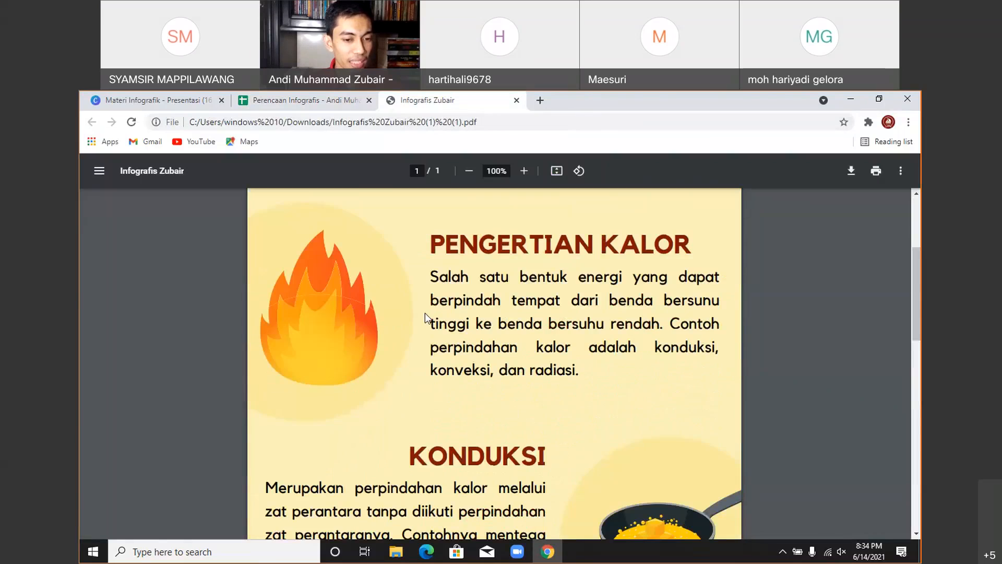
scroll(426, 318, "down", 1)
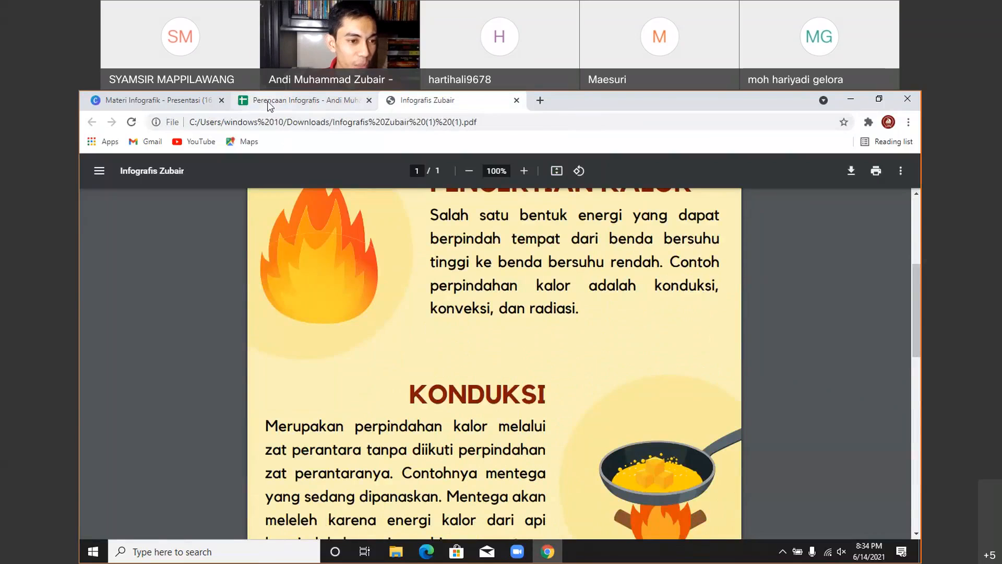
left_click(302, 100)
scroll(277, 433, "down", 1)
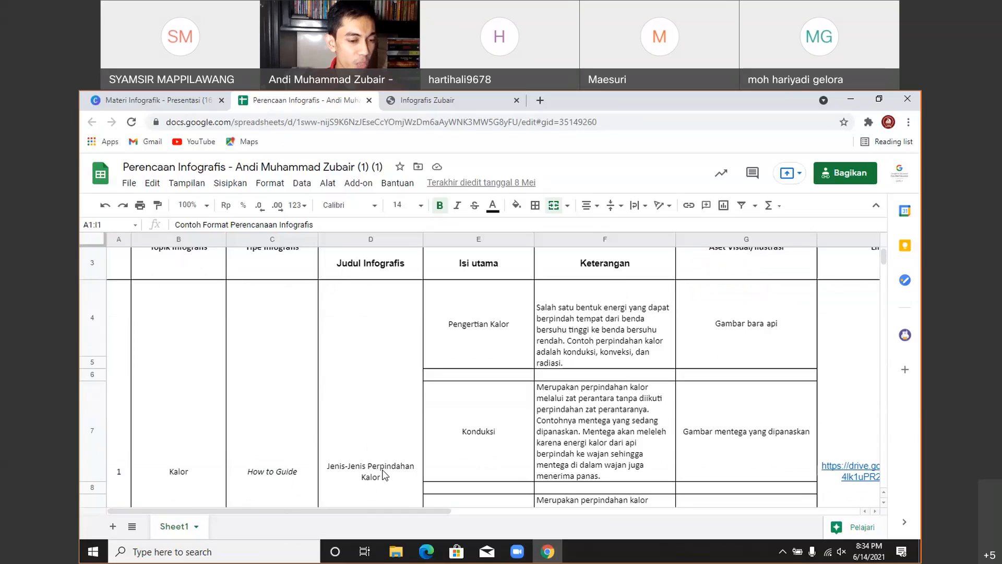
scroll(178, 489, "up", 1)
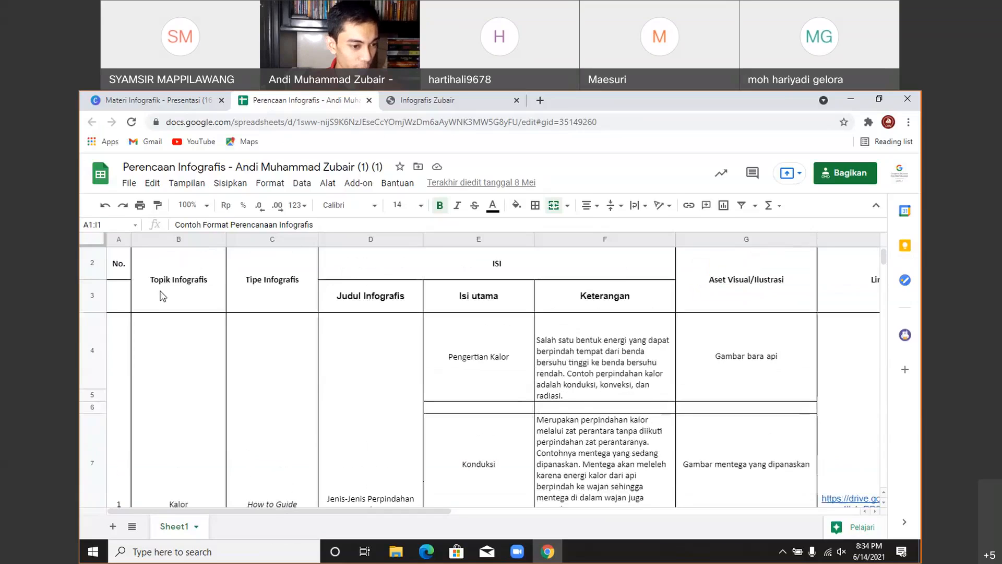
scroll(177, 489, "down", 1)
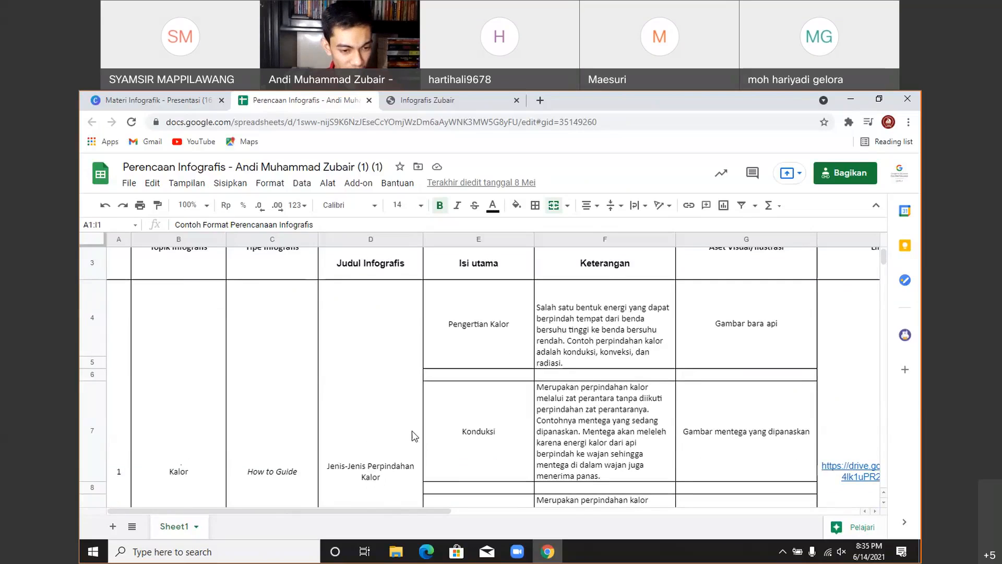
scroll(449, 410, "up", 1)
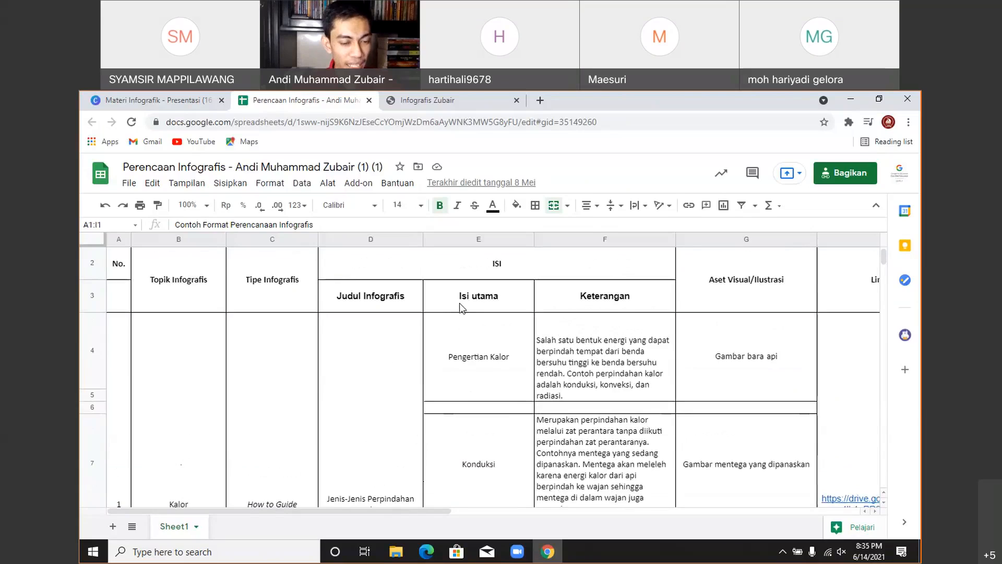
scroll(451, 313, "down", 1)
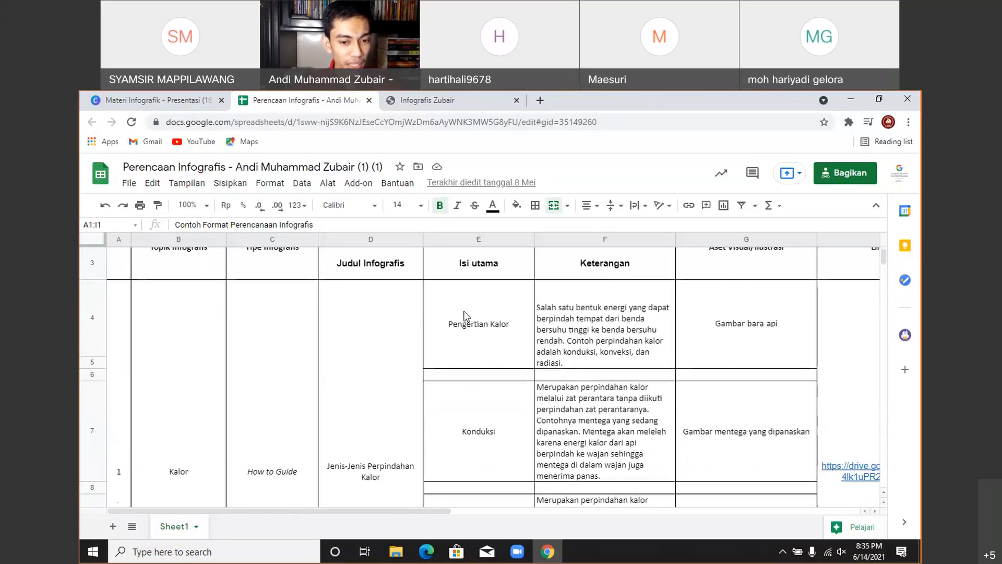
scroll(466, 316, "up", 1)
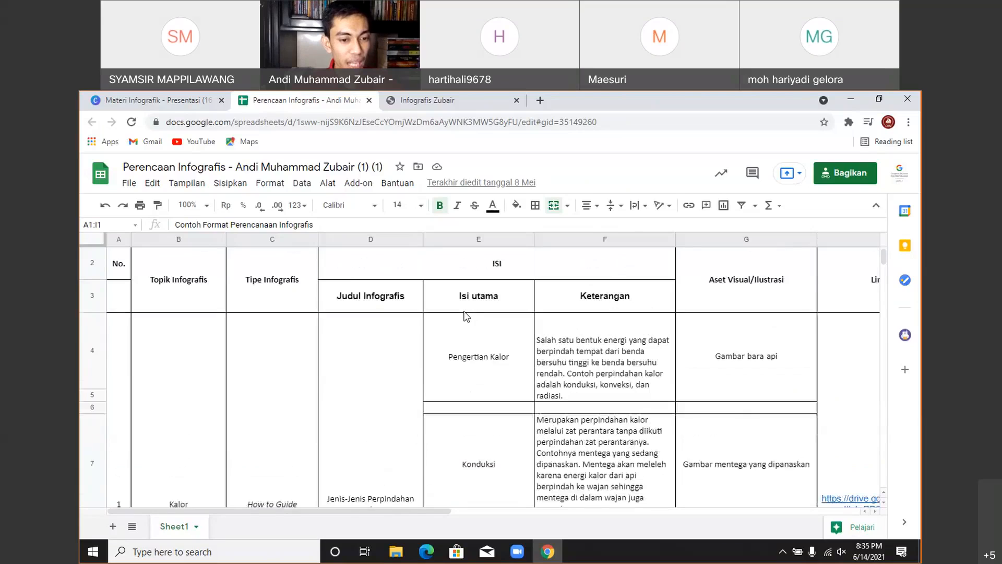
left_click(555, 374)
scroll(555, 374, "up", 1)
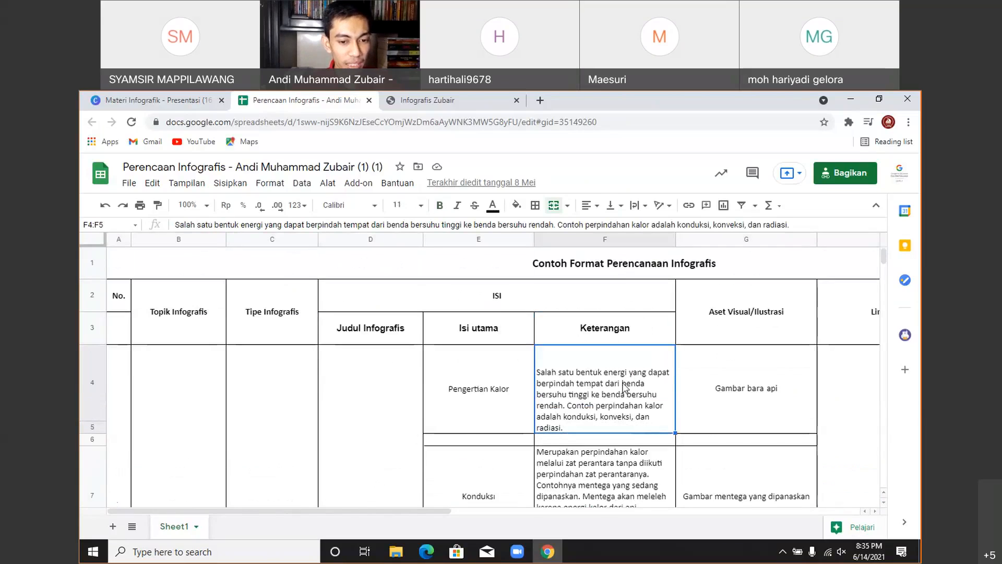
left_click(752, 398)
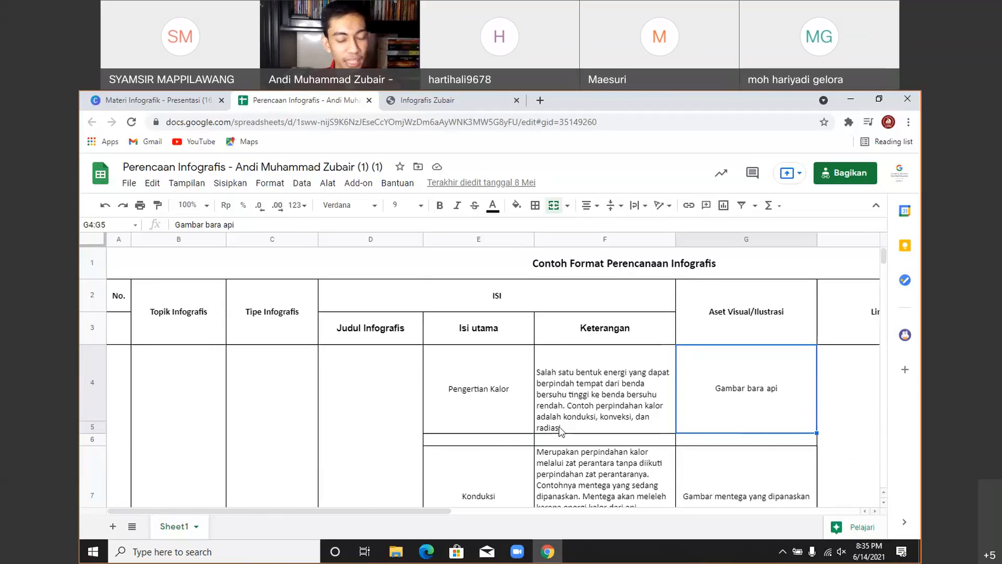
scroll(592, 431, "down", 3)
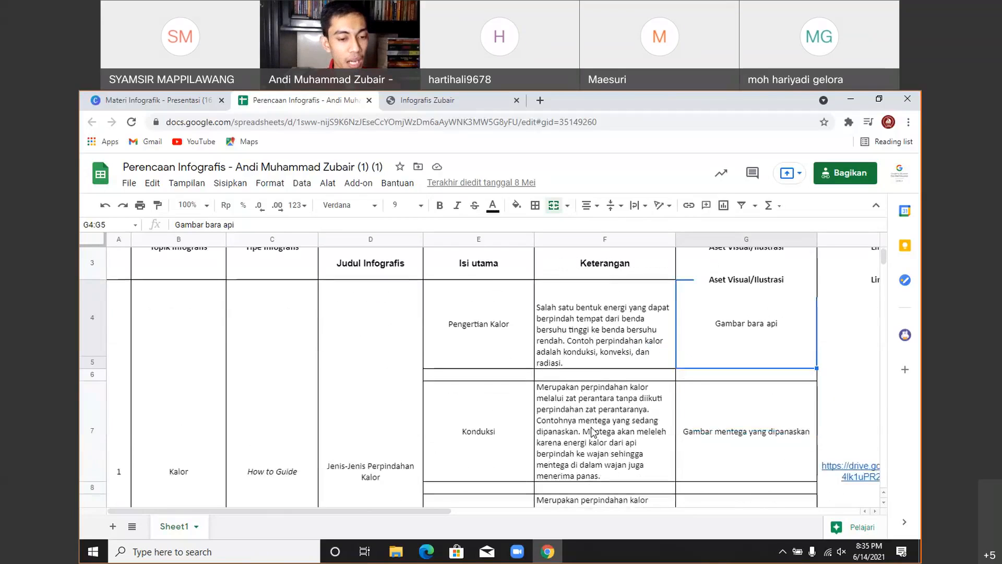
scroll(594, 431, "down", 3)
scroll(613, 399, "down", 3)
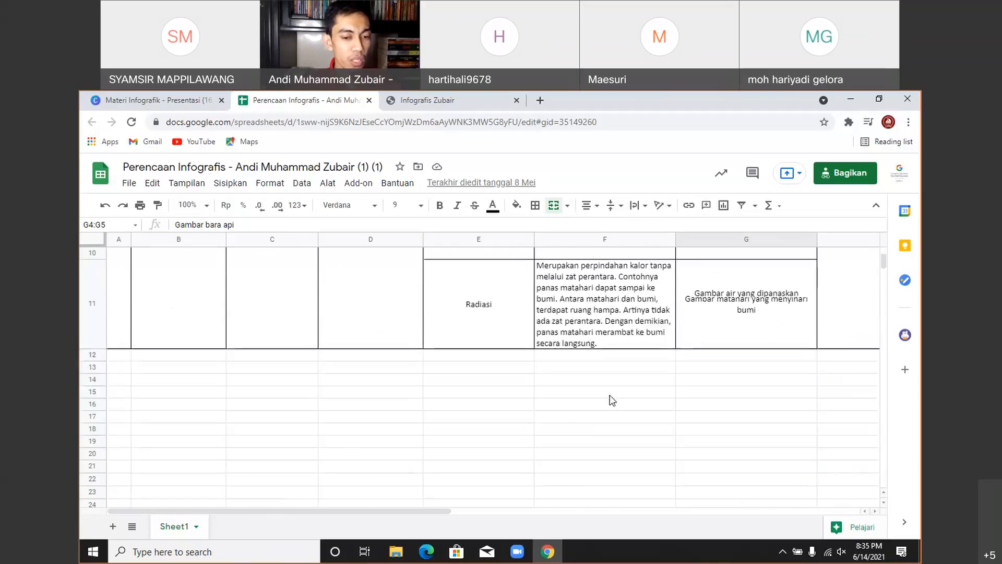
scroll(612, 401, "up", 5)
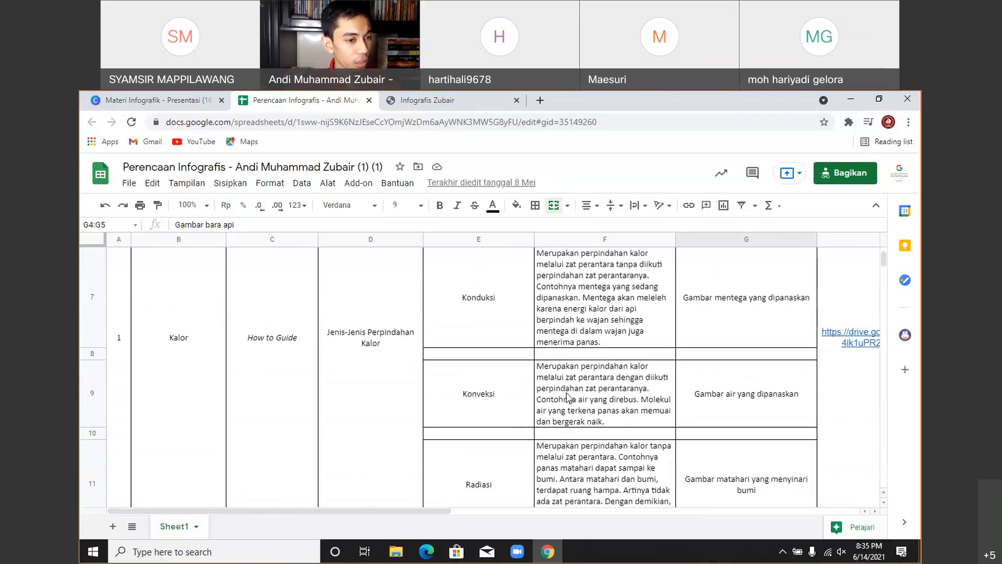
scroll(575, 423, "up", 1)
scroll(575, 424, "down", 3)
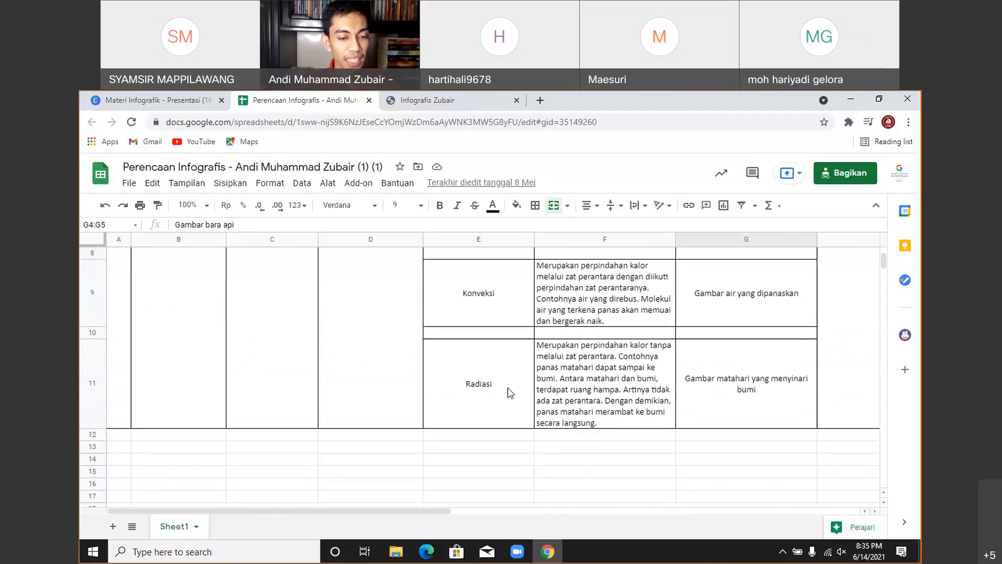
scroll(510, 393, "up", 5)
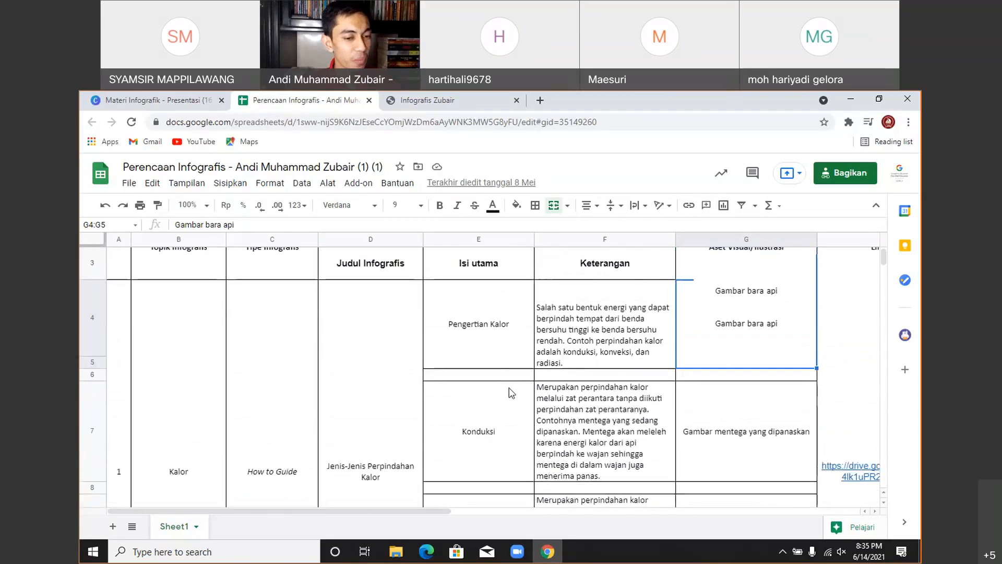
left_click(493, 345)
left_click(613, 308)
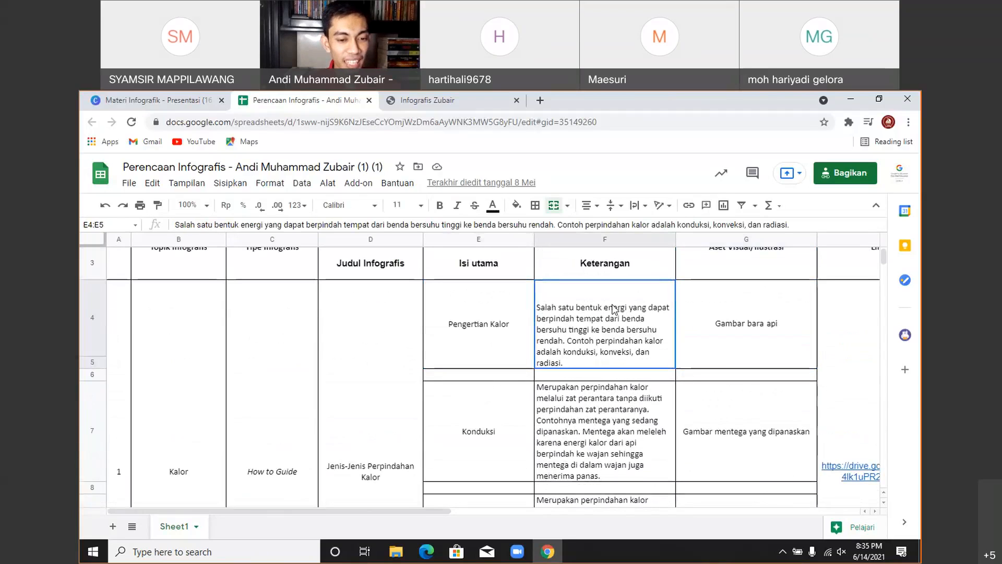
left_click(732, 312)
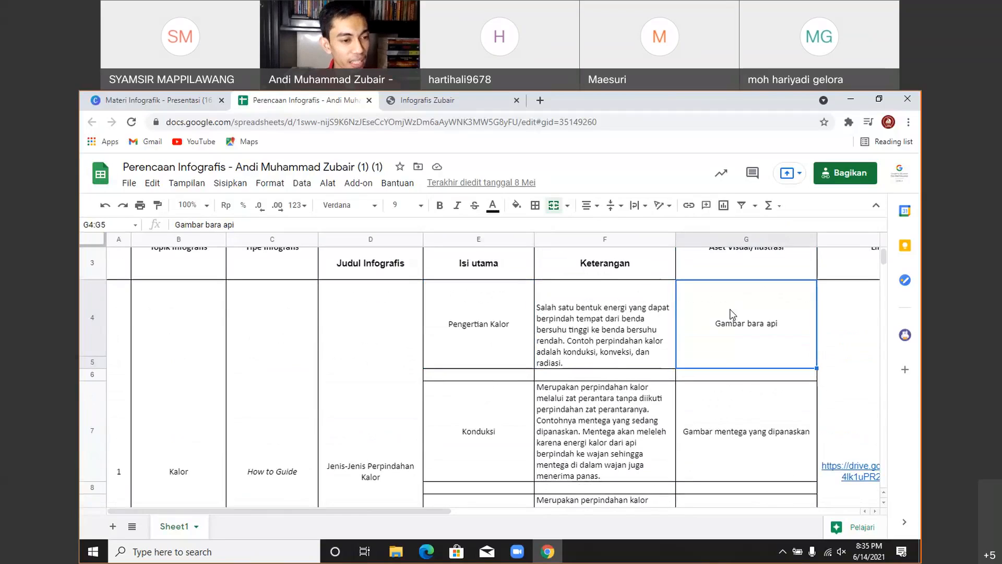
- Leave the Materi Infografik design for Canva's home page and show the Buat desain design types
left_click(152, 99)
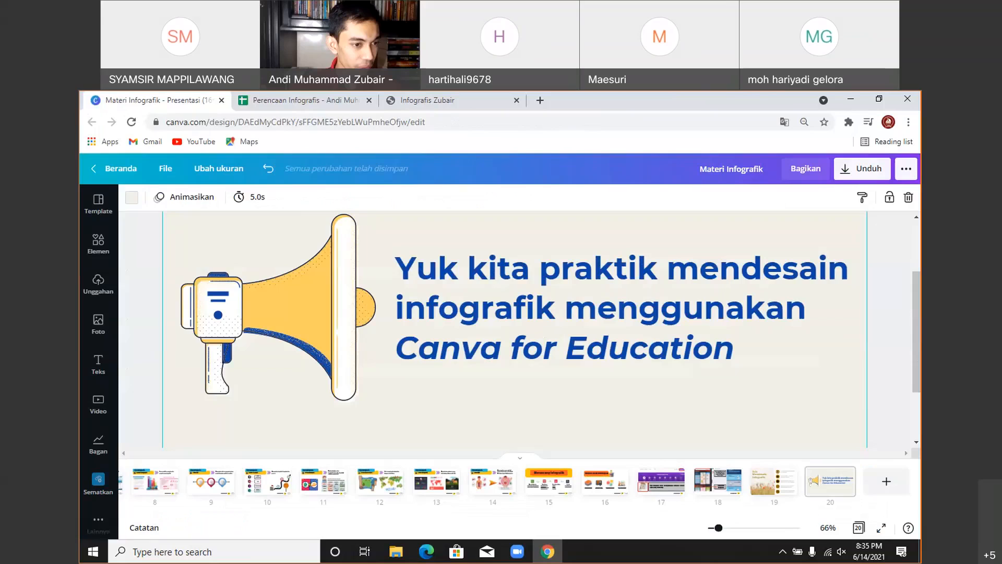
left_click(122, 168)
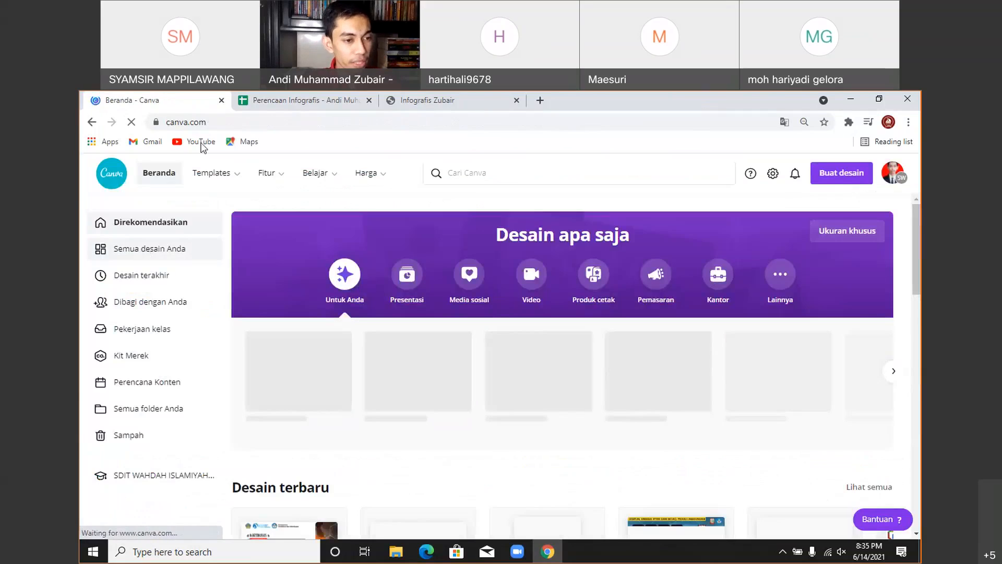
left_click(221, 122)
left_click(221, 122)
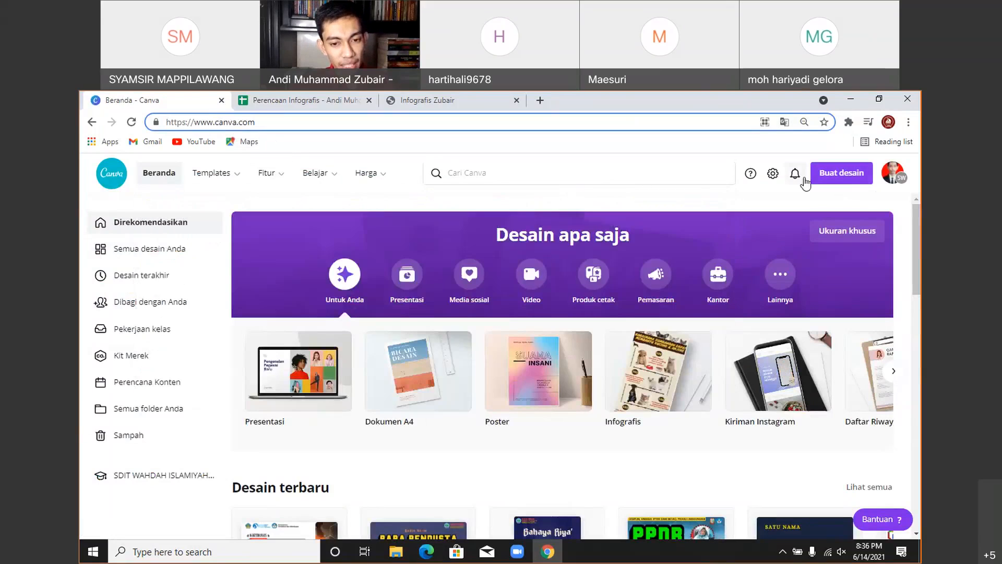
left_click(834, 178)
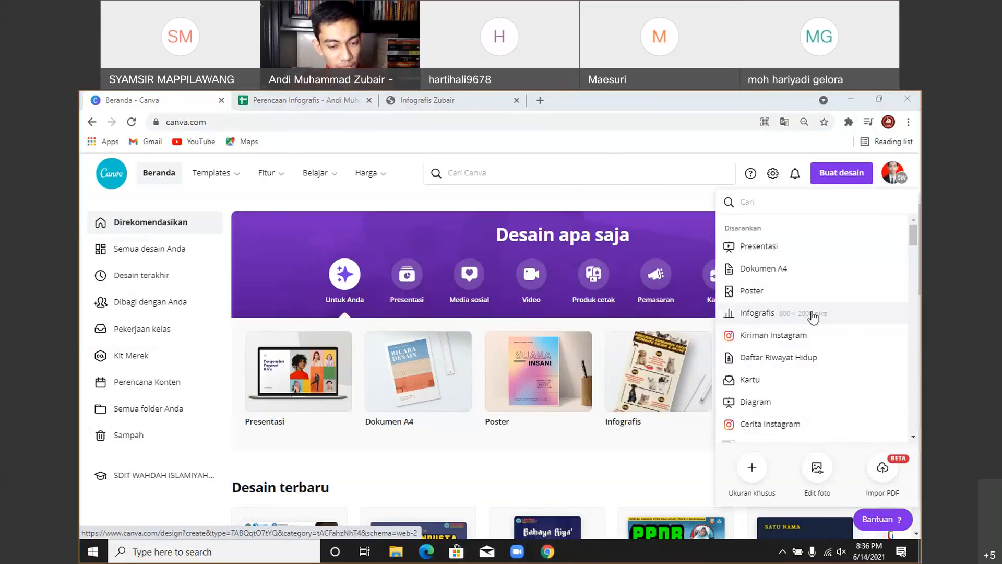
- Create a new 800 × 2000 px Infografis design and apply the Siklus Hidup Kupu-Kupu template
left_click(767, 313)
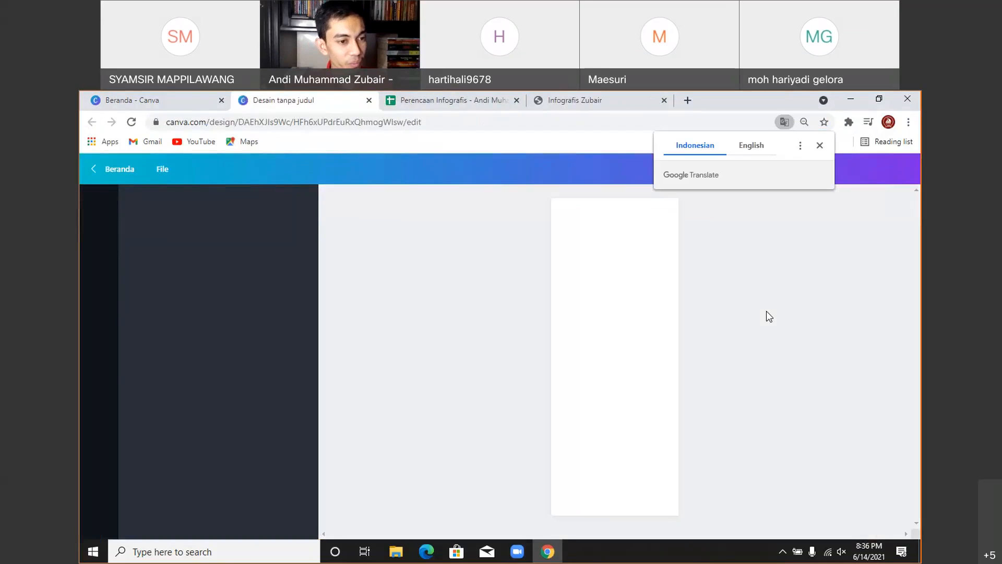
left_click(819, 146)
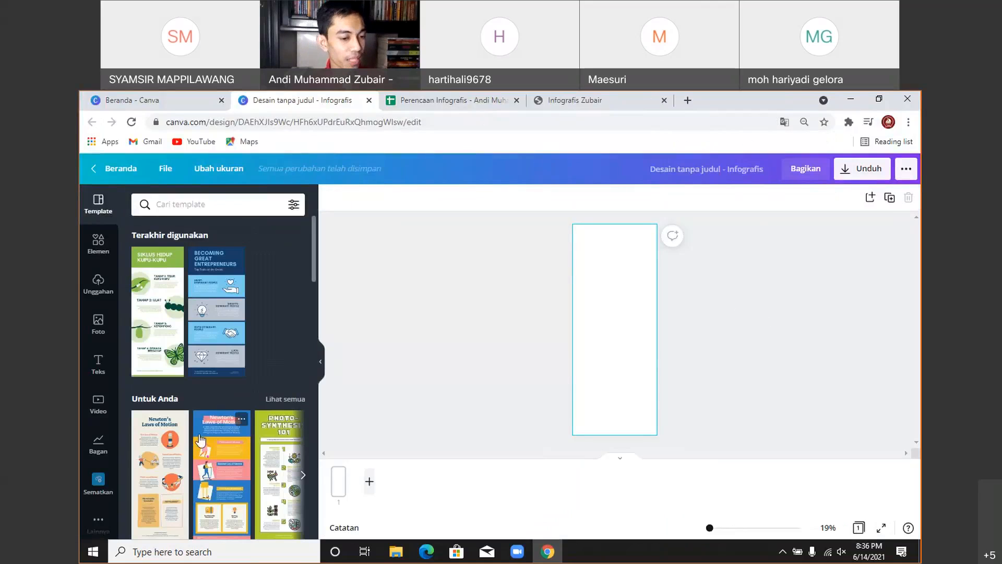
scroll(186, 296, "down", 5)
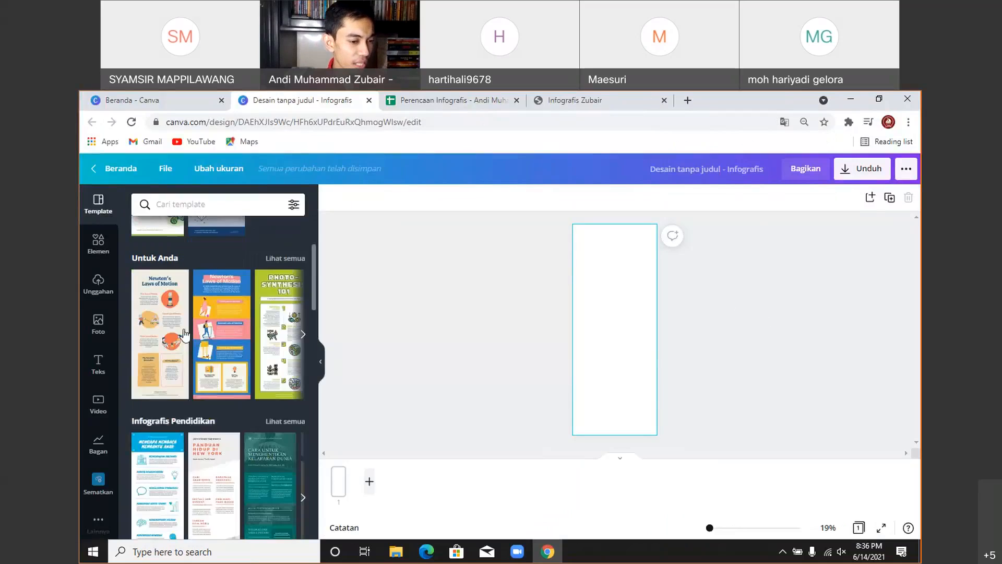
scroll(186, 334, "down", 8)
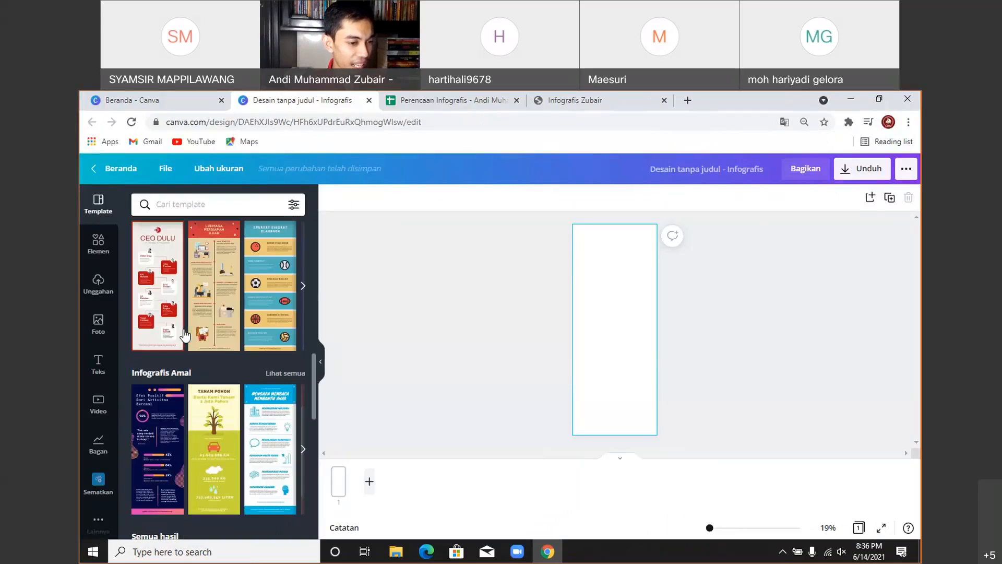
scroll(185, 334, "up", 5)
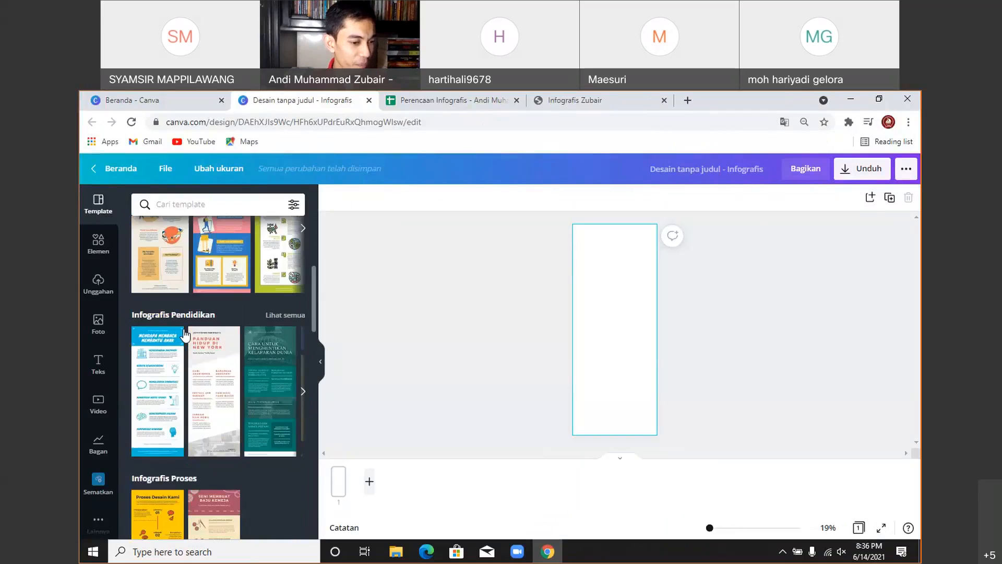
scroll(185, 334, "up", 4)
scroll(186, 334, "down", 5)
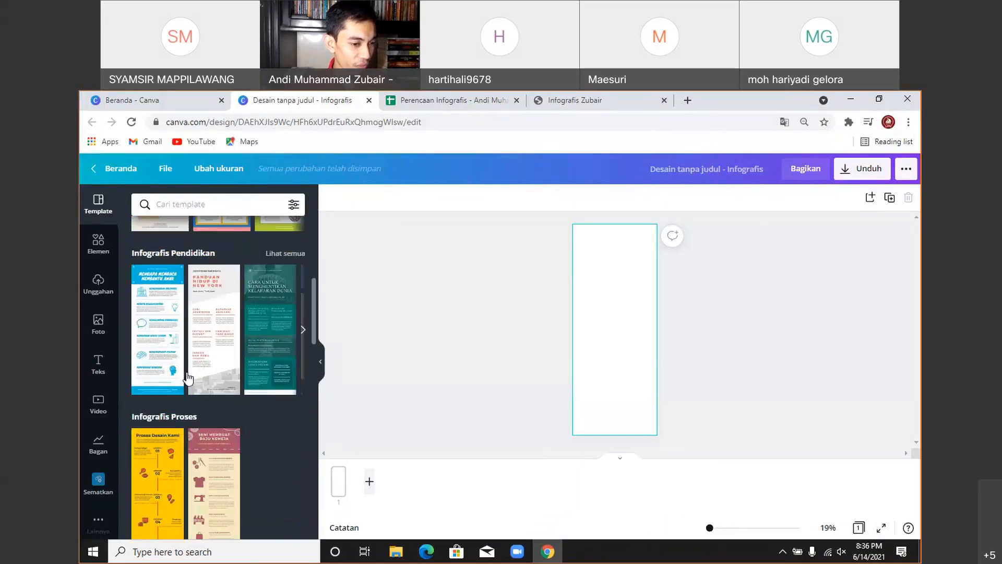
scroll(187, 378, "down", 2)
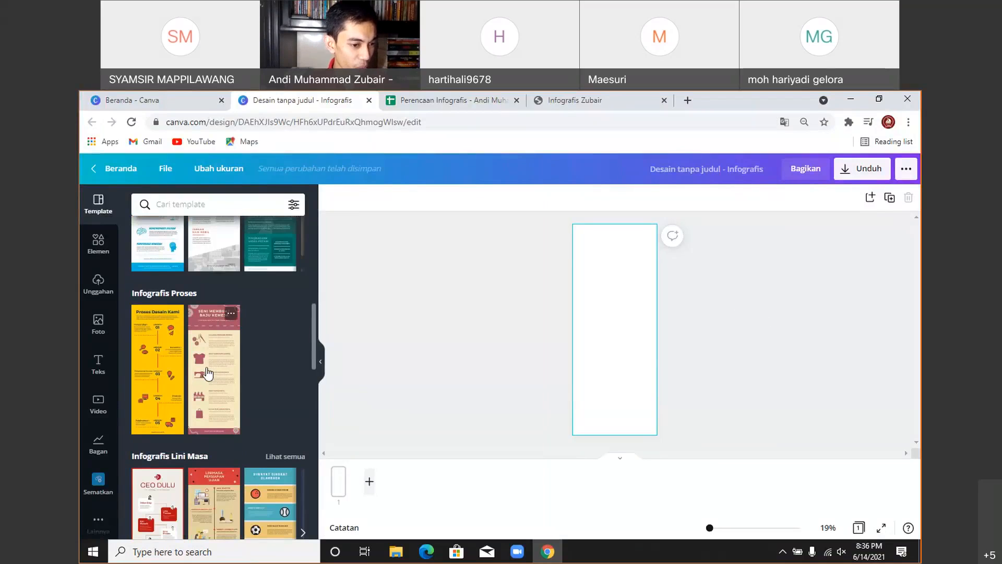
scroll(207, 373, "down", 2)
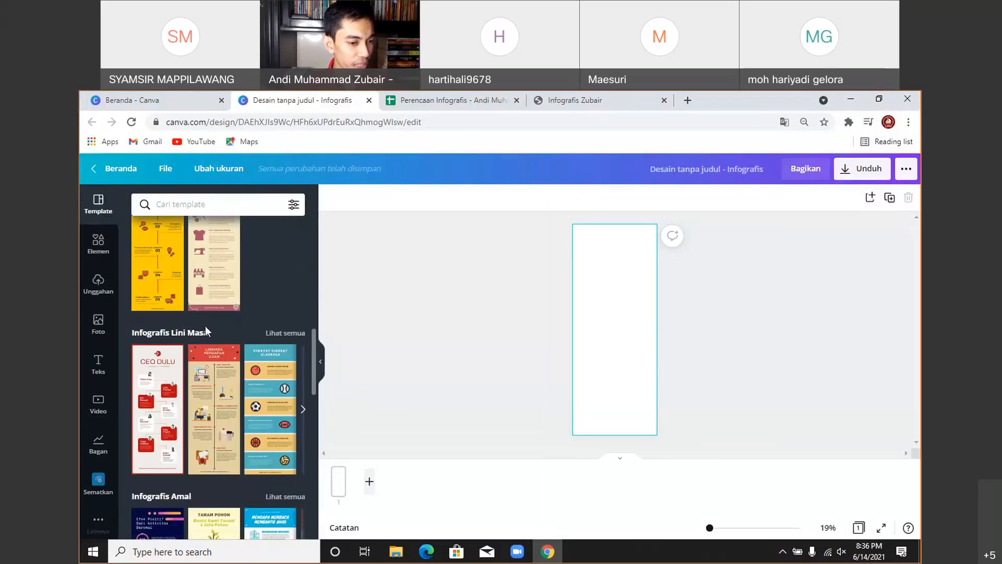
scroll(202, 354, "down", 4)
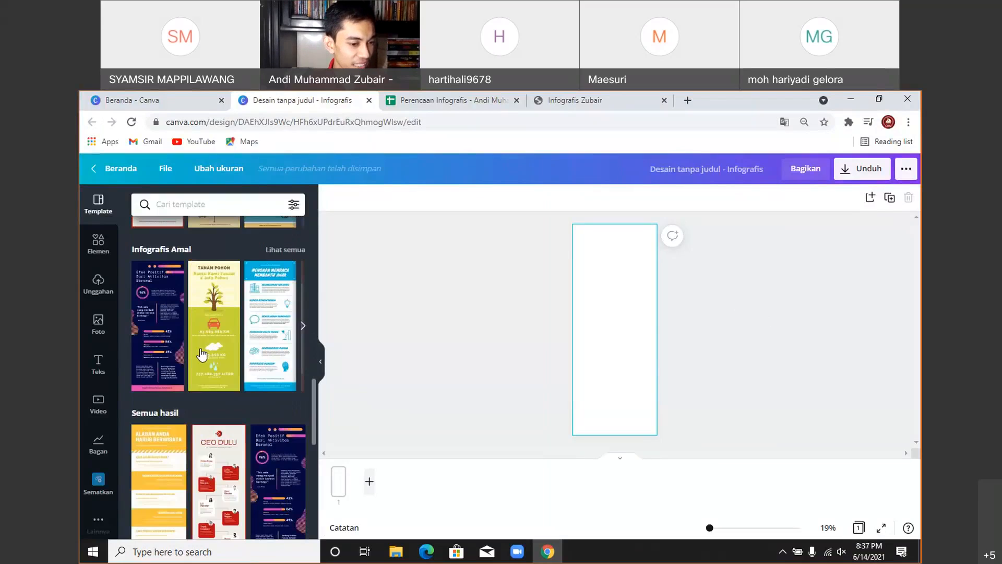
scroll(190, 352, "down", 5)
scroll(189, 353, "down", 3)
scroll(190, 354, "down", 5)
scroll(190, 354, "down", 3)
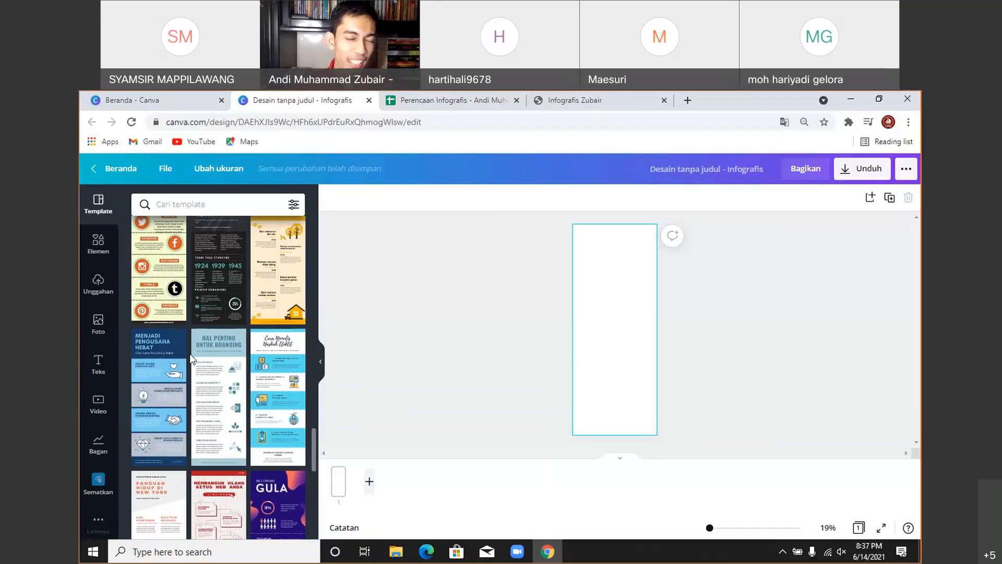
scroll(184, 412, "down", 3)
scroll(188, 407, "down", 8)
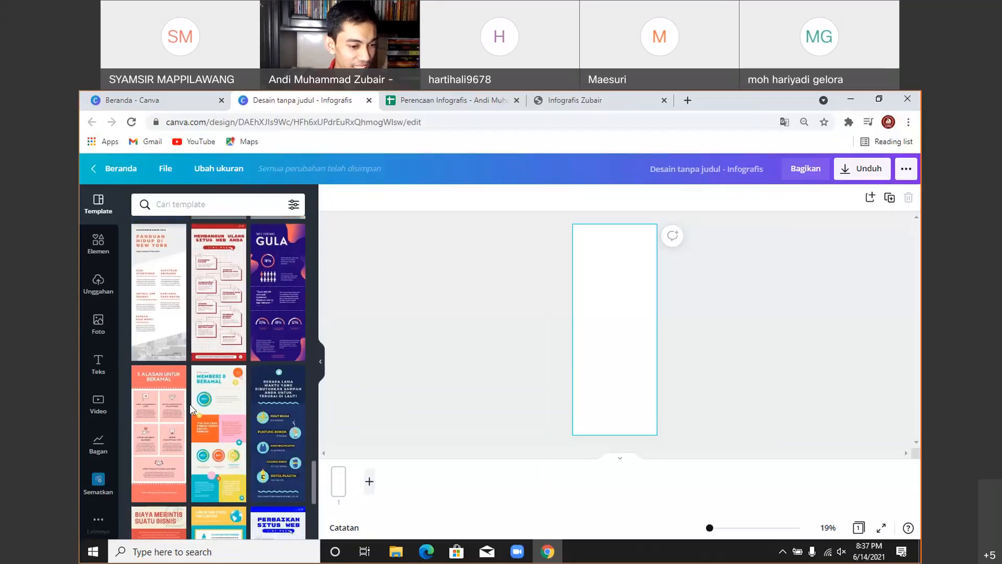
scroll(201, 416, "down", 4)
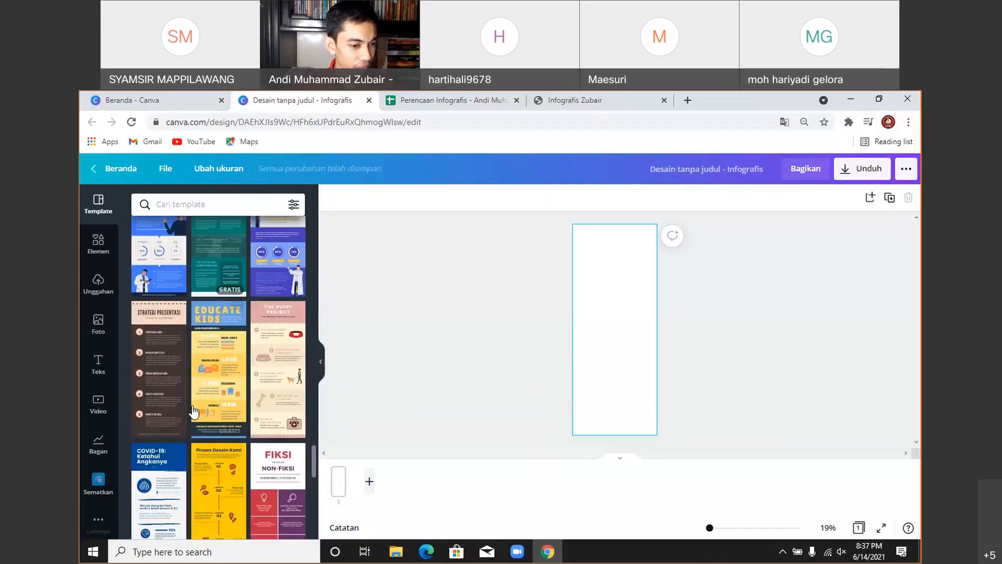
scroll(211, 422, "down", 10)
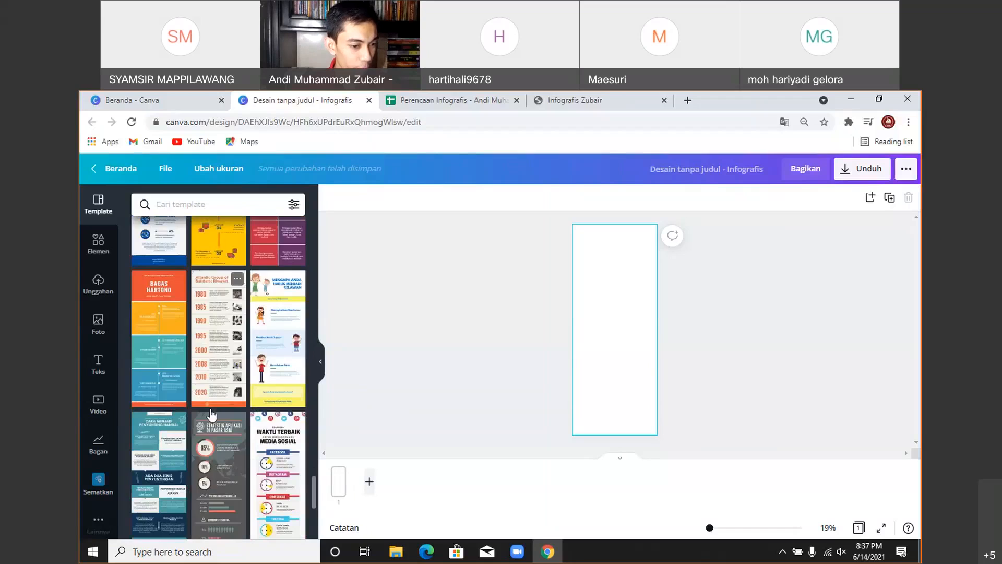
scroll(210, 414, "down", 10)
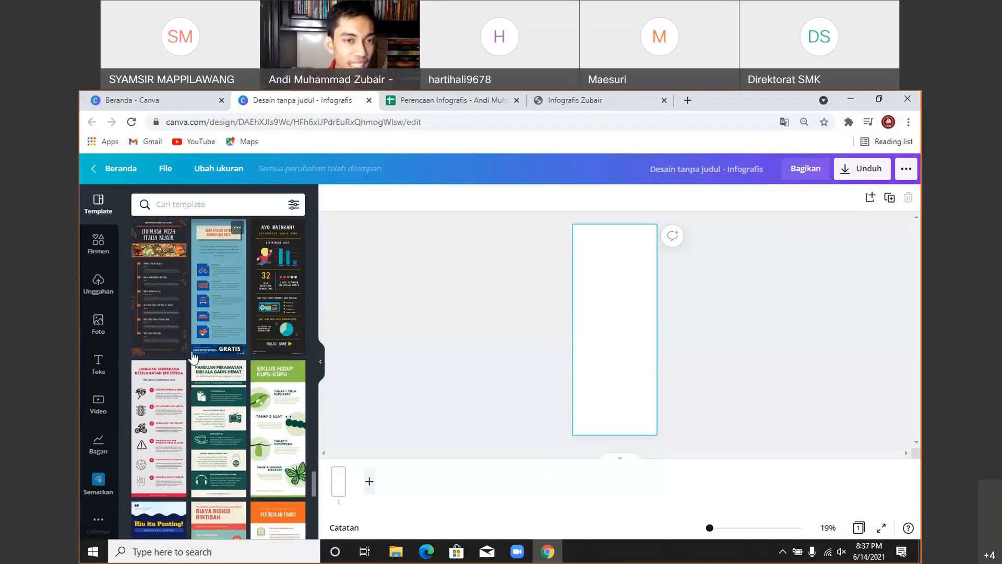
left_click(288, 422)
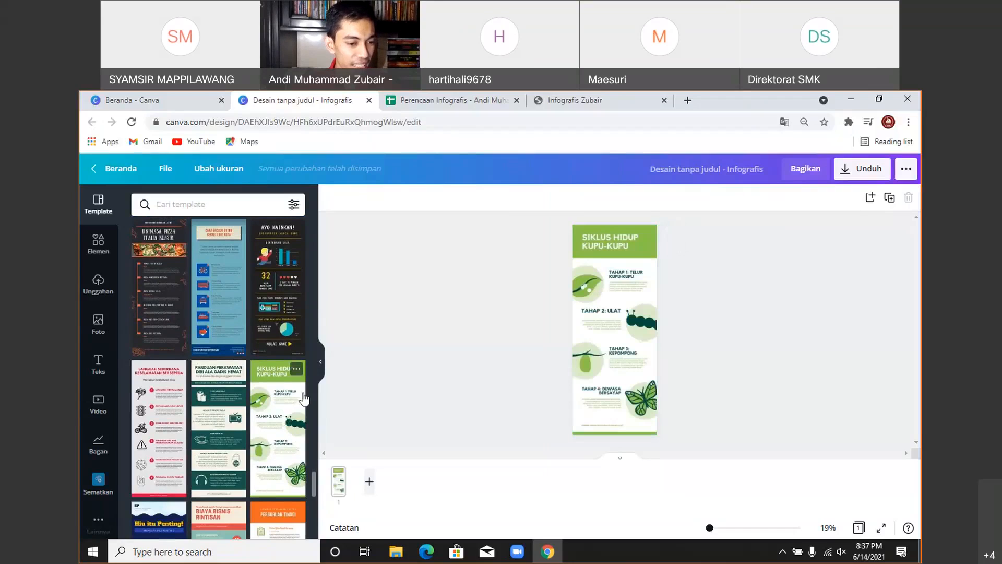
- Collapse the template panel and reset the browser page zoom to 100%
left_click(323, 367)
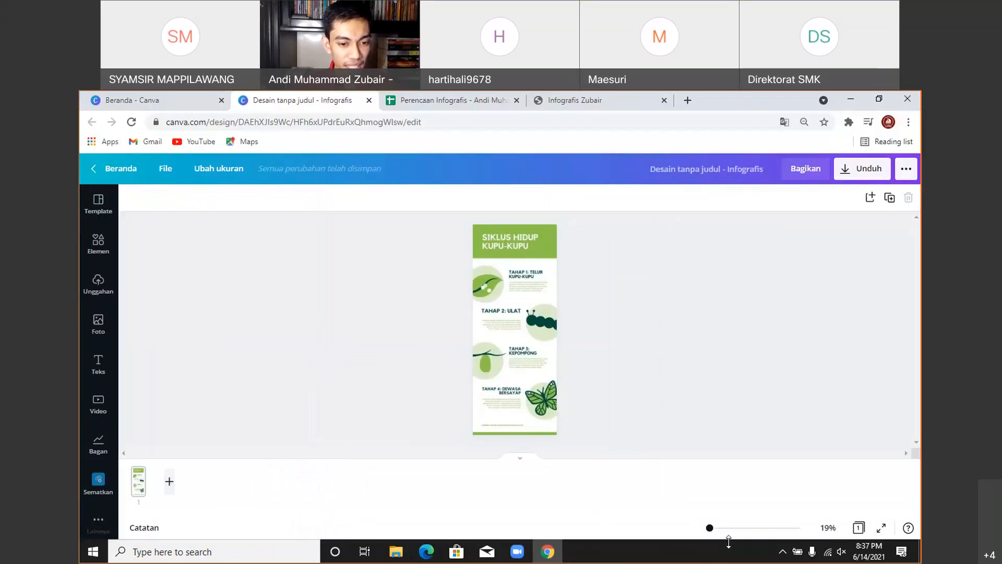
left_click(729, 376)
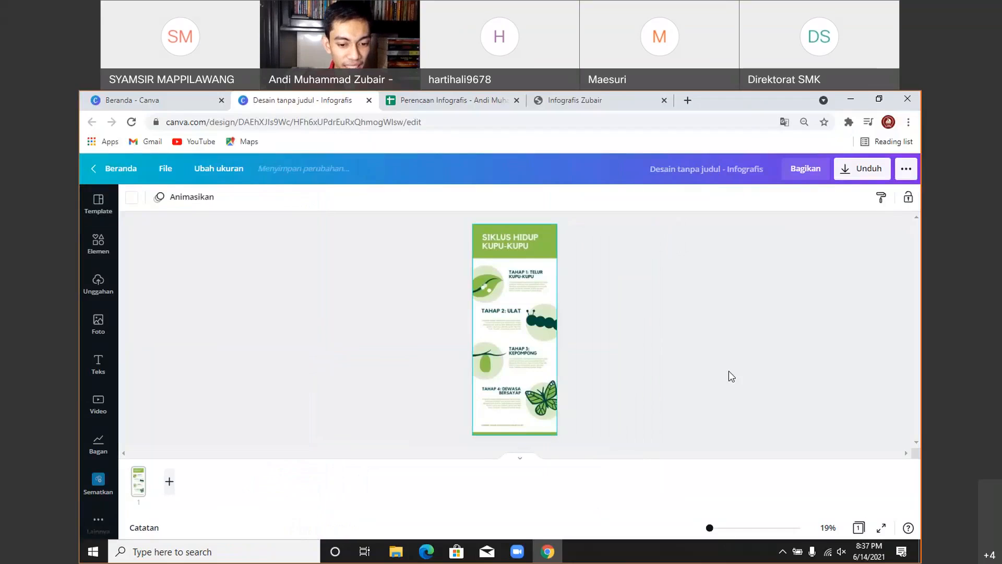
left_click(647, 167)
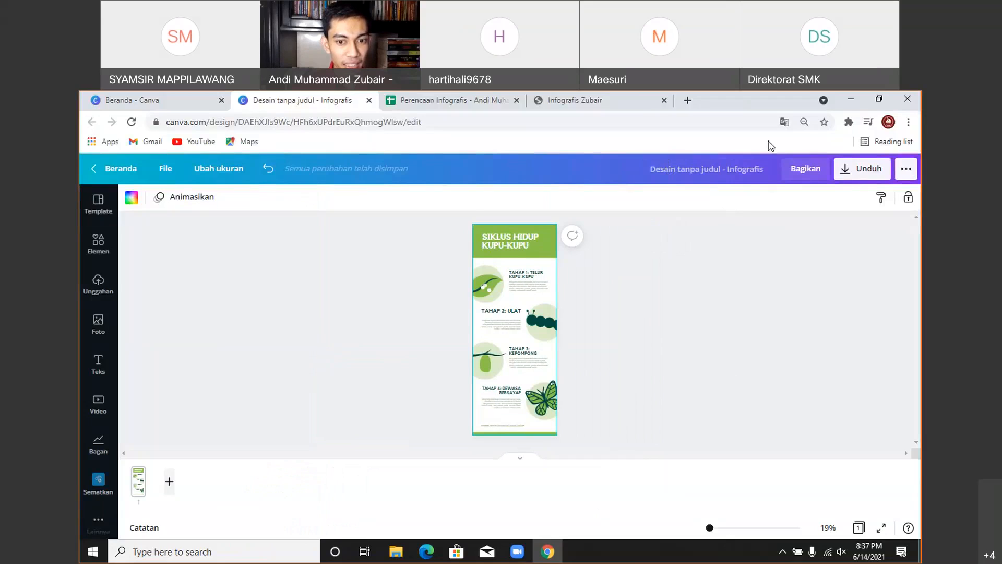
left_click(804, 122)
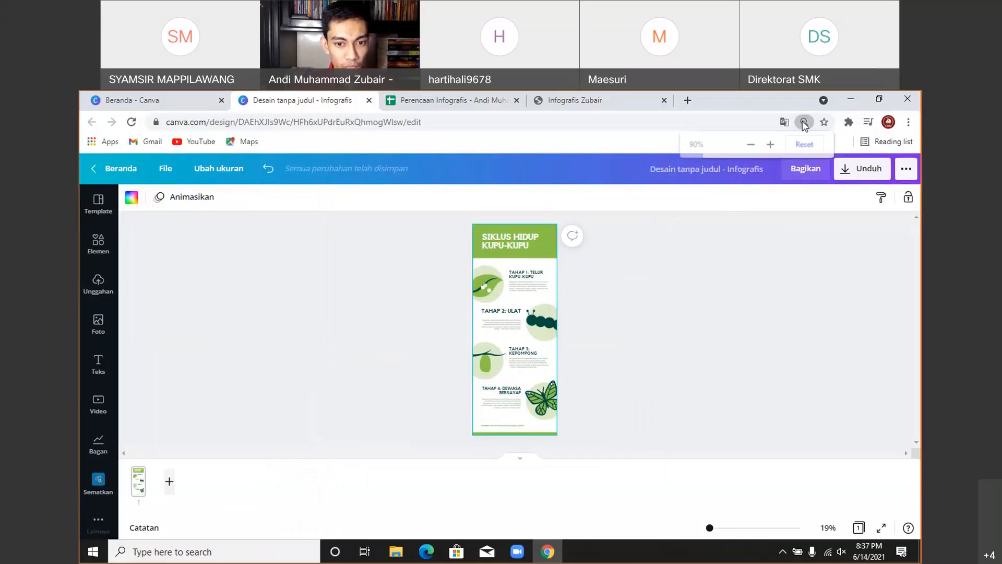
left_click(770, 144)
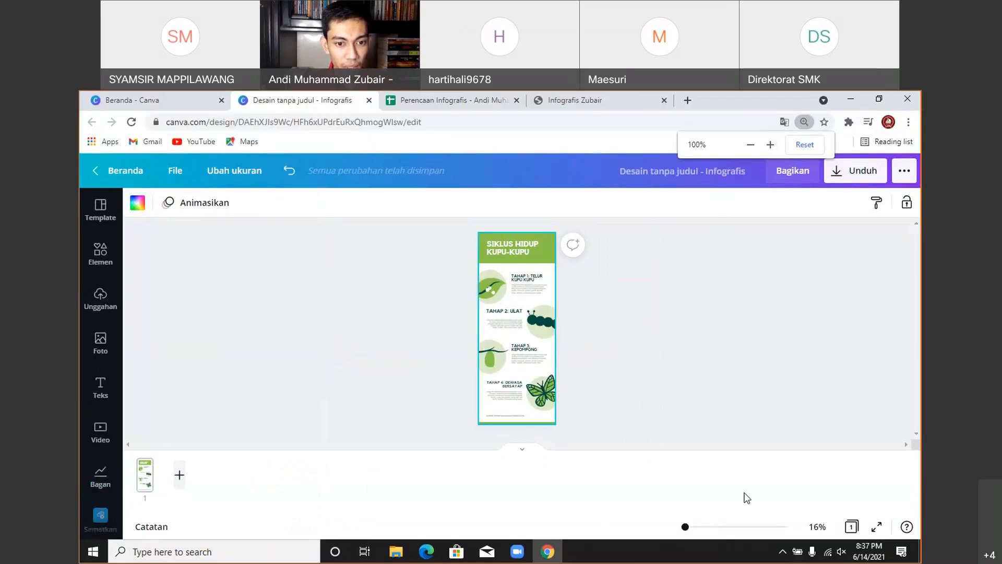
- Zoom the canvas to about 89% and retitle the design 'Infografik Perpindahan Kalor', fixing typos
left_click(701, 527)
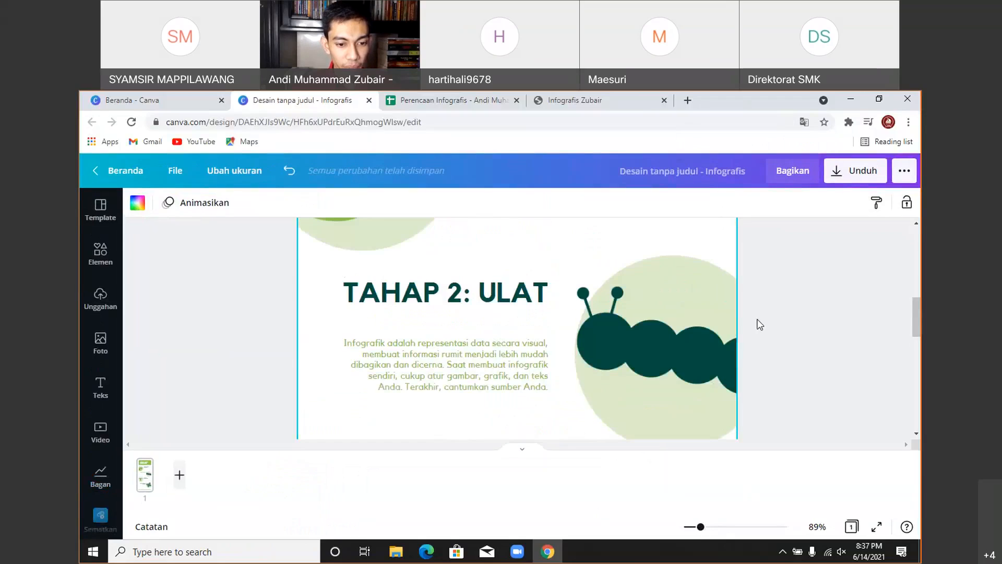
left_click(767, 232)
left_click(662, 176)
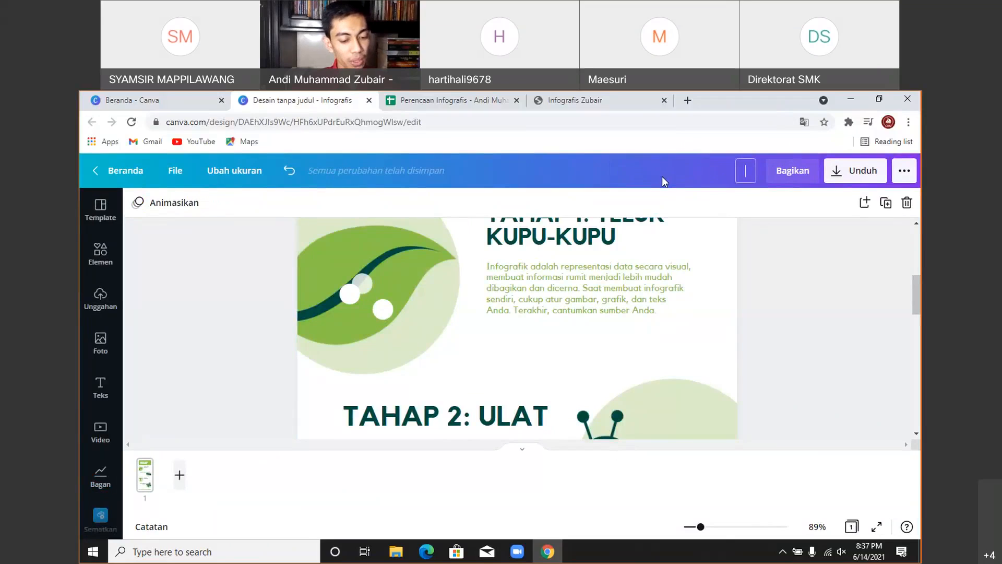
type("In")
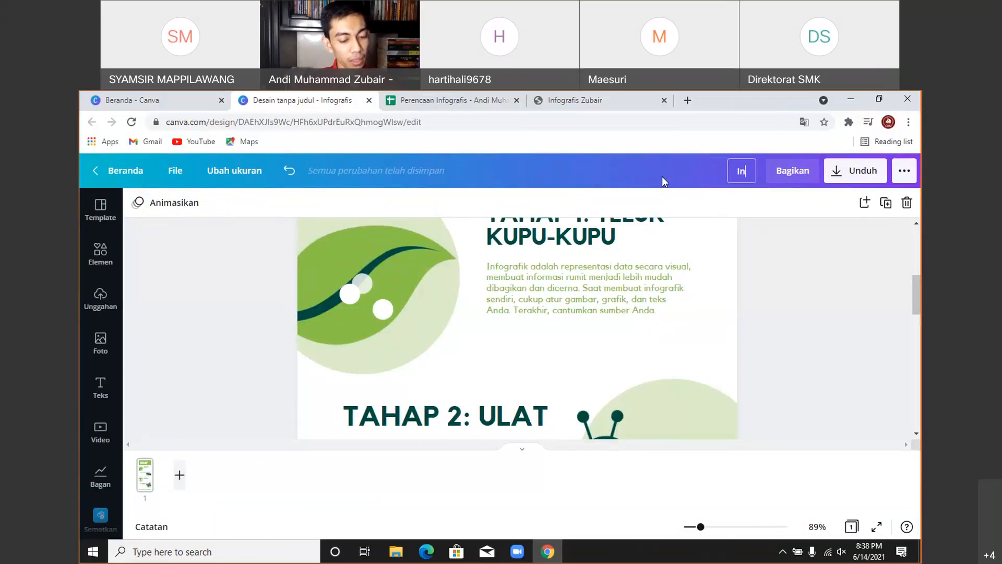
type("fogrfi")
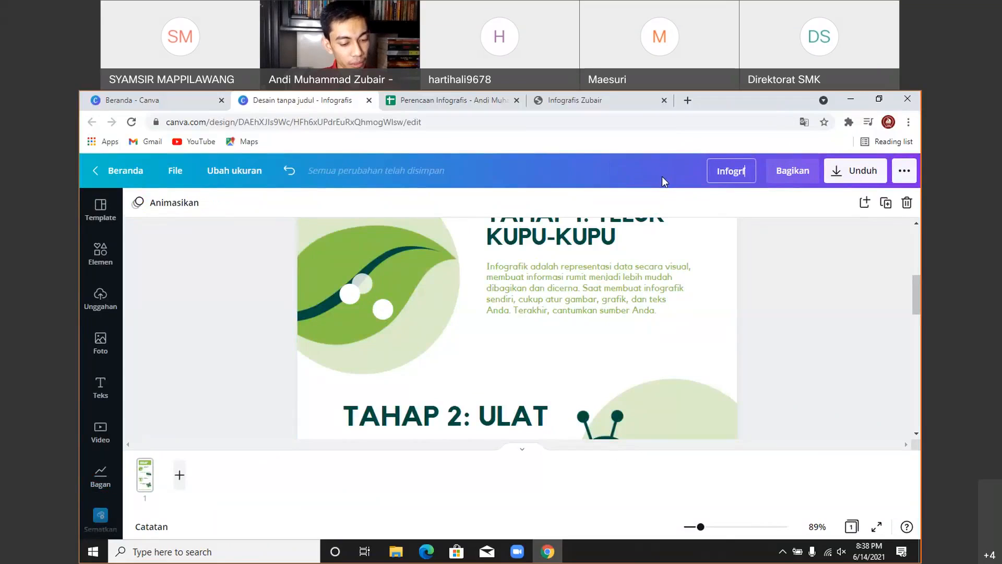
key("BackSpace")
key("BackSpace")
key("BackSpace")
key("BackSpace")
key("BackSpace")
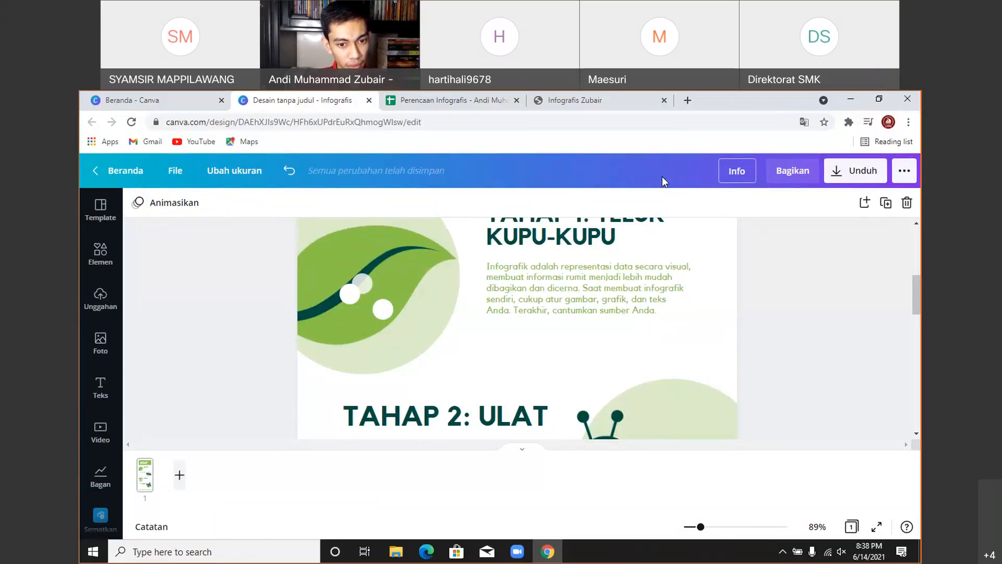
type("graf")
key("Return")
key("BackSpace")
key("BackSpace")
key("BackSpace")
key("BackSpace")
type("OGR")
key("BackSpace")
key("BackSpace")
key("BackSpace")
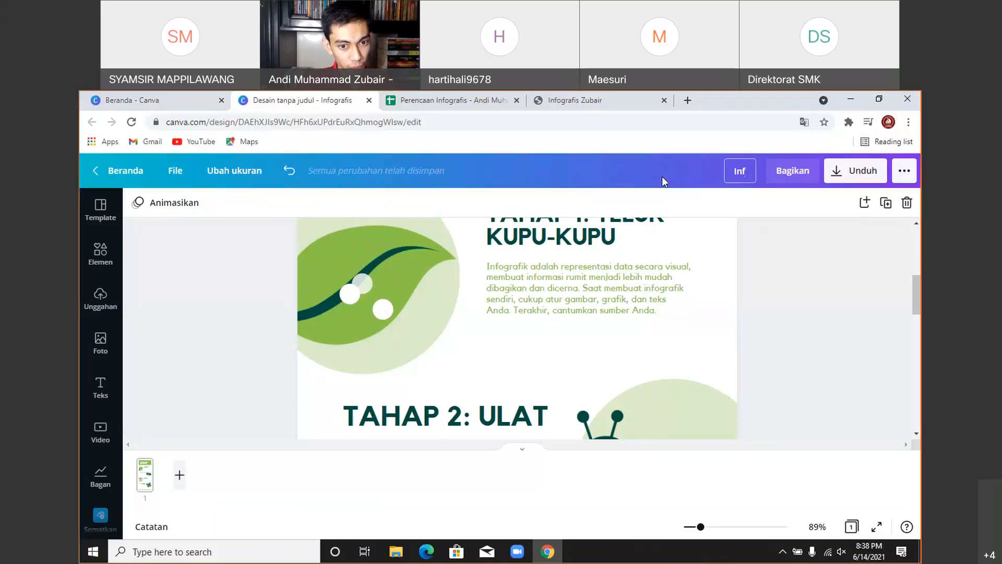
type("ografi")
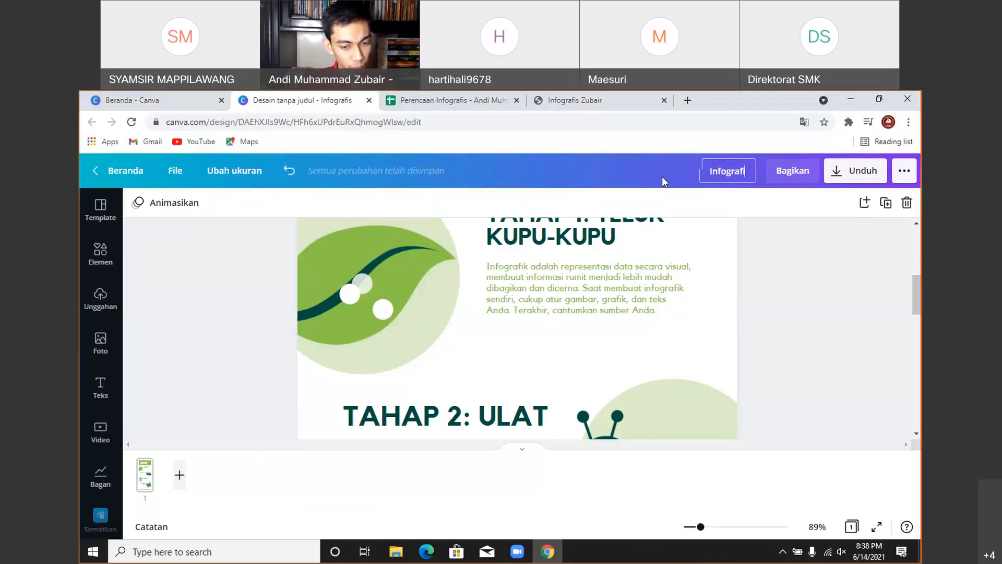
type("k Perpi")
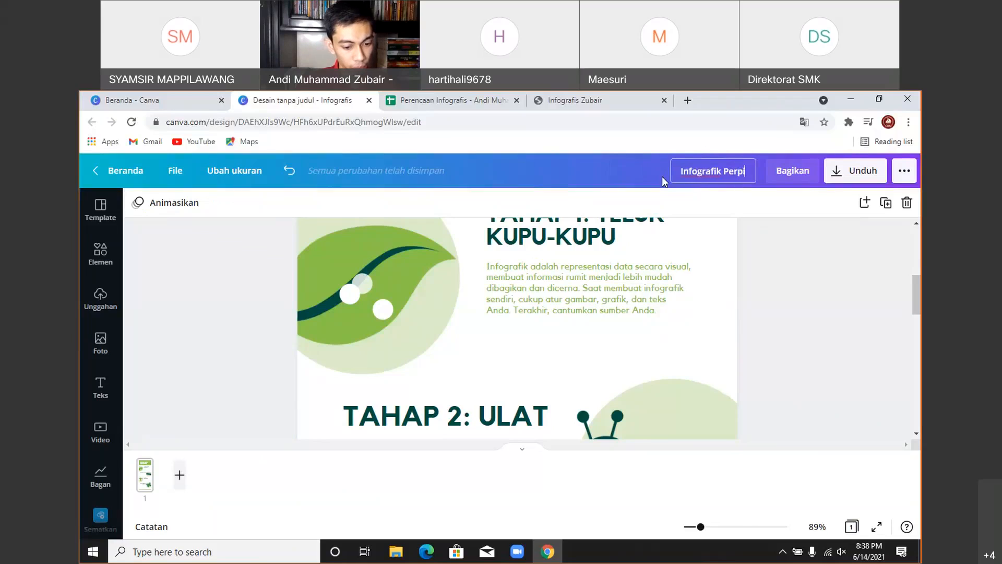
type("ndahan Kalor")
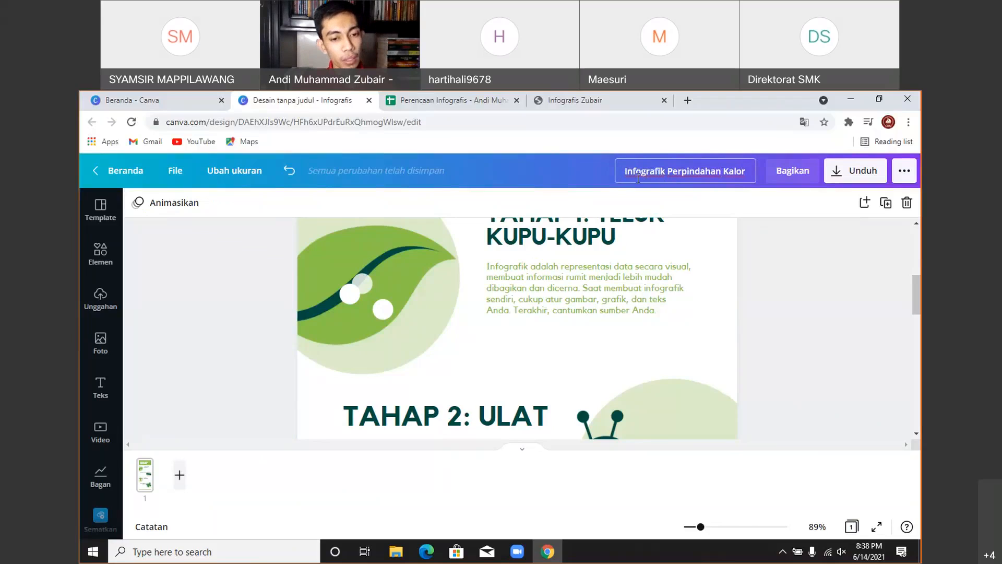
- Confirm the new design name 'Infografik Perpindahan Kalor'
left_click_drag(625, 172, 743, 183)
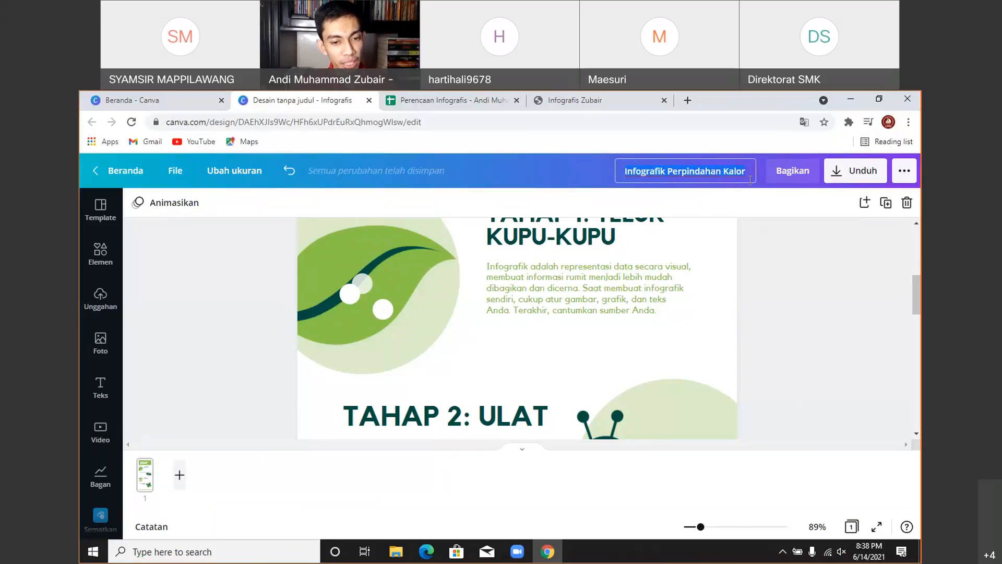
left_click(816, 313)
left_click(622, 171)
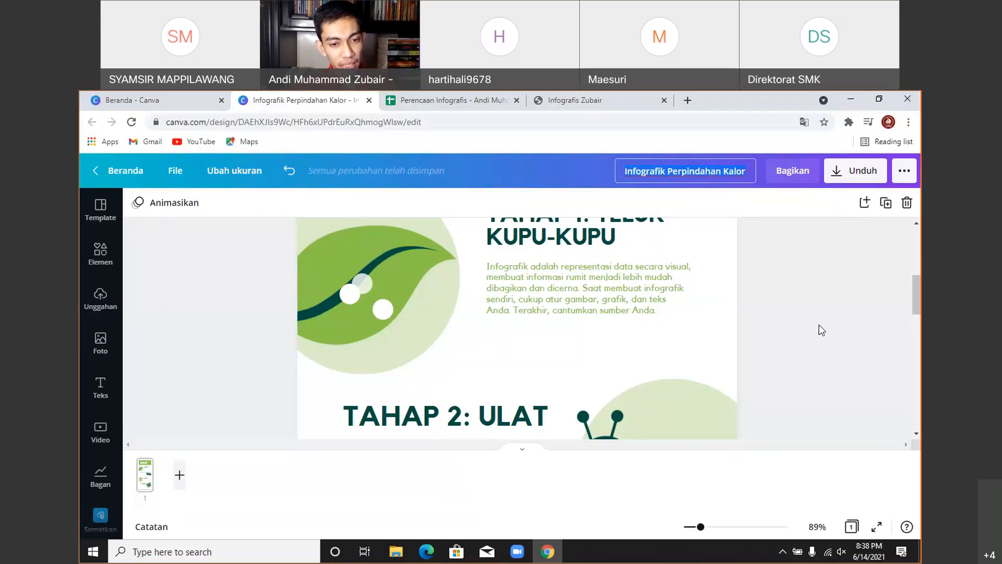
scroll(823, 332, "up", 5)
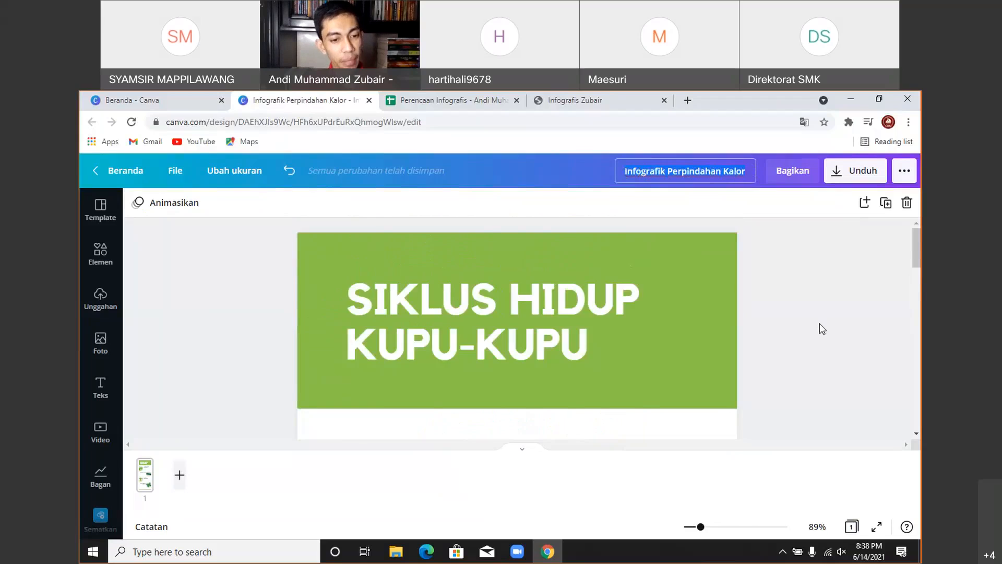
left_click(823, 326)
- Move the planning spreadsheet tab to first position and the Canva home tab to third
scroll(823, 327, "up", 3)
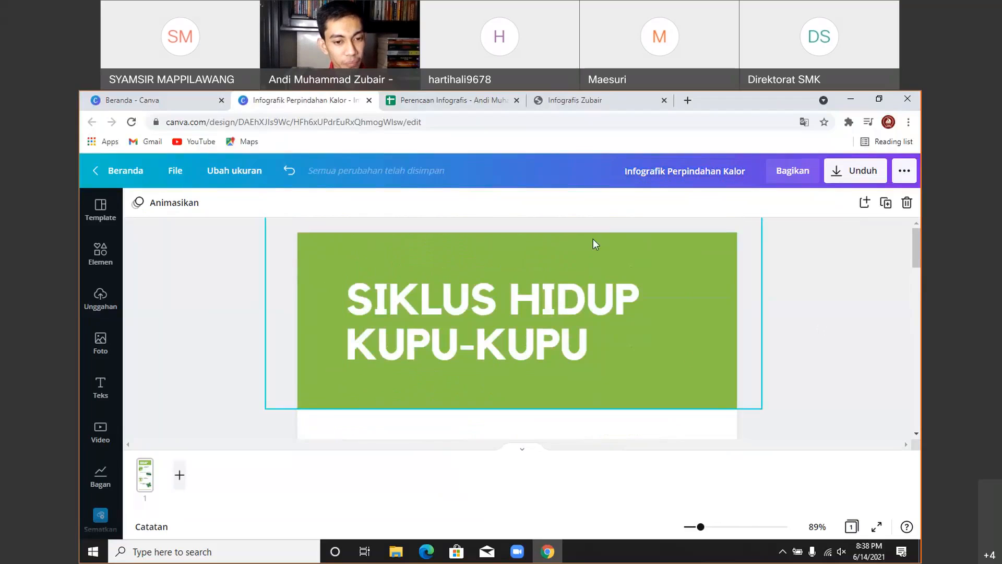
scroll(644, 338, "down", 10)
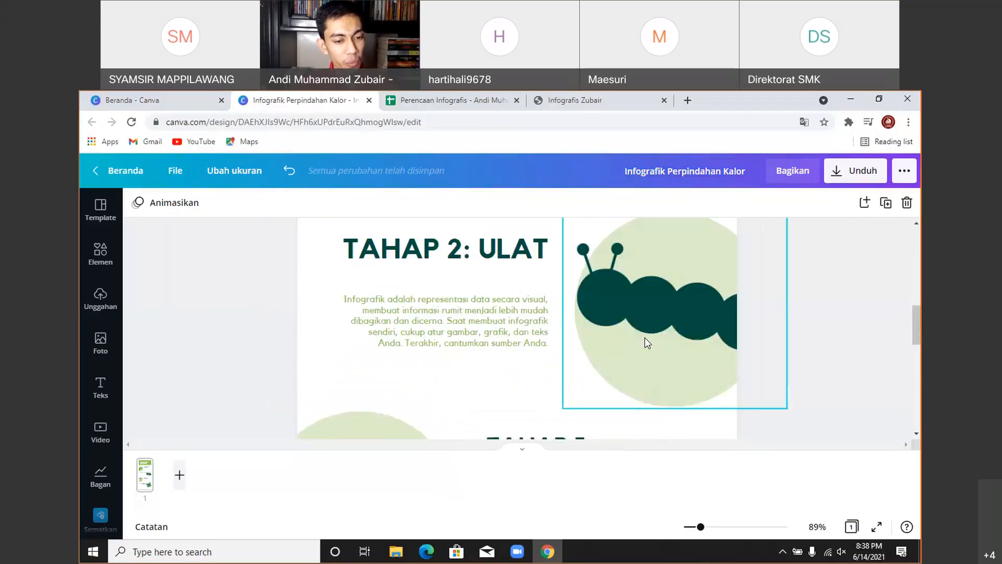
scroll(644, 337, "down", 1)
scroll(644, 337, "down", 4)
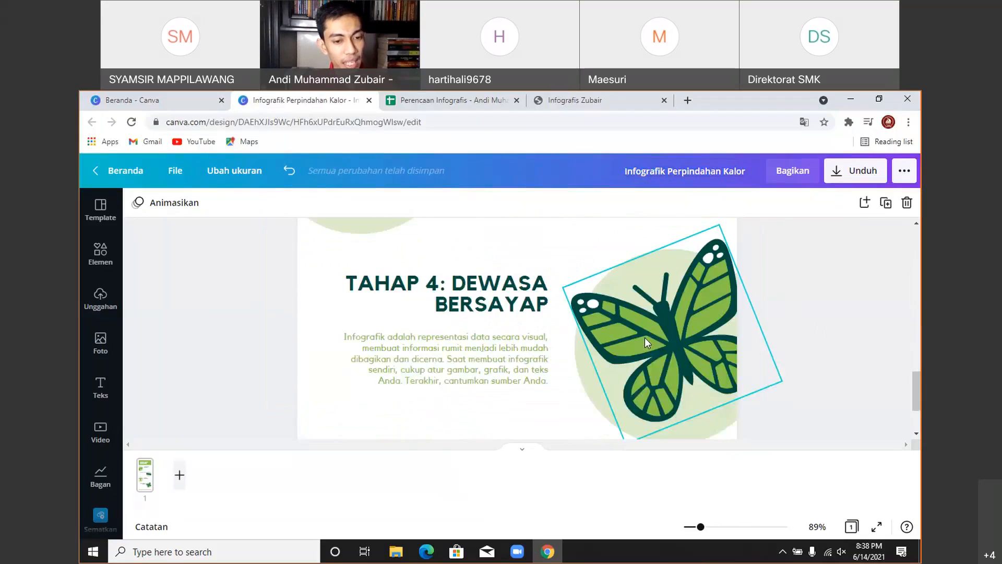
scroll(644, 338, "up", 12)
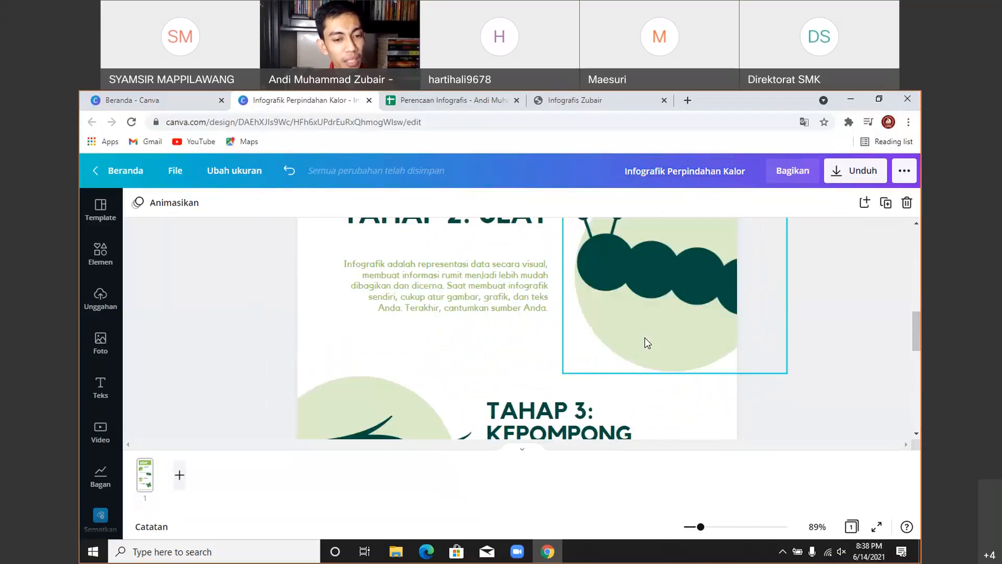
scroll(644, 337, "up", 3)
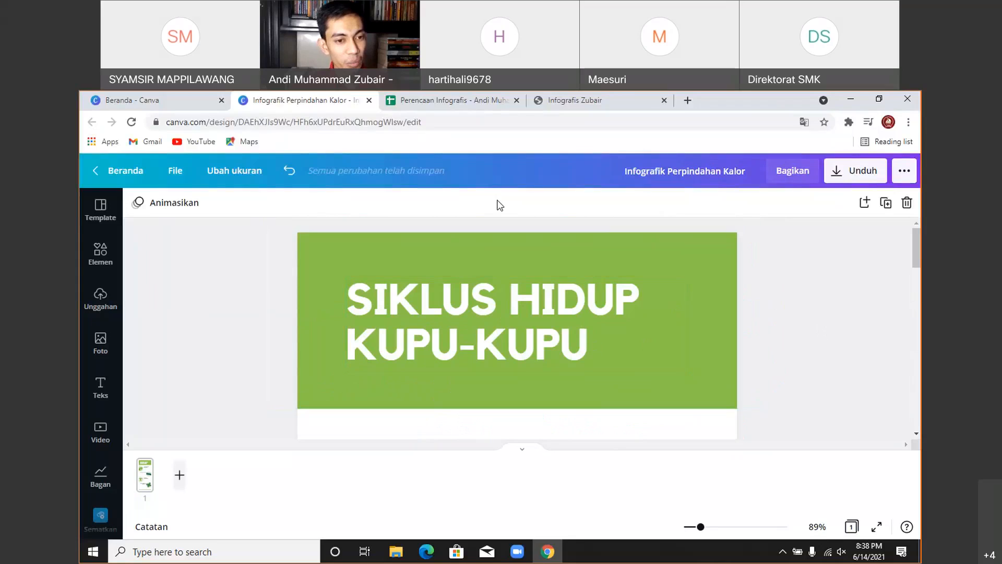
left_click_drag(402, 104, 146, 101)
left_click_drag(296, 103, 443, 102)
- Select and copy the 'Jenis-Jenis Perpindahan Kalor' title text from cell D4 of the planning sheet
left_click(208, 99)
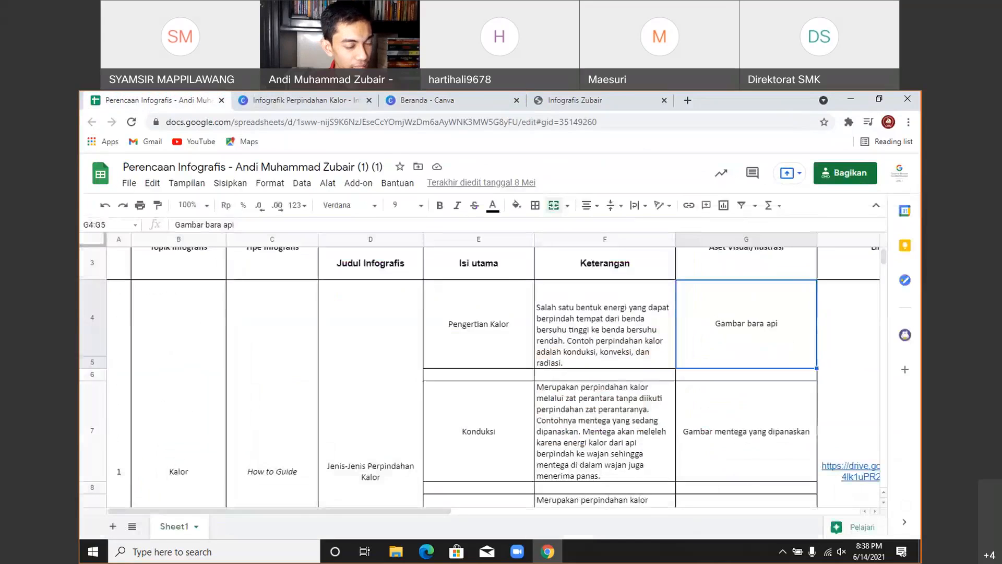
left_click(338, 473)
scroll(338, 473, "down", 3)
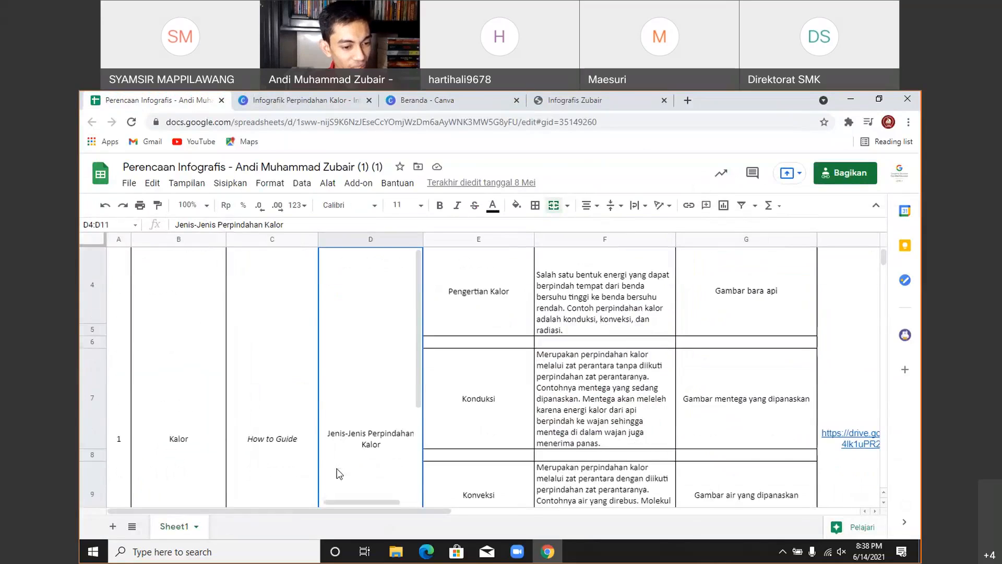
scroll(334, 446, "up", 3)
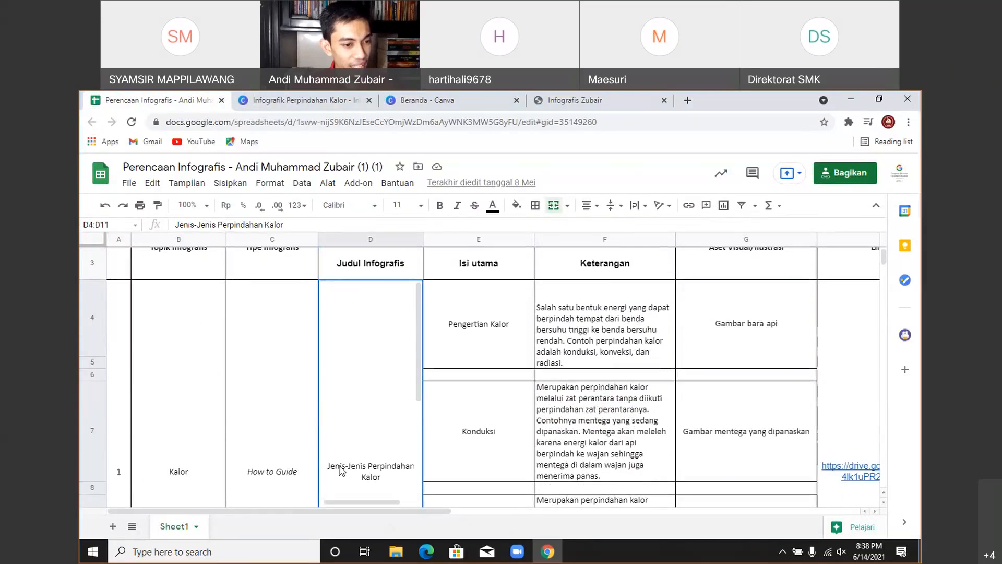
left_click(287, 226)
left_click_drag(287, 225, 174, 223)
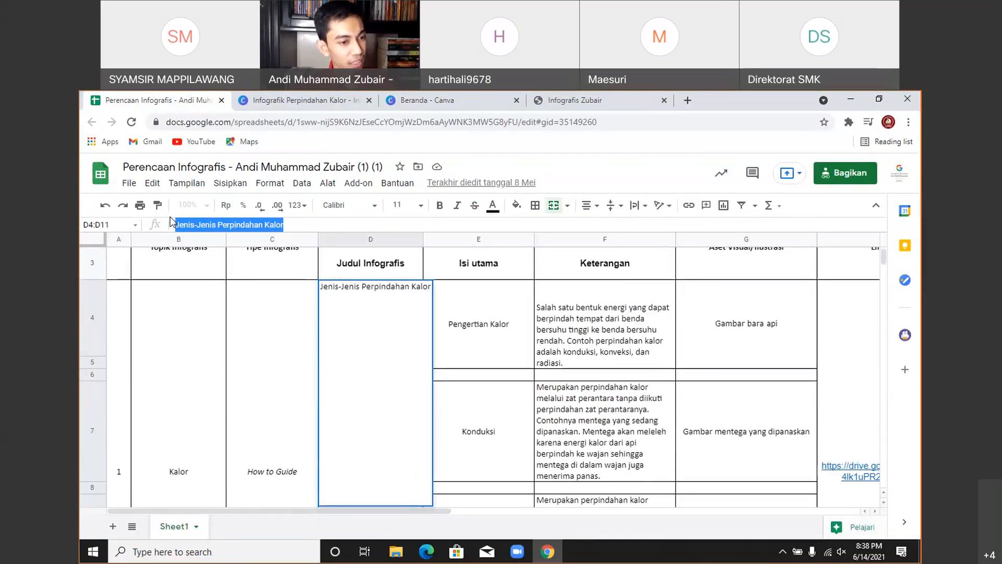
- Paste 'JENIS-JENIS PERPINDAHAN KALOR' over the template's 'SIKLUS HIDUP KUPU-KUPU' header text
left_click(292, 100)
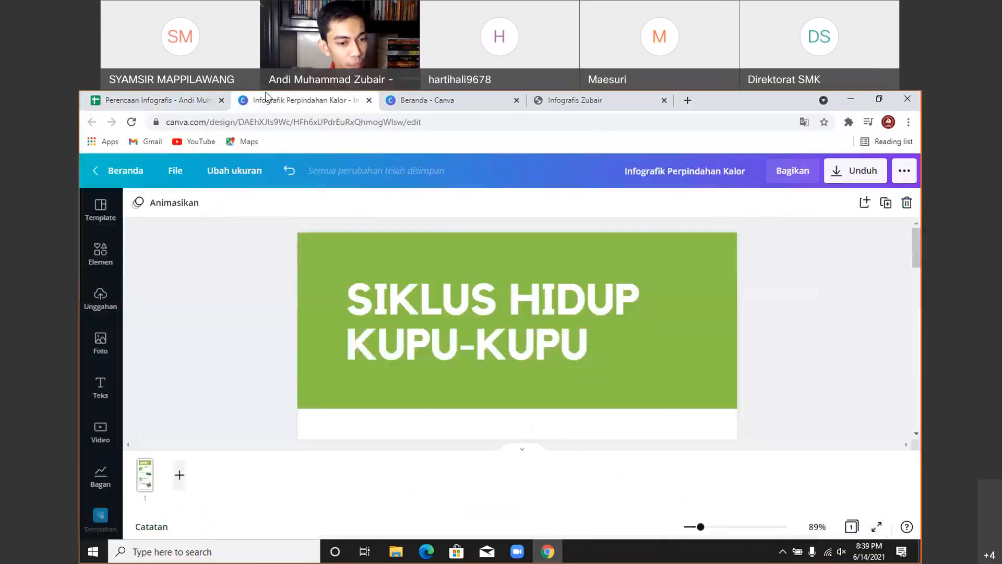
double_click(486, 328)
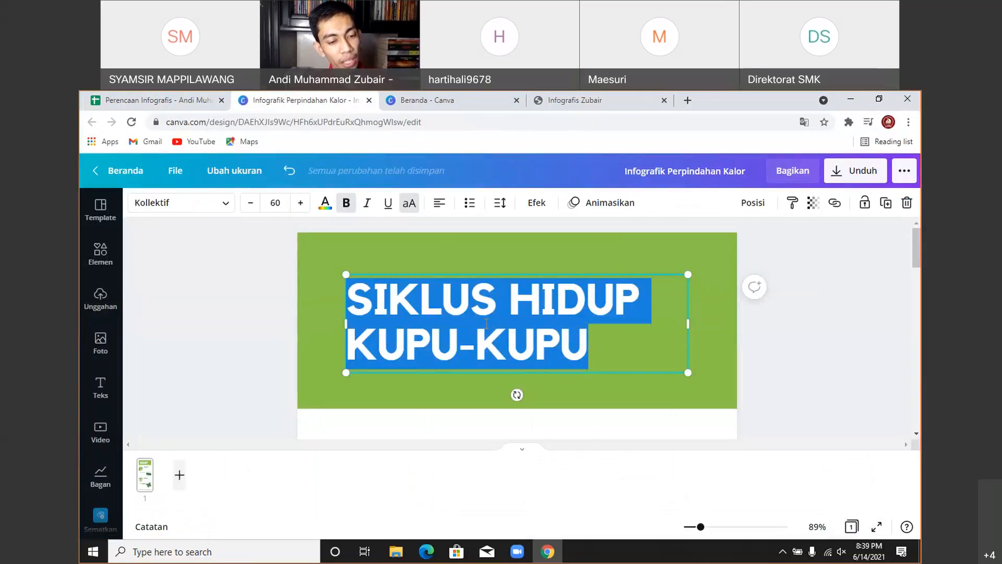
type("JENIS-JENIS PERPINDAHAN KALOR")
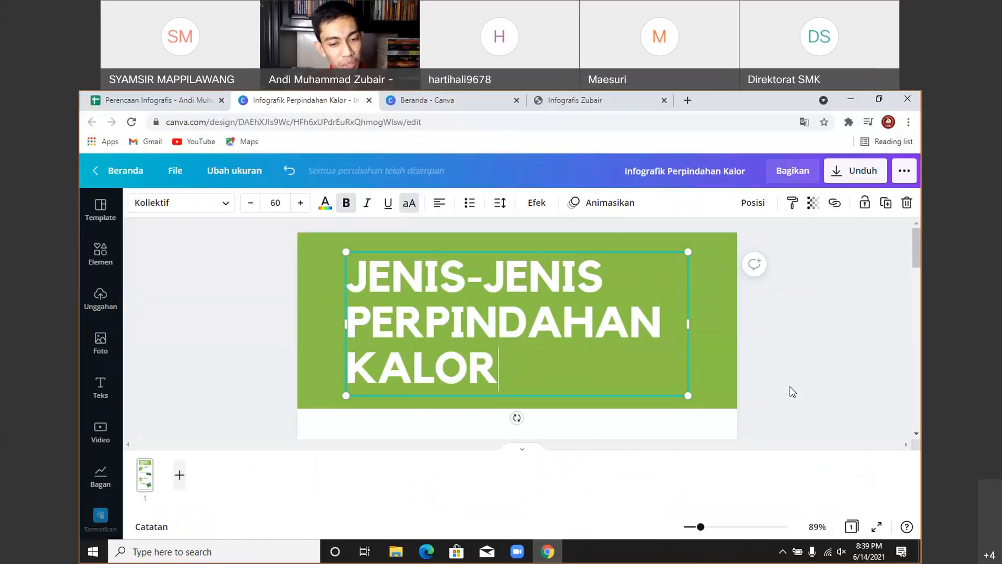
left_click(825, 383)
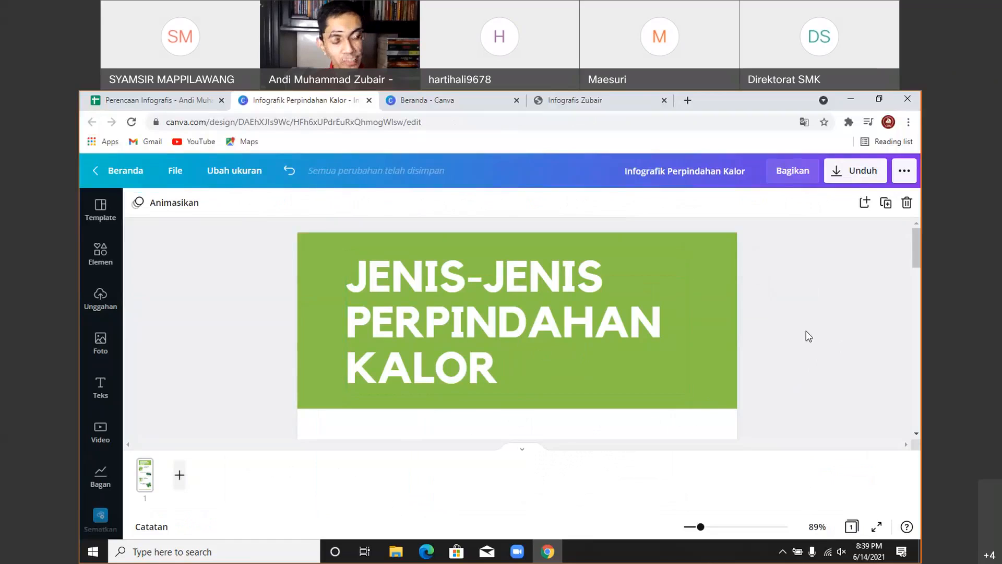
left_click(719, 304)
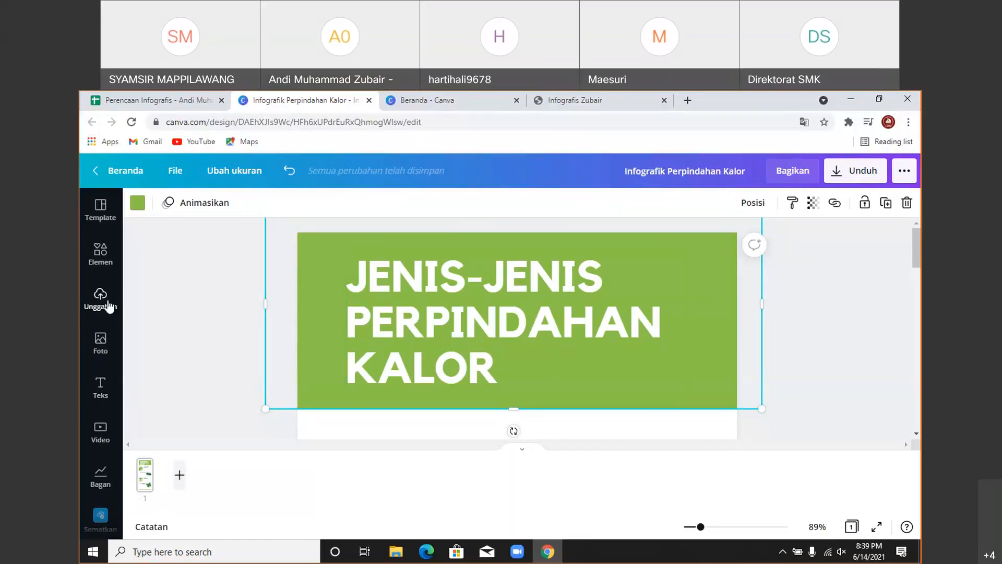
- Search Foto for 'kalor' and add the fireplace photo to the design
left_click(101, 345)
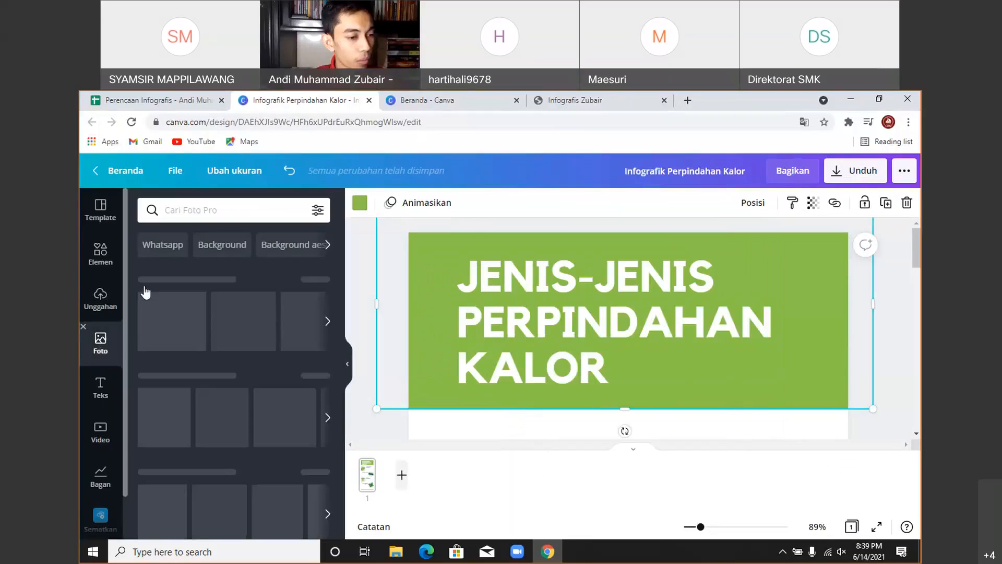
left_click(182, 211)
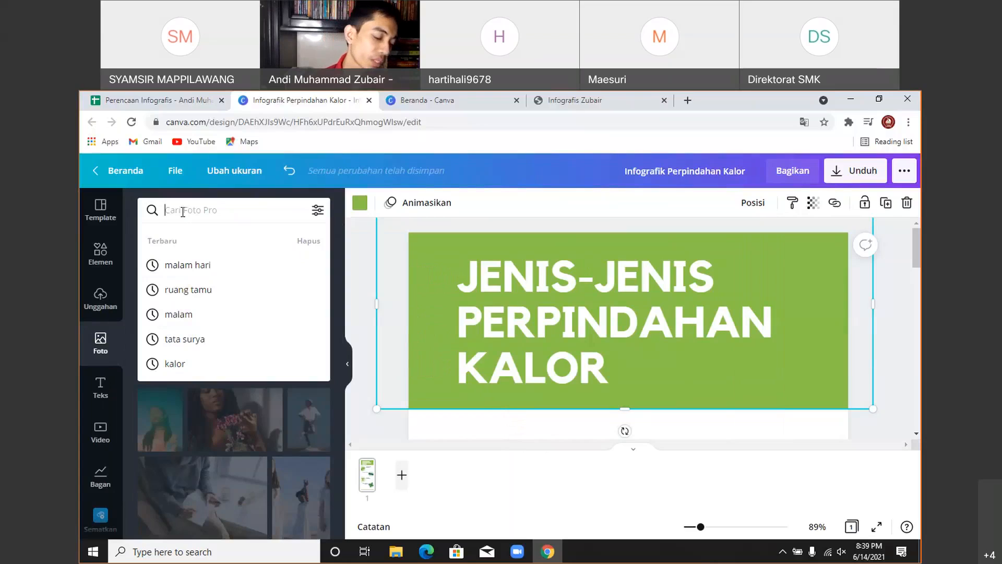
left_click(224, 362)
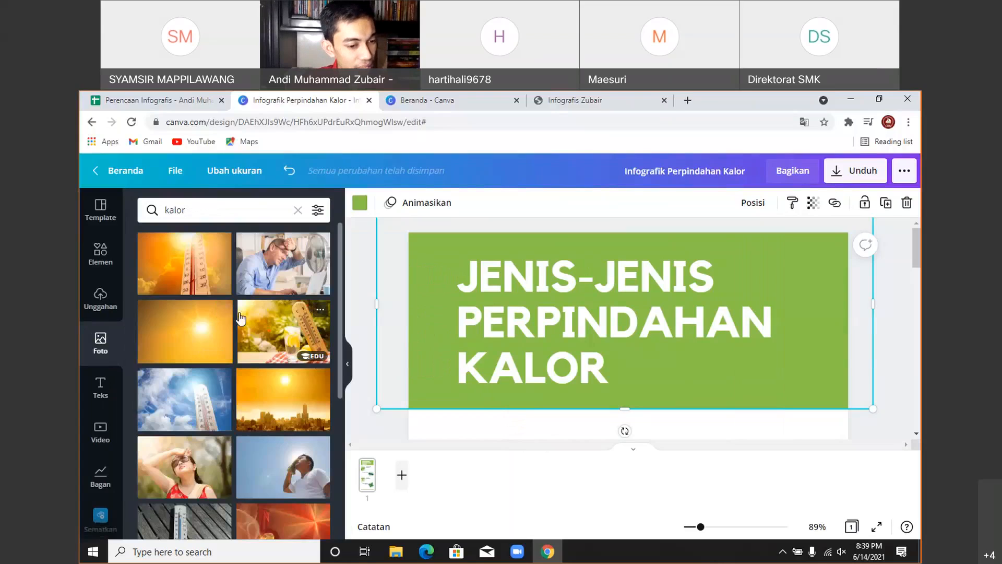
scroll(239, 318, "down", 5)
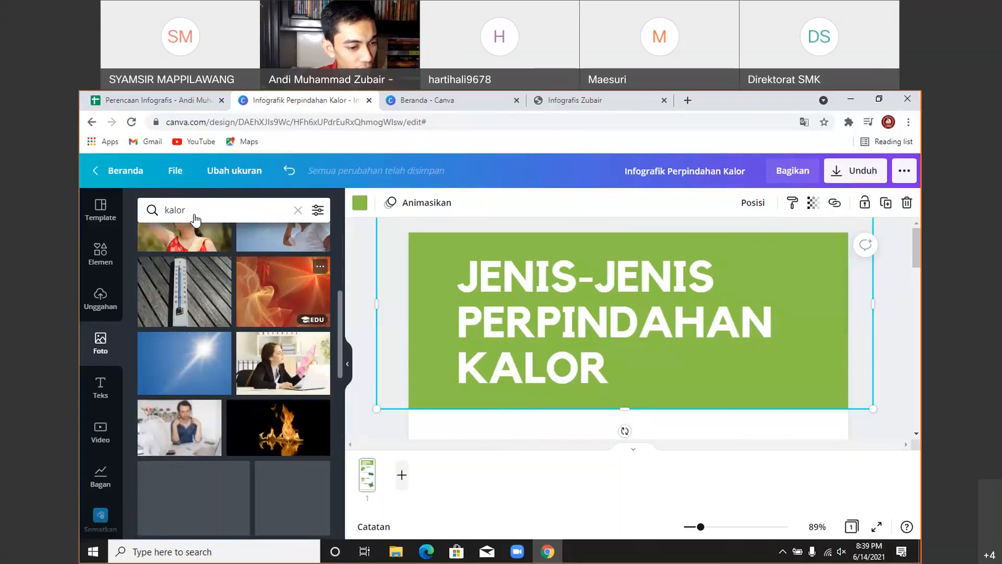
scroll(268, 409, "down", 3)
scroll(267, 410, "down", 3)
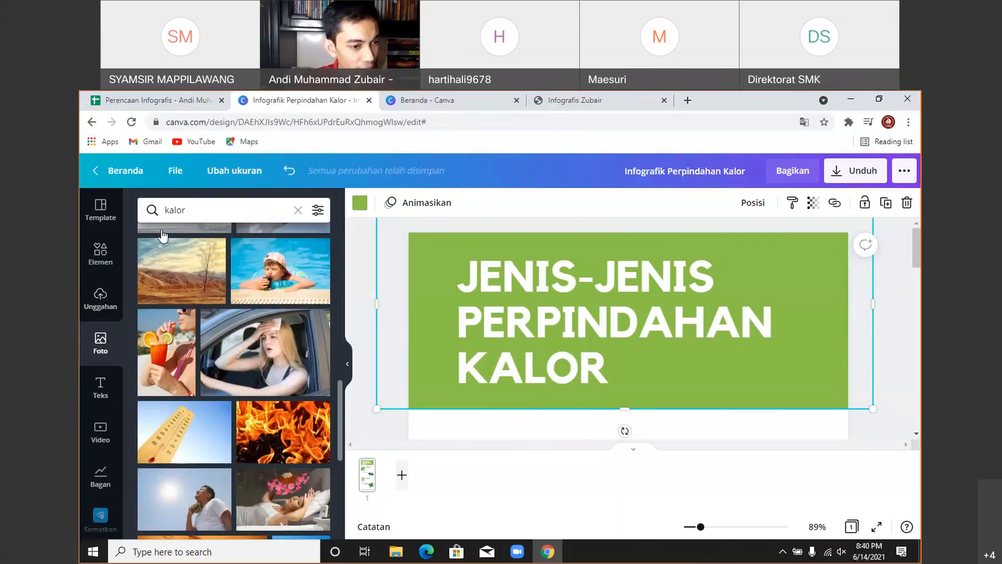
scroll(232, 390, "down", 5)
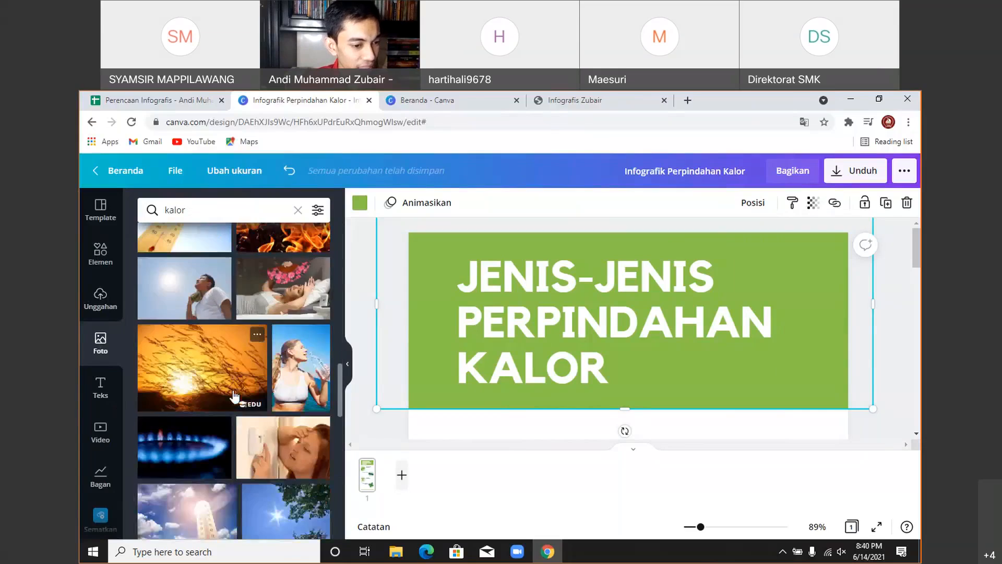
scroll(233, 397, "down", 10)
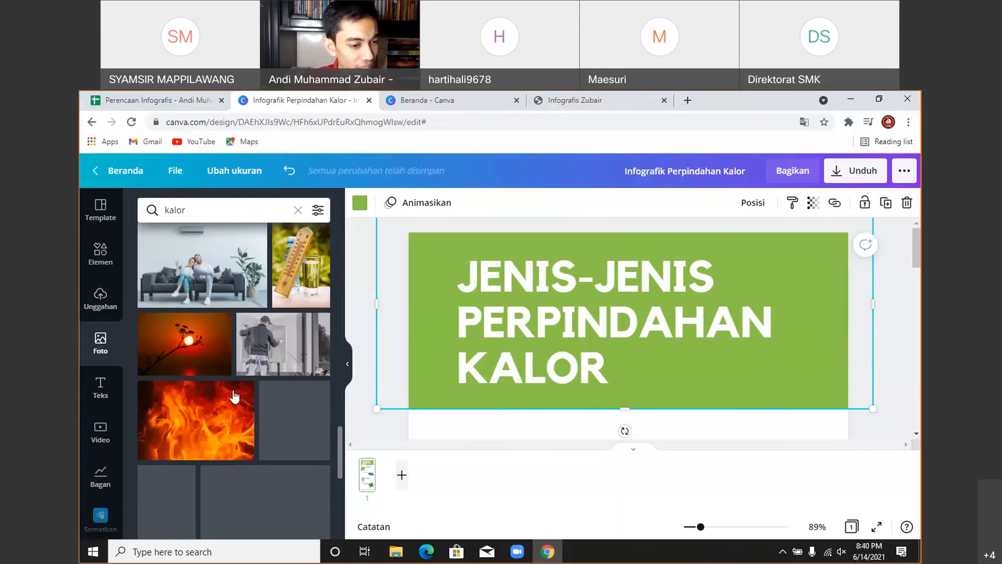
scroll(234, 392, "down", 10)
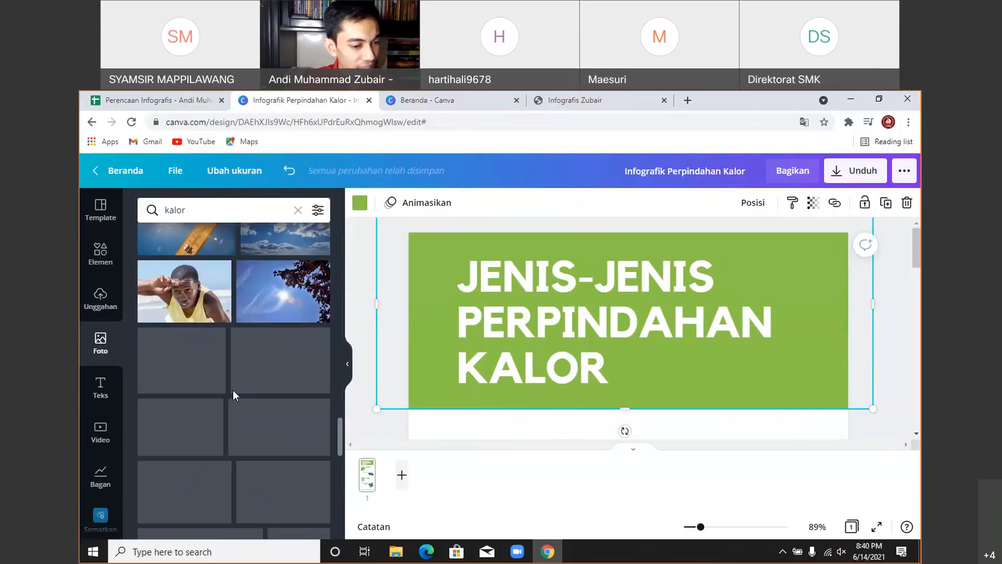
scroll(233, 390, "down", 10)
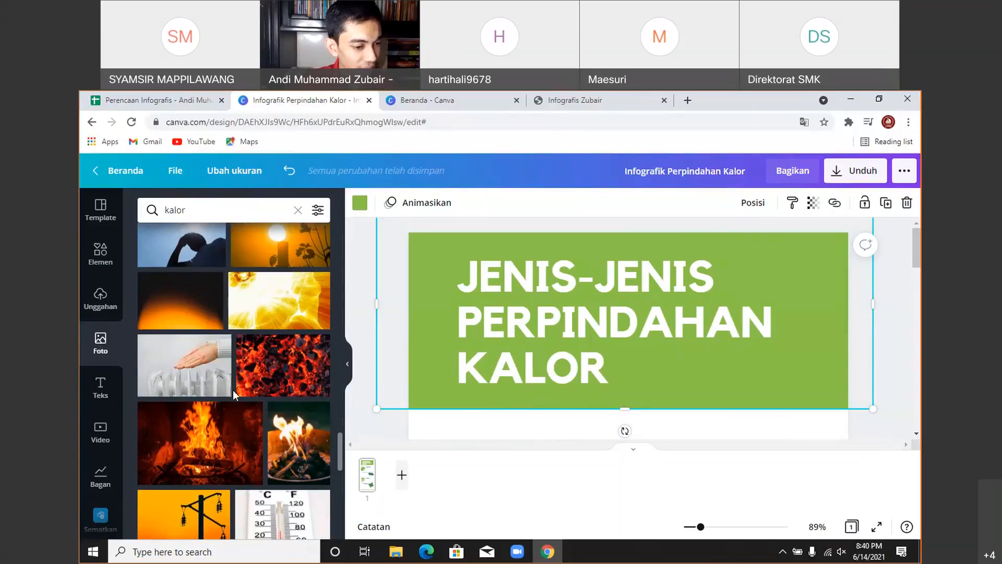
scroll(233, 390, "down", 3)
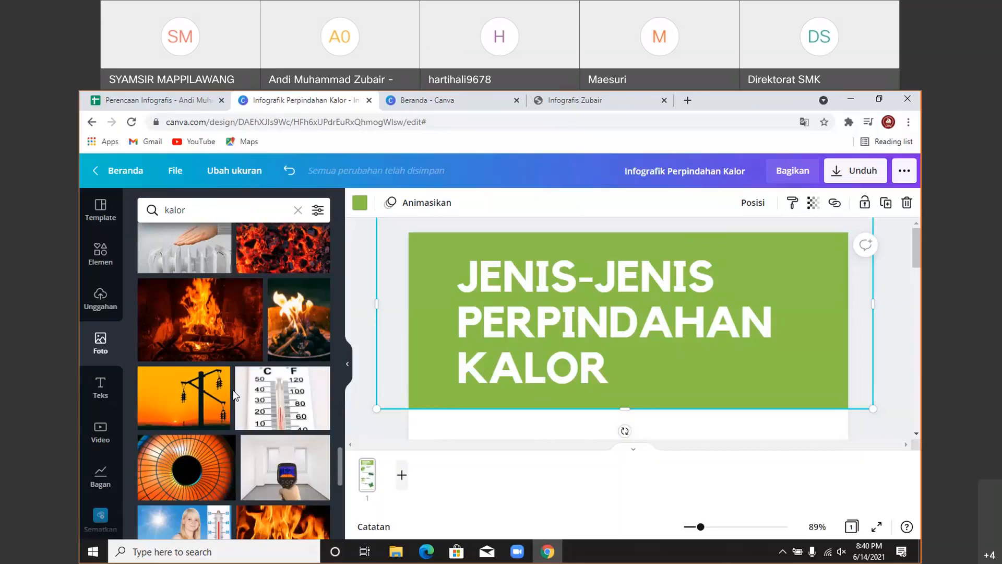
scroll(233, 390, "down", 2)
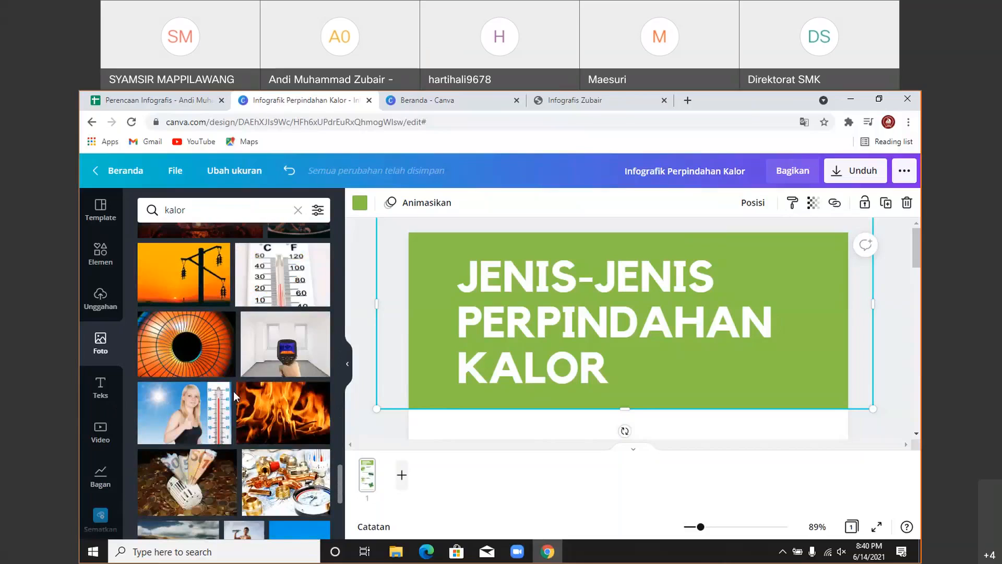
scroll(234, 392, "up", 2)
scroll(233, 390, "down", 10)
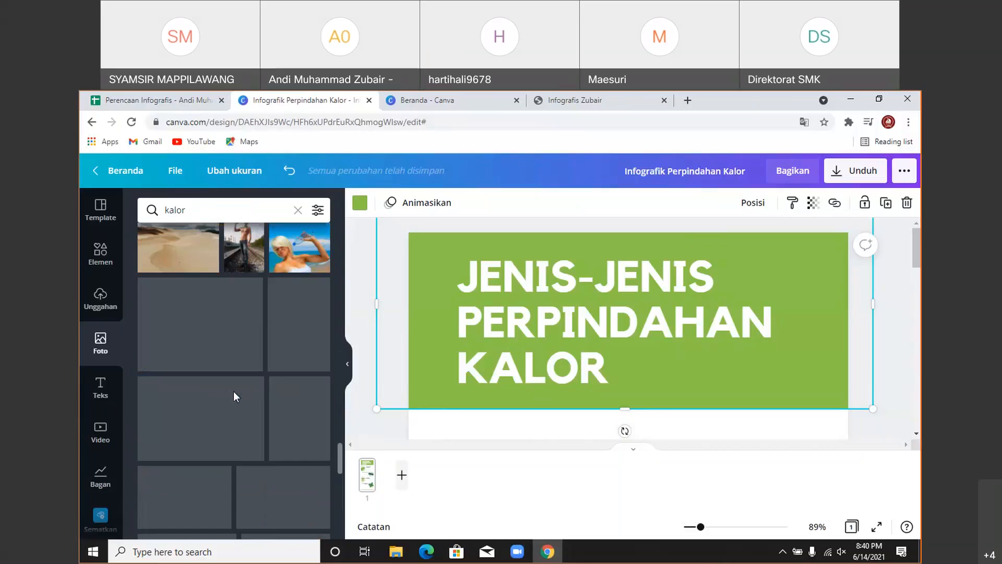
scroll(235, 397, "down", 10)
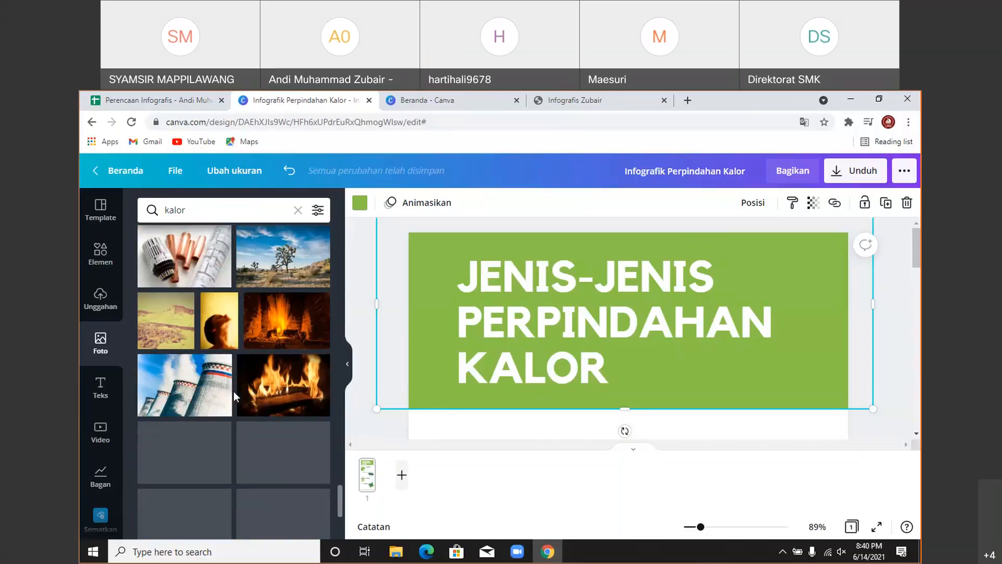
scroll(233, 390, "down", 2)
scroll(257, 364, "up", 1)
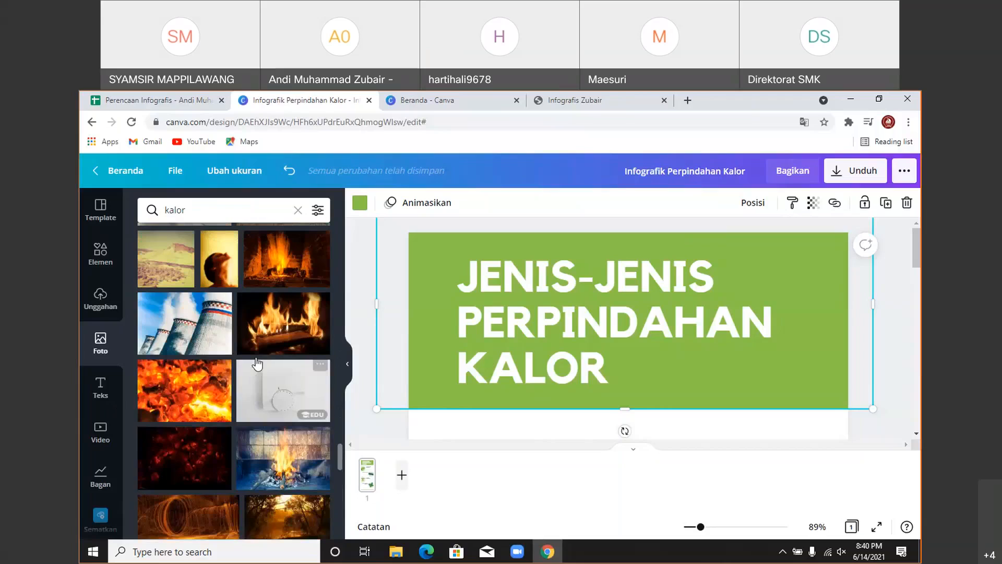
left_click(271, 271)
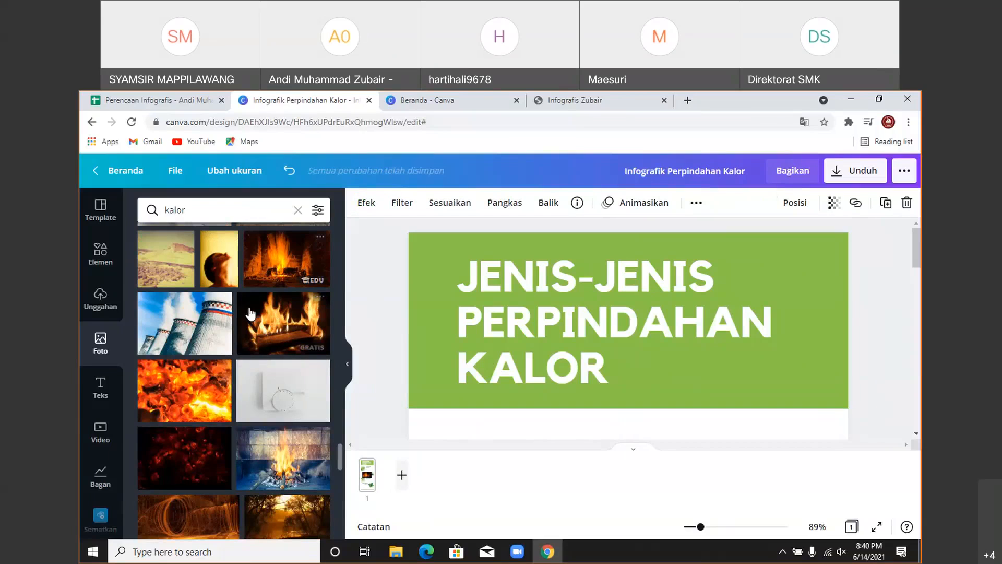
- Drag the fire photo up toward the title and collapse the side panel
scroll(249, 313, "down", 2)
scroll(327, 355, "down", 5)
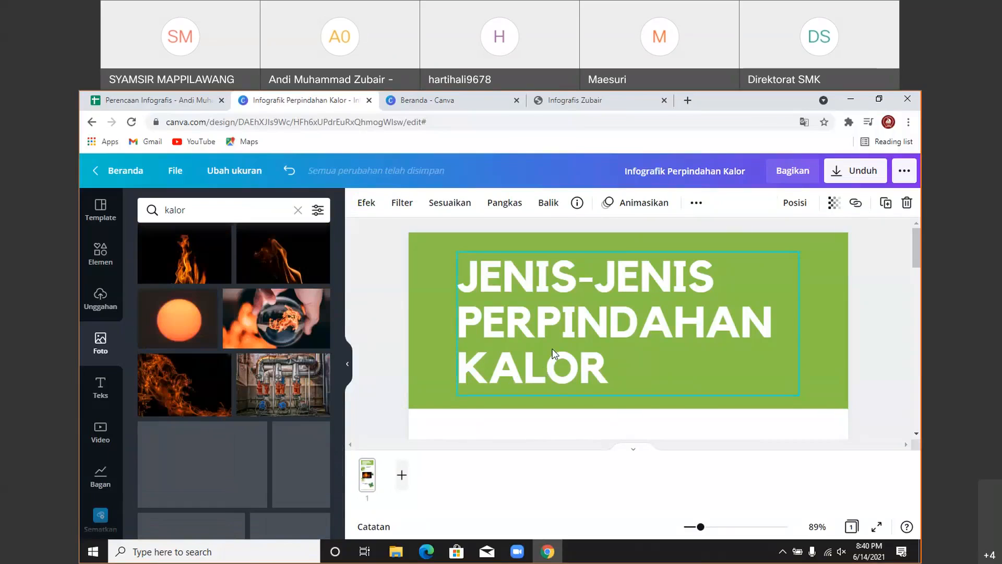
scroll(553, 353, "down", 3)
scroll(555, 351, "down", 5)
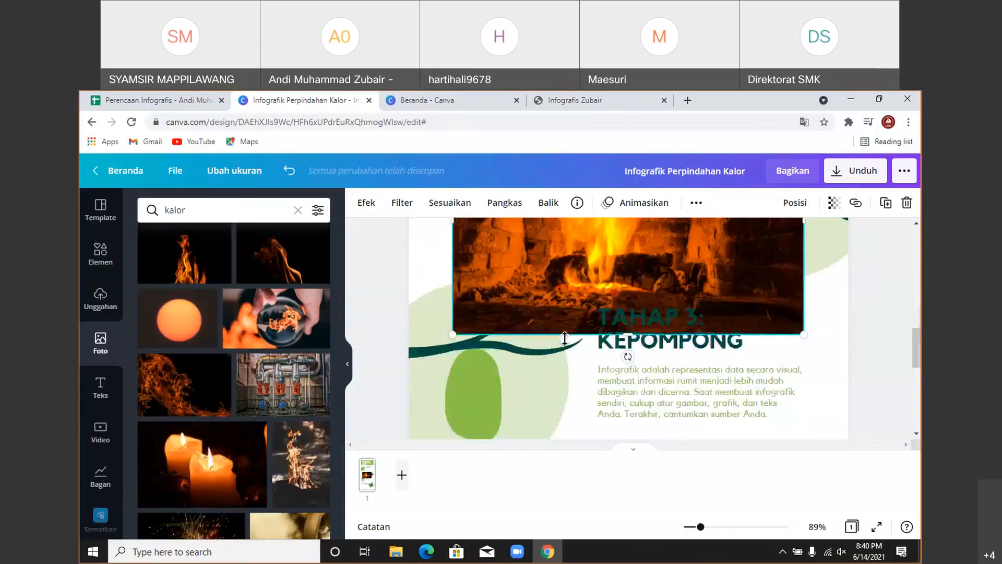
scroll(249, 345, "down", 1)
scroll(438, 371, "up", 3)
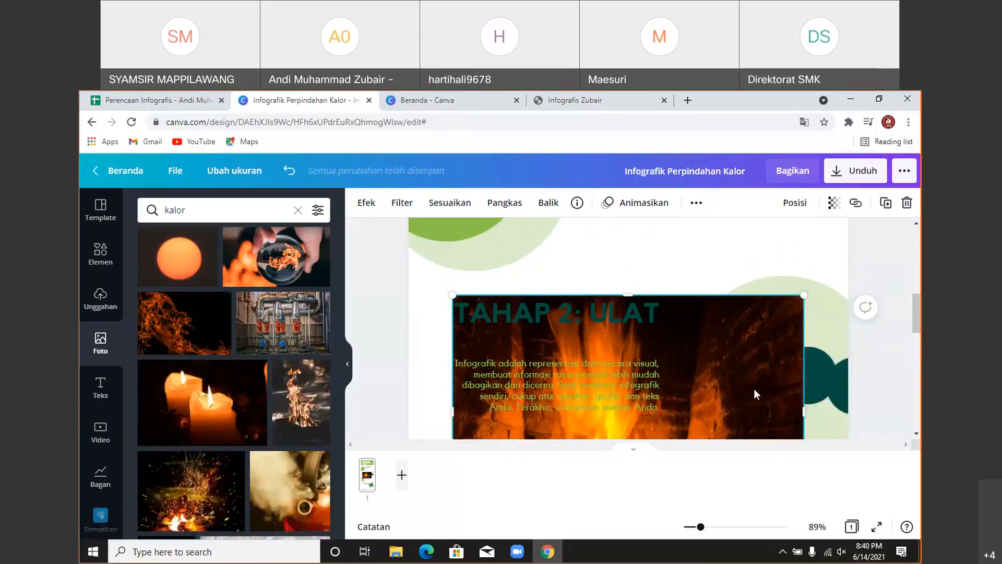
left_click_drag(753, 390, 763, 281)
scroll(740, 365, "up", 2)
left_click_drag(725, 404, 748, 333)
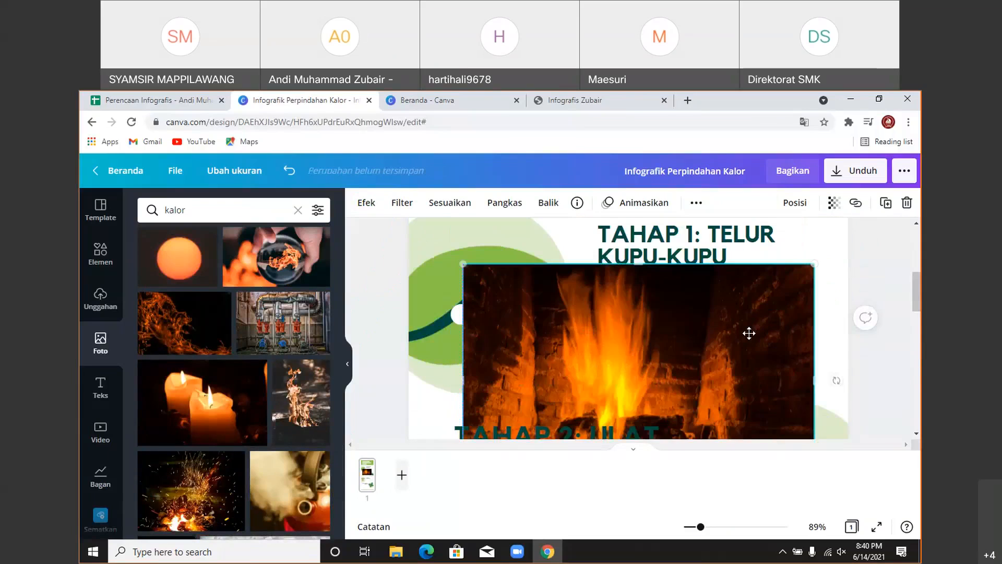
scroll(771, 352, "up", 2)
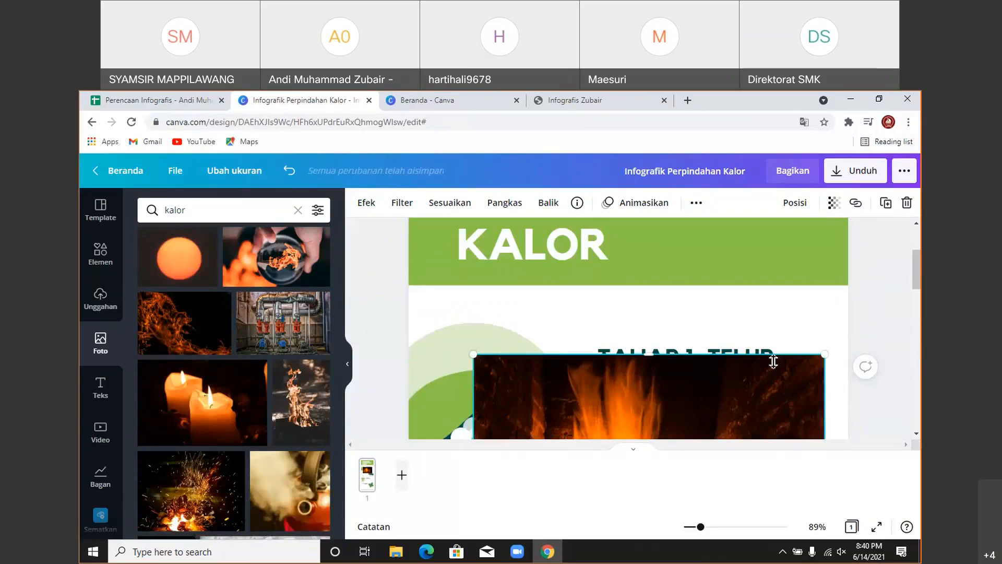
left_click(347, 363)
scroll(715, 308, "up", 3)
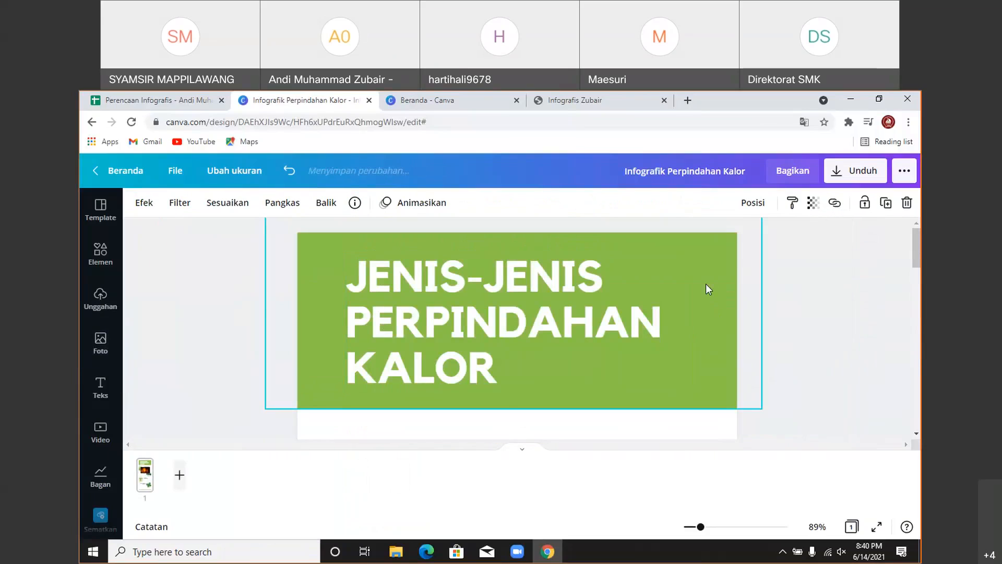
- Delete the green title band and move the fire photo to the top of the page
left_click(705, 284)
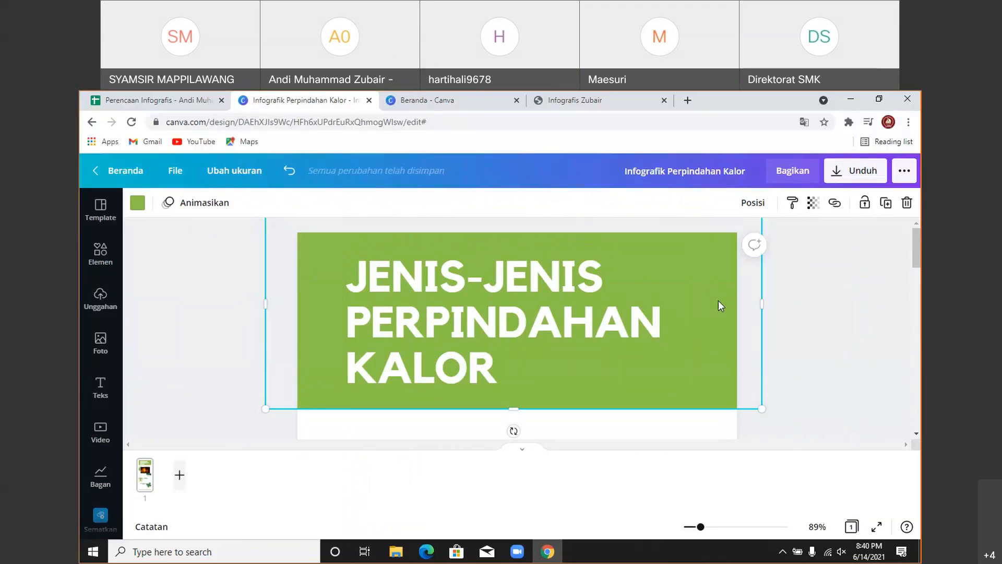
key("Delete")
scroll(718, 302, "down", 2)
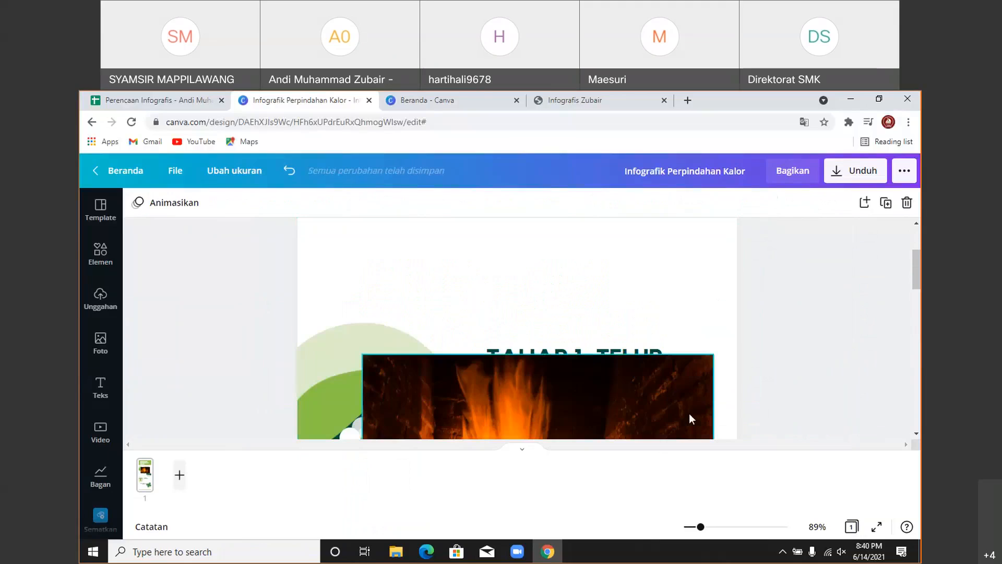
left_click_drag(689, 413, 640, 322)
scroll(695, 334, "up", 1)
left_click_drag(641, 405, 719, 308)
- Trim and stretch the fire photo to the page's left edge behind the title
scroll(718, 308, "down", 3)
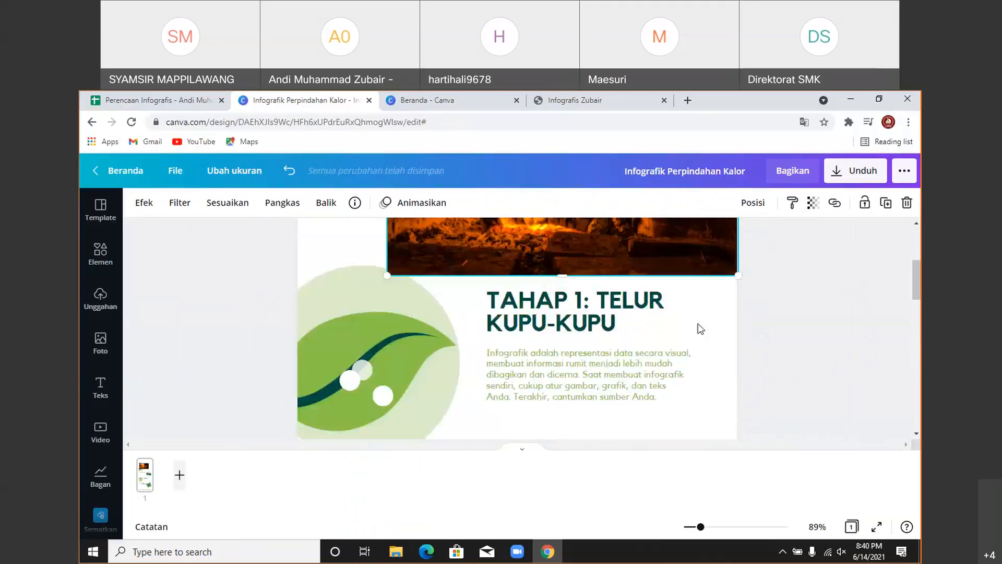
scroll(561, 272, "up", 3)
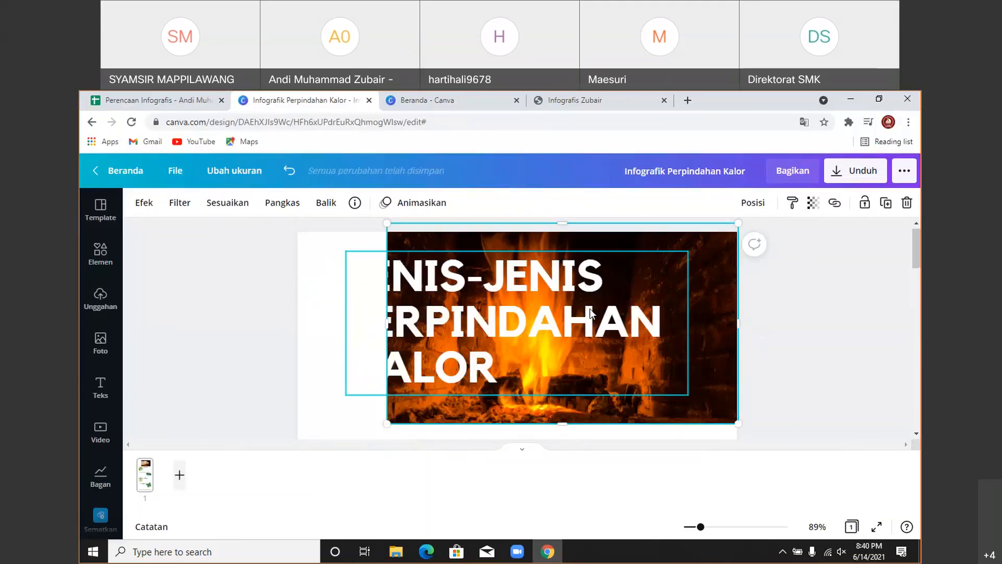
left_click_drag(566, 426, 562, 416)
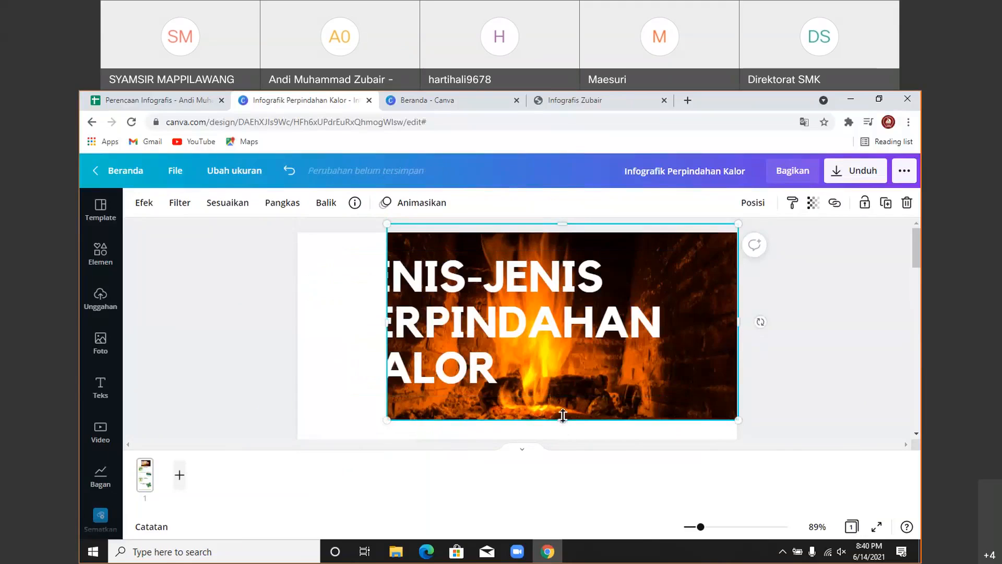
left_click_drag(696, 363, 729, 358)
left_click_drag(421, 318, 297, 327)
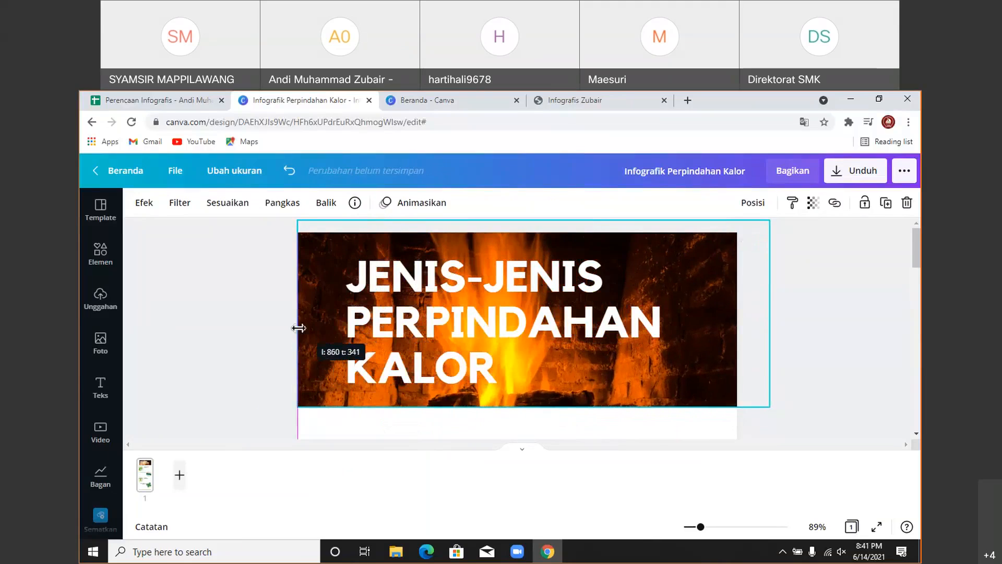
left_click_drag(654, 376, 812, 363)
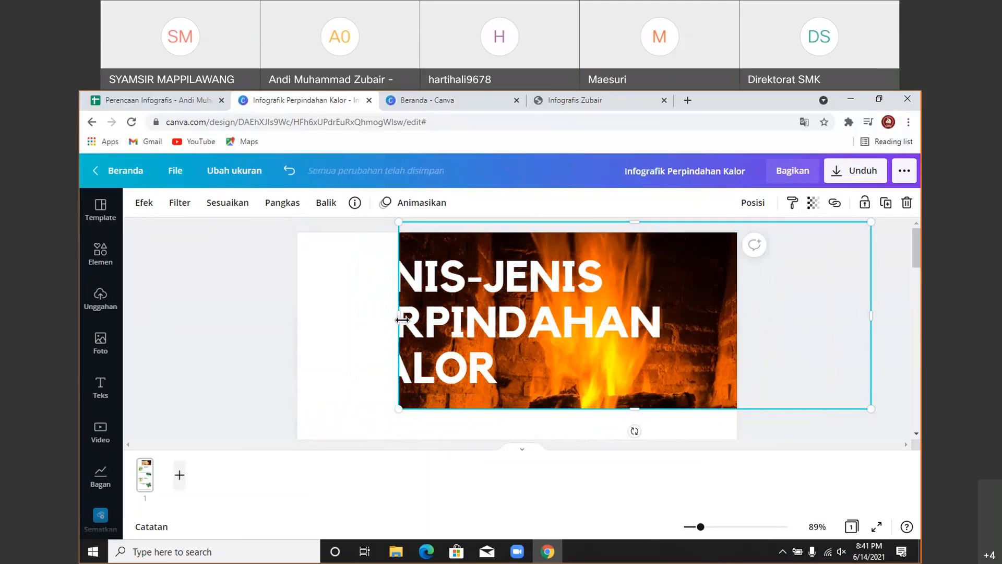
left_click_drag(402, 319, 298, 321)
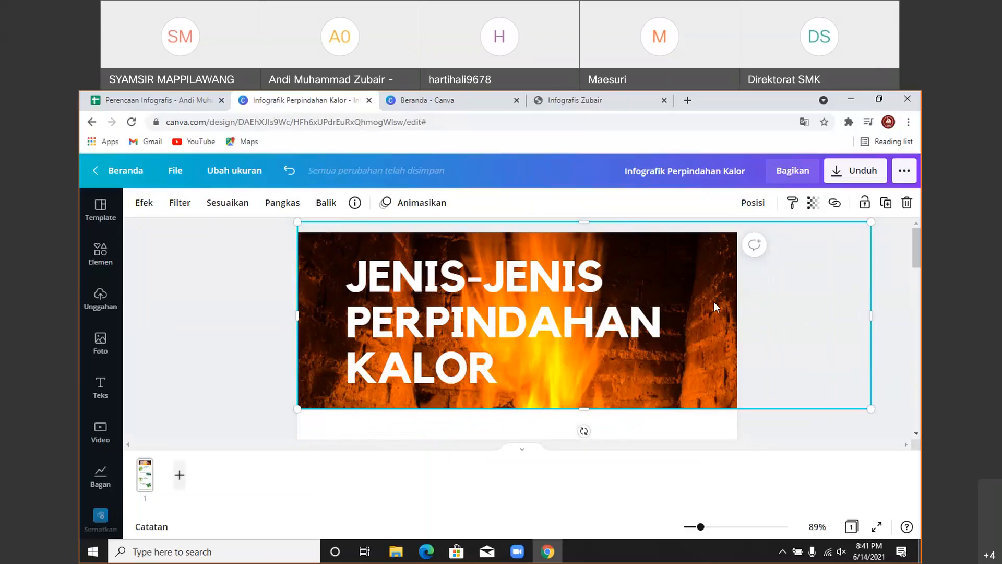
- Set the fire photo's transparency to 98 and widen it to the right page edge
left_click(812, 205)
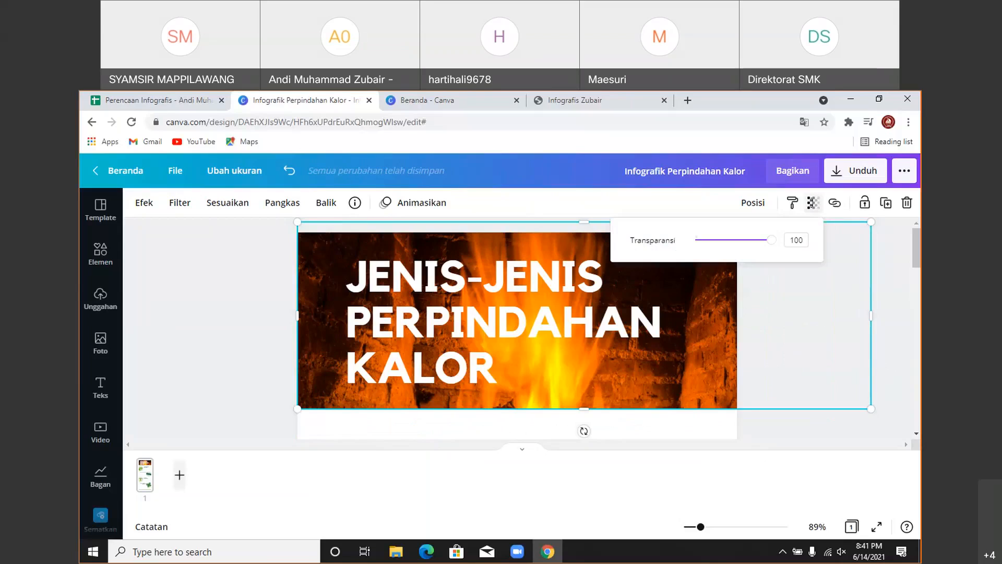
mouse_move(772, 242)
left_mouse_down()
mouse_move(732, 243)
mouse_move(783, 243)
left_mouse_up()
left_click(702, 375)
left_click_drag(703, 374, 452, 386)
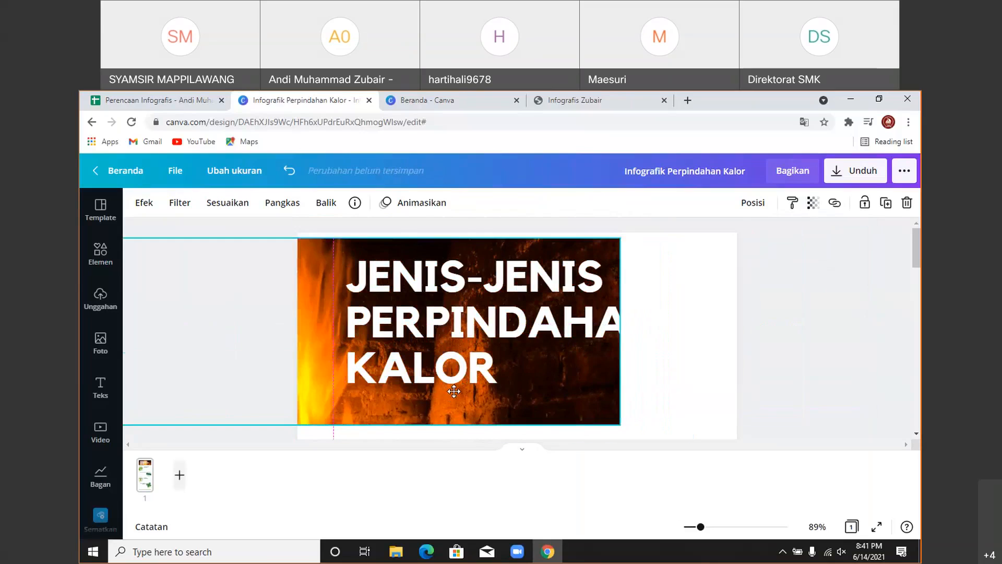
scroll(452, 387, "down", 3)
scroll(624, 308, "up", 3)
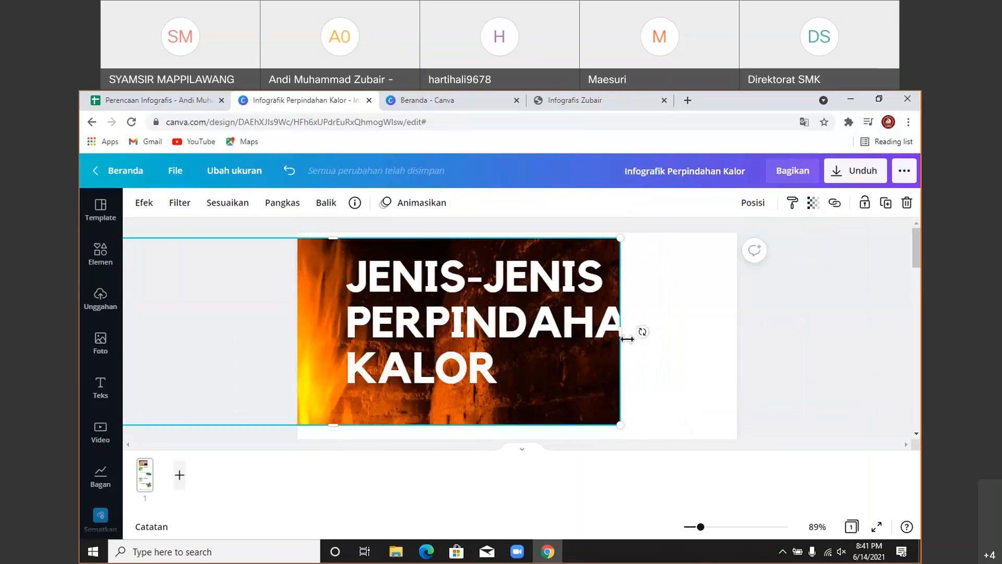
left_click_drag(626, 339, 743, 328)
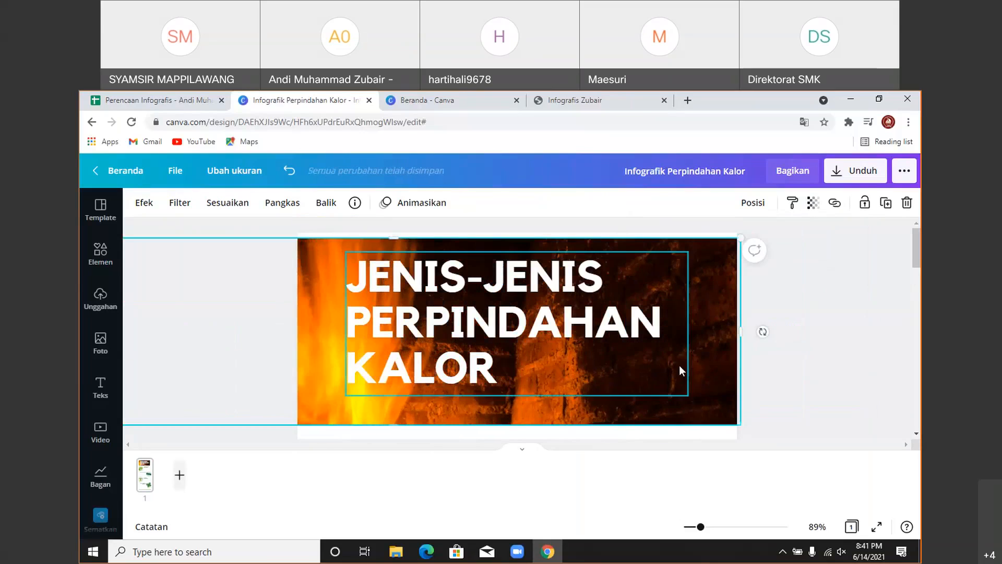
- Shrink the title text to size 52.2 and move it toward the header's right side
left_click_drag(678, 369, 705, 371)
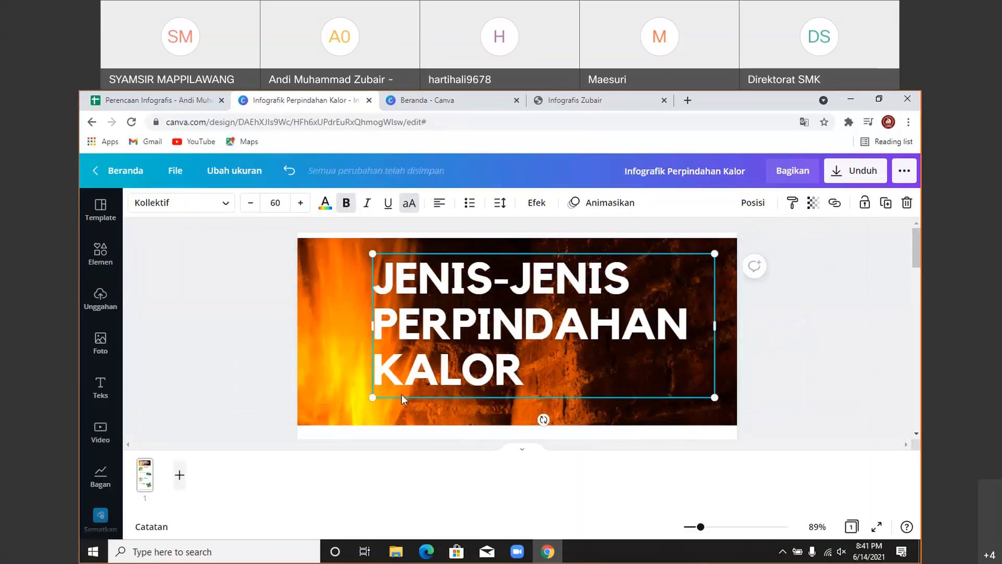
left_click_drag(371, 397, 432, 371)
left_click_drag(531, 316, 551, 325)
left_click(872, 349)
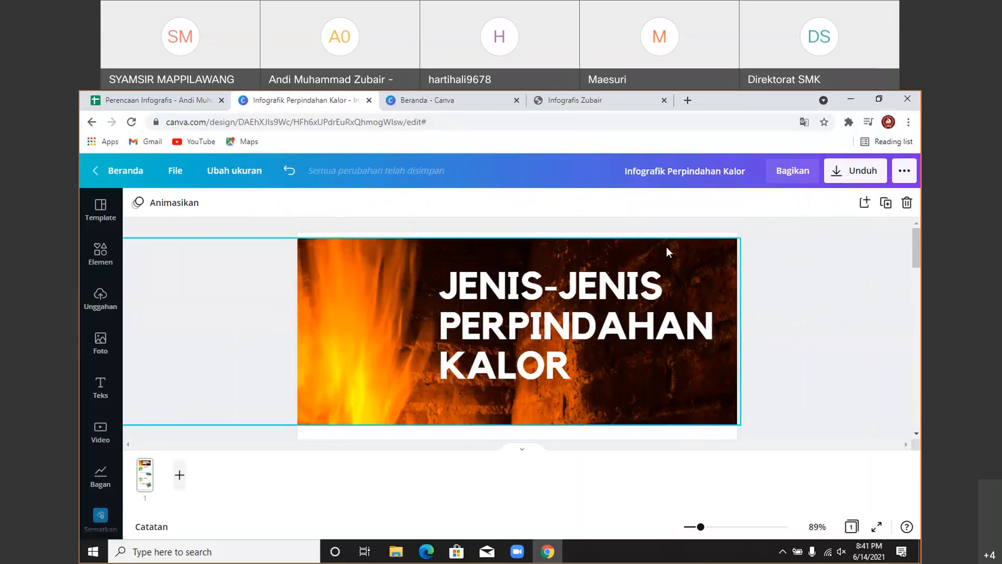
- Raise the fire photo so it aligns with the top of the page
left_click_drag(666, 247, 666, 243)
left_click(840, 315)
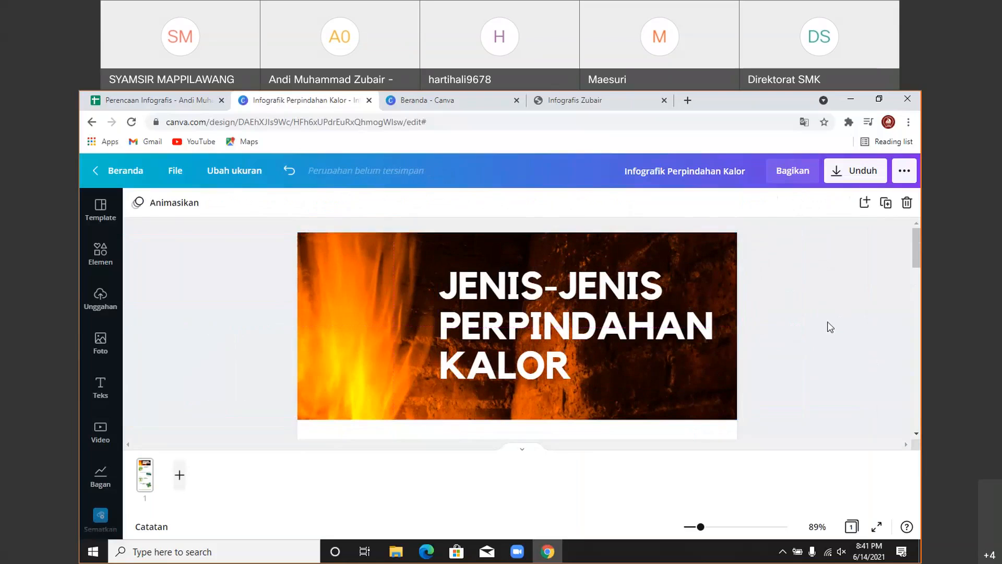
scroll(829, 328, "down", 4)
scroll(829, 327, "up", 4)
left_click(671, 261)
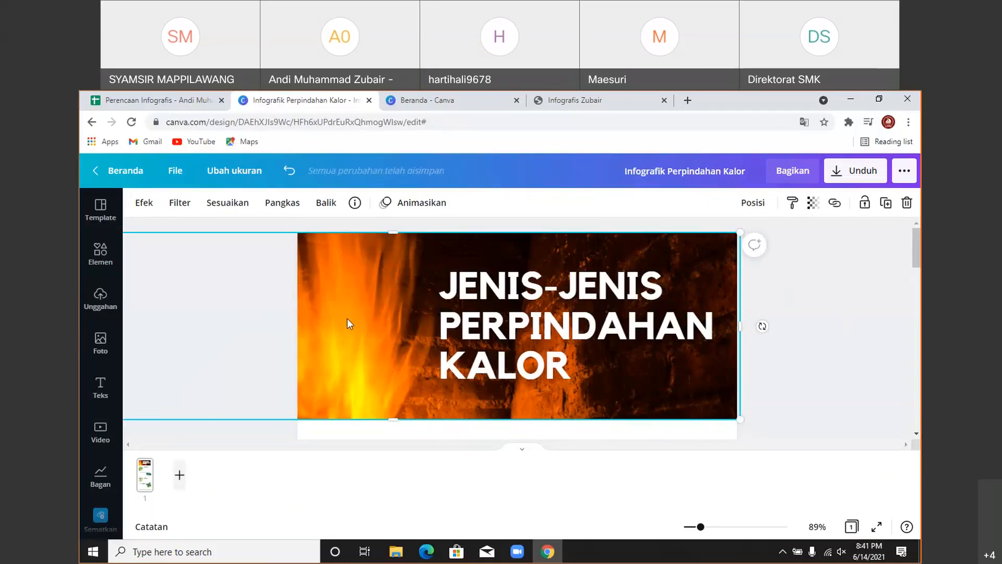
- Lock the fire header photo in place, then shift the title right and enlarge it slightly
left_click(863, 205)
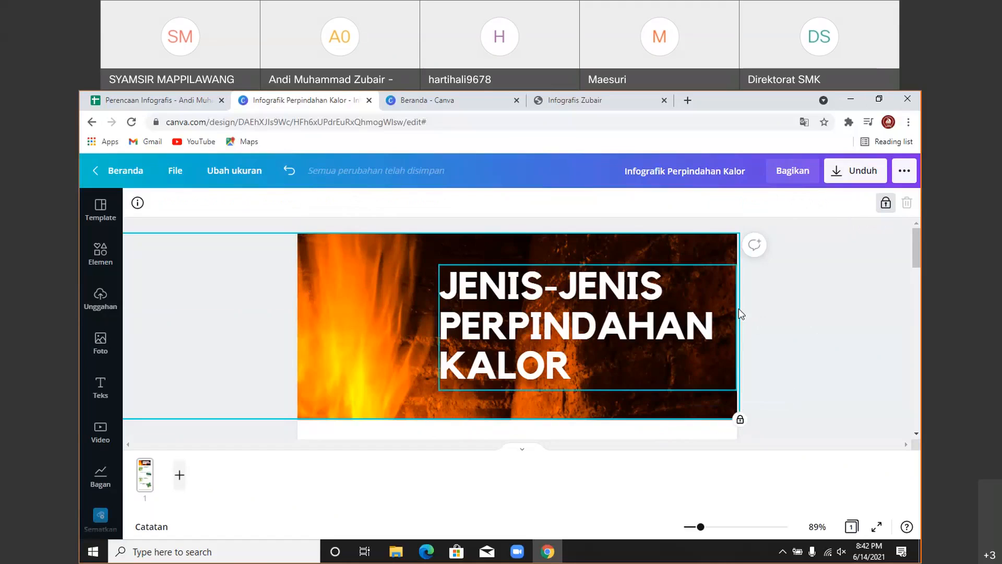
left_click(781, 303)
mouse_move(613, 309)
left_mouse_down()
mouse_move(627, 307)
mouse_move(618, 307)
left_mouse_up()
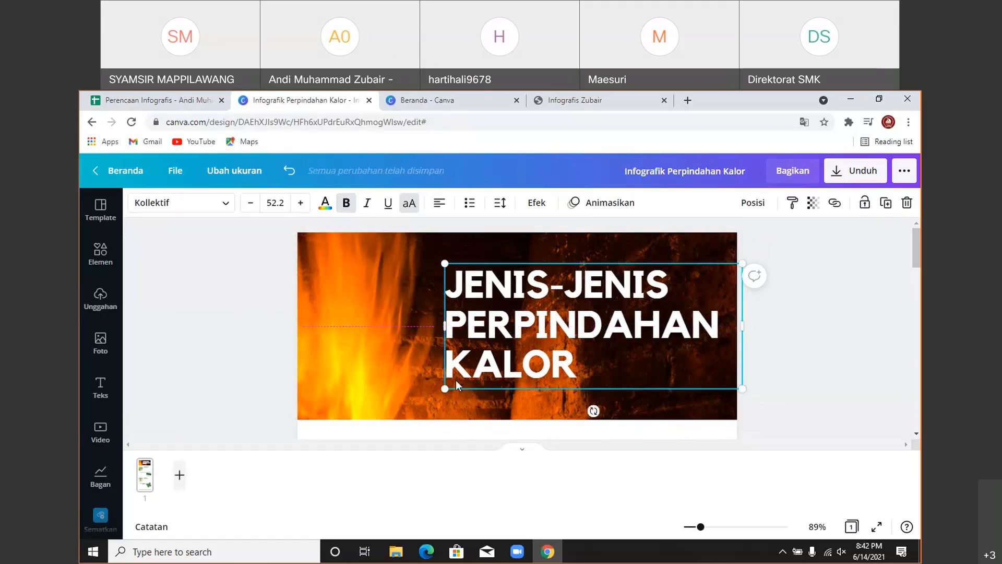
left_click_drag(439, 393, 437, 391)
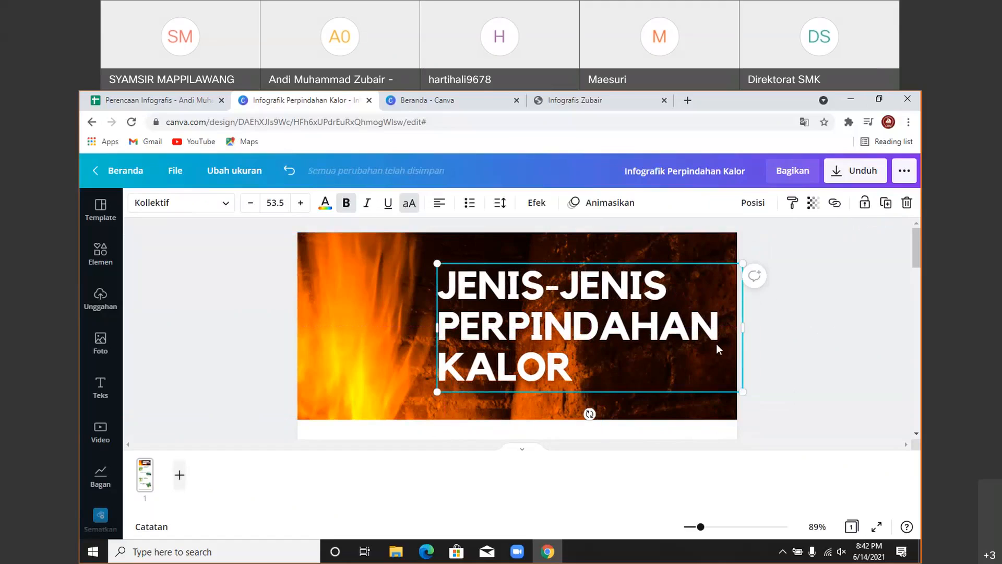
- Nudge the title into alignment on the header's right, then select the page background
left_click(829, 315)
left_click_drag(563, 280, 568, 282)
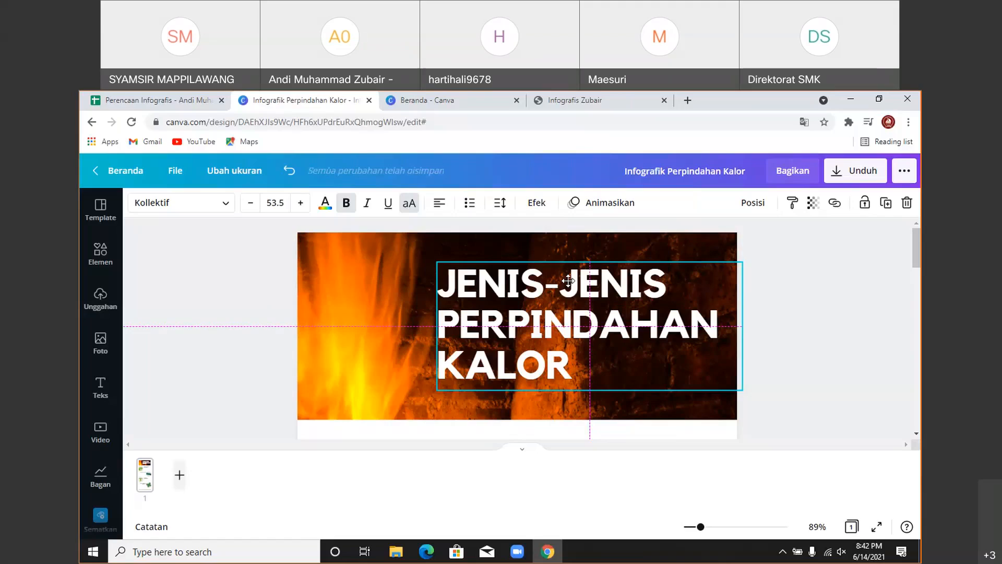
left_click_drag(568, 280, 570, 282)
left_click(869, 316)
scroll(837, 312, "down", 3)
scroll(837, 312, "up", 2)
scroll(837, 312, "down", 2)
scroll(838, 319, "up", 4)
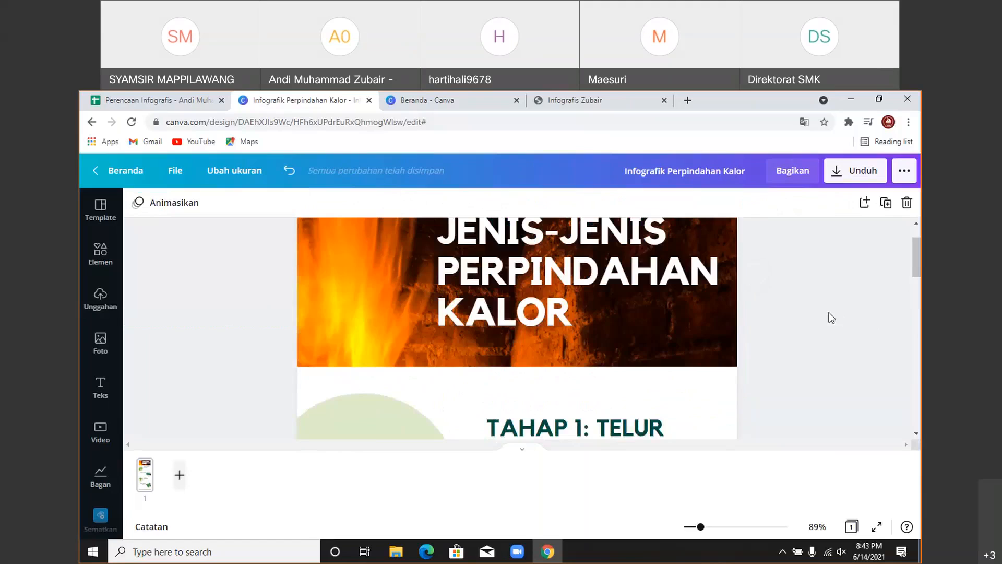
scroll(459, 391, "up", 1)
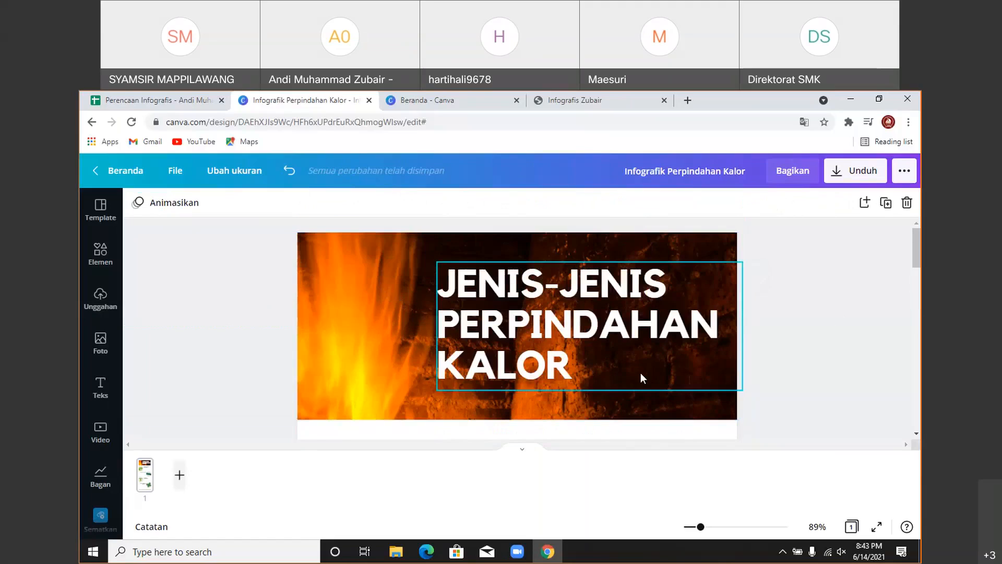
scroll(640, 374, "down", 3)
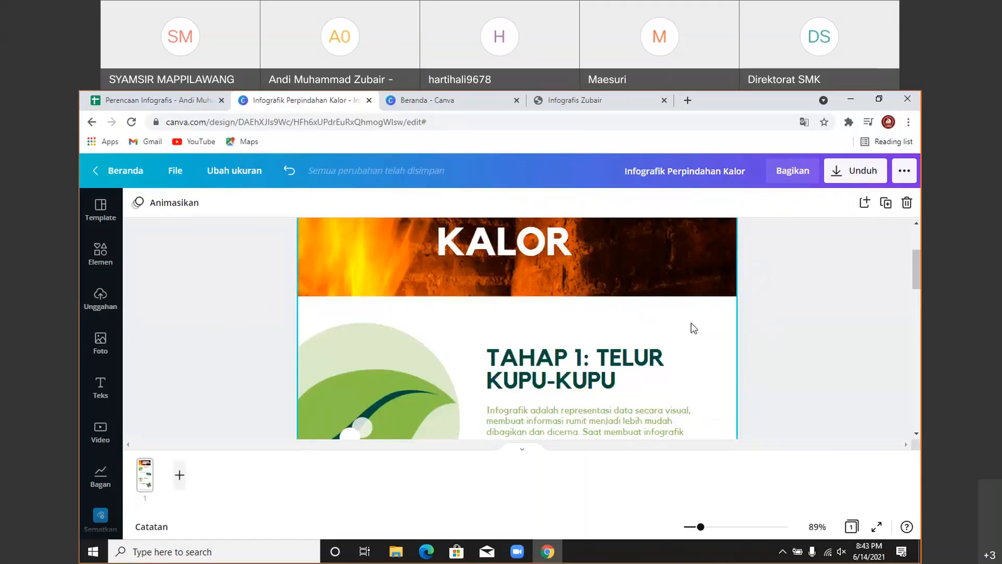
left_click(677, 330)
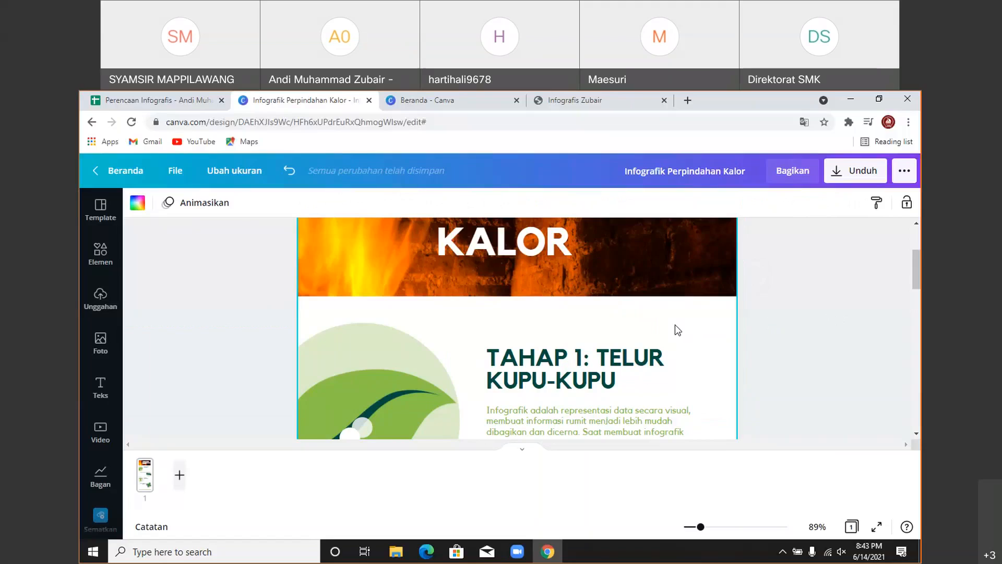
scroll(354, 239, "up", 3)
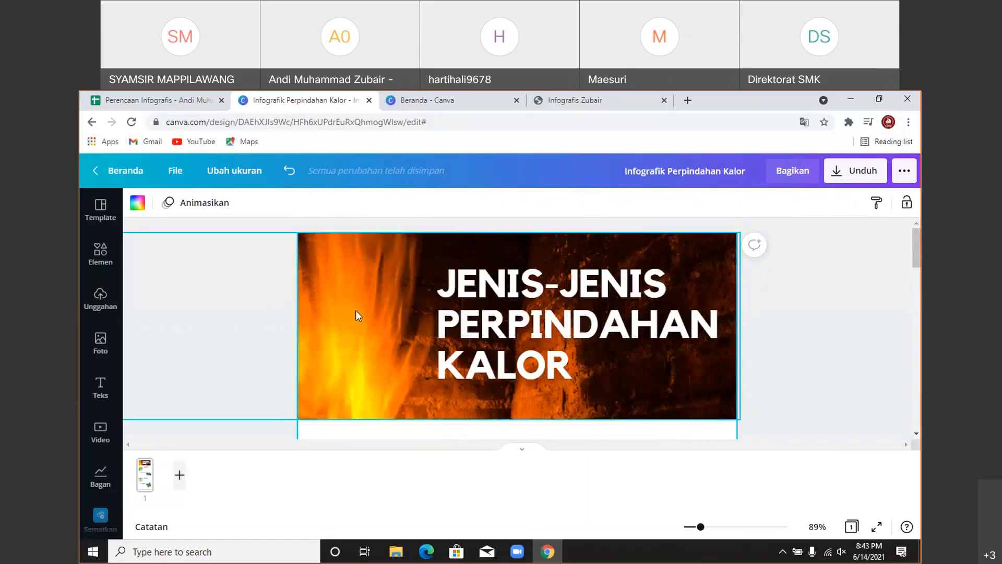
- Review the reference PDF's fire header and Pengertian Kalor section, then return to Canva
left_click(574, 99)
scroll(608, 416, "up", 5)
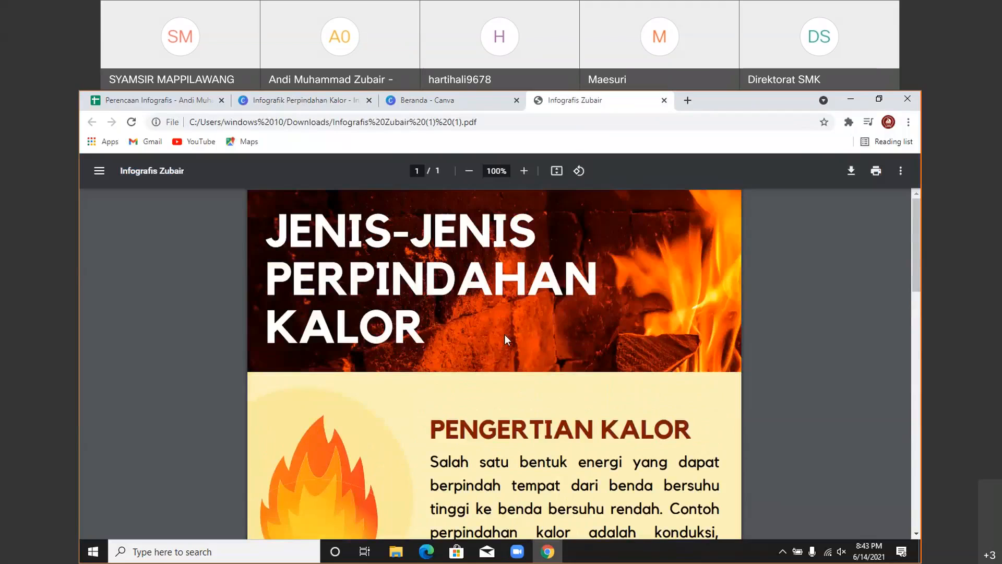
scroll(509, 392, "down", 1)
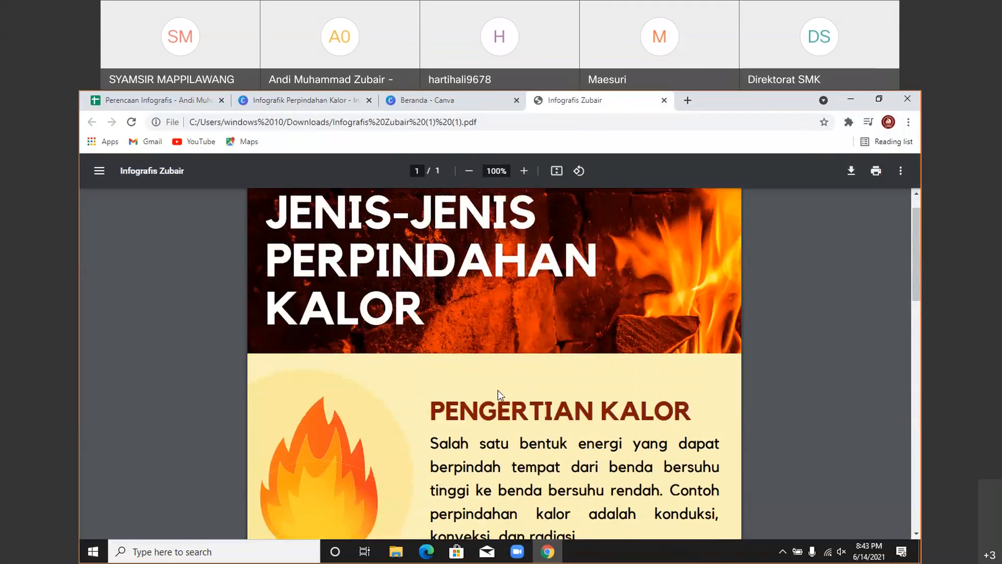
scroll(498, 395, "down", 1)
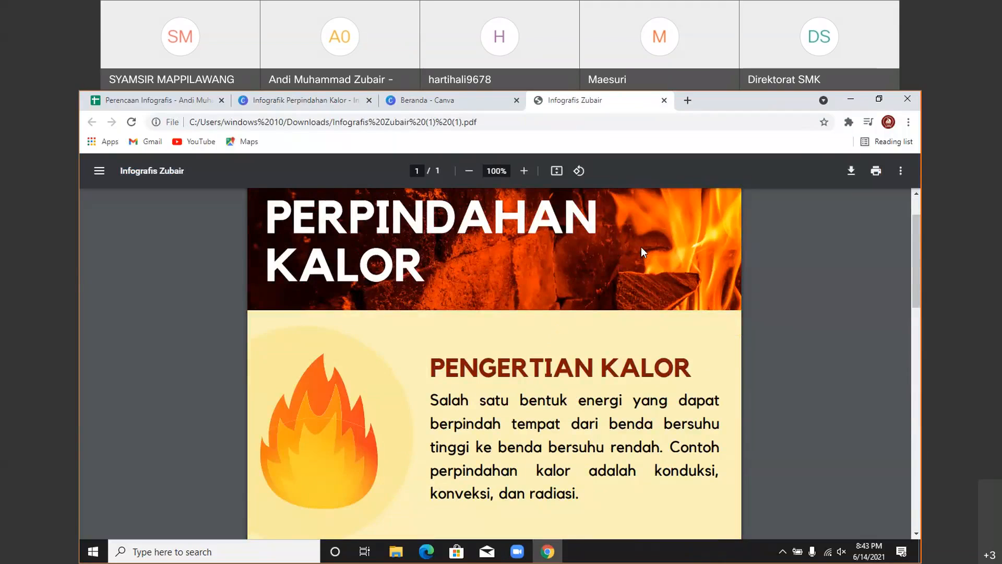
key("ctrl+2")
scroll(657, 346, "down", 2)
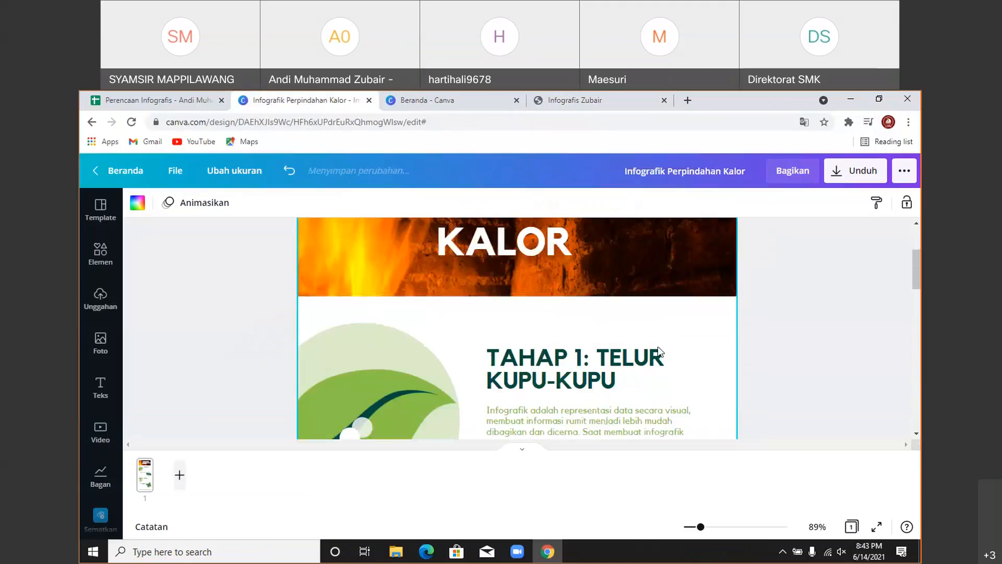
- Try orange and yellow swatches as the page background colour
left_click(139, 203)
scroll(193, 353, "down", 1)
scroll(195, 357, "up", 1)
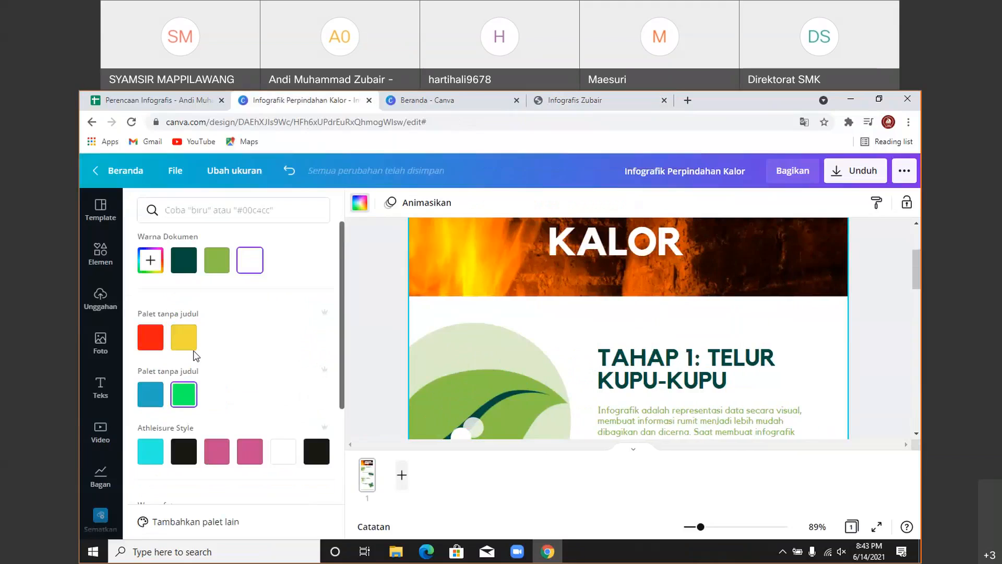
left_click(150, 270)
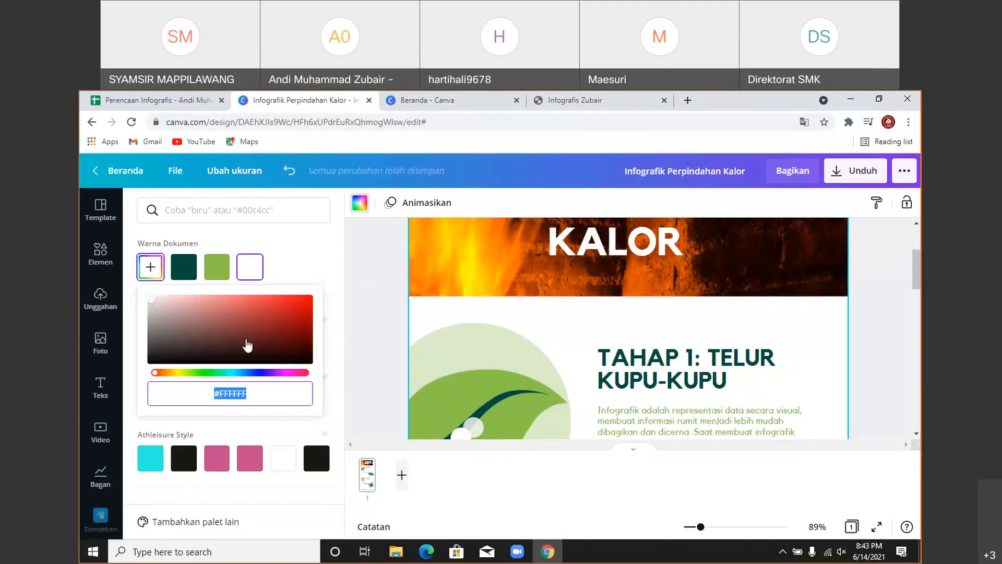
left_click(322, 253)
scroll(240, 354, "down", 2)
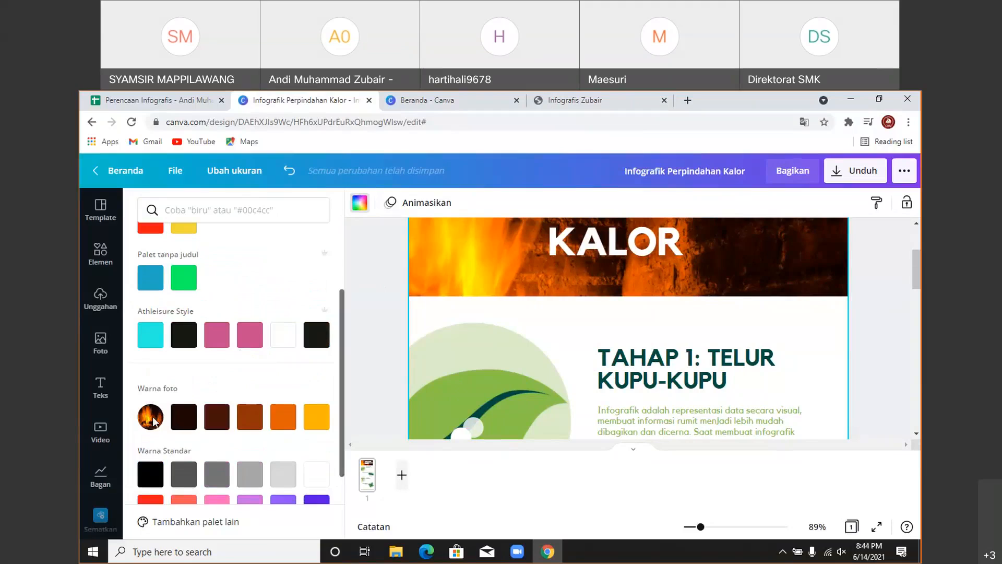
left_click(280, 416)
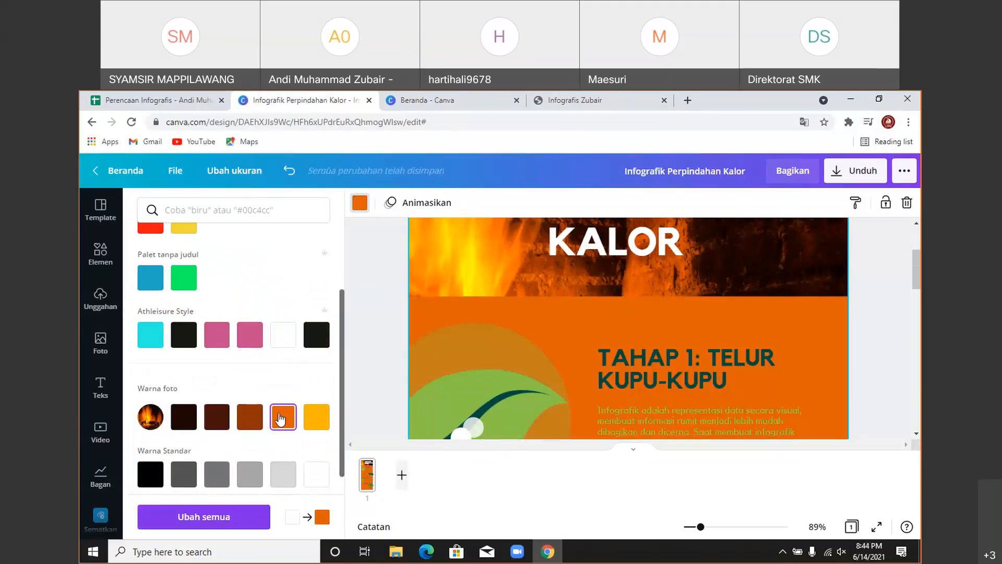
left_click(316, 417)
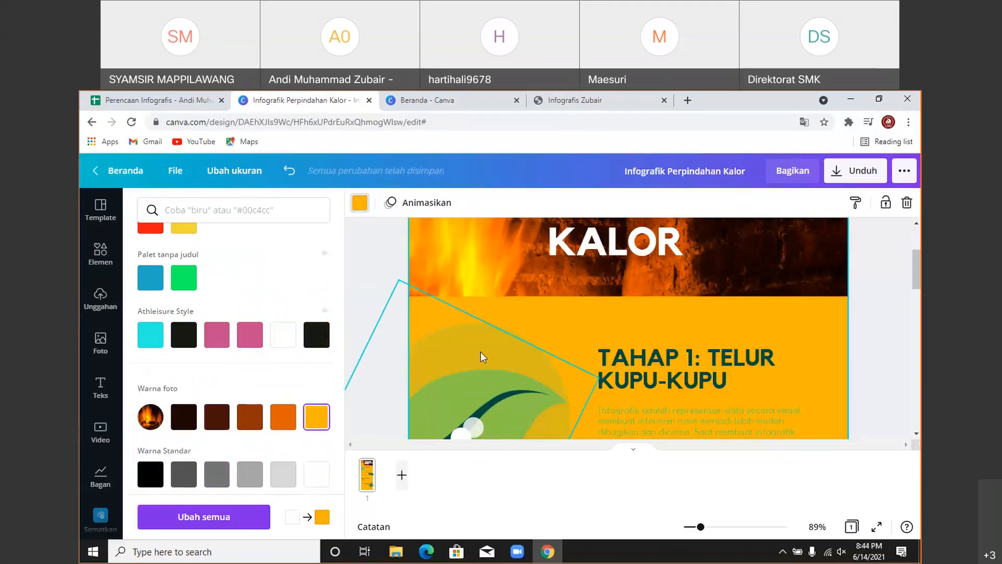
scroll(527, 317, "up", 2)
scroll(527, 317, "down", 10)
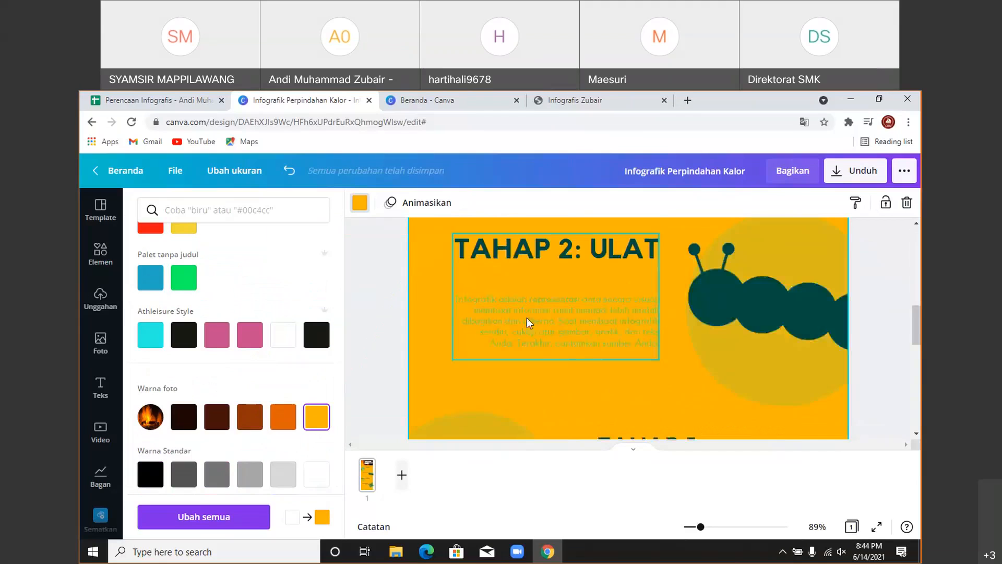
scroll(527, 318, "up", 10)
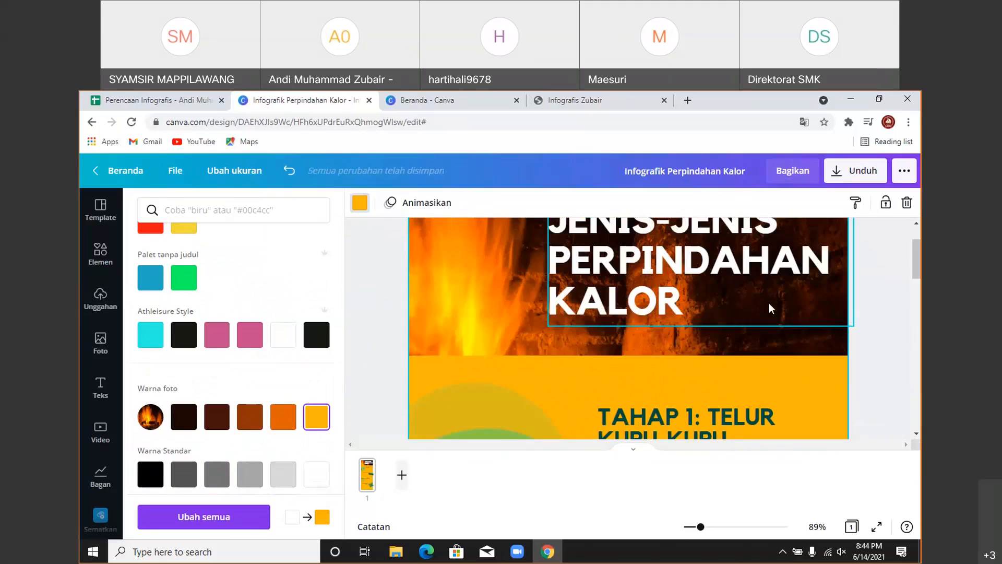
scroll(515, 302, "down", 2)
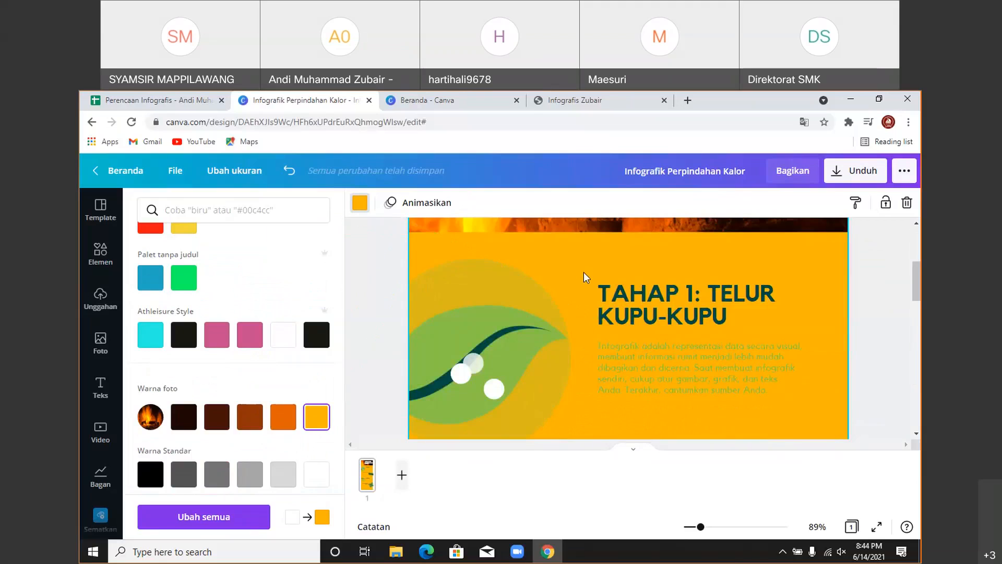
scroll(563, 290, "up", 2)
scroll(574, 337, "down", 2)
scroll(577, 331, "up", 2)
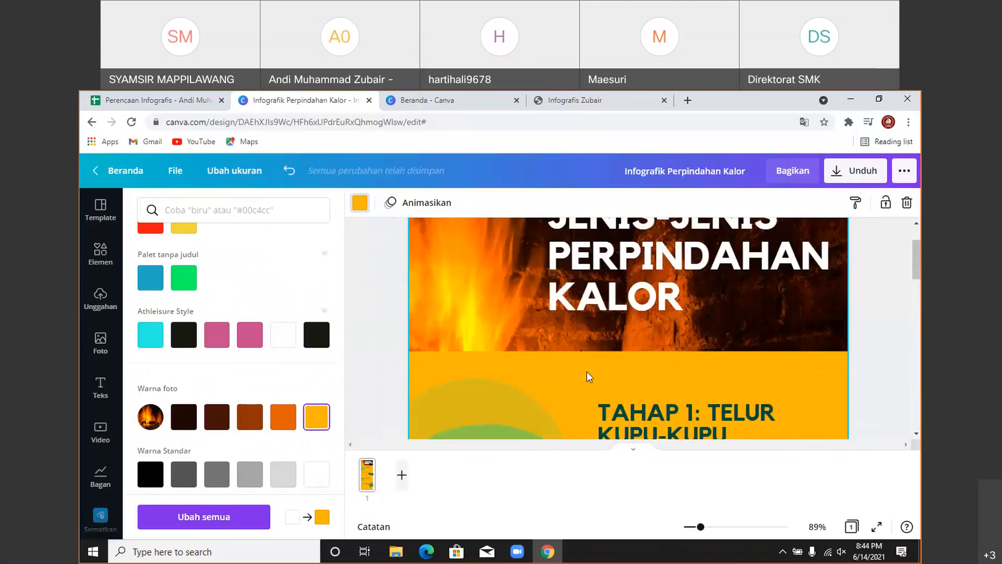
scroll(587, 371, "down", 2)
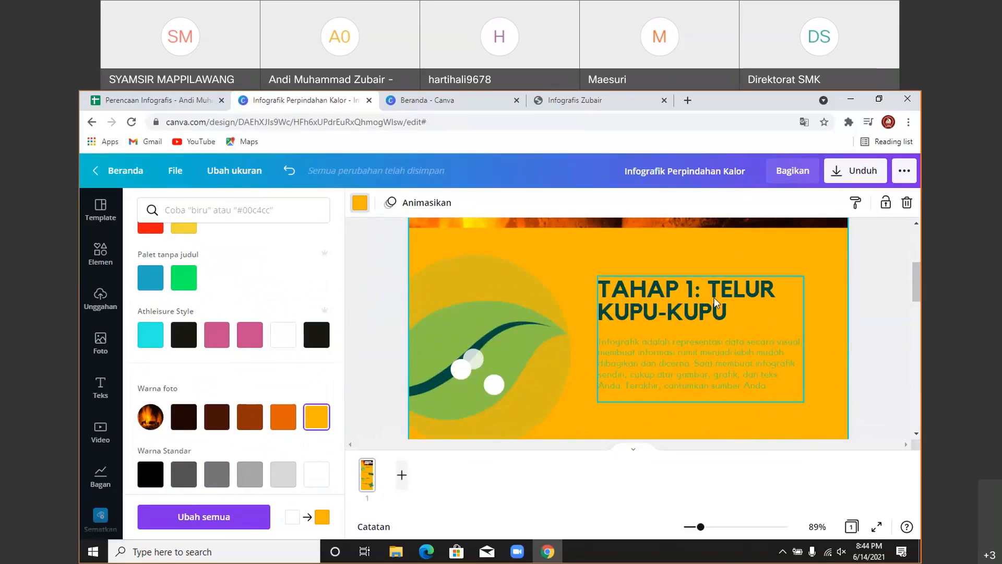
scroll(193, 360, "down", 2)
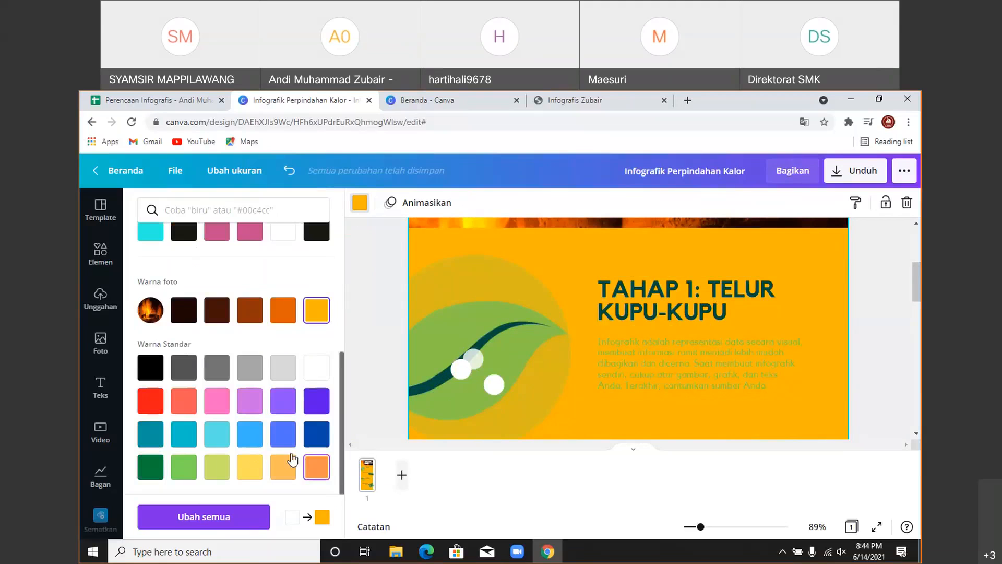
scroll(281, 449, "up", 4)
- Shift a custom colour from yellow to orange #FE9A03 for the page background
left_click(150, 267)
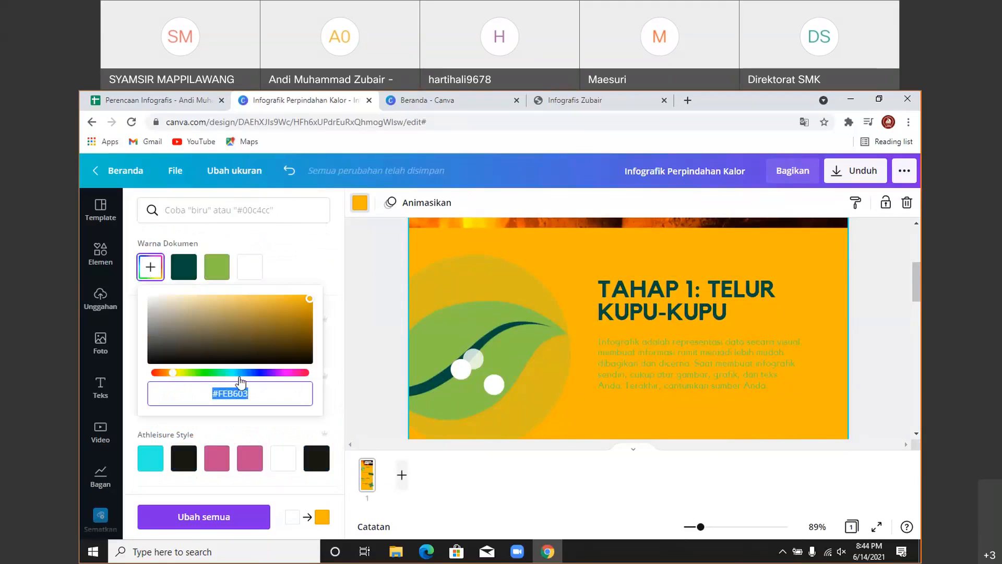
mouse_move(168, 373)
left_mouse_down()
mouse_move(264, 374)
mouse_move(312, 389)
mouse_move(161, 375)
mouse_move(178, 376)
mouse_move(170, 380)
left_mouse_up()
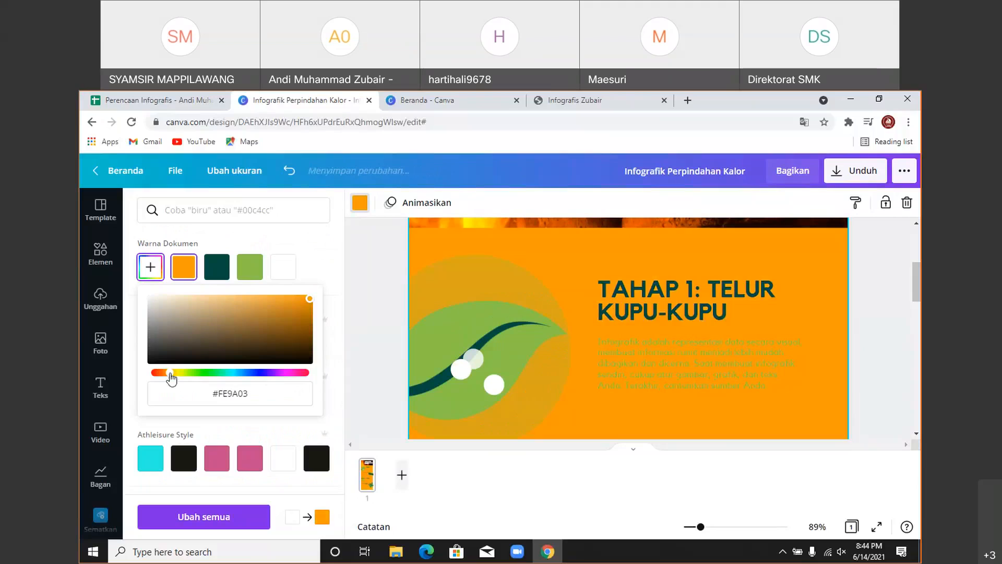
left_click(779, 246)
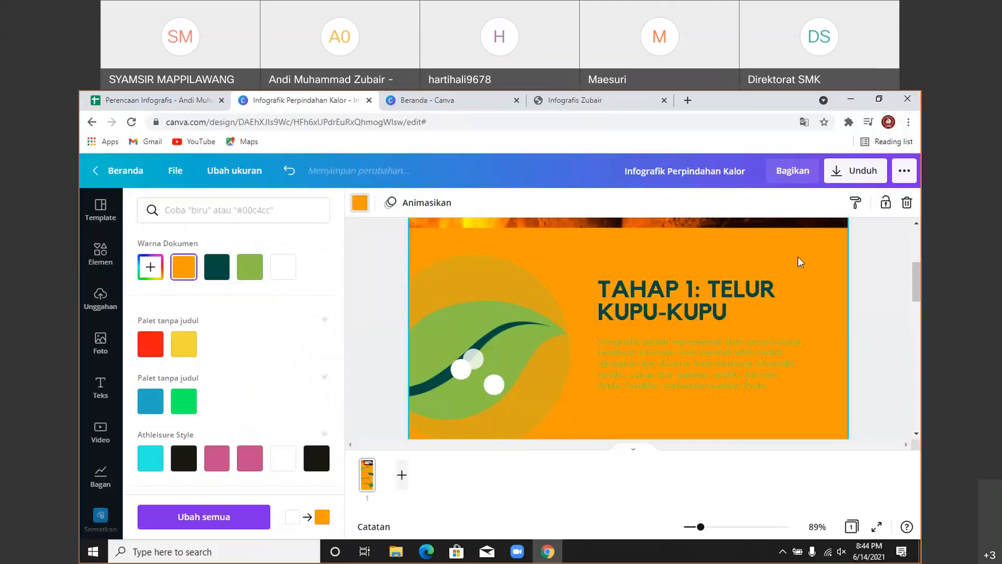
scroll(797, 256, "up", 5)
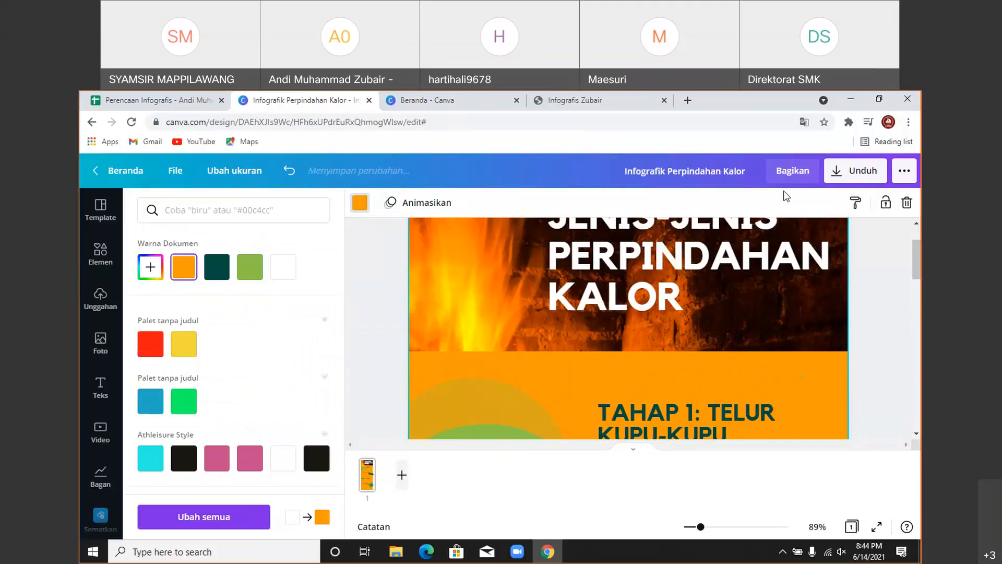
- Set the Chrome page zoom to 90%
left_click(908, 122)
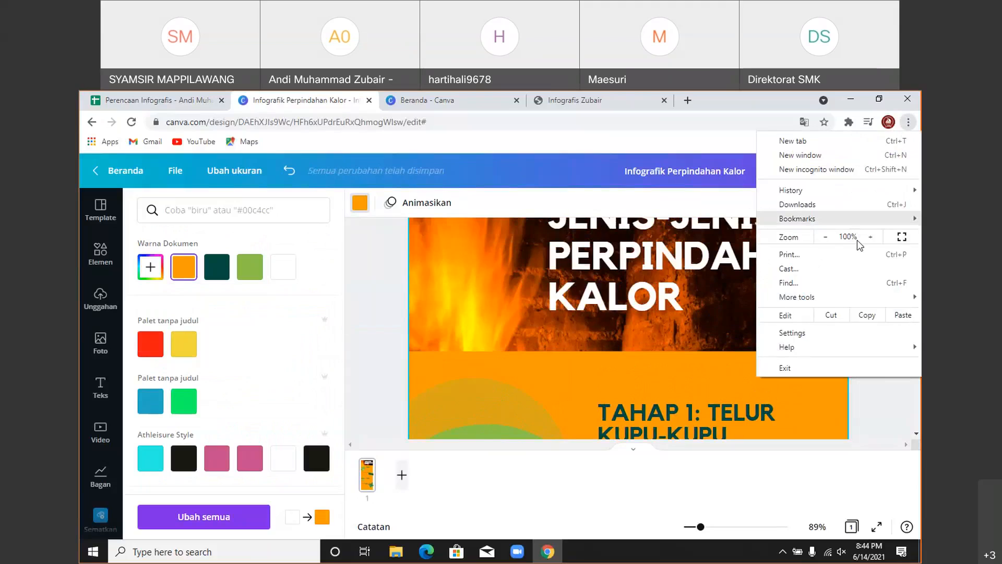
left_click(823, 237)
left_click(902, 392)
scroll(662, 381, "up", 1)
scroll(548, 323, "down", 3)
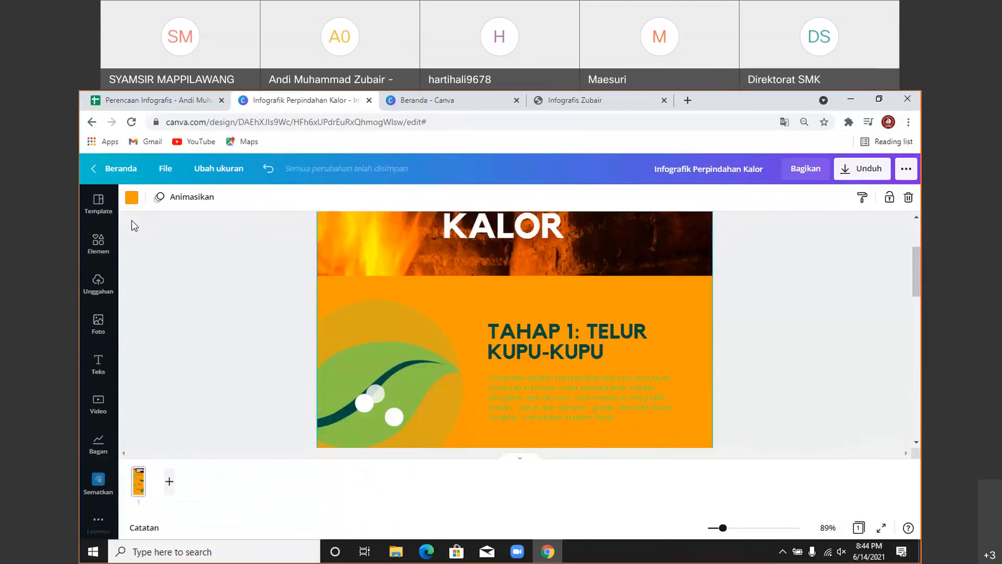
- Preview light orange, yellow and lime green swatches as the page background
left_click(139, 196)
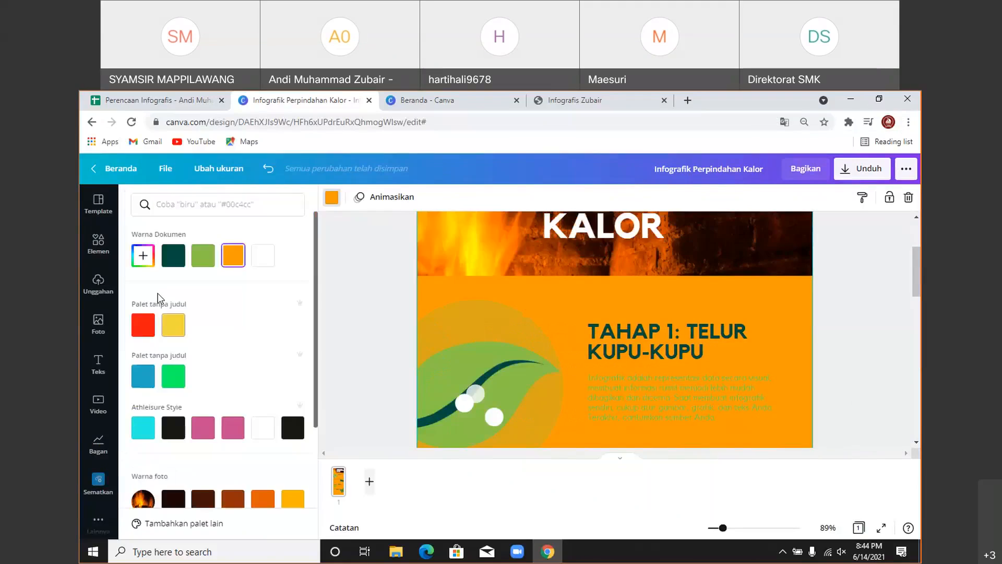
scroll(156, 313, "down", 3)
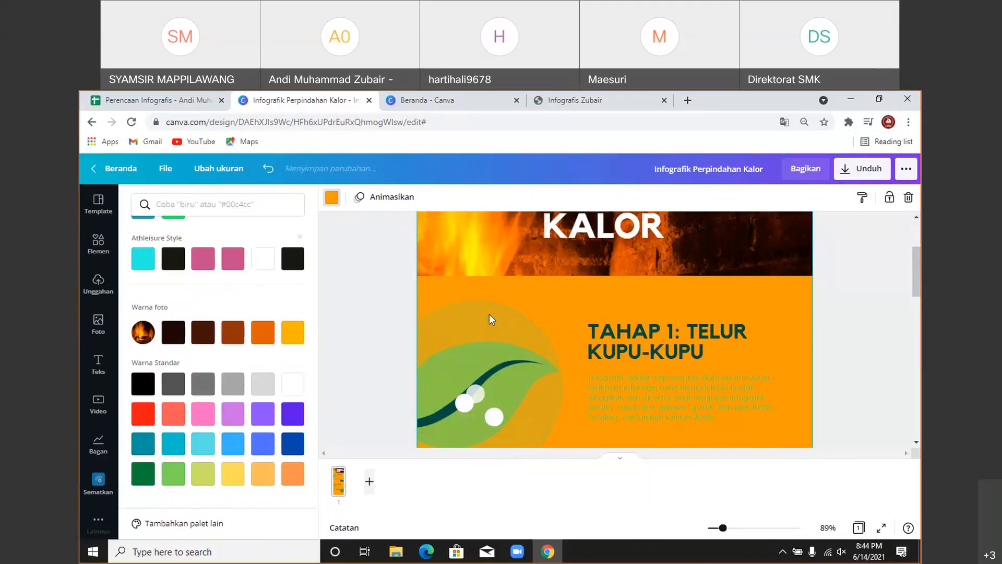
left_click(262, 473)
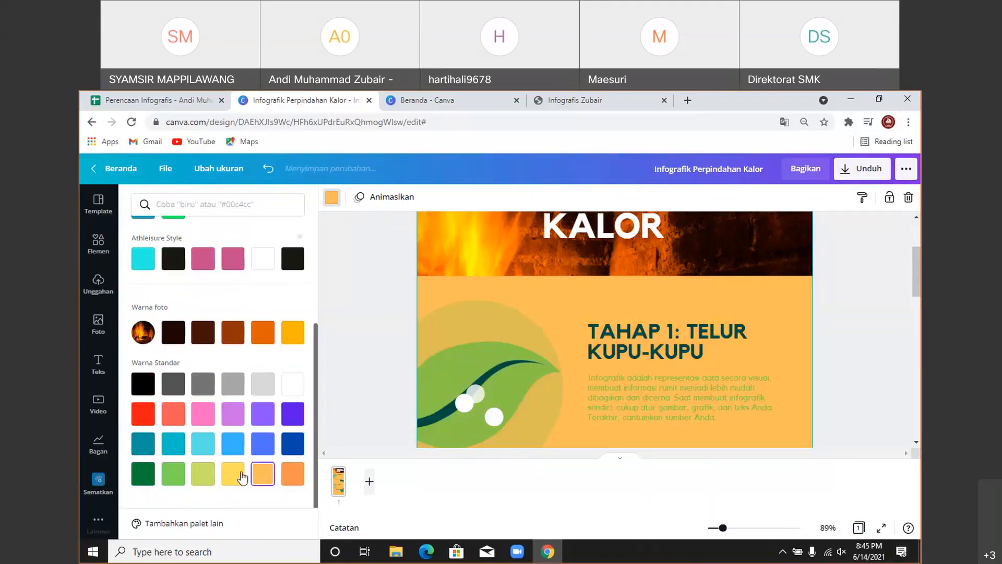
left_click(234, 474)
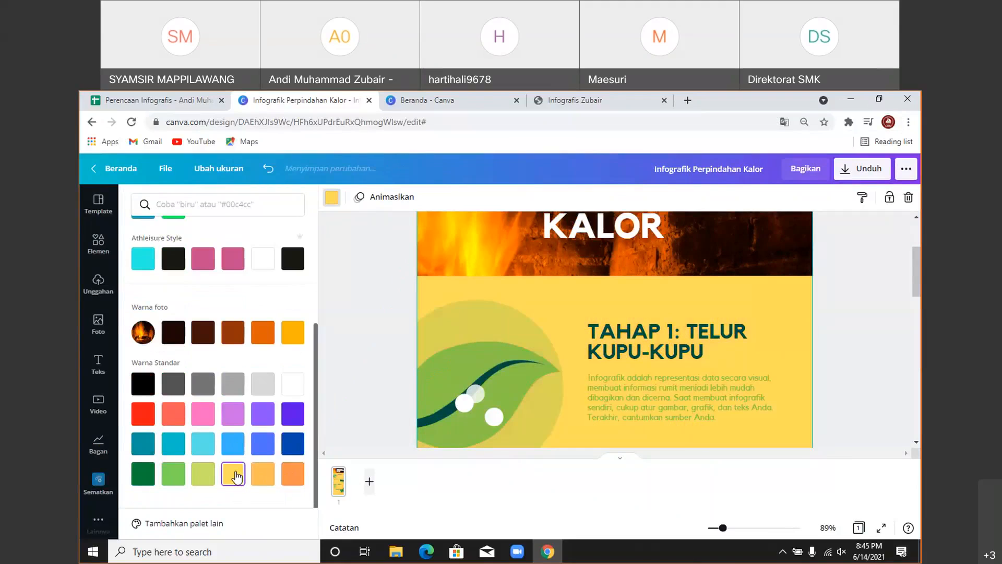
left_click(203, 473)
scroll(163, 396, "up", 5)
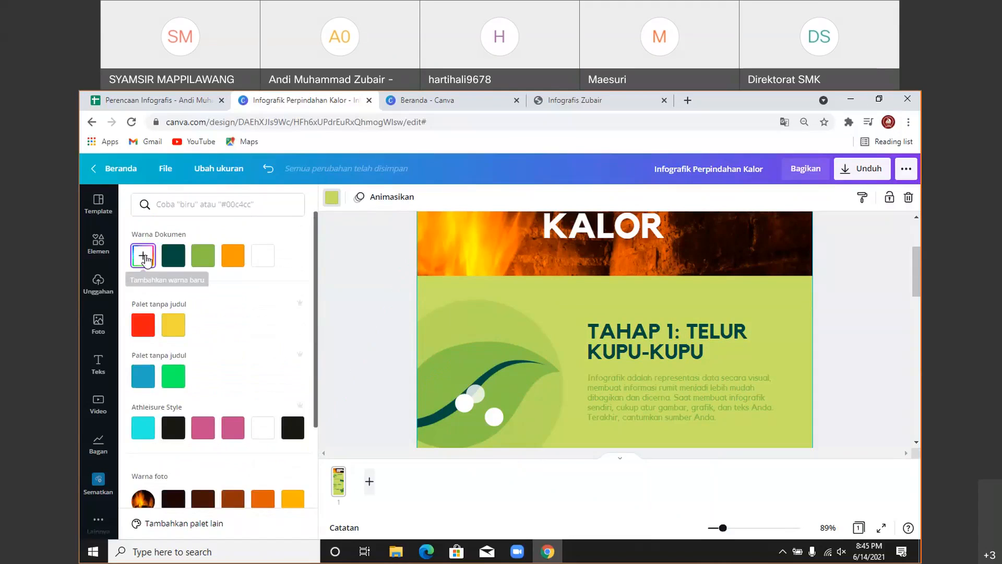
- Experiment with custom olive and greyish-beige backgrounds, then reset the page to white
left_click(153, 267)
mouse_move(170, 357)
left_mouse_down()
mouse_move(148, 351)
mouse_move(201, 354)
mouse_move(167, 350)
left_mouse_up()
left_click_drag(193, 314, 154, 306)
left_click(161, 351)
left_click_drag(165, 356, 272, 351)
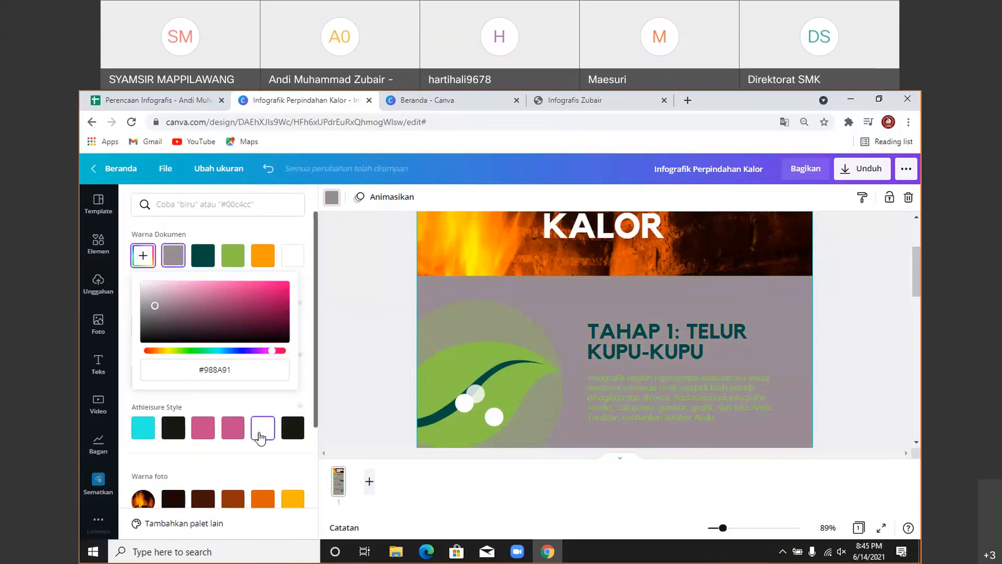
left_click(261, 437)
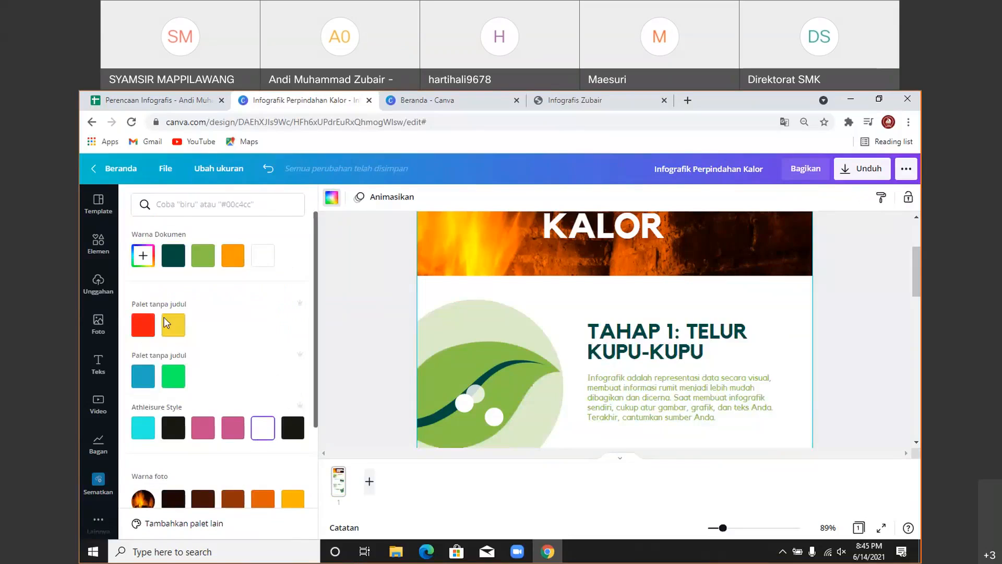
- Set a custom dark brown #84381C as the page background
left_click(142, 255)
left_click_drag(168, 353, 152, 350)
left_click(249, 305)
mouse_move(248, 305)
left_mouse_down()
mouse_move(224, 294)
mouse_move(259, 294)
mouse_move(258, 310)
left_mouse_up()
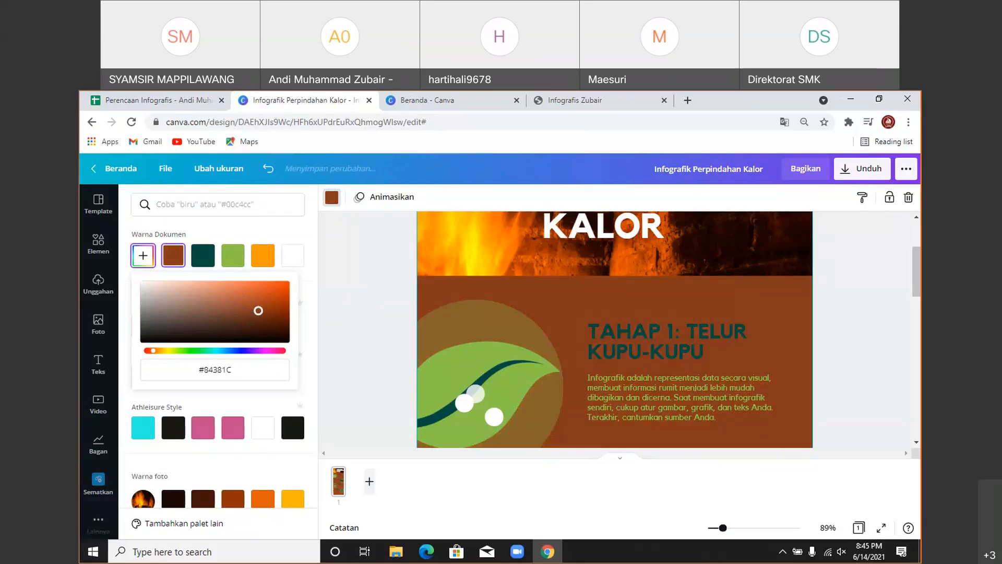
left_click(338, 310)
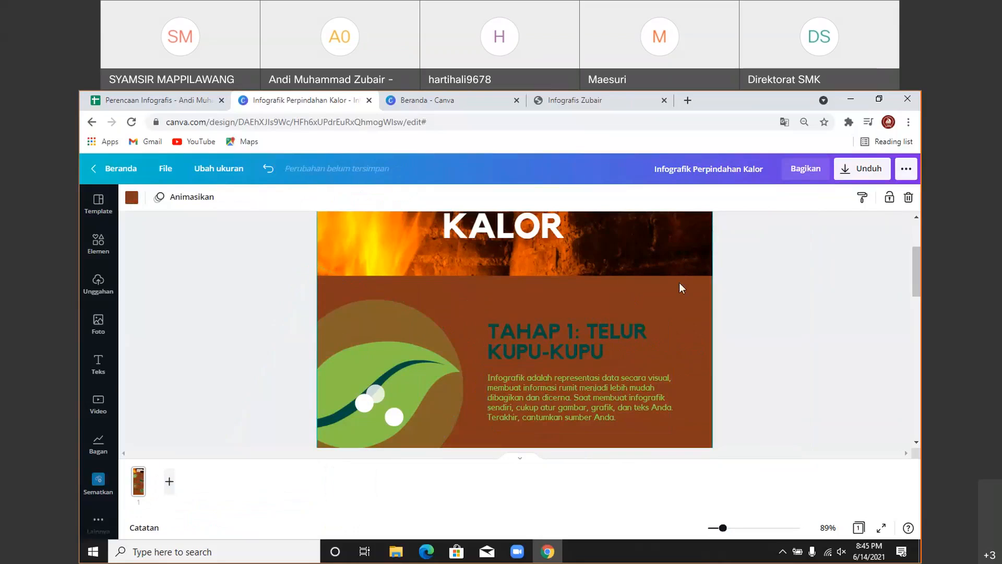
- Make the TAHAP 1 heading and body text white
scroll(664, 300, "down", 10)
scroll(702, 358, "down", 5)
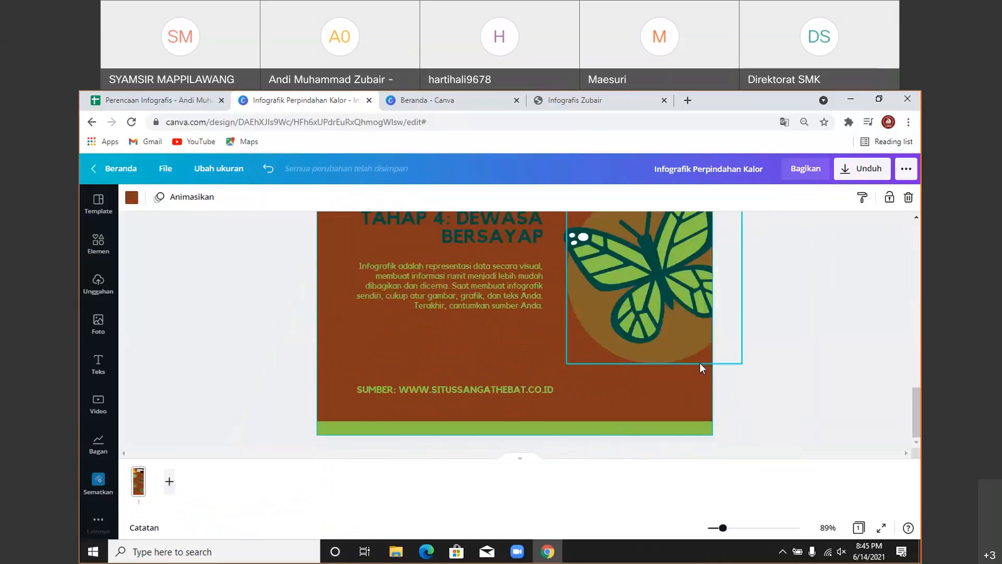
scroll(697, 362, "up", 15)
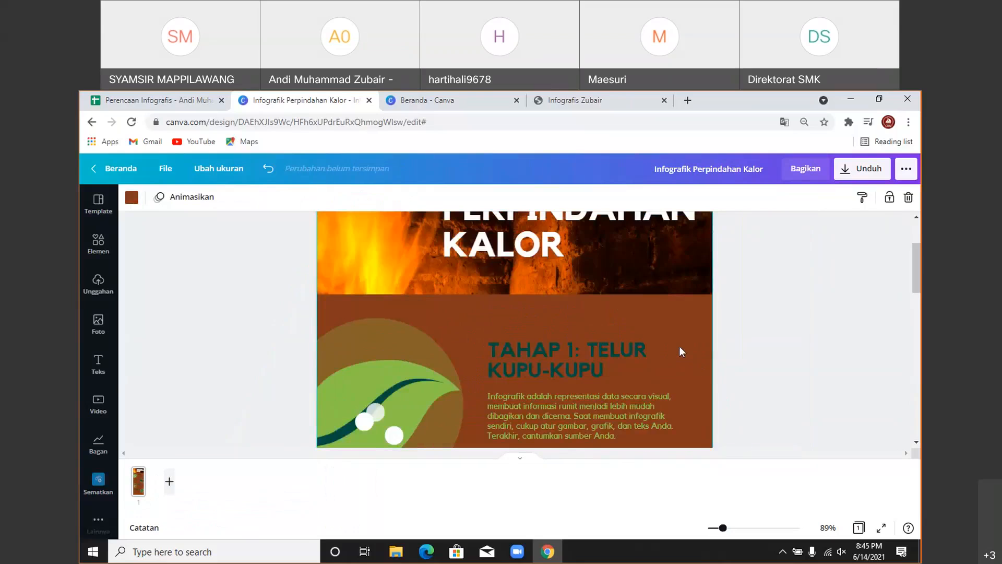
scroll(725, 294, "up", 3)
scroll(729, 296, "down", 2)
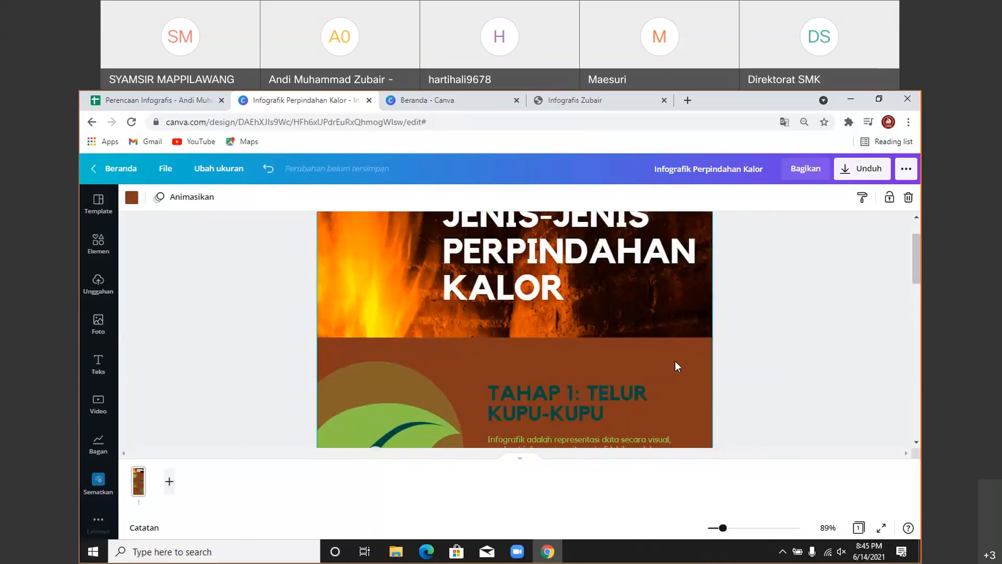
scroll(674, 360, "down", 4)
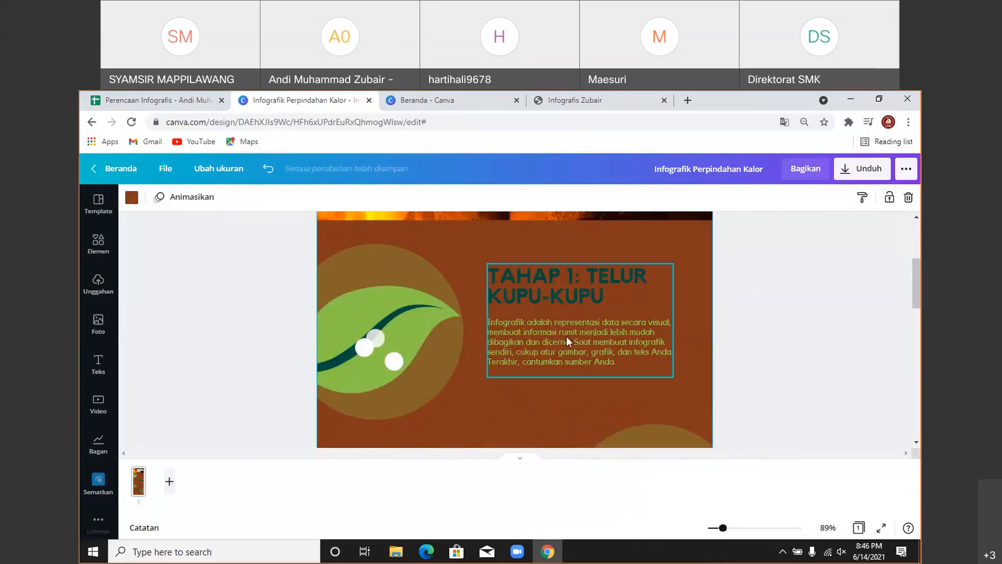
left_click(543, 281)
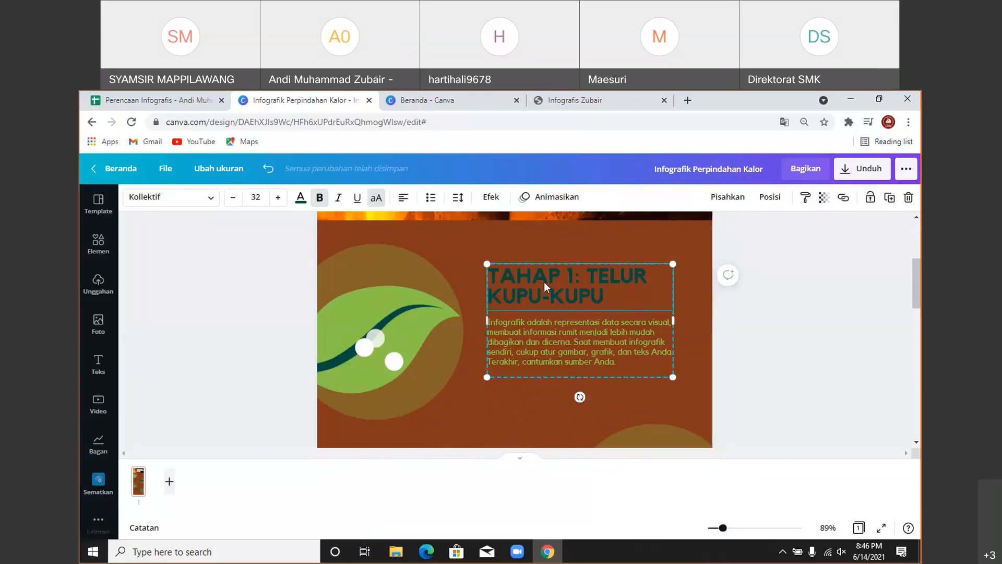
left_click(300, 198)
left_click(262, 255)
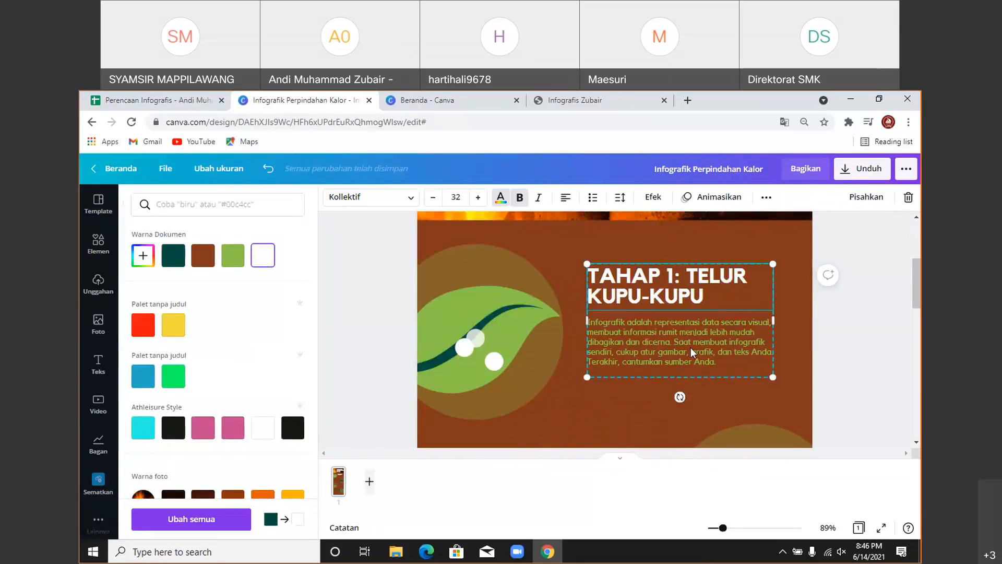
left_click(693, 353)
left_click(262, 255)
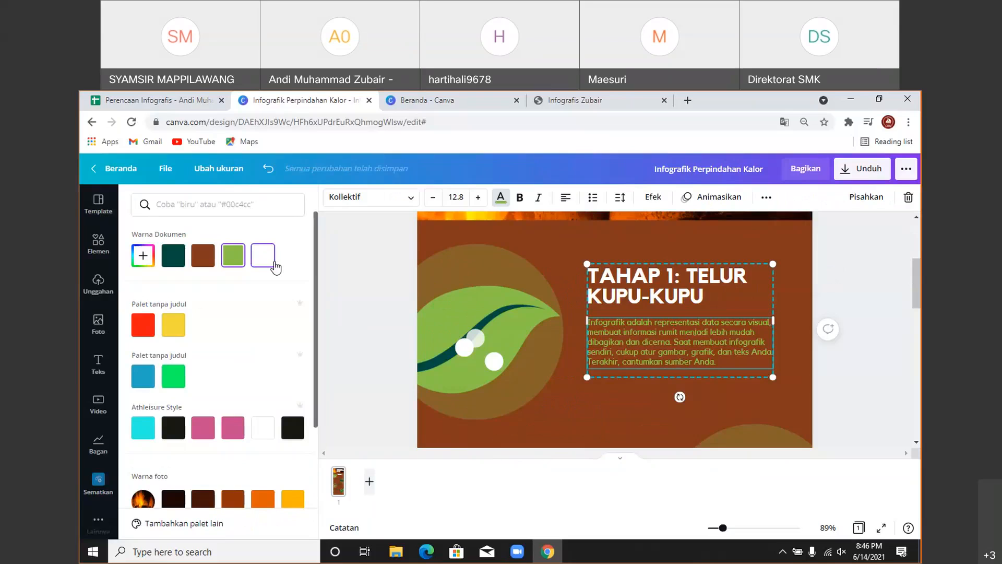
- Make the TAHAP 2: ULAT heading and body text white
scroll(864, 330, "down", 3)
left_click(497, 290)
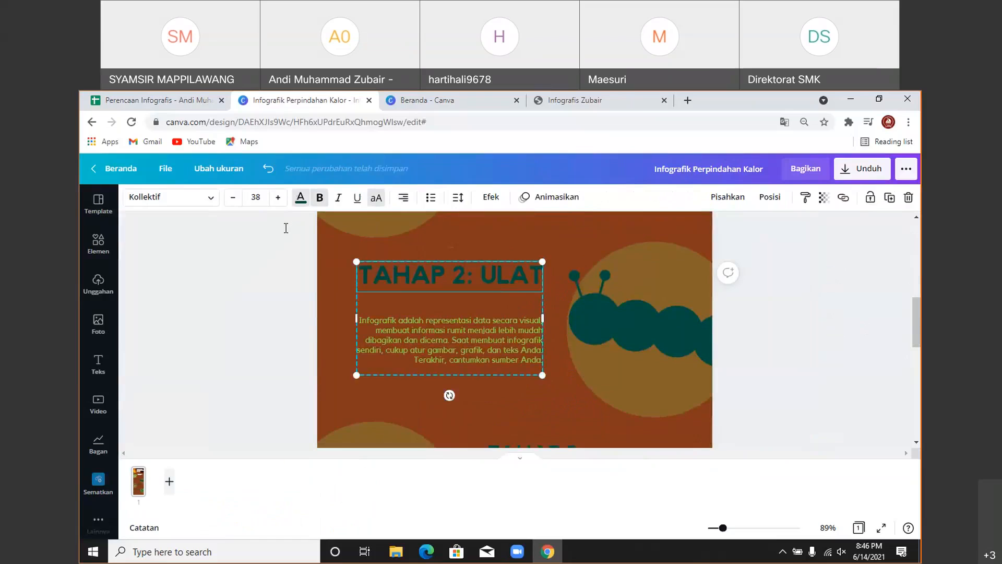
left_click(301, 197)
left_click(263, 255)
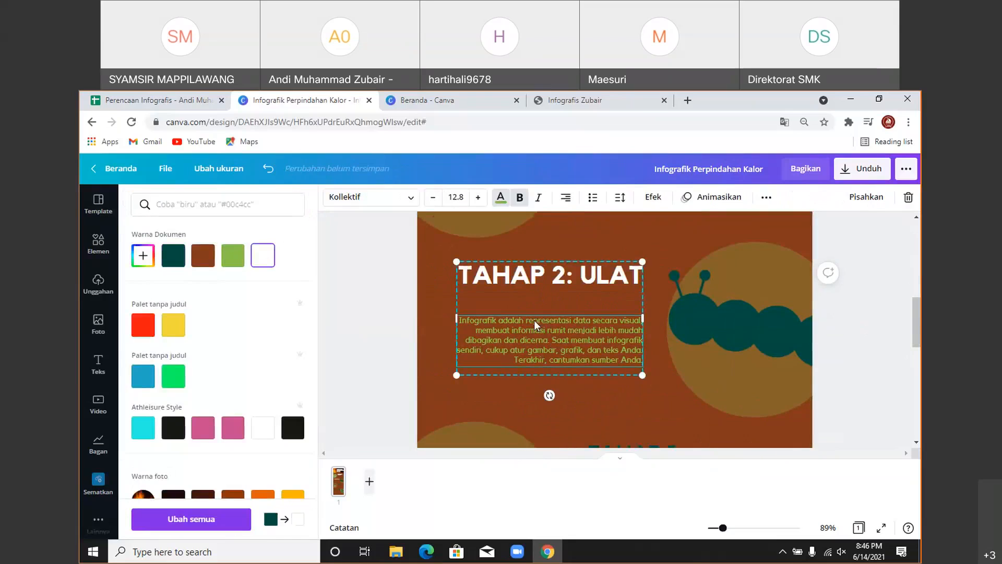
left_click(262, 255)
scroll(423, 319, "up", 3)
left_click(757, 418)
- Make the TAHAP 3: KEPOMPONG text white after briefly trying green
scroll(488, 367, "down", 3)
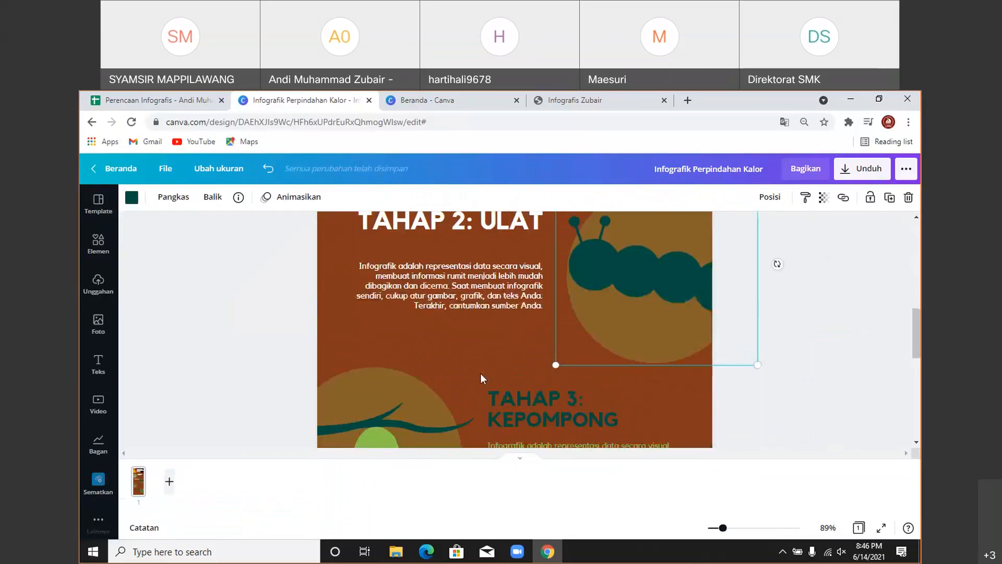
left_click(530, 390)
left_click(300, 197)
left_click(233, 255)
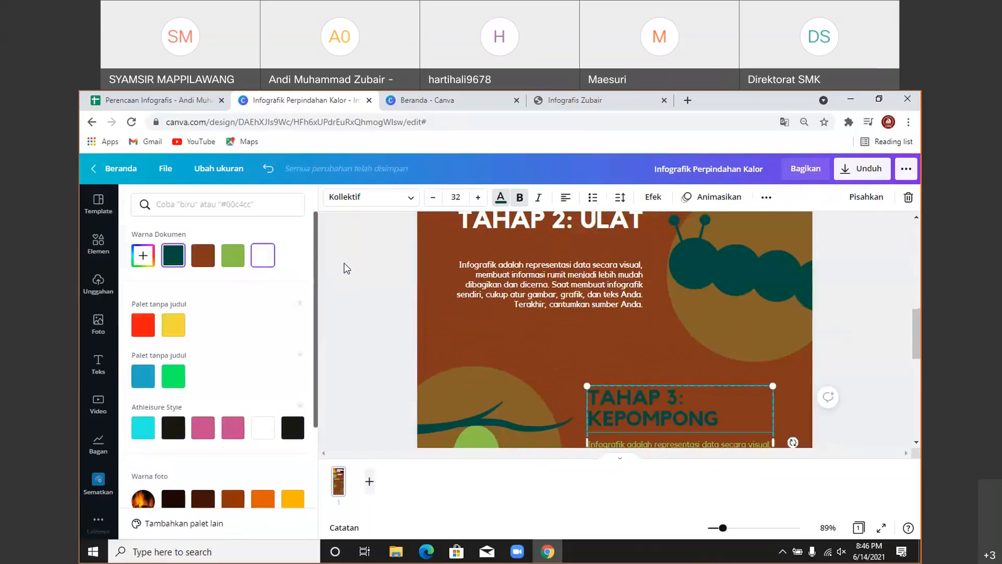
scroll(344, 266, "down", 3)
left_click(262, 255)
- Make the TAHAP 4: DEWASA BERSAYAP heading and body text white
scroll(822, 374, "down", 5)
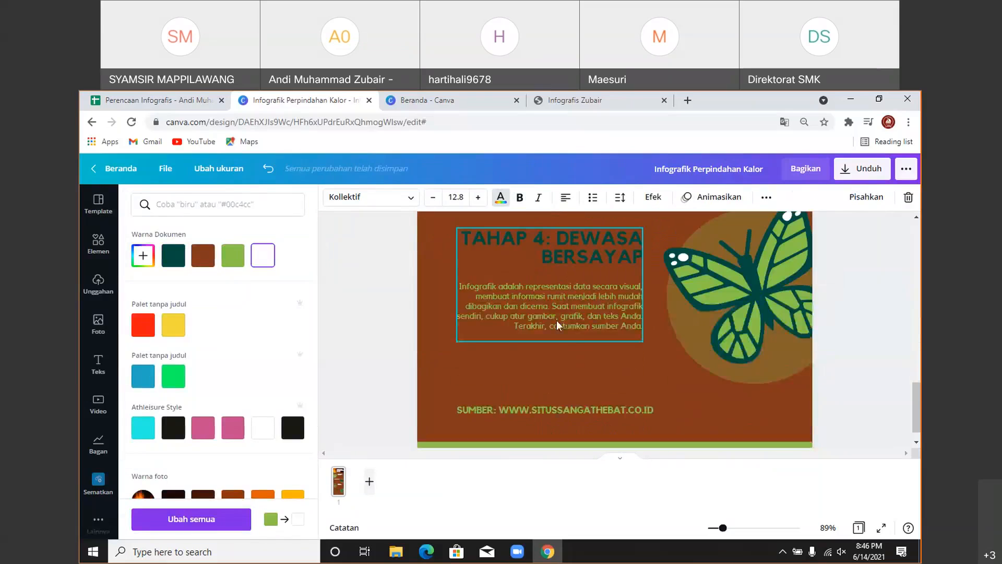
left_click(545, 261)
left_click(265, 258)
left_click(493, 288)
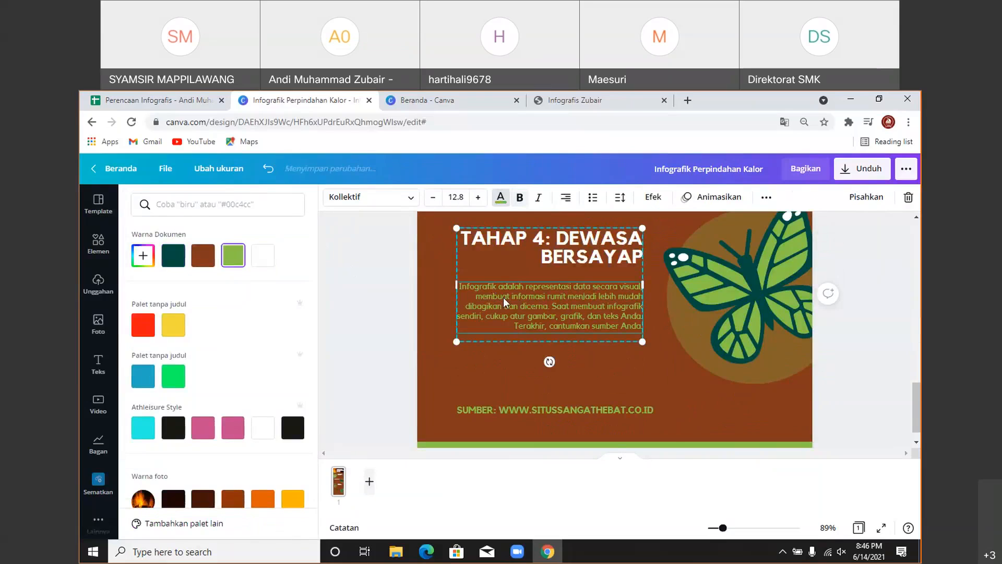
left_click(262, 255)
scroll(609, 352, "down", 1)
scroll(882, 379, "up", 3)
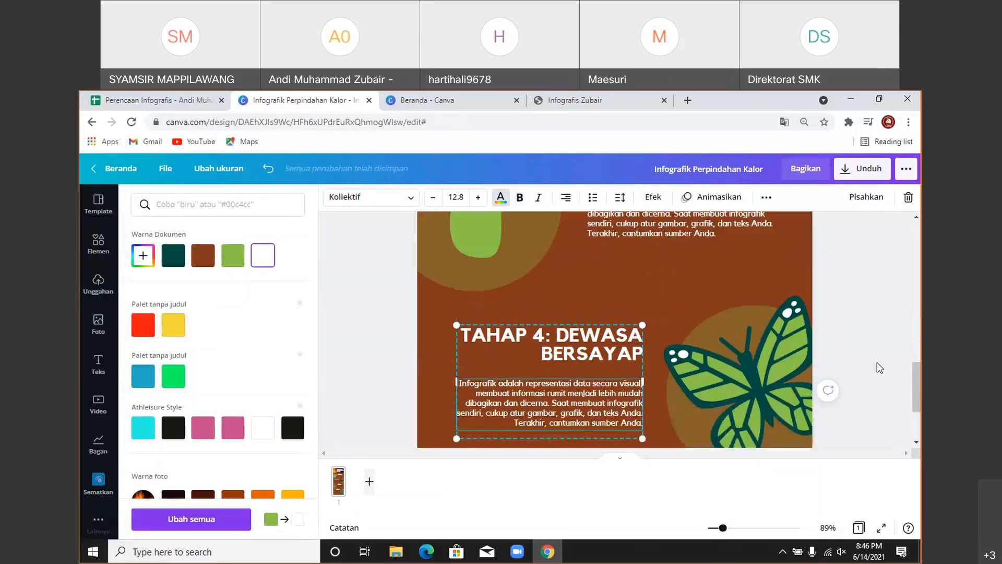
scroll(863, 376, "up", 10)
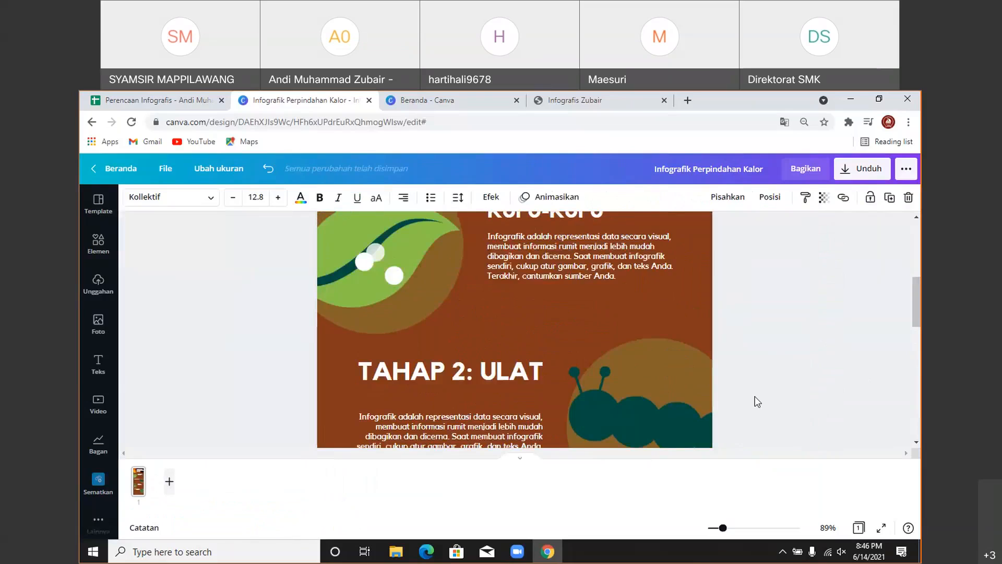
scroll(731, 383, "up", 3)
scroll(484, 294, "down", 2)
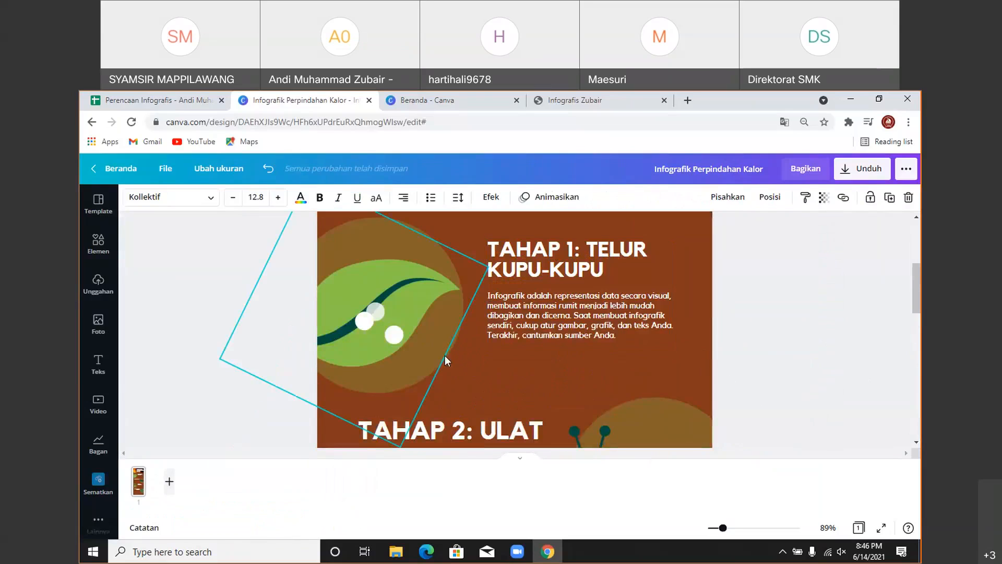
- Delete the leaf illustration and its three small white dots beside TAHAP 1
left_click(385, 290)
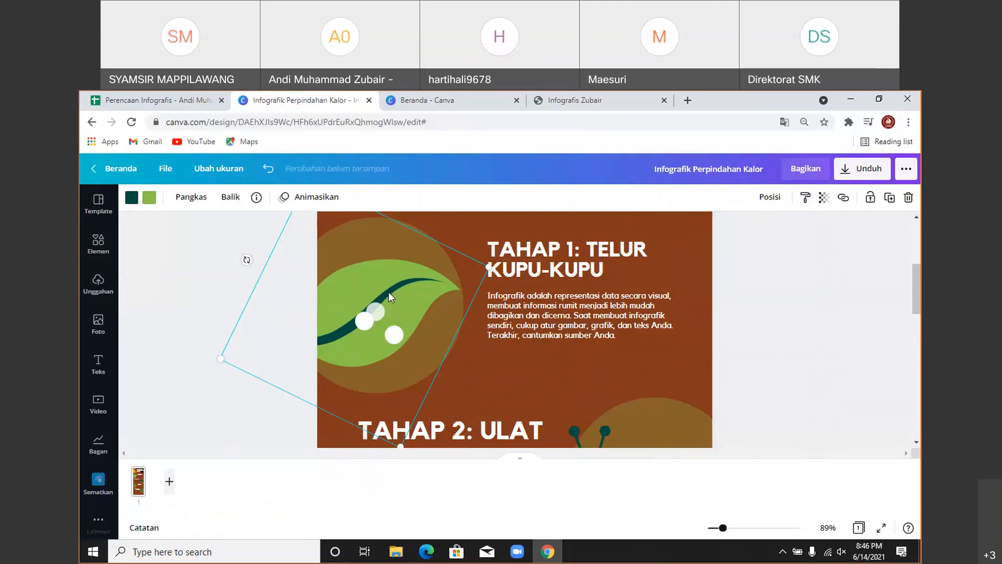
key("Delete")
left_click(364, 320)
key("Delete")
left_click(374, 307)
key("Delete")
left_click(393, 330)
key("Delete")
- Delete the caterpillar, cocoon and branch illustrations
scroll(655, 358, "down", 3)
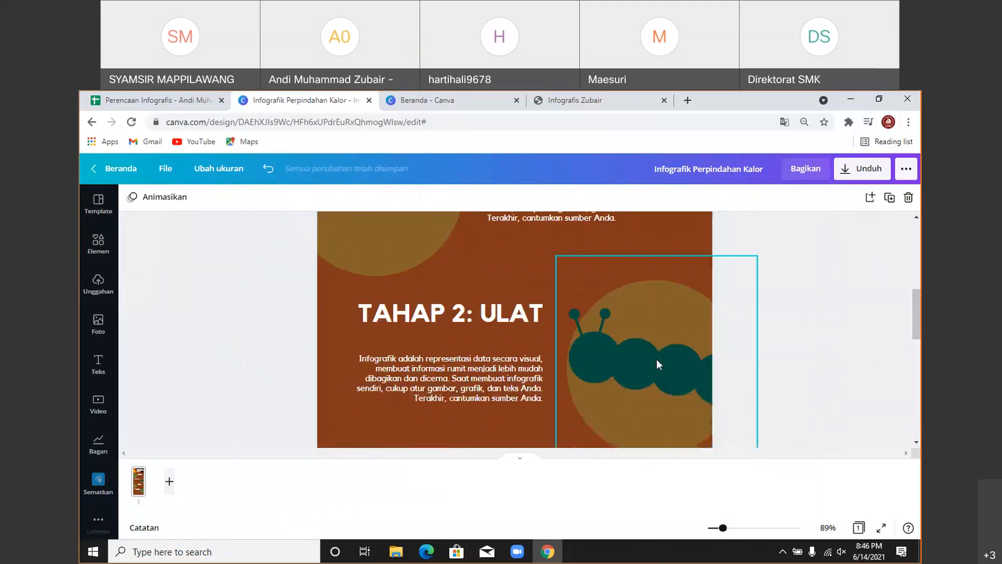
left_click(656, 359)
key("Delete")
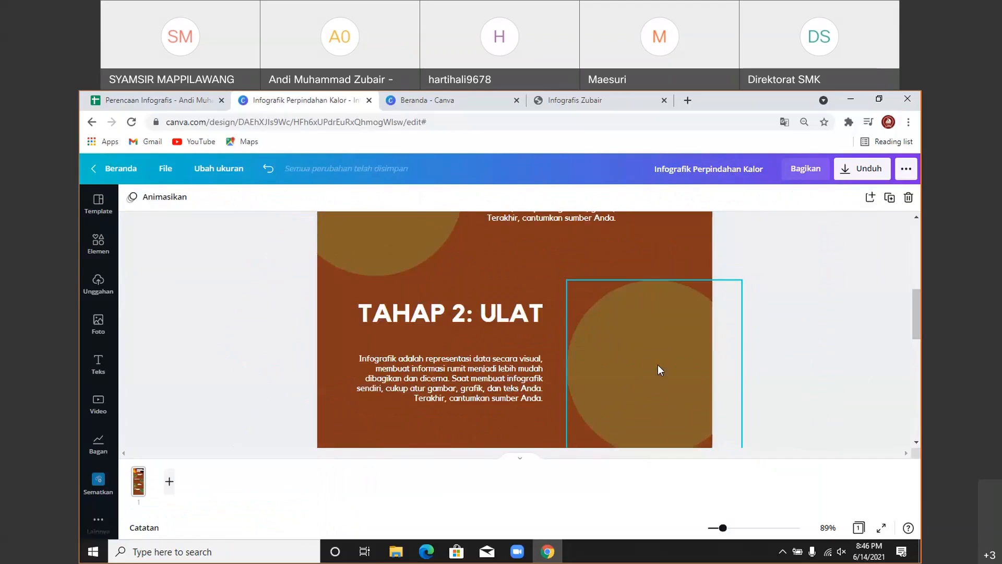
scroll(657, 364, "up", 3)
scroll(535, 343, "down", 5)
scroll(454, 271, "down", 4)
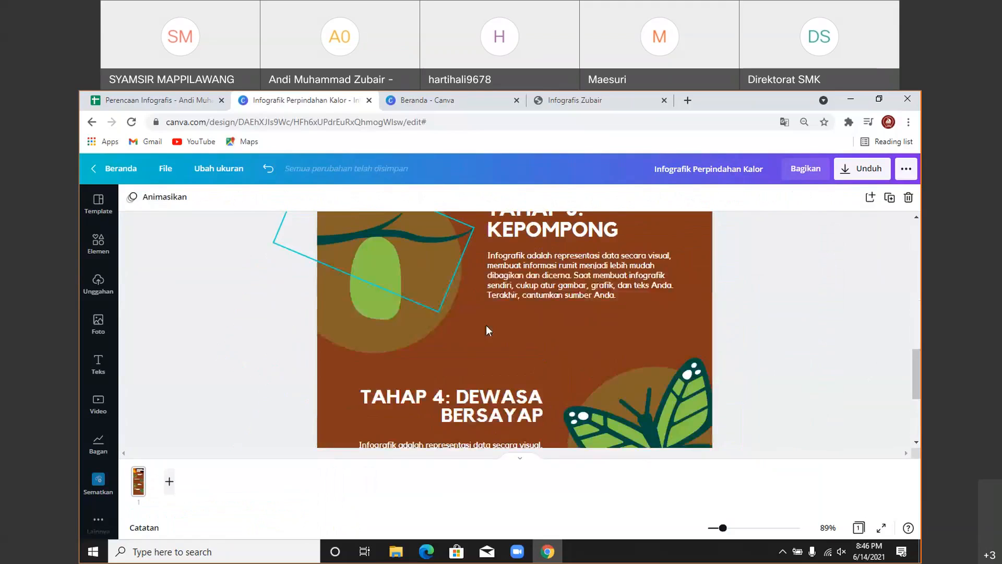
left_click(381, 262)
key("Delete")
left_click(372, 234)
key("Delete")
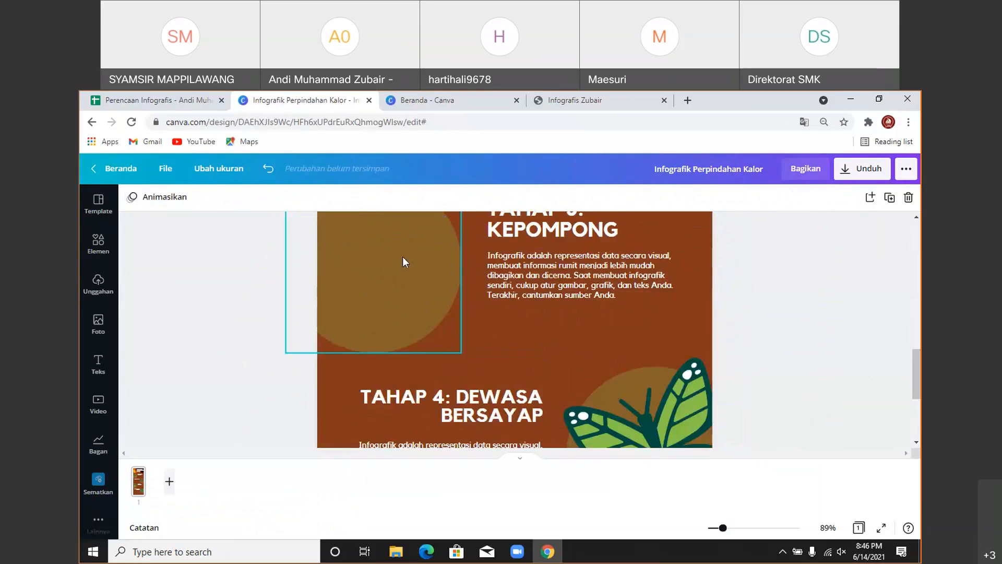
- Delete the butterfly illustration beside TAHAP 4
scroll(626, 368, "down", 2)
left_click(622, 340)
key("Delete")
scroll(796, 338, "down", 1)
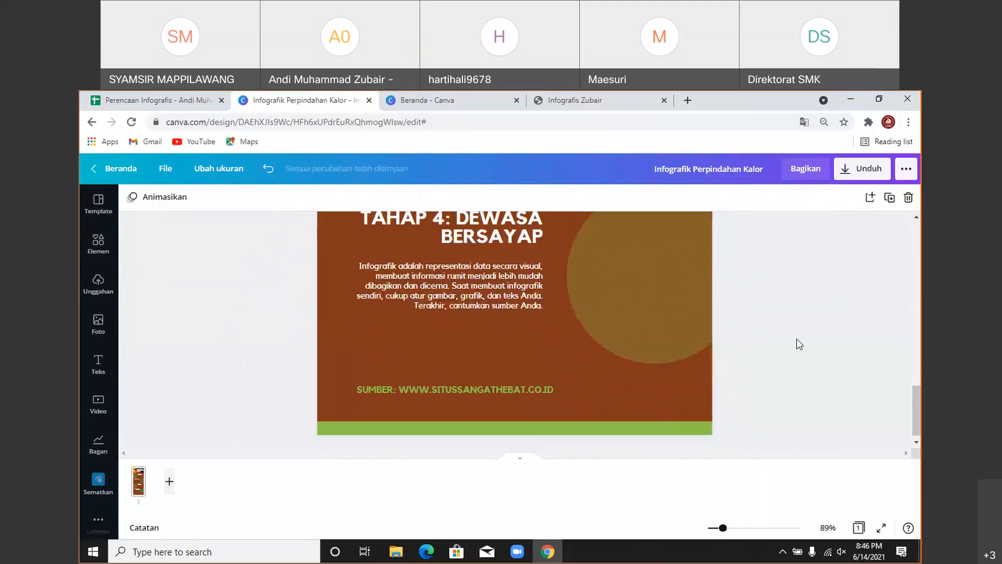
scroll(762, 342, "up", 4)
scroll(765, 349, "up", 3)
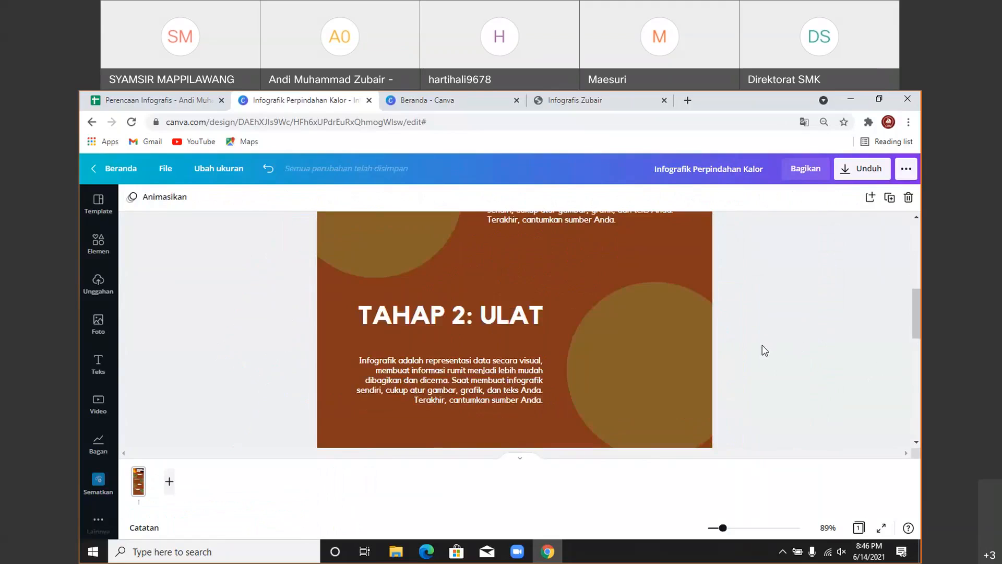
scroll(765, 349, "up", 5)
scroll(764, 351, "down", 2)
scroll(764, 351, "up", 2)
- Recolour the Tahap 1 circle orange and make it nearly solid at transparency 72
left_click(388, 404)
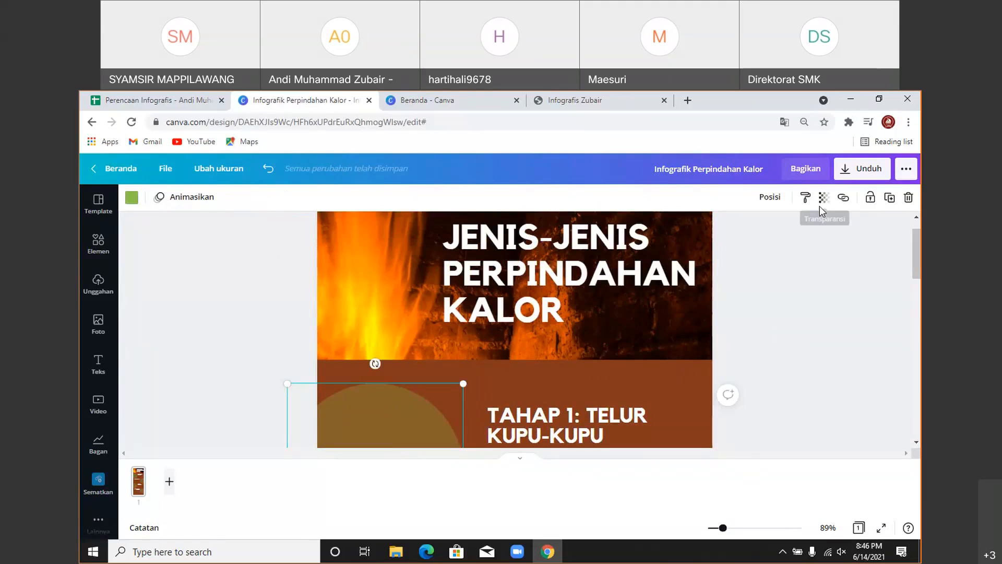
left_click(823, 197)
mouse_move(740, 231)
left_mouse_down()
mouse_move(766, 233)
mouse_move(738, 231)
left_mouse_up()
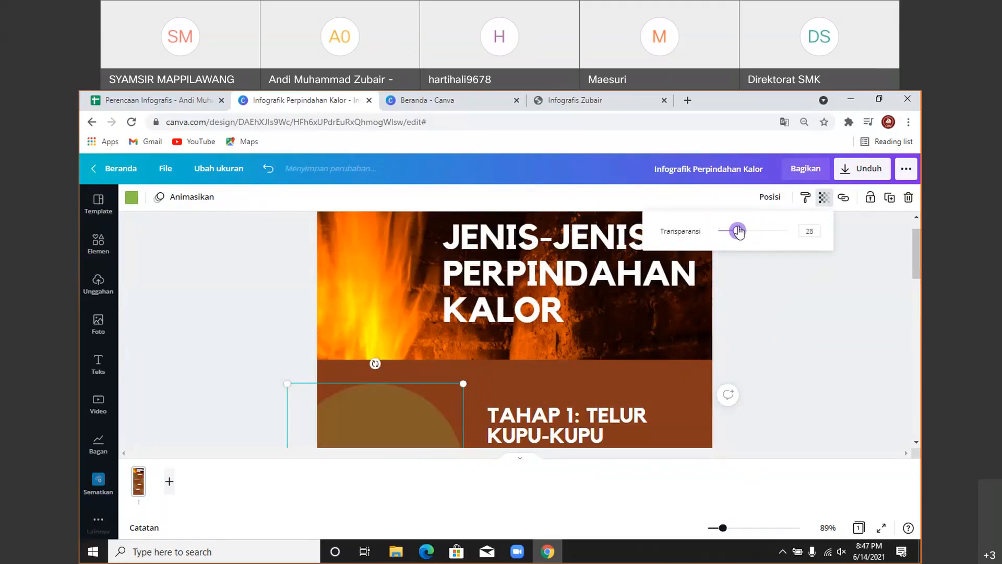
left_click(132, 198)
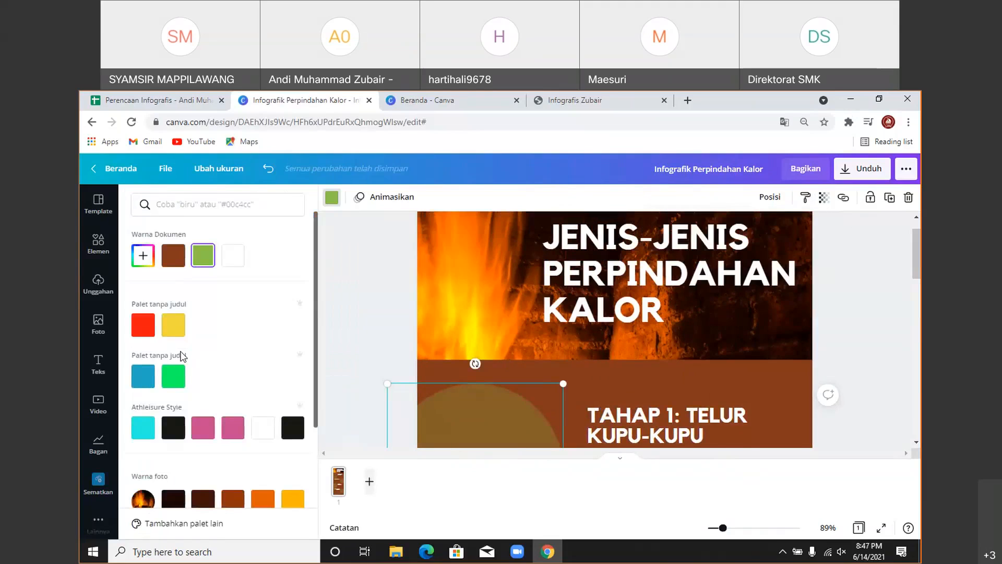
scroll(240, 438, "down", 2)
left_click(264, 440)
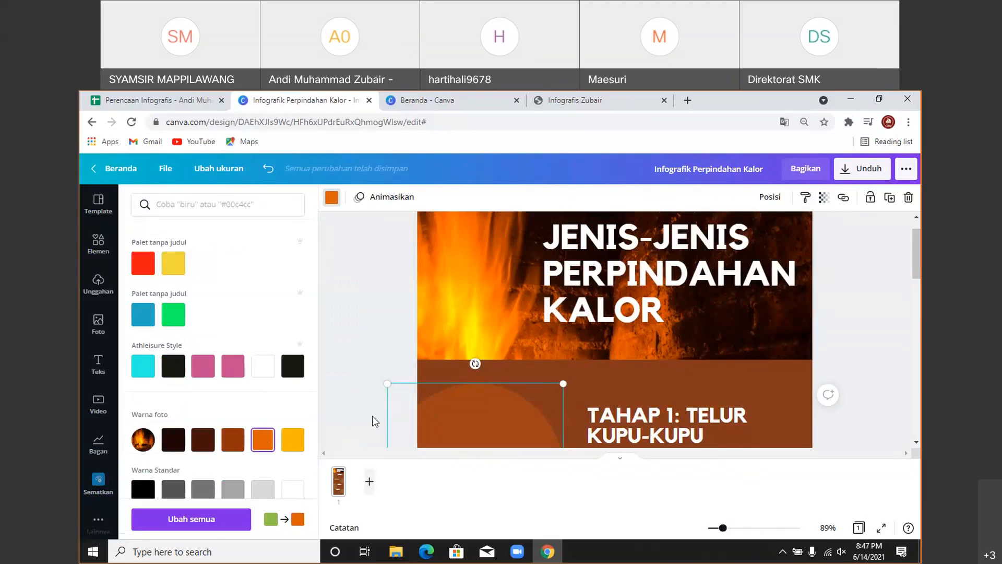
scroll(750, 230, "down", 3)
left_click(824, 197)
left_click(737, 231)
mouse_move(739, 232)
left_mouse_down()
mouse_move(781, 233)
mouse_move(751, 233)
left_mouse_up()
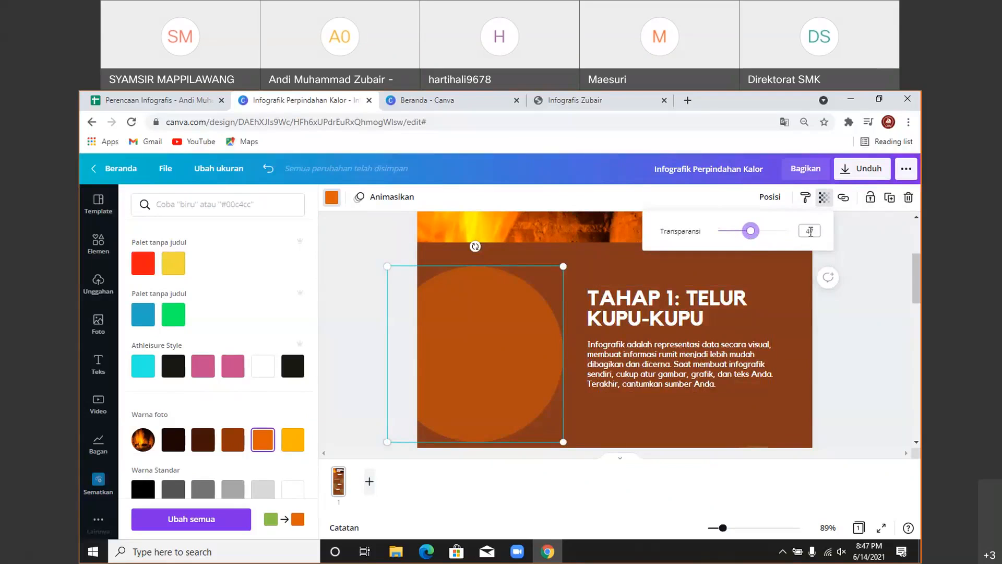
scroll(753, 307, "down", 3)
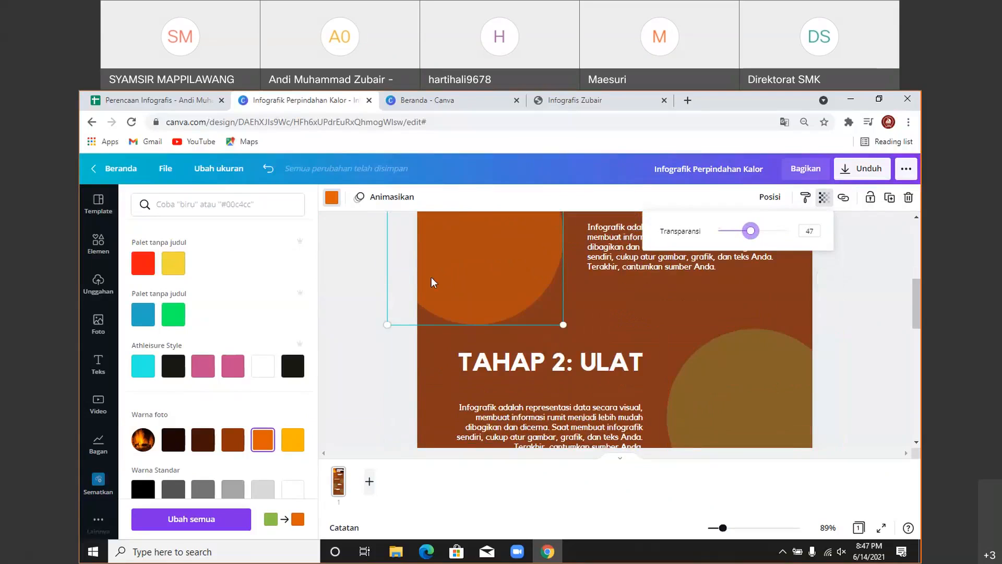
- Recolour the circle beside the Tahap 2 section orange
left_click(719, 355)
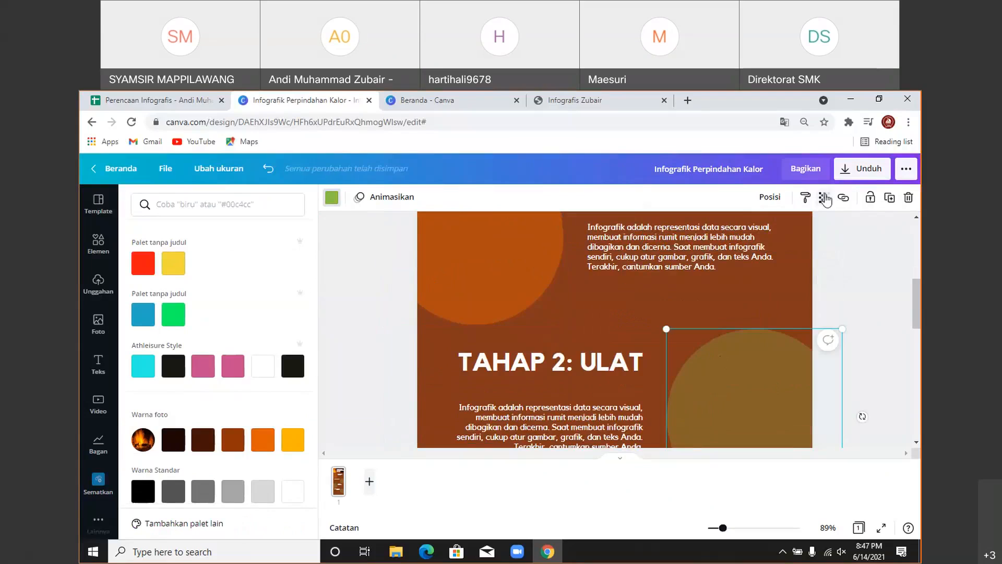
left_click(823, 198)
double_click(811, 232)
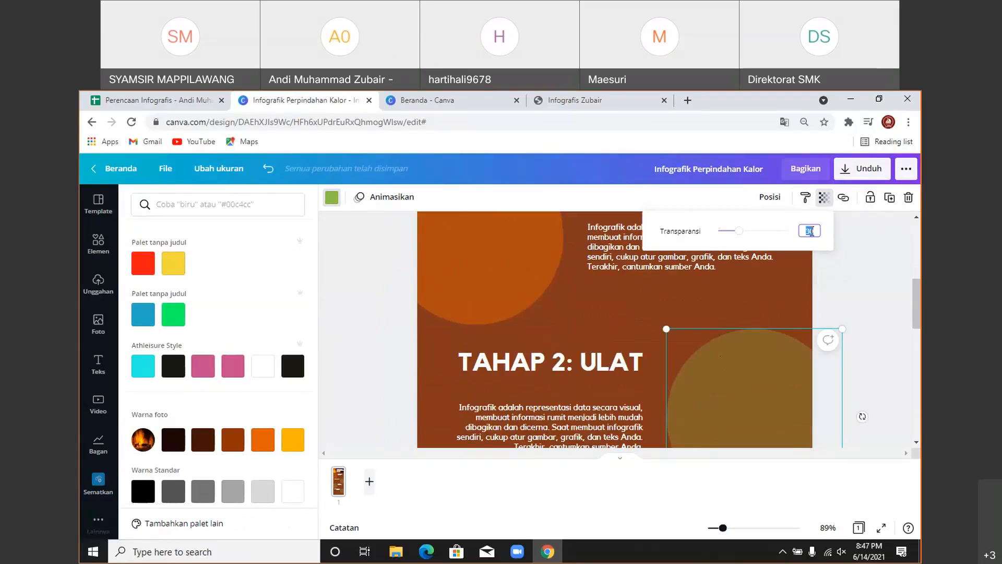
key("Escape")
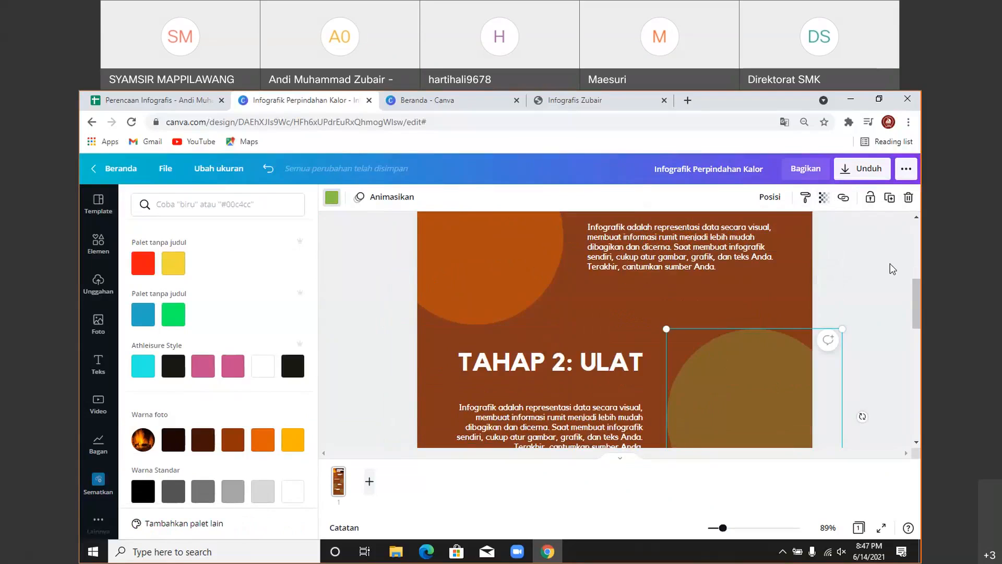
left_click(824, 198)
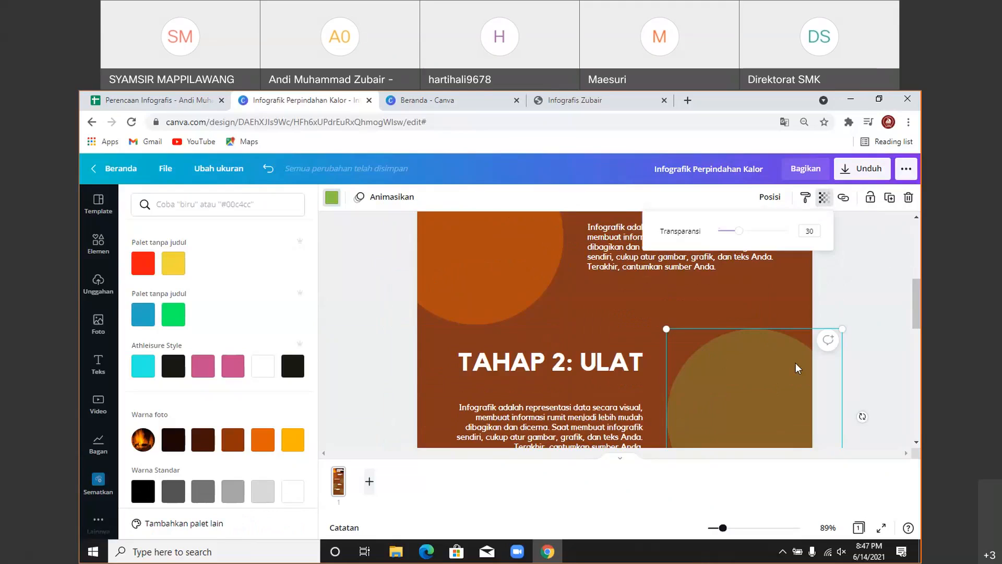
left_click(738, 377)
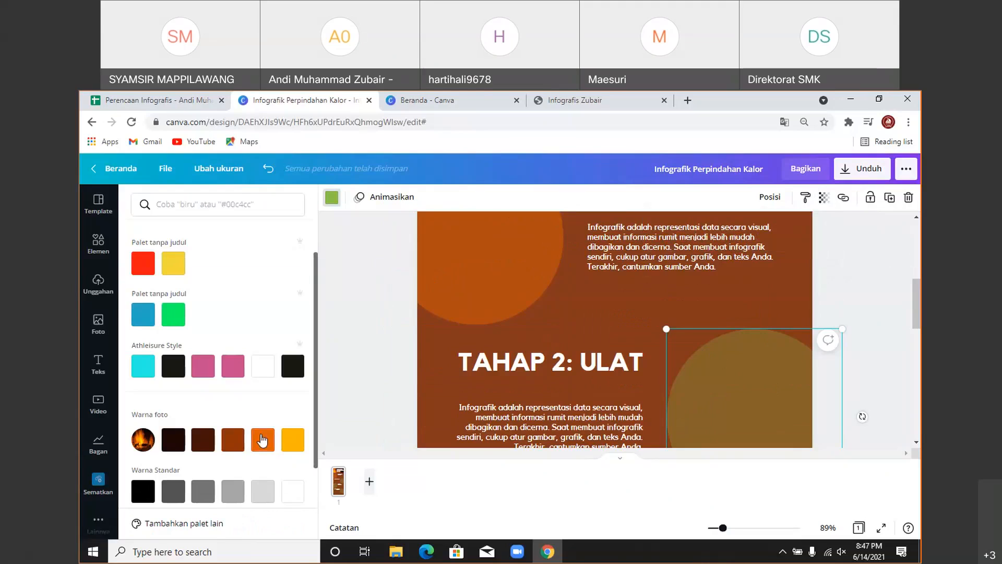
left_click(262, 439)
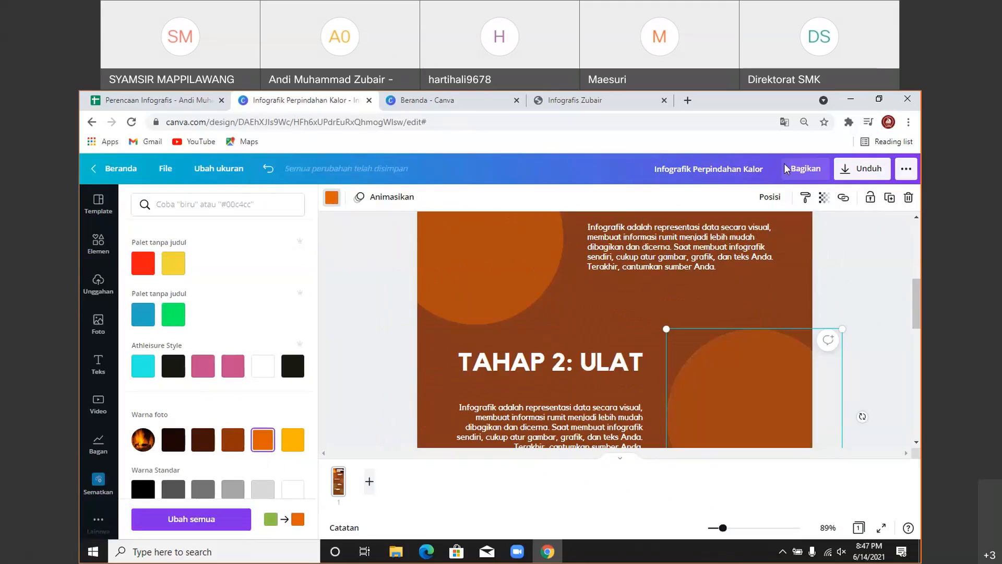
left_click(823, 198)
left_click(811, 231)
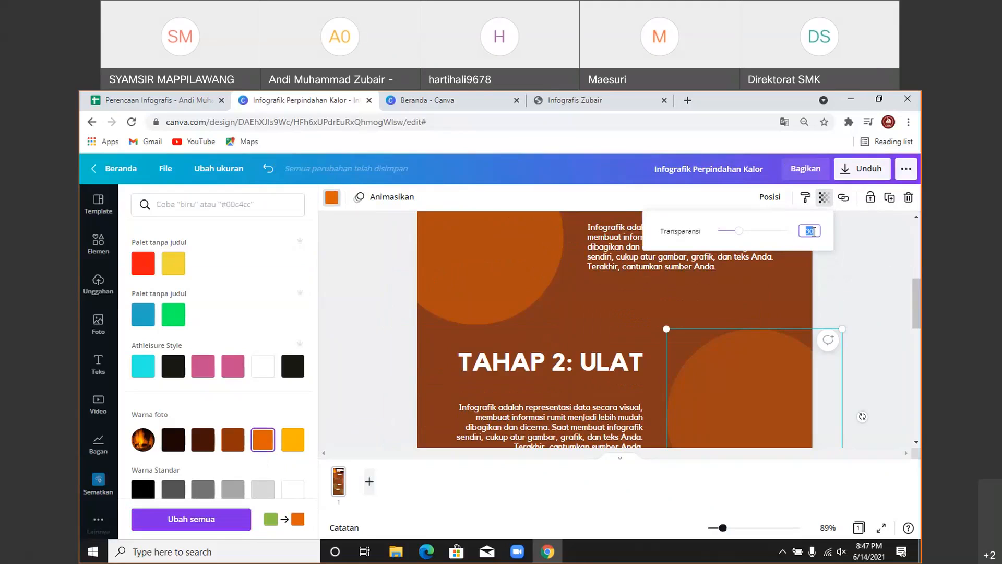
left_click(860, 293)
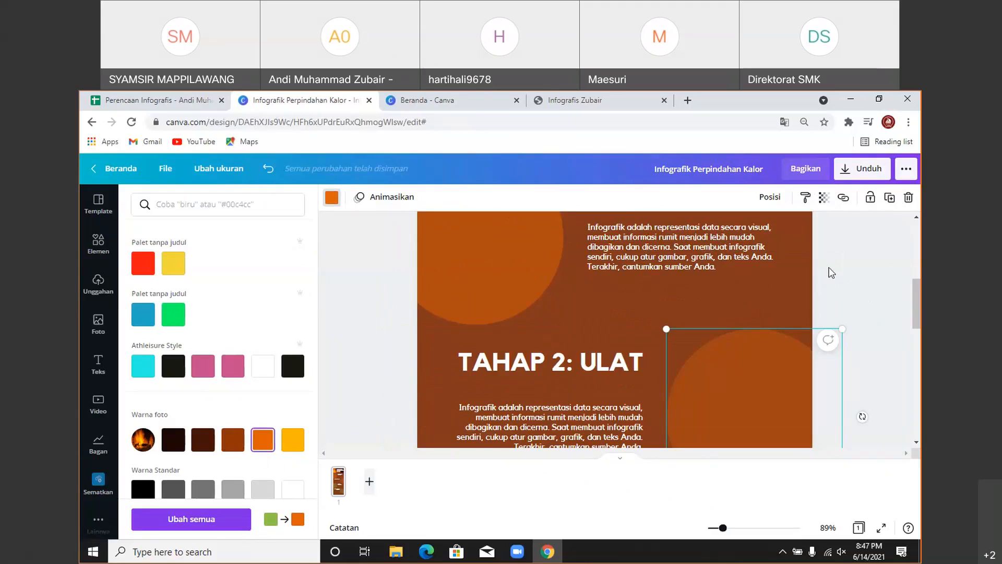
left_click(753, 368)
- Apply the orange document colour to the TAHAP 2: ULAT circle and set its transparency to 47
scroll(743, 334, "up", 3)
scroll(743, 336, "down", 2)
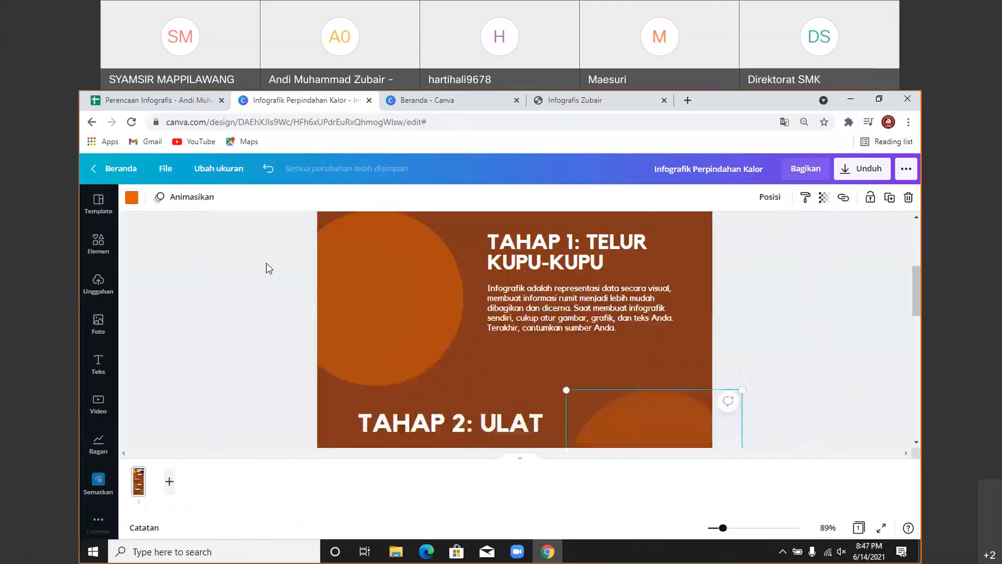
left_click(128, 201)
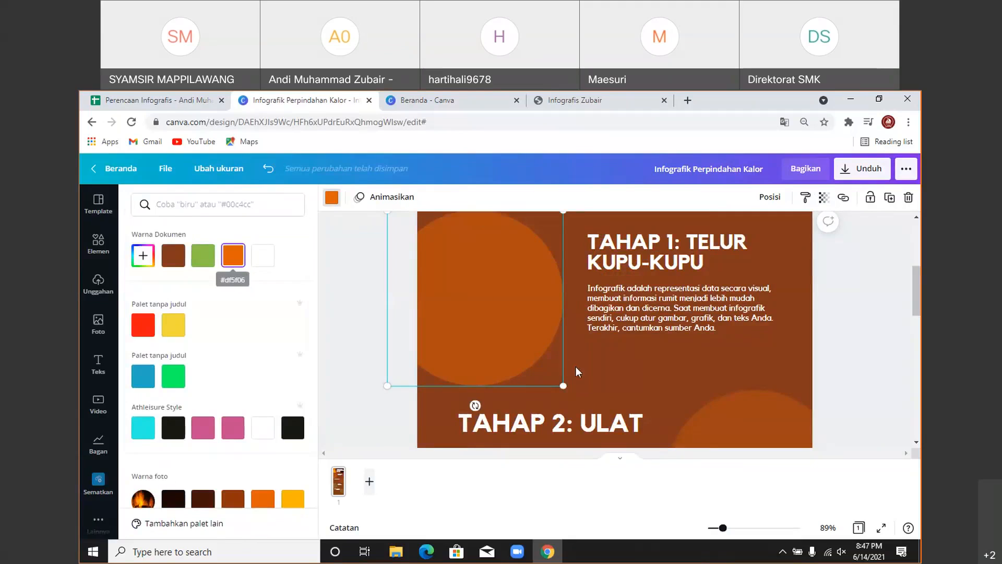
left_click(729, 415)
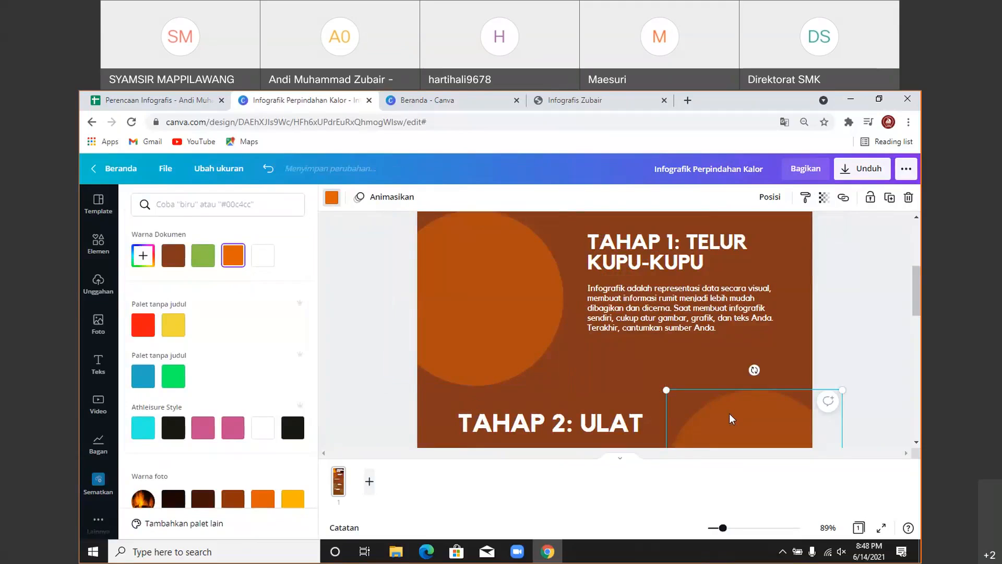
left_click(233, 264)
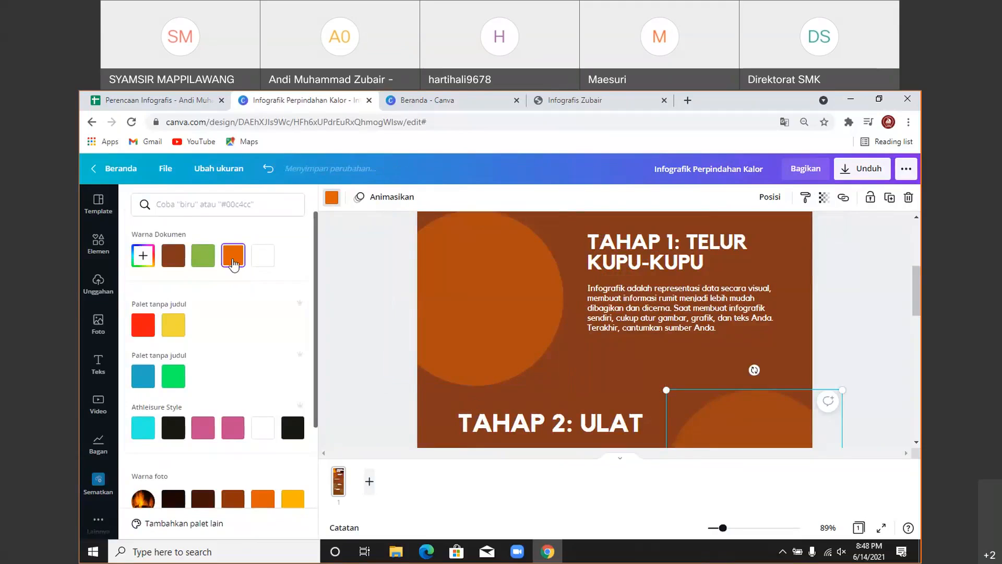
left_click(465, 291)
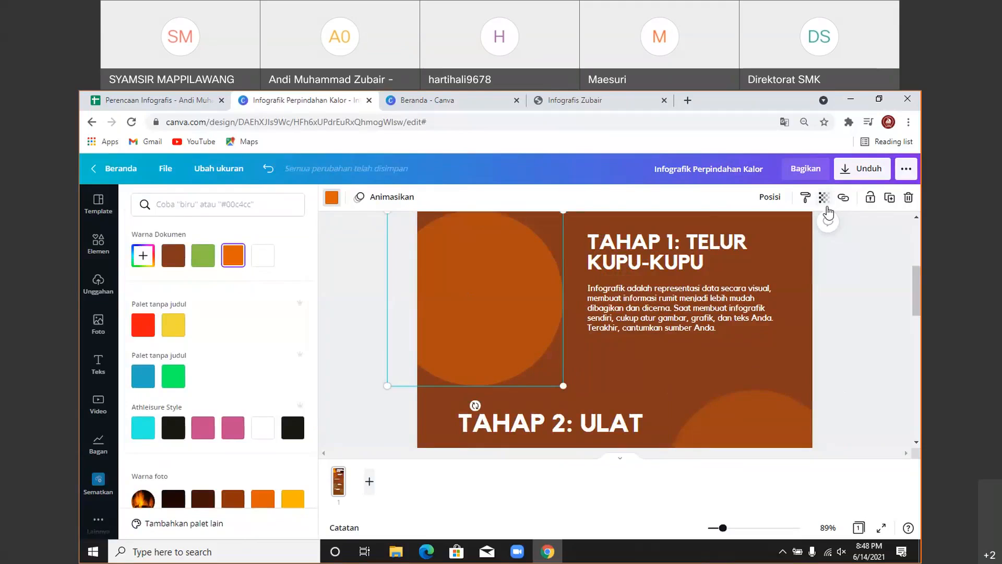
left_click(823, 198)
left_click(785, 420)
left_click(824, 199)
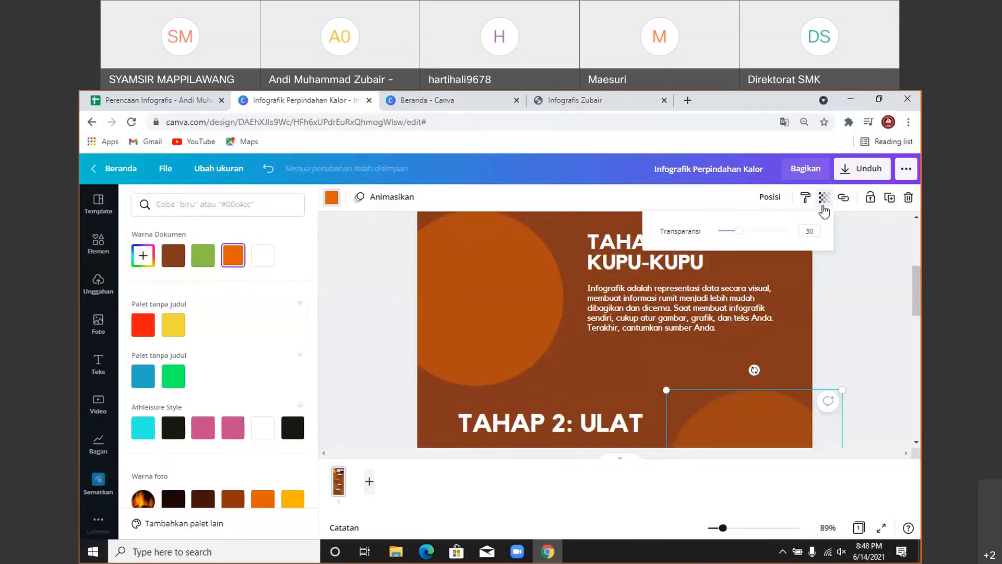
left_click(809, 230)
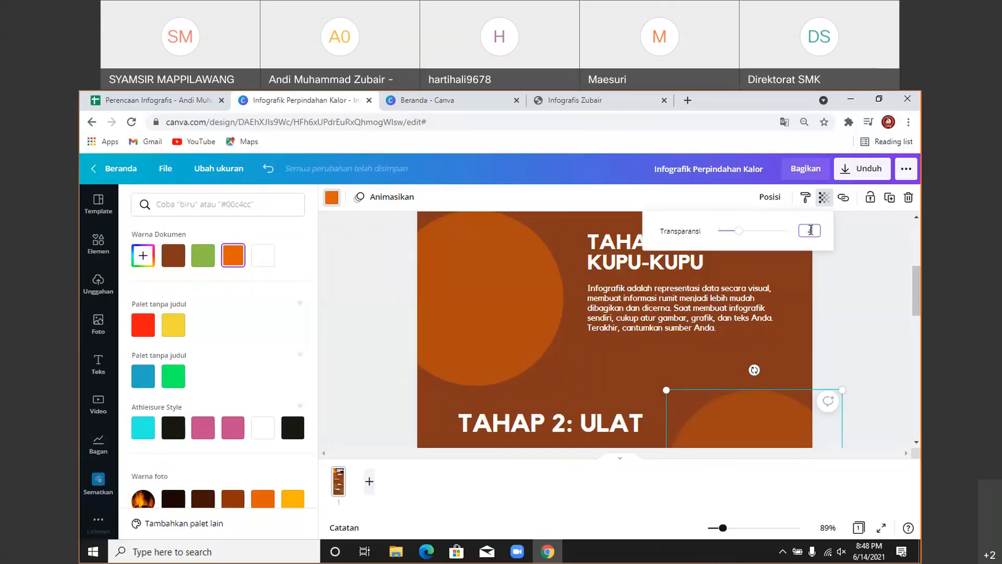
type("47")
key("Return")
- Make the TAHAP 3: KEPOMPONG circle orange with transparency 47
scroll(882, 304, "down", 2)
scroll(852, 295, "up", 2)
scroll(754, 350, "down", 2)
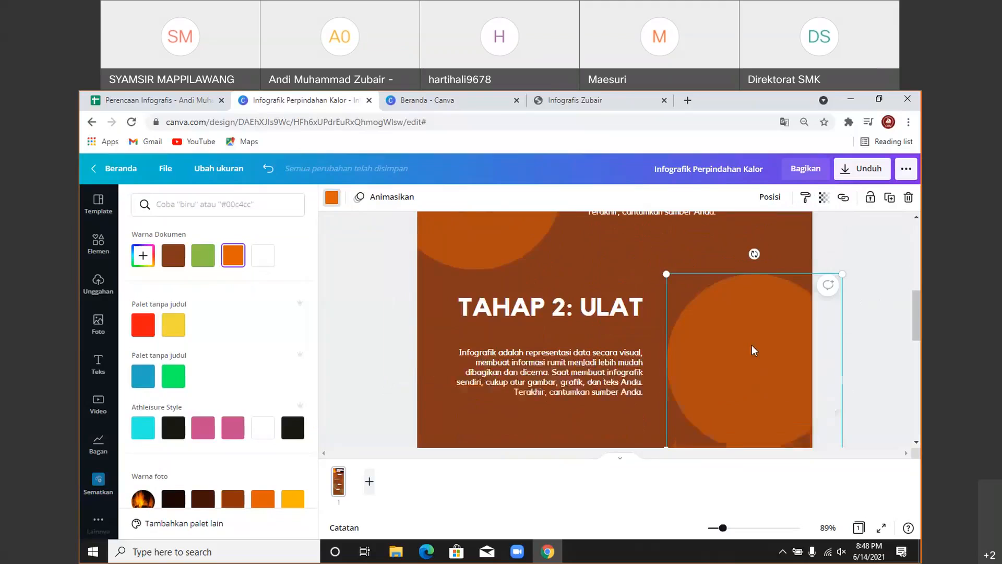
scroll(754, 350, "down", 3)
left_click(480, 315)
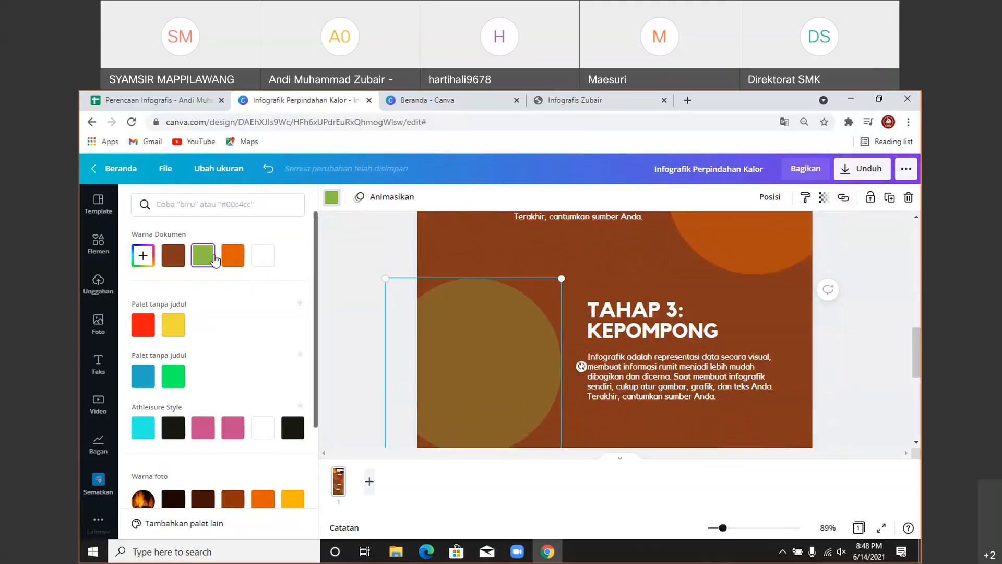
left_click(228, 257)
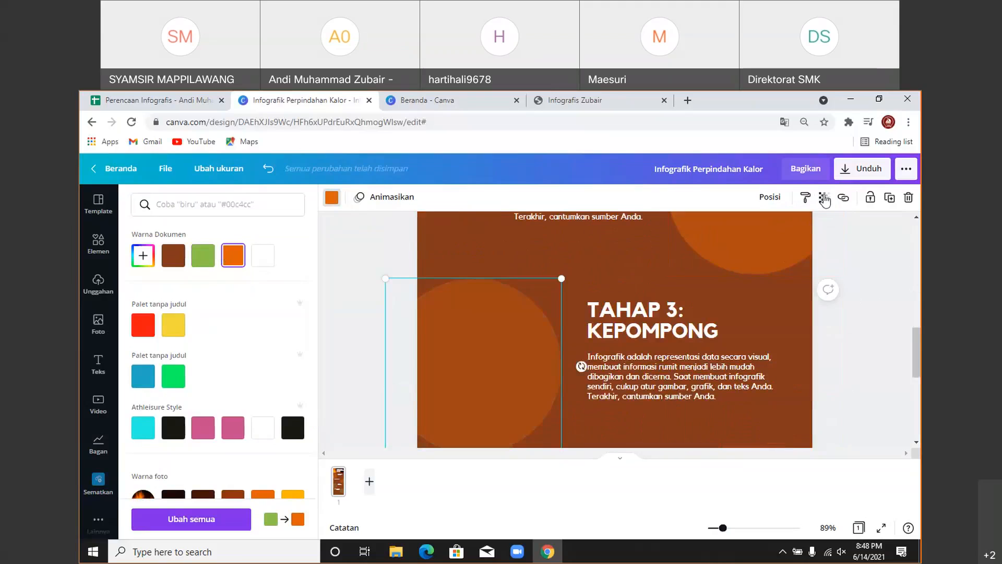
left_click(823, 197)
double_click(809, 230)
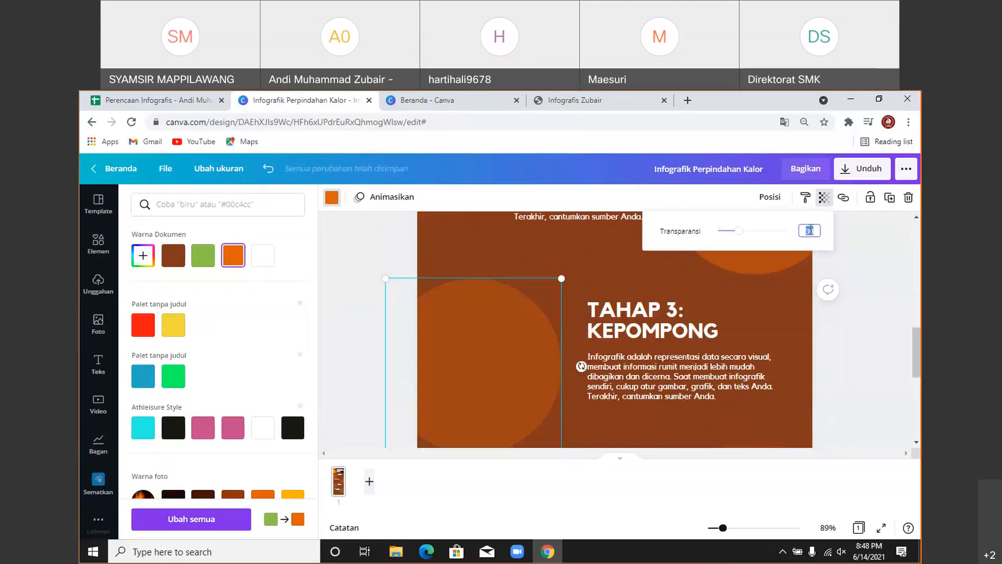
type("47")
key("Return")
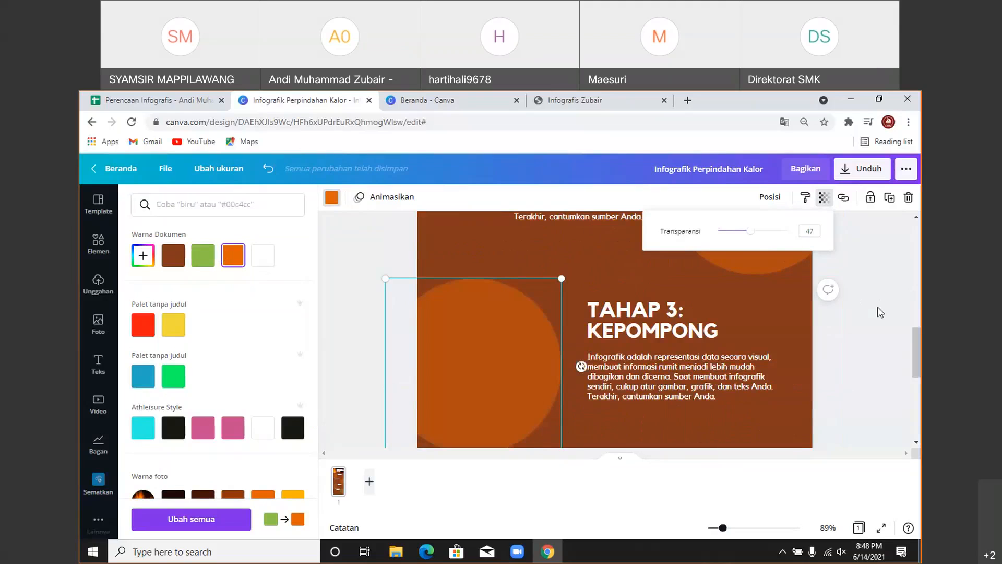
left_click(880, 312)
- Recolour the green circle beside Tahap 4 orange
scroll(880, 313, "down", 3)
left_click(757, 334)
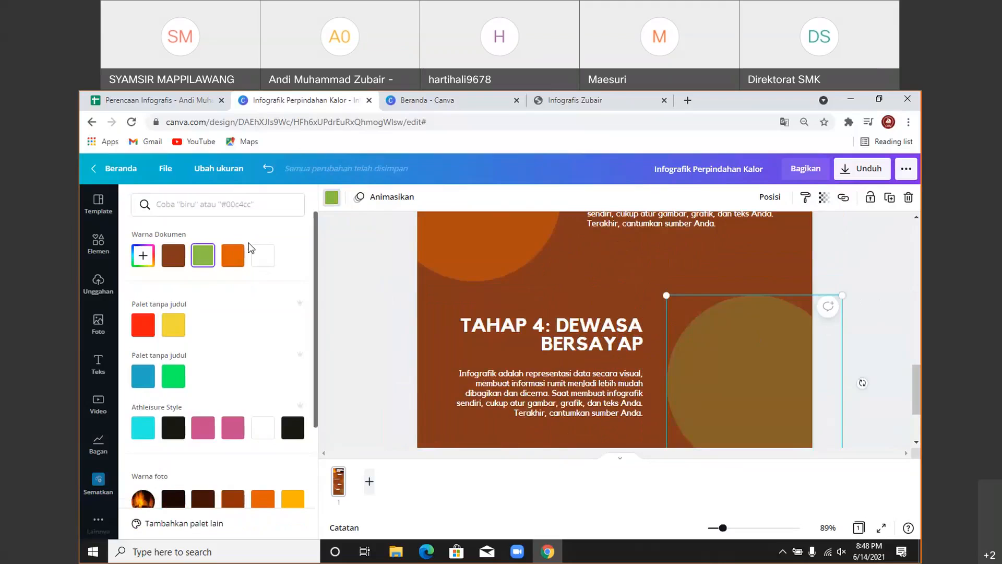
left_click(233, 255)
left_click(824, 197)
left_click(816, 233)
left_click(881, 270)
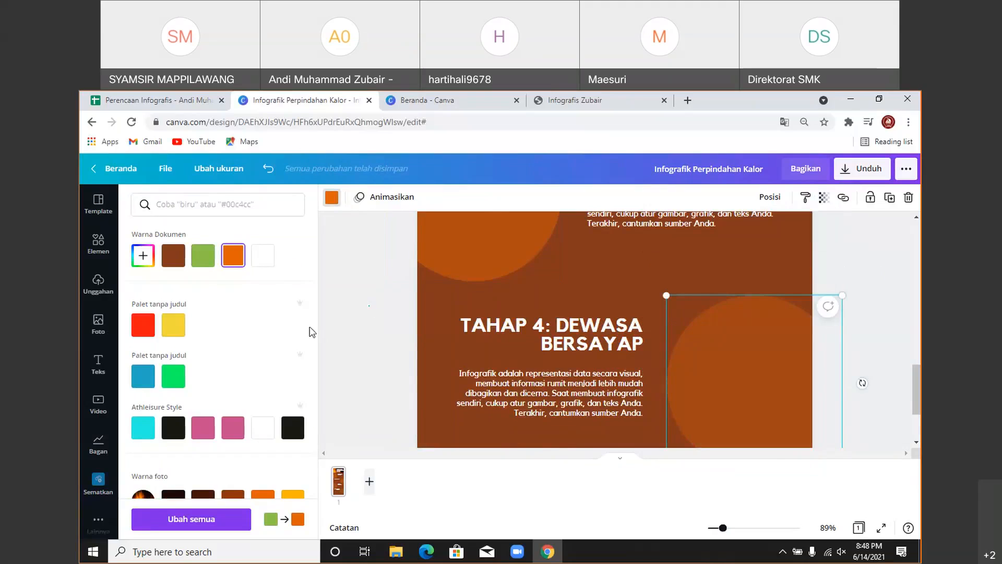
left_click(311, 331)
scroll(762, 382, "up", 10)
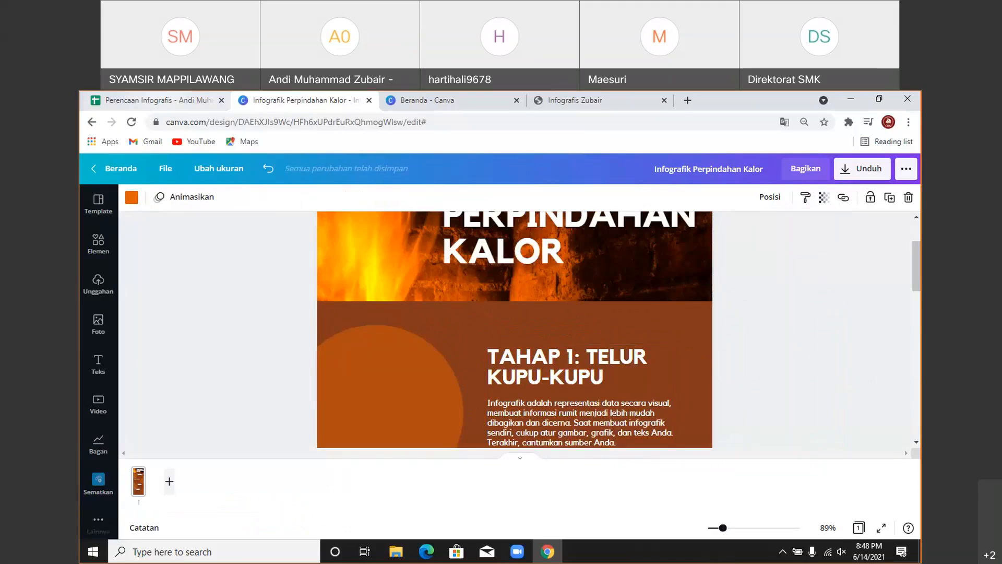
- Select the 'Pengertian Kalor' text in cell E4 of the Perencaan Infografis sheet for copying
left_click(151, 100)
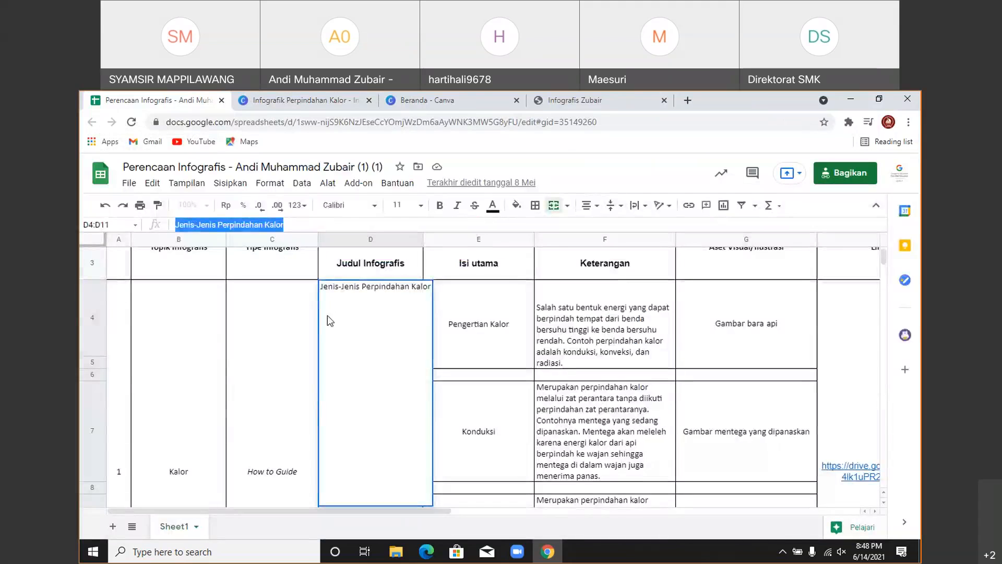
left_click(491, 332)
double_click(480, 319)
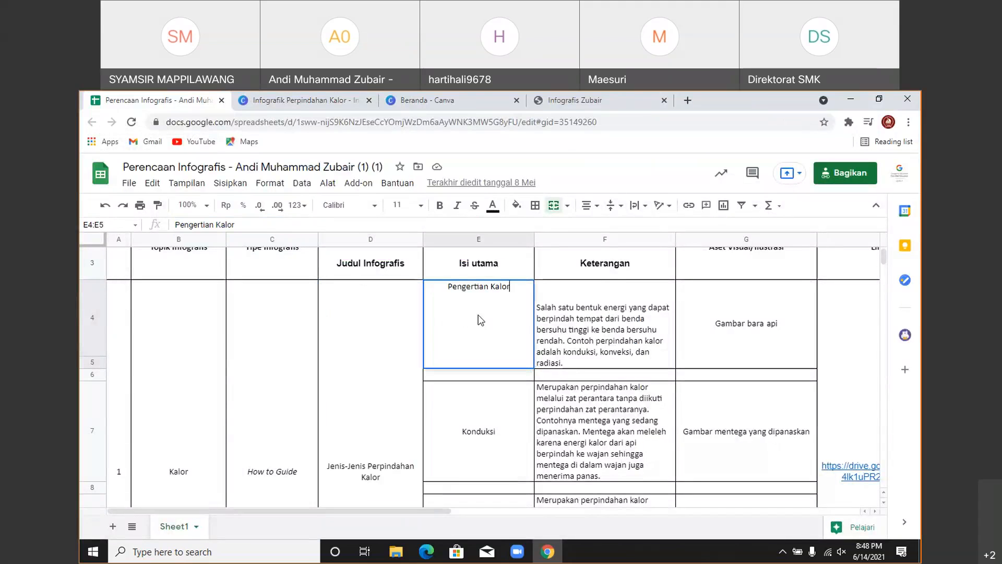
left_click(238, 226)
left_click_drag(235, 224, 179, 223)
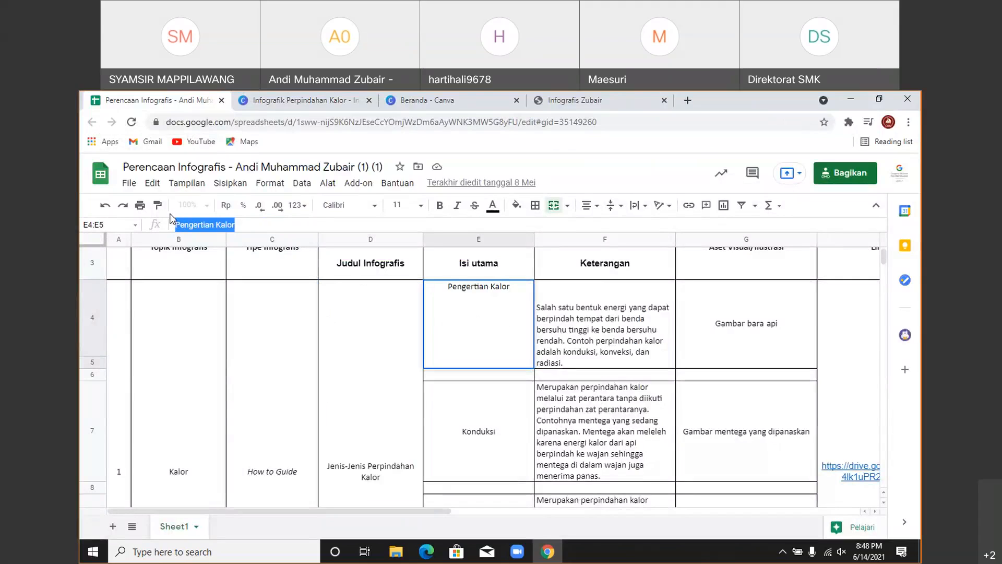
- Paste 'Pengertian Kalor' over the 'TAHAP 1: TELUR KUPU-KUPU' section title
key("ctrl+Tab")
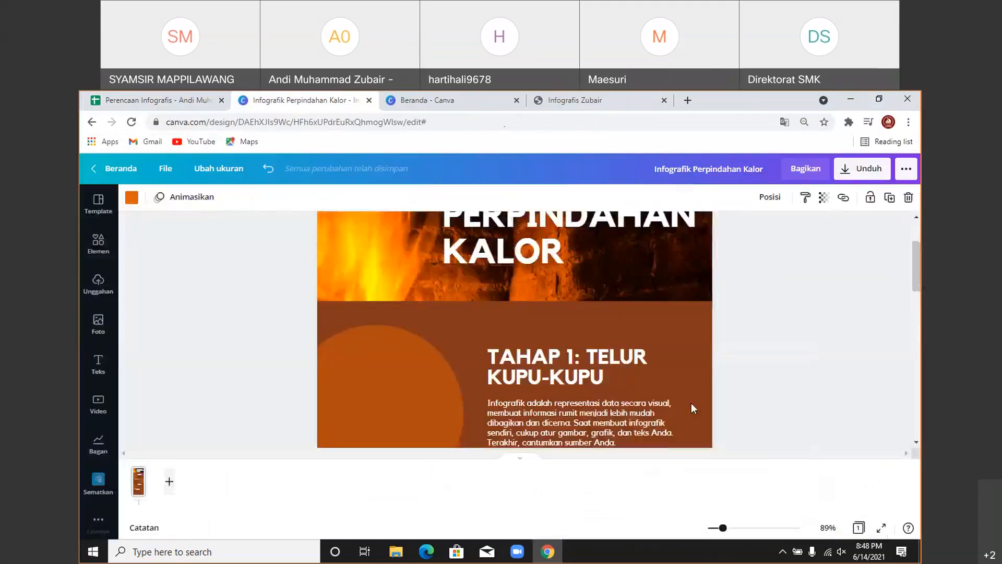
scroll(690, 403, "down", 3)
left_click(577, 255)
double_click(577, 256)
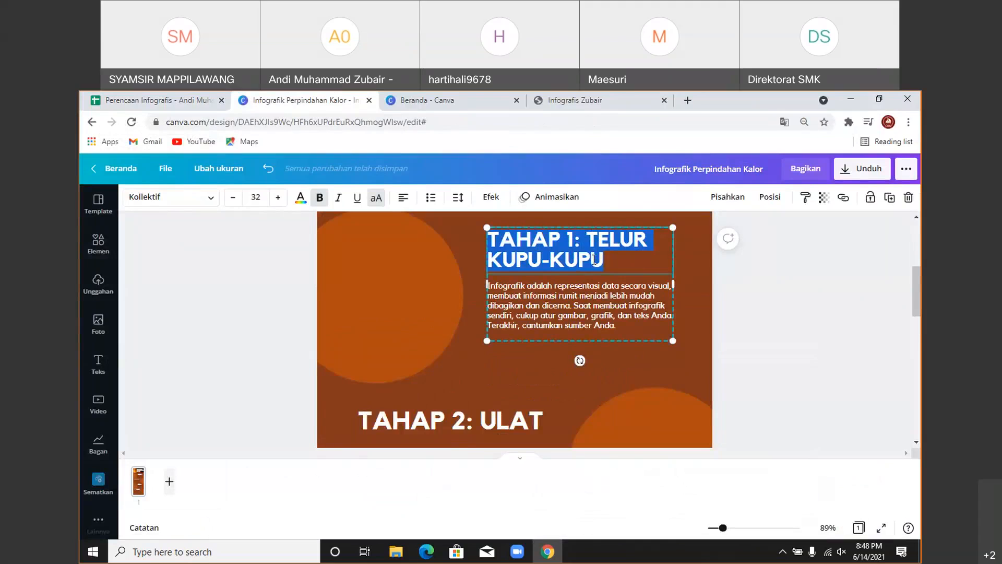
type("PENGERTIAN KALOR")
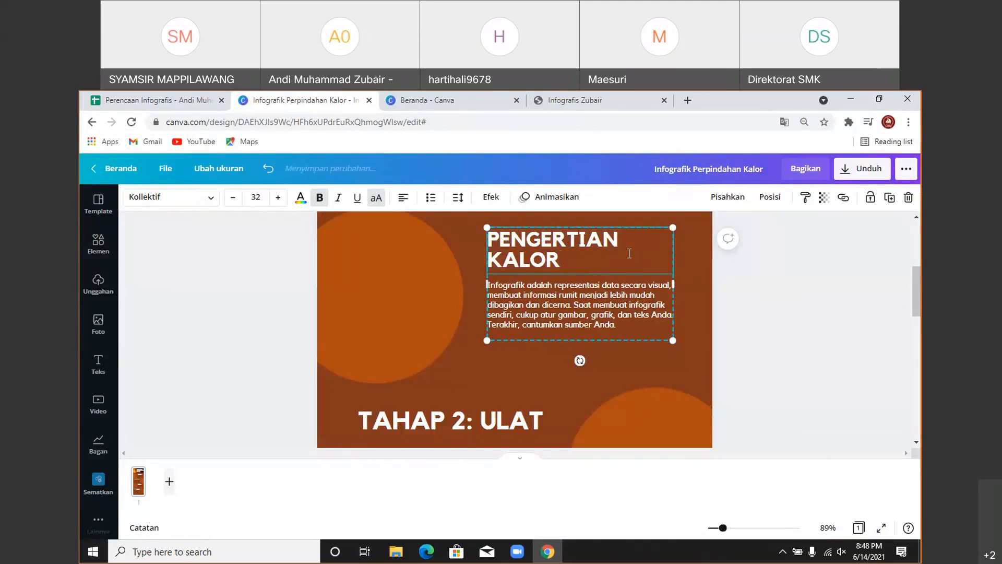
left_click(797, 310)
scroll(796, 310, "up", 1)
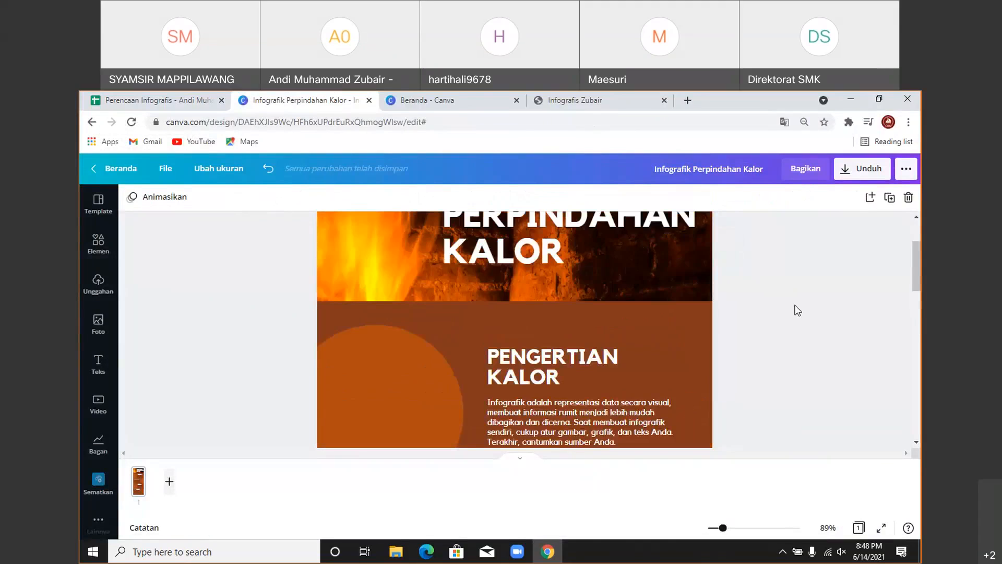
scroll(797, 310, "down", 1)
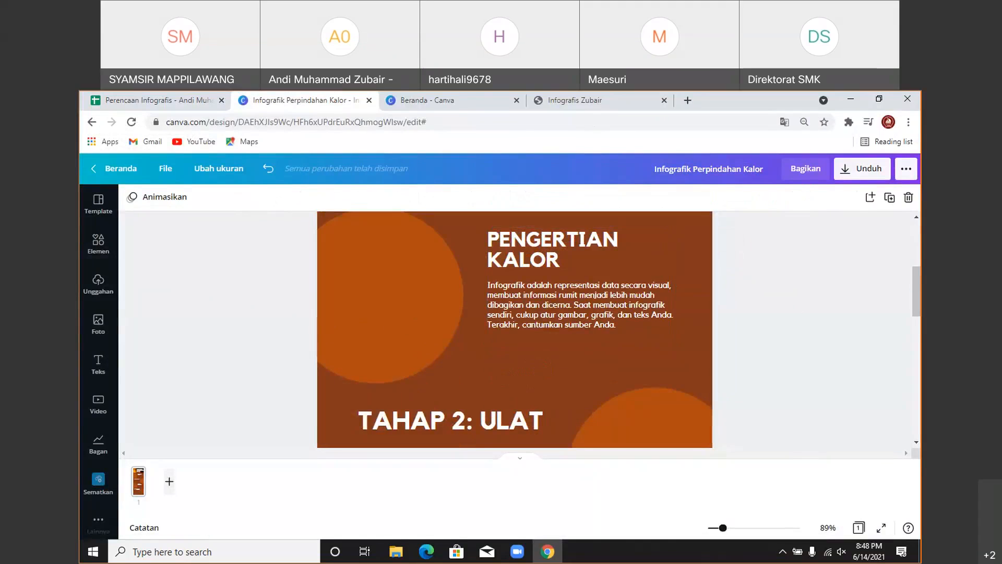
left_click(158, 100)
- Copy the cell F4 description and select the placeholder paragraph under PENGERTIAN KALOR in Canva
double_click(553, 287)
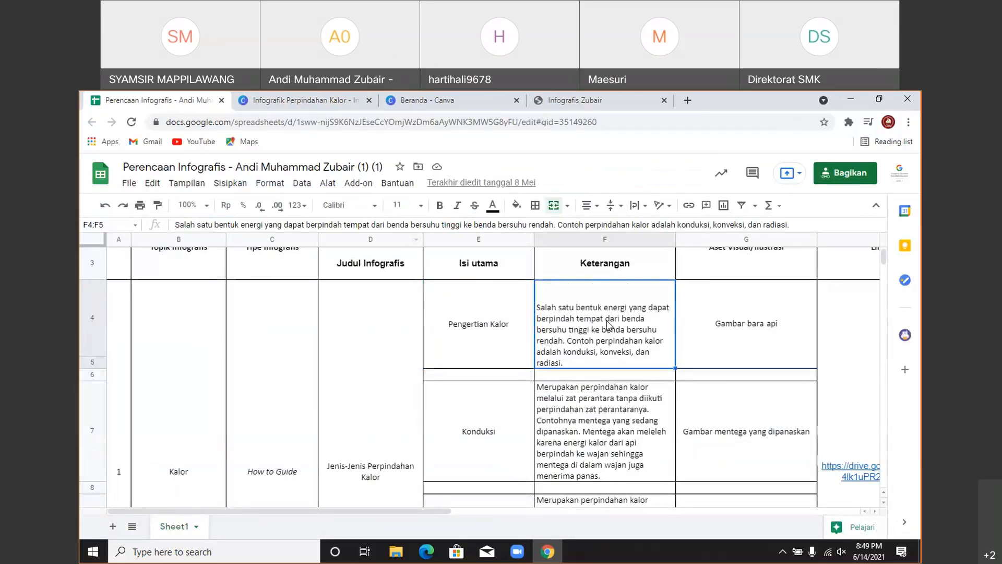
left_click_drag(537, 286, 872, 308)
key("ctrl+c")
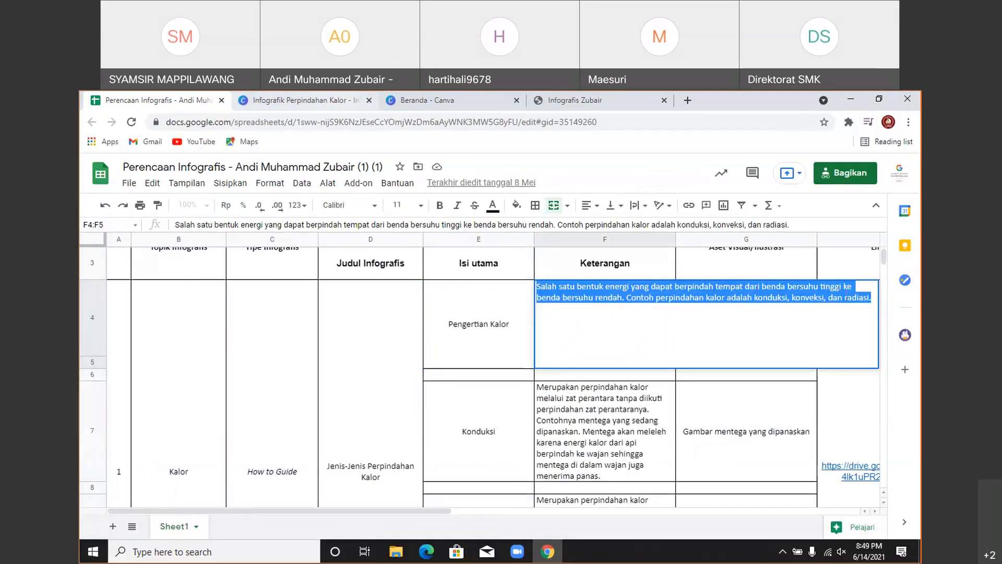
left_click(313, 99)
left_click(546, 302)
- Paste the heat-energy definition over the placeholder paragraph and enlarge the text group to size 15.8
left_click(547, 302)
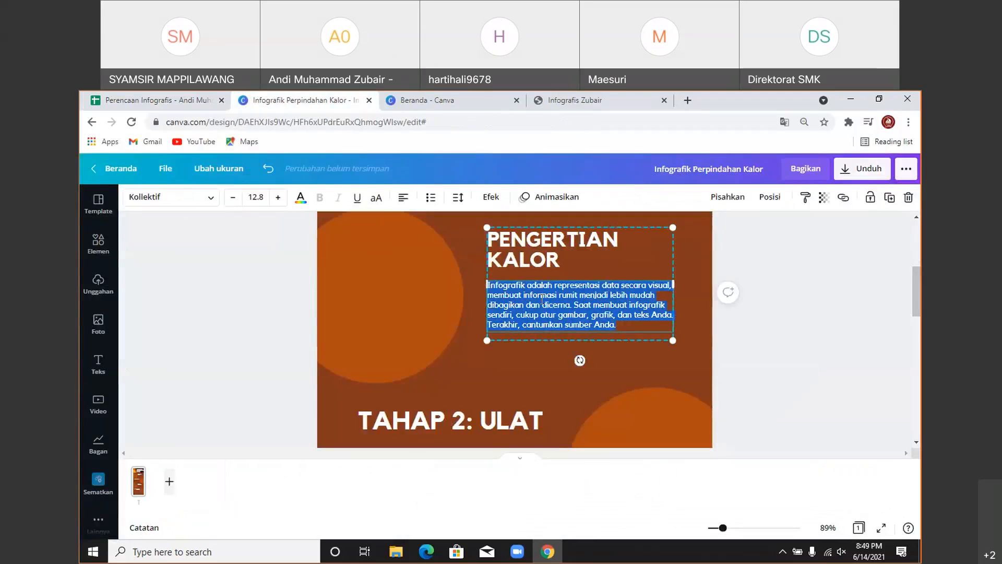
key("ctrl+v")
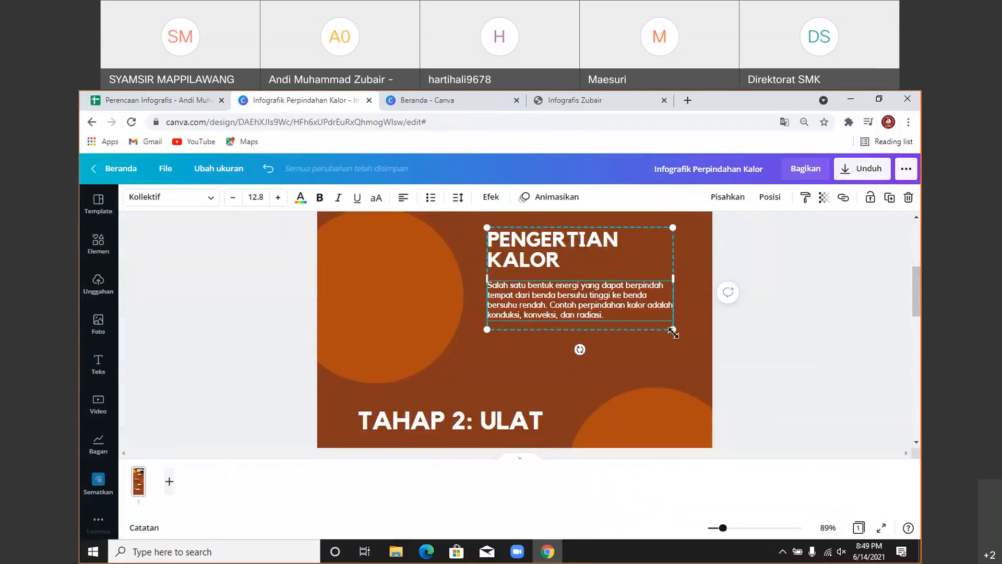
left_click_drag(673, 332, 704, 358)
left_click_drag(490, 346, 473, 354)
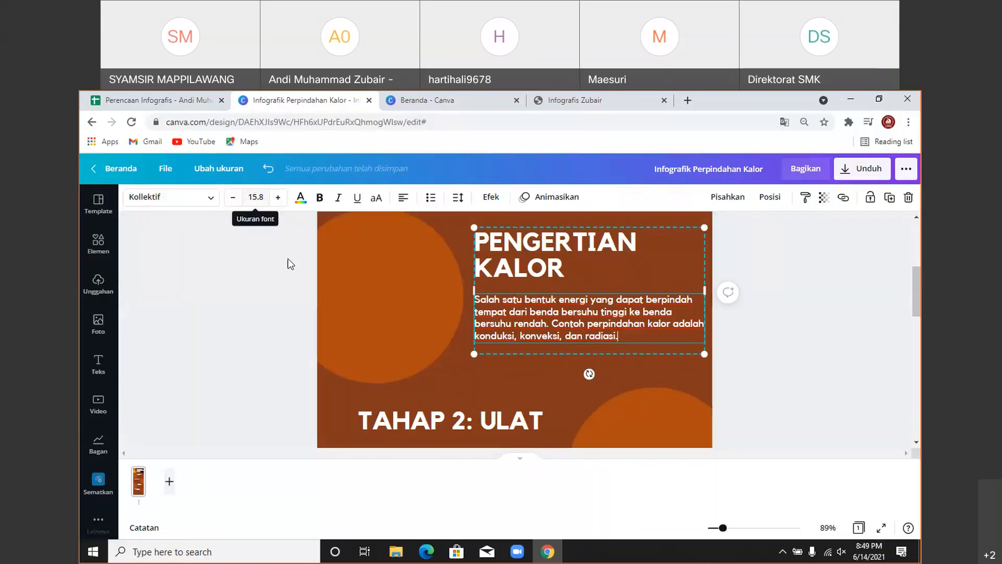
scroll(482, 284, "down", 6)
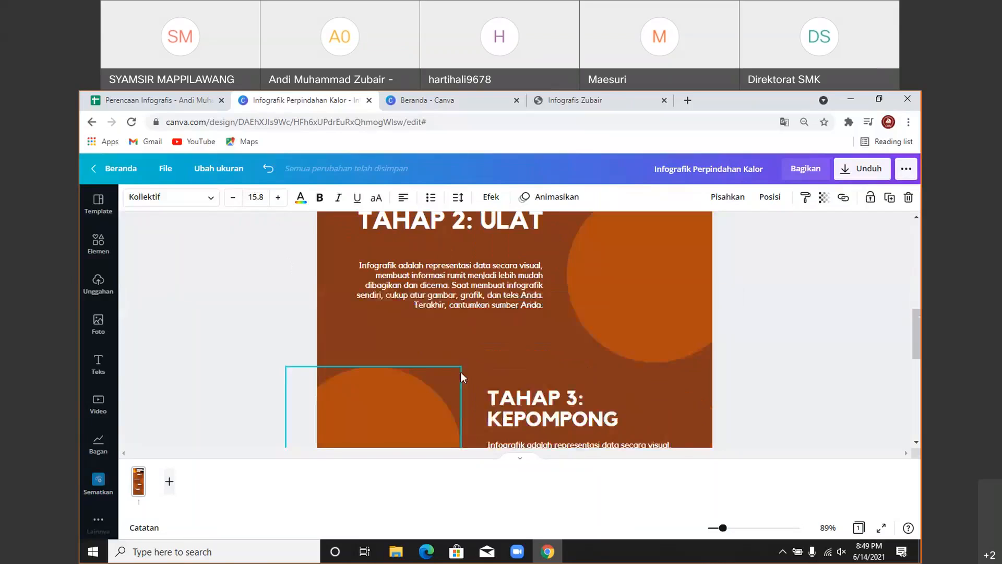
scroll(527, 360, "up", 6)
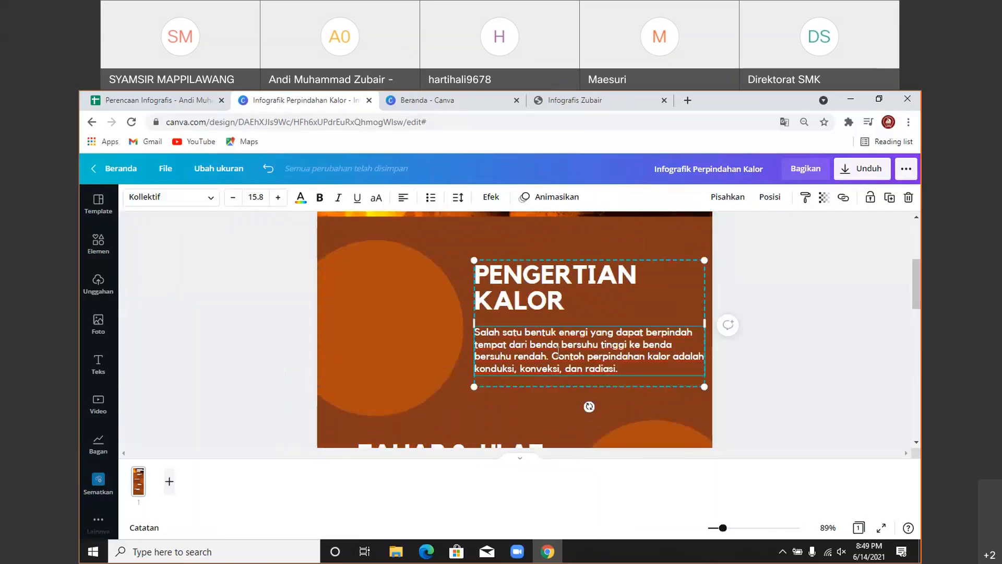
left_click(823, 280)
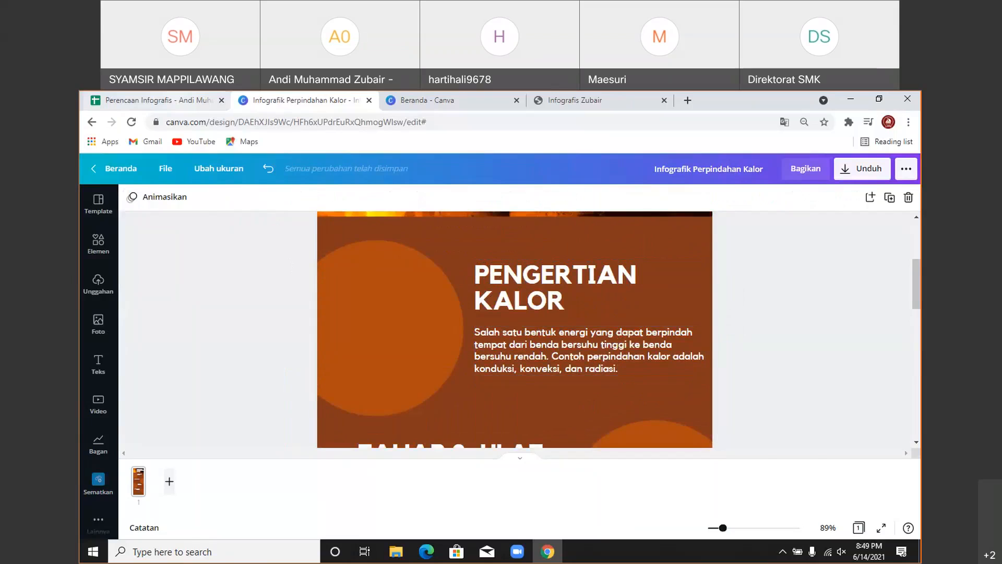
left_click(158, 100)
left_click(452, 358)
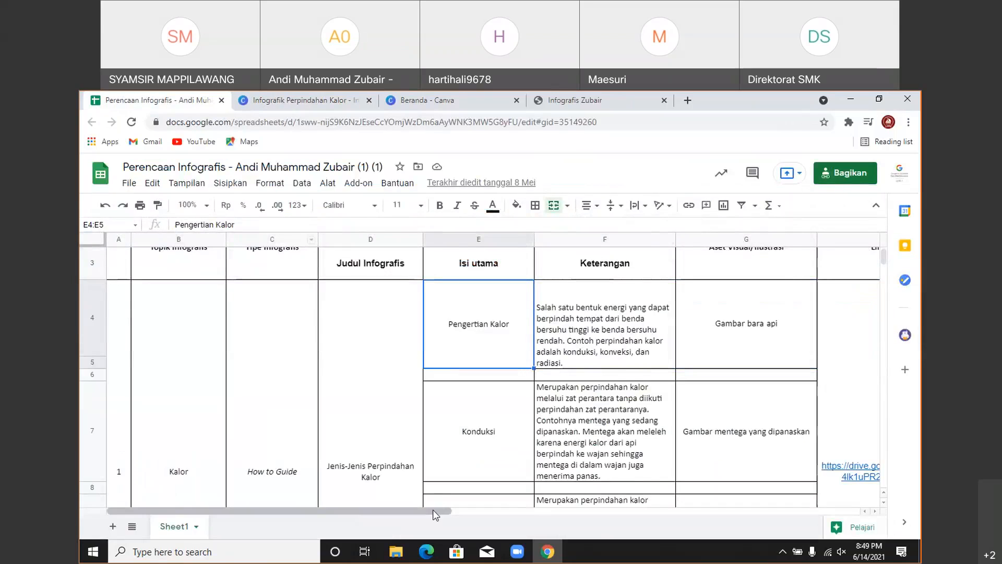
- Read the Aset Visual entry for Pengertian Kalor, then return to the Canva design
left_click_drag(433, 510, 454, 511)
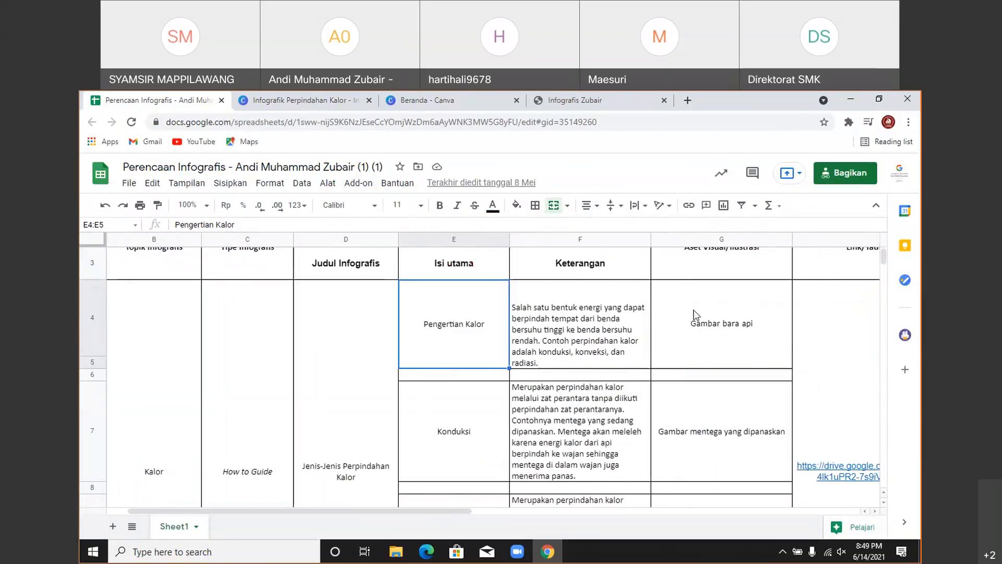
left_click(245, 100)
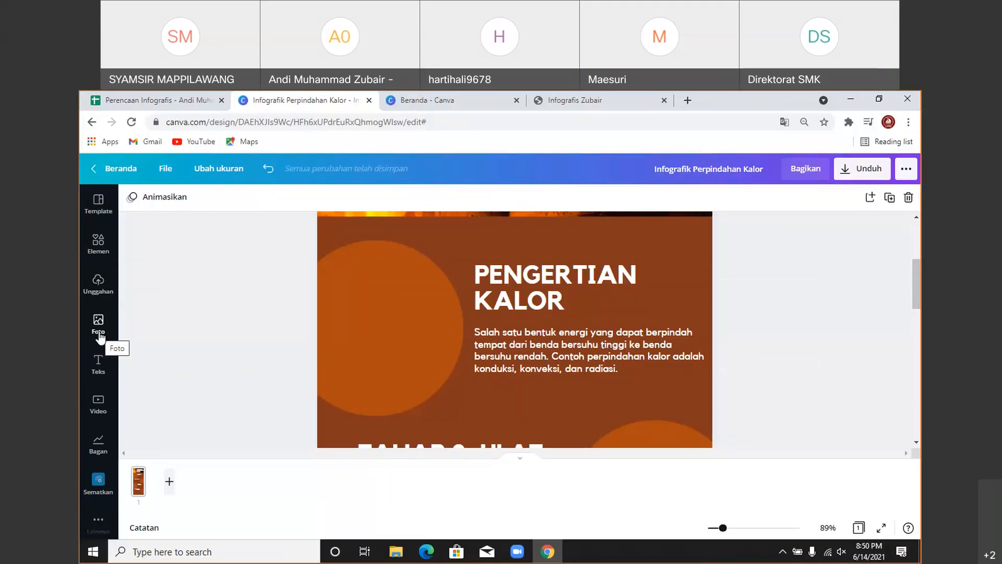
- Search the Elements library for 'Bara api' graphics and browse the results
left_click(102, 255)
left_click(183, 204)
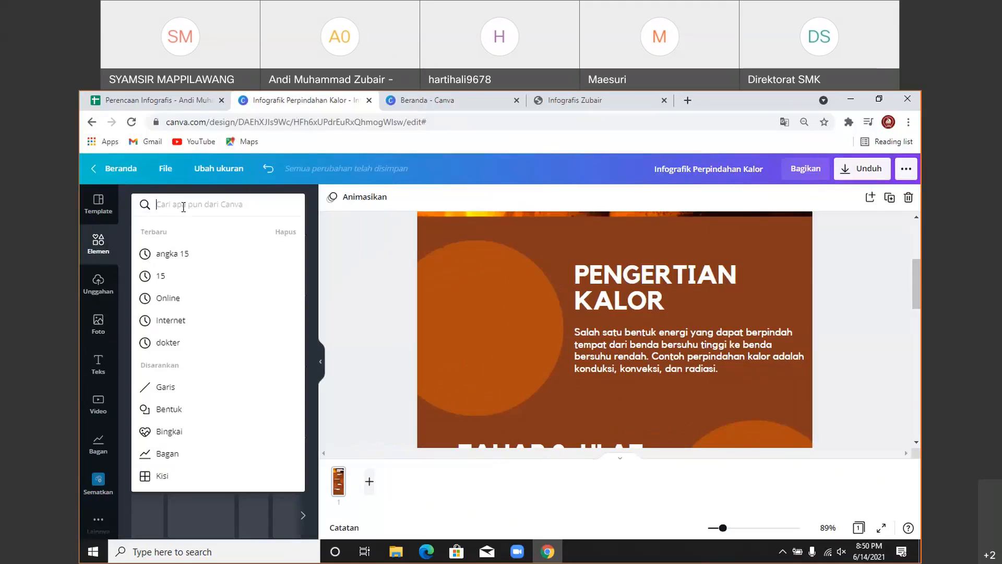
type("bara")
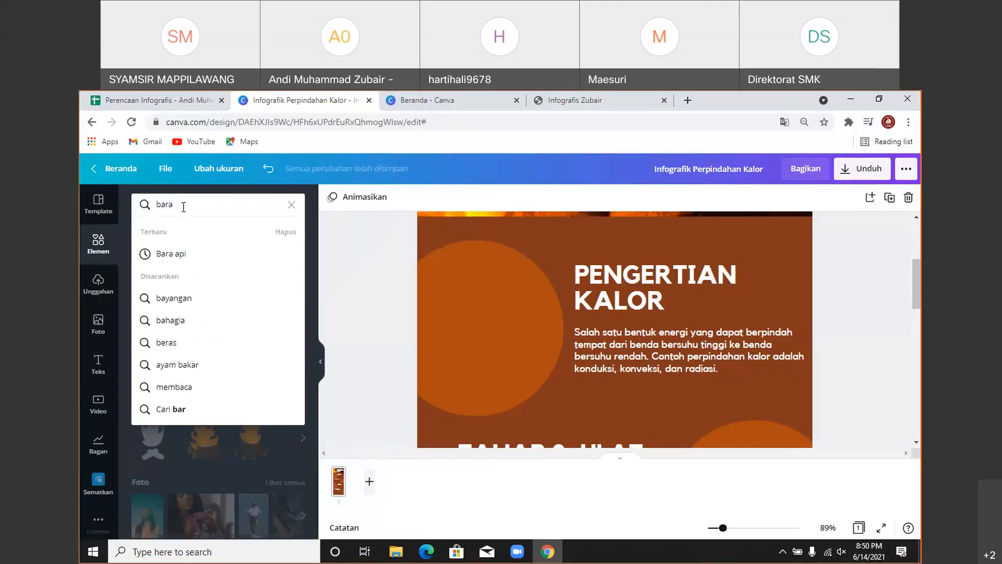
left_click(188, 261)
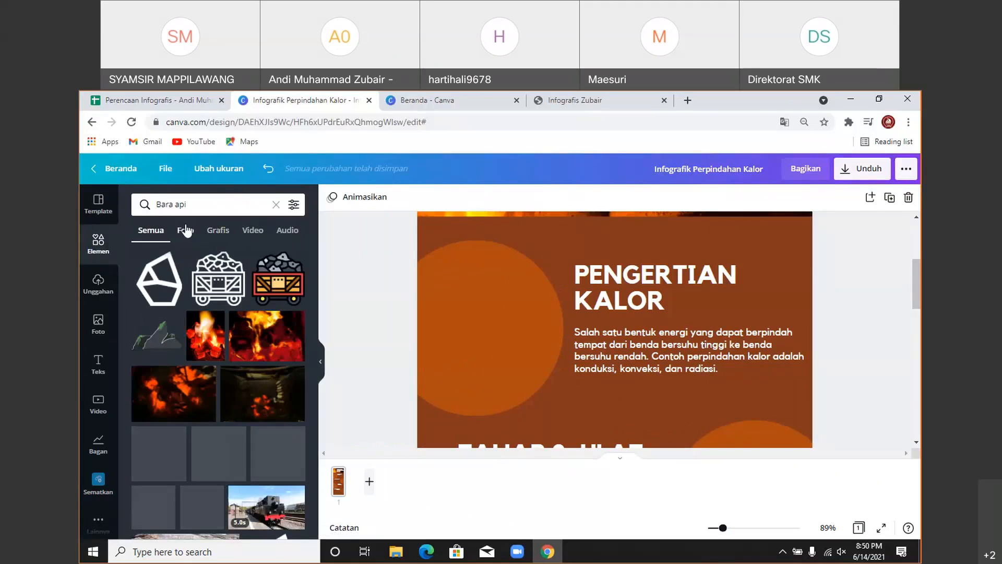
left_click(216, 238)
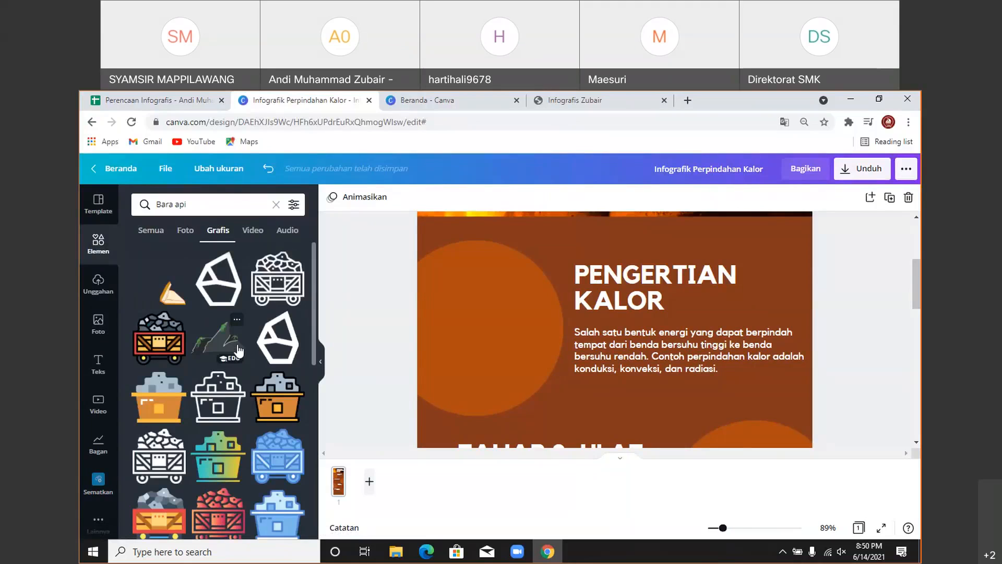
scroll(240, 356, "down", 1)
scroll(237, 349, "down", 5)
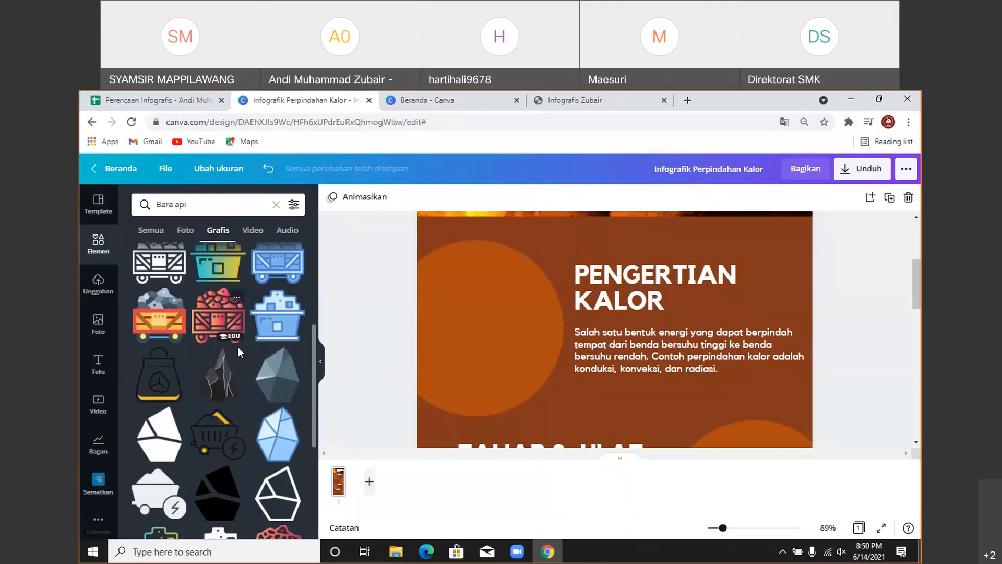
scroll(240, 356, "down", 2)
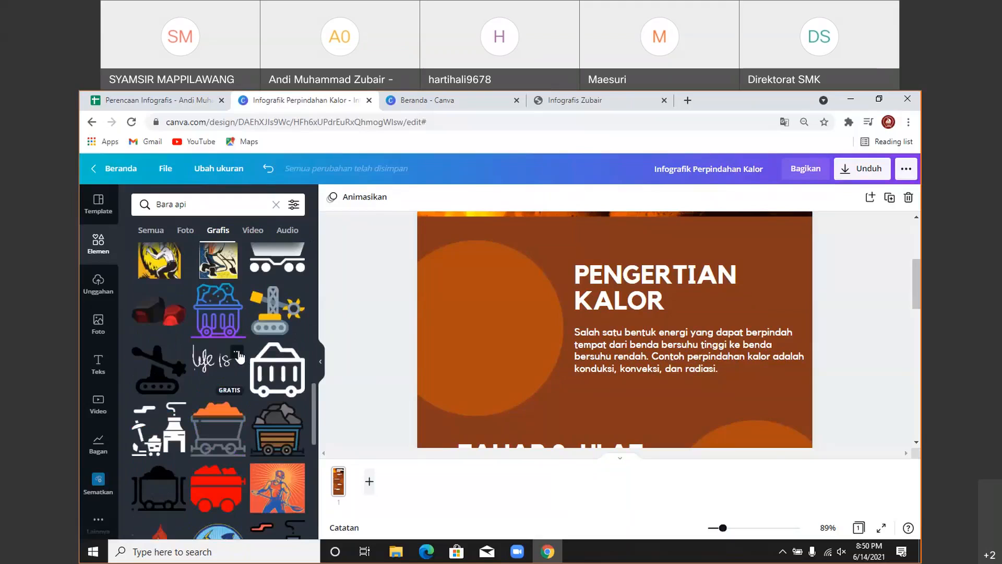
scroll(240, 357, "down", 1)
scroll(239, 356, "down", 3)
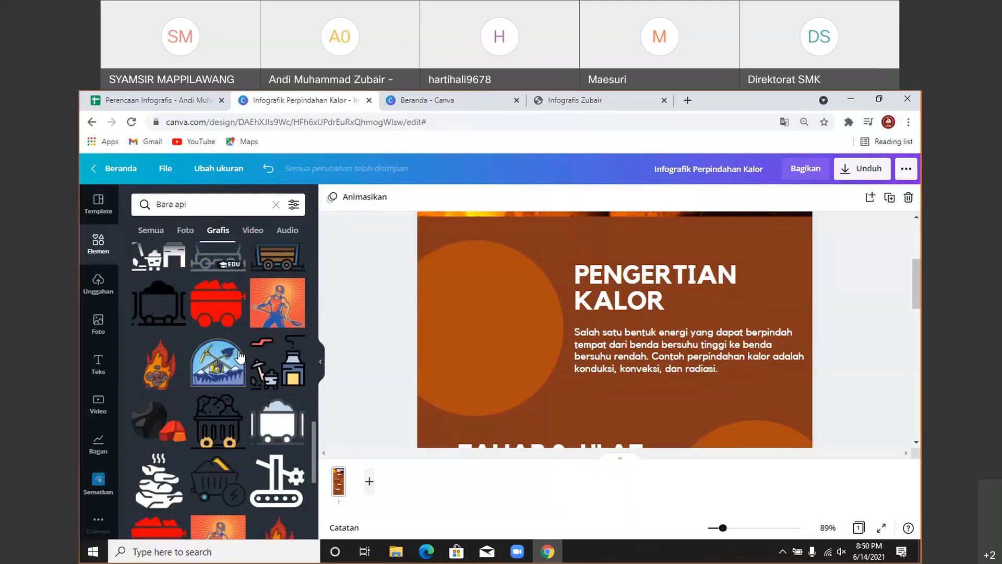
scroll(239, 356, "down", 5)
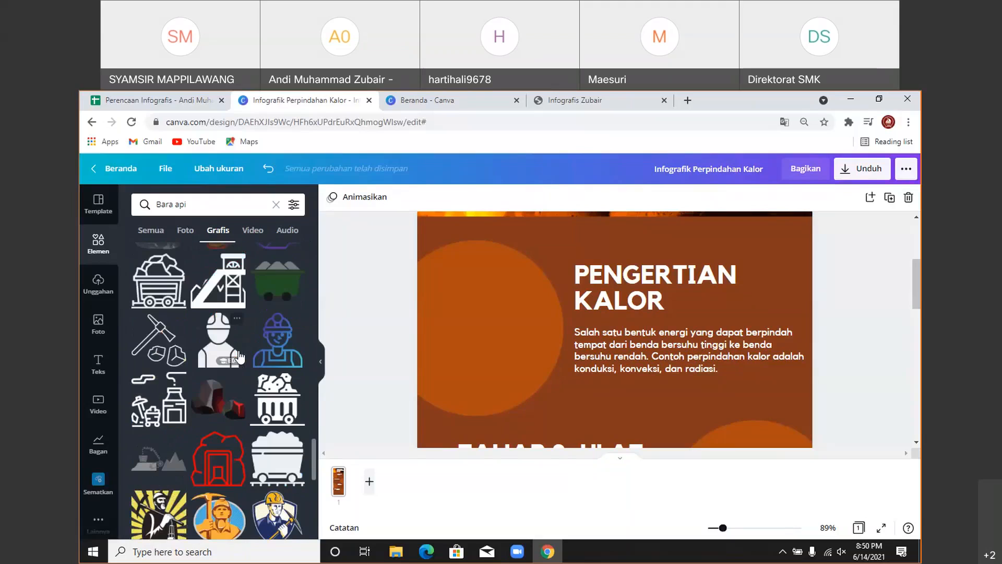
scroll(239, 355, "down", 5)
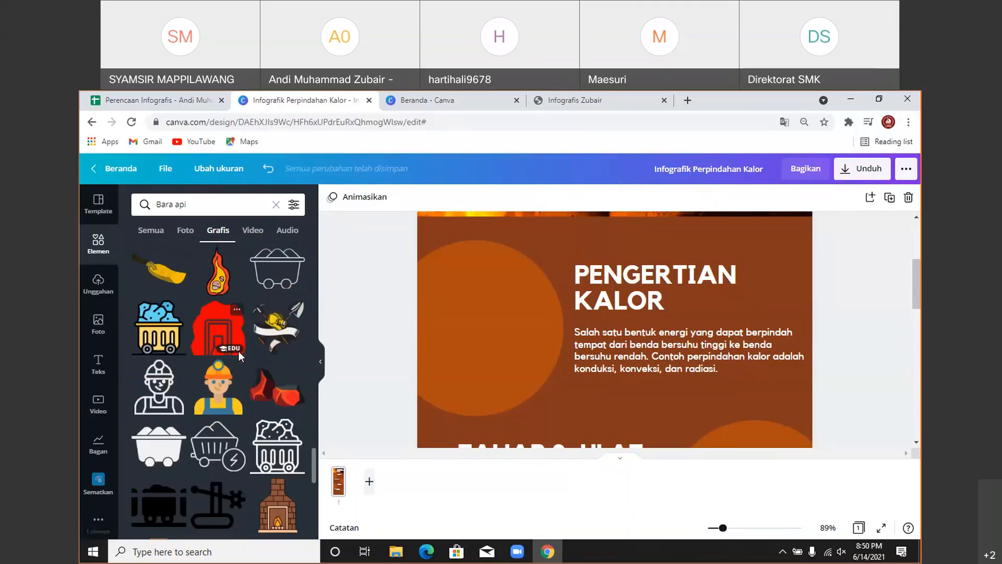
- Add the cartoon flame graphic and move it up and left on the page
left_click(218, 292)
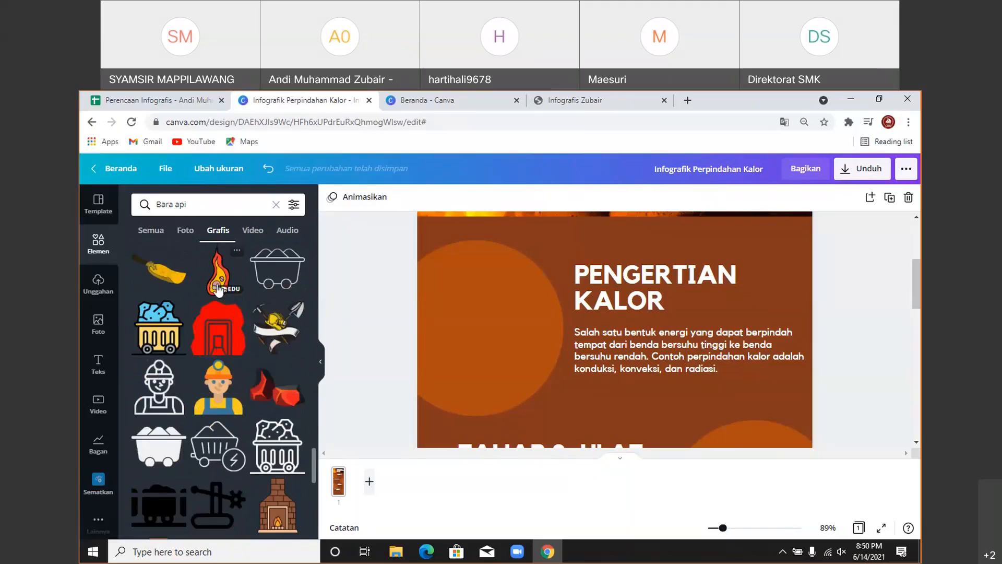
left_click_drag(581, 371, 512, 273)
scroll(556, 336, "up", 2)
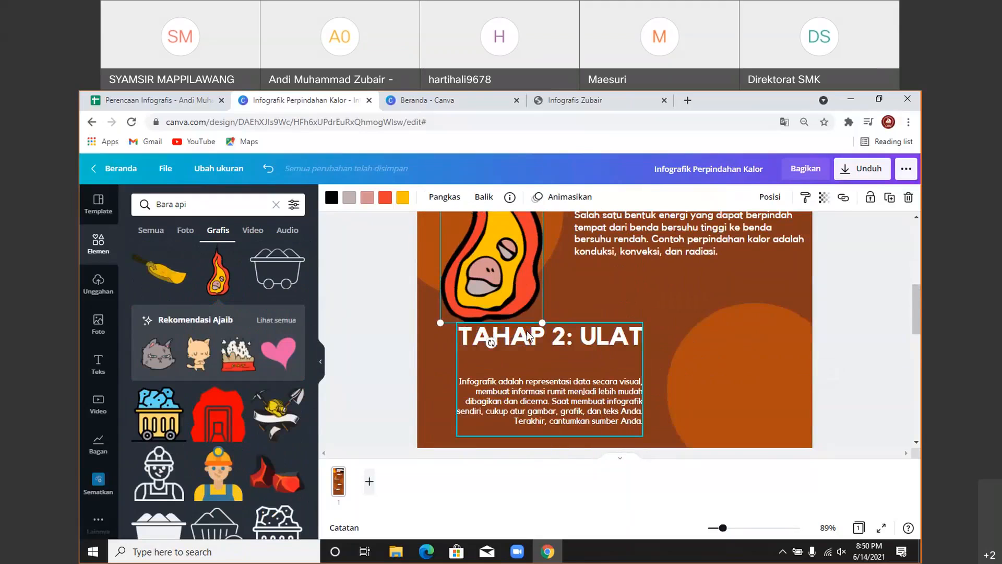
left_click(173, 205)
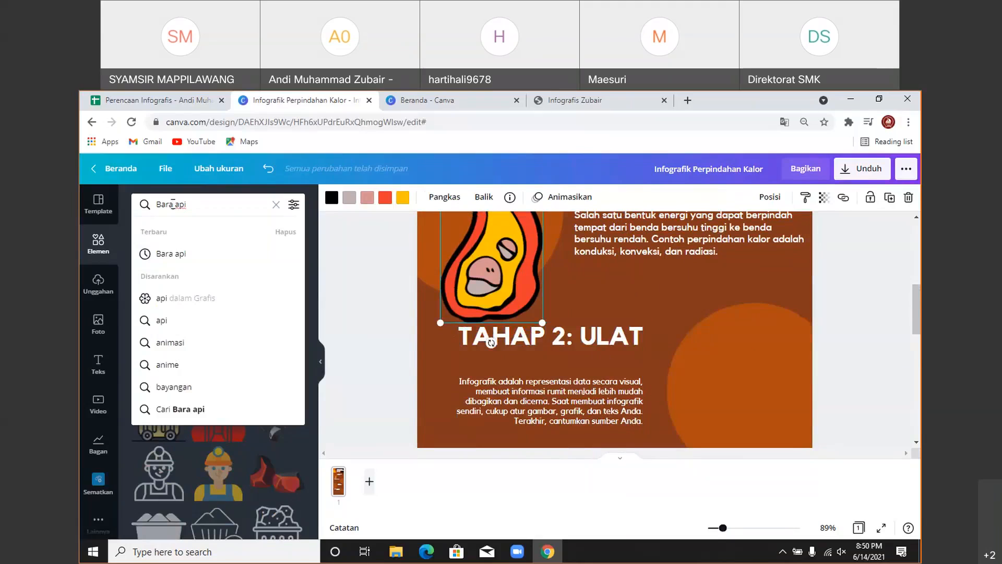
- Change the element search to 'api' and browse the fire graphic results
left_click_drag(172, 205, 155, 195)
key("BackSpace")
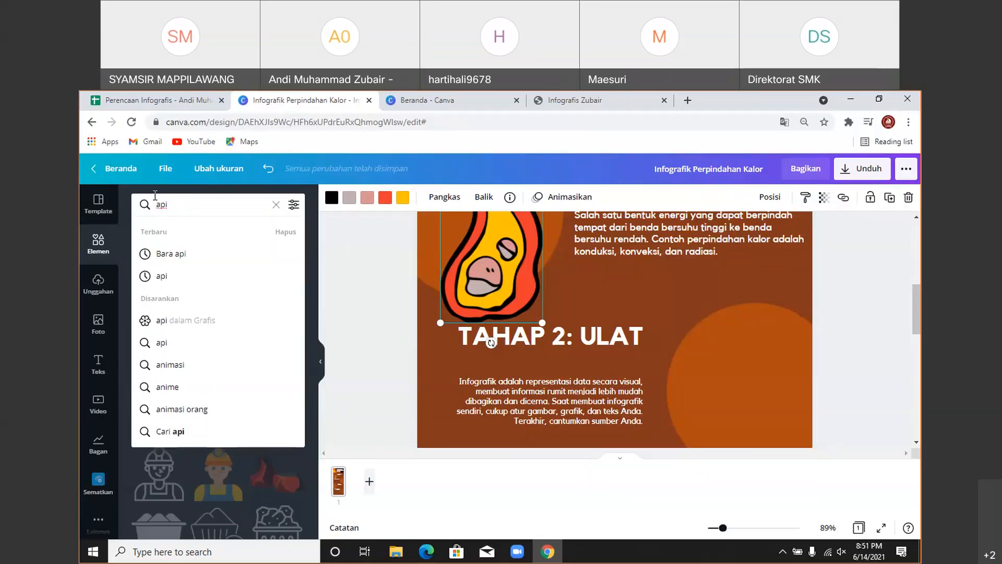
key("Return")
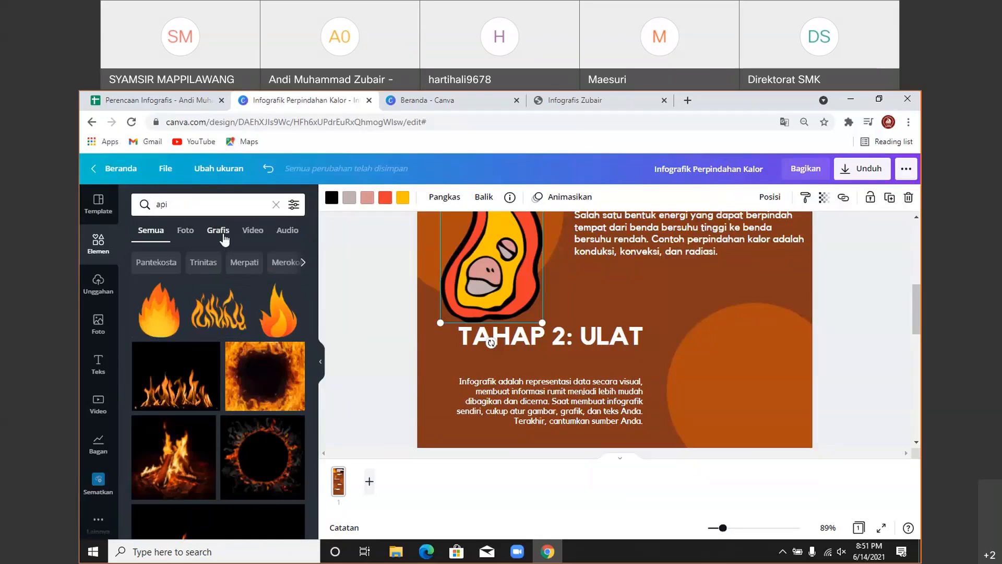
left_click(225, 239)
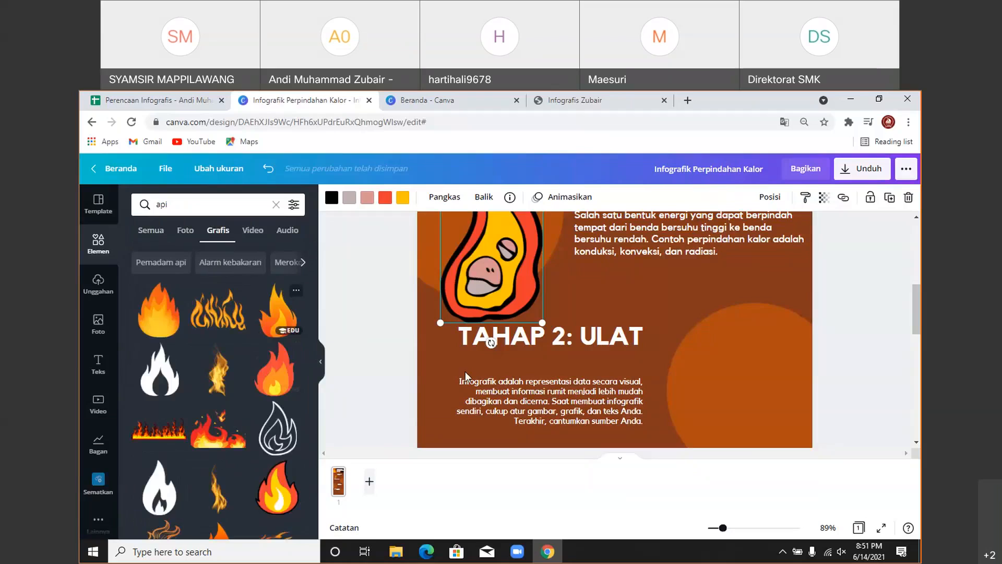
scroll(466, 376, "up", 3)
left_click_drag(466, 375, 610, 389)
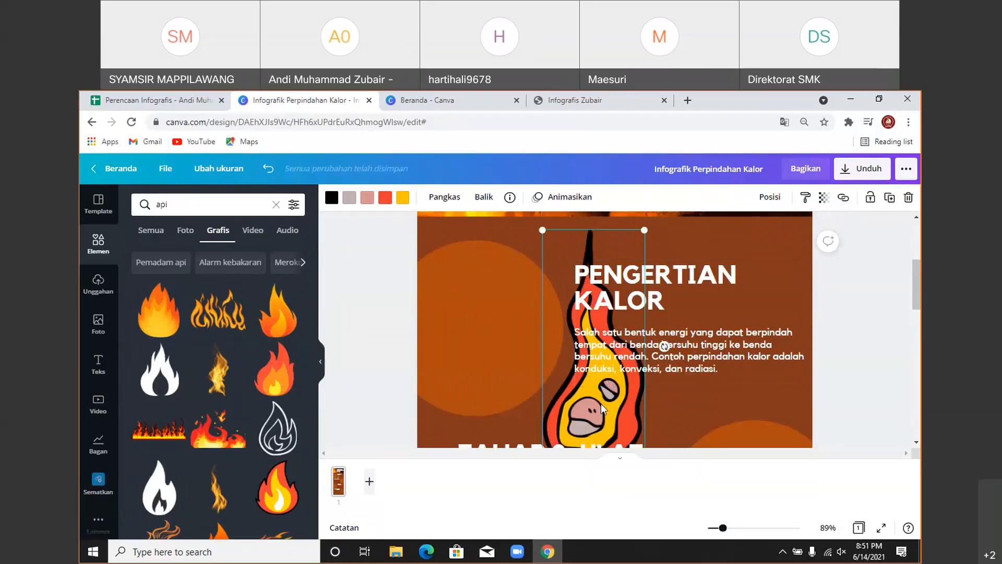
scroll(215, 350, "down", 1)
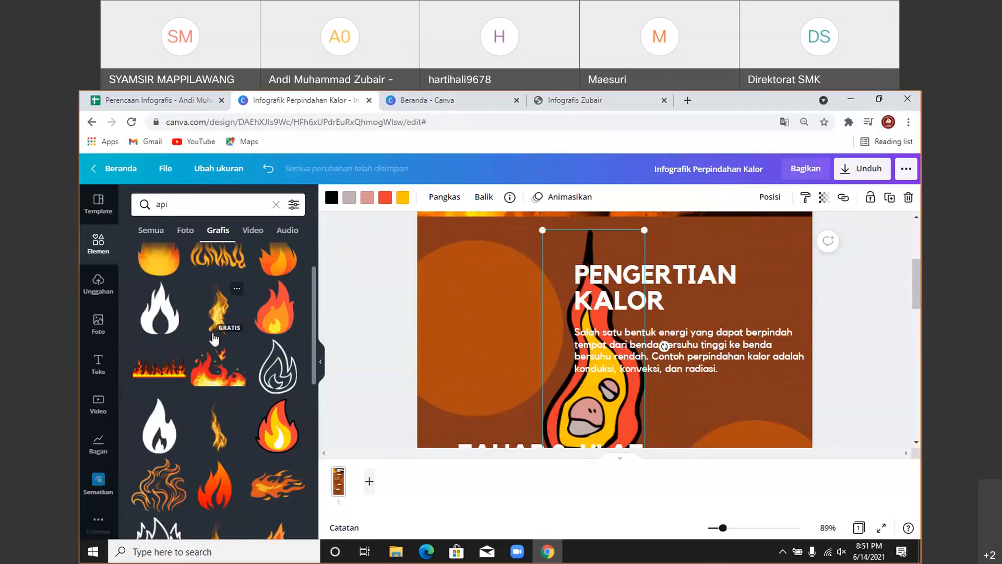
scroll(214, 342, "down", 2)
scroll(217, 349, "down", 1)
scroll(217, 348, "down", 2)
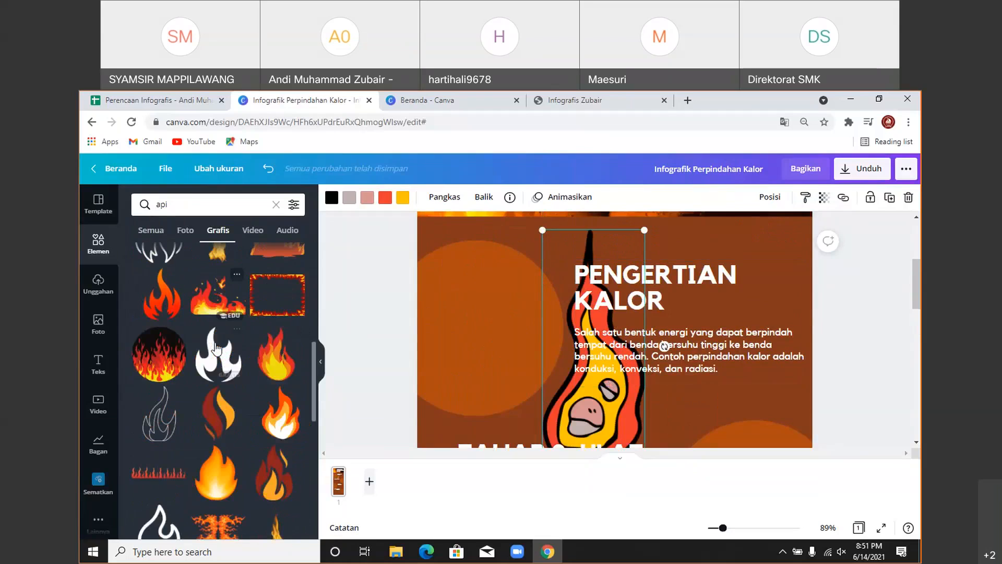
scroll(217, 349, "down", 1)
scroll(217, 349, "down", 2)
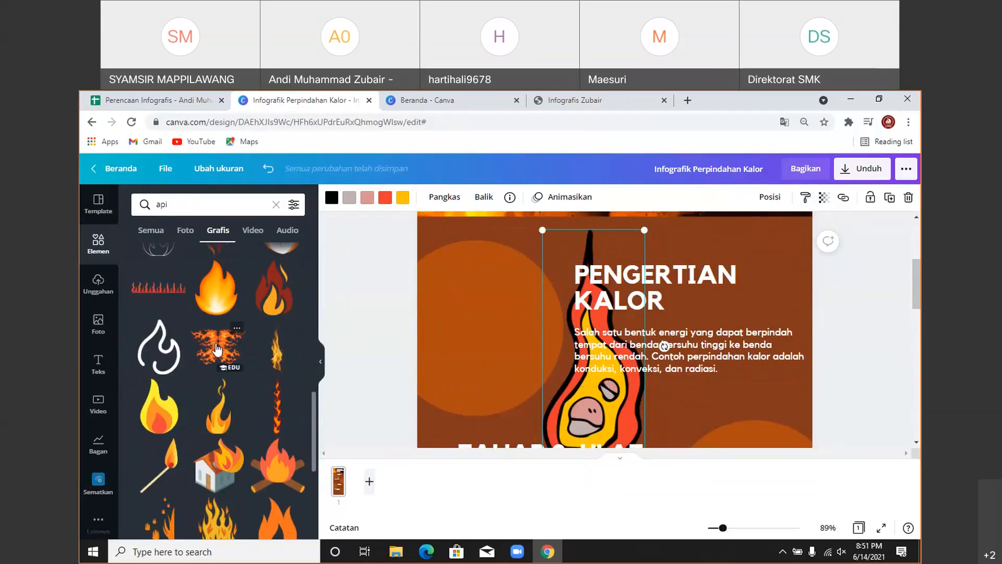
scroll(217, 348, "down", 2)
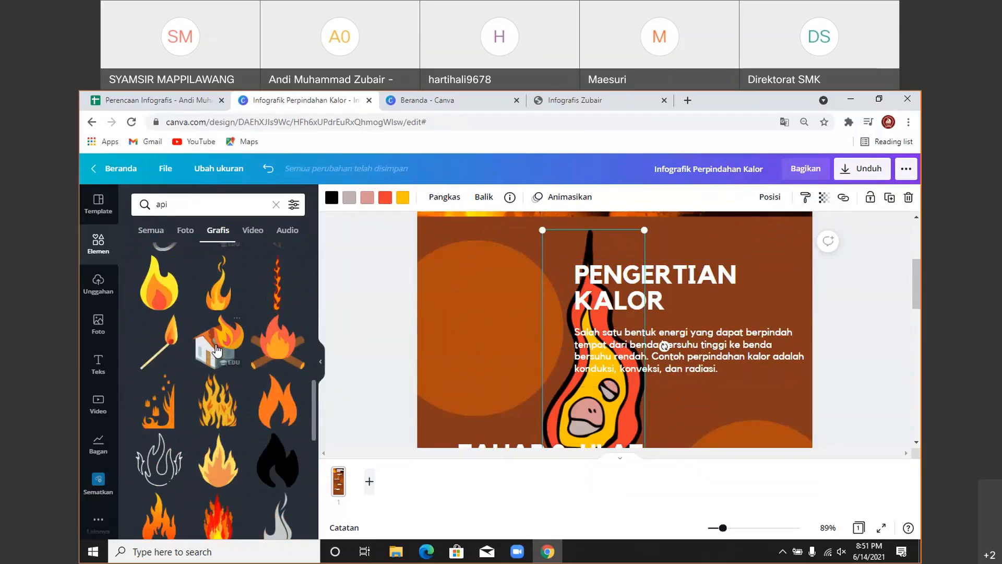
scroll(217, 348, "down", 2)
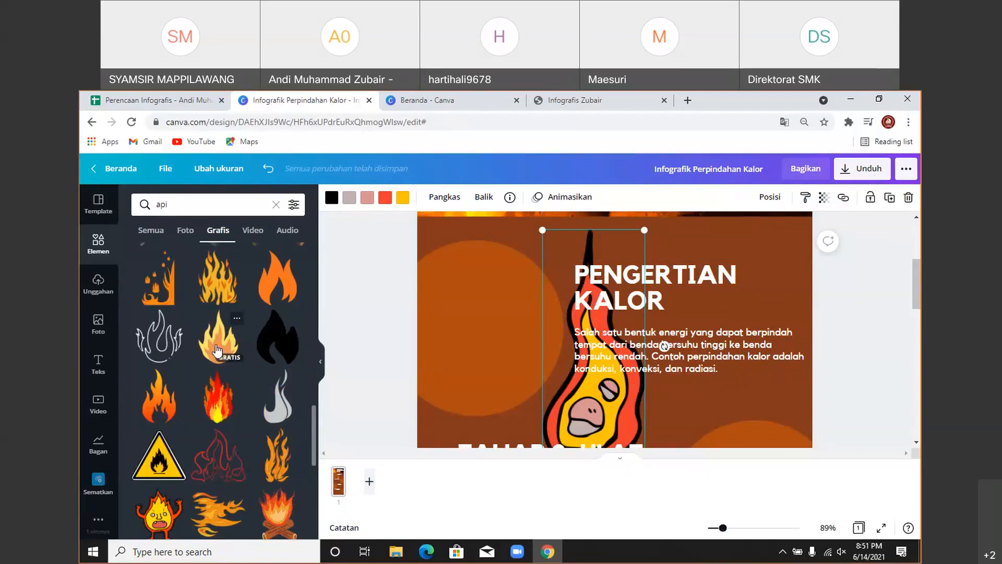
scroll(217, 349, "up", 3)
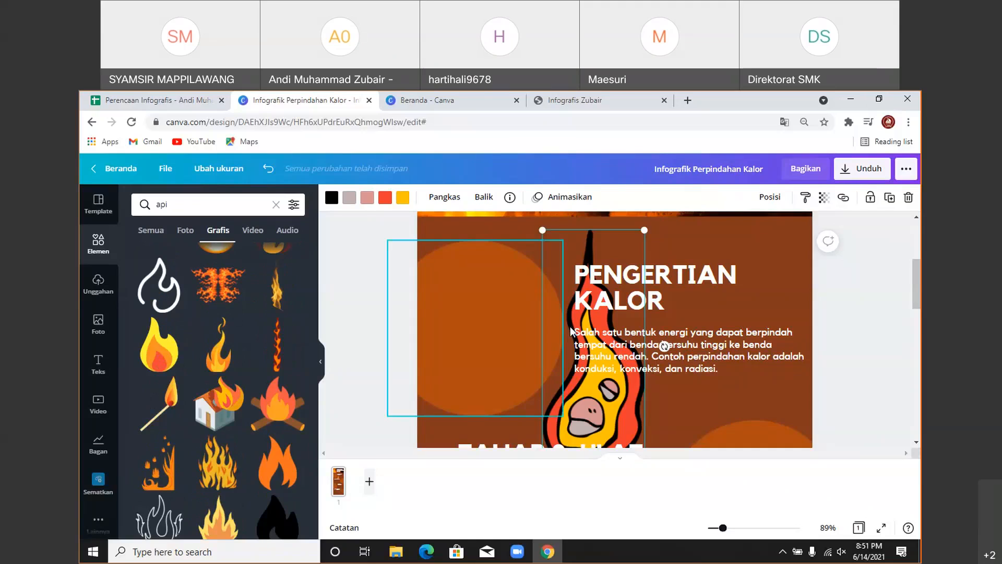
scroll(583, 310, "down", 2)
- Drag the flame graphic into the orange circle beside the PENGERTIAN KALOR heading
left_click_drag(583, 310, 511, 286)
scroll(532, 365, "up", 1)
left_click_drag(545, 415, 492, 330)
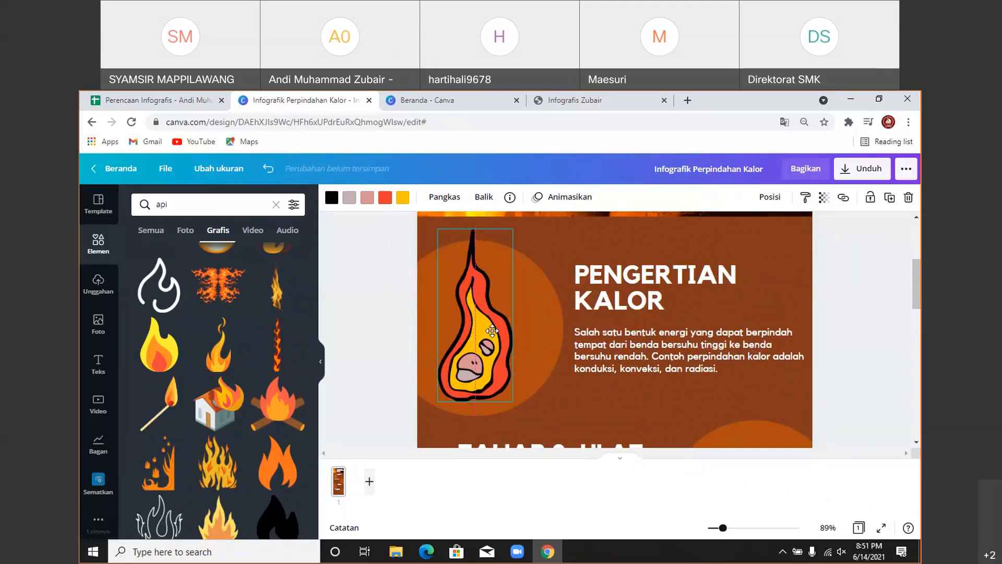
scroll(522, 313, "up", 2)
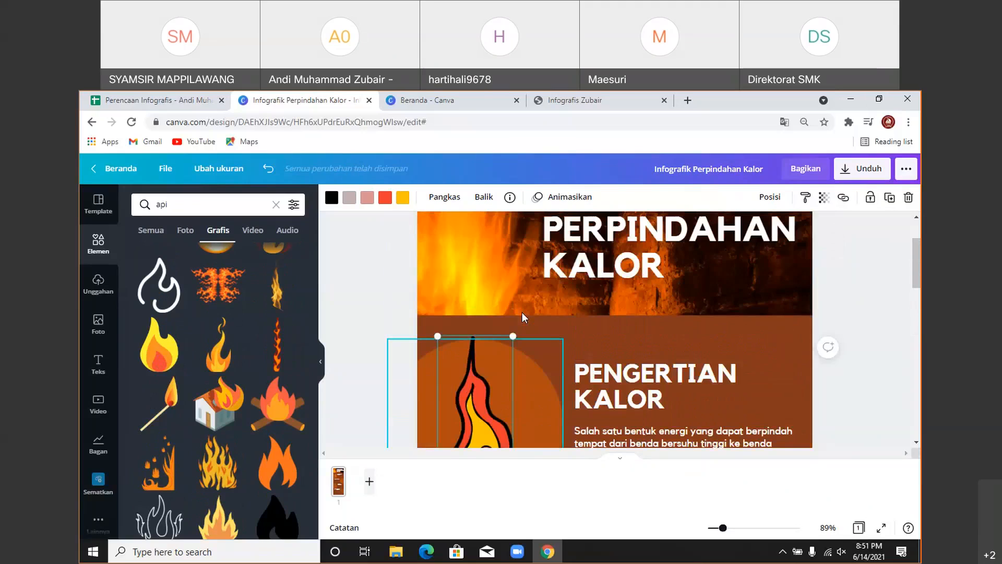
scroll(521, 312, "down", 2)
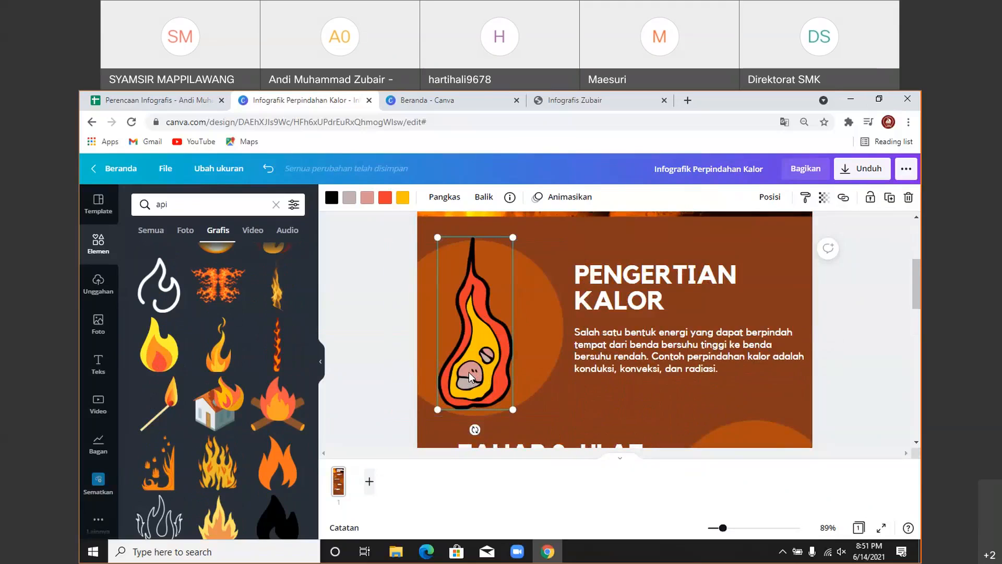
scroll(468, 383, "up", 4)
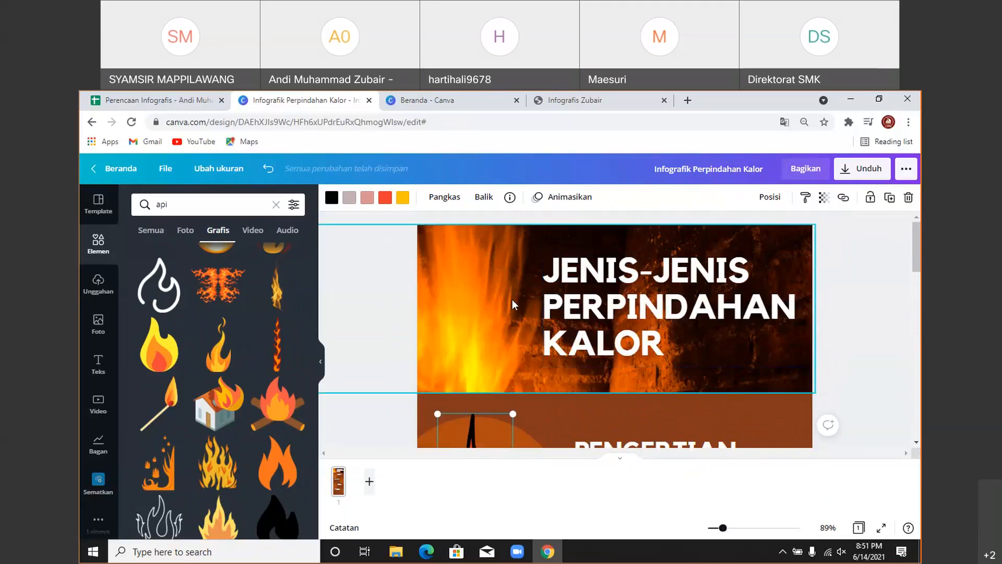
scroll(512, 299, "down", 10)
scroll(513, 296, "up", 3)
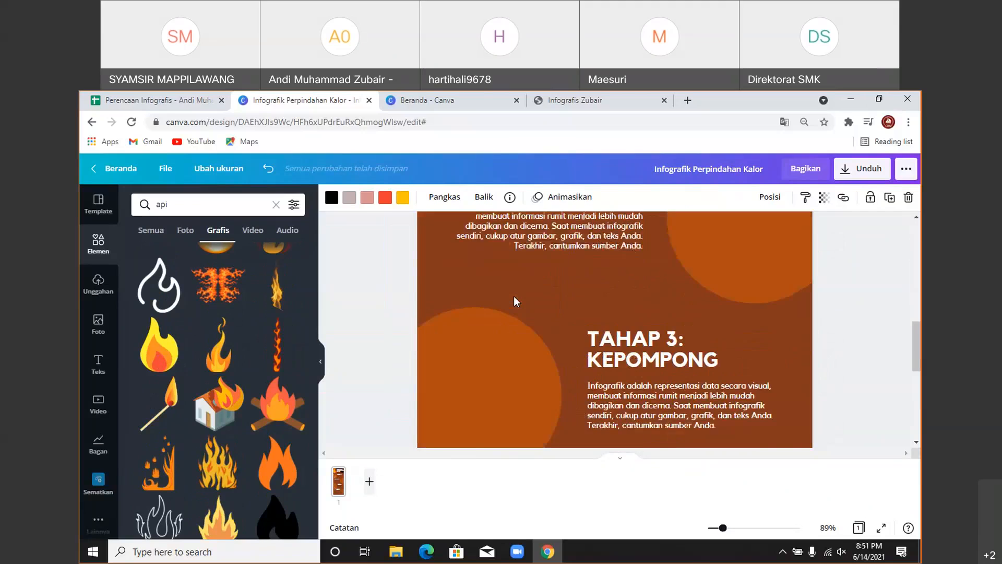
scroll(514, 295, "up", 4)
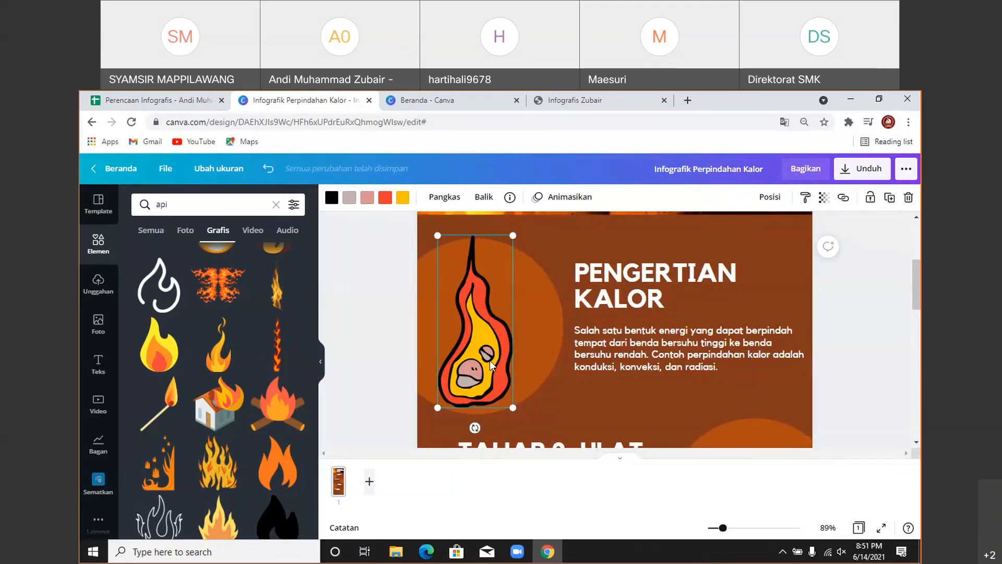
- Swap the outlined flame for the solid yellow-orange flame, shrunk near the heading's circle
key("Delete")
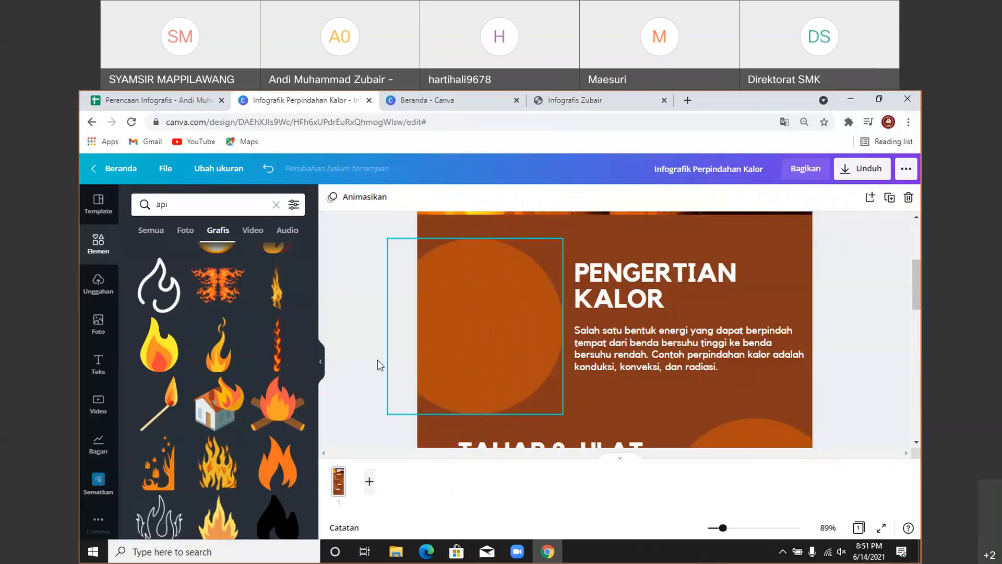
left_click(159, 347)
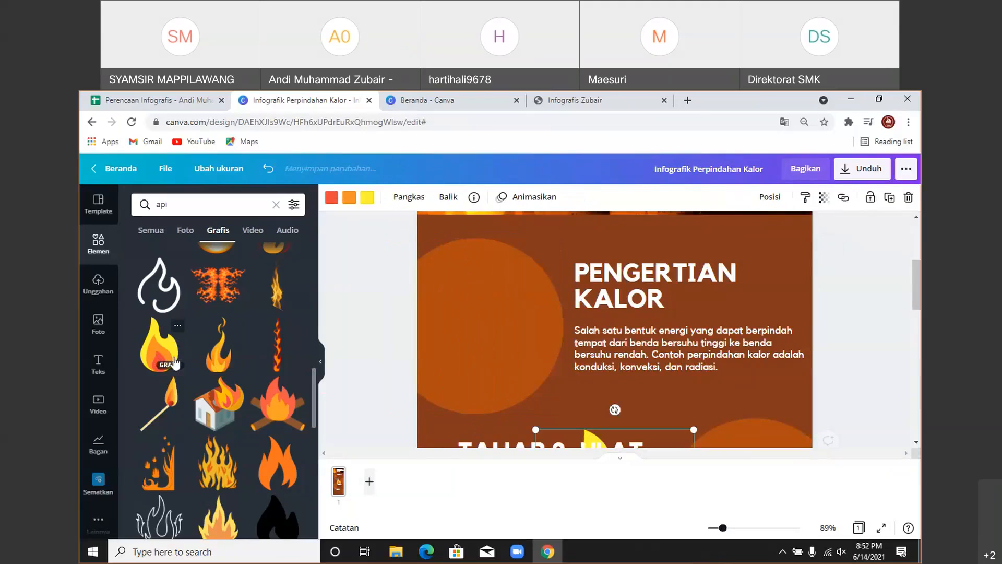
left_click_drag(612, 386, 544, 220)
left_click_drag(592, 369, 523, 280)
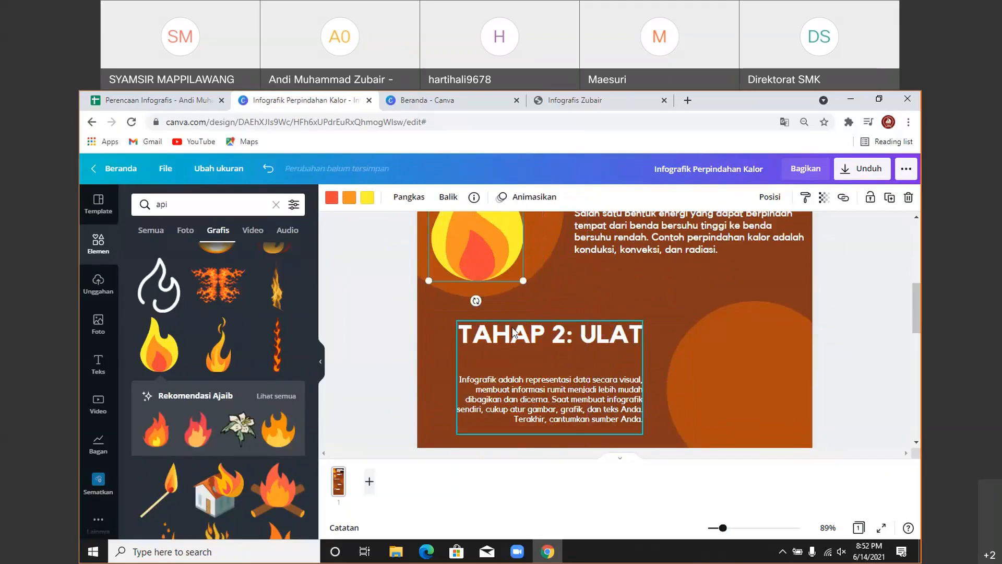
left_click(320, 361)
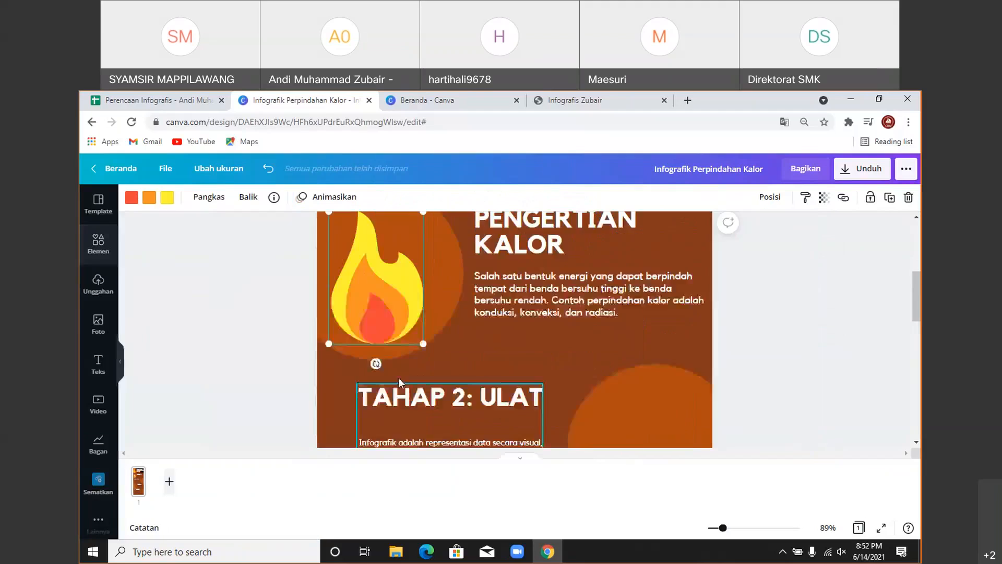
- Enlarge the solid flame to about 207 × 290 so it fills the orange circle
scroll(399, 378, "up", 1)
left_click_drag(386, 347, 389, 340)
scroll(355, 337, "up", 2)
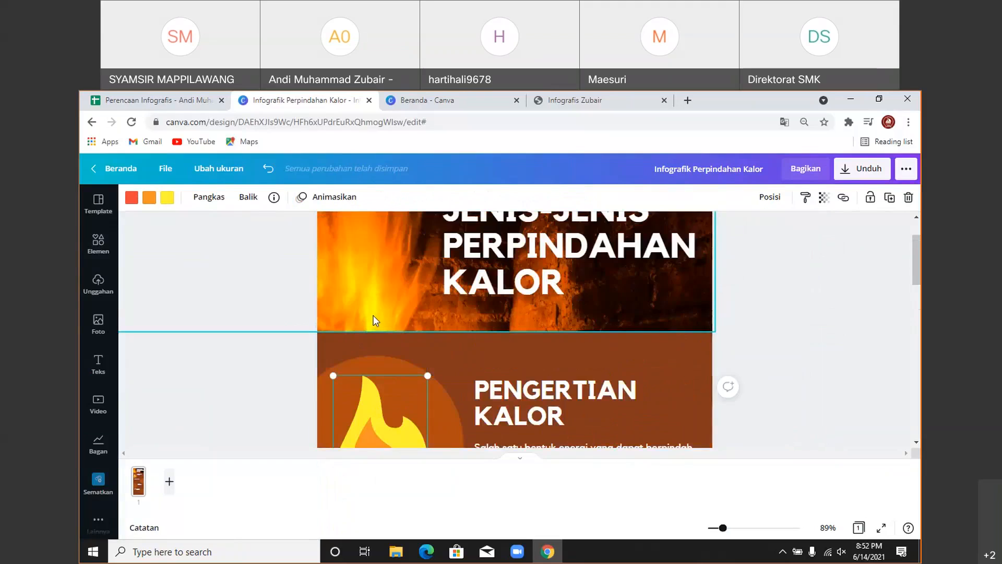
scroll(361, 295, "down", 2)
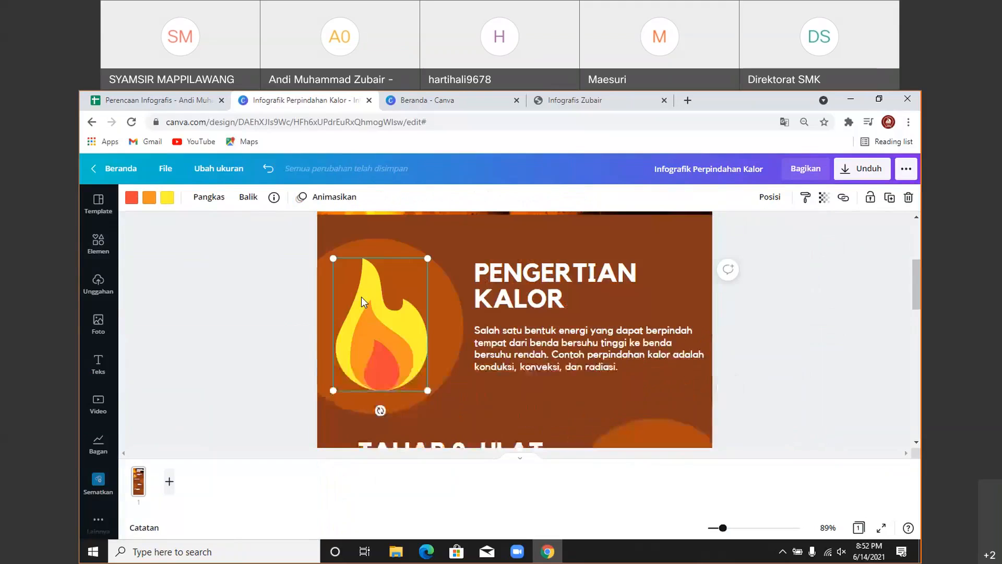
scroll(414, 322, "up", 2)
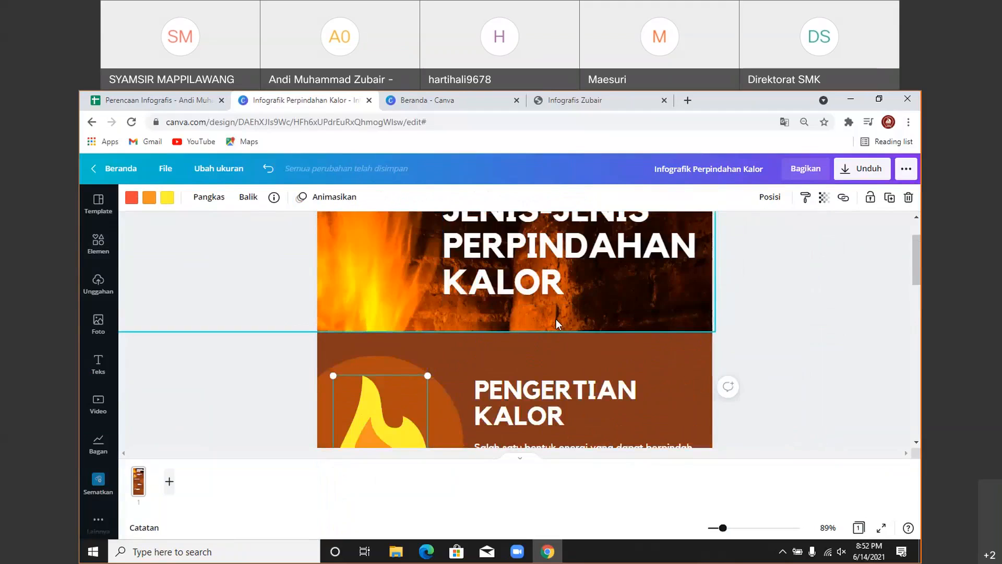
scroll(383, 368, "down", 2)
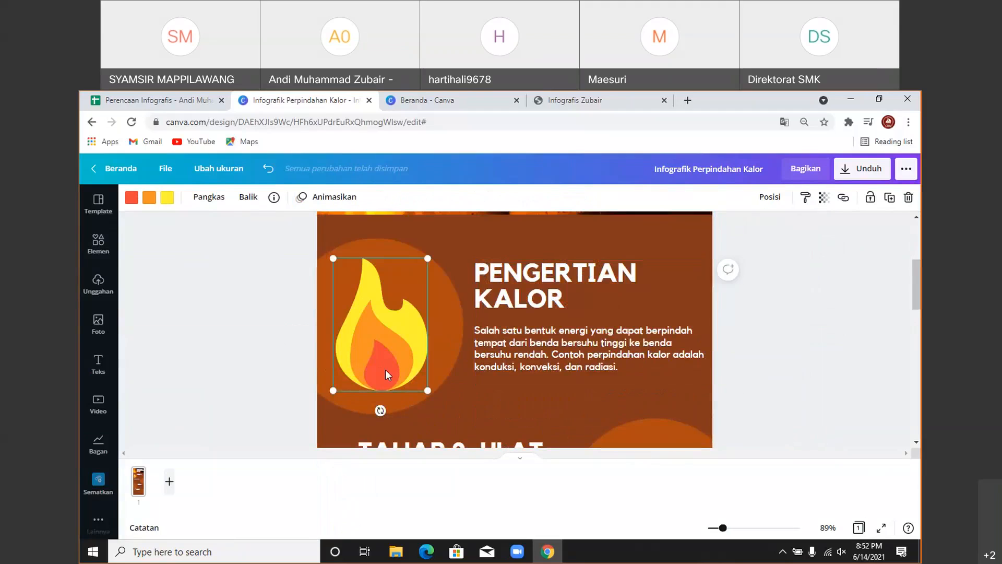
scroll(385, 370, "up", 3)
scroll(361, 365, "down", 3)
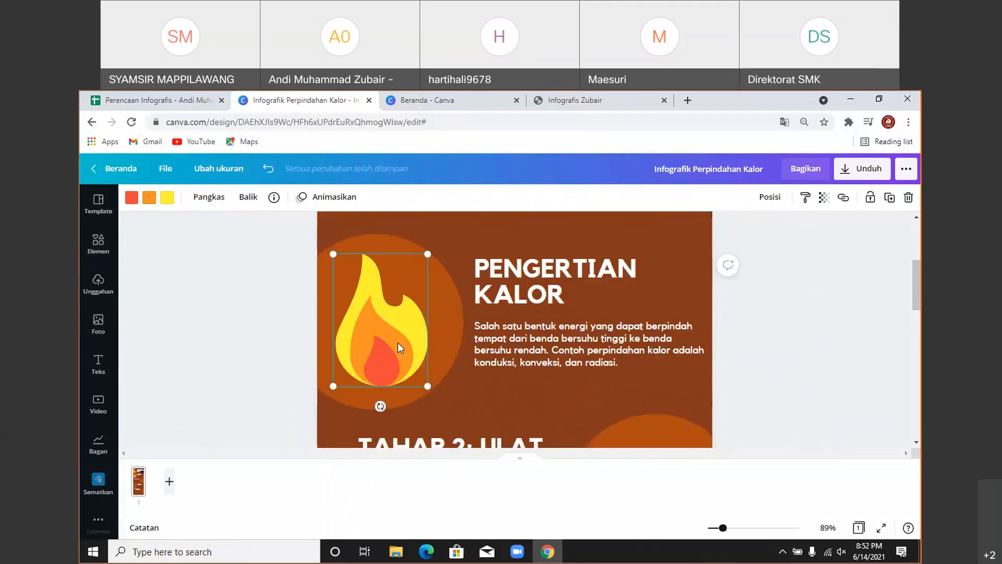
left_click_drag(329, 389, 334, 374)
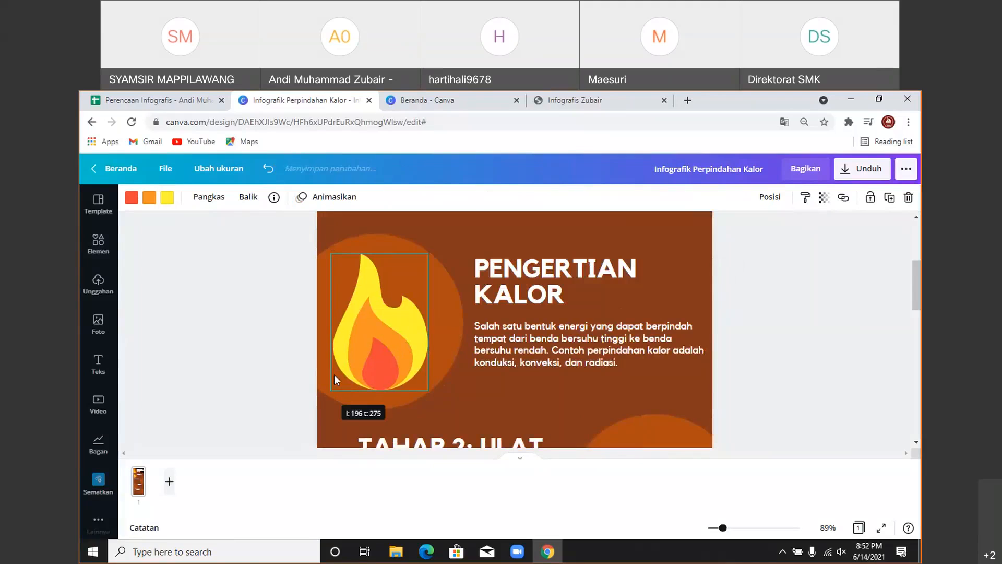
left_click_drag(428, 254, 431, 246)
left_click(743, 360)
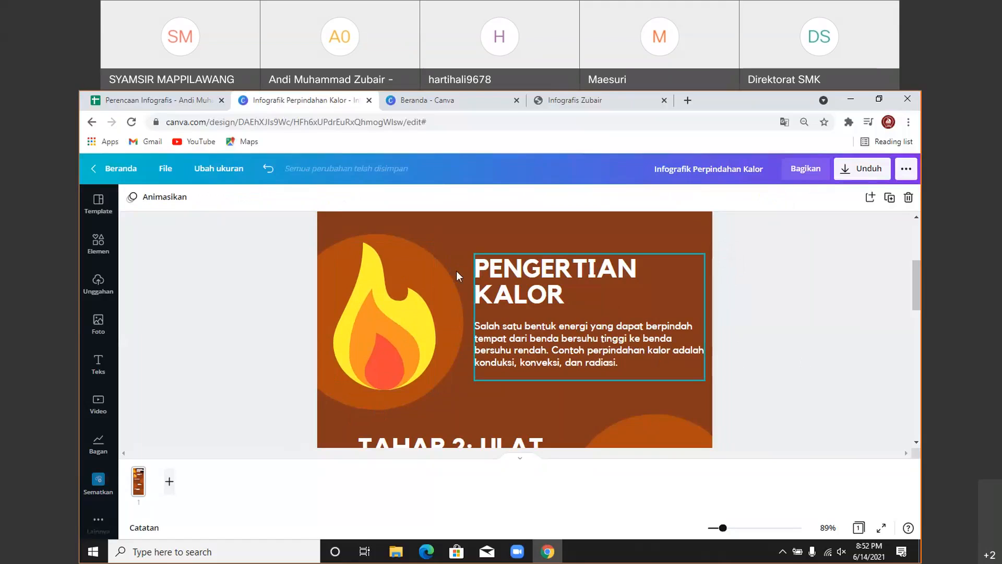
- Select the word Konduksi in cell E7 of the plan sheet for copying
left_click(157, 99)
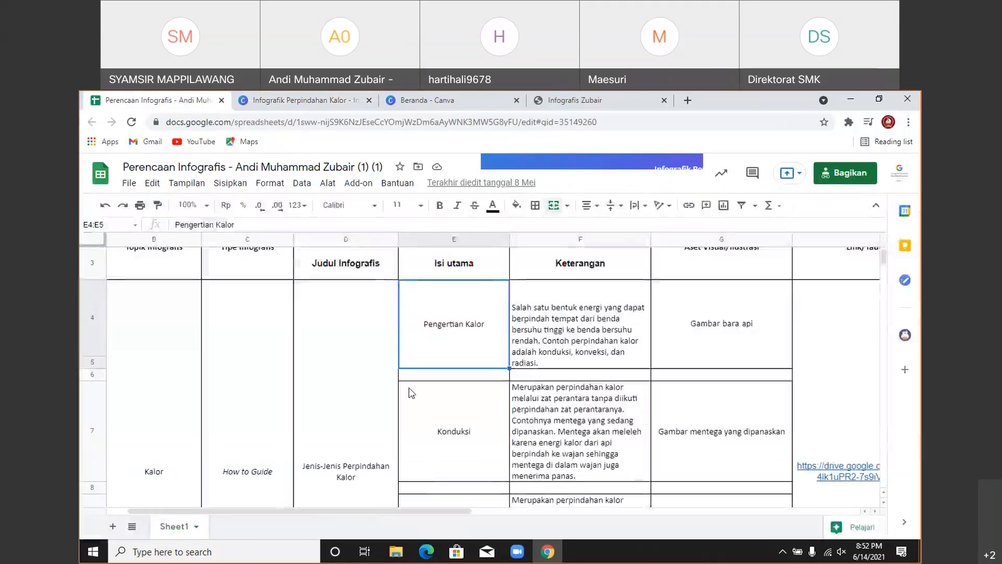
left_click(443, 437)
left_click(176, 223)
double_click(176, 223)
key("ctrl+c")
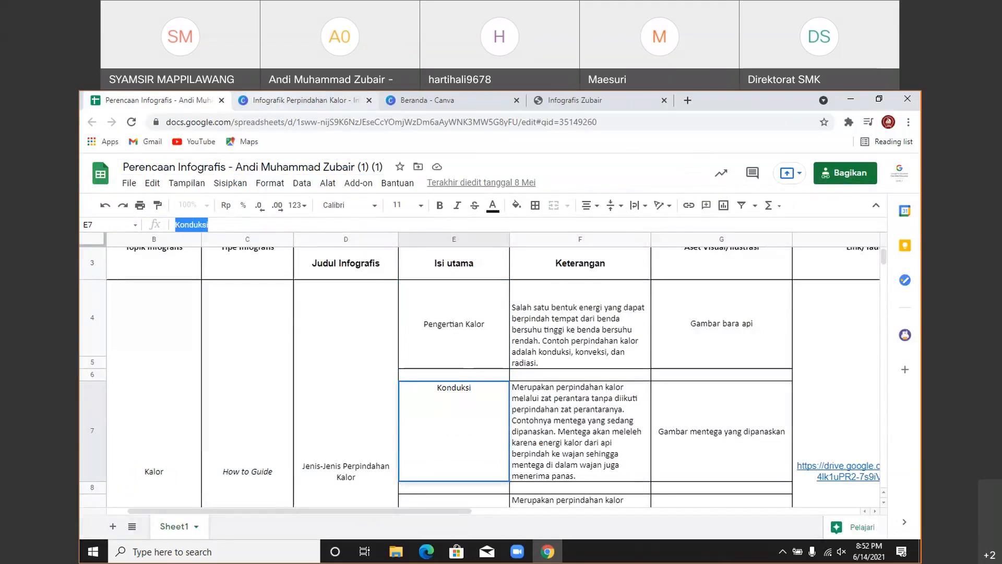
- Paste Konduksi over the TAHAP 2: ULAT heading in Canva so it reads KONDUKSI
left_click(305, 99)
scroll(513, 400, "down", 1)
double_click(456, 333)
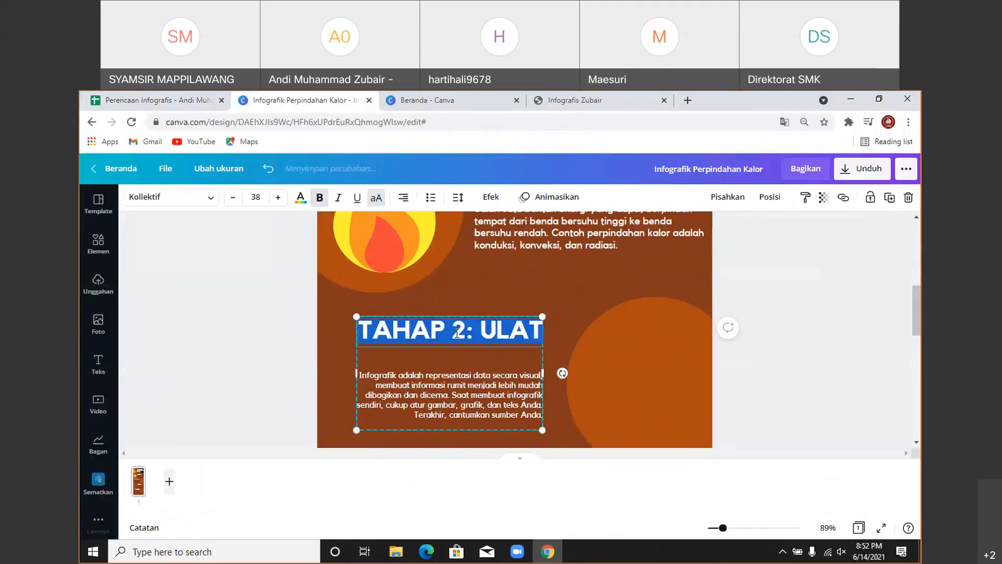
key("ctrl+v")
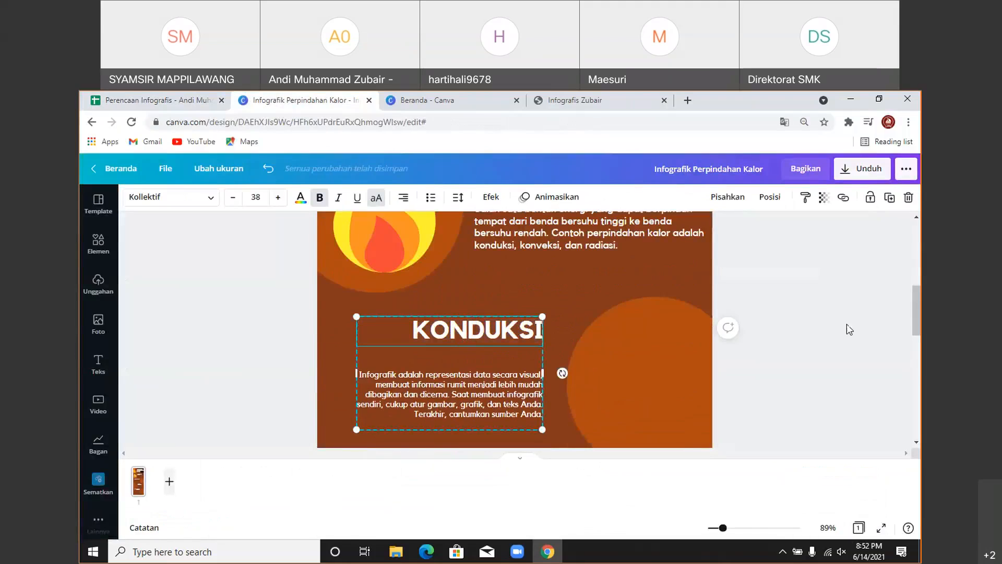
left_click(849, 329)
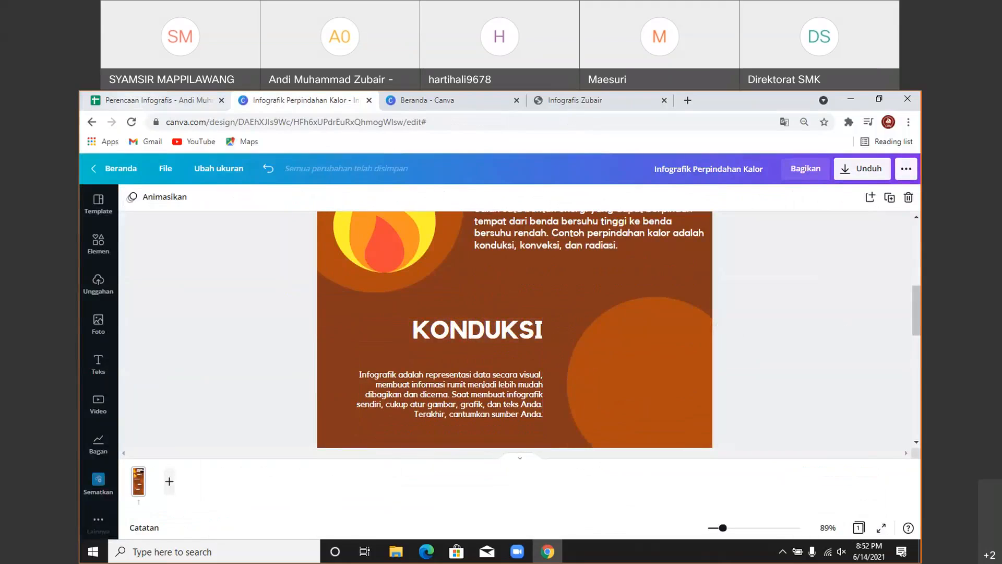
left_click(157, 100)
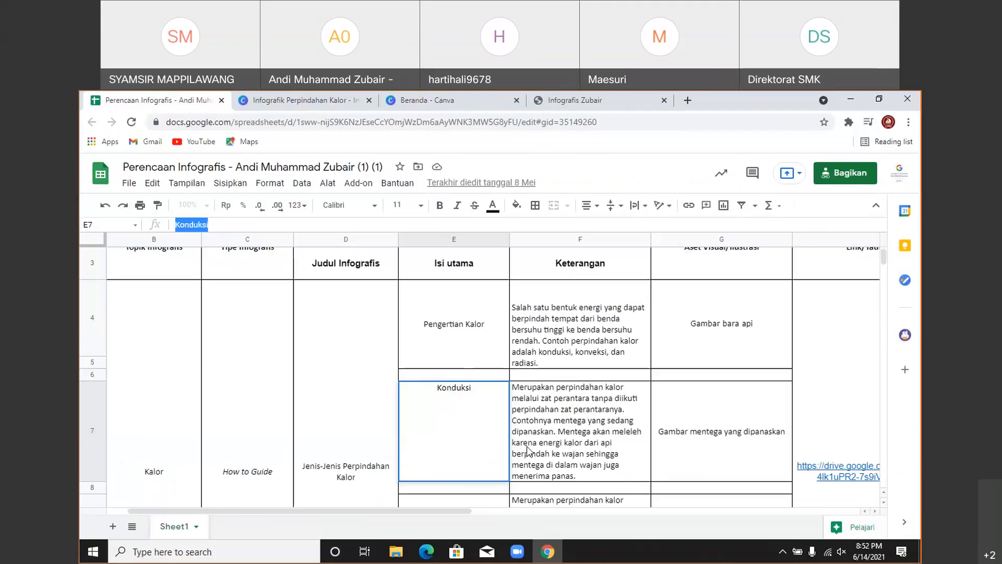
- Select the entire Konduksi description text in cell F7 and bring it back to Canva
left_click(559, 443)
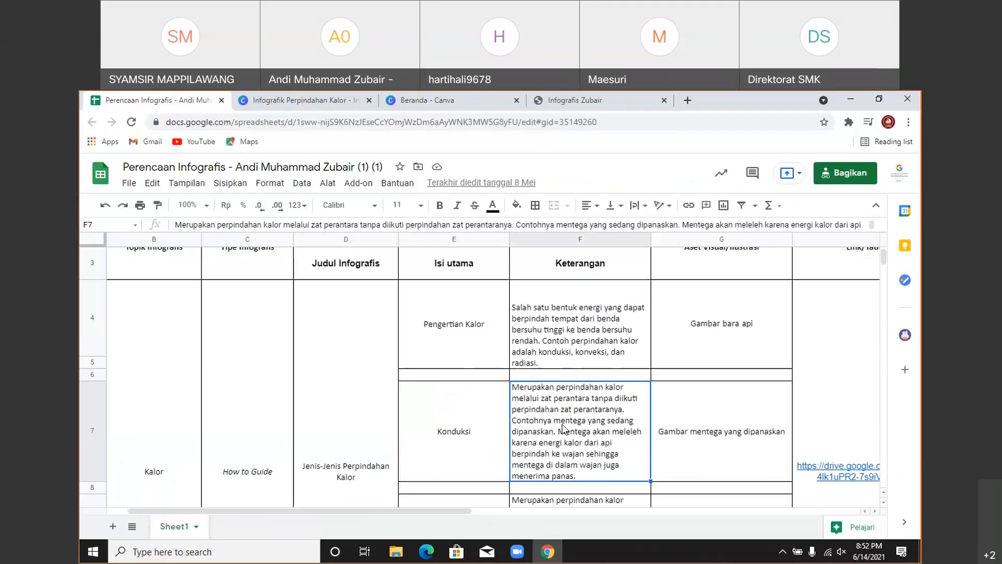
double_click(562, 427)
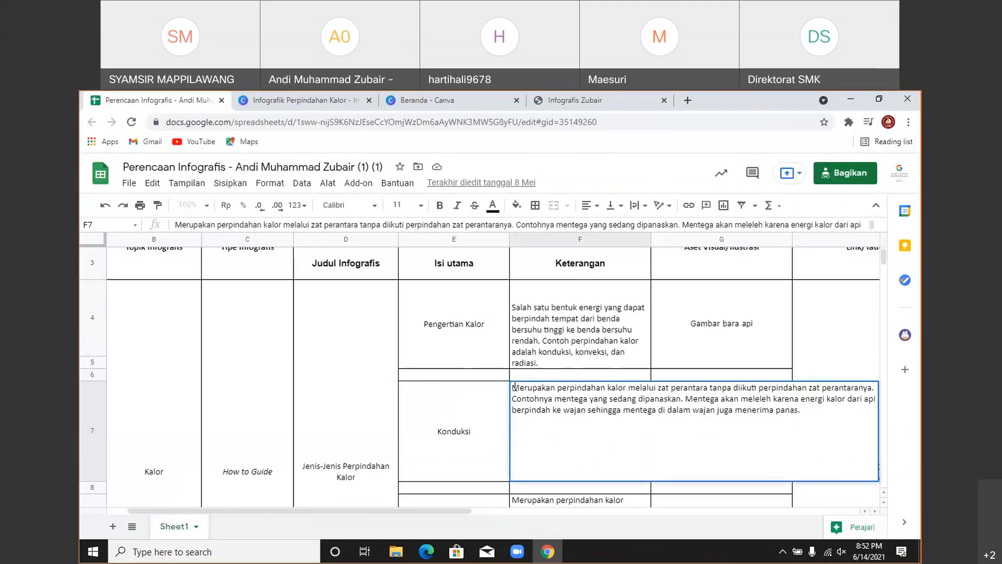
left_click_drag(513, 386, 819, 410)
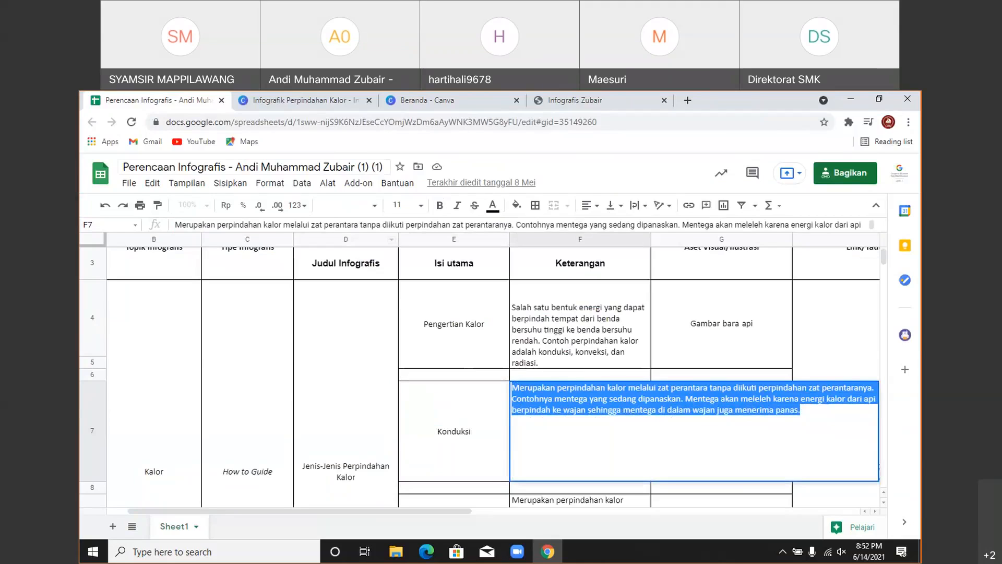
left_click(305, 100)
scroll(439, 261, "down", 3)
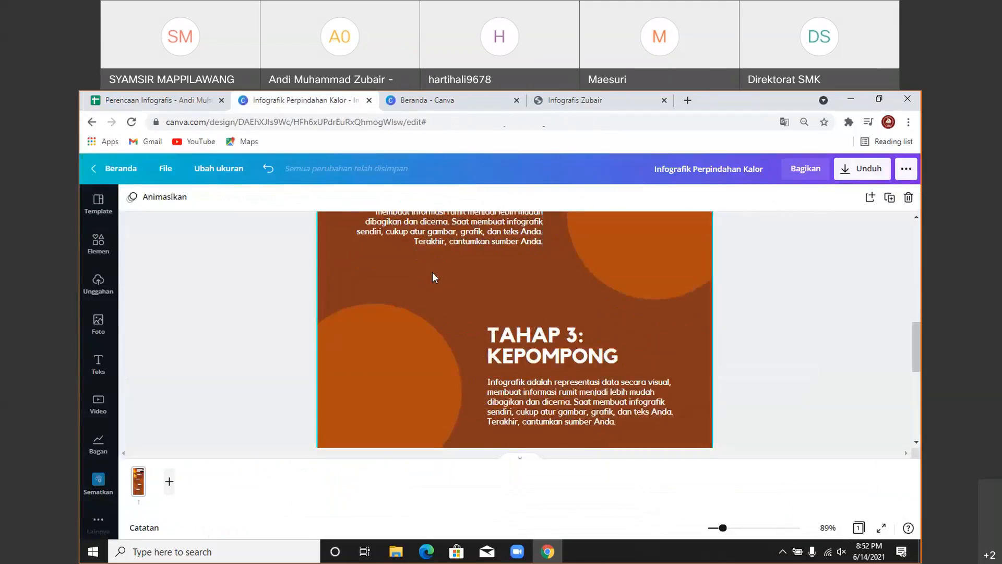
- Replace the placeholder paragraph under KONDUKSI with the conduction description
scroll(469, 339, "up", 2)
left_click(468, 339)
double_click(470, 339)
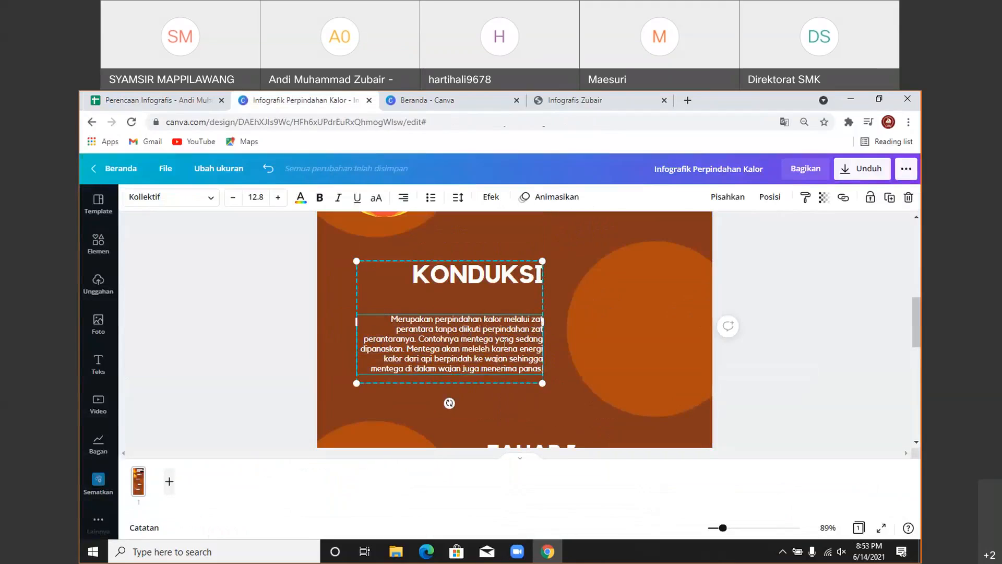
- Set the KONDUKSI paragraph's font size to 15.8, matching the Pengertian Kalor text
scroll(504, 344, "up", 2)
left_click(505, 294)
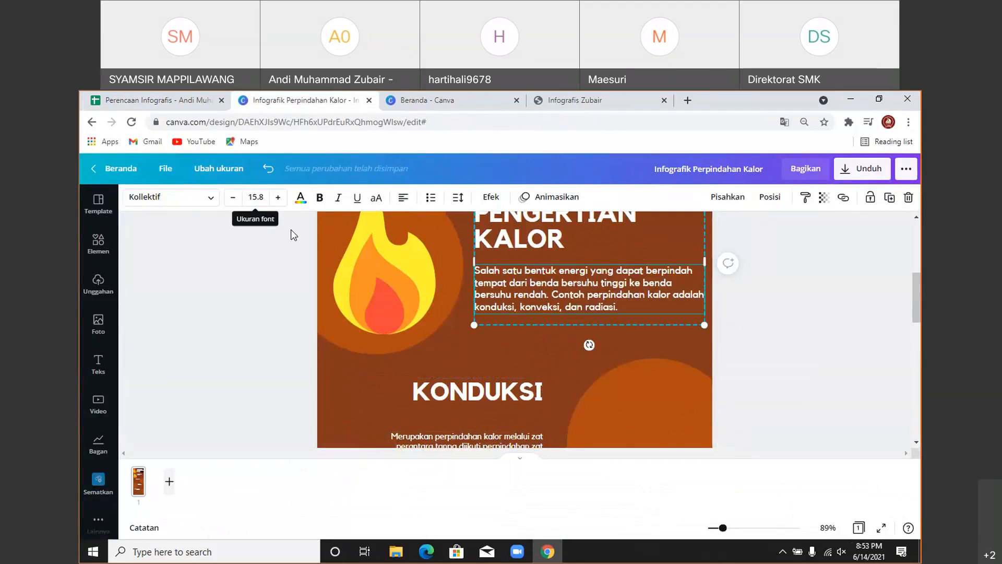
scroll(290, 230, "down", 3)
left_click(403, 283)
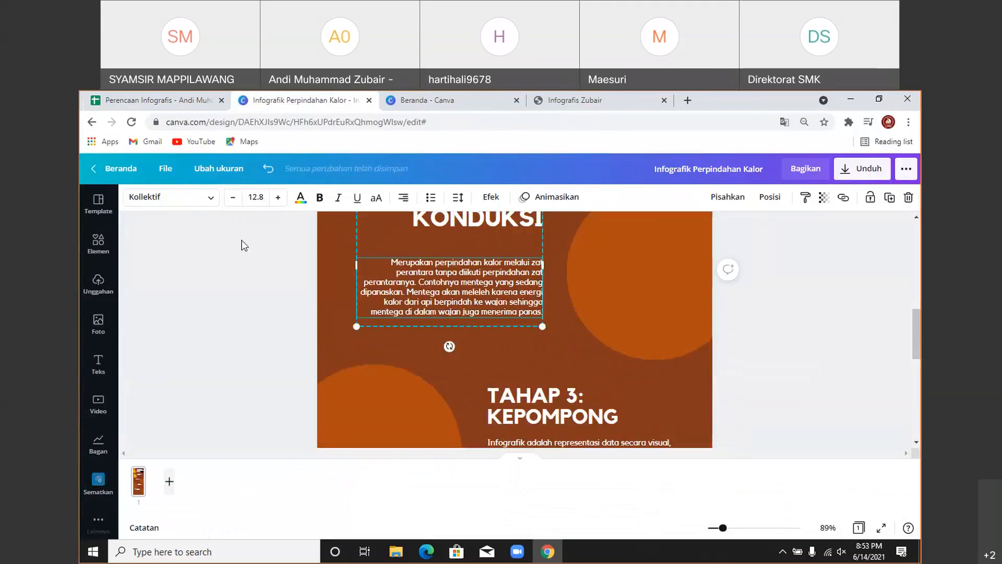
left_click_drag(248, 198, 257, 199)
type("15")
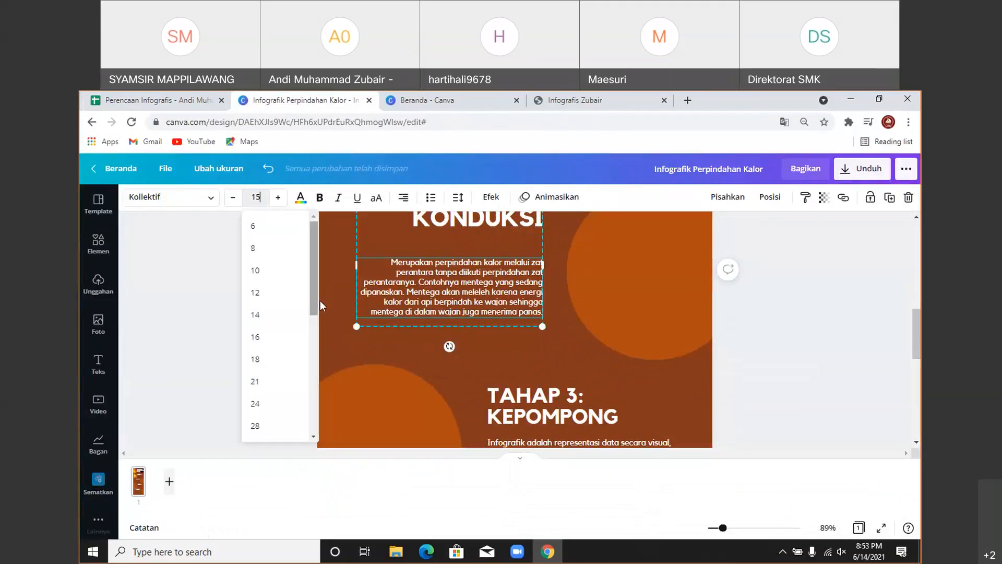
type(".8")
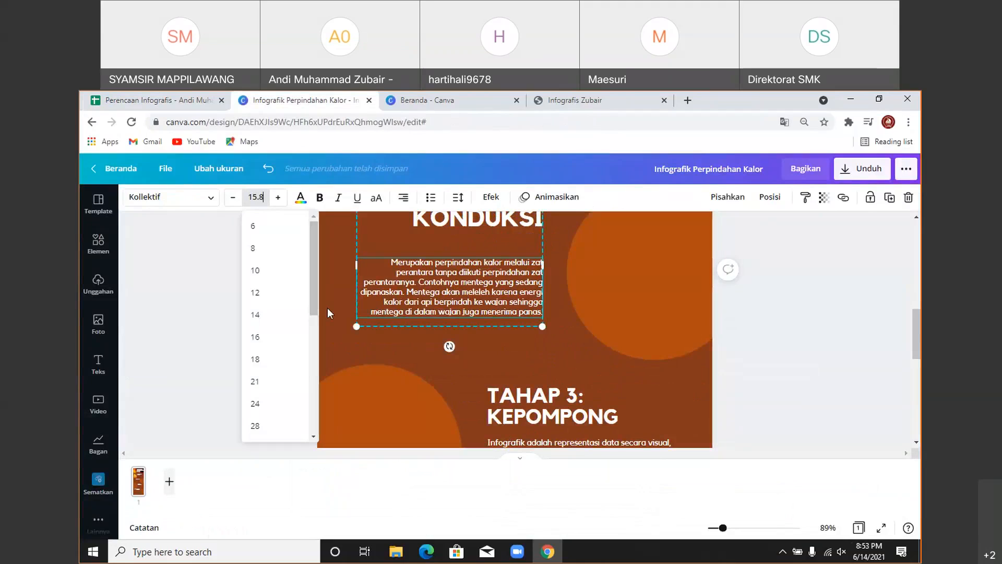
key("Return")
- Nudge the KONDUKSI text box slightly upward into place
left_click(821, 351)
scroll(655, 371, "up", 2)
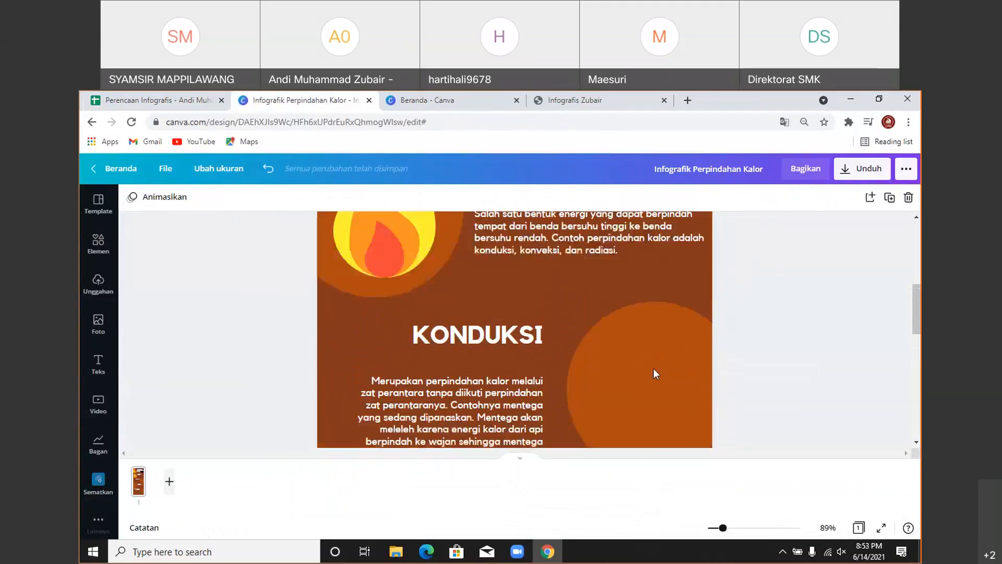
left_click_drag(461, 398, 459, 391)
left_click(788, 346)
scroll(788, 347, "down", 2)
scroll(788, 346, "up", 2)
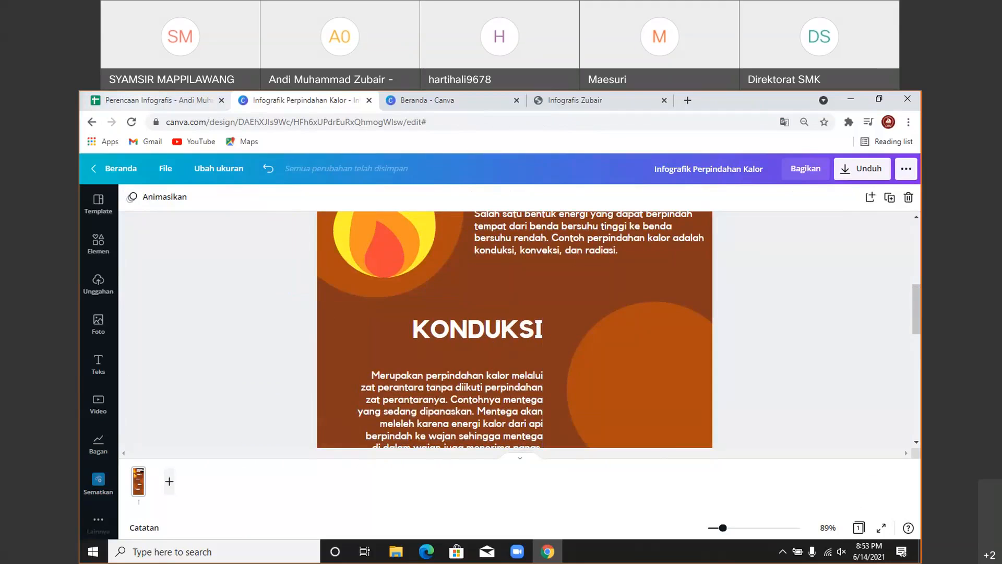
key("ctrl+shift+Tab")
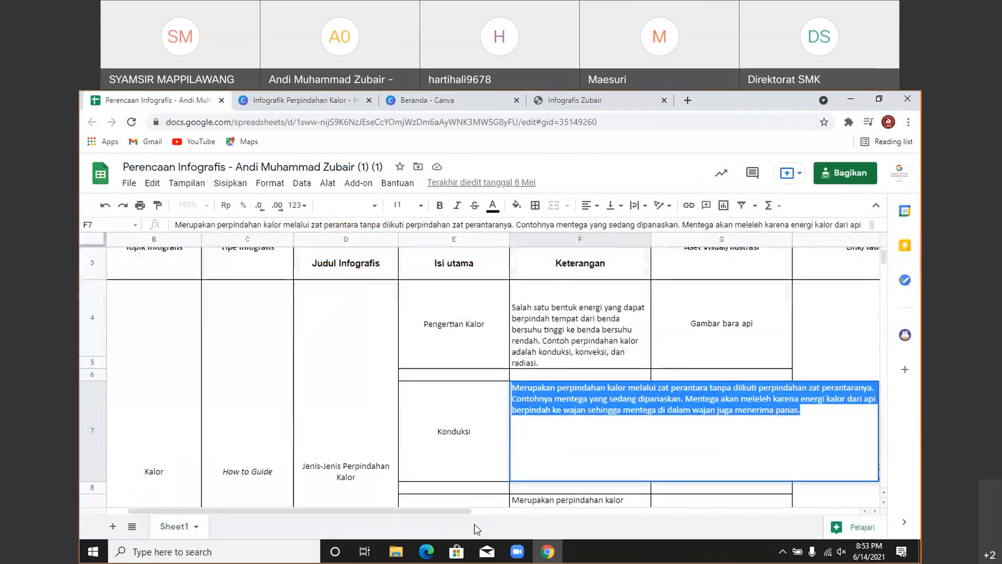
- Leave cell F7 unchanged and move the selection to the Pengertian Kalor cell F4:F5
left_click_drag(467, 514, 540, 485)
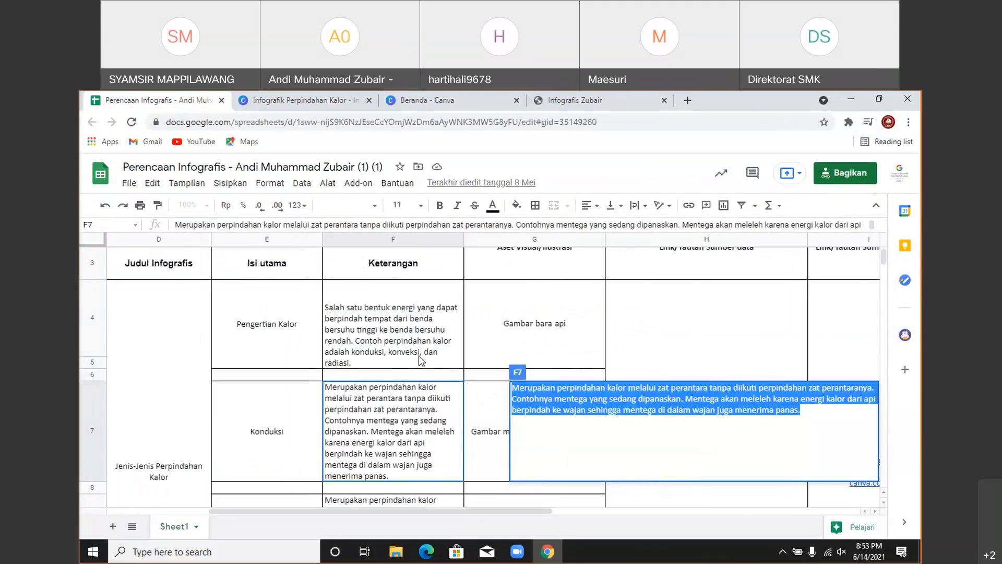
left_click(424, 360)
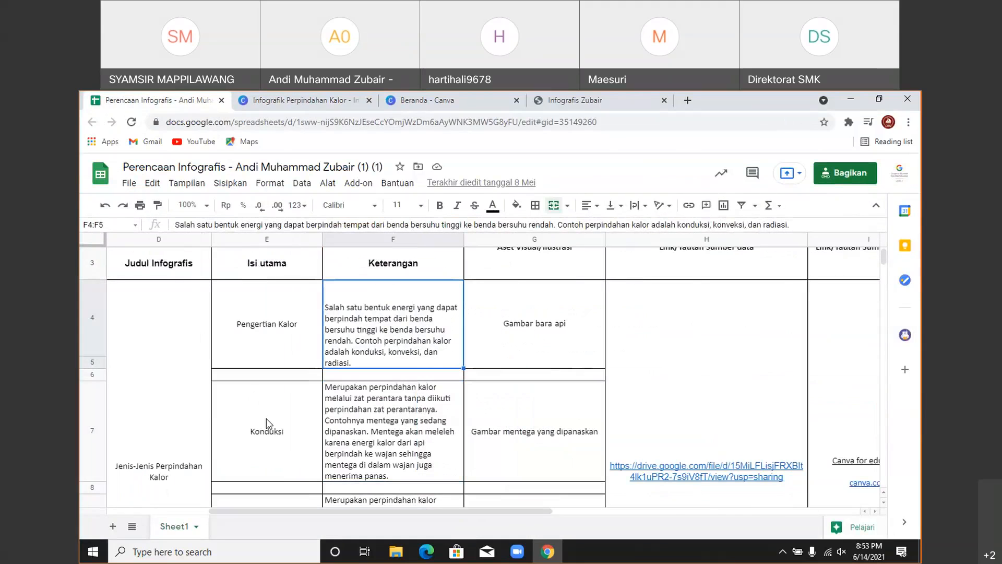
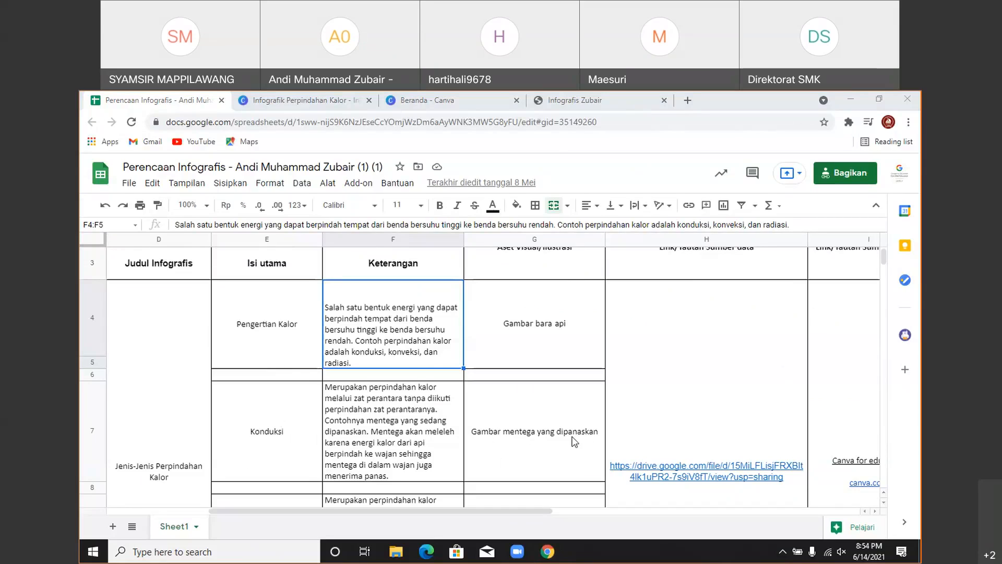
- Read cell G7's planned visual for Konduksi: 'Gambar mentega yang dipanaskan'
left_click(529, 436)
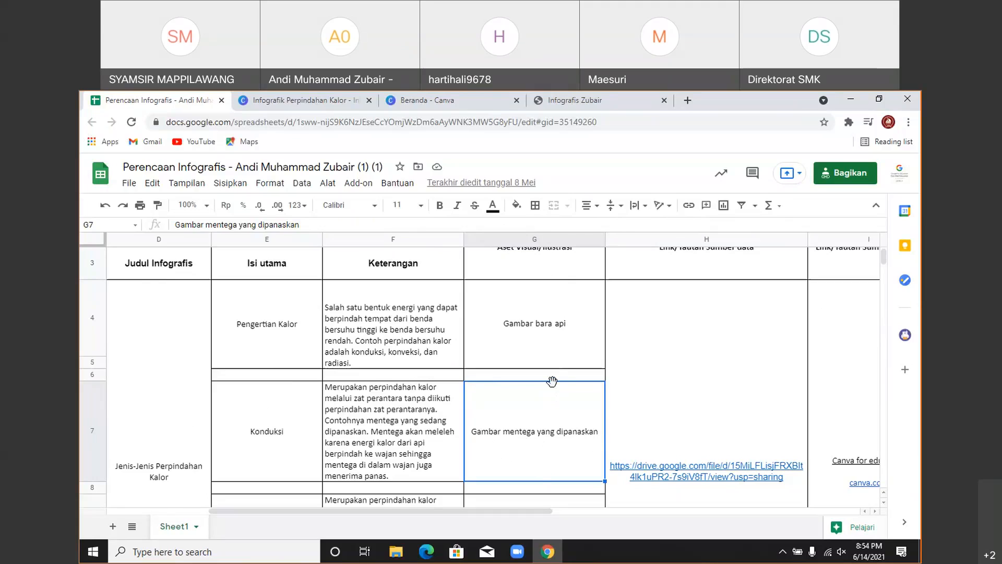
- Search Canva's Elements for 'wajan' graphics
left_click(300, 99)
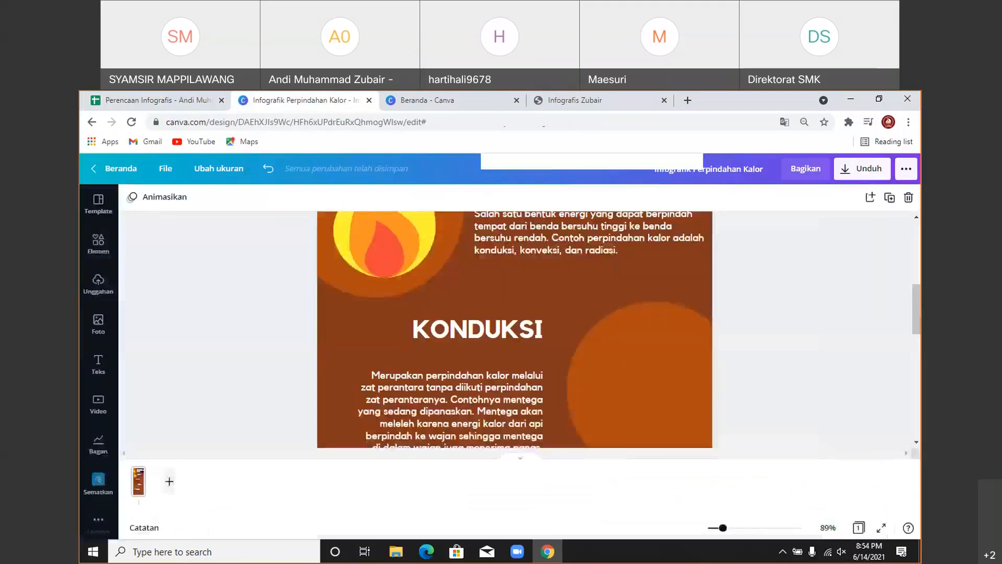
left_click(98, 246)
left_click(181, 206)
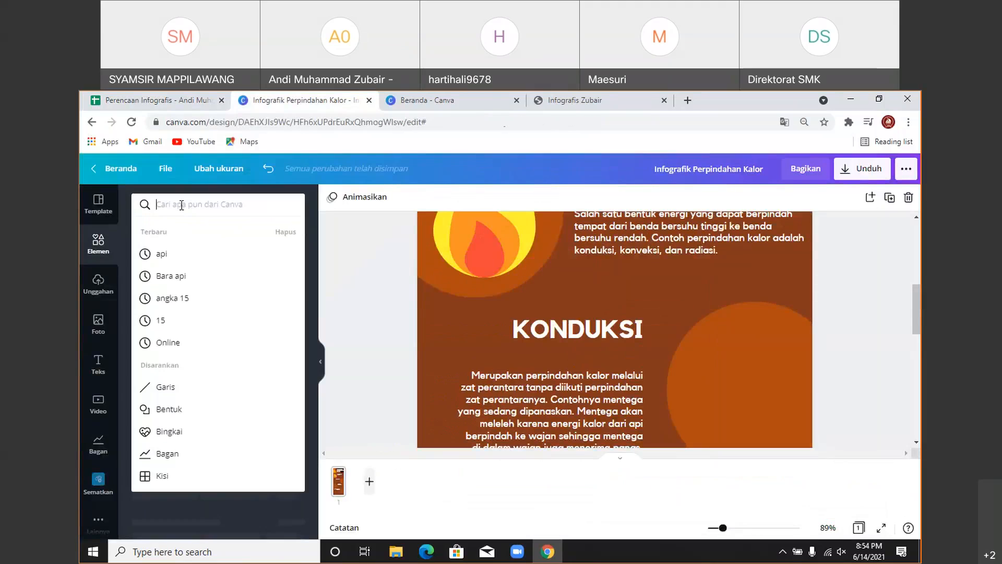
type("wa")
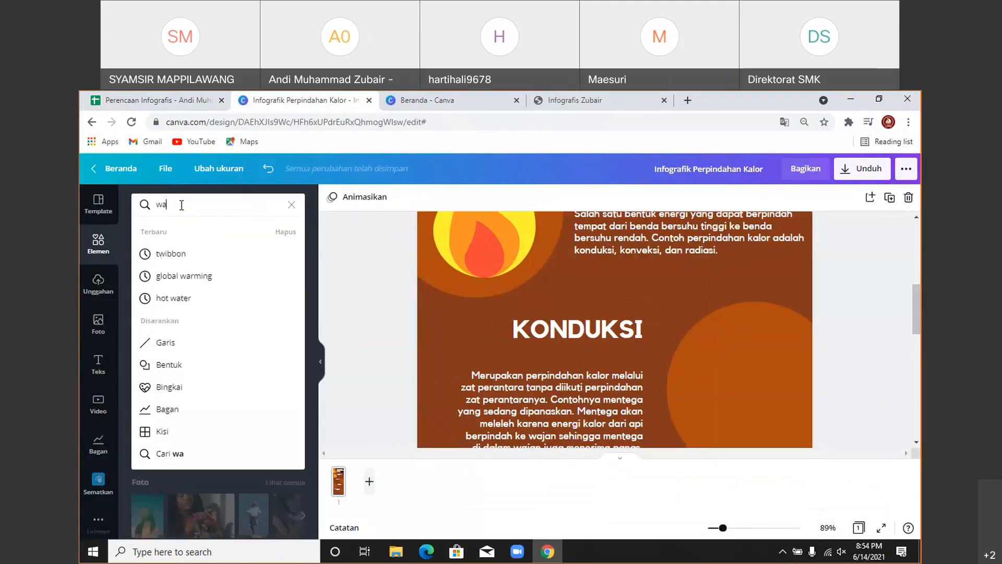
type("jan")
key("Return")
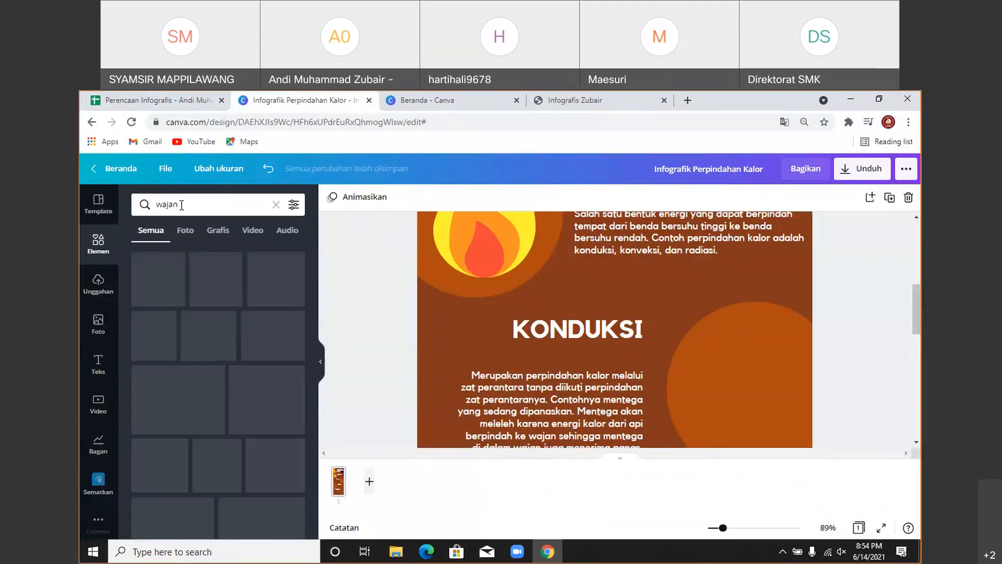
left_click(228, 235)
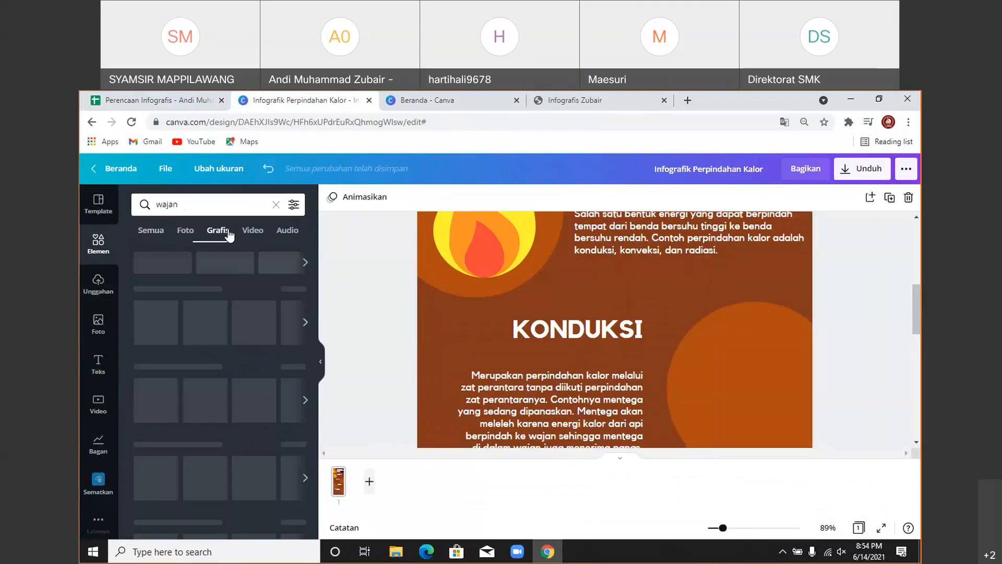
scroll(220, 378, "down", 3)
scroll(221, 378, "down", 5)
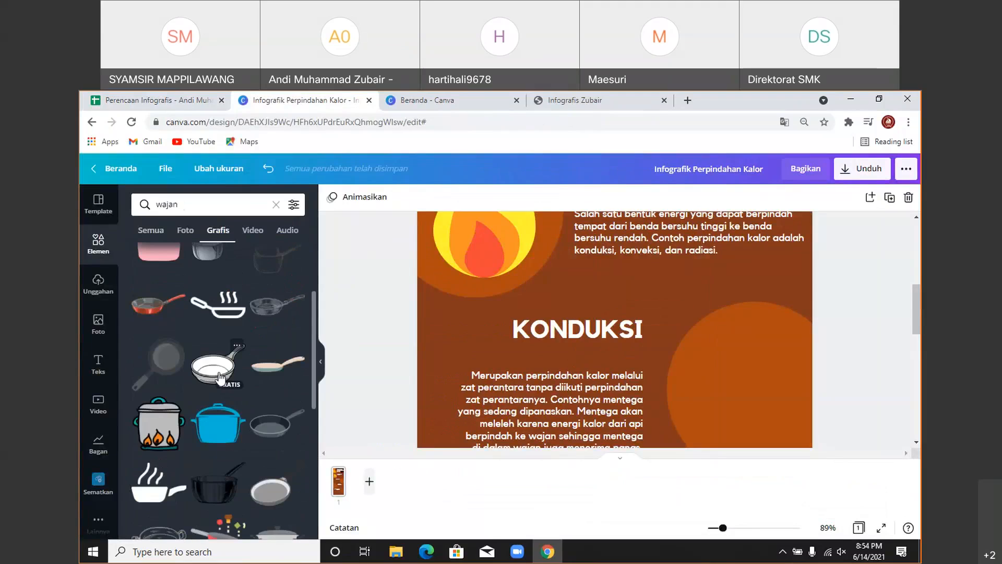
scroll(218, 377, "down", 6)
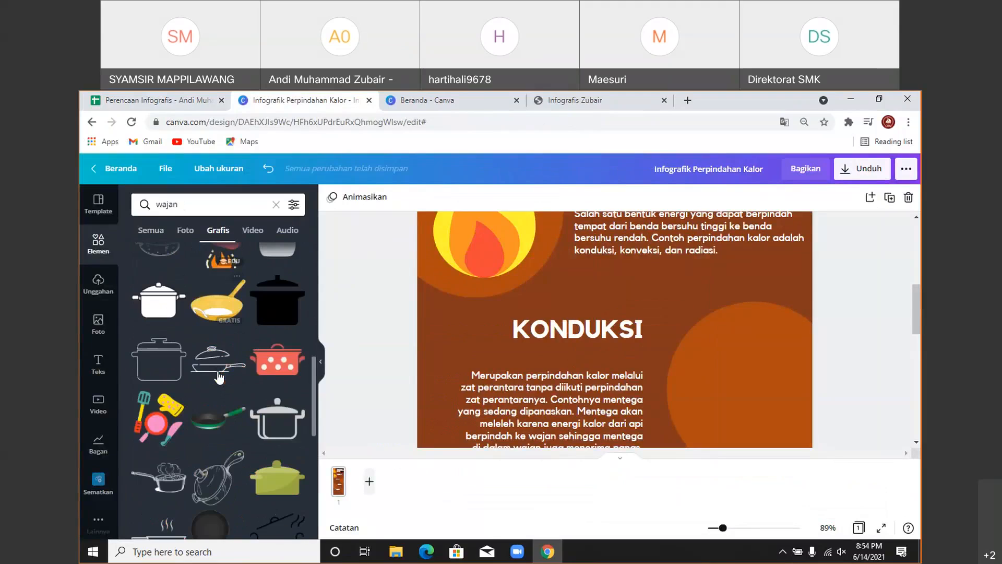
scroll(218, 377, "down", 3)
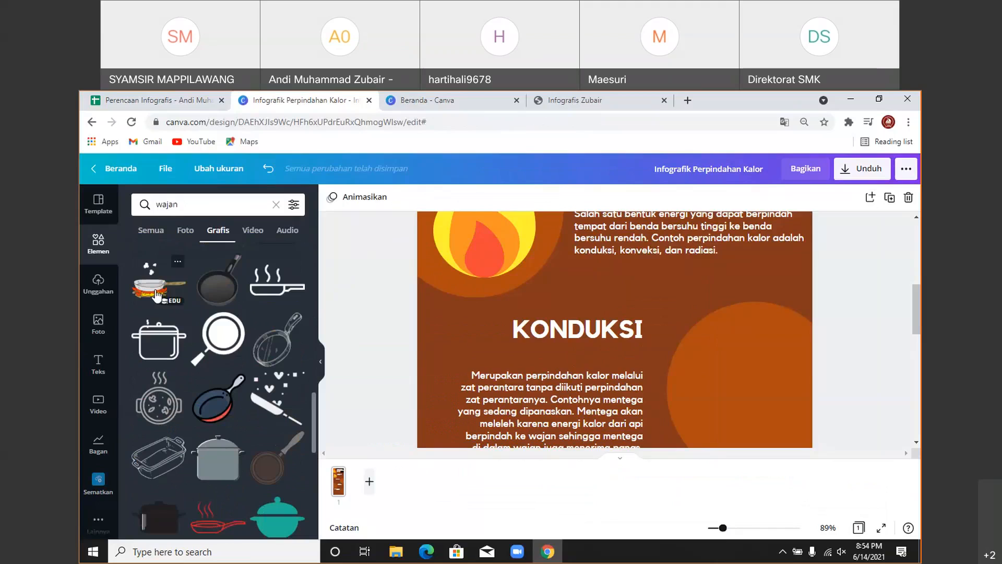
- Add the pan-on-fire graphic and position it beside the KONDUKSI text
left_click(183, 298)
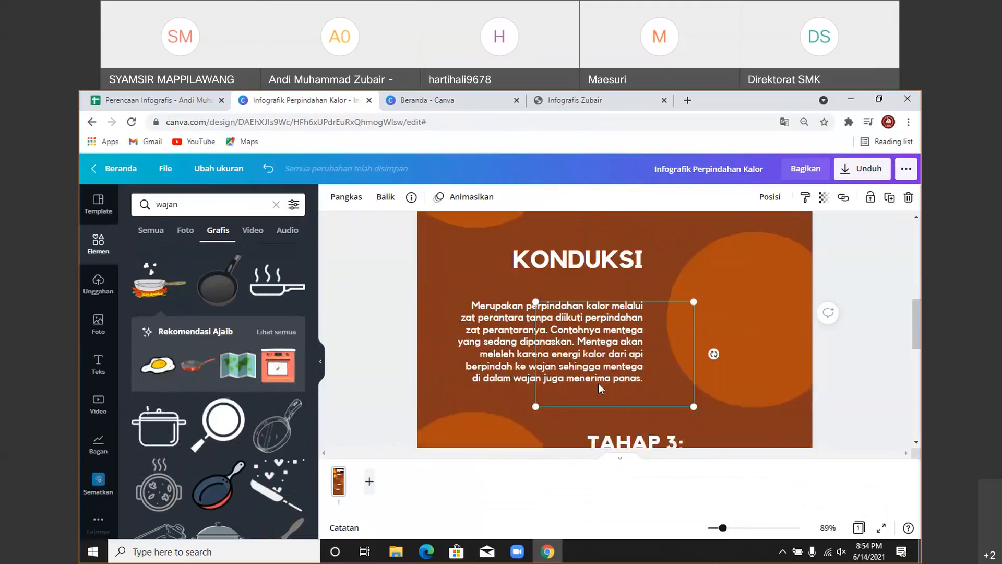
left_click_drag(598, 383, 777, 302)
scroll(725, 317, "up", 5)
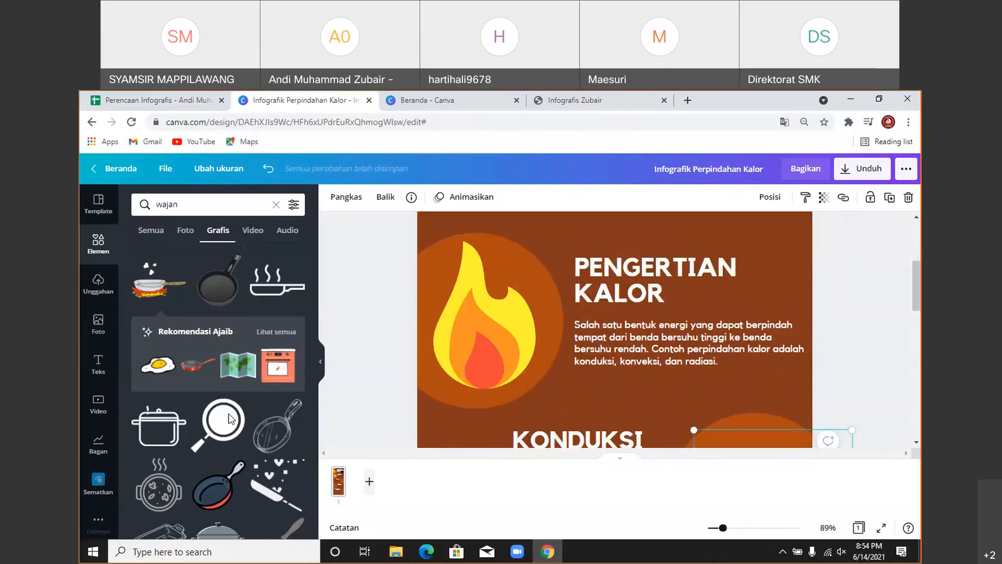
scroll(913, 423, "down", 1)
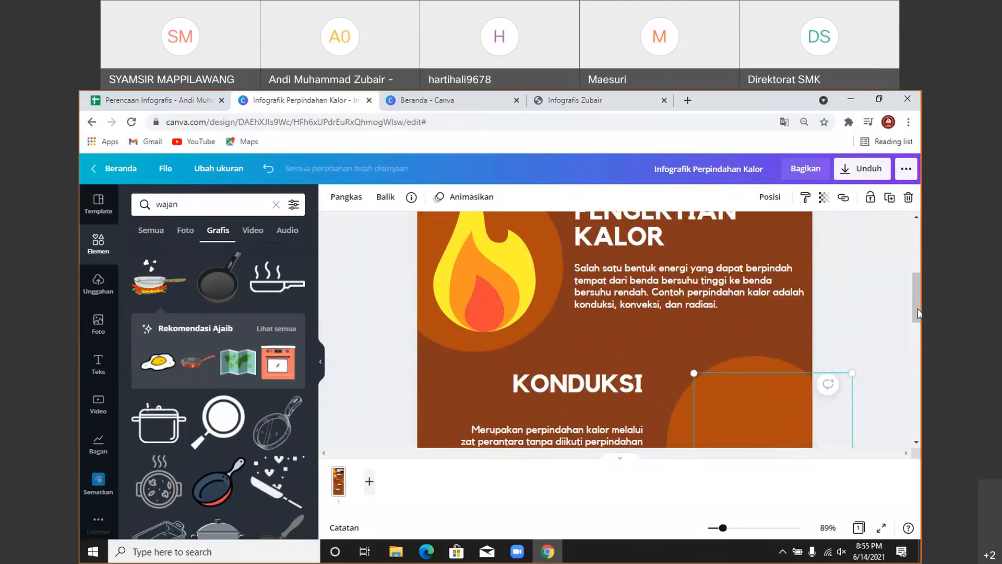
scroll(916, 308, "down", 1)
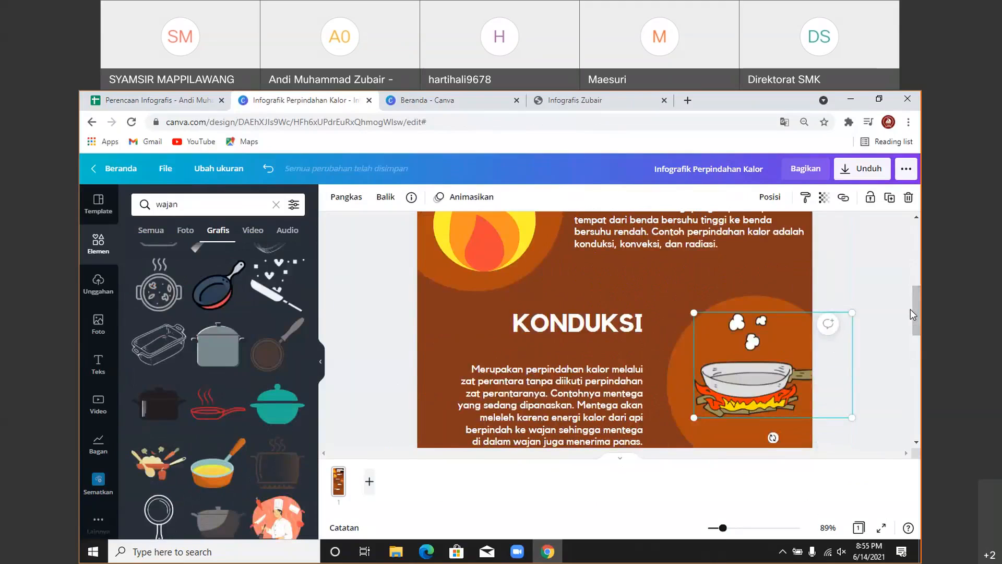
scroll(172, 347, "down", 4)
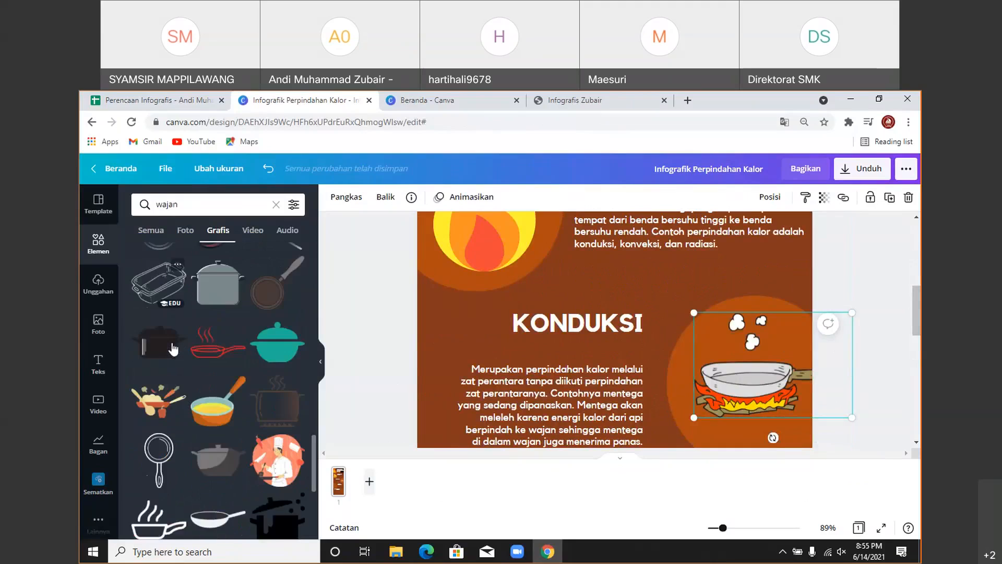
scroll(176, 349, "down", 4)
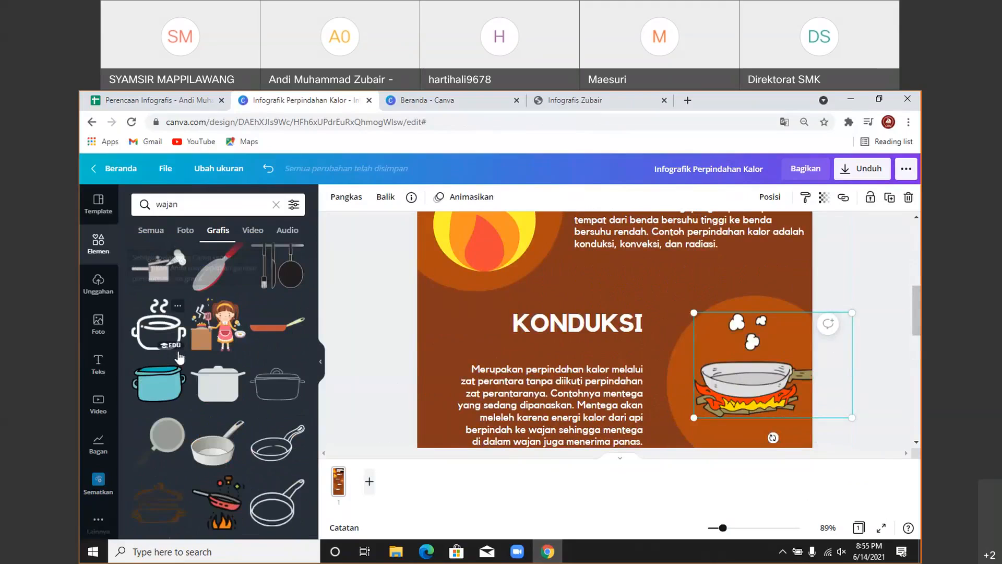
scroll(179, 358, "down", 4)
scroll(179, 358, "down", 5)
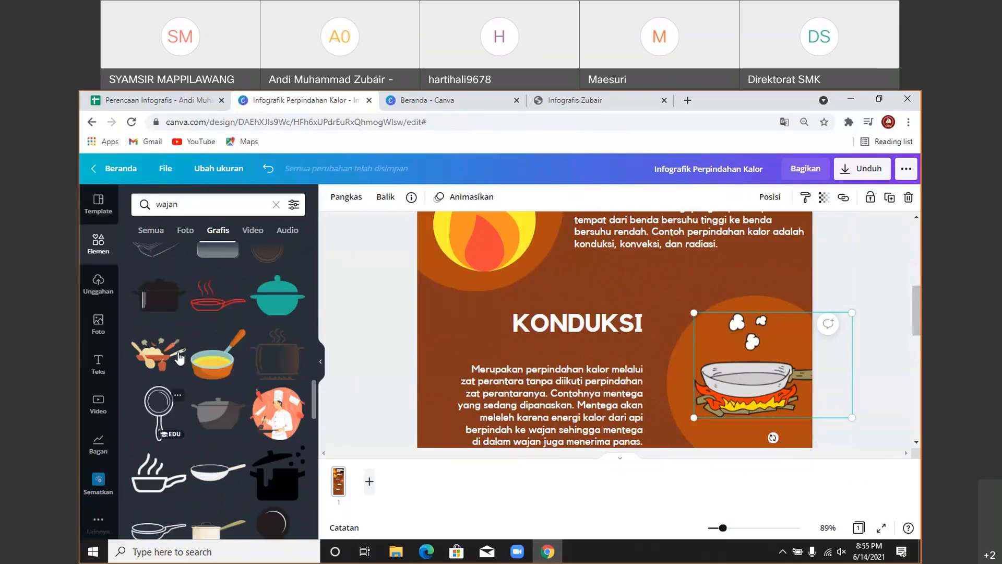
scroll(179, 352, "up", 10)
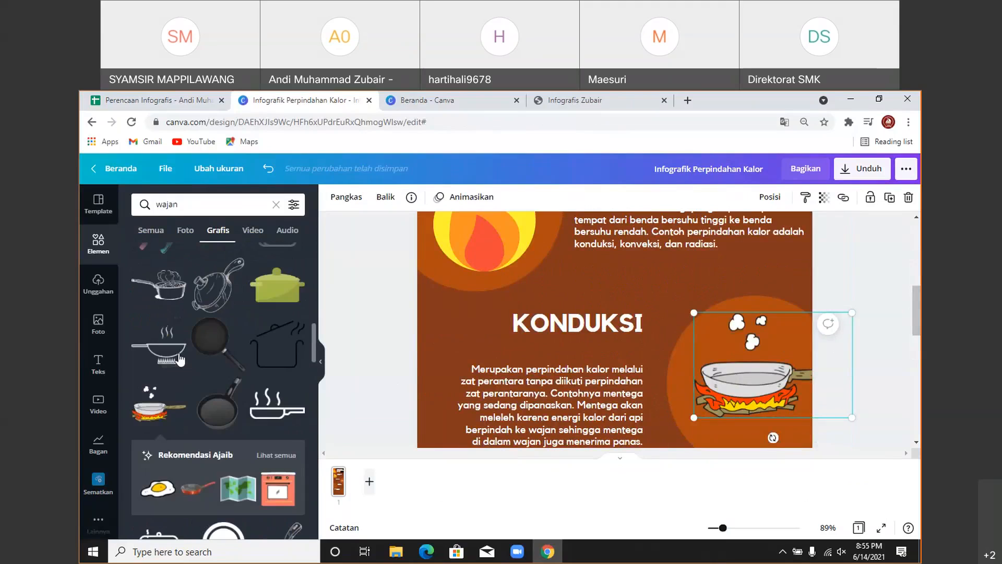
scroll(180, 353, "up", 2)
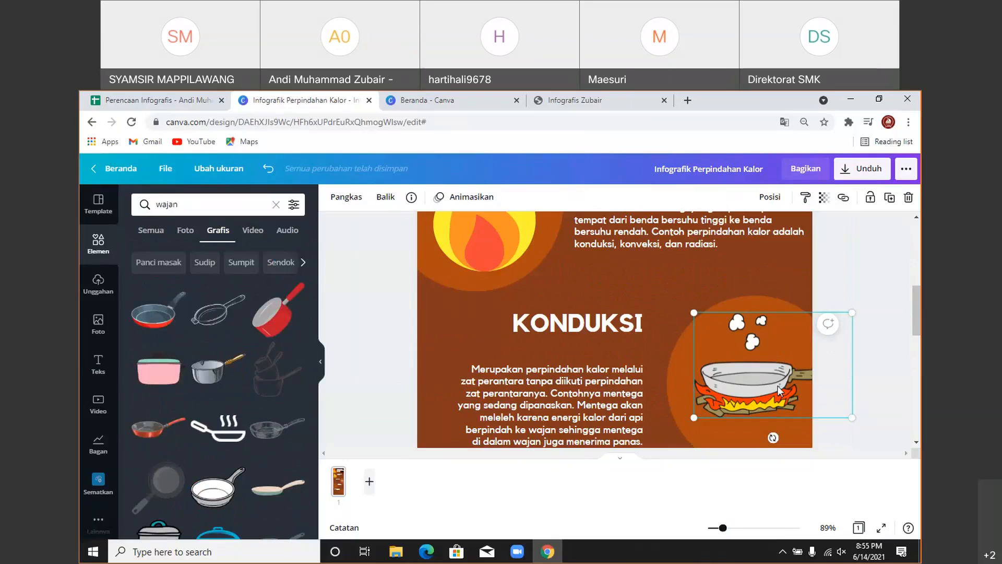
left_click_drag(775, 374, 742, 382)
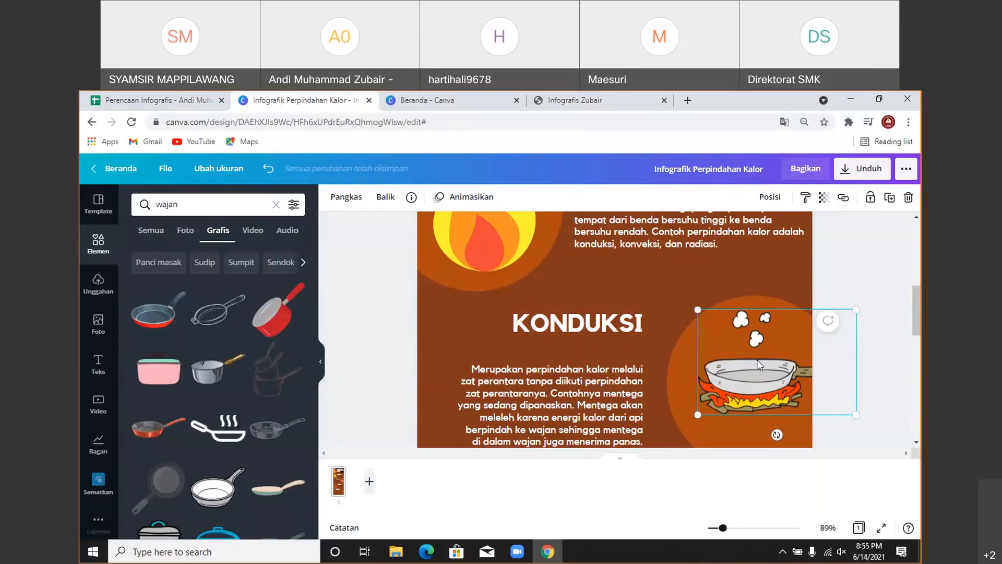
- Replace the pan-on-fire graphic with a red frying pan right of the Konduksi paragraph
key("Delete")
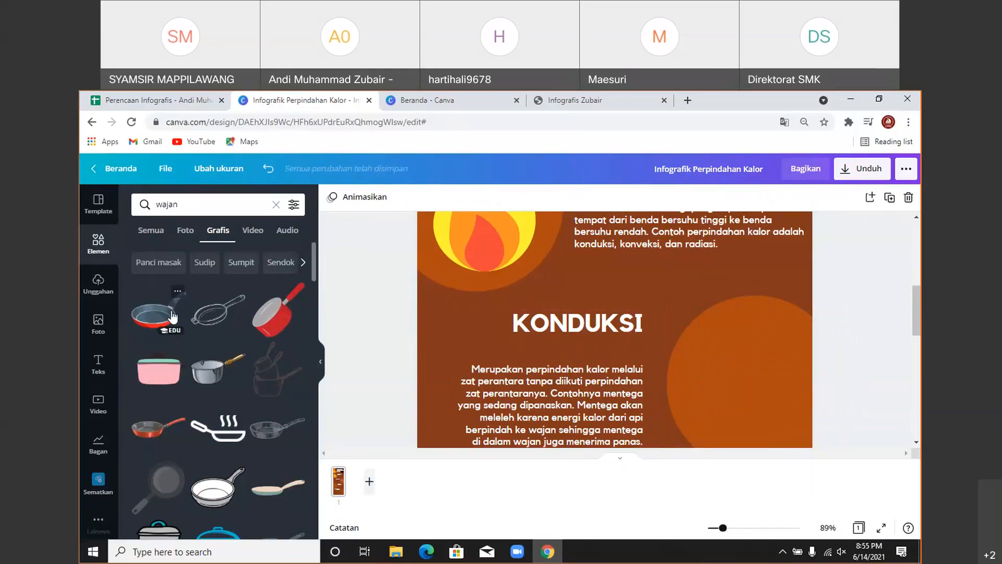
left_click(157, 311)
left_click_drag(671, 405, 762, 363)
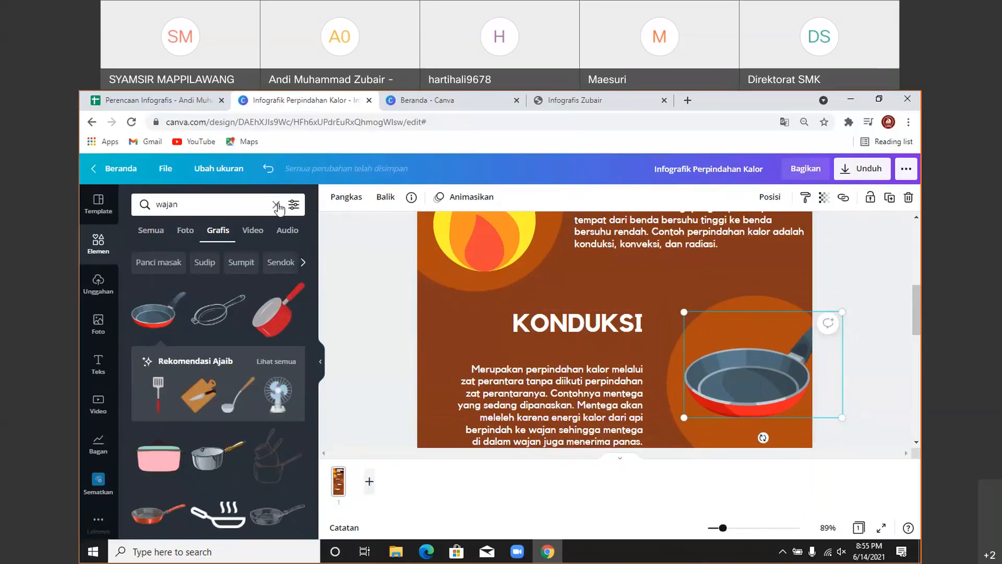
- Search Canva's graphics for 'mentega'
left_click(276, 206)
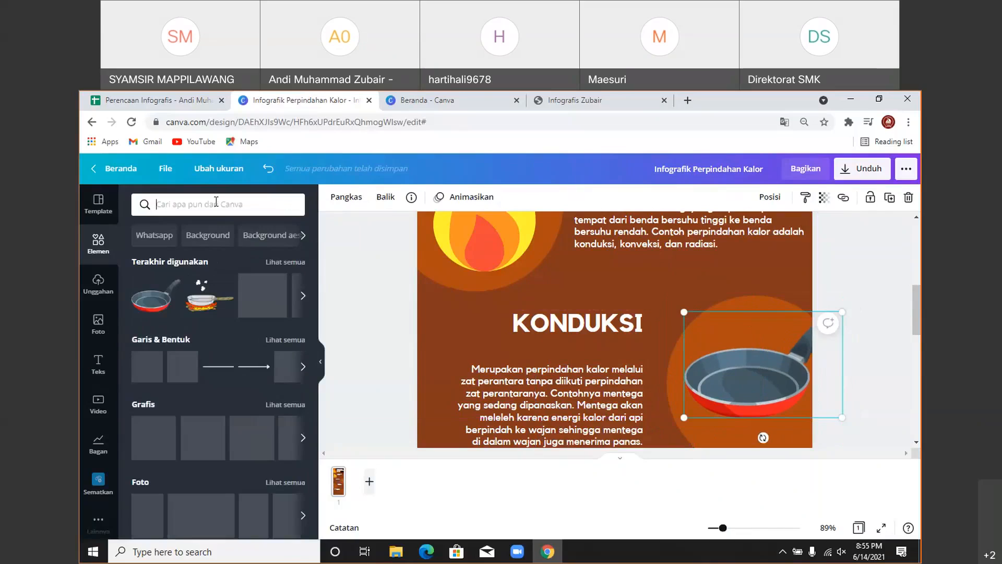
type("met")
key("BackSpace")
type("ntega")
key("Return")
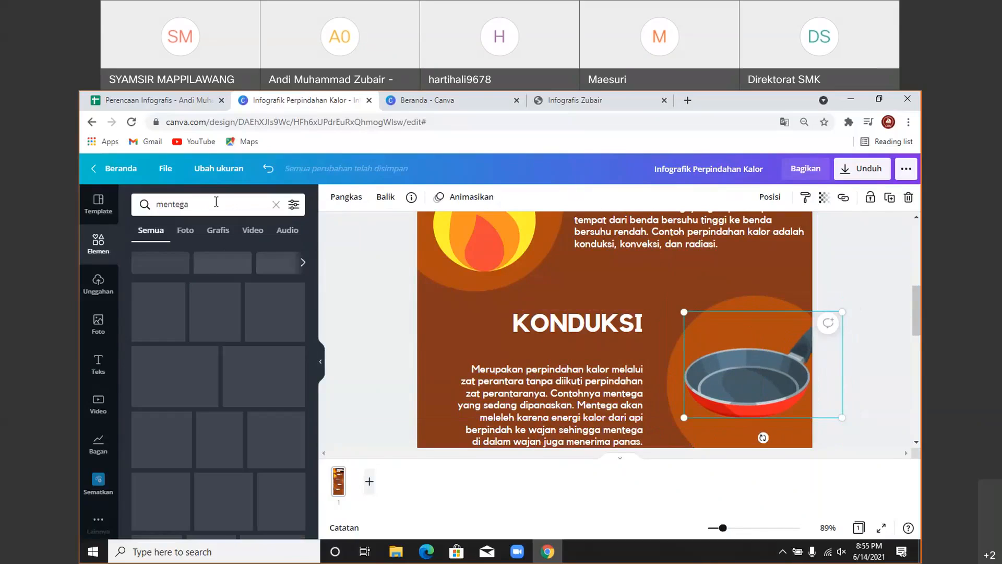
left_click(218, 230)
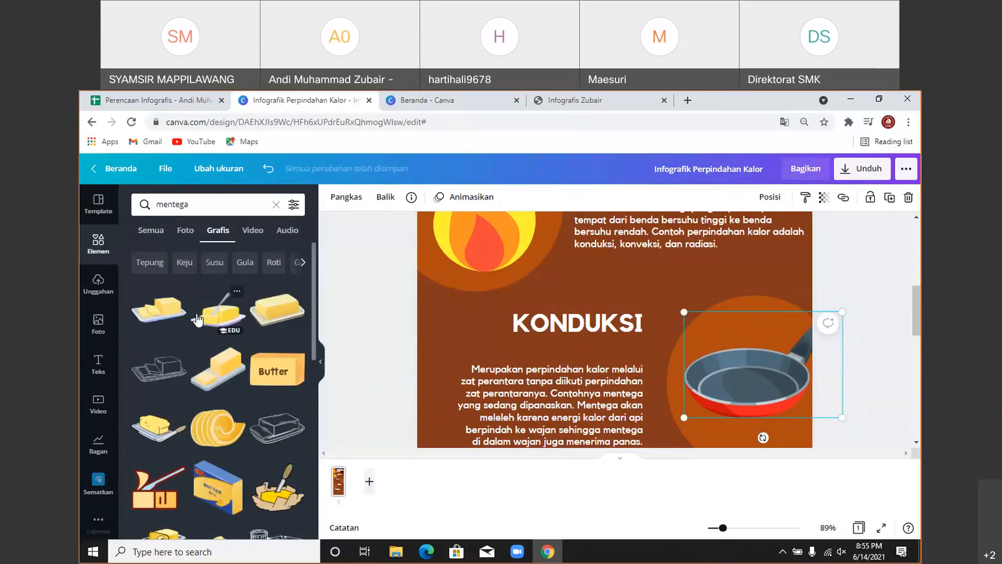
scroll(197, 319, "down", 3)
scroll(197, 319, "down", 3)
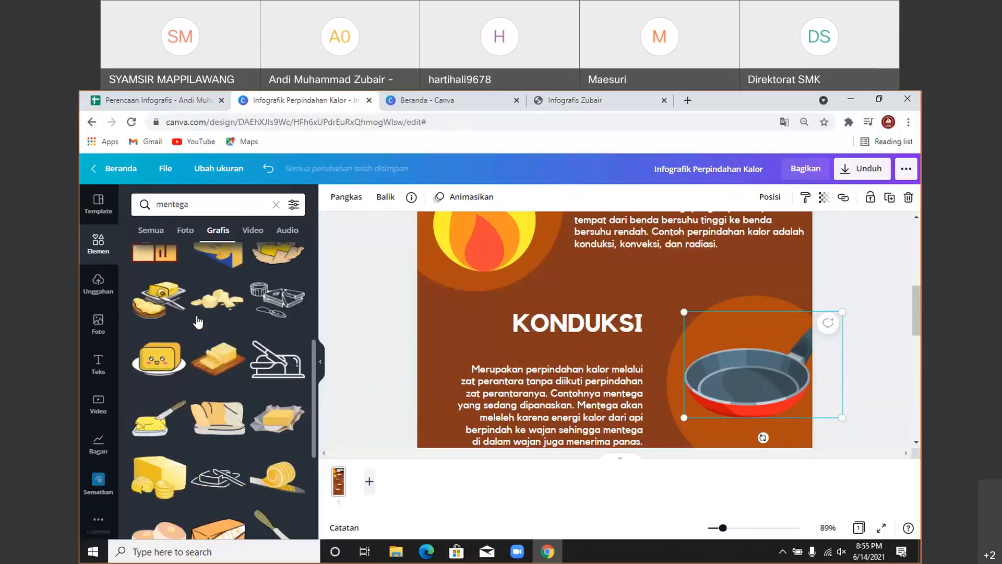
scroll(198, 324, "down", 3)
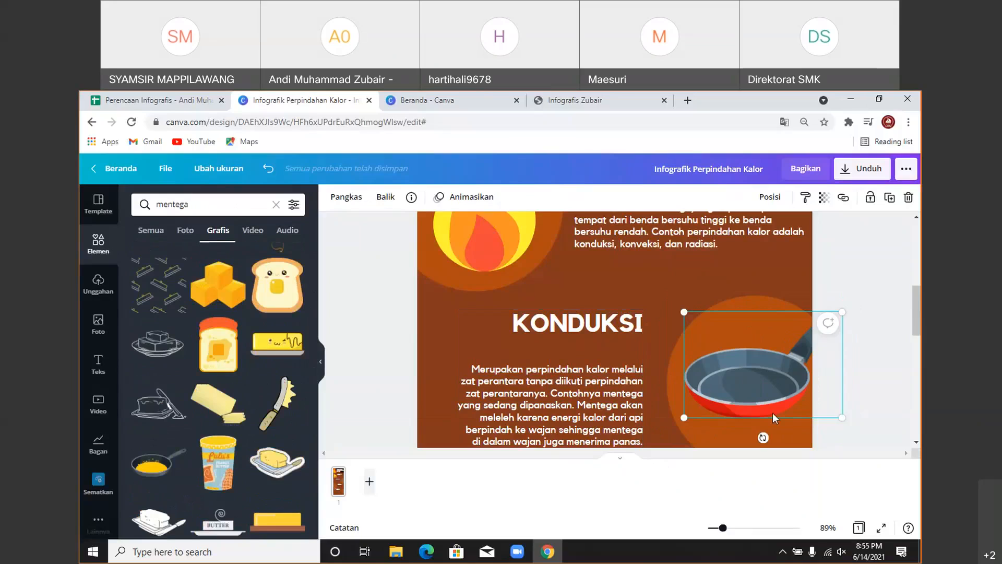
- Swap the red frying pan for a pan graphic placed right of the text
key("Delete")
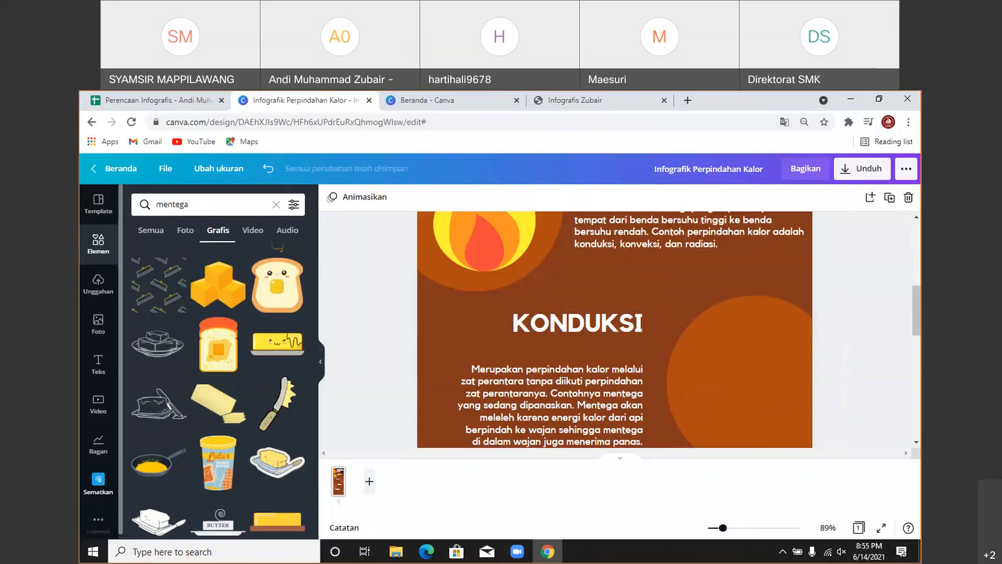
scroll(160, 476, "down", 1)
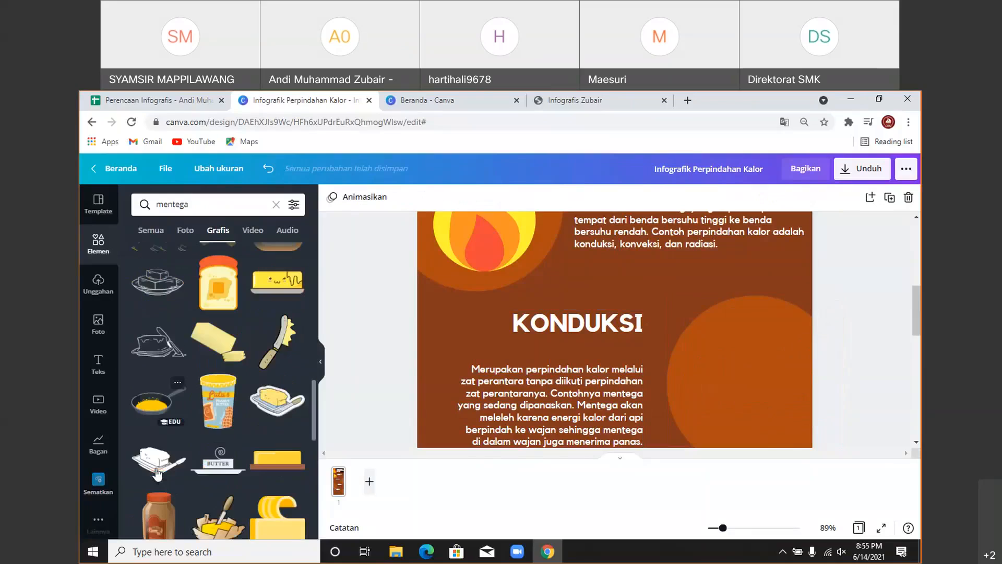
left_click_drag(145, 416, 759, 385)
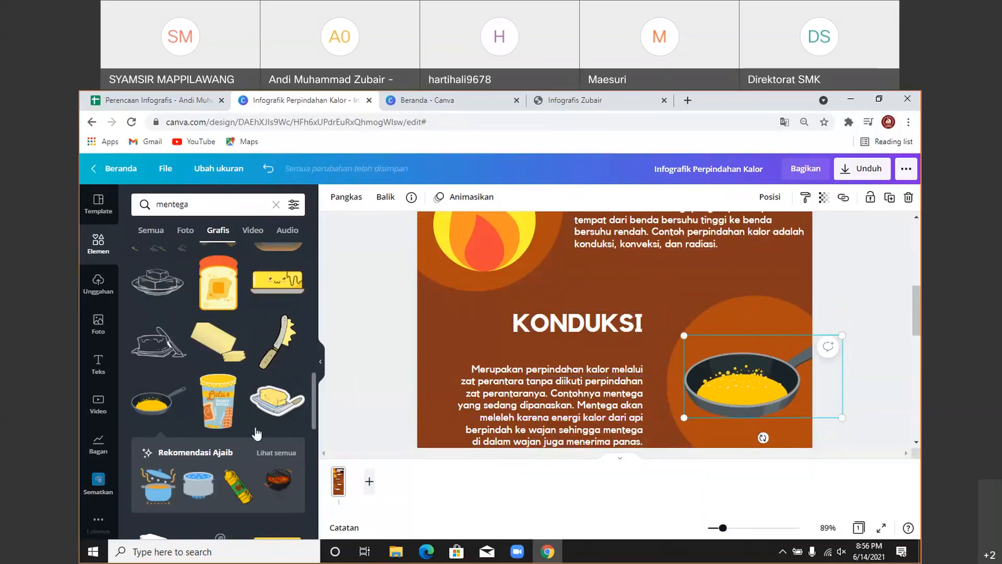
scroll(222, 398, "up", 2)
scroll(214, 338, "up", 1)
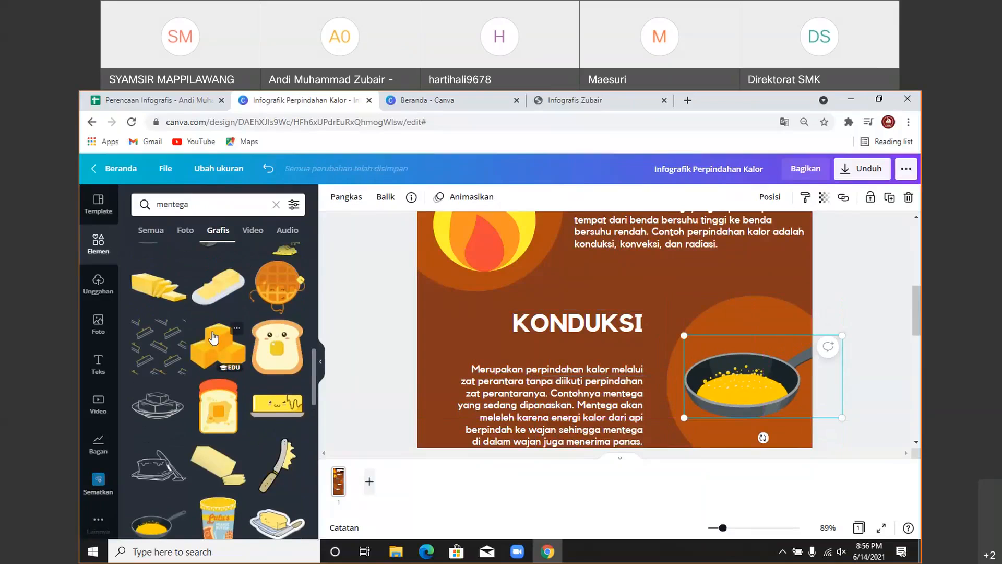
- Add the butter-cubes graphic, shrunk and moved down inside the frying pan
left_click(214, 338)
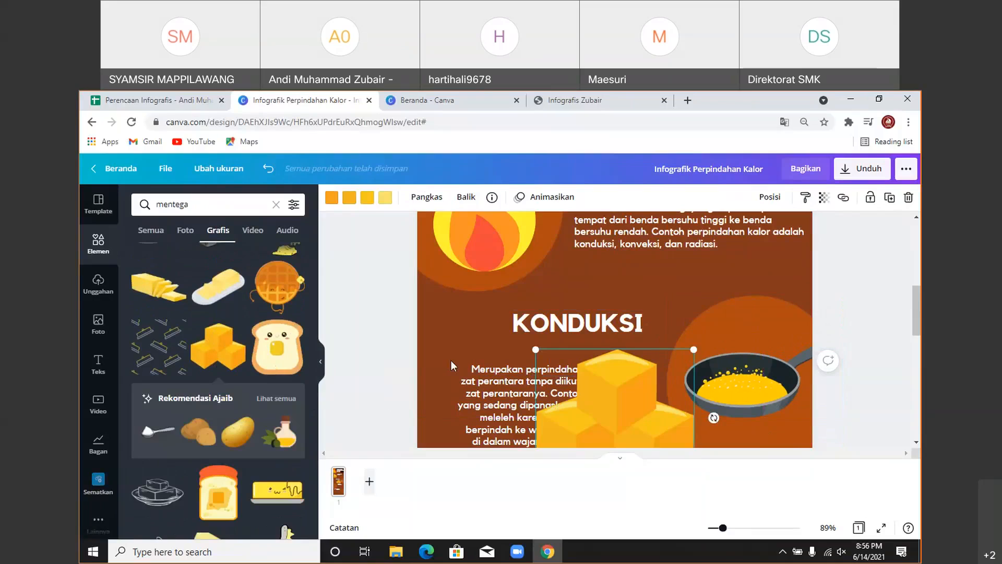
scroll(451, 360, "down", 2)
left_click_drag(512, 343, 569, 298)
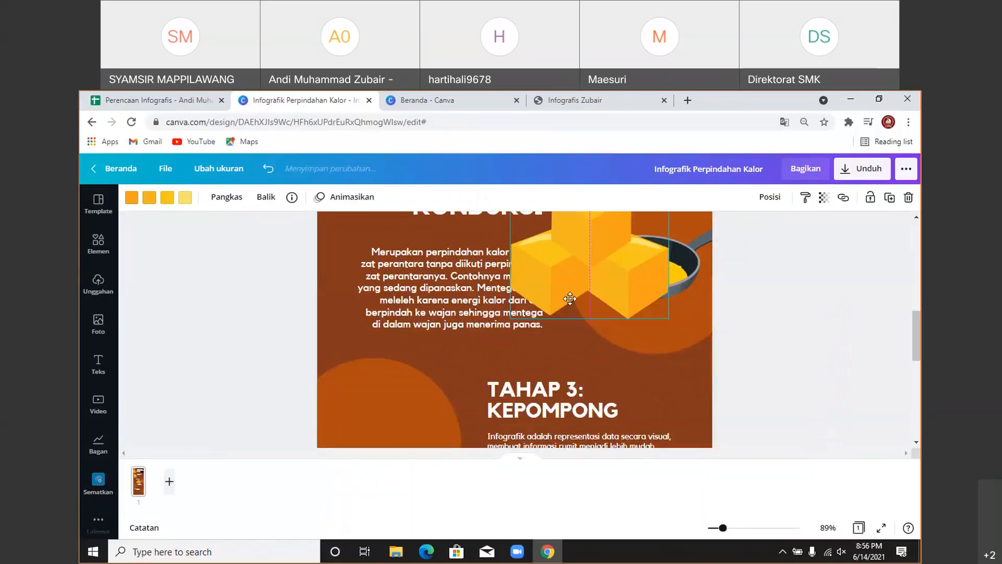
left_click_drag(510, 317, 591, 248)
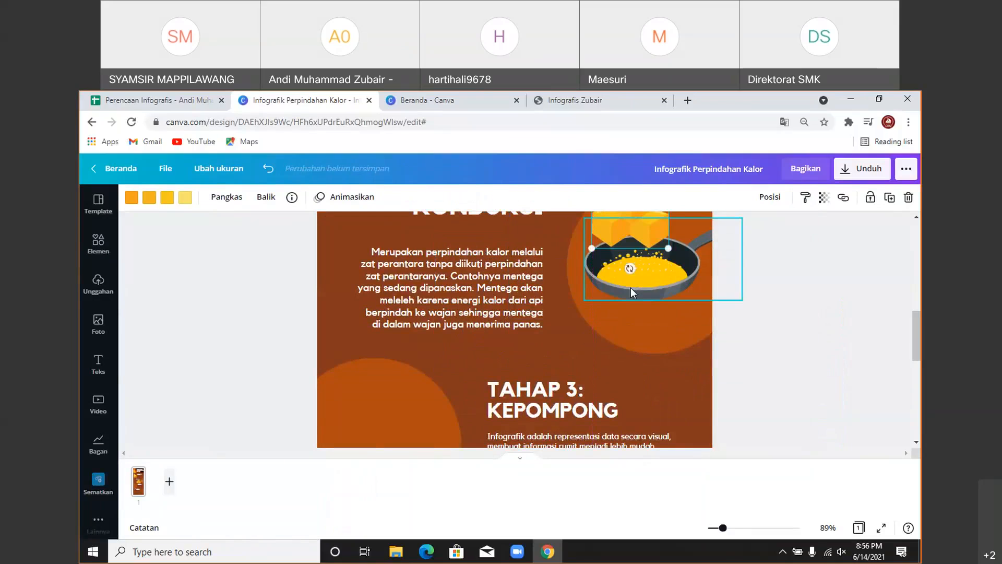
scroll(631, 287, "up", 2)
left_click_drag(637, 307, 651, 337)
left_click_drag(610, 398, 637, 374)
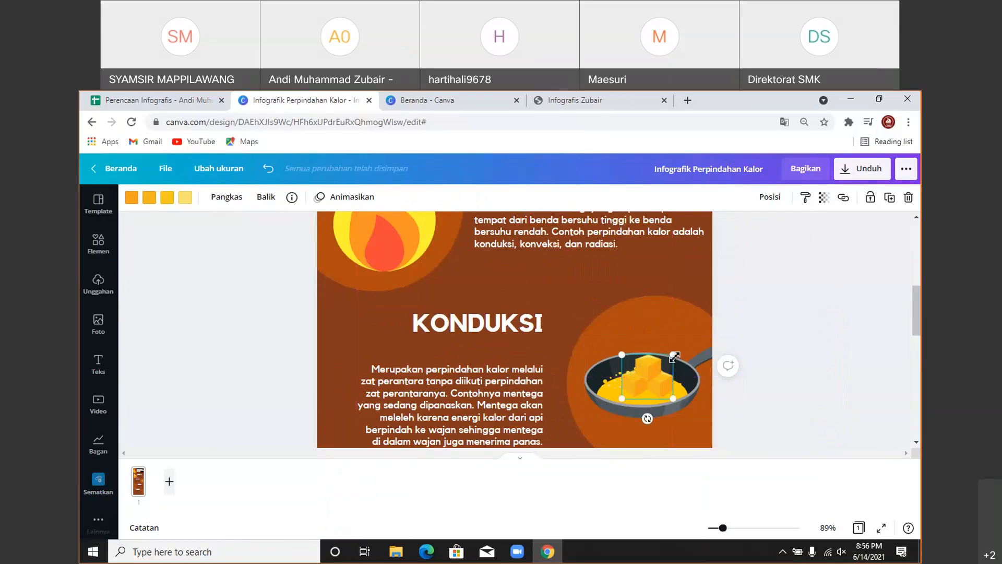
left_click(788, 303)
scroll(790, 311, "down", 1)
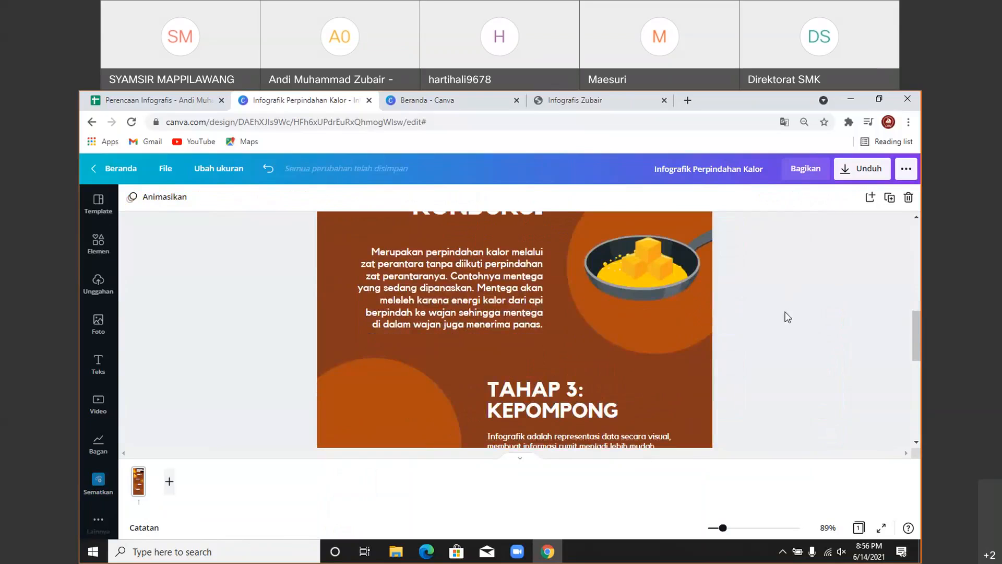
scroll(756, 331, "up", 3)
scroll(731, 326, "down", 3)
- Search Canva's graphics for 'kompor gas'
left_click(99, 246)
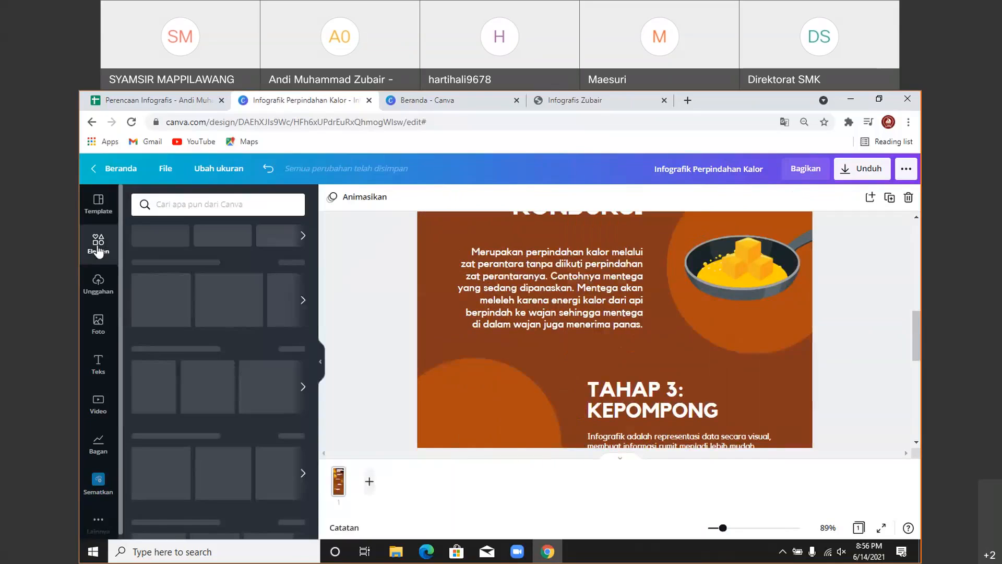
left_click(169, 201)
type("komp")
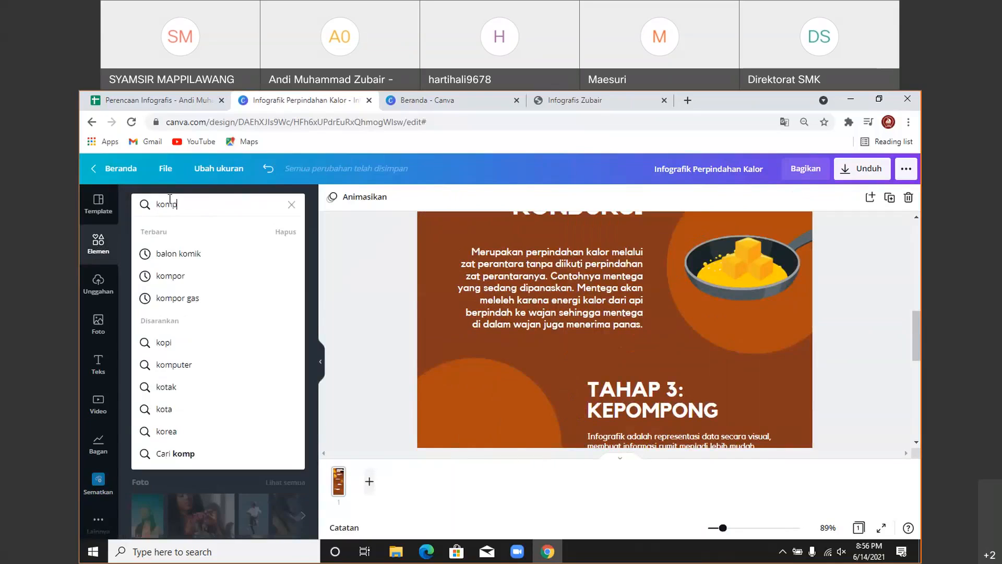
type("or gas")
key("Return")
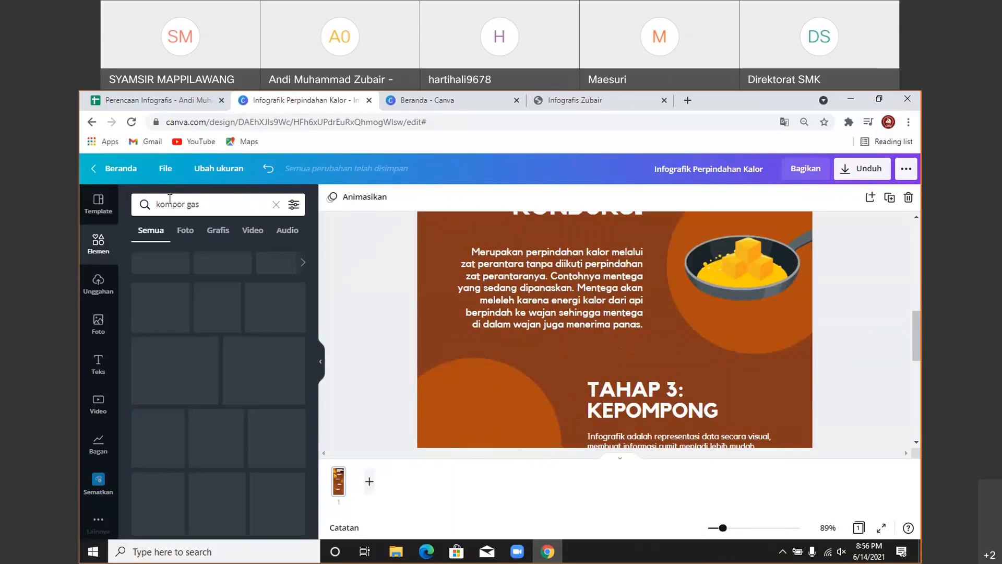
left_click(218, 230)
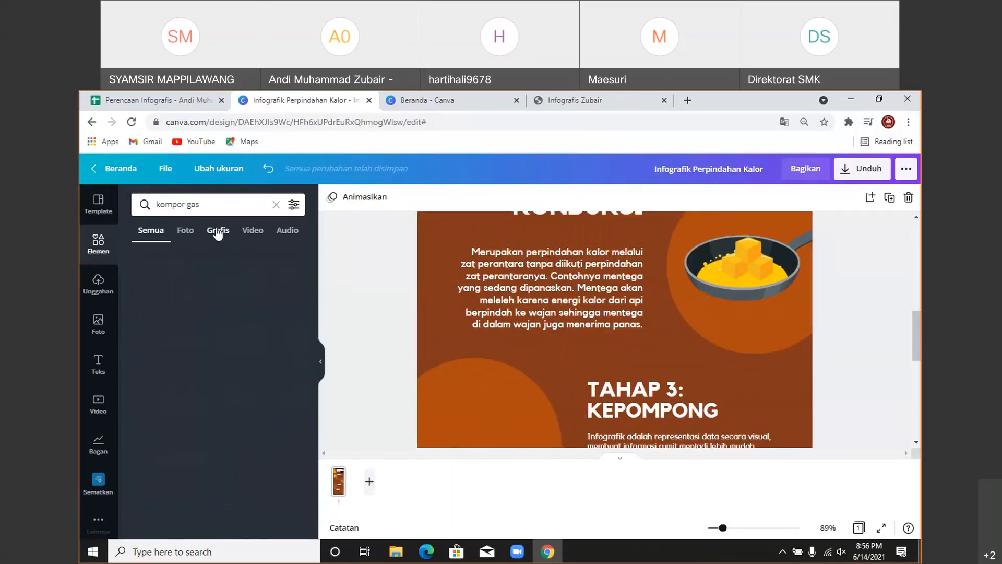
scroll(205, 362, "down", 4)
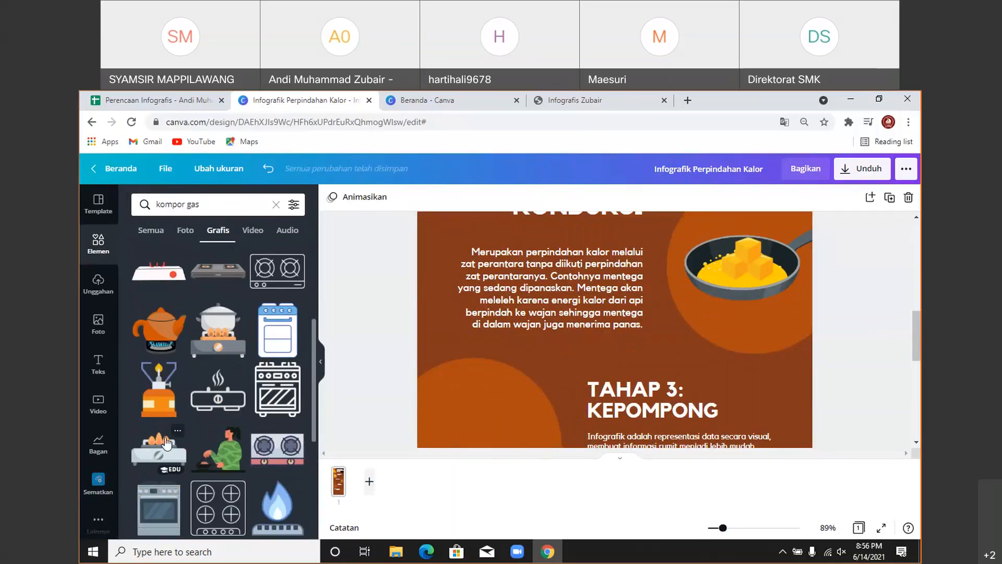
scroll(166, 443, "up", 4)
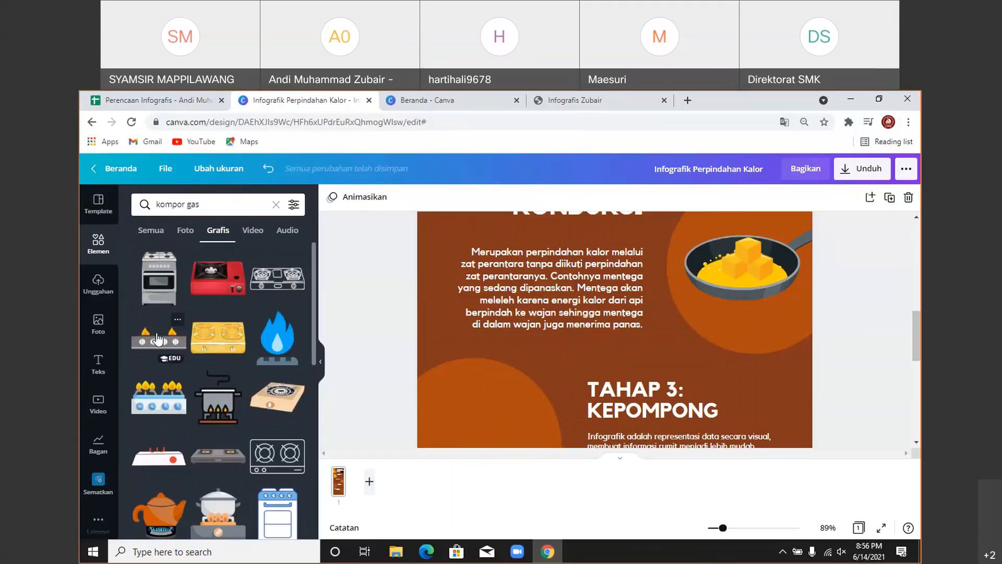
- Add the burner-row gas stove under the frying pan, resizing and aligning both
left_click(158, 340)
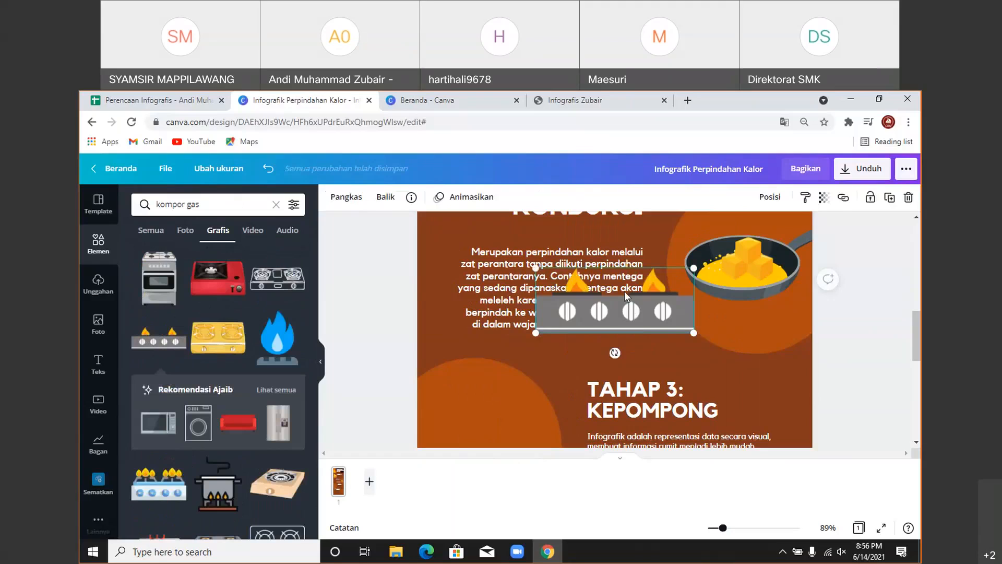
left_click_drag(649, 305, 781, 318)
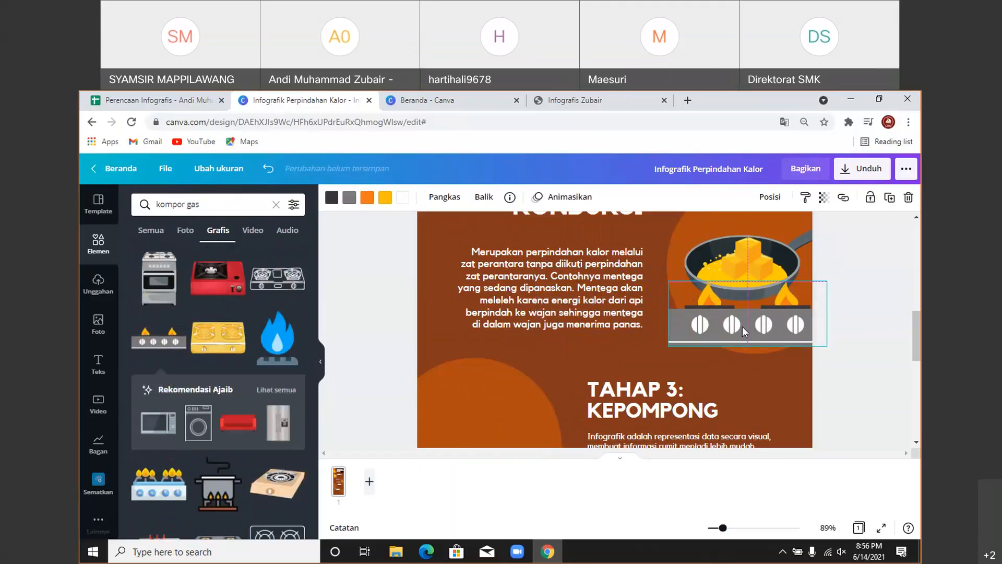
left_click_drag(673, 348, 710, 283)
left_click(702, 271)
left_click_drag(793, 256, 750, 262)
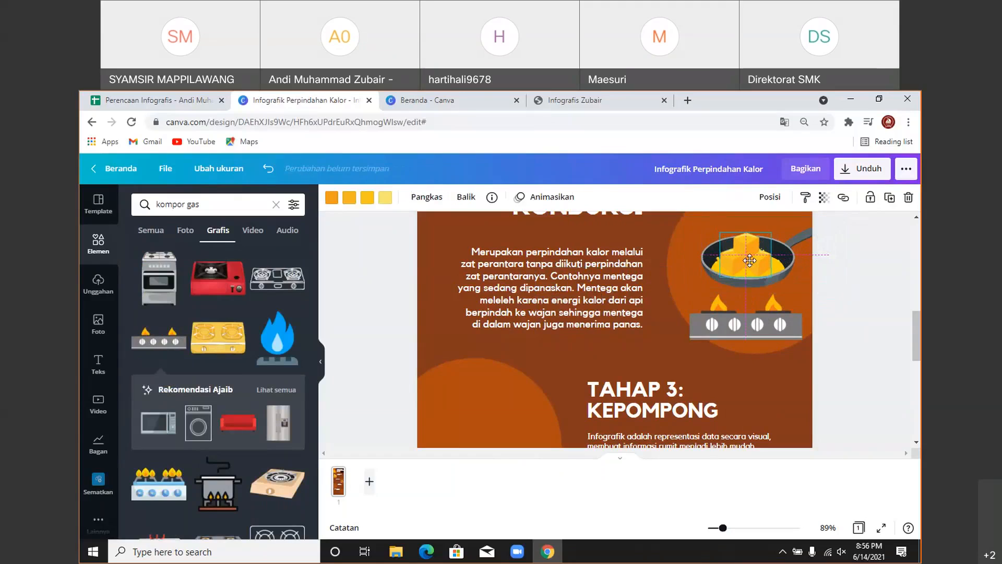
left_click_drag(781, 327, 782, 315)
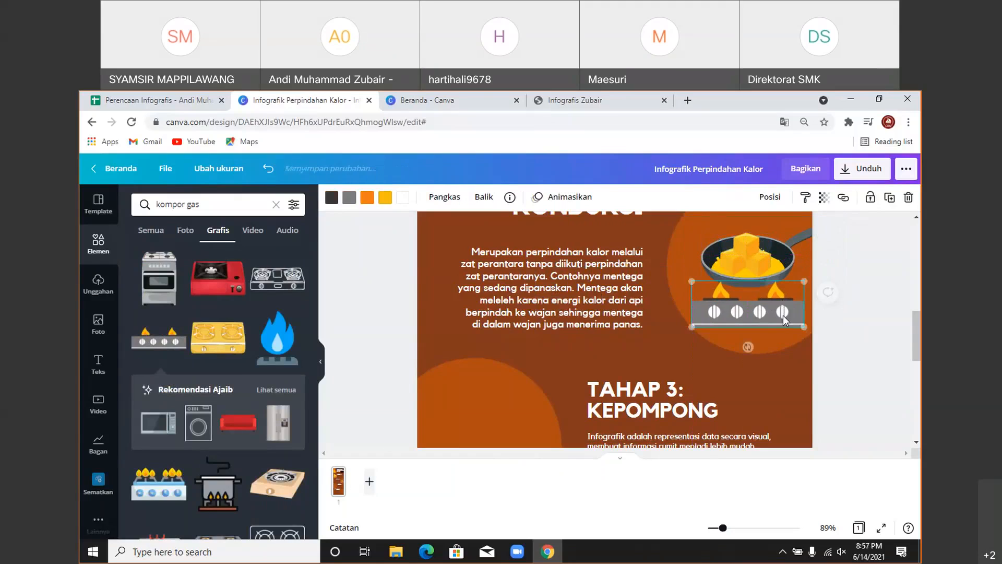
left_click(322, 367)
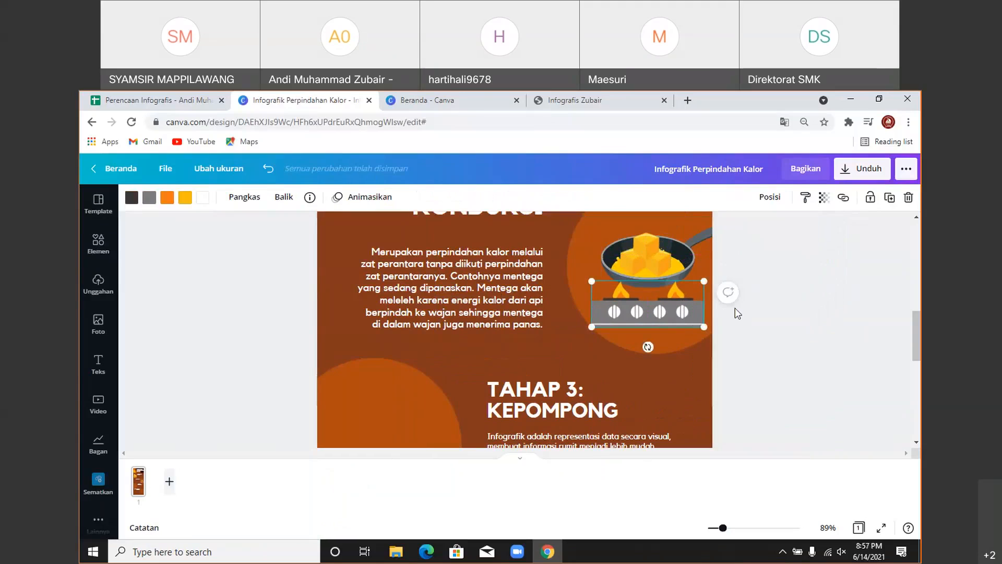
mouse_move(661, 317)
left_mouse_down()
mouse_move(647, 307)
mouse_move(664, 312)
left_mouse_up()
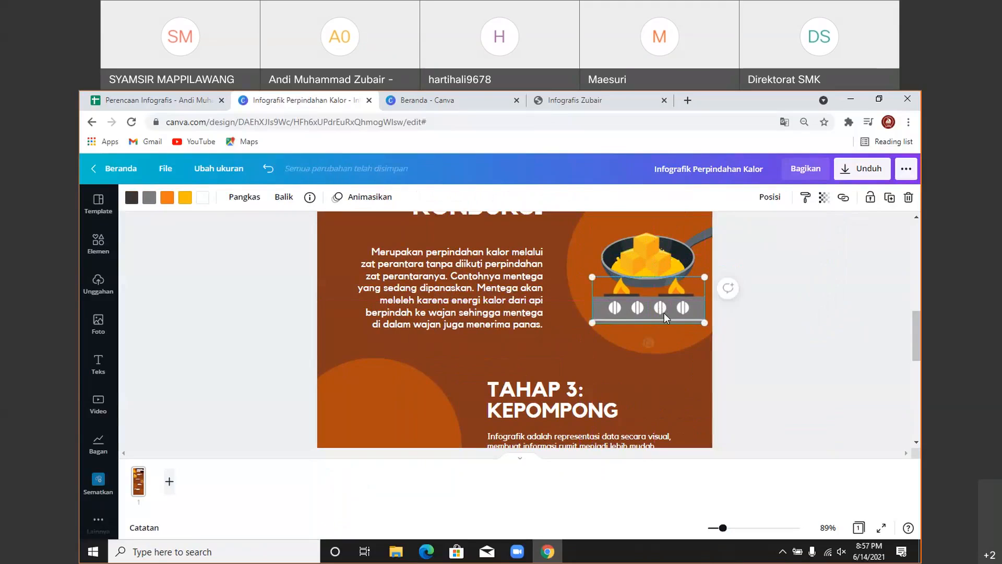
- Send the stove one layer backward so it sits behind the pan
left_click(776, 203)
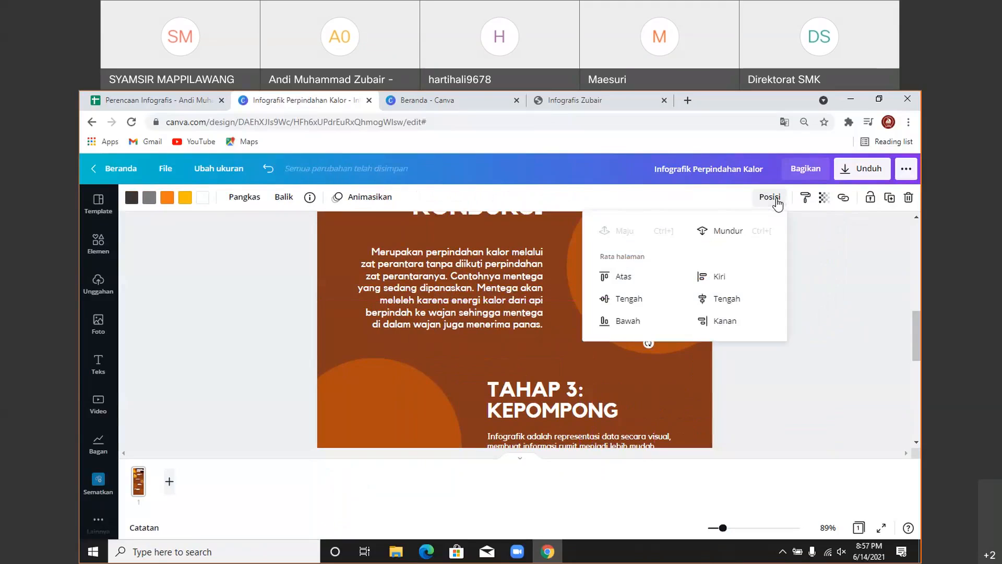
left_click(703, 226)
left_click(824, 272)
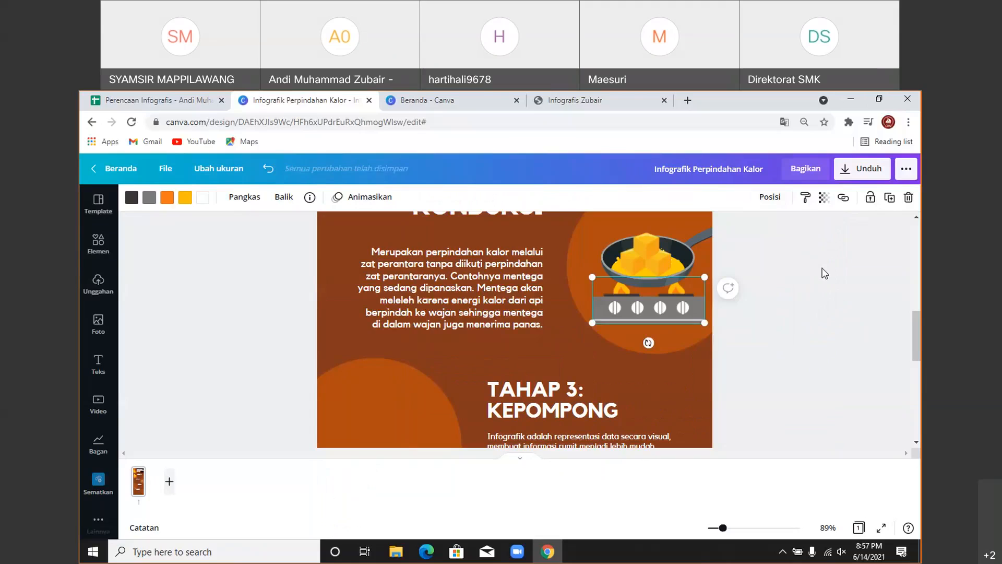
left_click(787, 311)
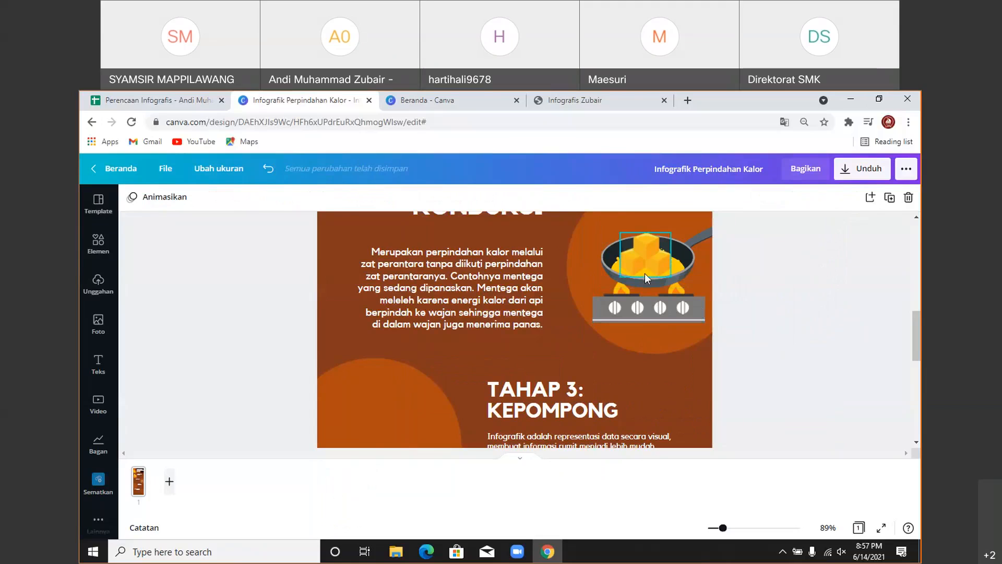
scroll(646, 278, "up", 2)
scroll(744, 324, "down", 3)
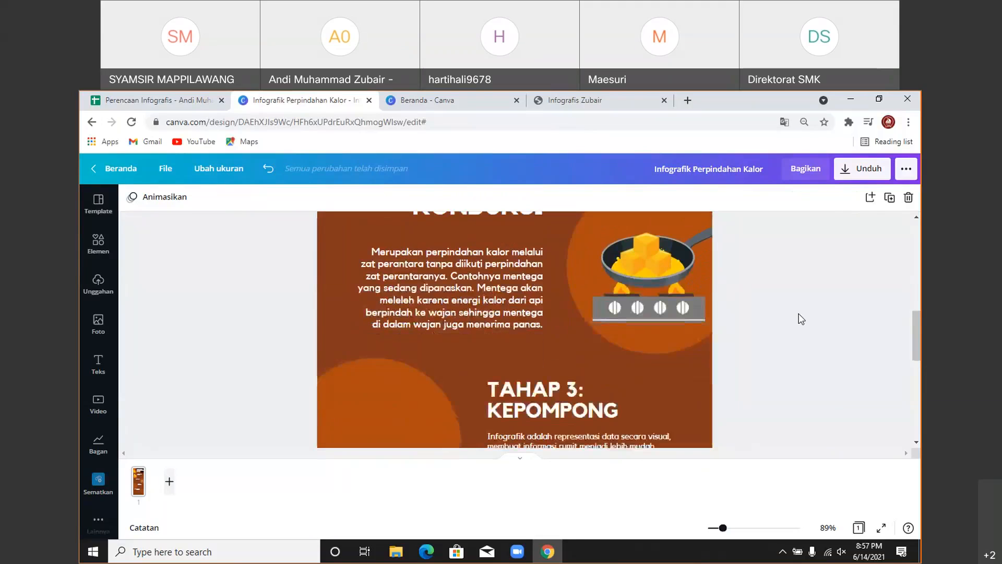
- Replace the TAHAP 3: KEPOMPONG heading with 'Konveksi' copied from cell E9
left_click(157, 100)
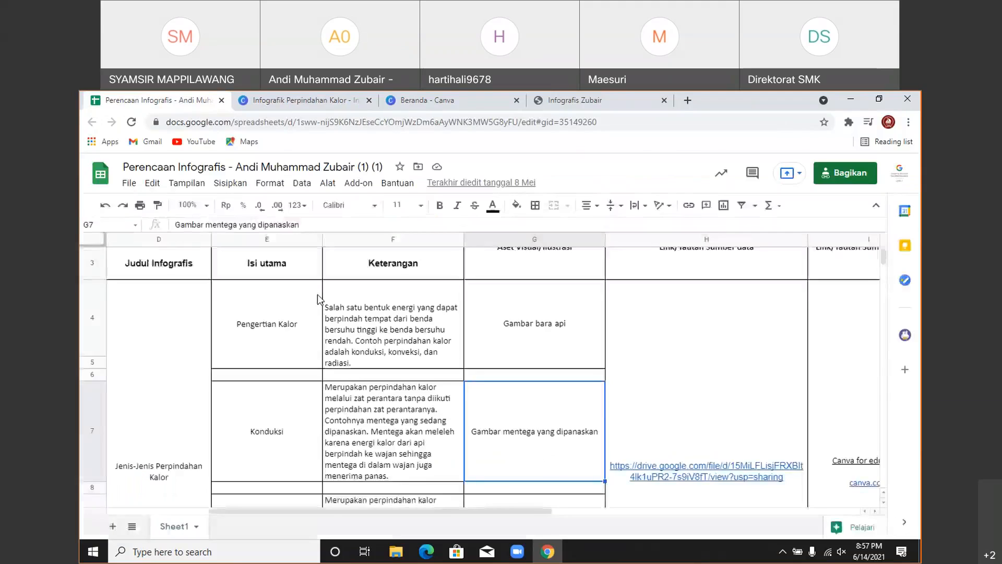
scroll(329, 390, "down", 3)
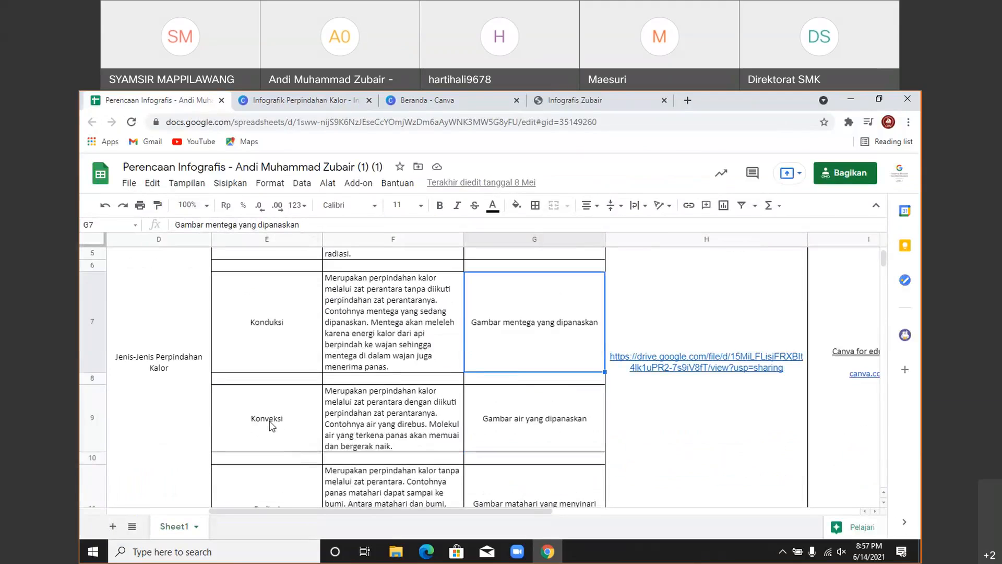
left_click(282, 416)
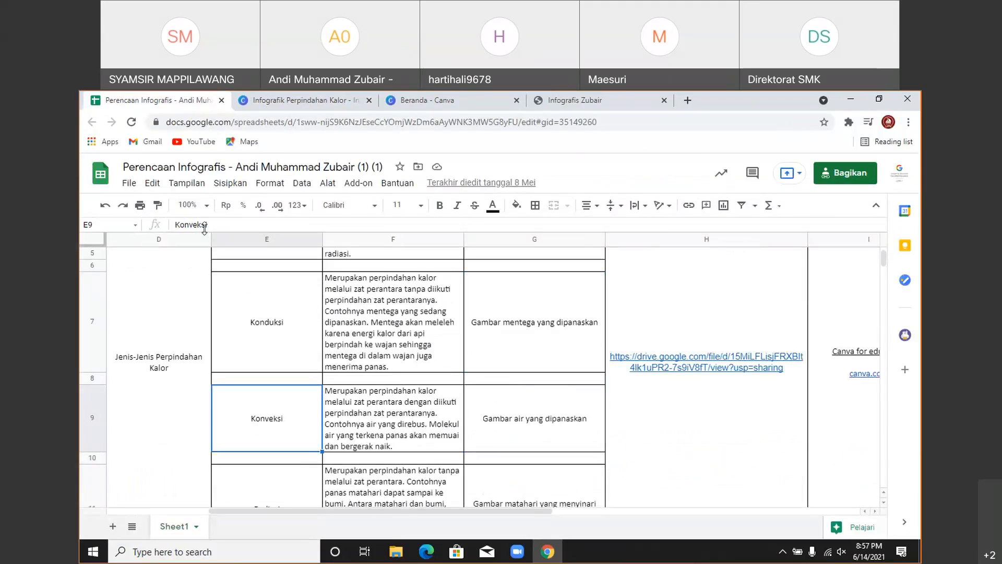
left_click_drag(176, 224, 217, 221)
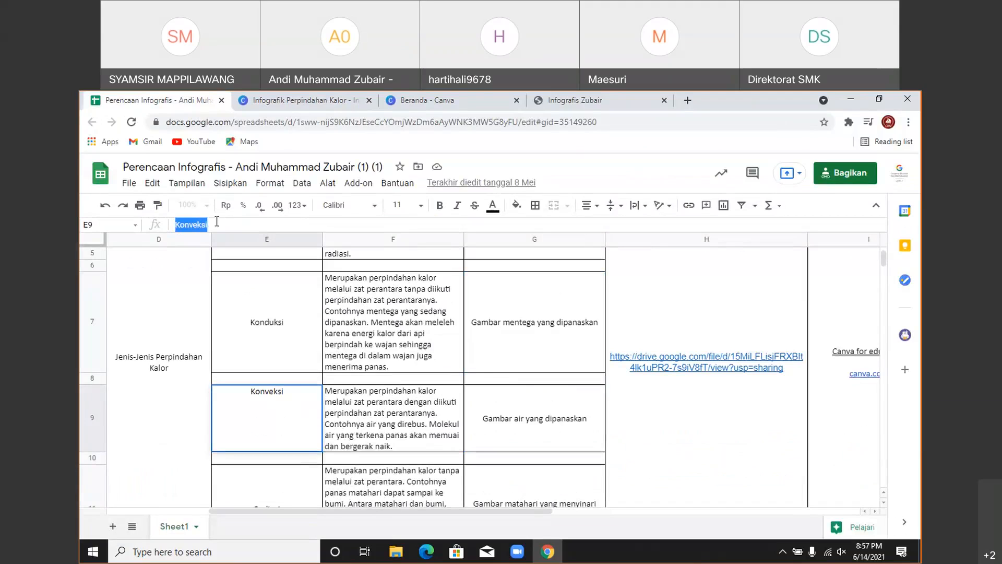
left_click(282, 100)
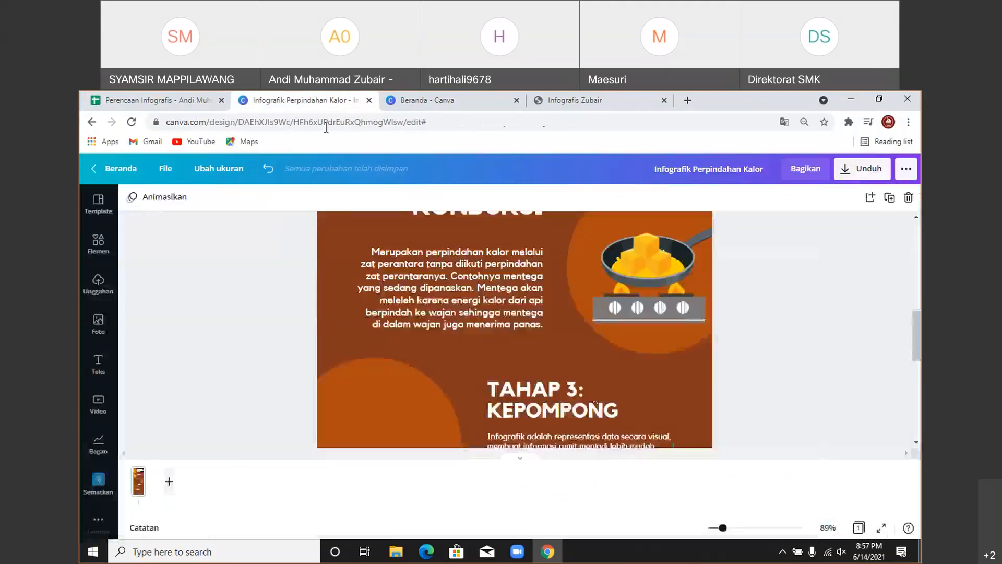
left_click(593, 393)
left_click(591, 392)
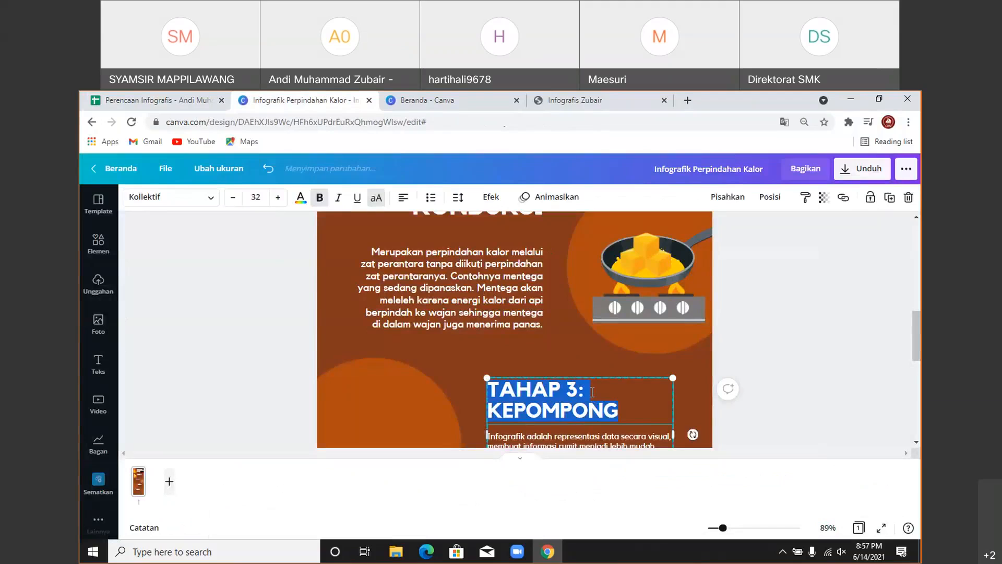
type("KONVEKSI")
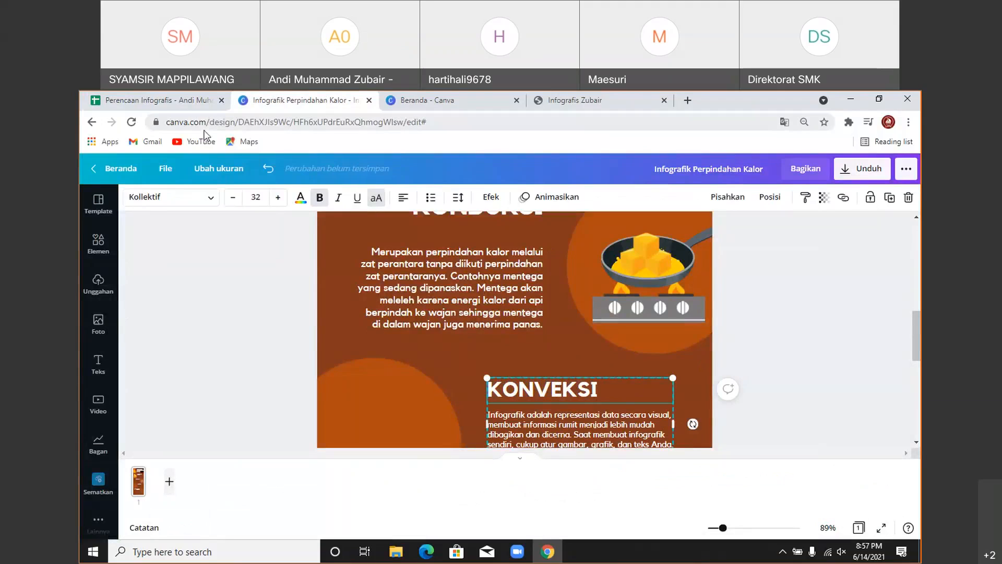
left_click(157, 100)
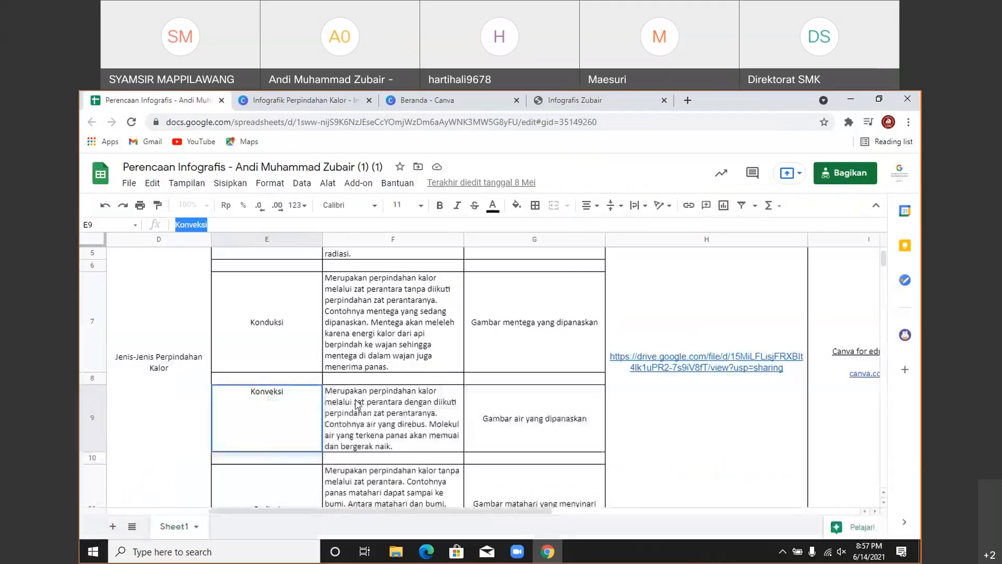
- Copy the convection description from cell F9 and return to the Canva design
double_click(357, 403)
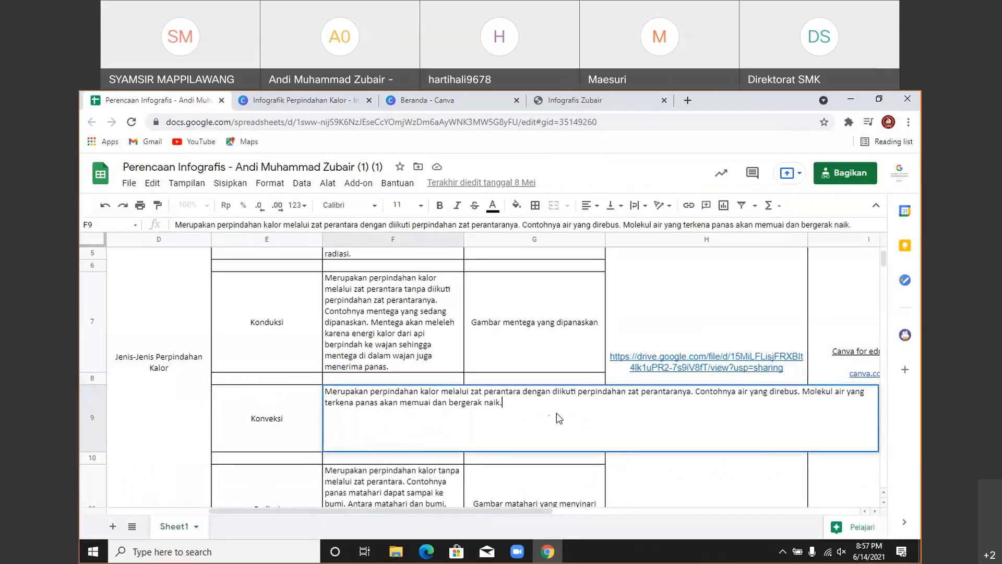
left_click_drag(501, 405, 328, 389)
key("ctrl+c")
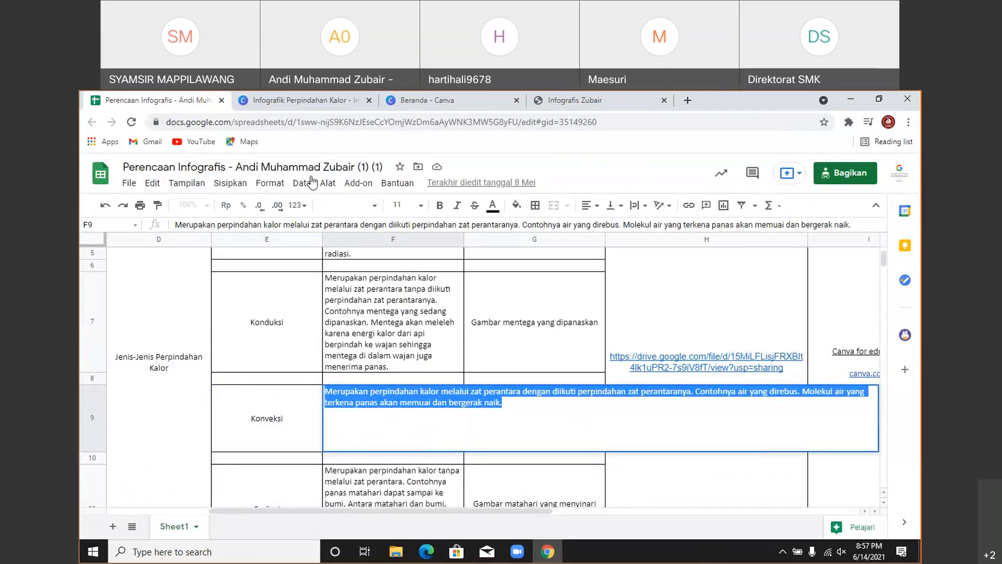
left_click(281, 100)
scroll(556, 323, "down", 3)
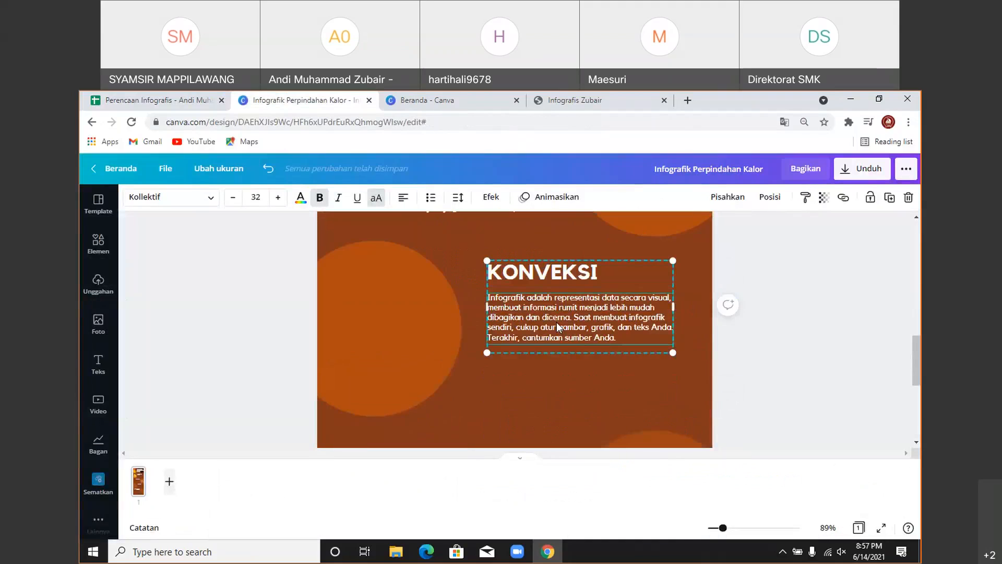
- Paste the convection description over the KONVEKSI placeholder paragraph and set it to 15.8
triple_click(556, 322)
key("ctrl+v")
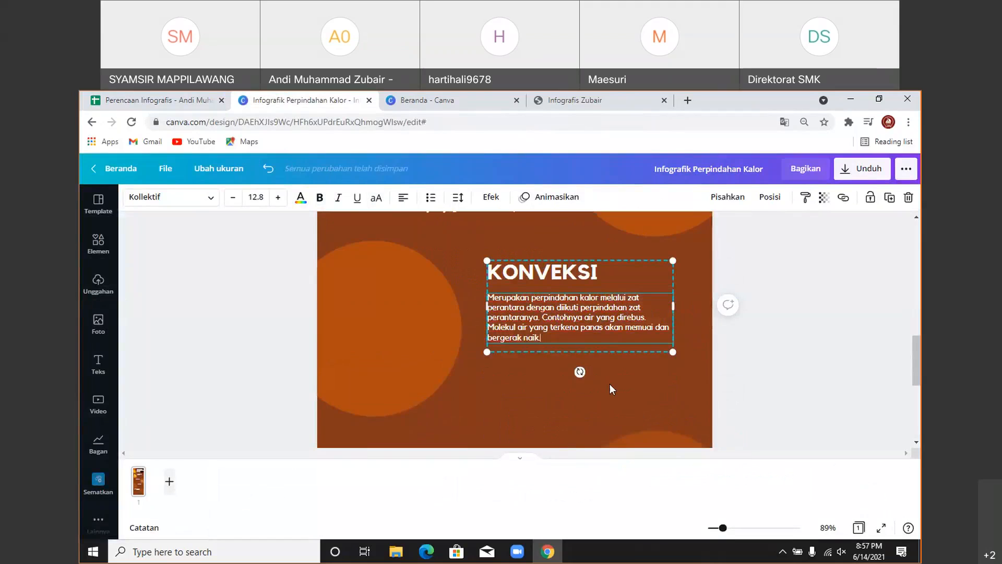
left_click(257, 197)
type("15")
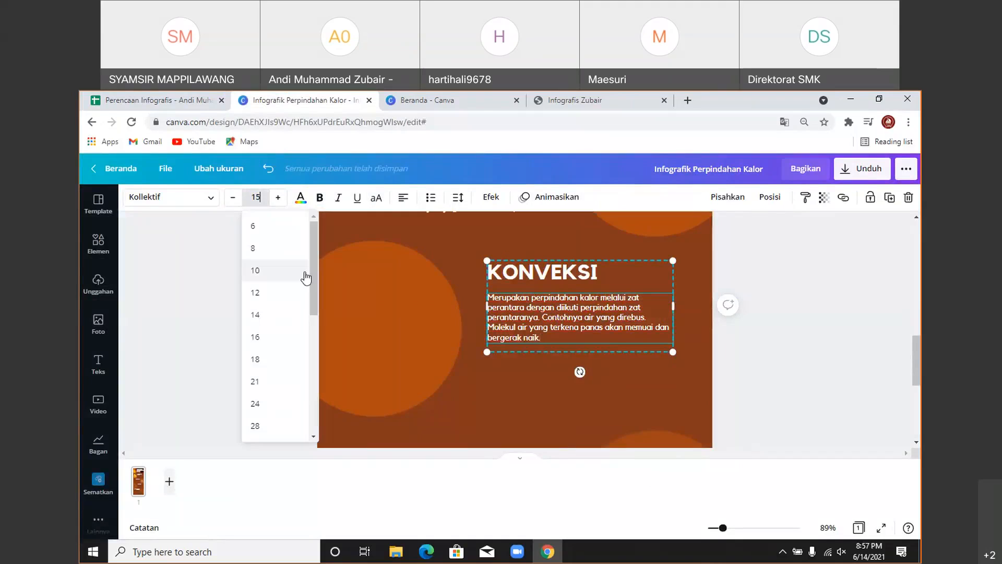
type(".8")
key("Return")
left_click(827, 376)
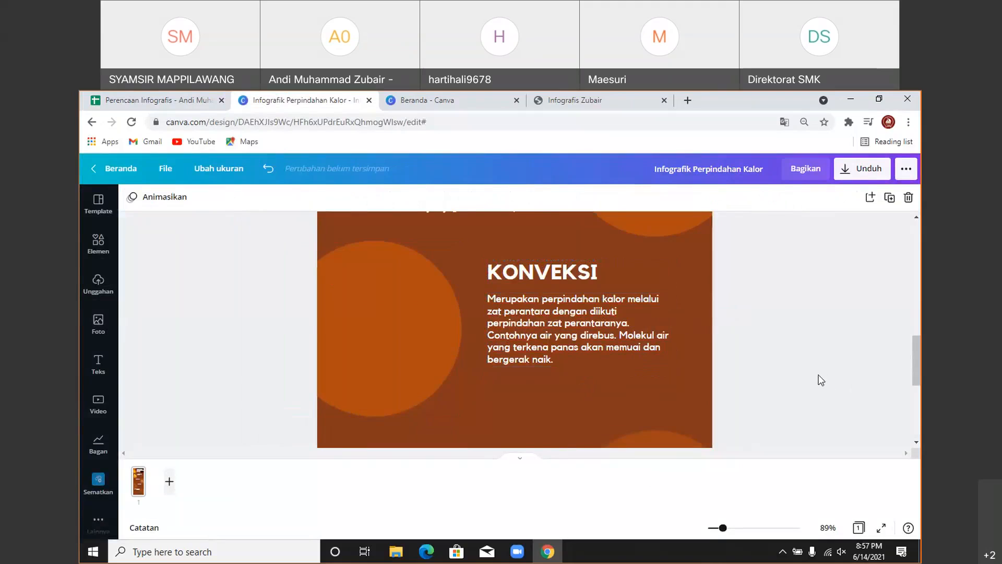
- Check merged cell H4:H11 in the planning sheet, then return to Canva
scroll(827, 377, "up", 3)
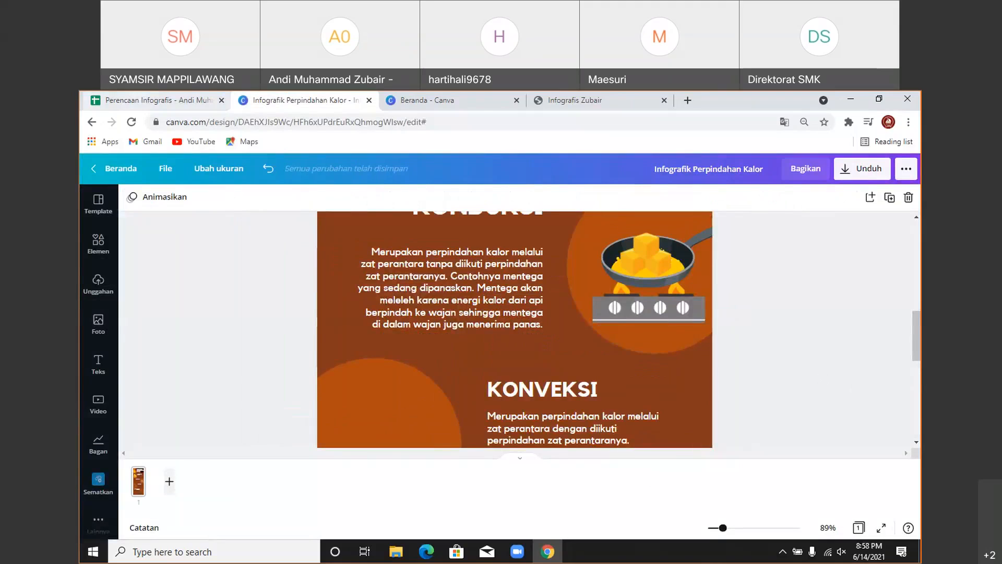
left_click(157, 101)
left_click(712, 484)
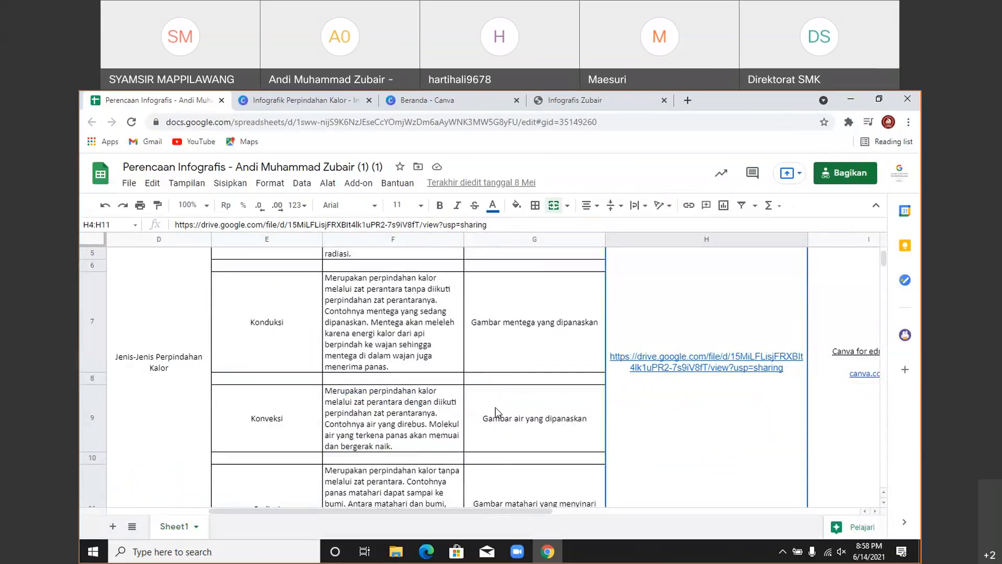
left_click(300, 100)
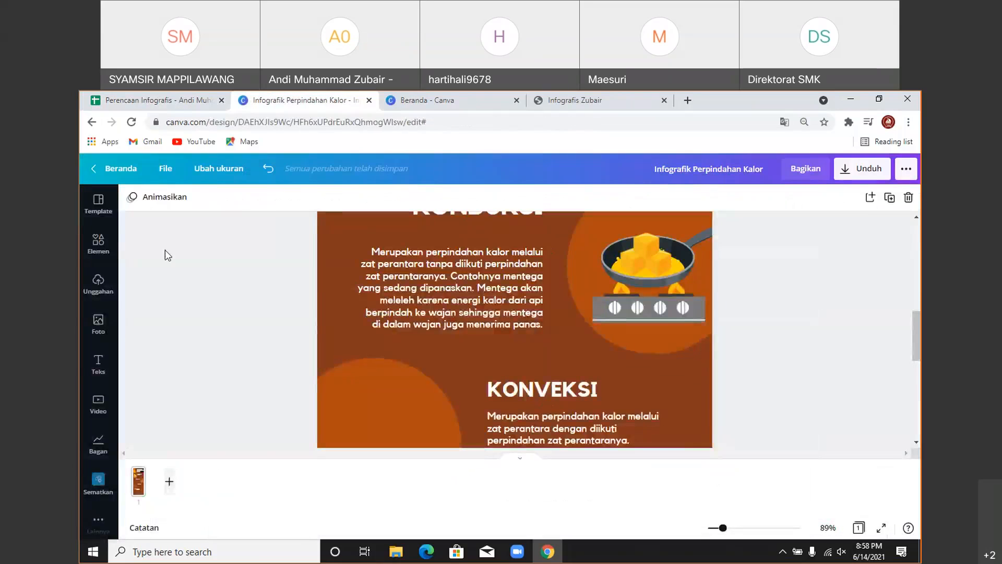
- Search the element graphics for 'air panas' and browse through the results
left_click(97, 250)
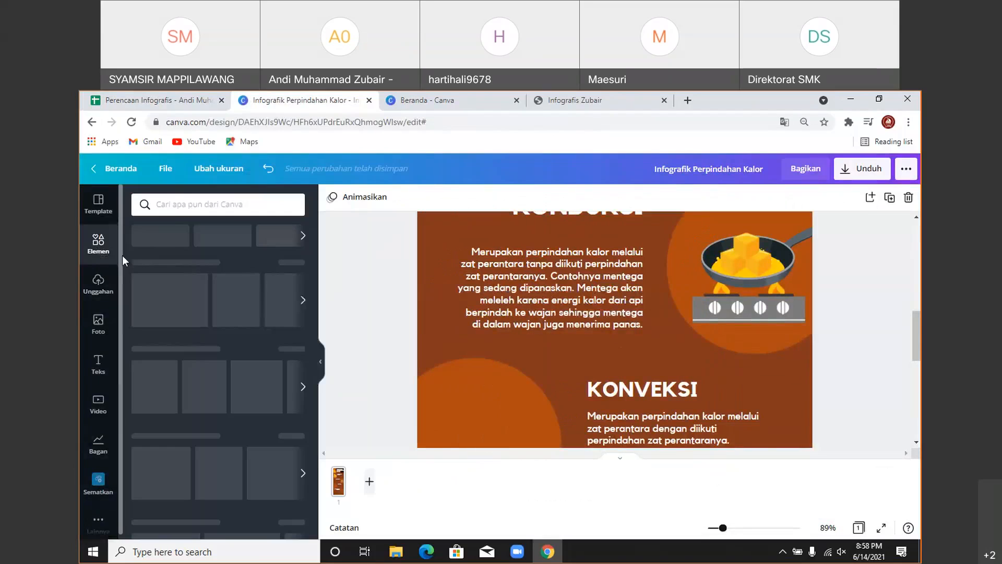
left_click(178, 203)
type("a")
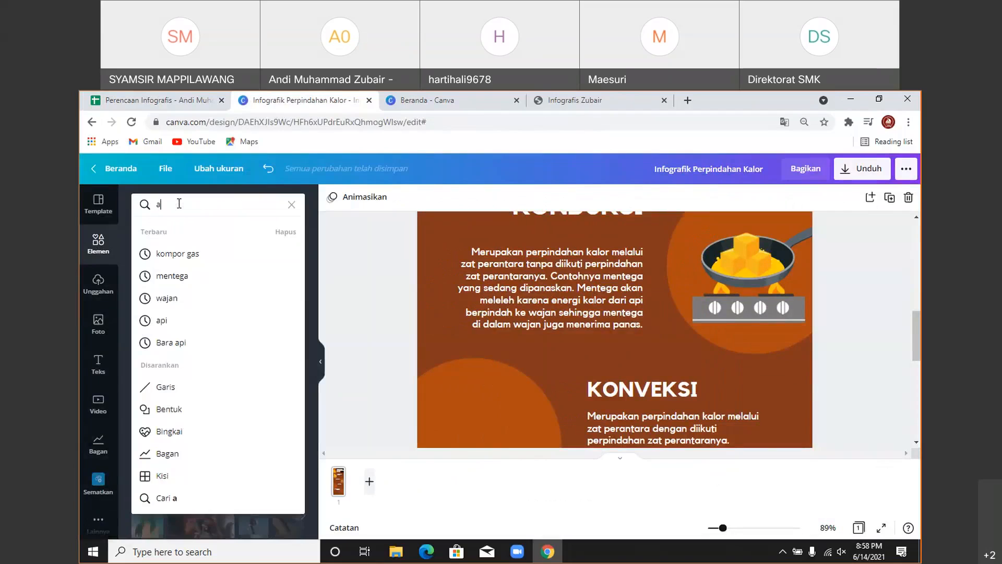
type("ir panas")
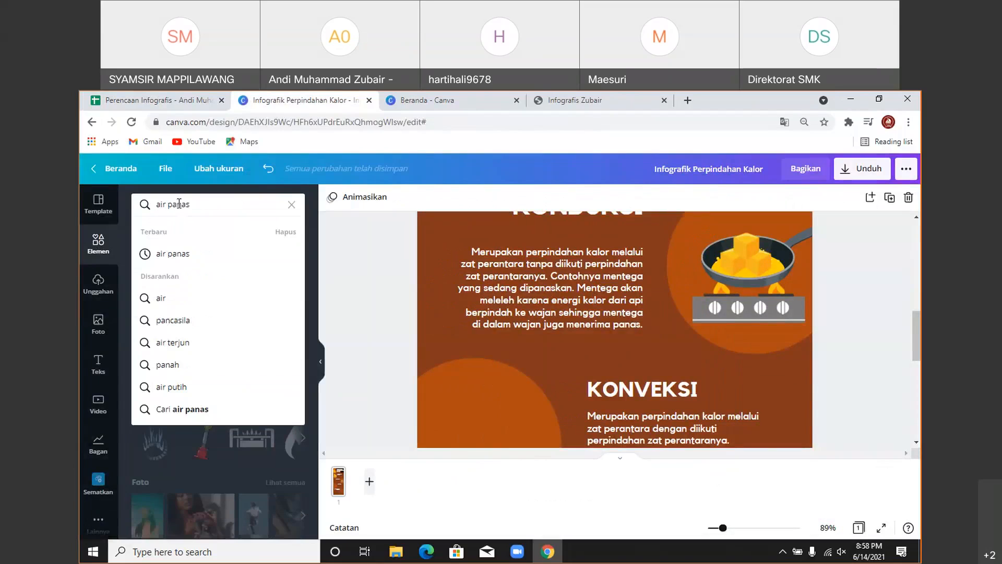
key("Return")
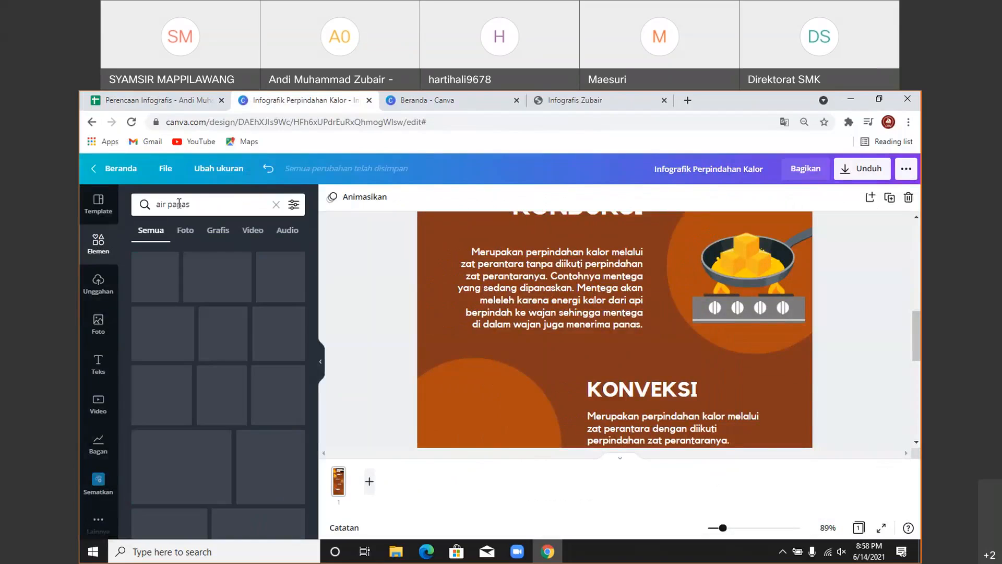
left_click(218, 230)
scroll(211, 313, "down", 5)
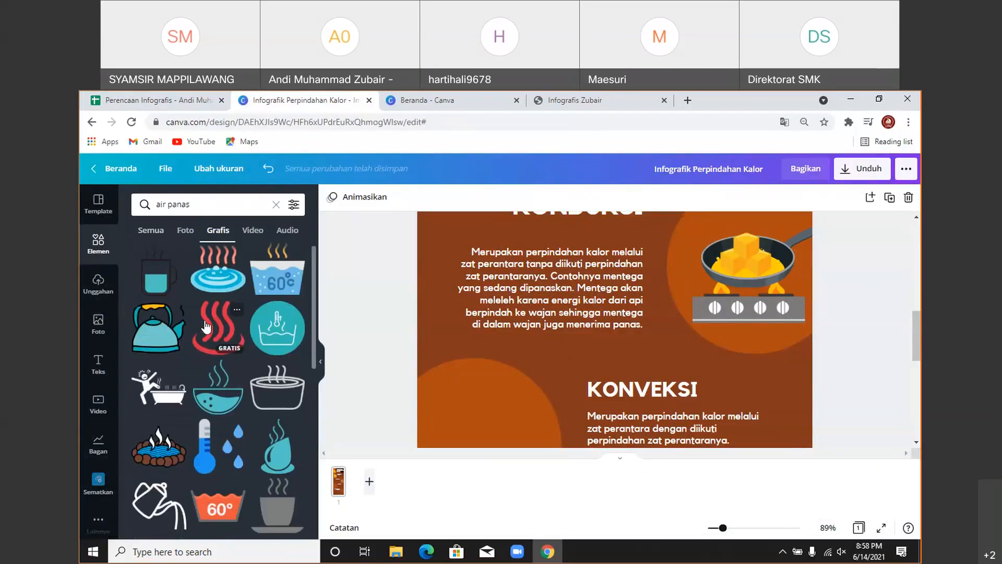
scroll(205, 330, "down", 10)
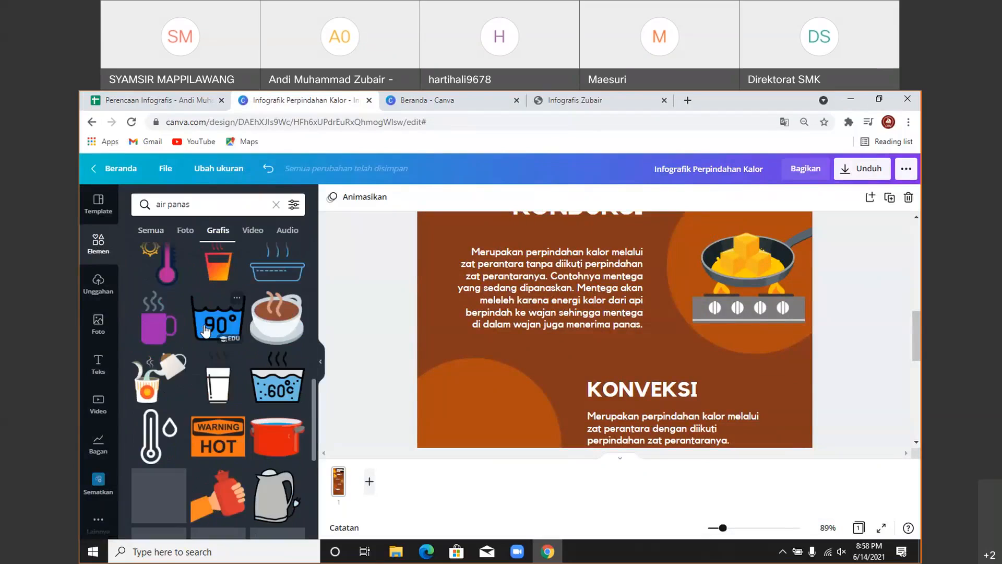
scroll(205, 330, "down", 10)
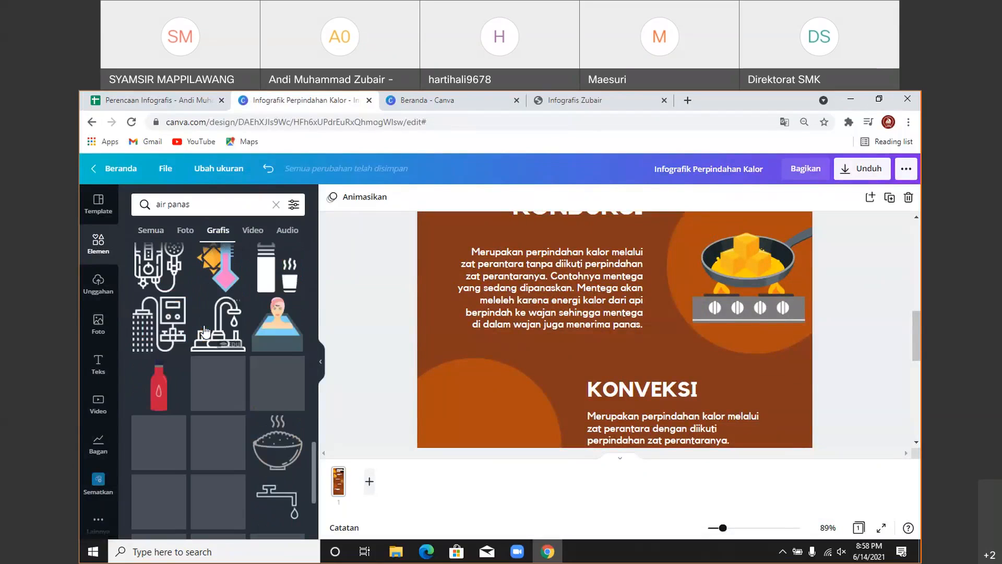
scroll(205, 330, "down", 10)
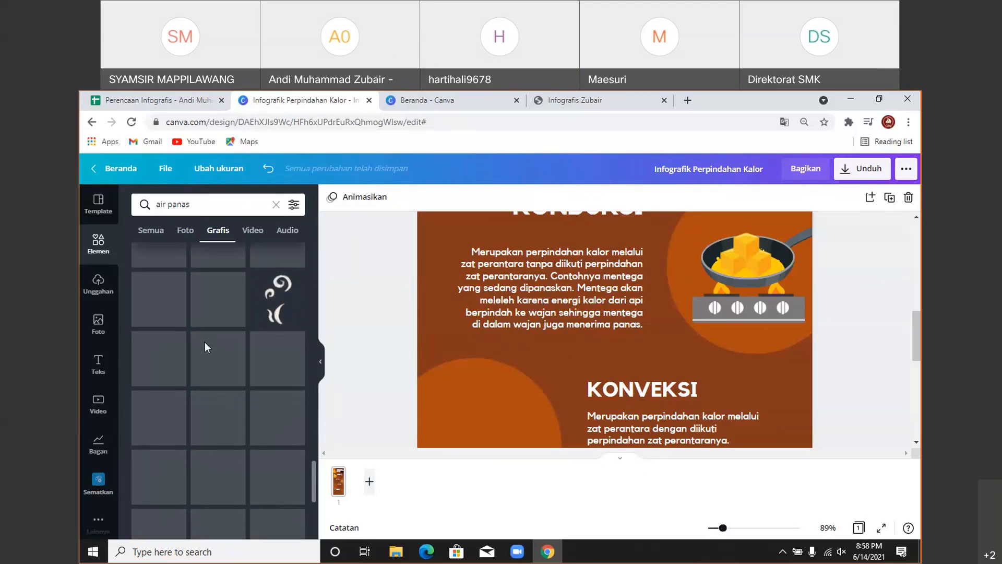
scroll(204, 342, "down", 1)
scroll(205, 342, "up", 2)
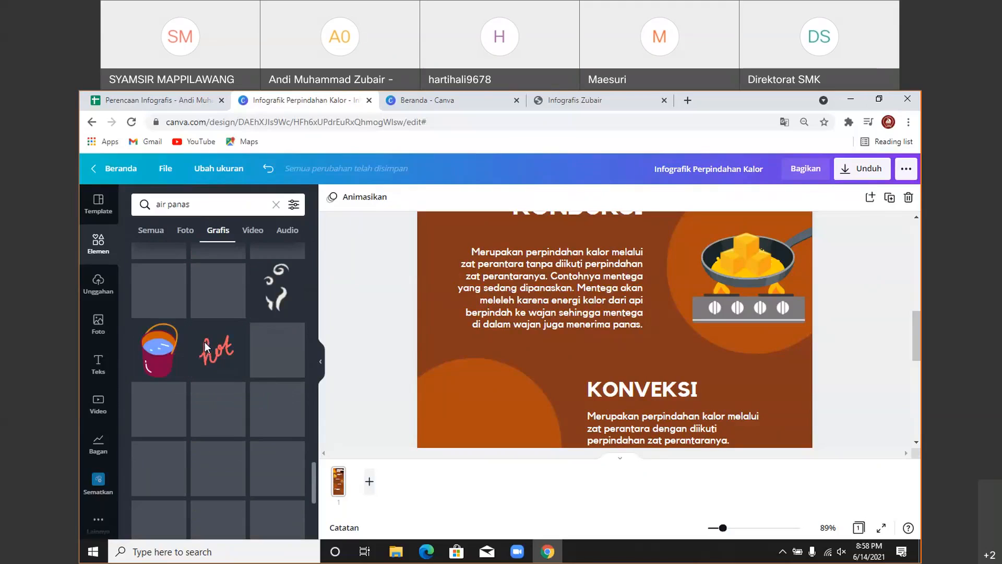
scroll(204, 342, "up", 2)
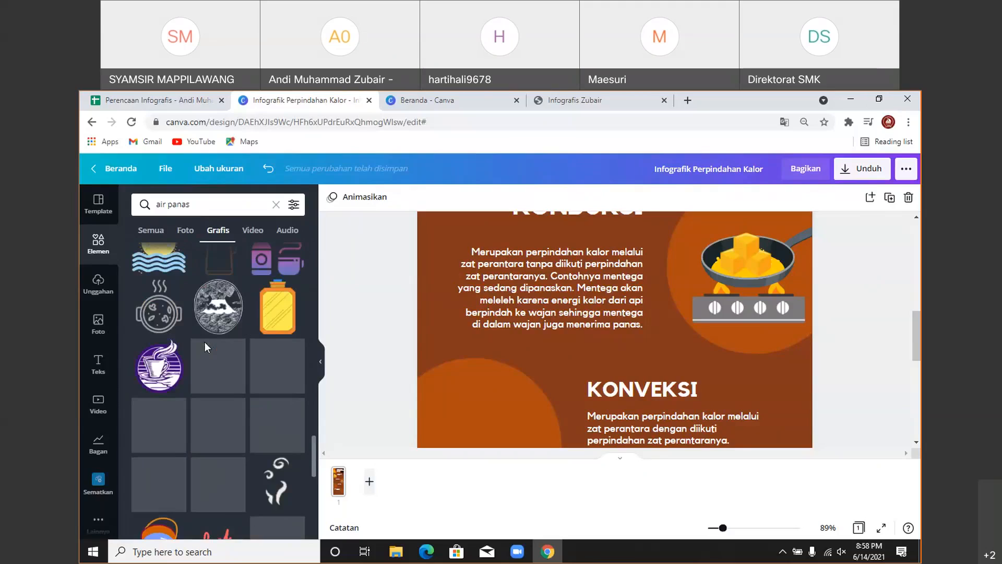
scroll(204, 342, "down", 5)
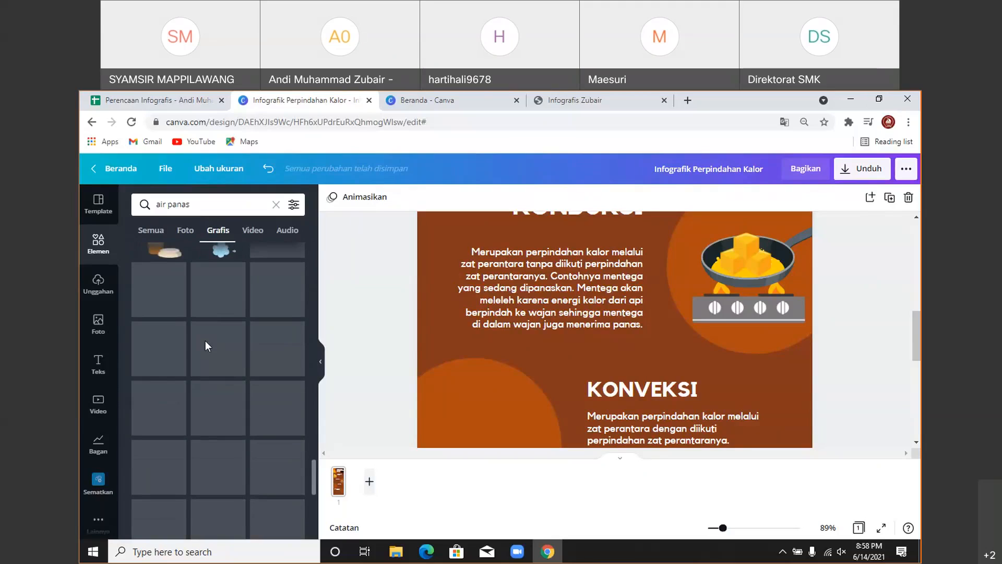
scroll(207, 345, "down", 4)
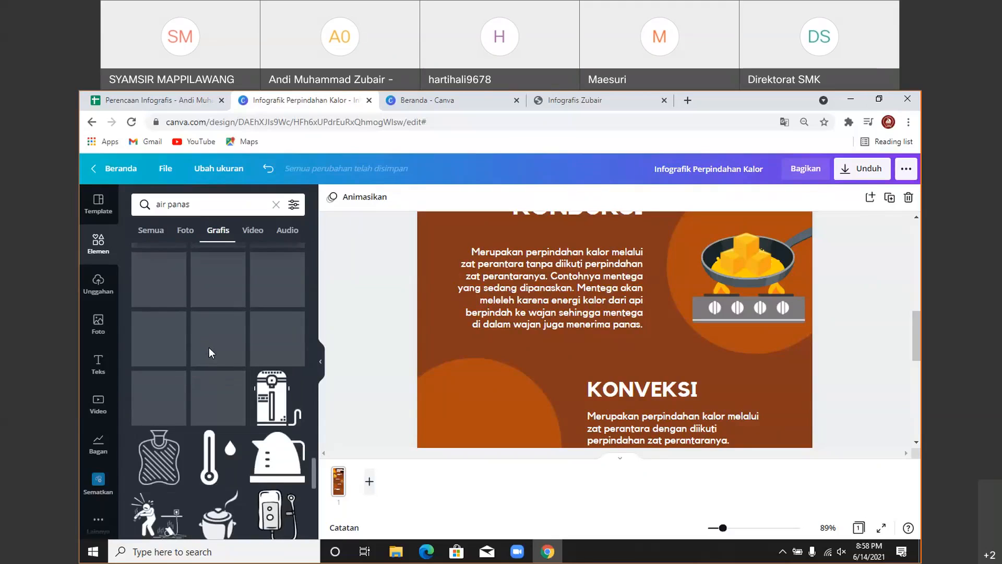
scroll(209, 346, "down", 6)
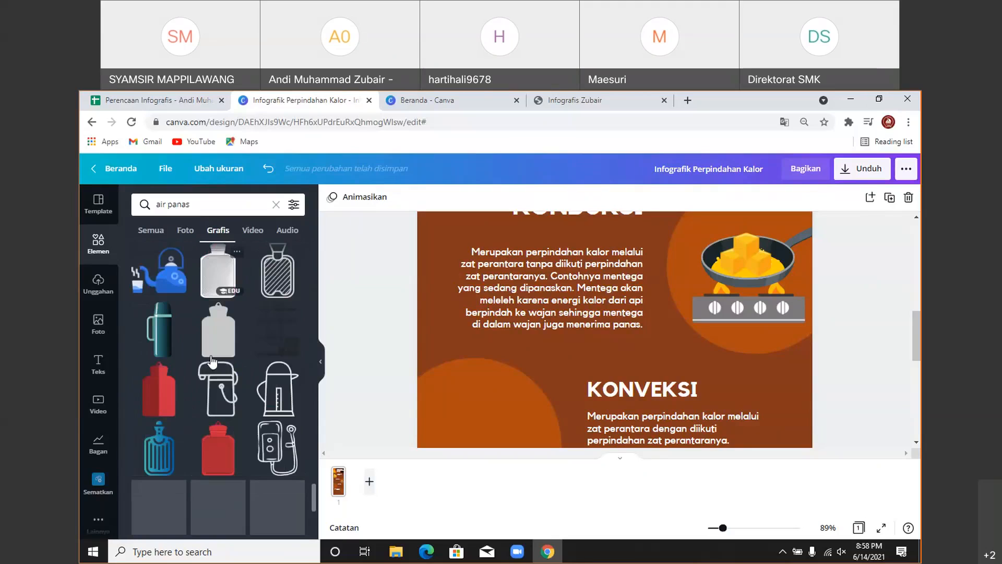
scroll(211, 361, "down", 4)
scroll(211, 365, "down", 5)
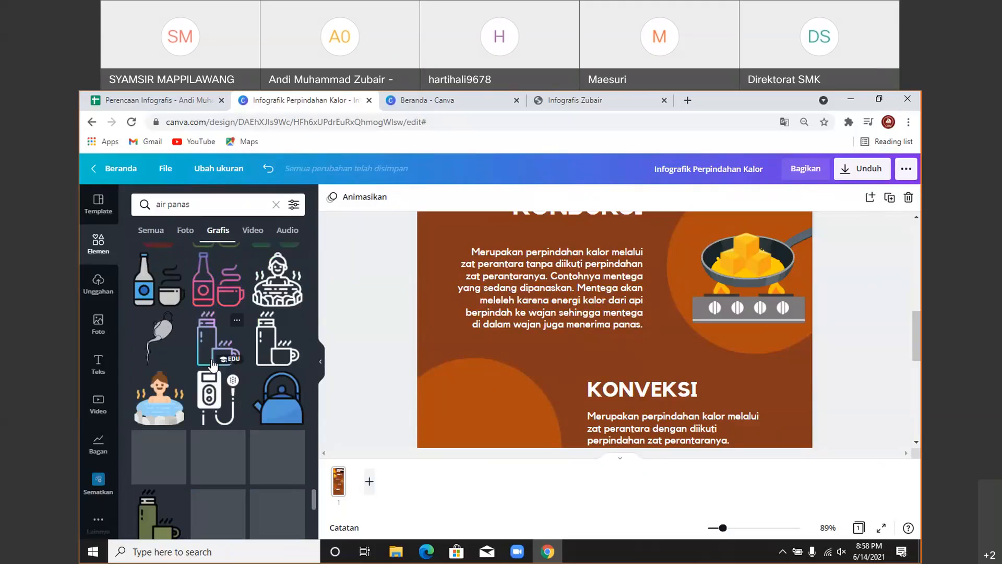
scroll(213, 364, "down", 3)
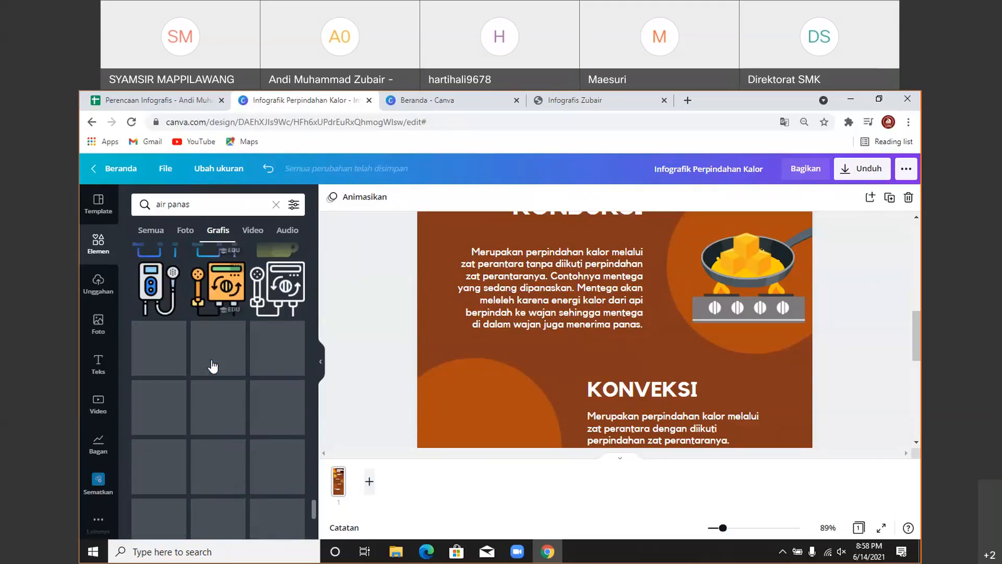
scroll(212, 365, "down", 1)
scroll(214, 368, "down", 4)
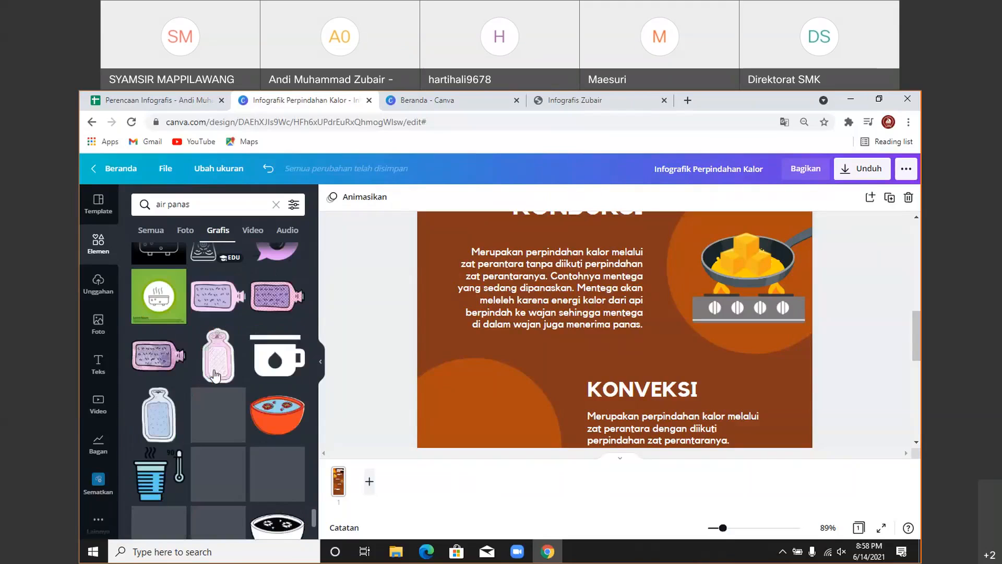
scroll(215, 372, "down", 5)
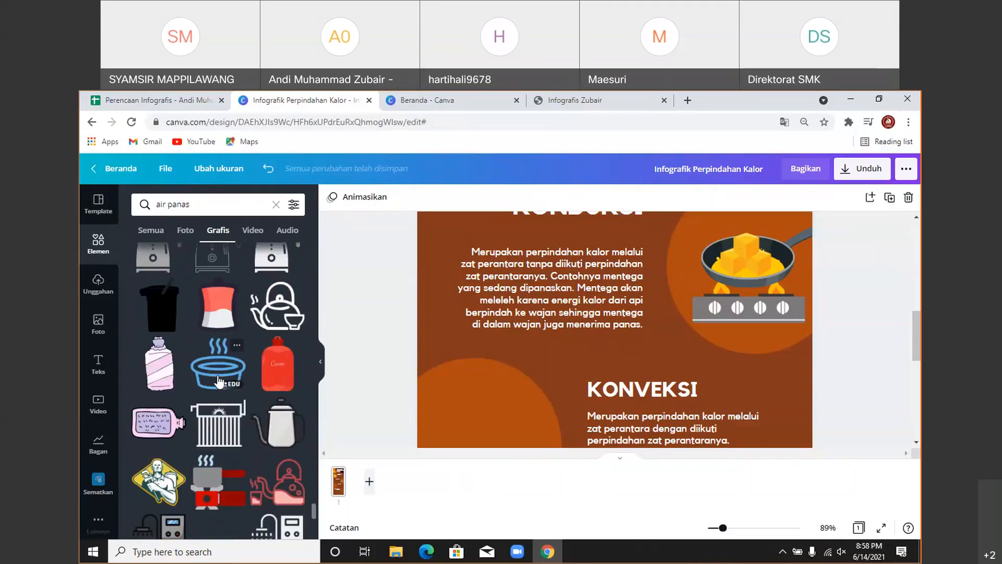
scroll(219, 377, "down", 8)
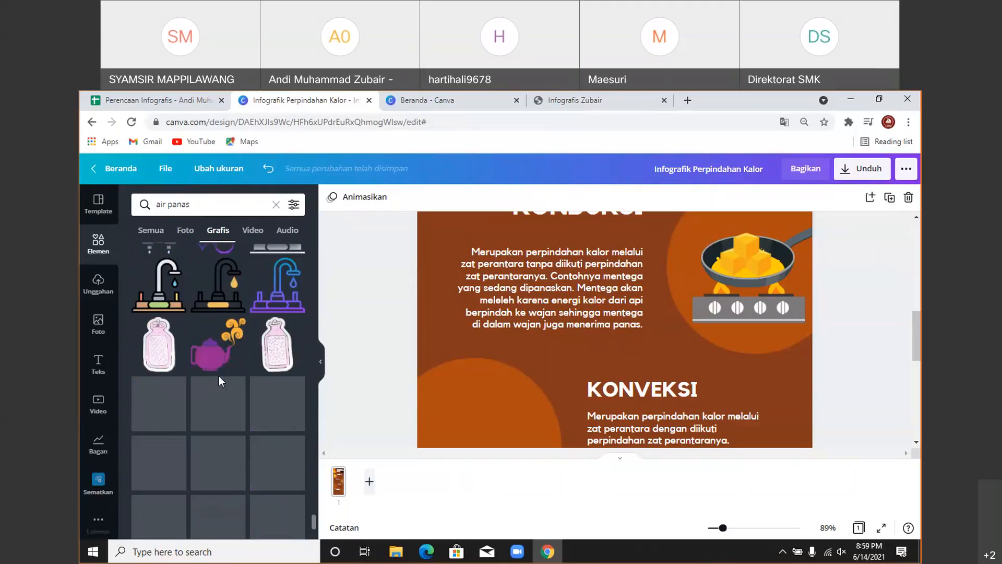
scroll(219, 379, "down", 8)
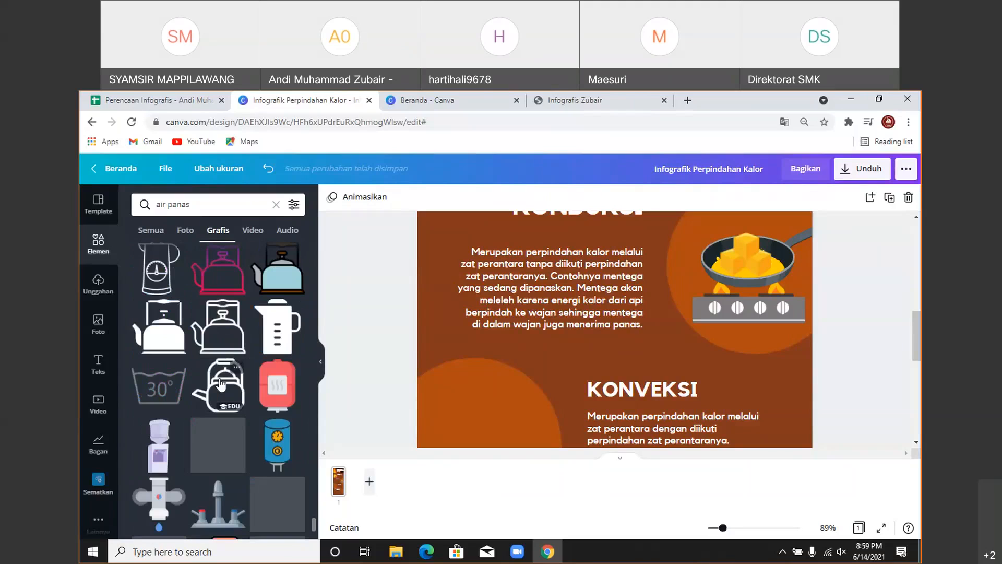
scroll(219, 384, "down", 5)
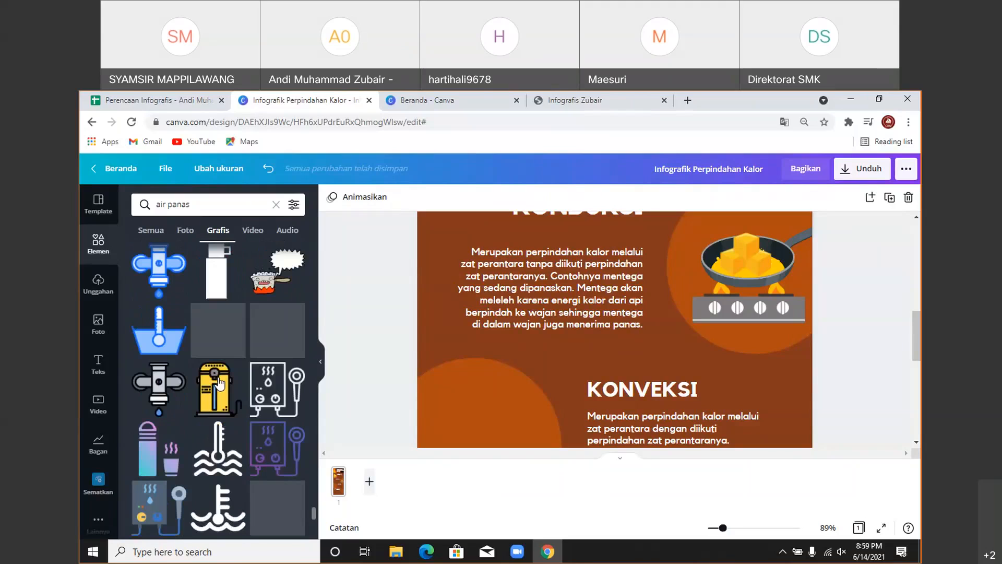
scroll(220, 384, "down", 8)
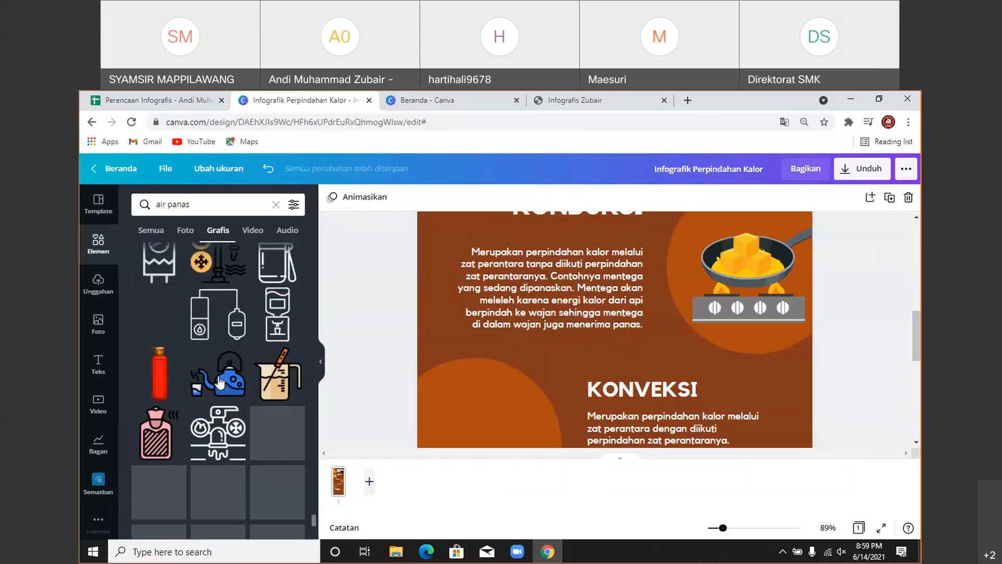
scroll(220, 384, "down", 8)
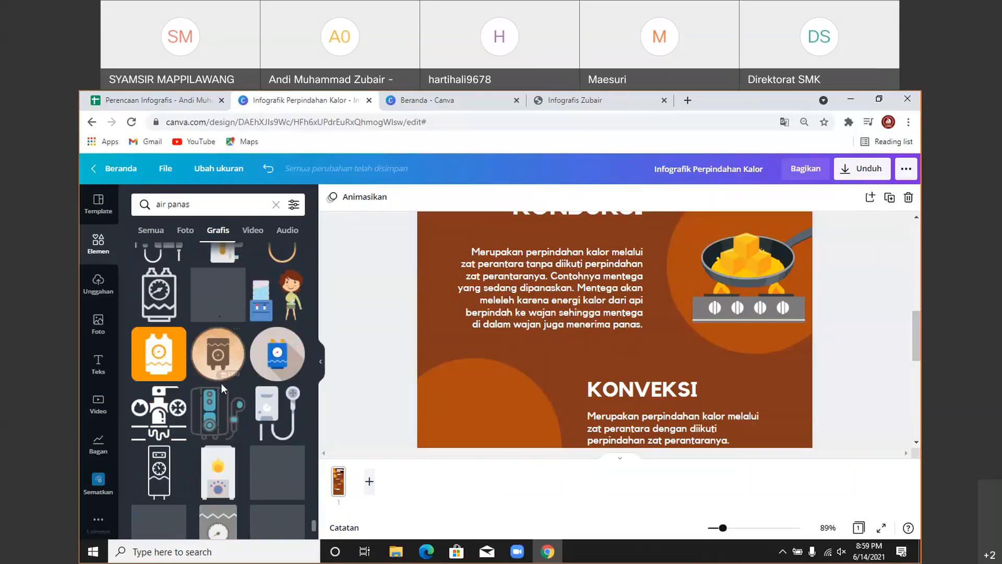
scroll(238, 410, "down", 6)
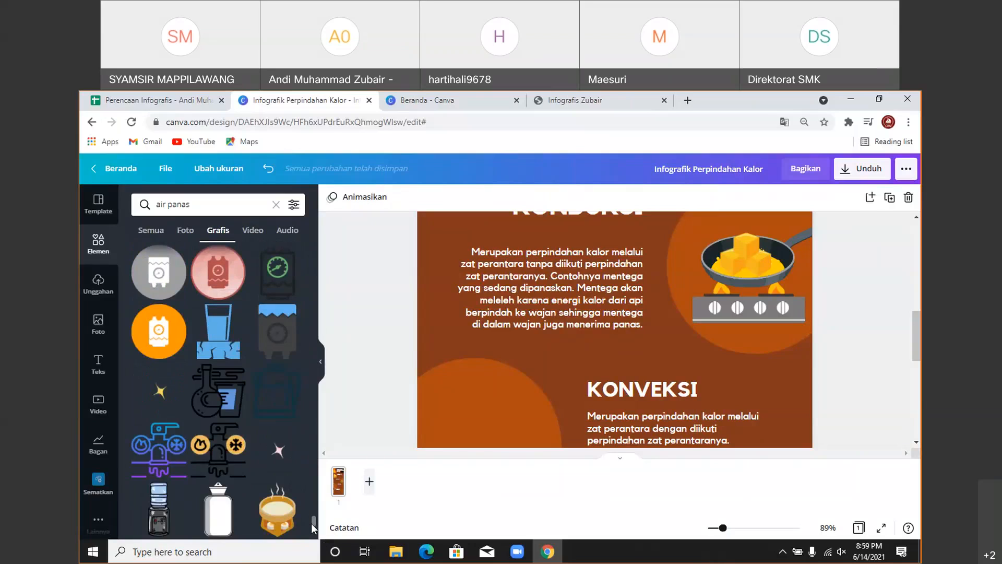
left_click_drag(313, 521, 303, 246)
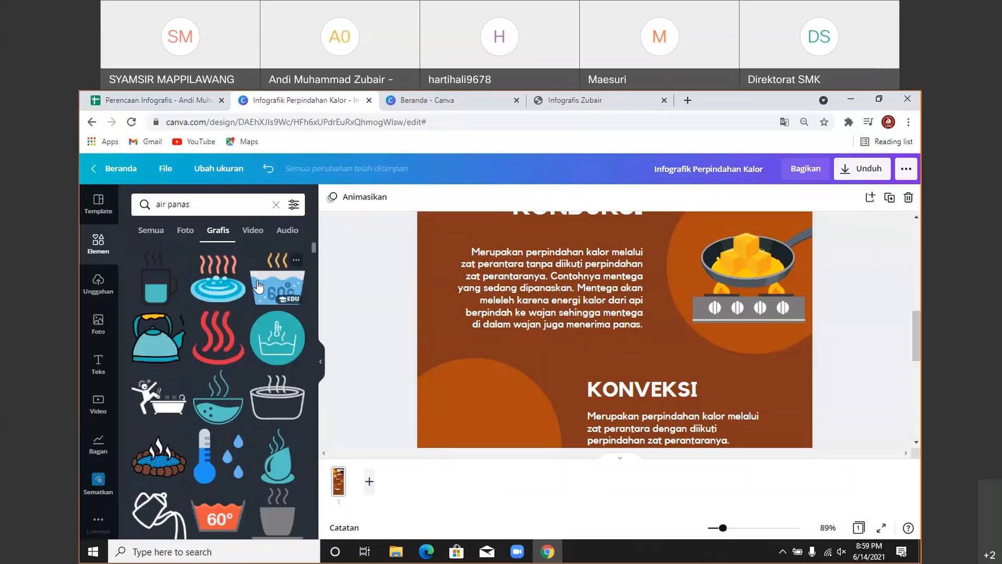
- Search graphics for 'hot water' instead and add the kettle-over-fire graphic
left_click(200, 204)
key("ctrl+a")
type("hot")
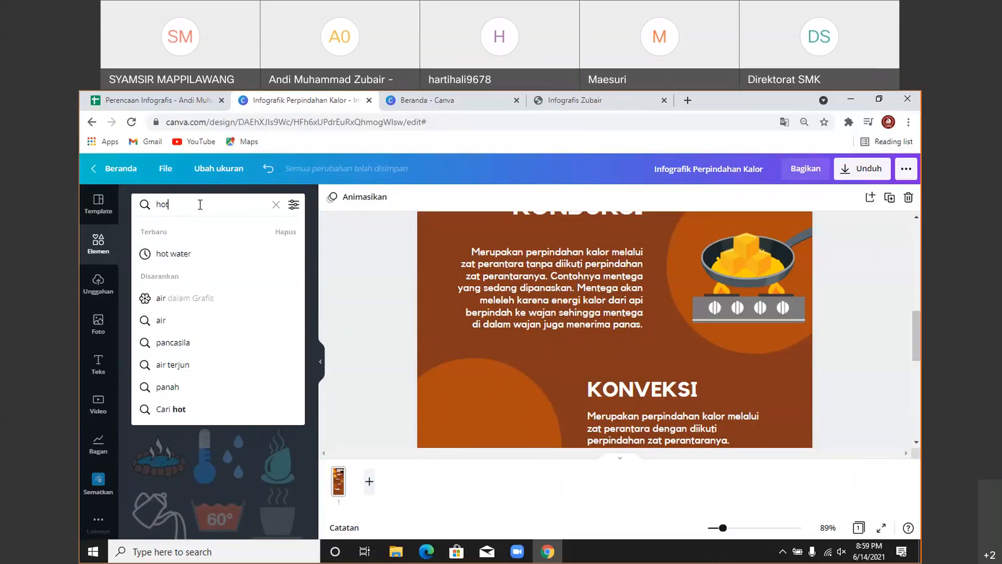
type(" water")
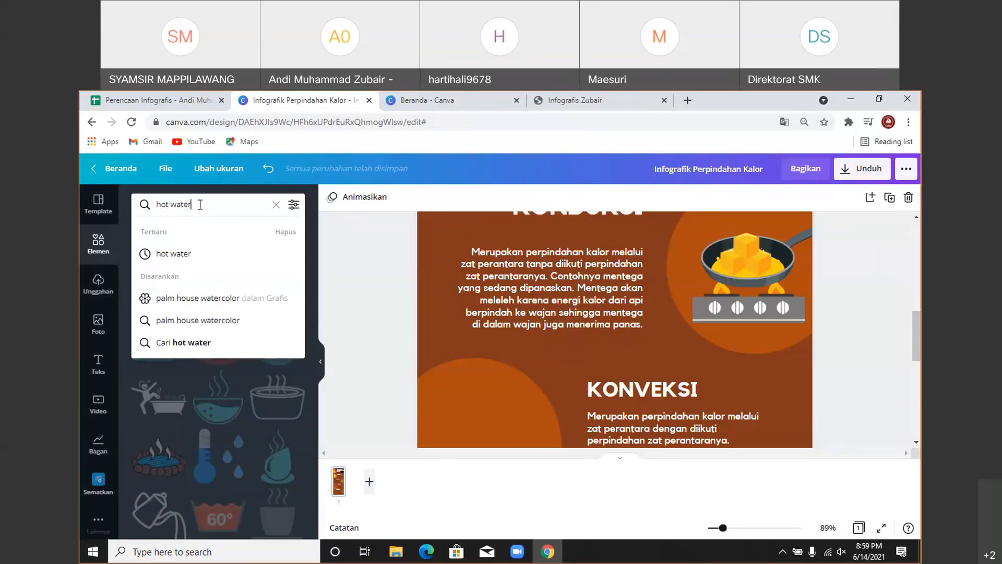
key("Return")
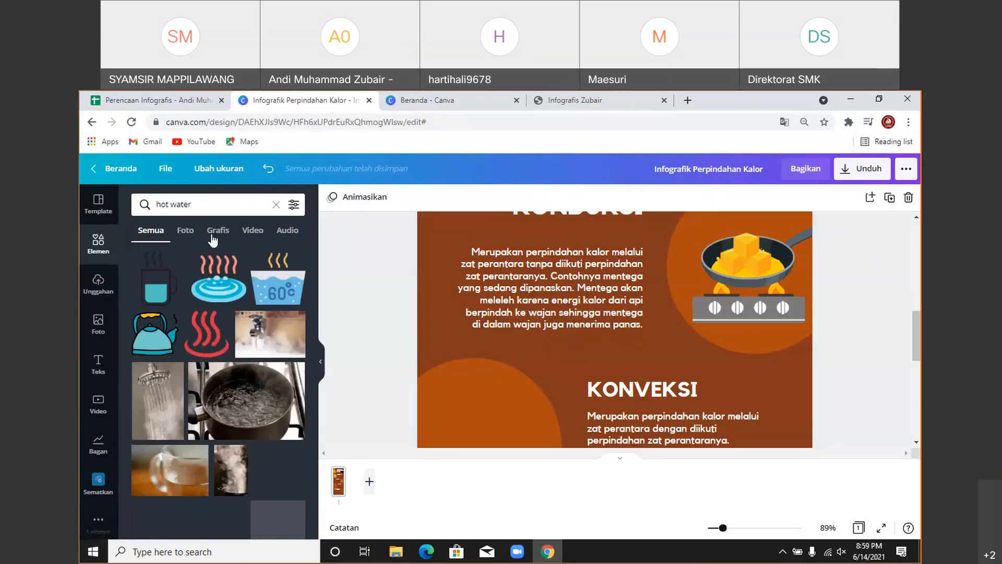
left_click(212, 234)
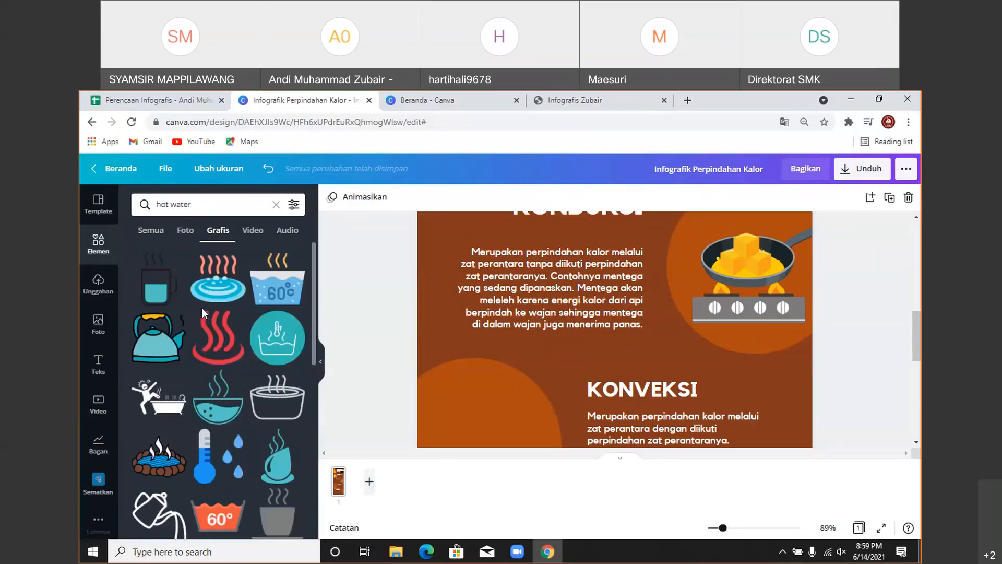
scroll(204, 319, "down", 2)
scroll(203, 321, "down", 5)
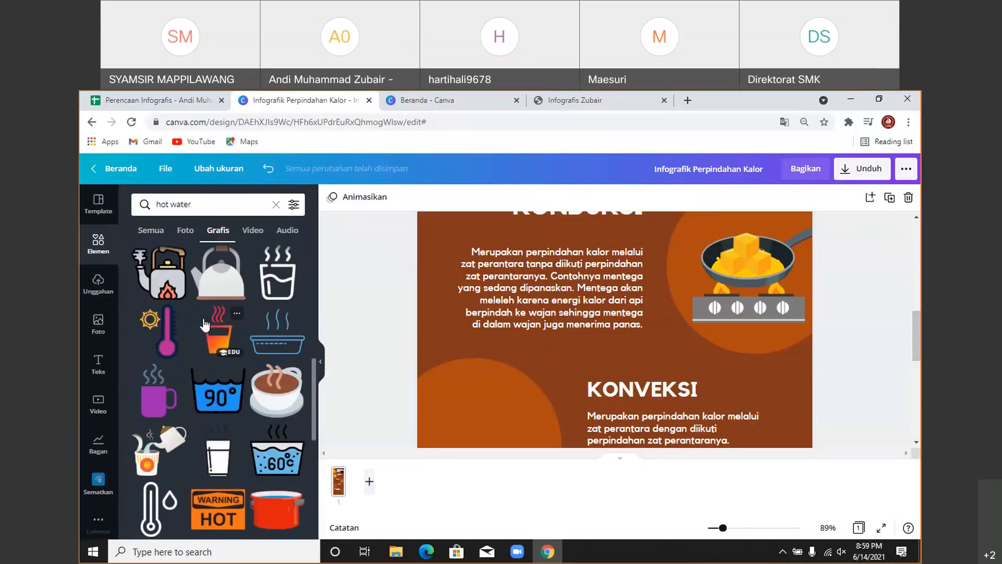
left_click(171, 279)
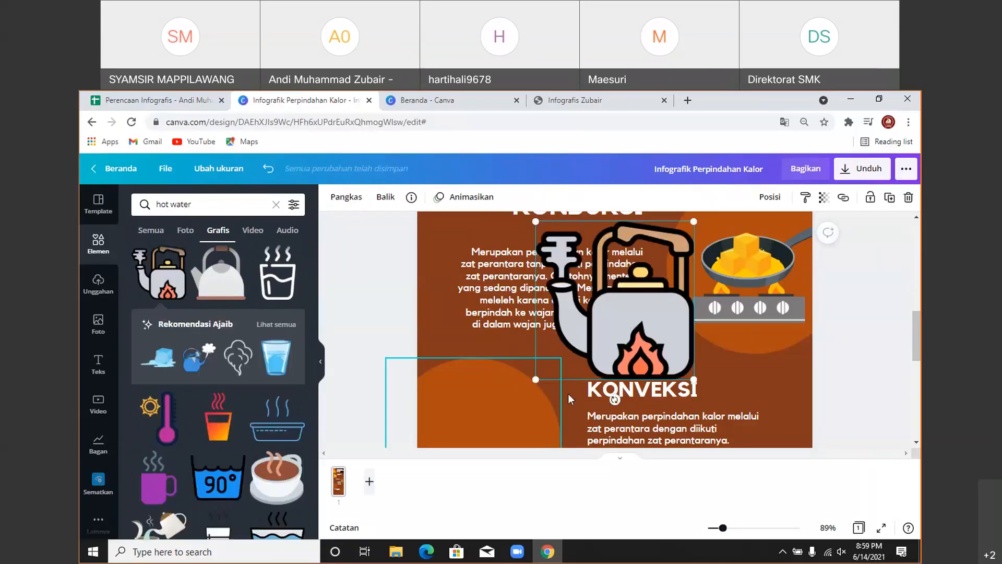
- Move the kettle into the orange circle beside KONVEKSI and shrink it to fit
left_click_drag(637, 341, 538, 399)
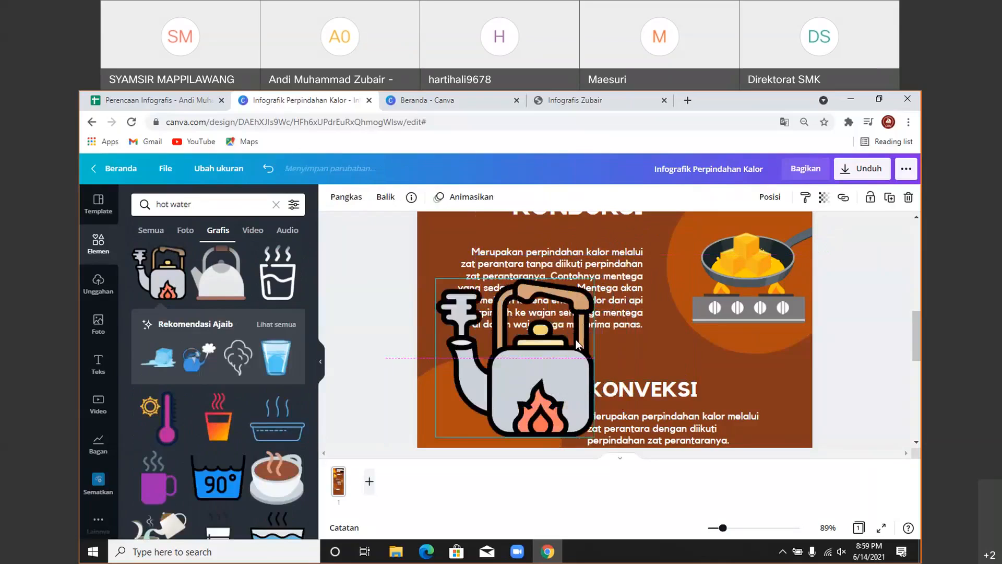
left_click_drag(567, 314, 495, 345)
scroll(546, 337, "down", 2)
left_click_drag(498, 347, 500, 351)
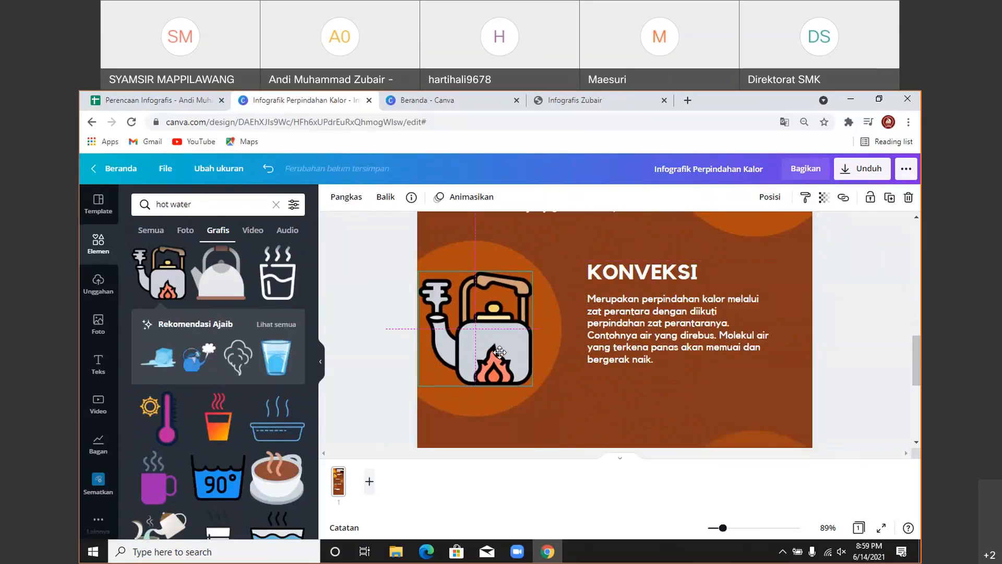
left_click_drag(418, 385, 424, 380)
scroll(204, 365, "down", 4)
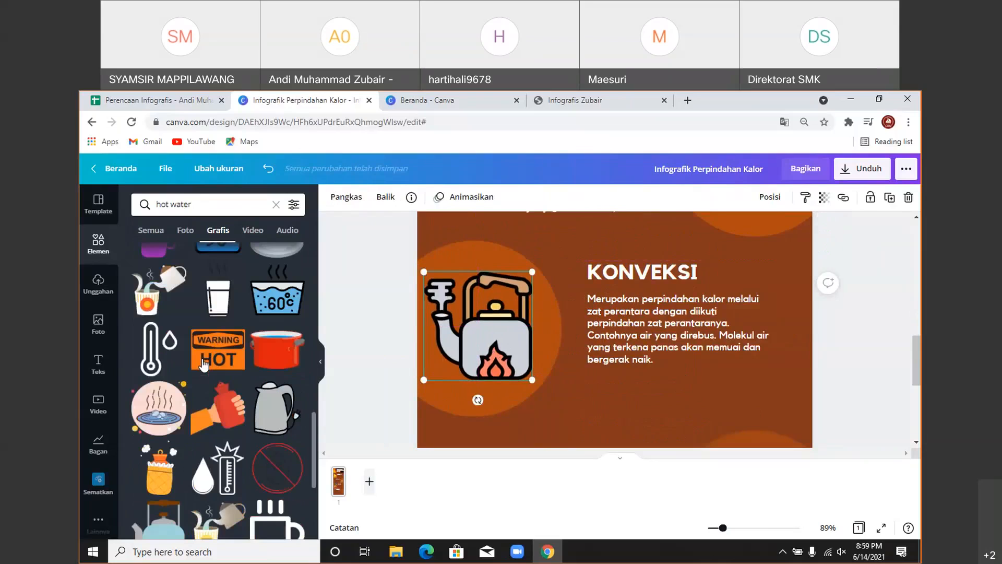
scroll(203, 366, "down", 2)
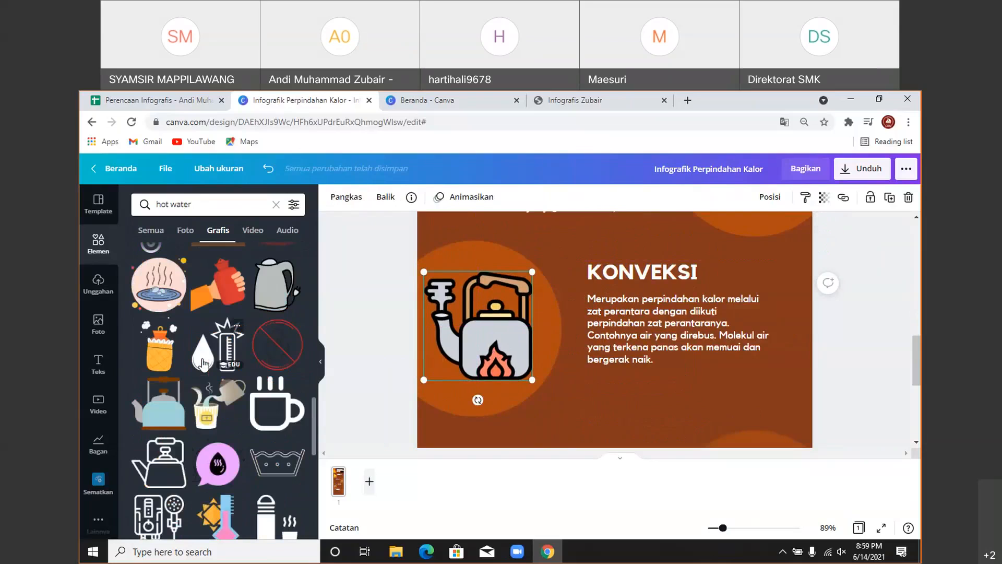
scroll(204, 364, "down", 3)
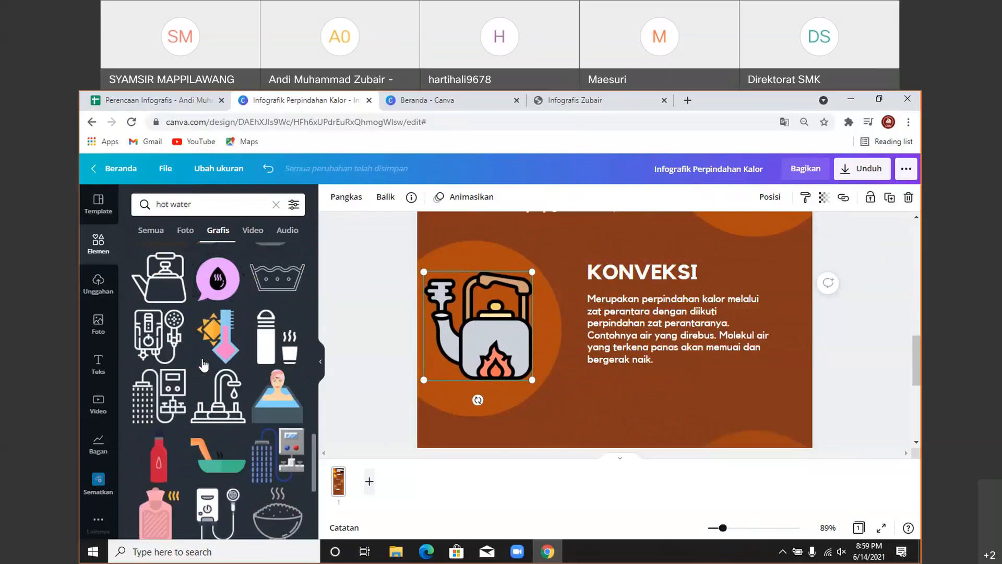
scroll(203, 366, "down", 6)
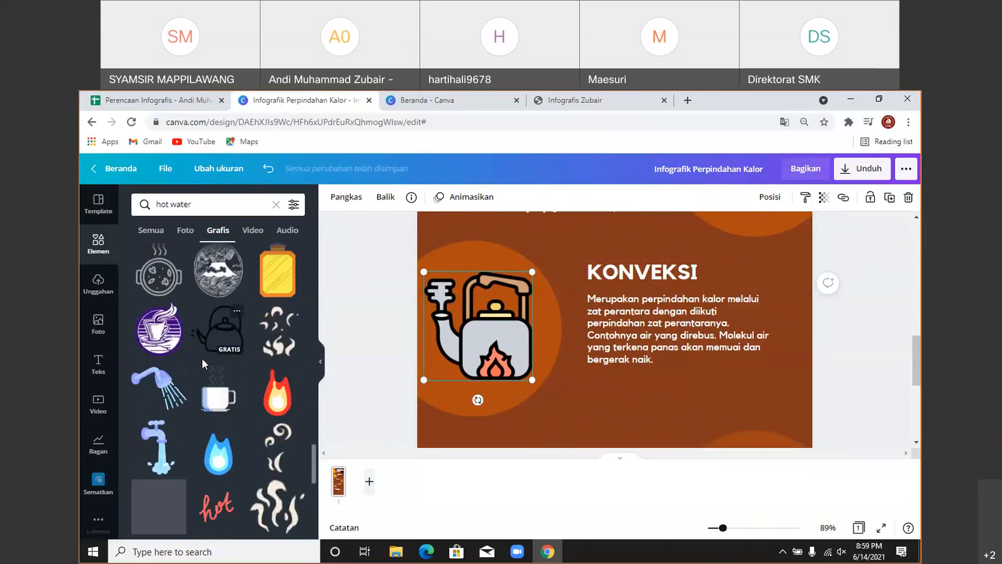
scroll(202, 358, "down", 4)
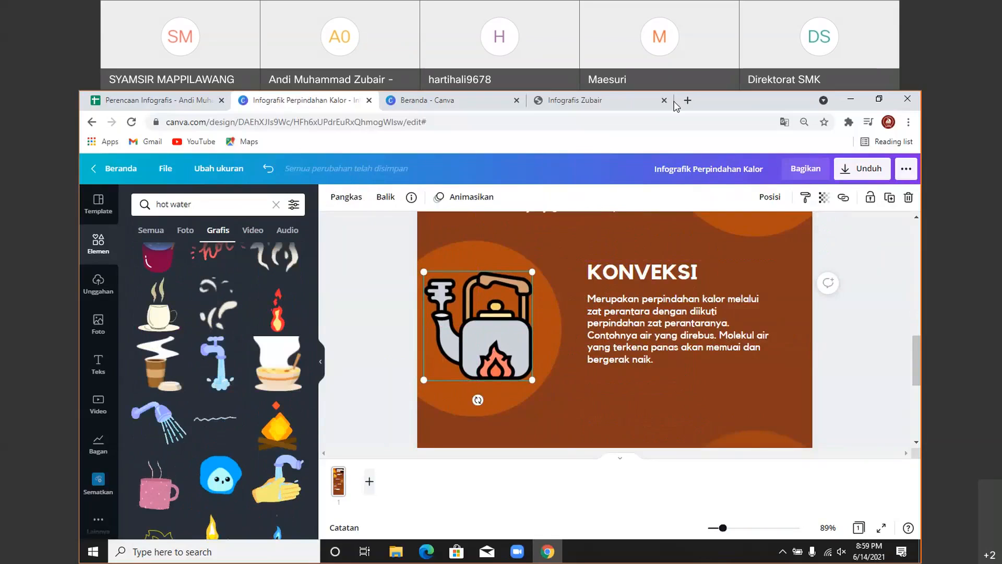
left_click(647, 102)
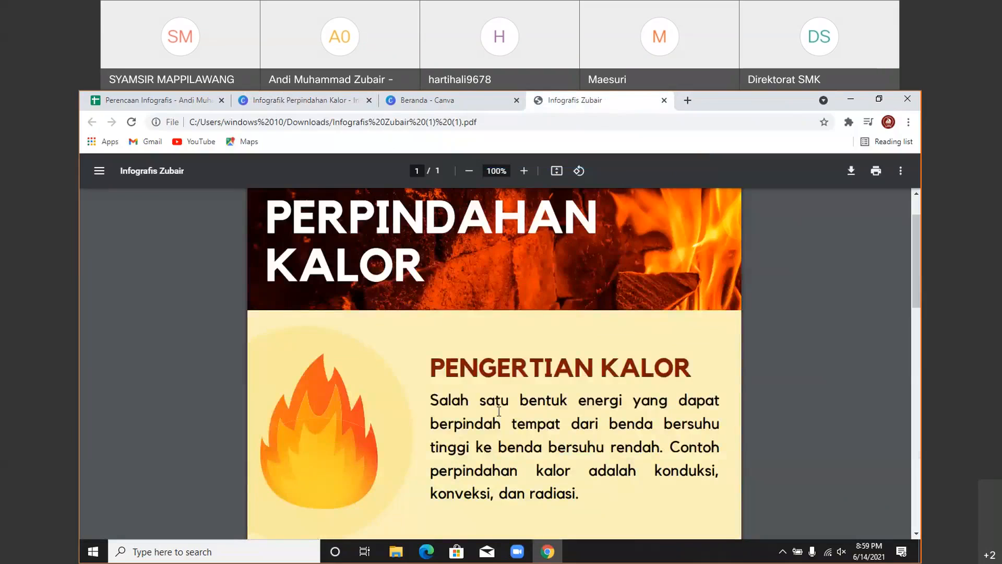
scroll(495, 409, "down", 5)
scroll(495, 409, "down", 3)
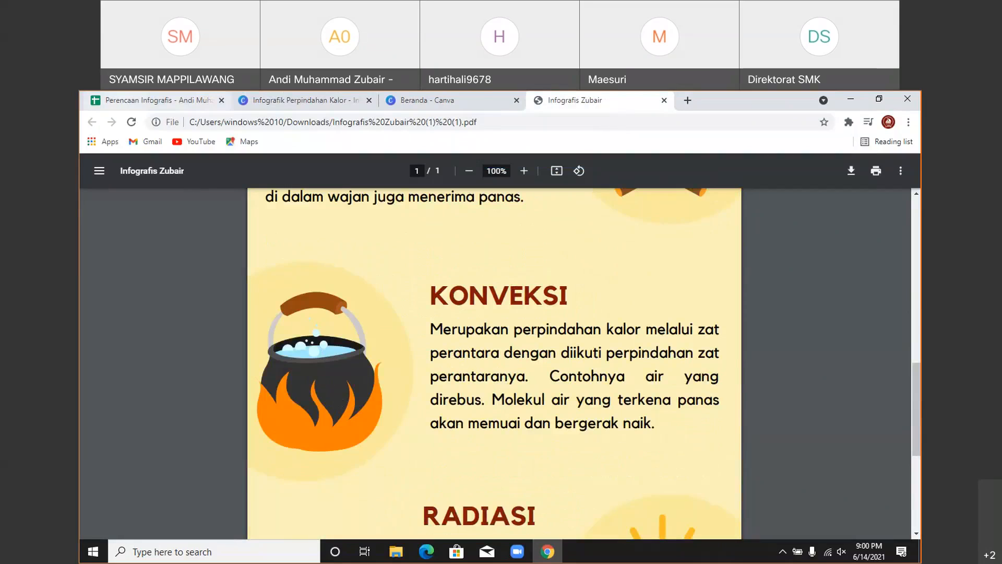
left_click(159, 100)
left_click(282, 100)
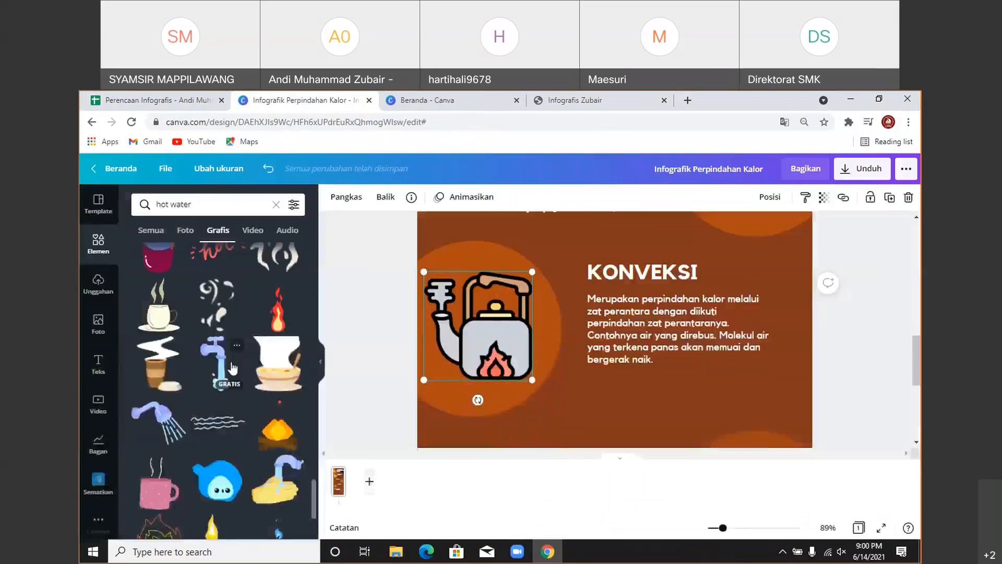
- Search graphics for 'tempat air' and scroll through the water-container results
scroll(232, 367, "down", 3)
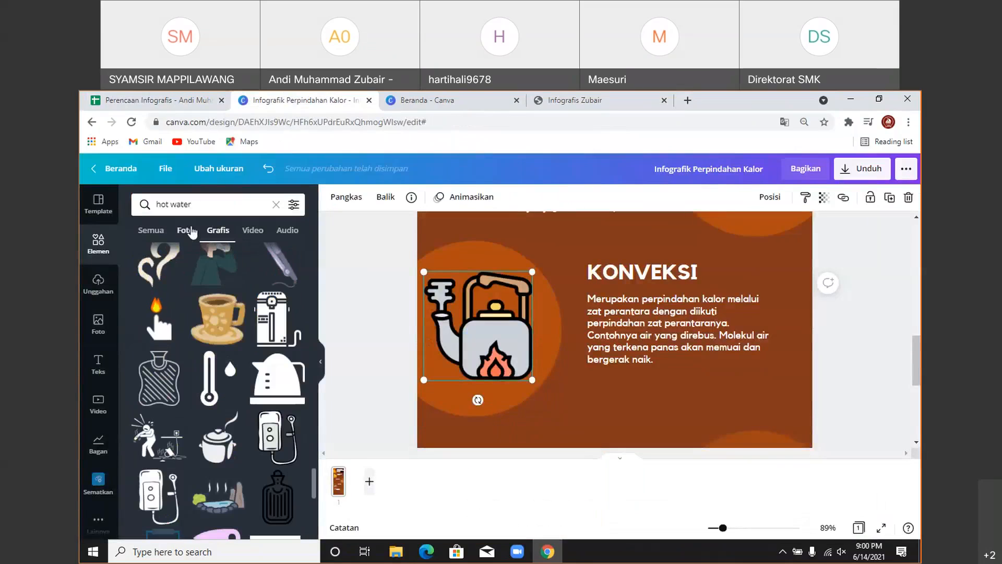
left_click(174, 205)
left_click_drag(174, 207, 147, 208)
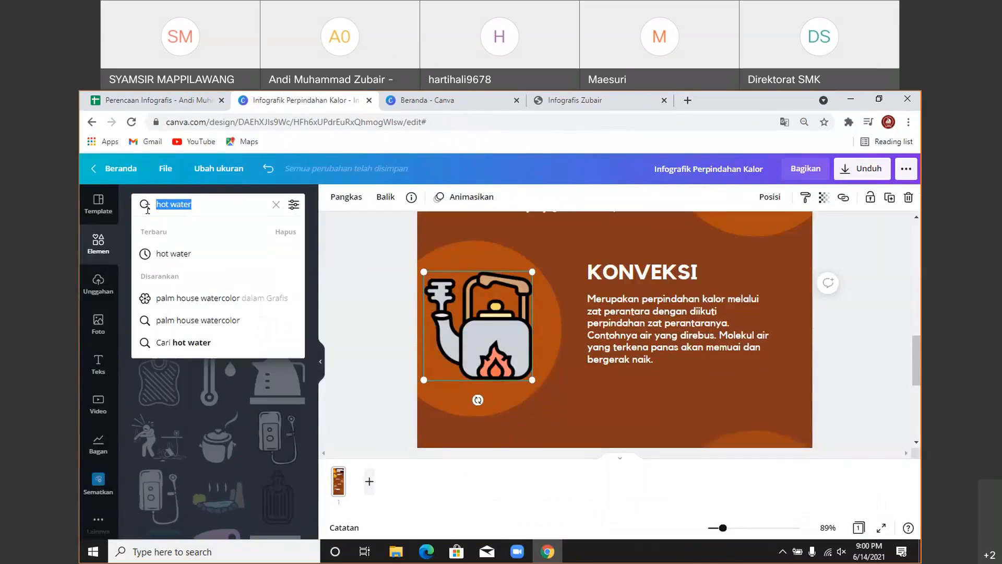
type("tempat air")
key("Return")
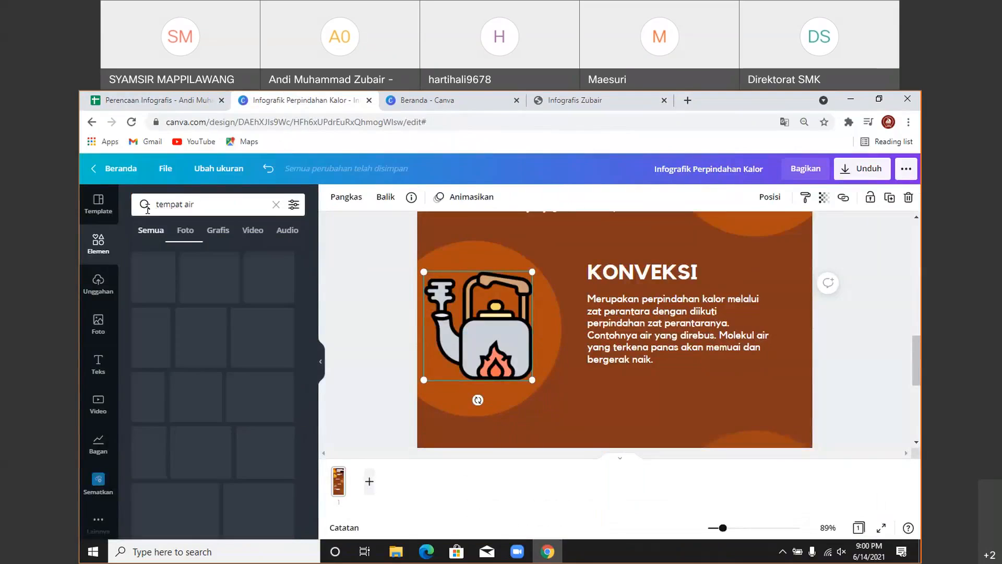
left_click(216, 230)
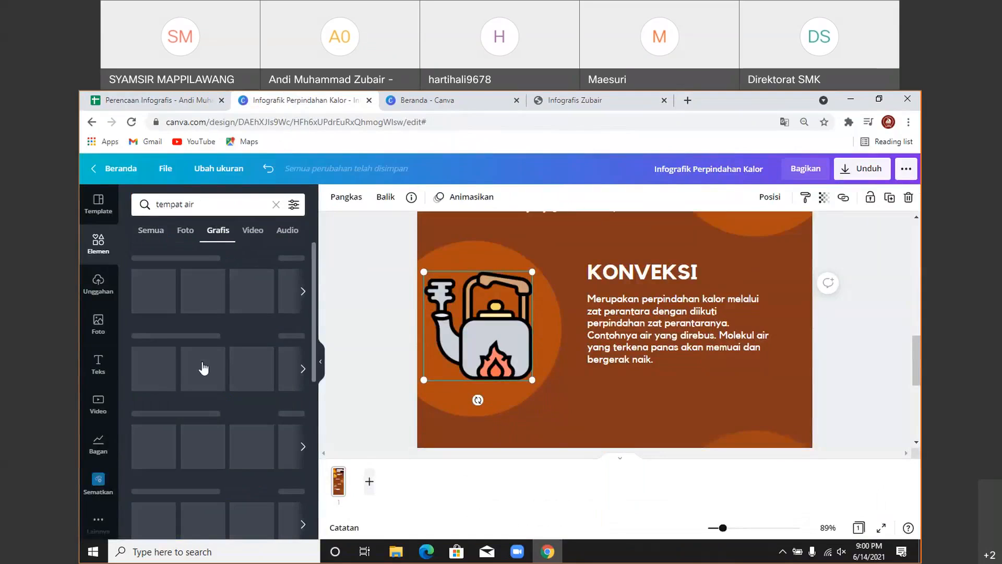
scroll(204, 367, "down", 10)
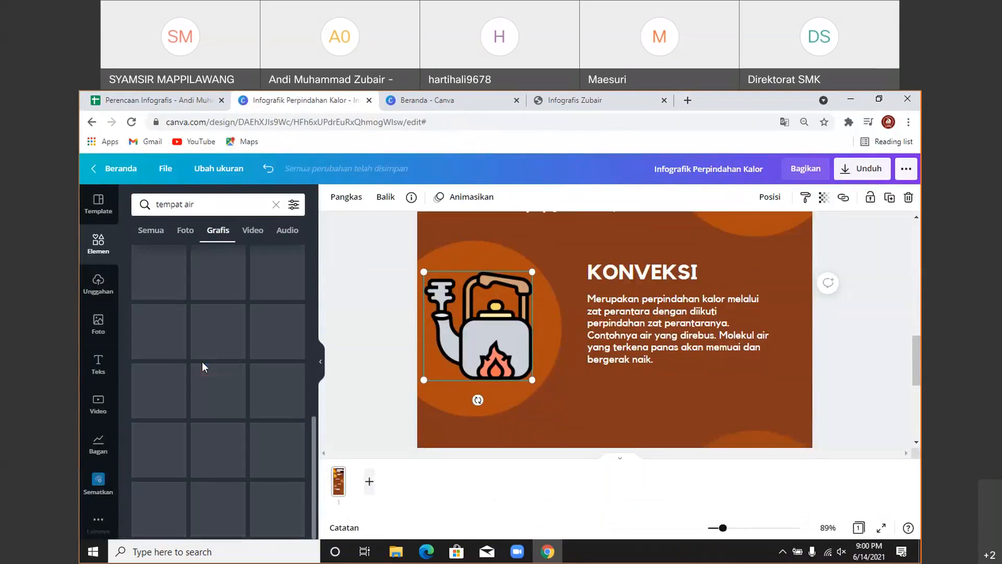
scroll(203, 367, "down", 8)
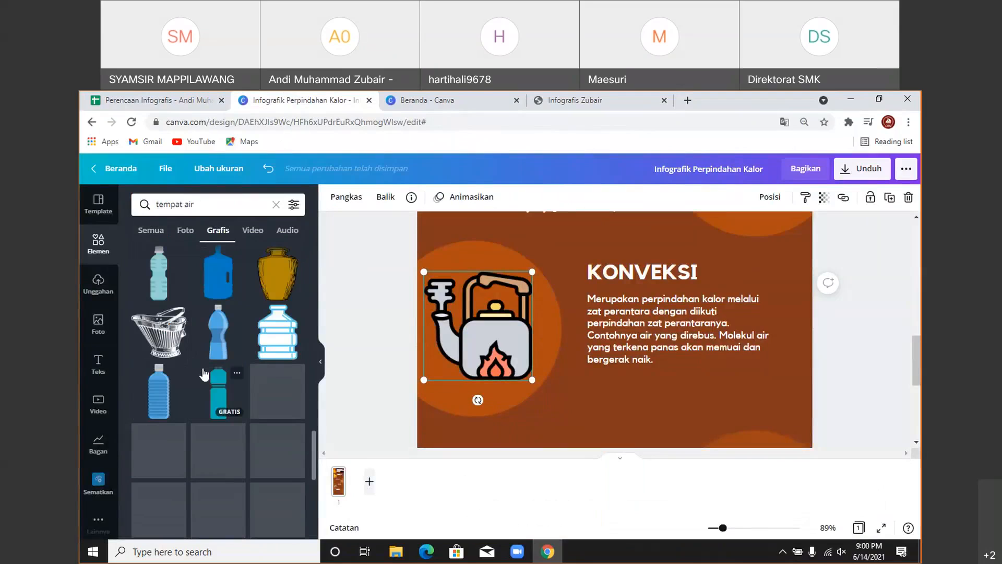
scroll(203, 373, "down", 5)
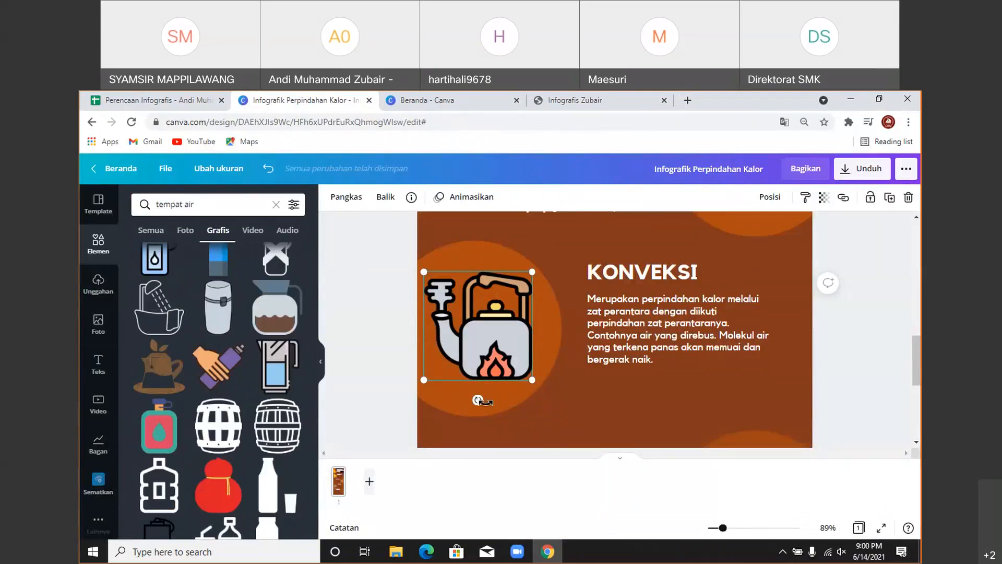
scroll(495, 393, "down", 3)
scroll(495, 393, "down", 1)
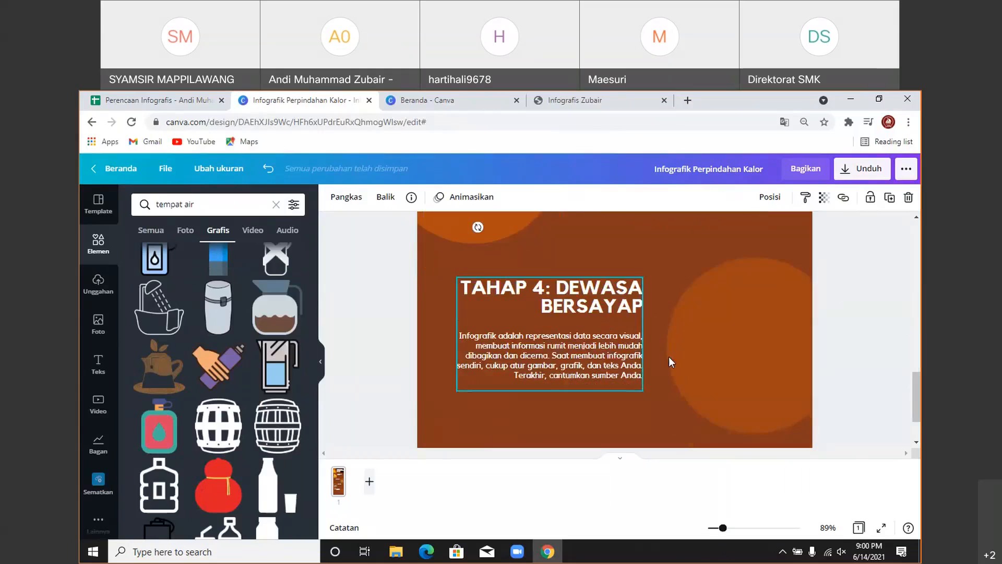
scroll(668, 356, "up", 3)
- Copy the word 'Radiasi' from cell E11 of the planning spreadsheet
key("ctrl+Page_Up")
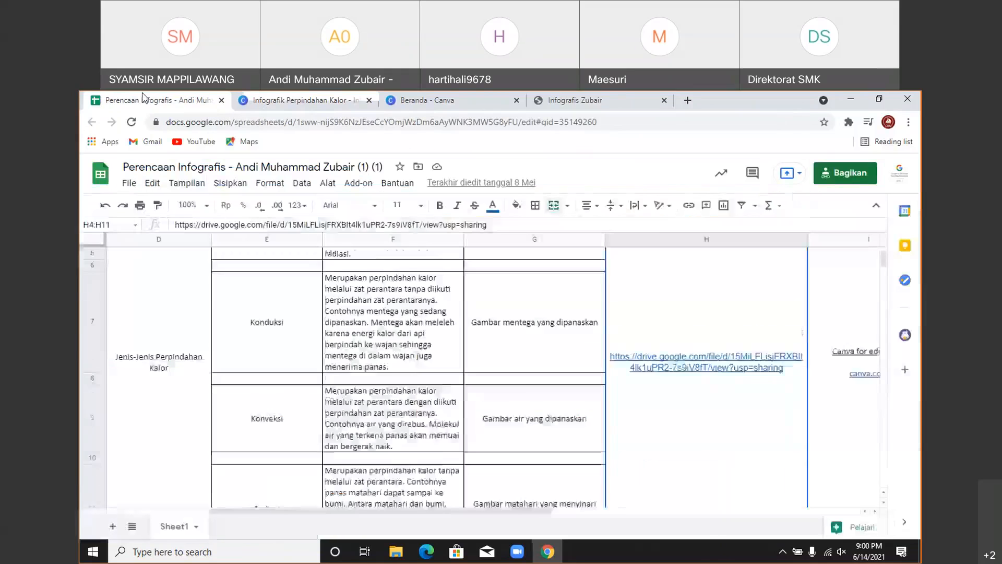
scroll(333, 409, "down", 1)
double_click(264, 391)
left_click_drag(253, 346, 285, 351)
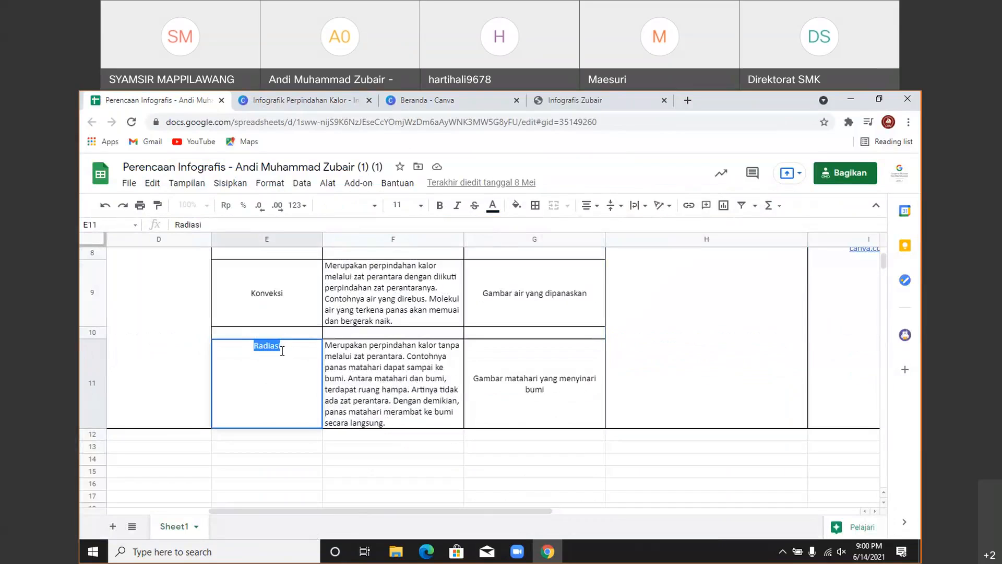
- Replace the 'TAHAP 4: DEWASA BERSAYAP' heading in Canva with RADIASI
left_click(305, 100)
scroll(500, 343, "up", 2)
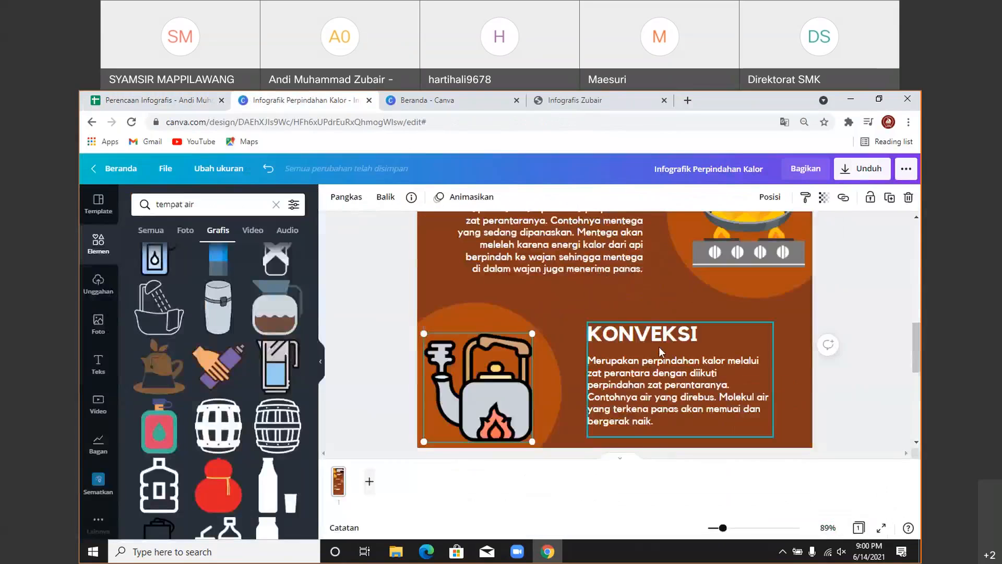
scroll(658, 347, "down", 3)
left_click(570, 358)
double_click(570, 360)
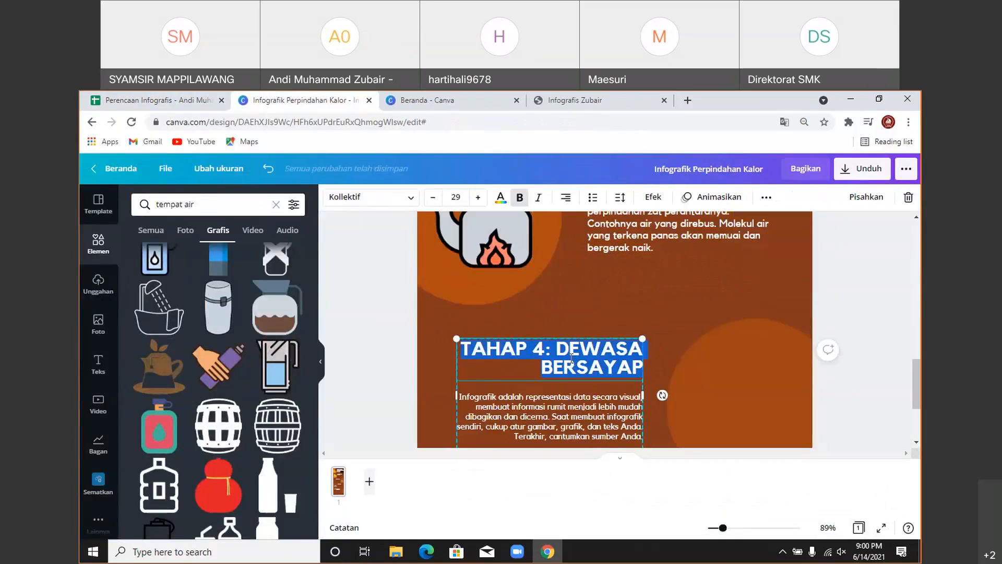
type("RADIASI")
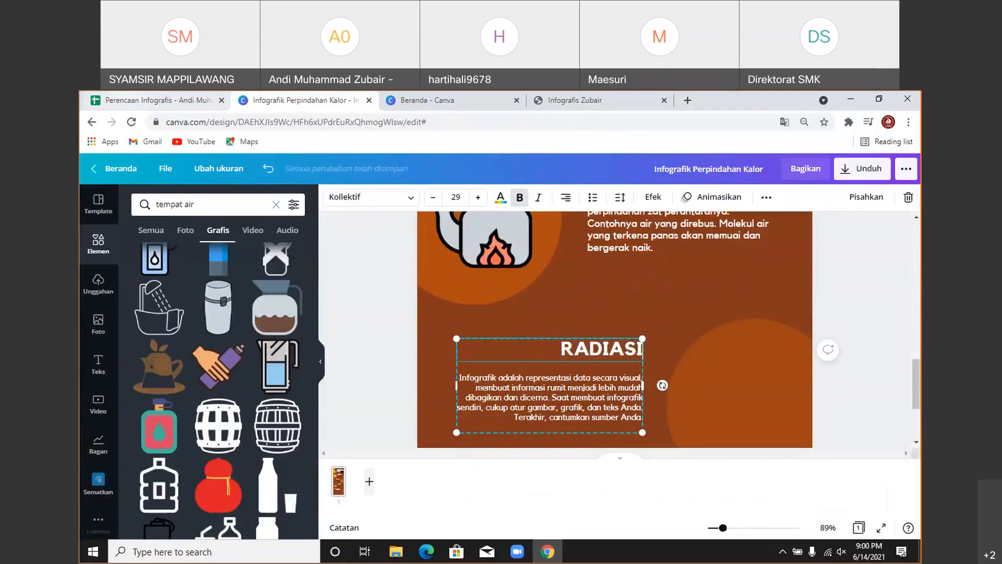
- Copy the Radiasi description from cell F11 and select the paragraph under RADIASI
left_click(138, 100)
left_click(383, 365)
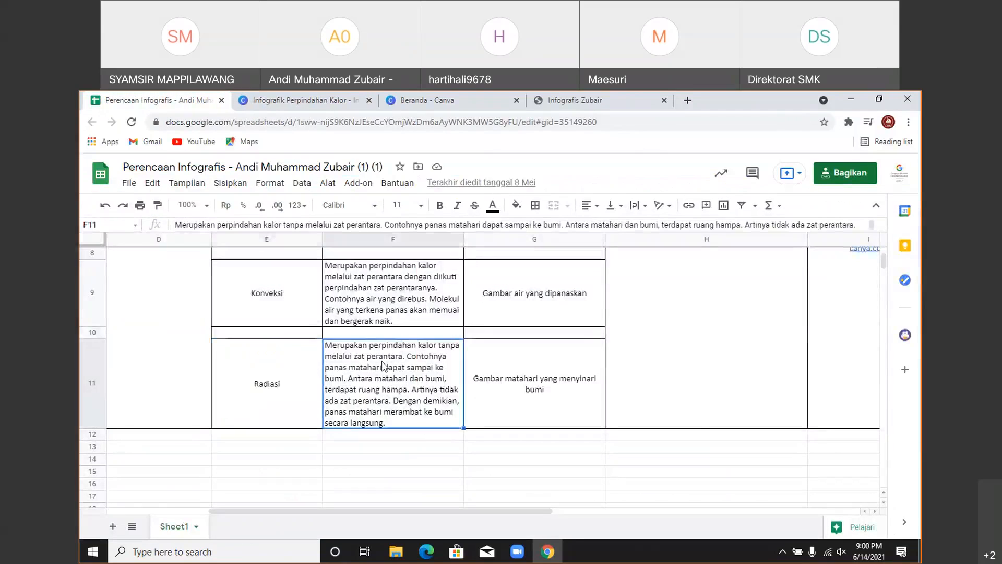
left_click(844, 224)
key("ctrl+a")
key("ctrl+c")
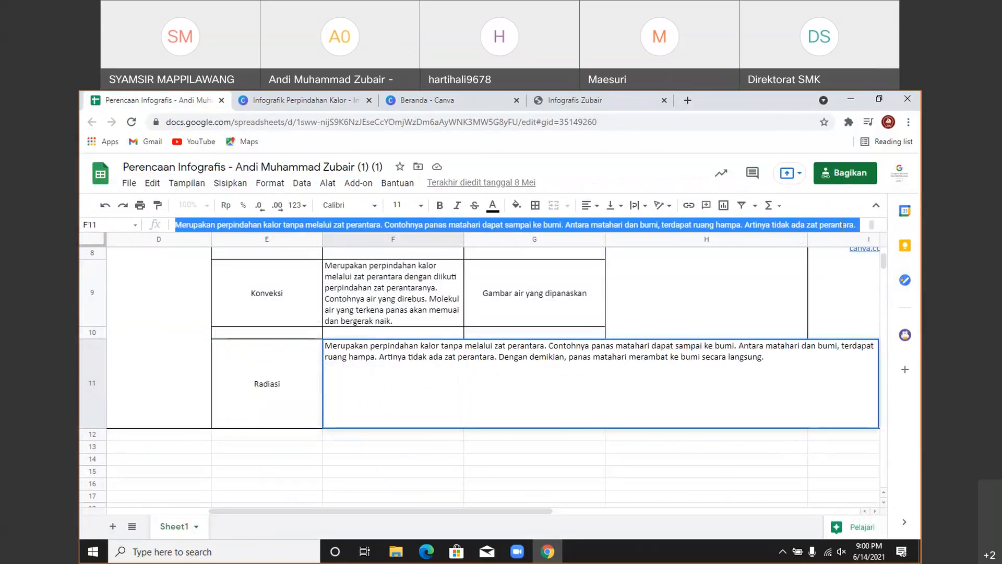
left_click(305, 100)
left_click(557, 385)
- Paste the radiation explanation into the RADIASI paragraph and set its font size to 15.8
key("ctrl+v")
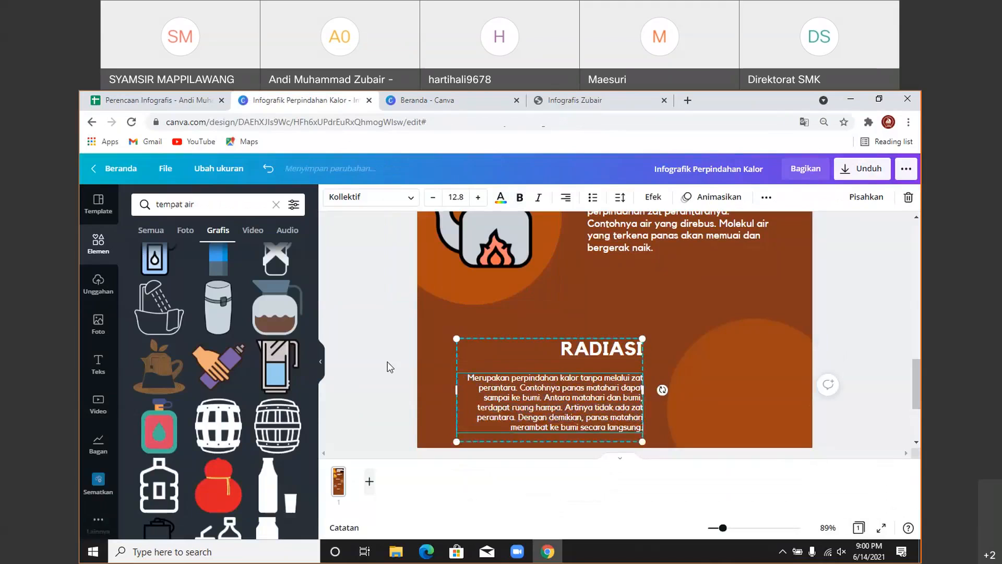
left_click(320, 361)
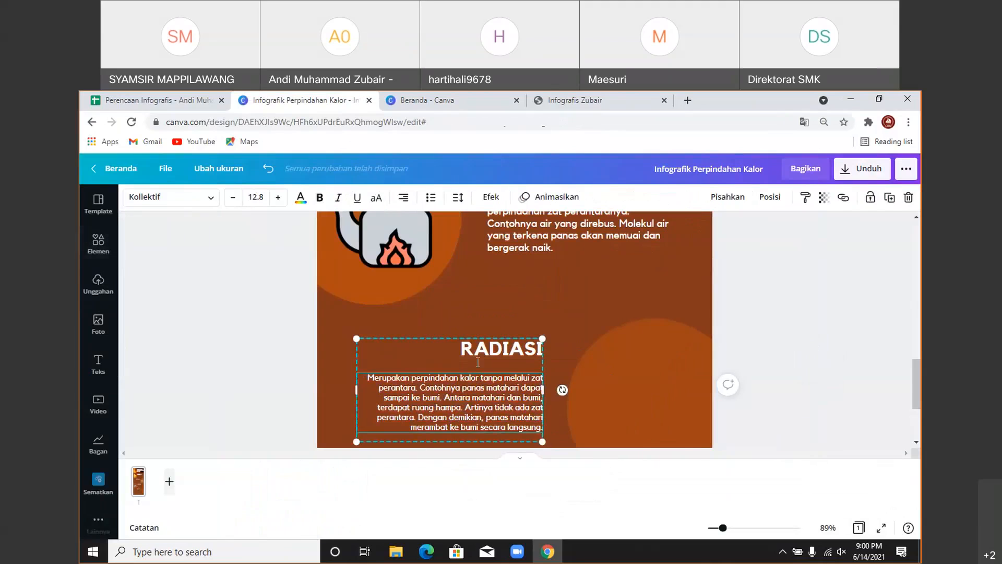
scroll(466, 319, "down", 3)
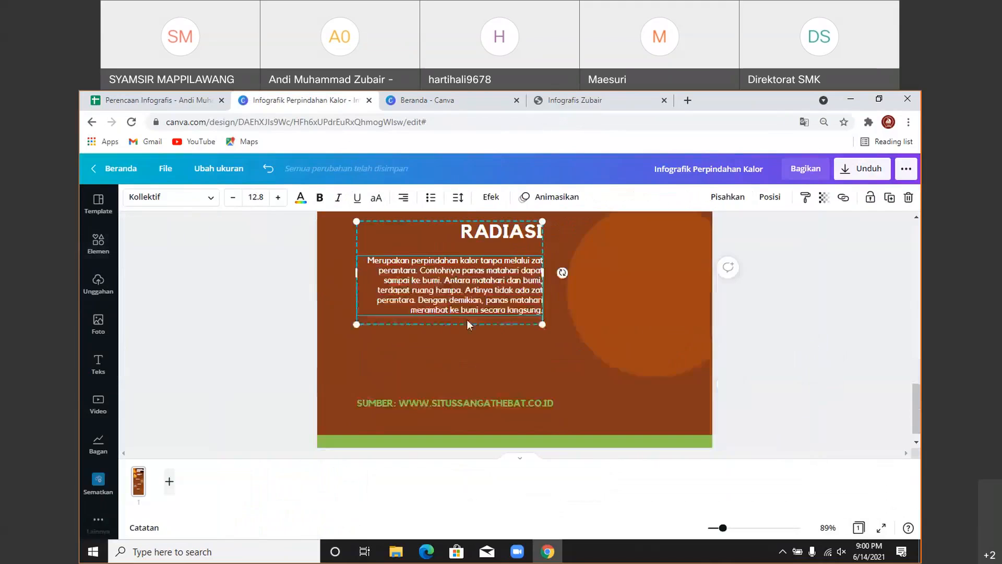
left_click(251, 198)
type("15.8")
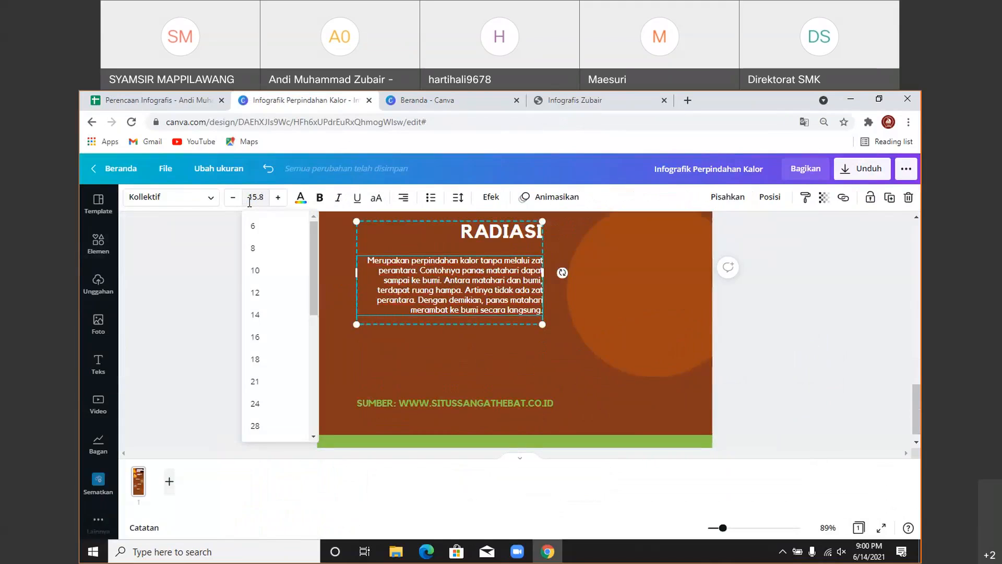
key("Return")
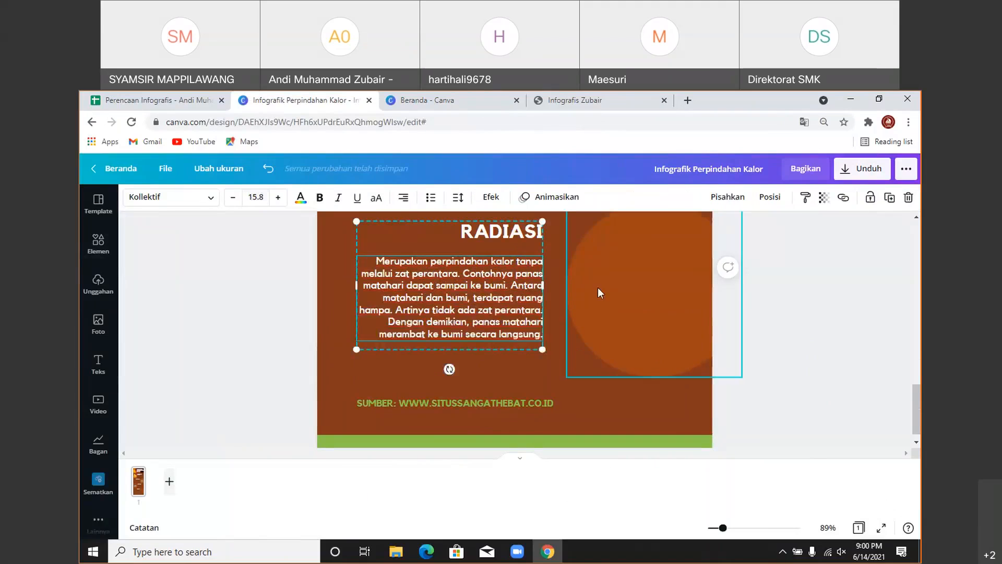
left_click(752, 318)
scroll(645, 320, "up", 2)
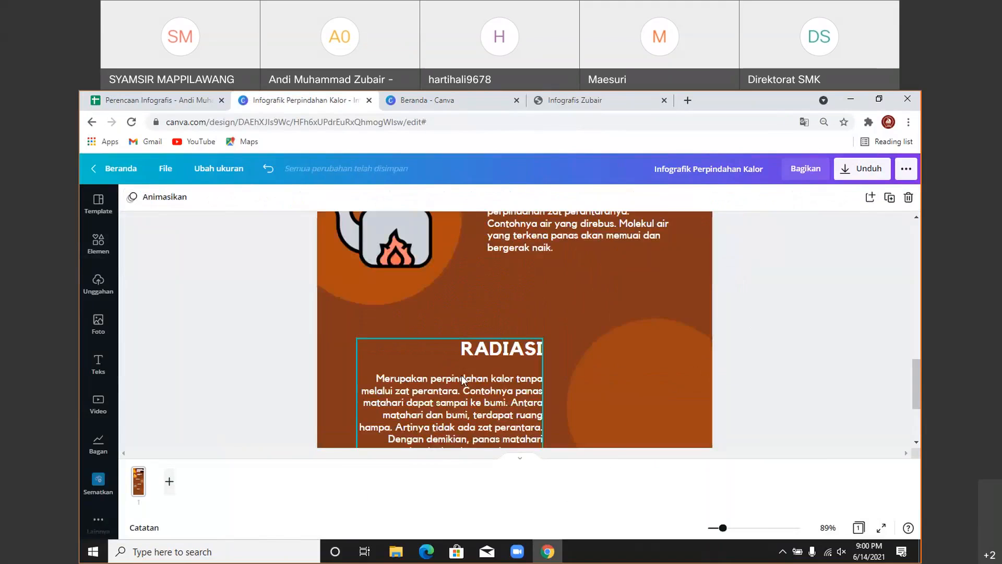
scroll(461, 375, "up", 3)
scroll(526, 386, "down", 2)
scroll(522, 384, "up", 1)
scroll(515, 378, "up", 1)
- Flip the kettle graphic horizontally and shift it slightly to the right
left_click(392, 356)
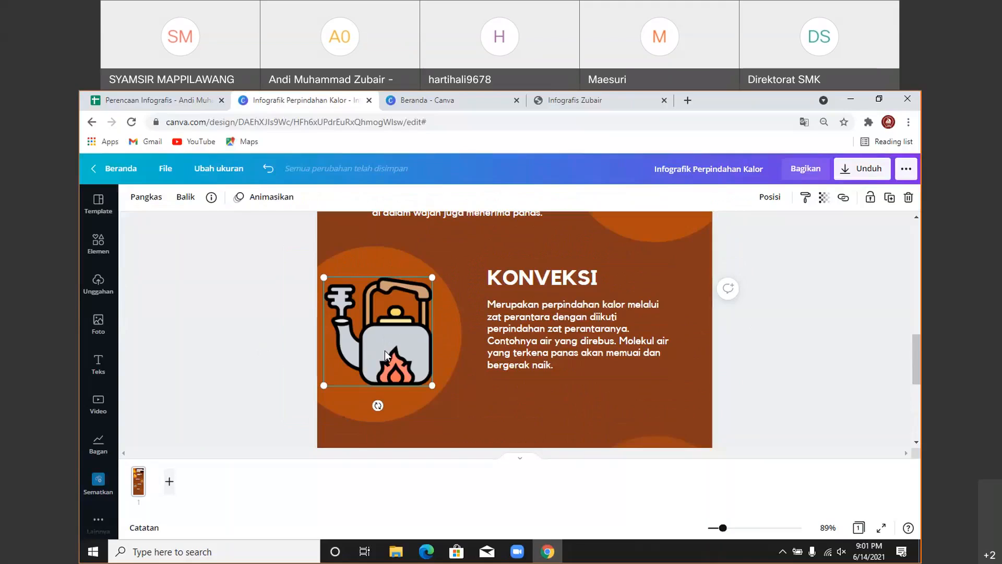
left_click(186, 208)
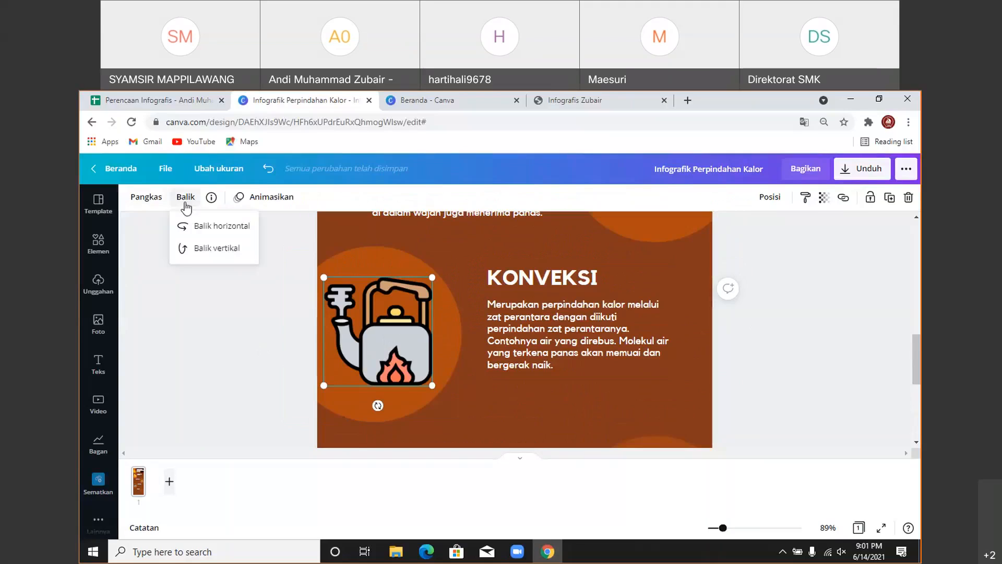
left_click(206, 230)
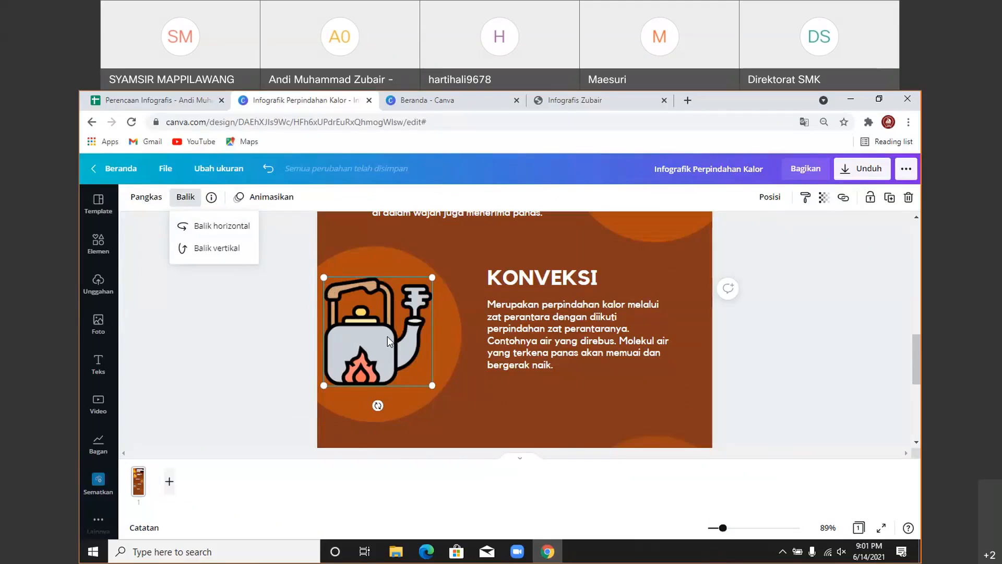
left_click_drag(387, 337, 400, 337)
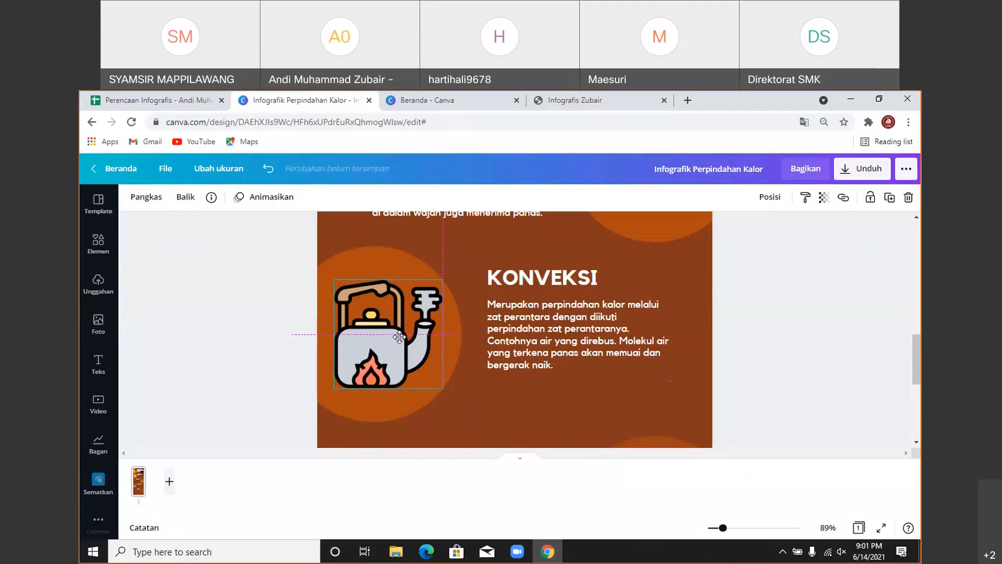
left_click(725, 288)
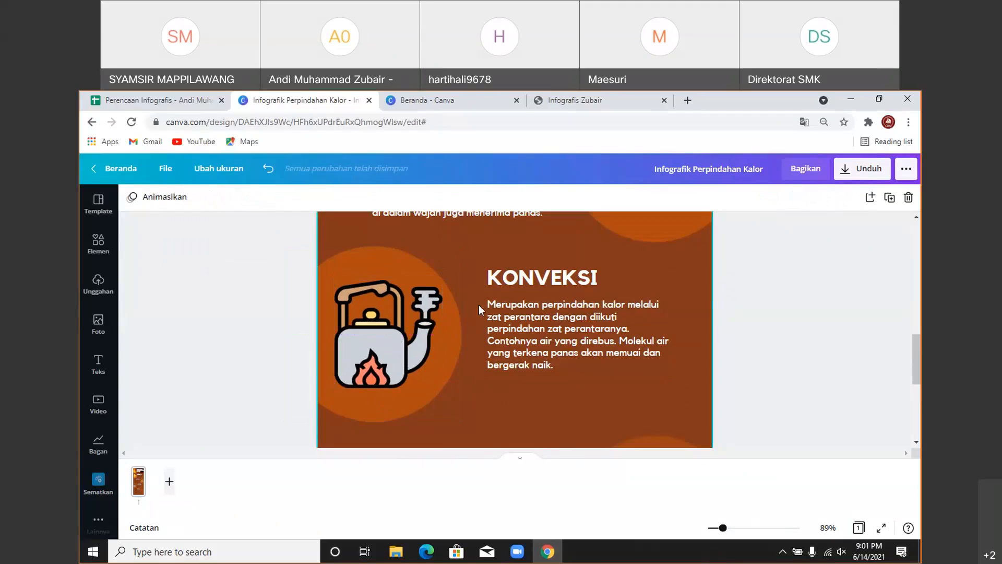
scroll(479, 307, "down", 10)
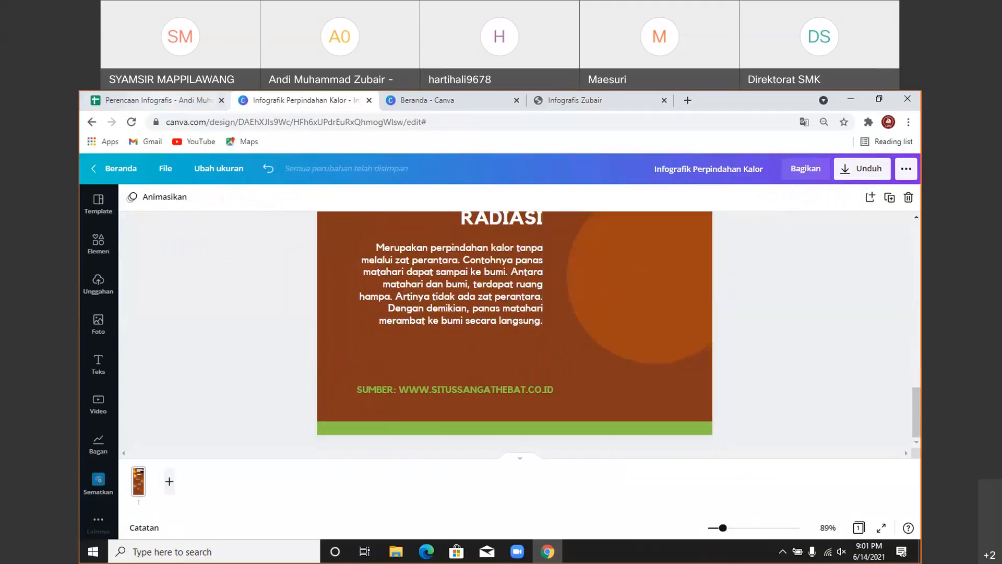
key("ctrl+1")
left_click(514, 386)
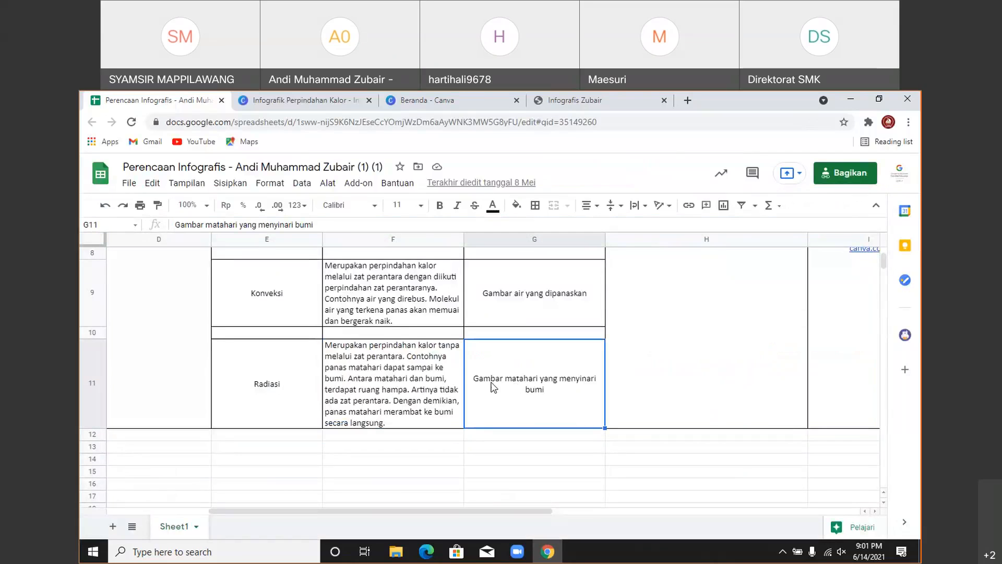
double_click(551, 394)
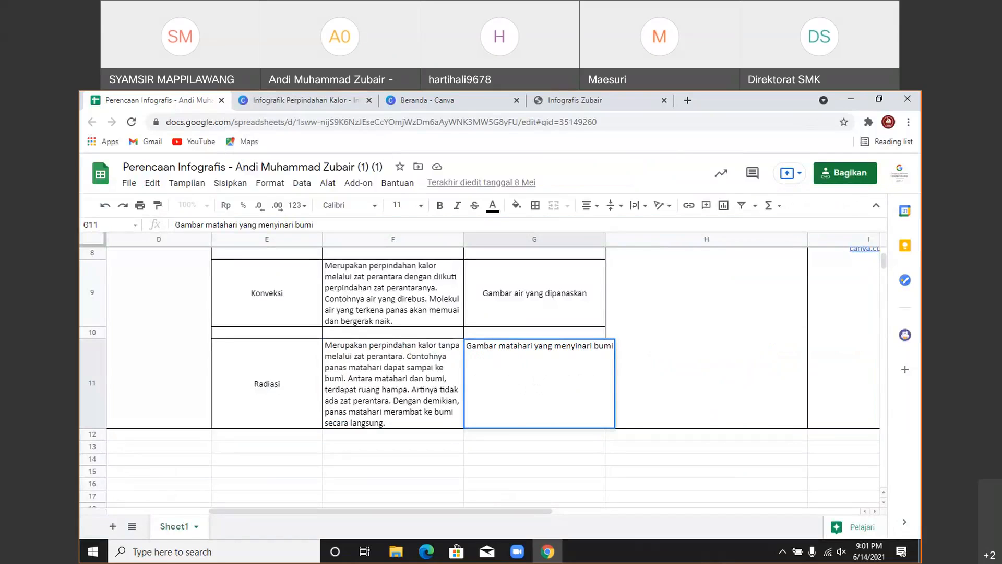
left_click(296, 101)
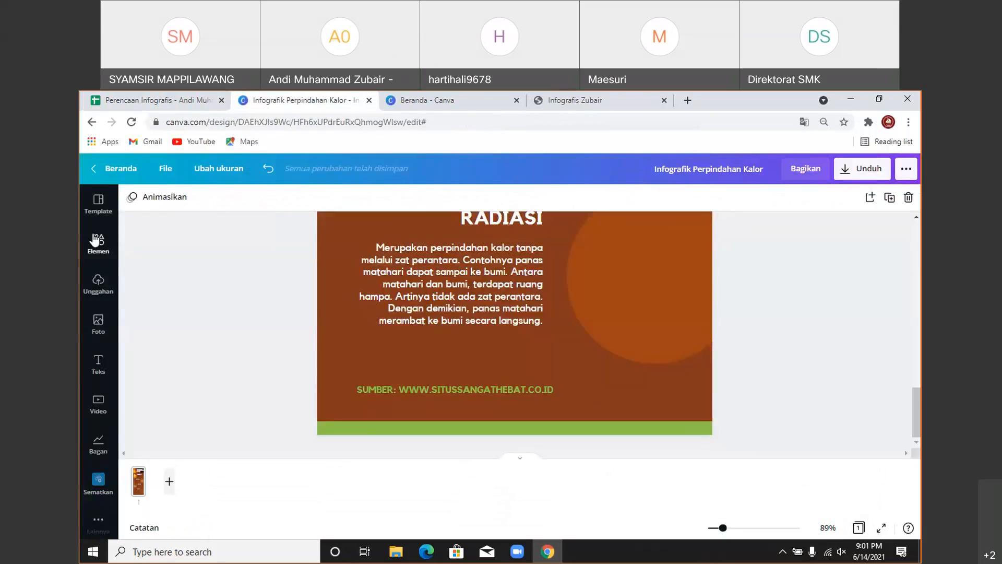
- Search graphics for 'global warming' and add a flaming globe graphic to the design
left_click(96, 240)
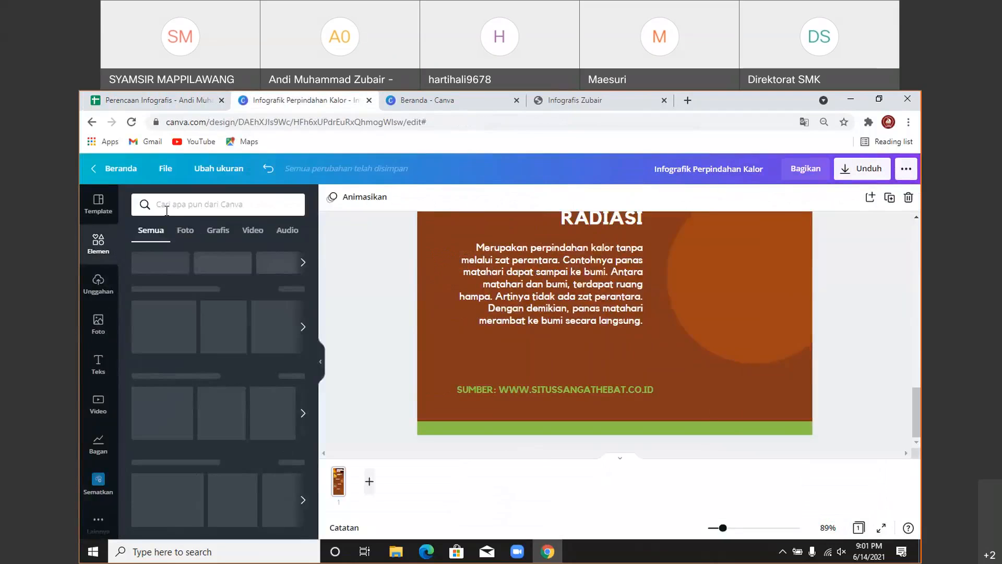
left_click(167, 210)
type("global")
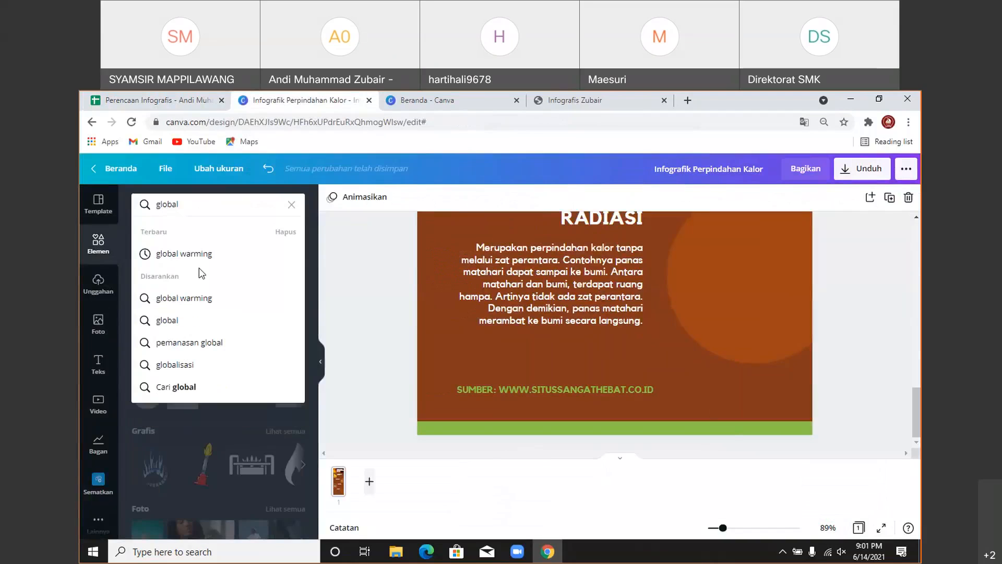
left_click(193, 254)
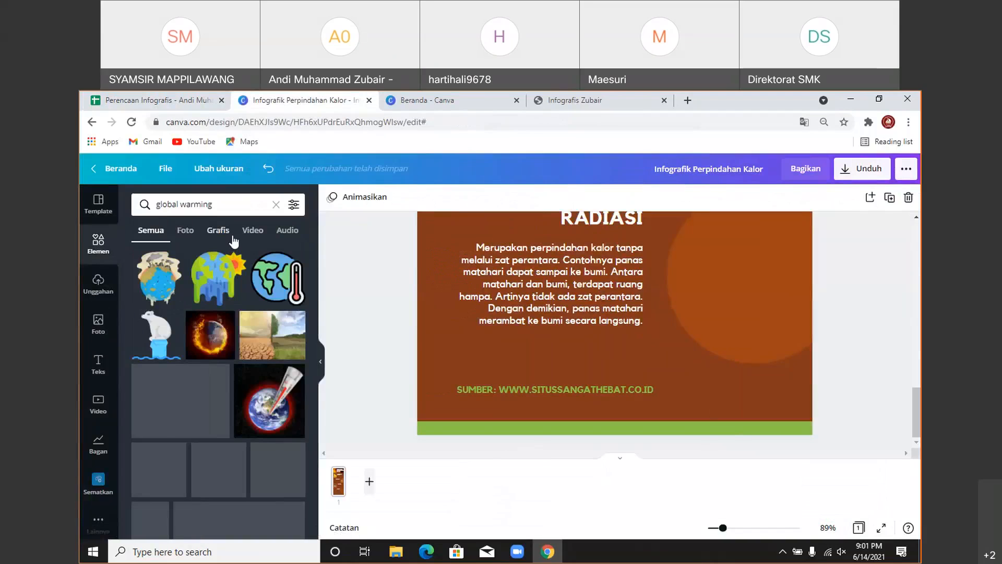
left_click(218, 230)
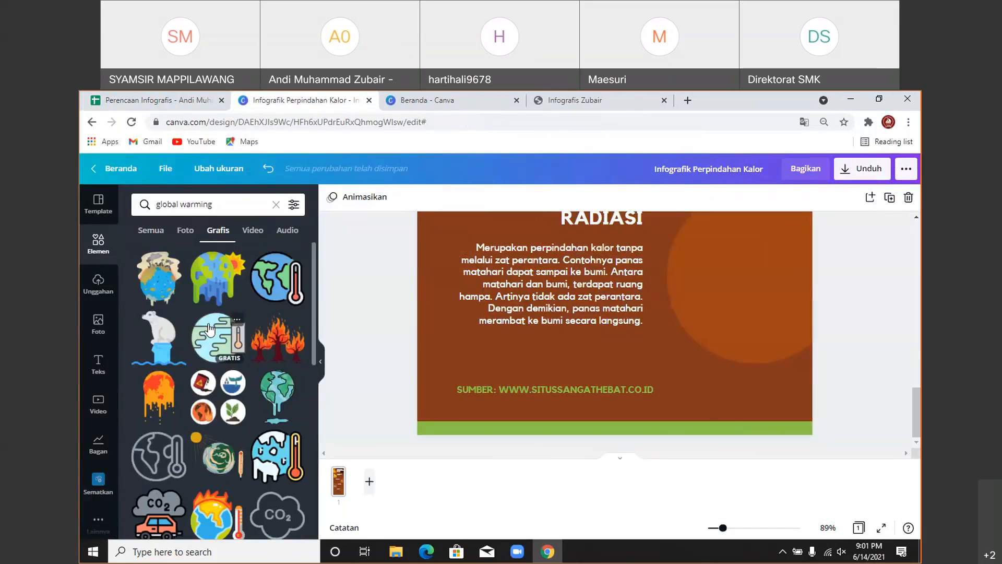
scroll(208, 329, "down", 1)
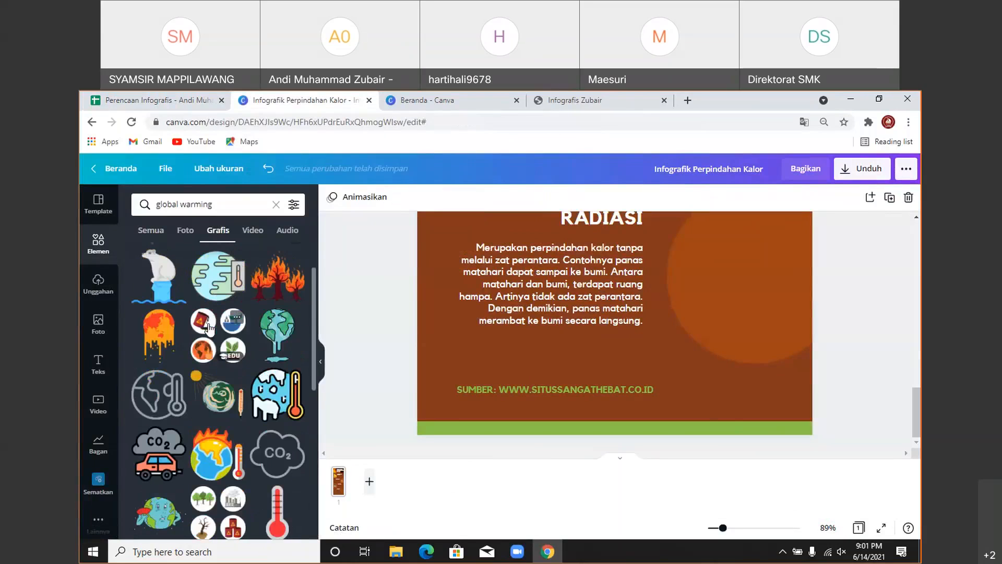
scroll(209, 328, "down", 4)
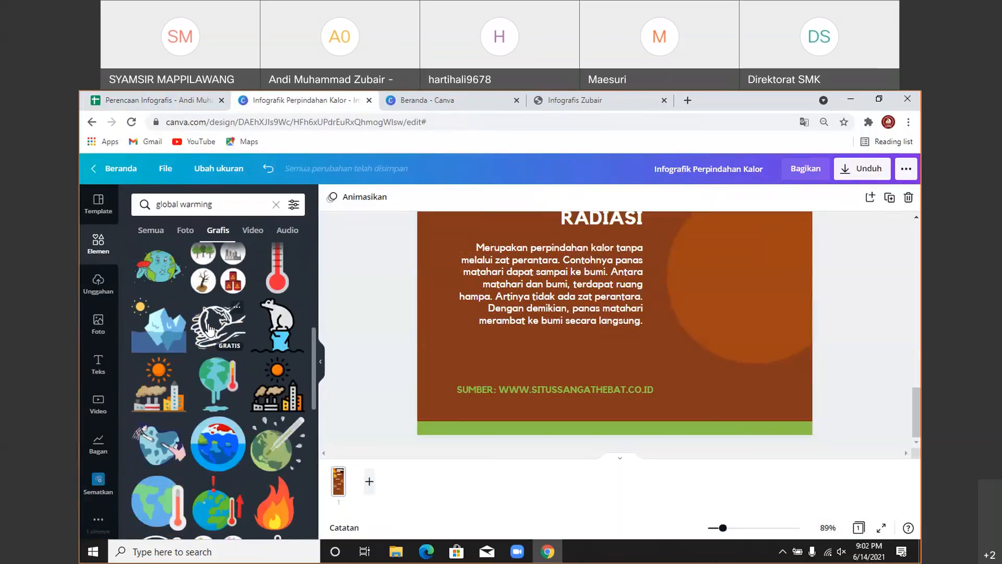
scroll(209, 329, "down", 5)
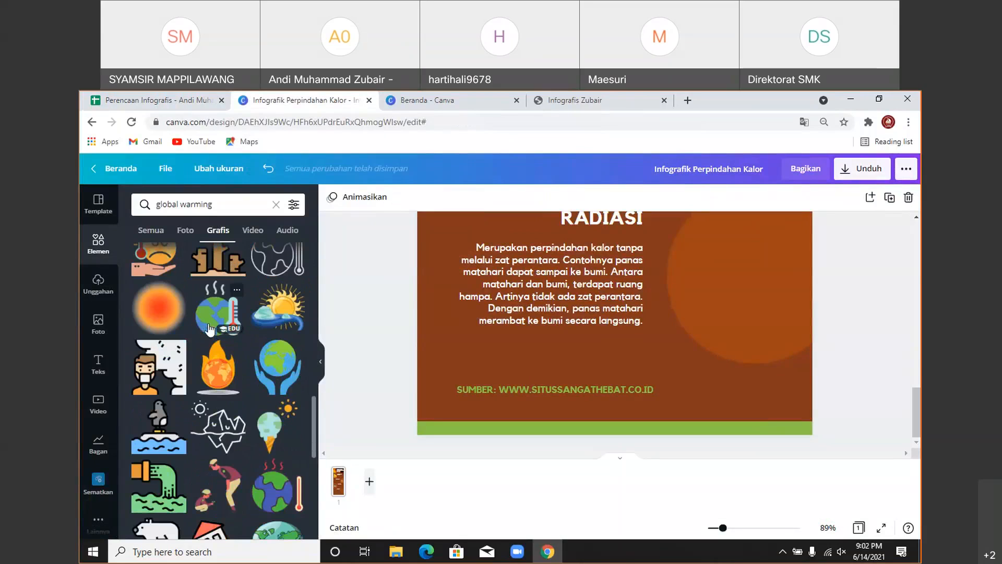
left_click(209, 328)
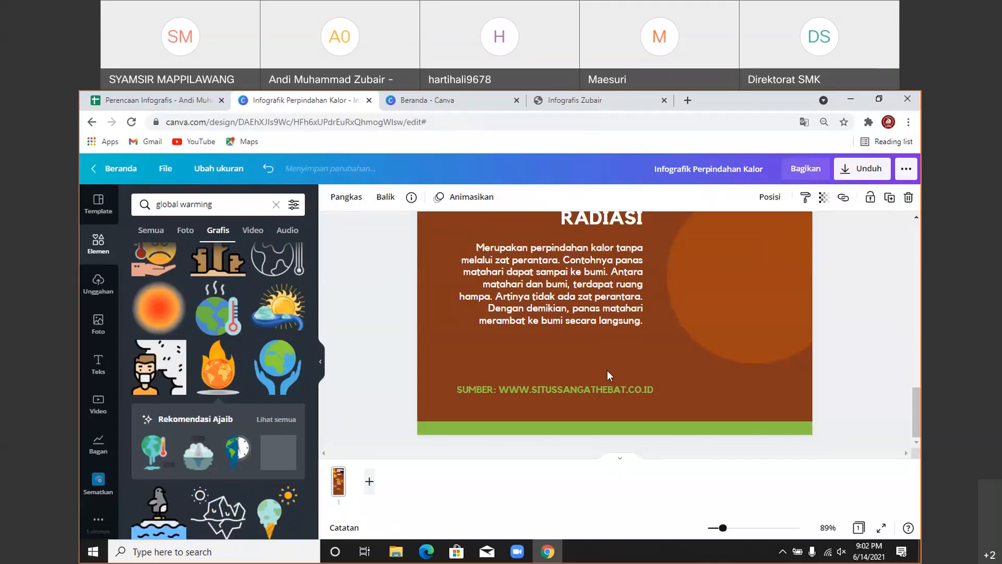
- Move the globe graphic down beside the RADIASI section, adjusting the KONVEKSI text block
scroll(634, 349, "up", 3)
scroll(634, 345, "up", 2)
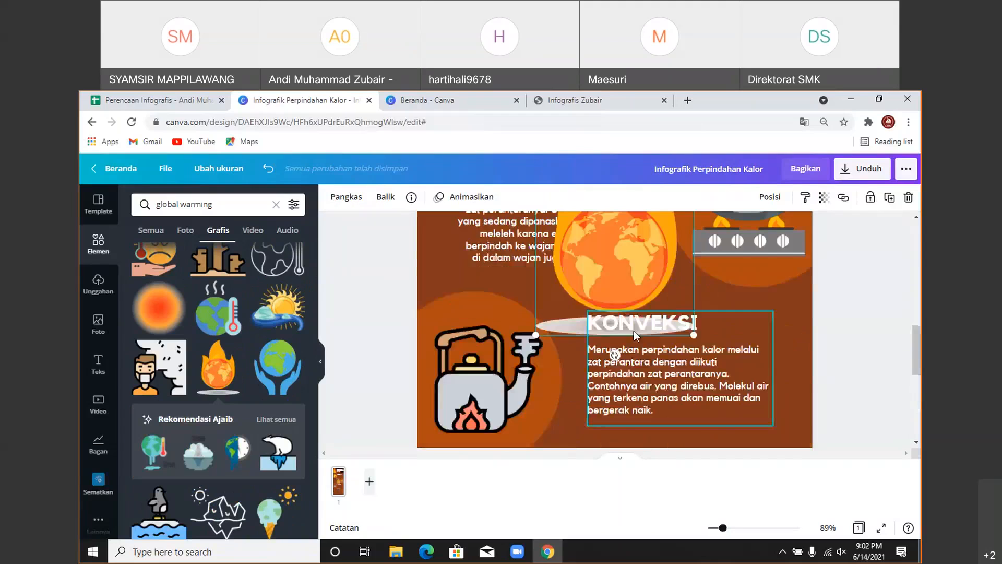
left_click_drag(618, 271, 706, 392)
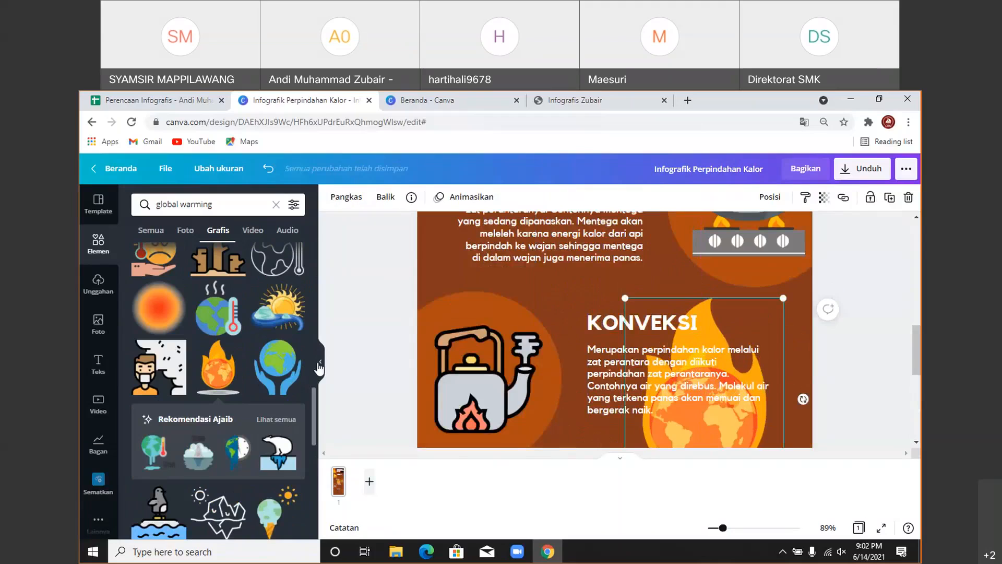
left_click(319, 365)
left_click_drag(647, 365, 644, 433)
left_click(557, 282)
mouse_move(557, 281)
left_mouse_down()
mouse_move(599, 314)
mouse_move(548, 288)
left_mouse_up()
left_click(647, 381)
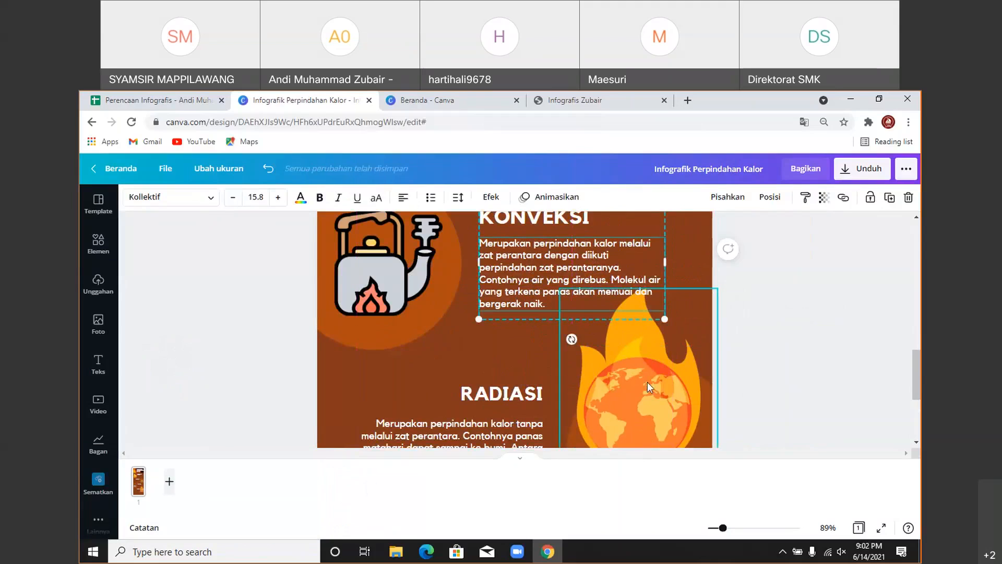
left_click_drag(647, 381, 649, 409)
- Shrink the globe into the orange circle and shift the KONVEKSI text slightly right
scroll(575, 286, "down", 2)
left_click_drag(566, 221, 616, 277)
left_click_drag(681, 346, 656, 330)
scroll(675, 350, "up", 3)
left_click(586, 337)
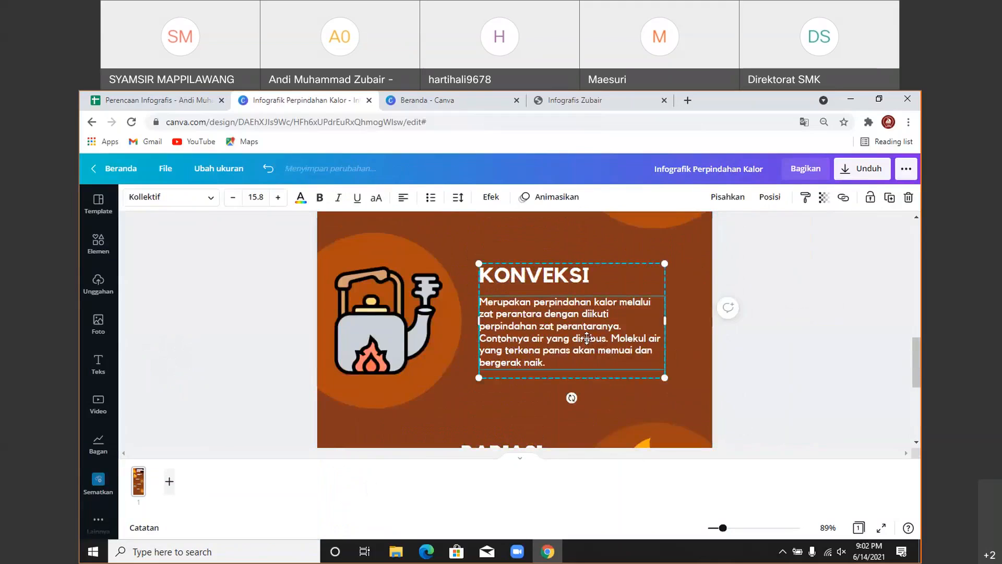
left_click_drag(587, 337, 593, 338)
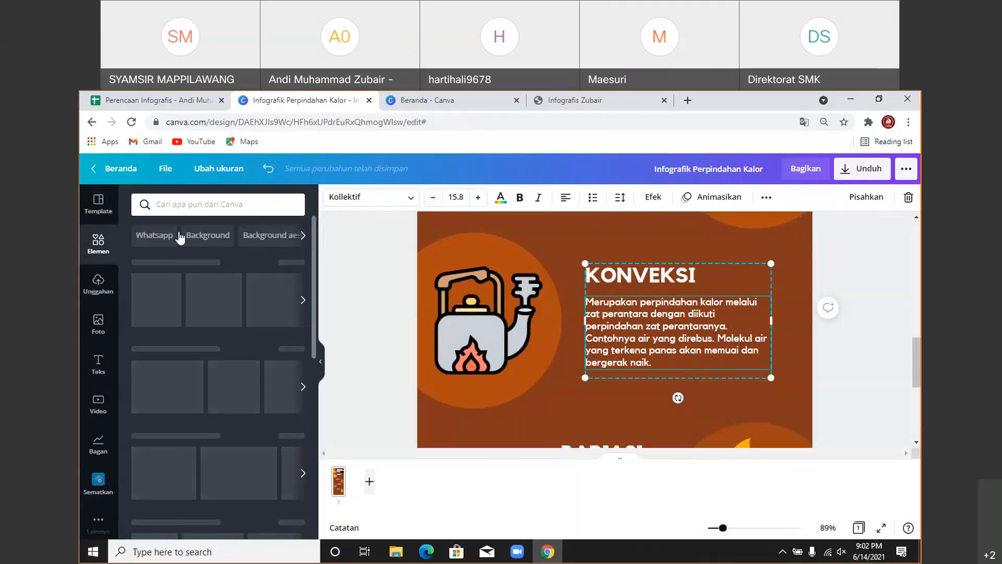
- Search graphics for 'maahari dan bumi' and browse the sun results
left_click(178, 203)
type("ma")
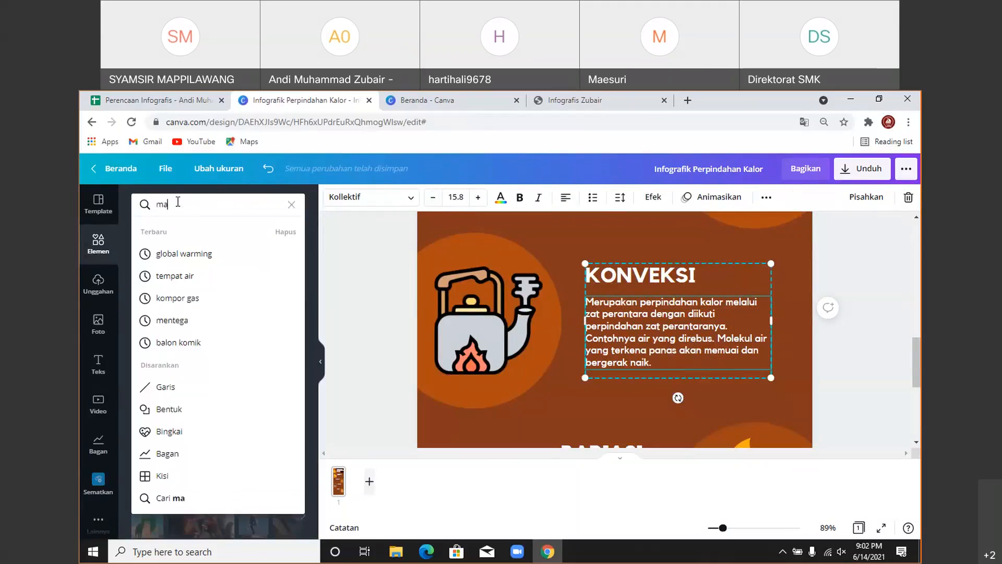
type("ahari dan b")
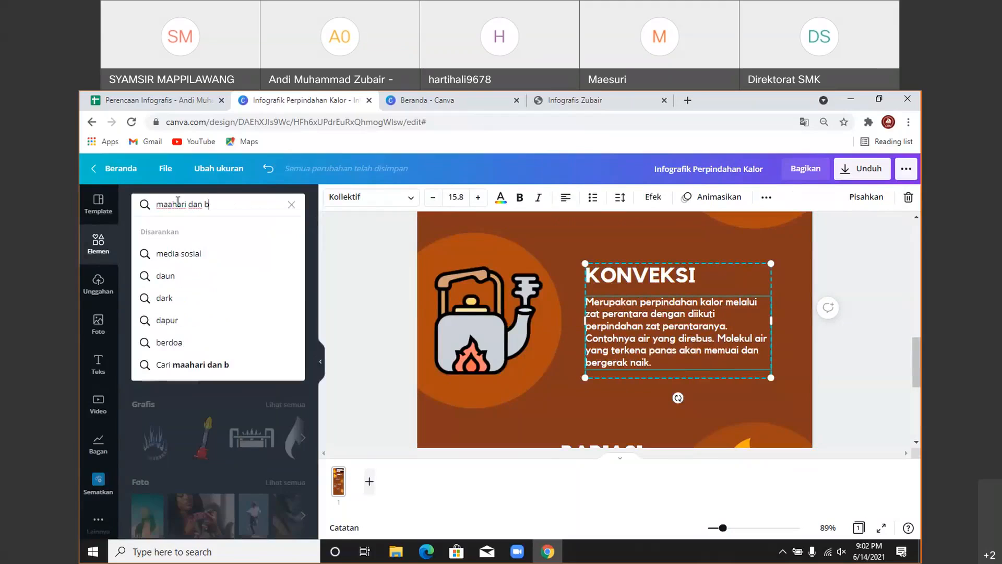
type("umi")
key("Return")
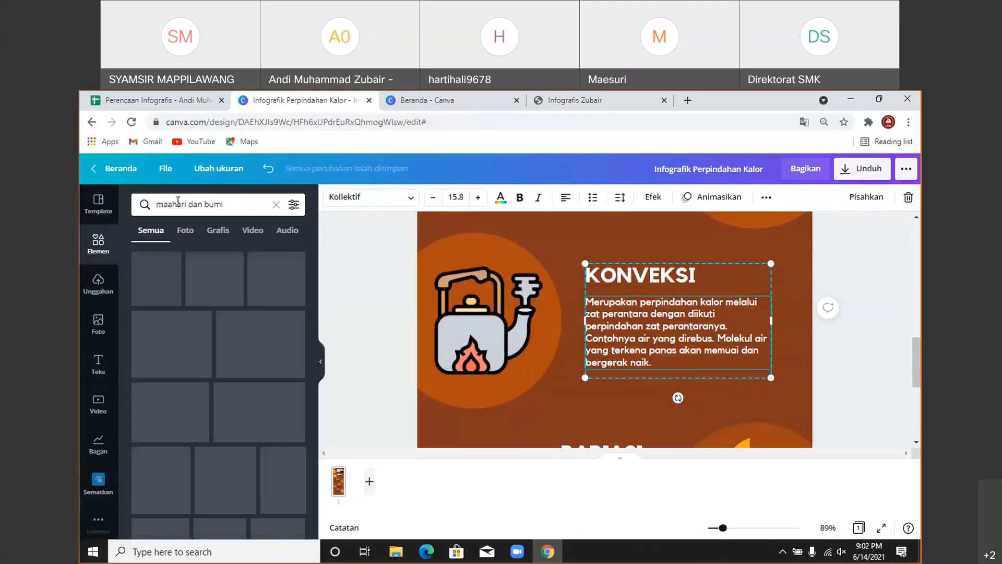
left_click(218, 231)
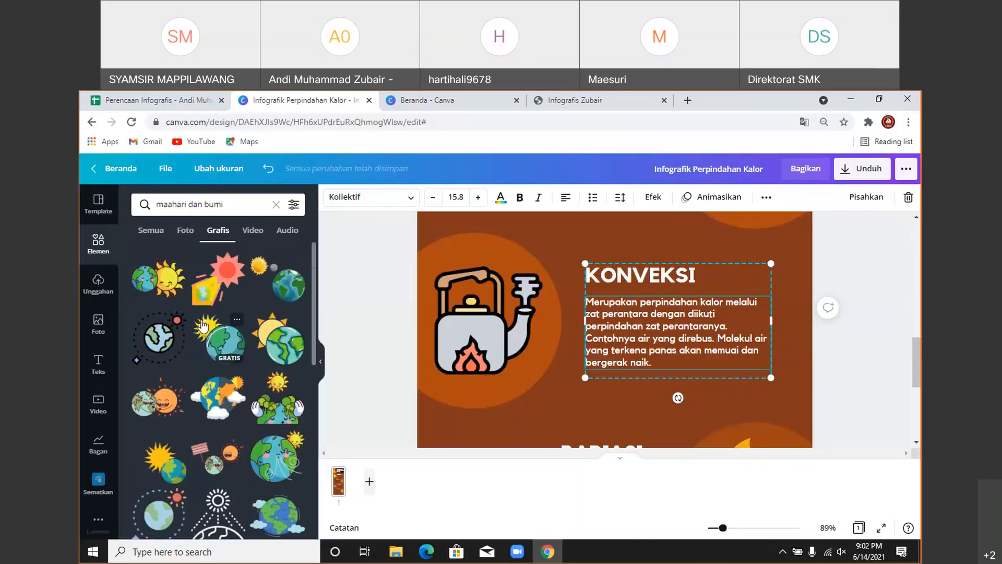
scroll(203, 325, "down", 5)
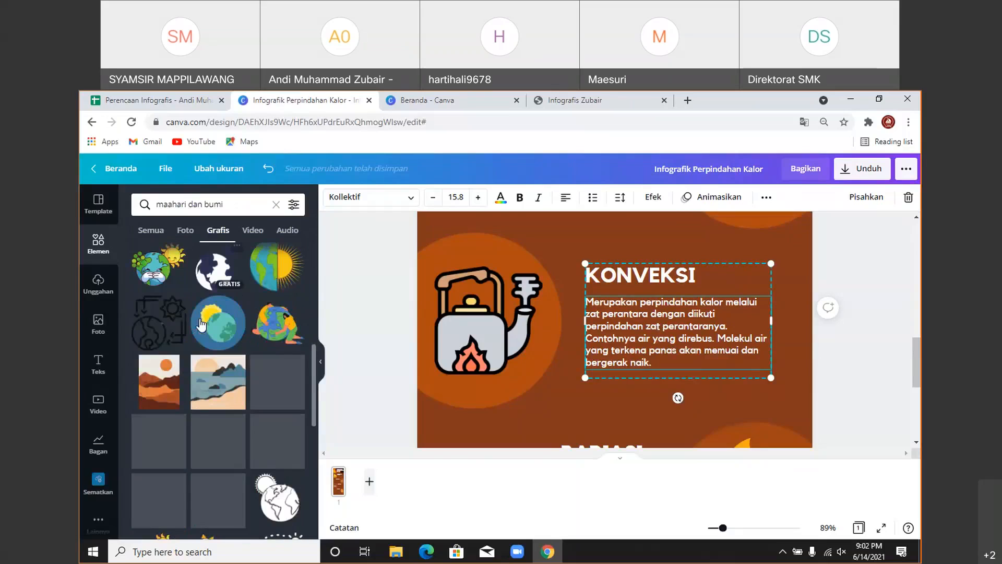
scroll(201, 325, "down", 5)
scroll(201, 323, "down", 3)
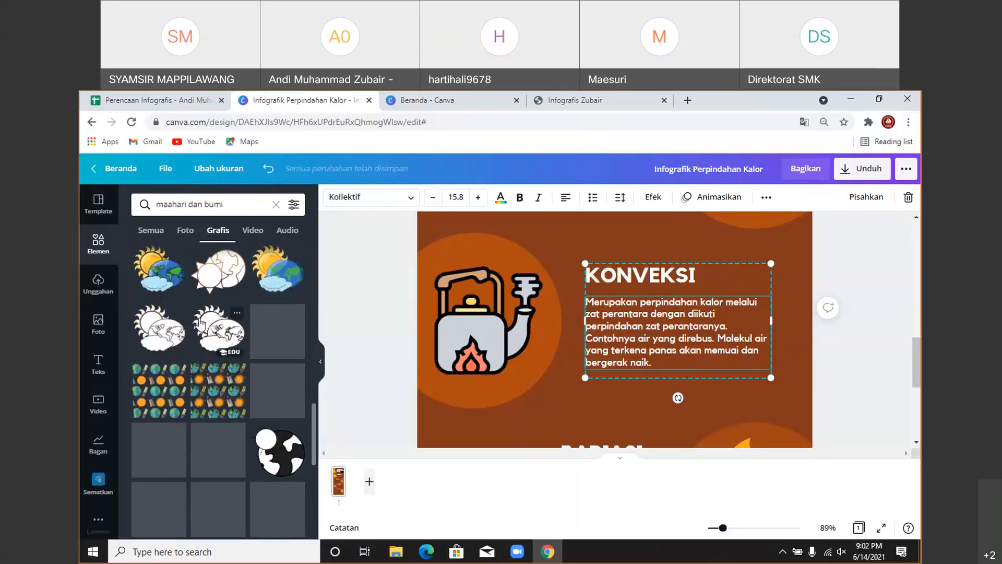
scroll(201, 324, "down", 4)
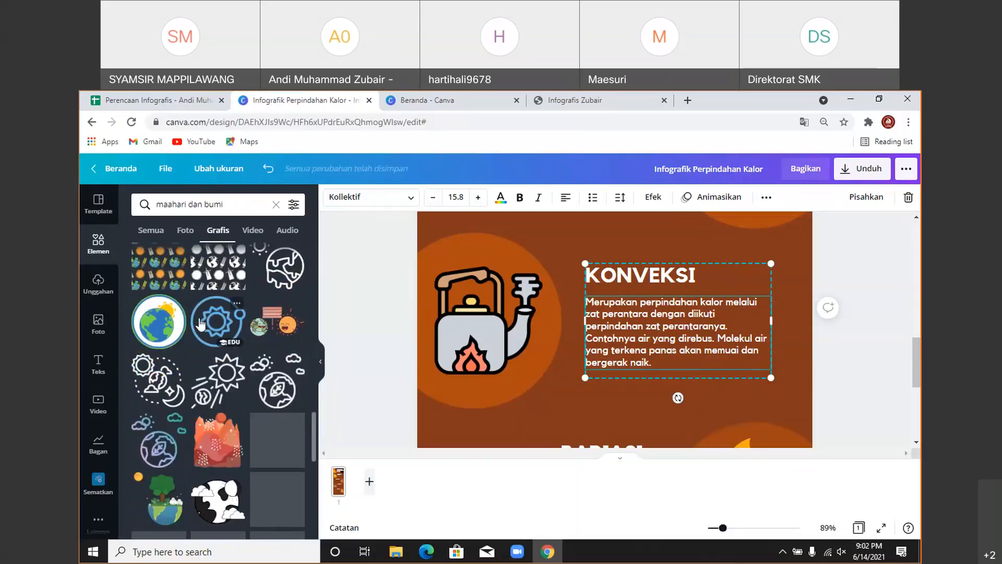
scroll(201, 323, "down", 5)
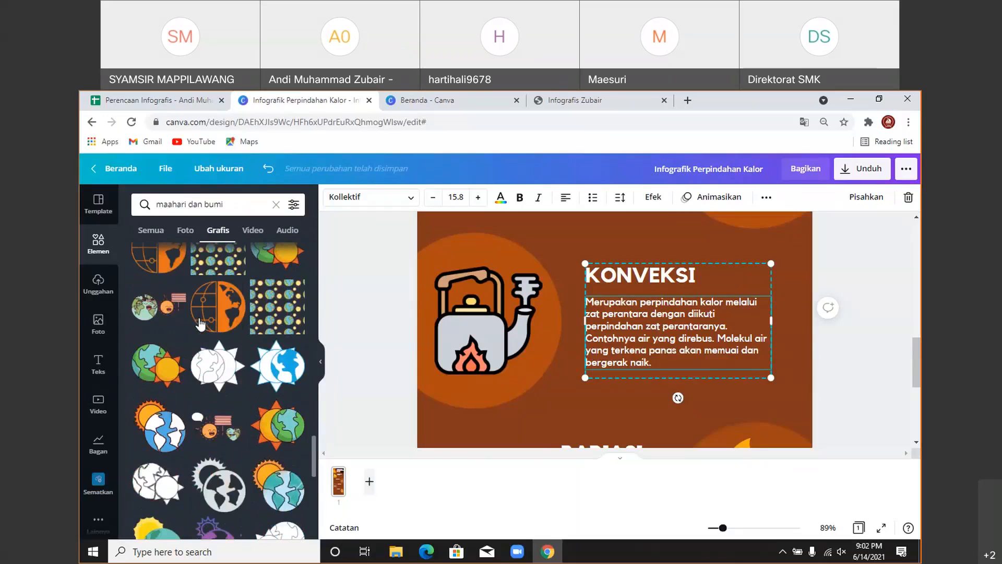
scroll(199, 324, "down", 6)
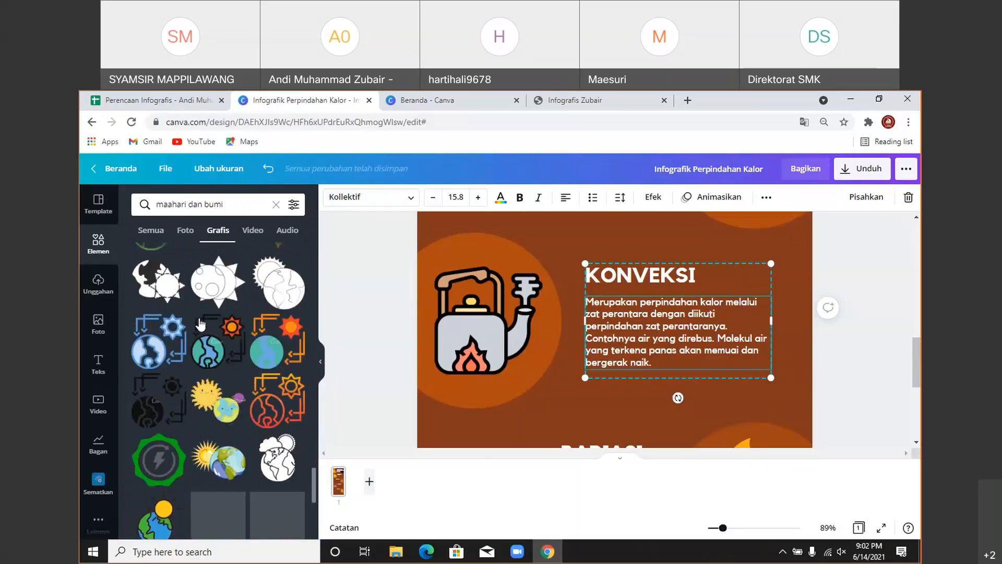
scroll(200, 325, "down", 5)
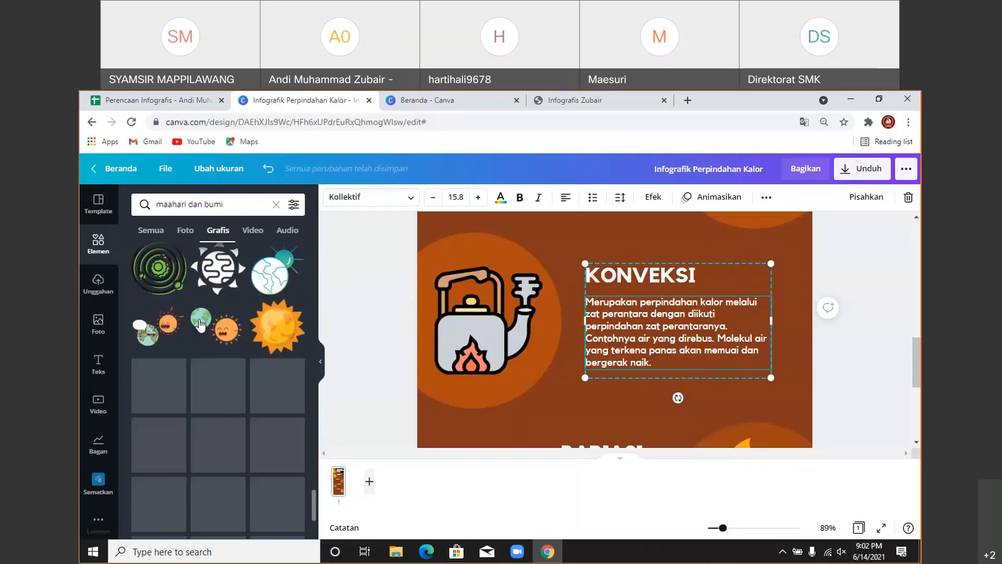
scroll(594, 328, "down", 3)
- Delete the flaming globe and place a smaller sun graphic over the orange circle by RADIASI
left_click(780, 333)
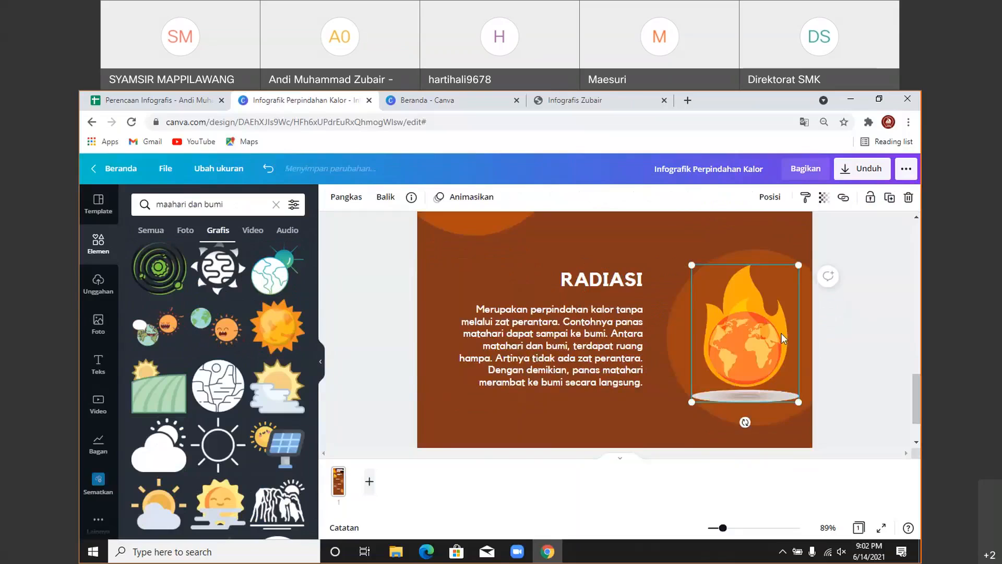
key("Delete")
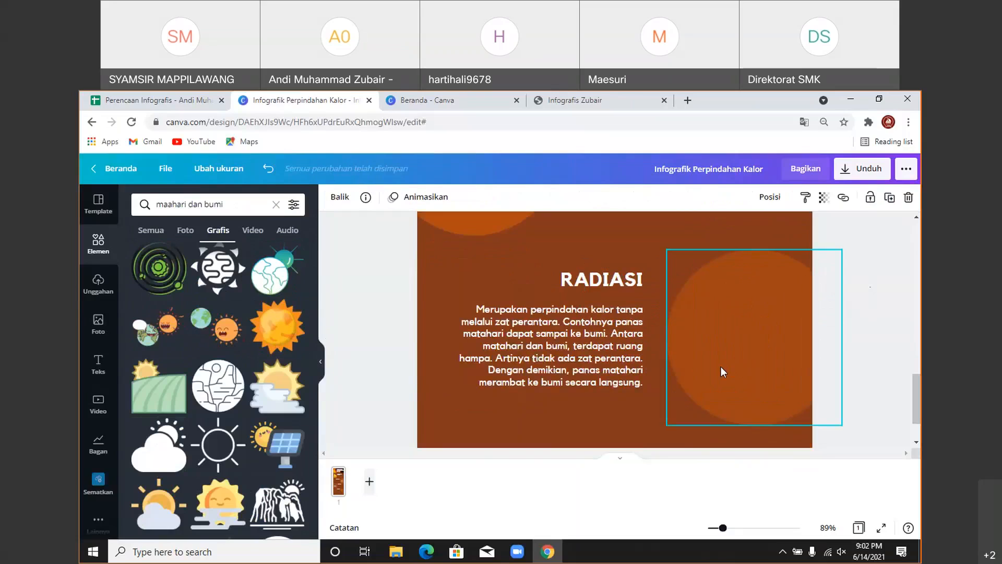
scroll(715, 284, "up", 3)
left_click_drag(621, 242, 713, 445)
left_click_drag(682, 353, 700, 317)
scroll(719, 344, "down", 3)
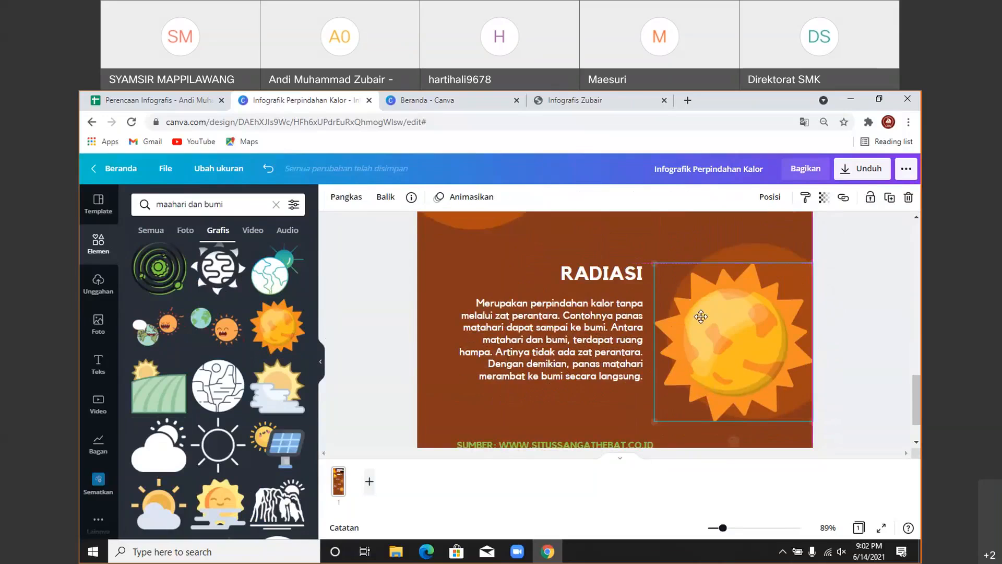
left_click_drag(654, 263, 716, 301)
left_click_drag(746, 324, 738, 290)
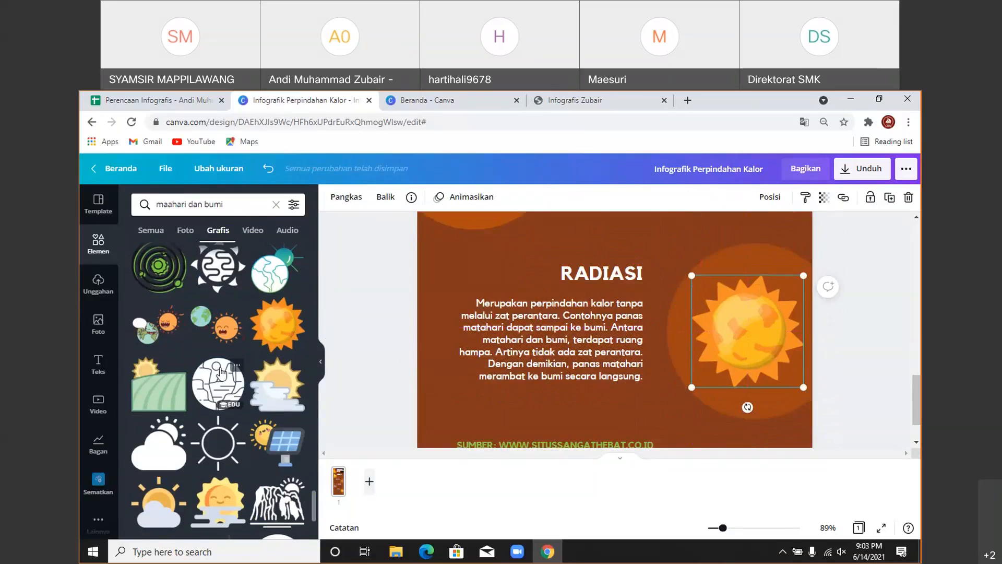
scroll(269, 383, "down", 10)
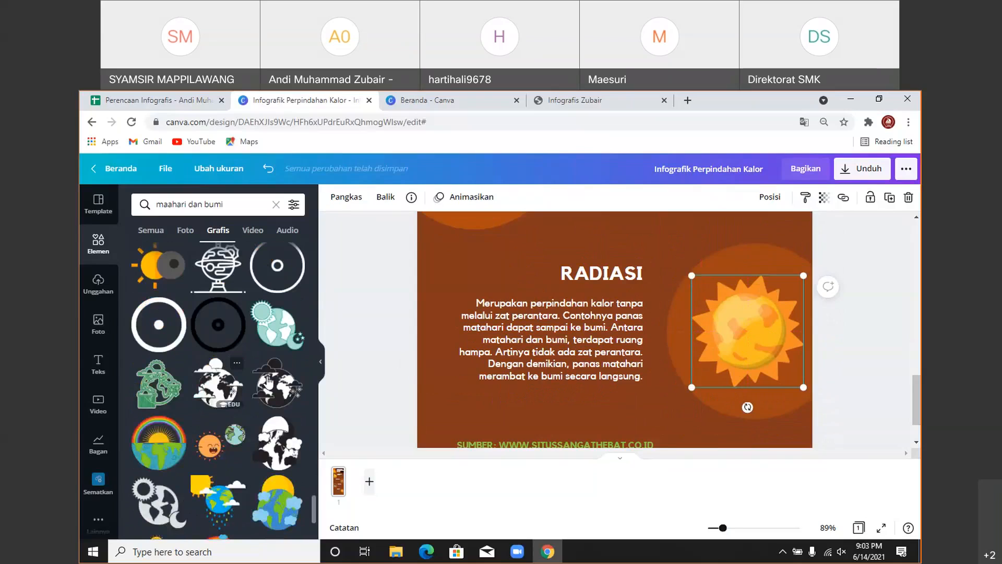
- Make the SUMBER source line at the page bottom white
left_click(321, 368)
scroll(611, 359, "down", 1)
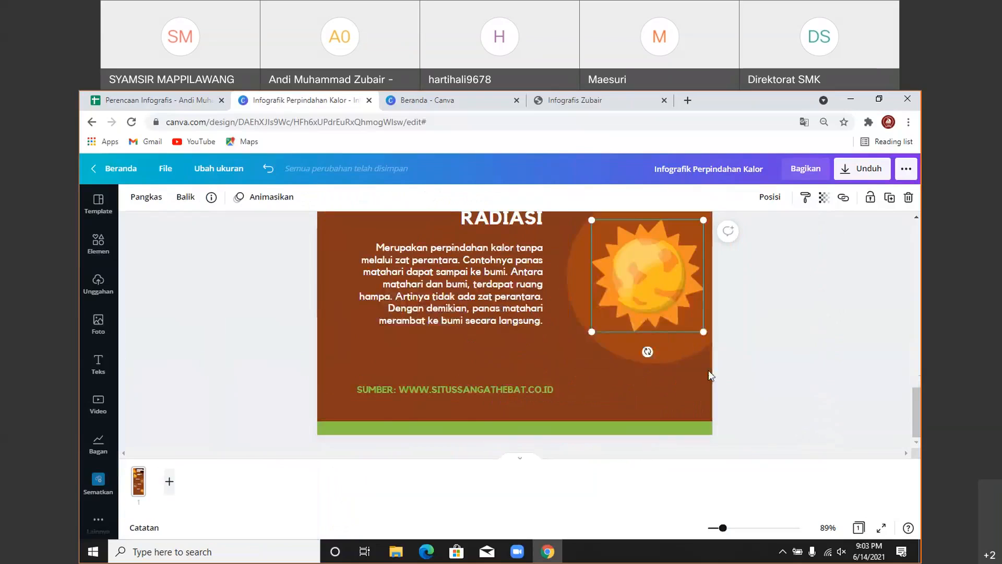
left_click(442, 390)
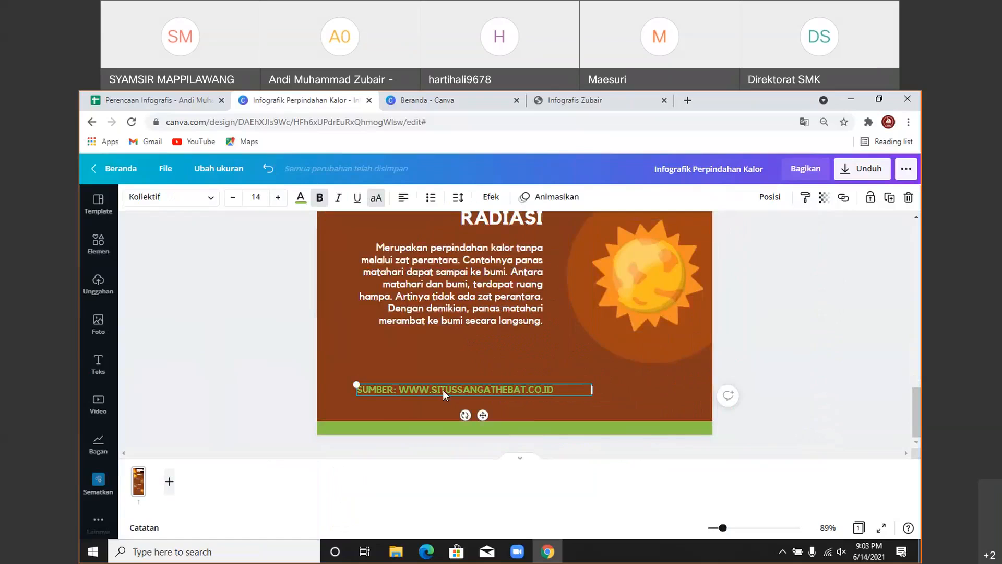
double_click(442, 390)
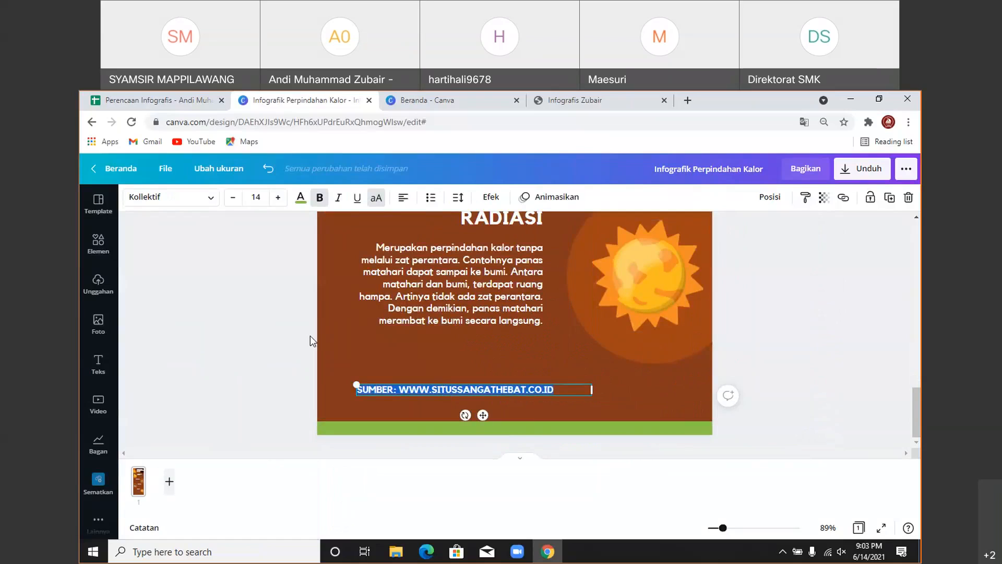
left_click(301, 197)
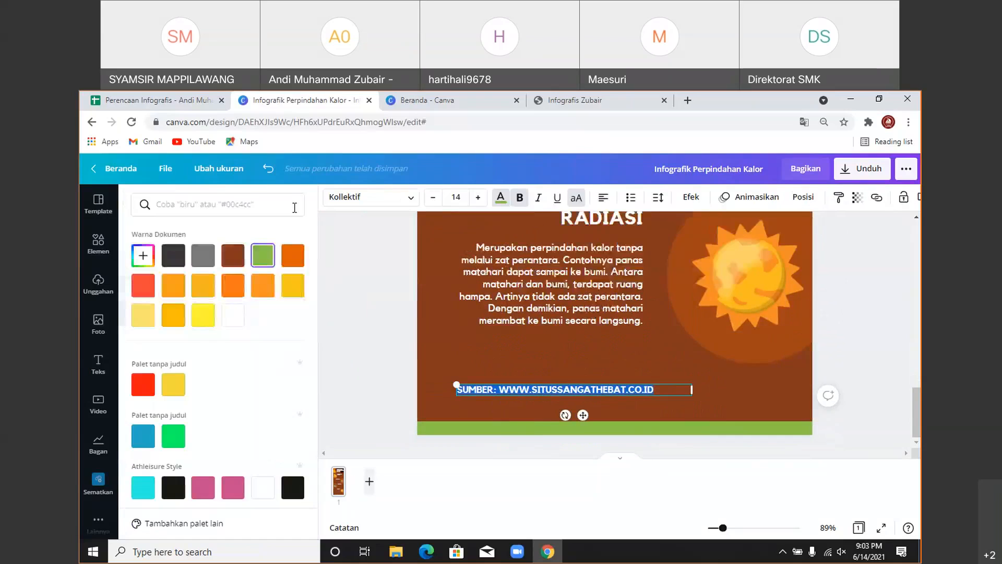
left_click(241, 322)
left_click(493, 393)
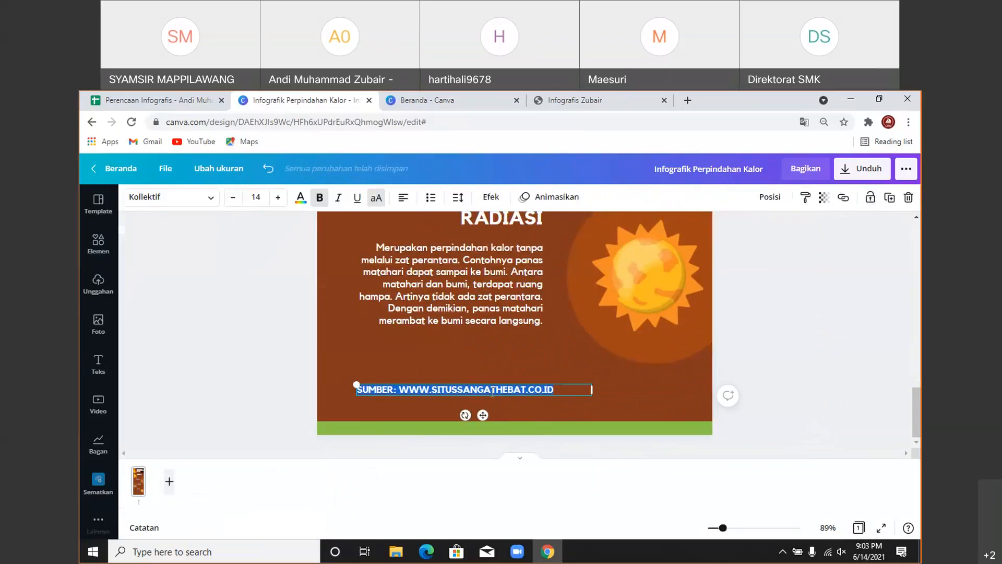
- Replace the source line's old website text with just 'SUMBER:'
left_click(495, 358)
left_click(490, 391)
type("SUMBER:")
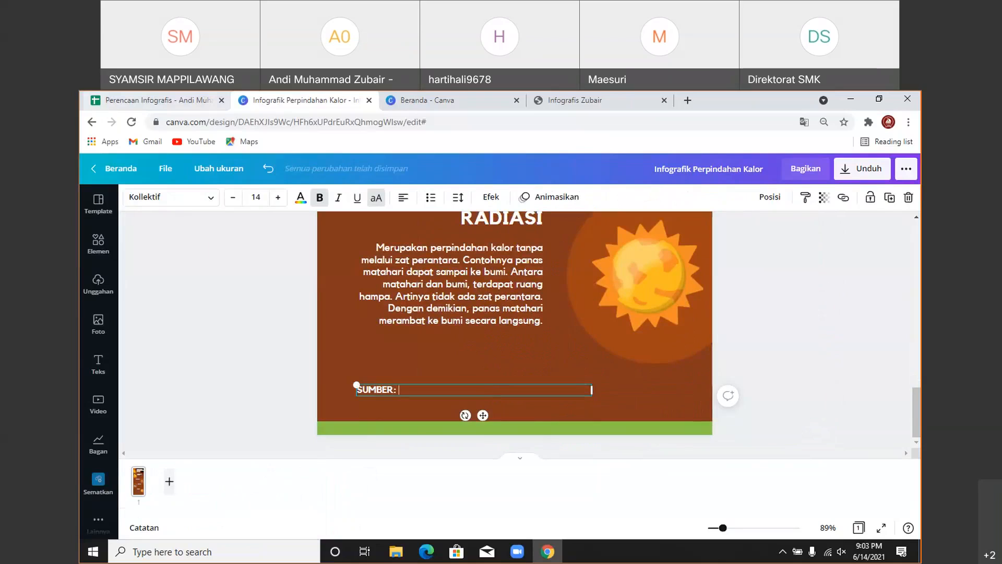
- Copy the Google Drive link in merged cell H4:H11 of the planning spreadsheet
left_click(151, 100)
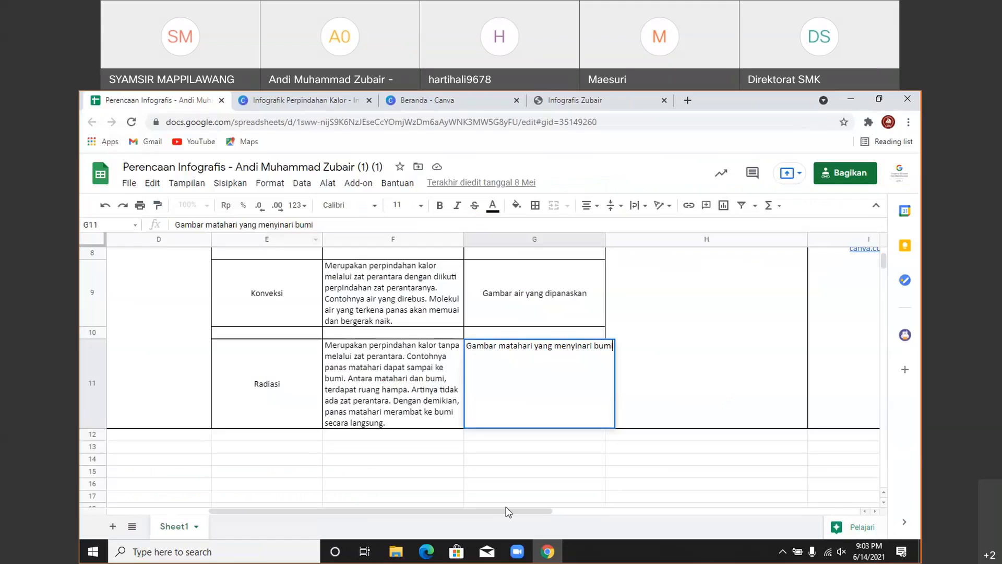
left_click_drag(506, 506, 671, 506)
scroll(533, 465, "up", 3)
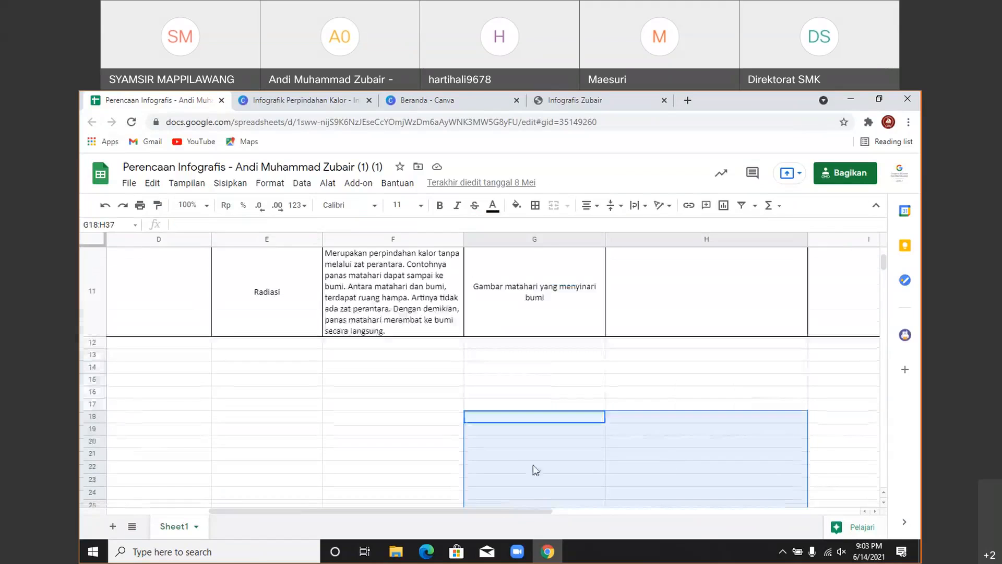
scroll(533, 465, "right", 3)
scroll(591, 488, "up", 5)
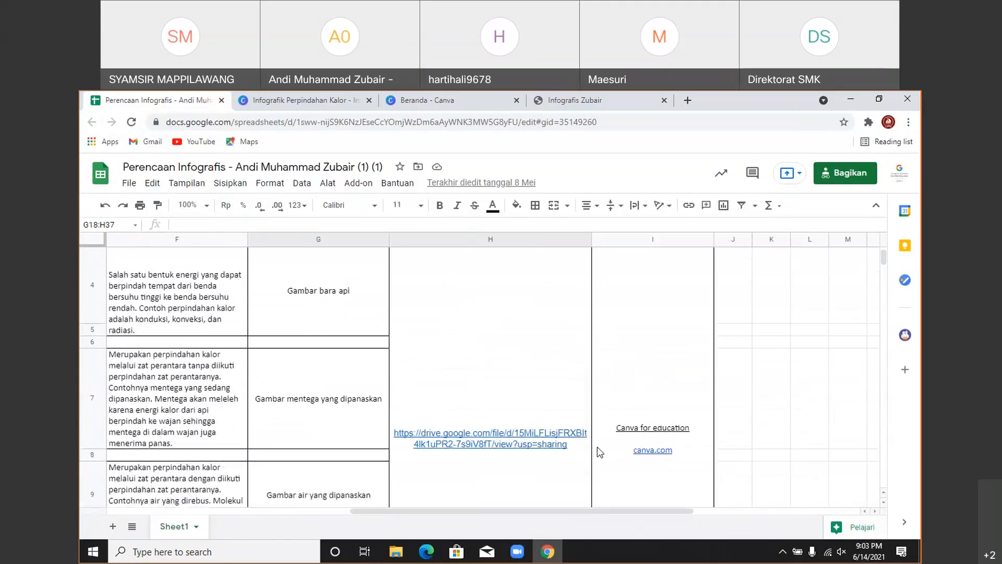
scroll(499, 399, "up", 1)
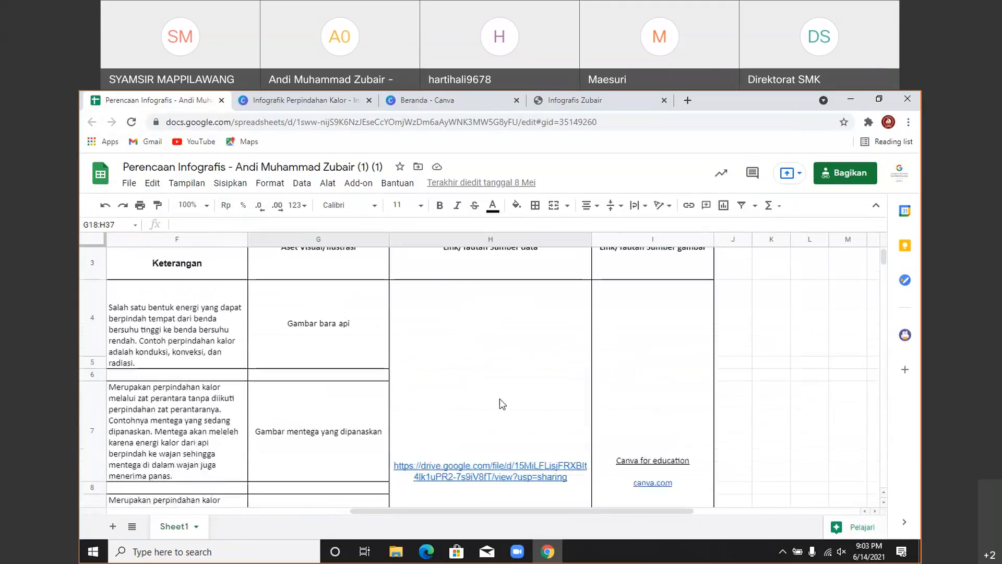
scroll(499, 399, "down", 1)
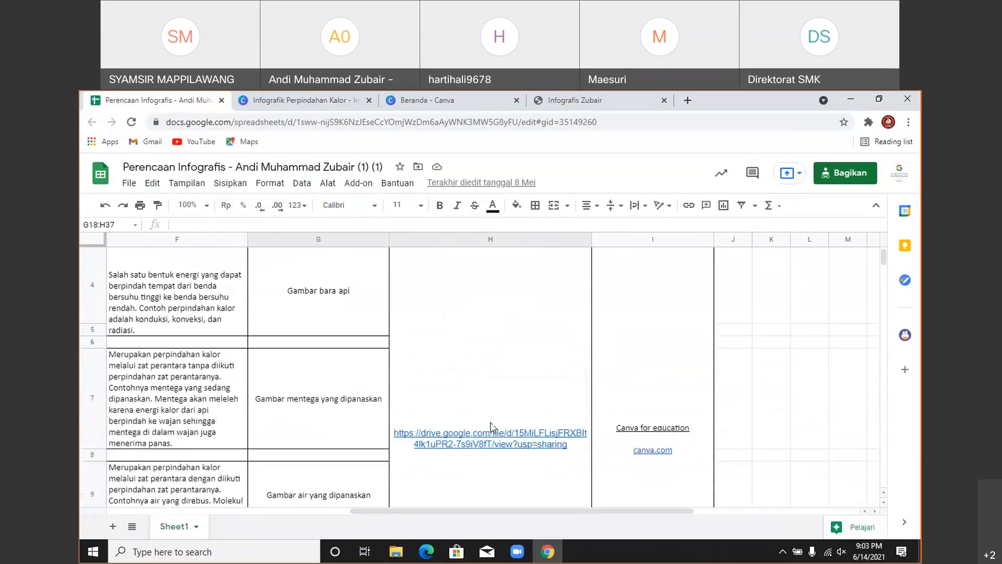
left_click(495, 439)
right_click(496, 441)
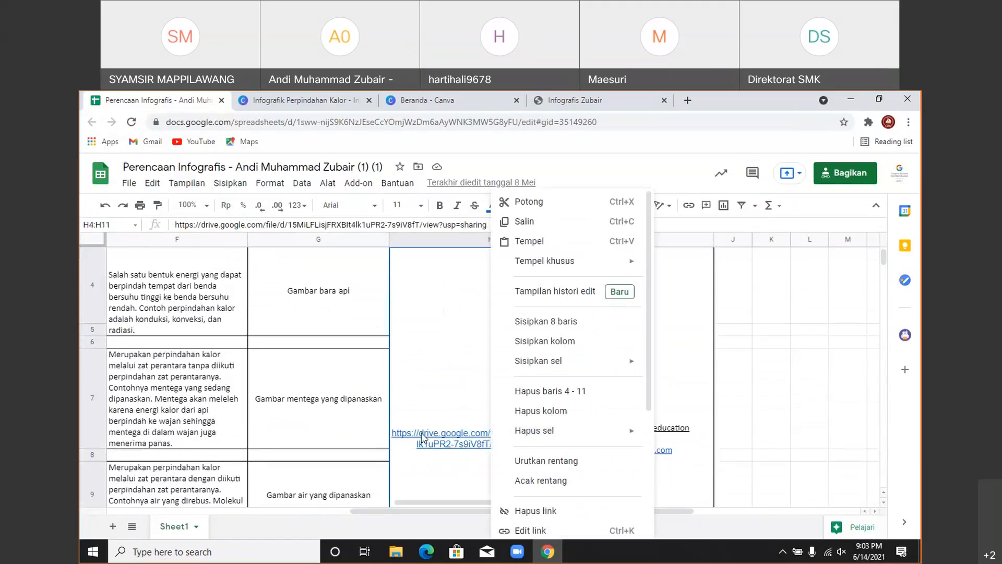
left_click(522, 221)
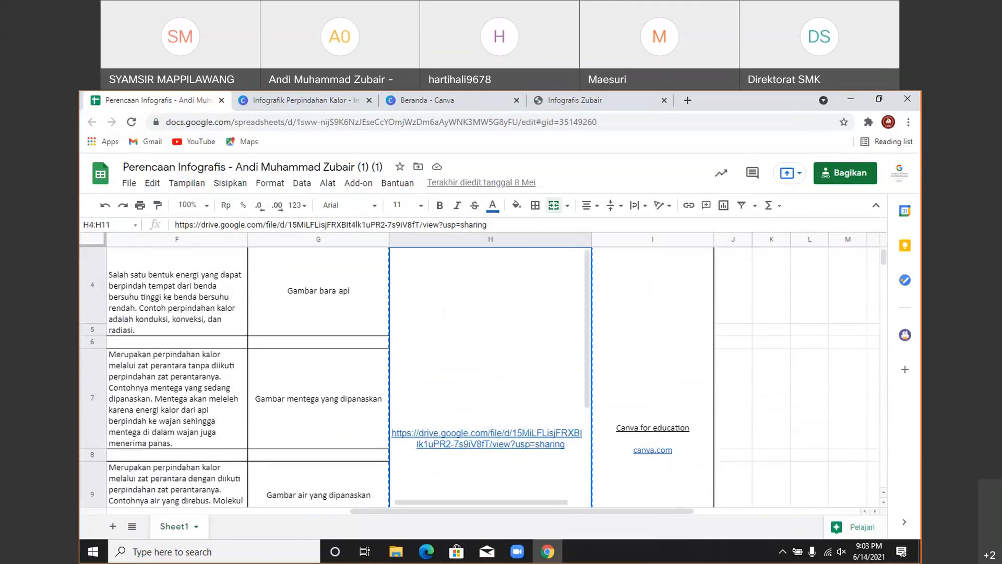
key("ctrl+Tab")
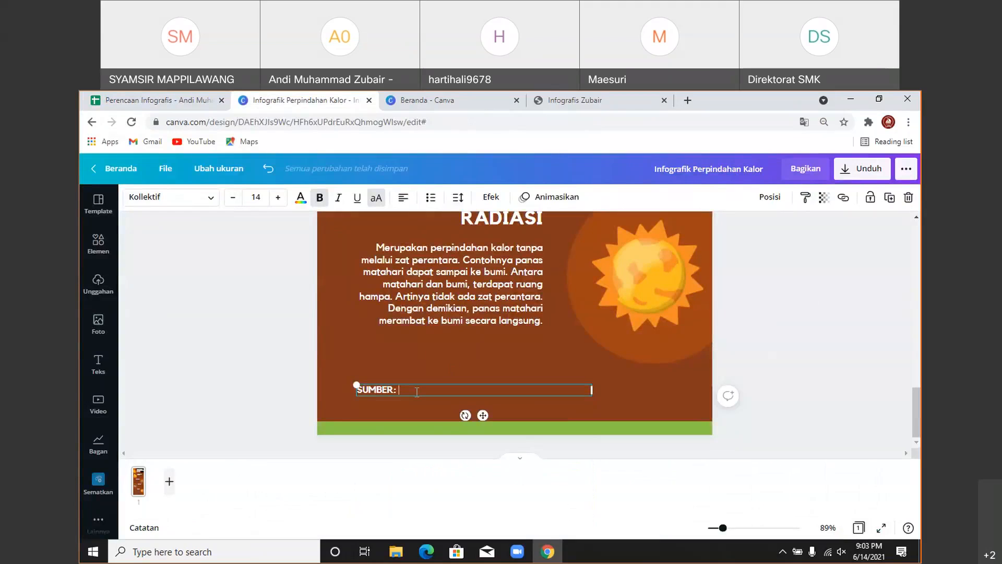
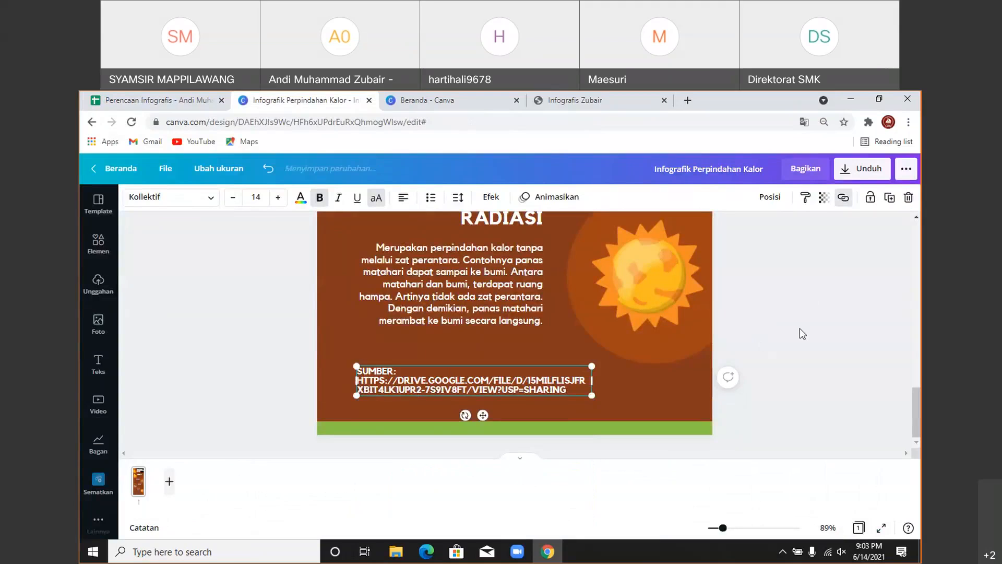
- Paste the Drive link after SUMBER, reposition the line, and make the footer bar taller
left_click_drag(519, 377, 495, 370)
left_click(517, 422)
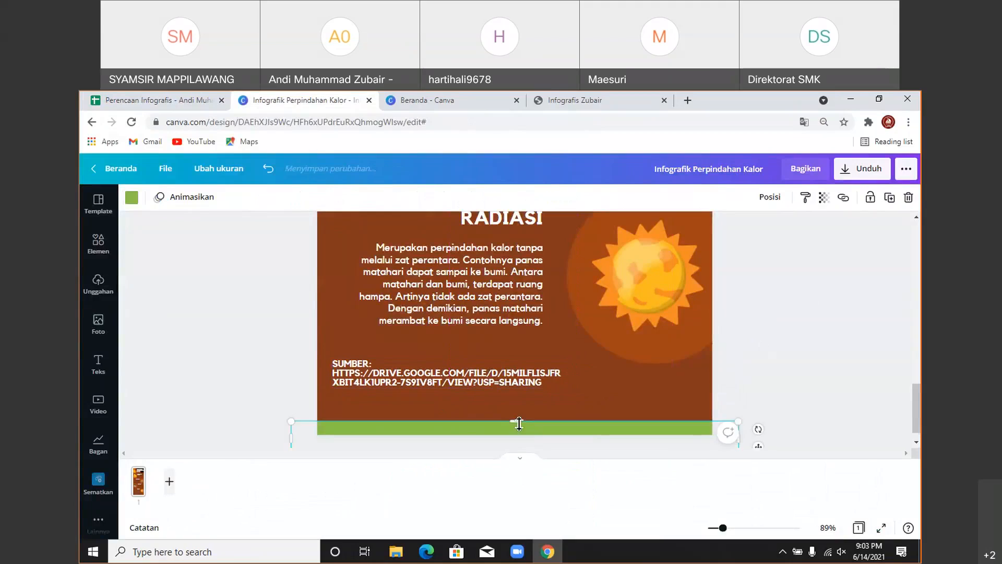
left_click_drag(515, 408, 516, 395)
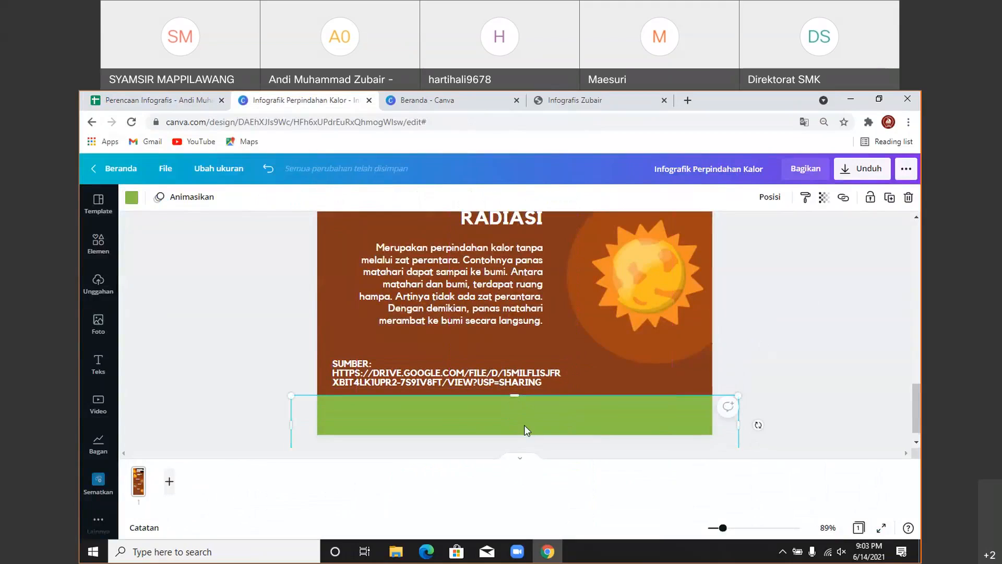
- Recolour the bottom footer bar brown and lock it in place
left_click(126, 203)
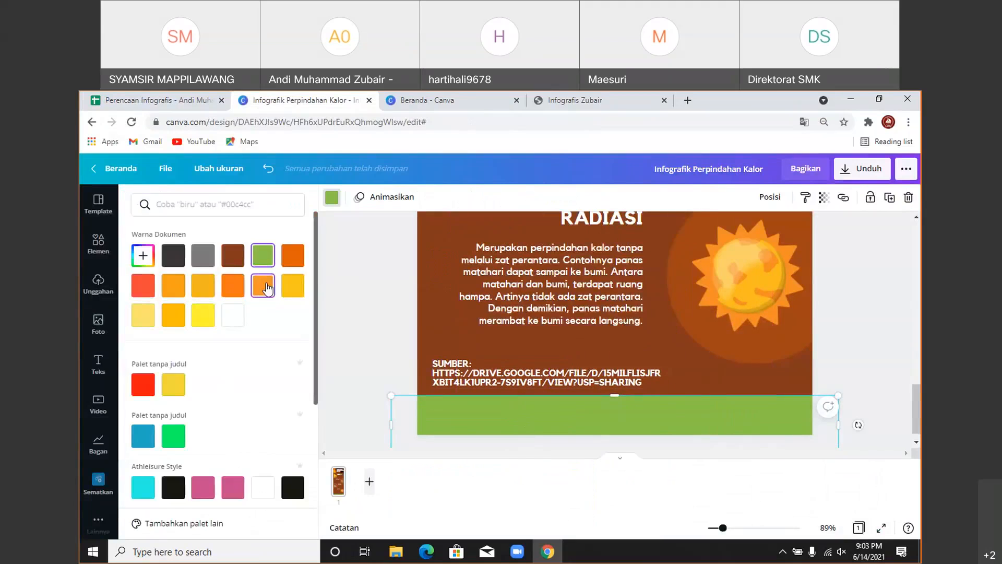
left_click(264, 286)
scroll(500, 301, "up", 15)
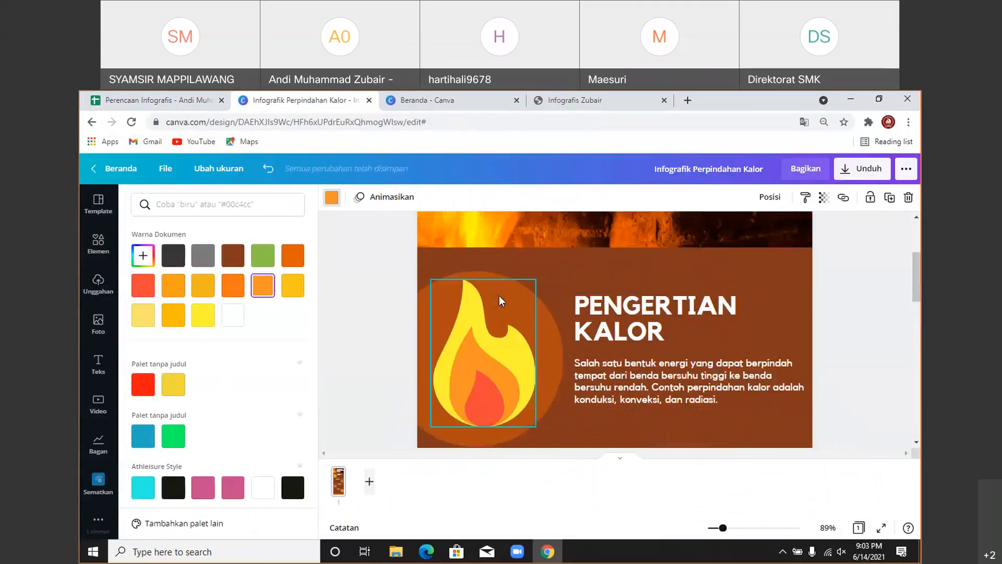
scroll(500, 301, "up", 4)
scroll(500, 301, "down", 5)
scroll(236, 368, "down", 4)
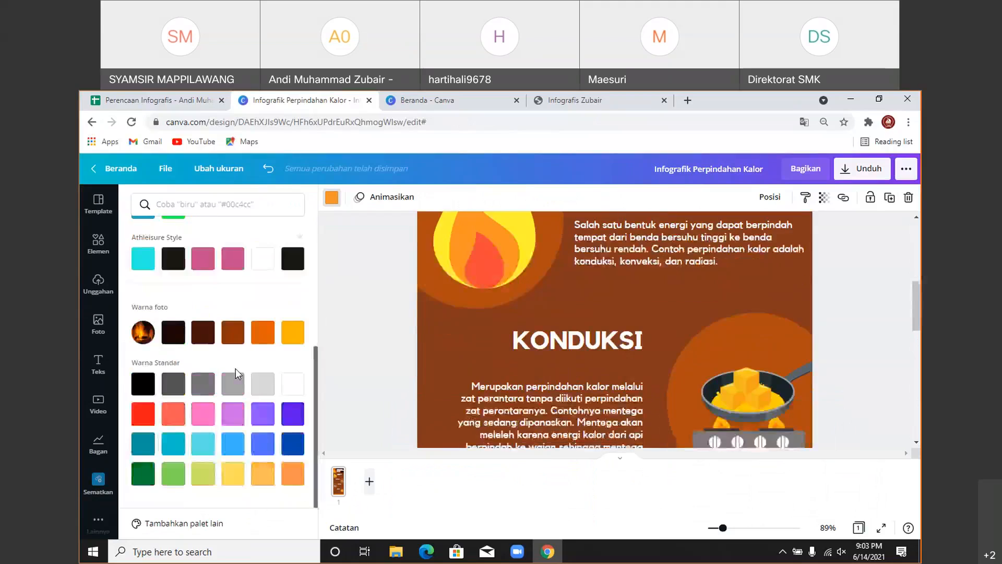
left_click(233, 332)
scroll(827, 300, "down", 10)
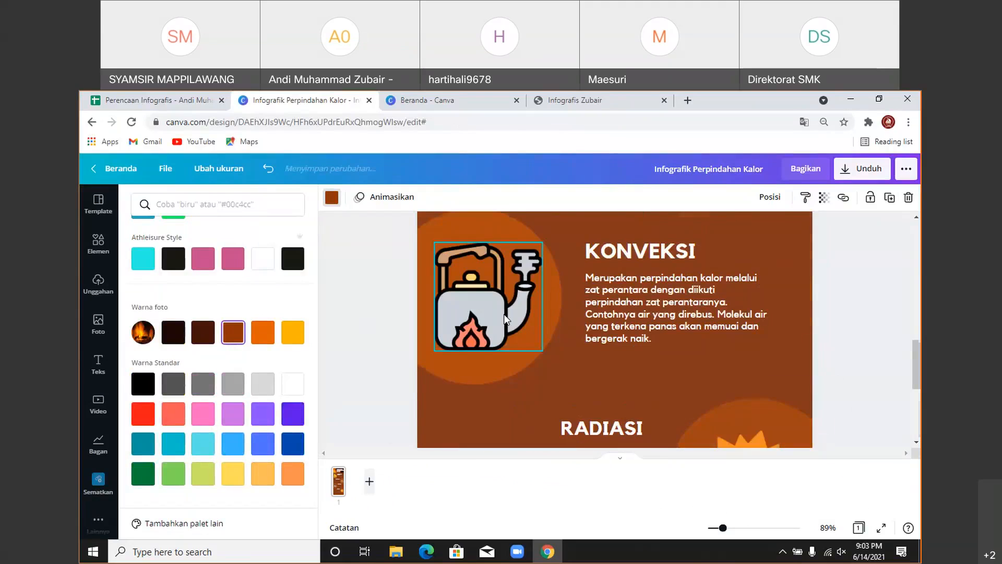
left_click(856, 307)
scroll(859, 358, "up", 1)
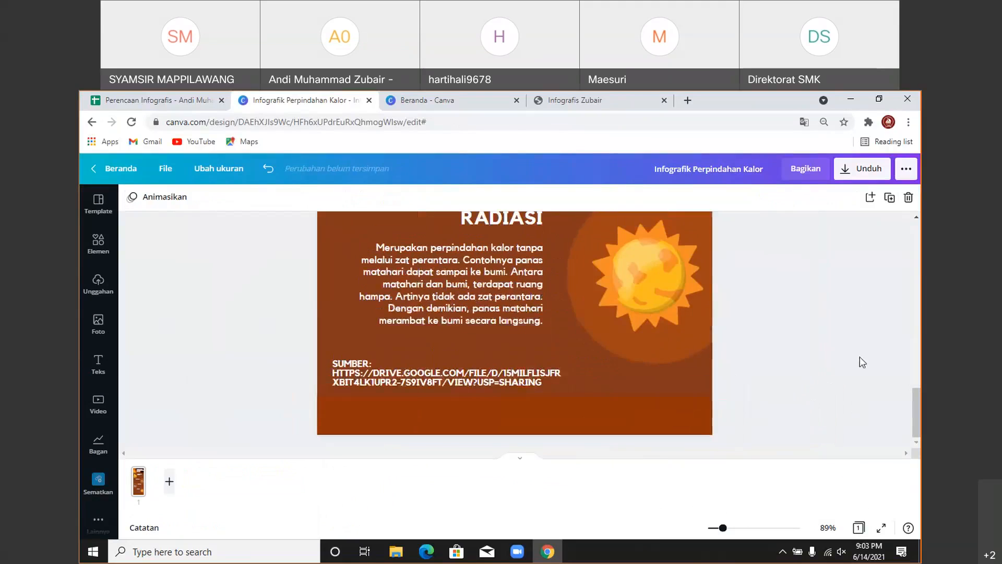
left_click(587, 392)
left_click(869, 202)
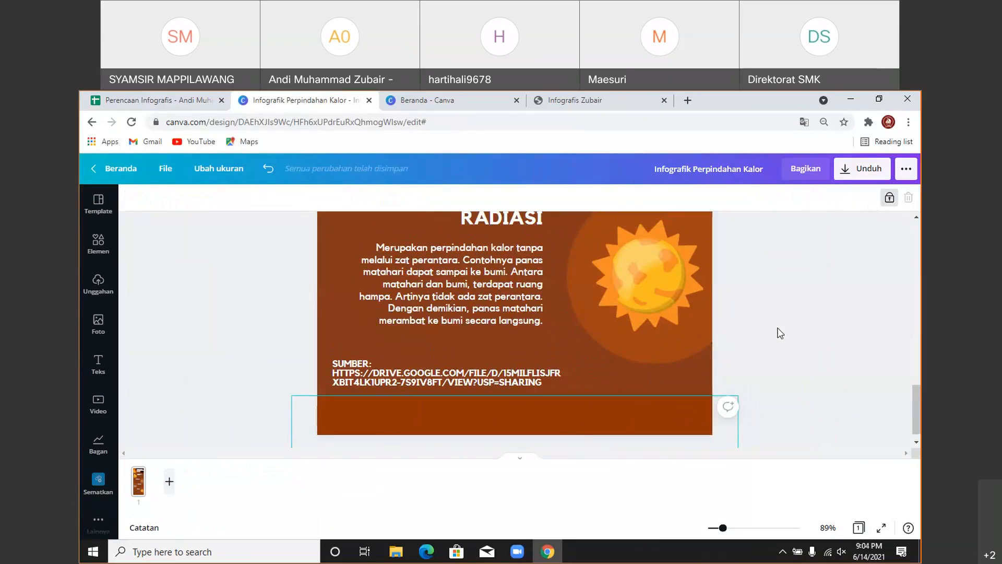
- Duplicate the source text box, type the author's full name, and place it at the footer's left
left_click(466, 386)
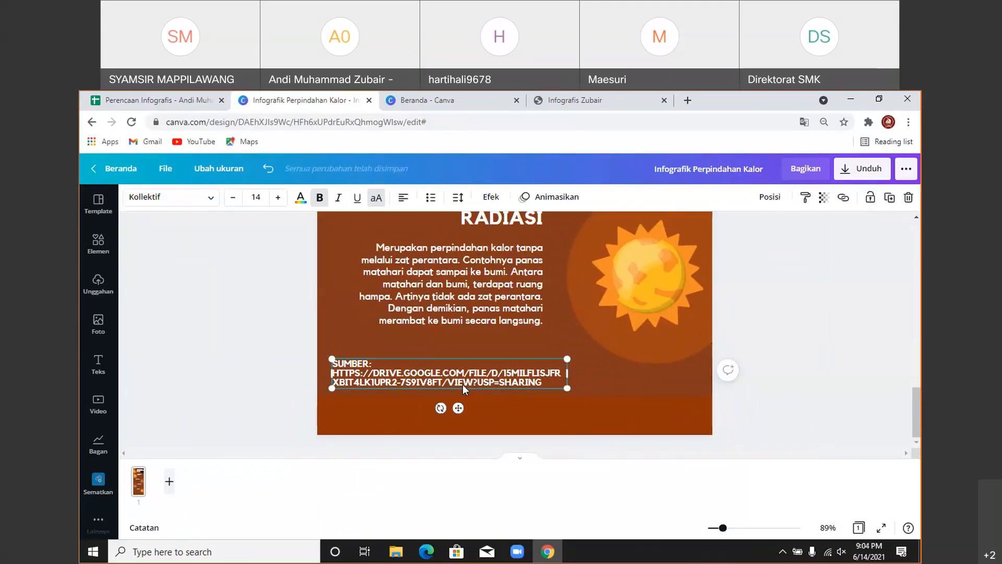
key("ctrl+d")
double_click(449, 411)
key("ctrl+a")
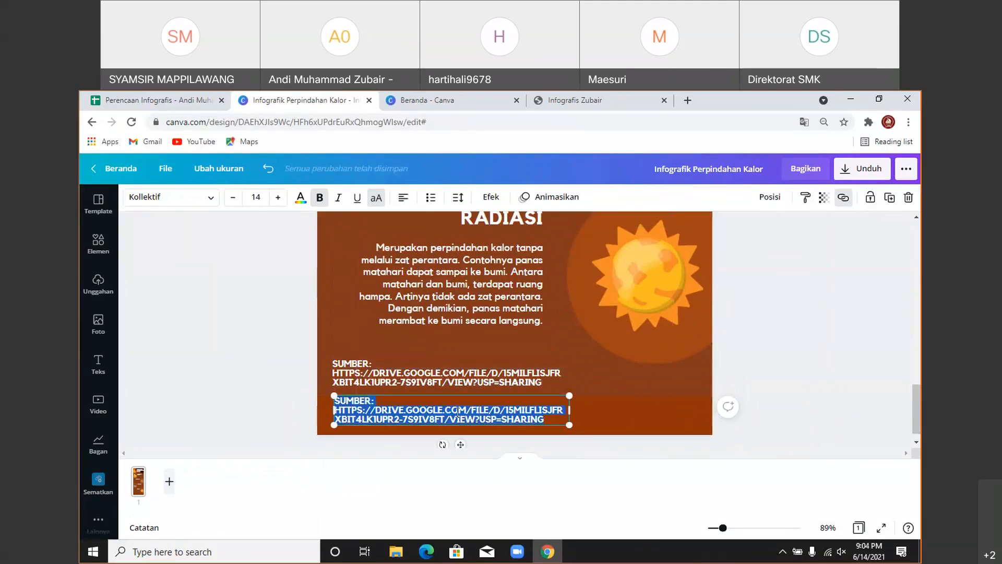
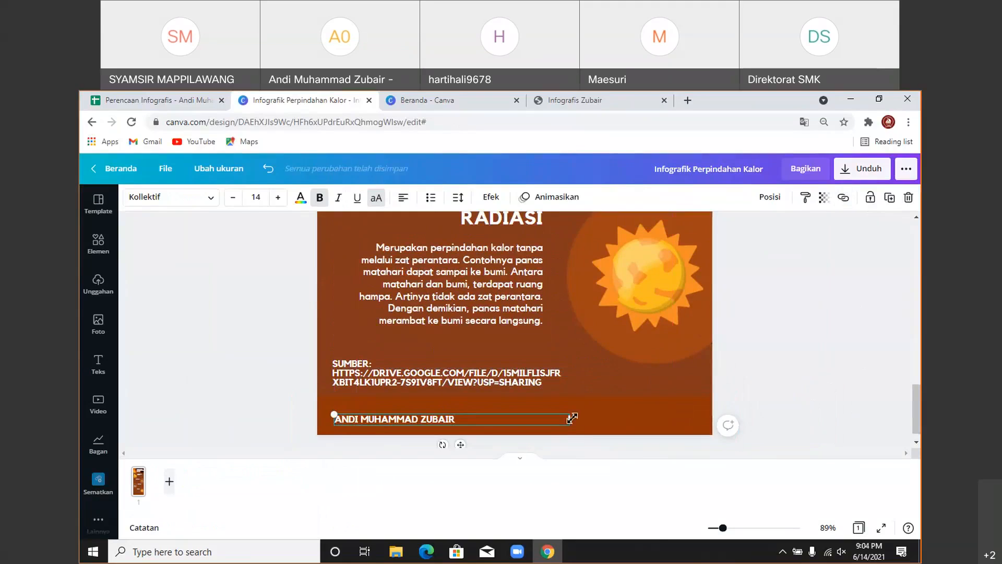
left_click_drag(571, 418, 474, 418)
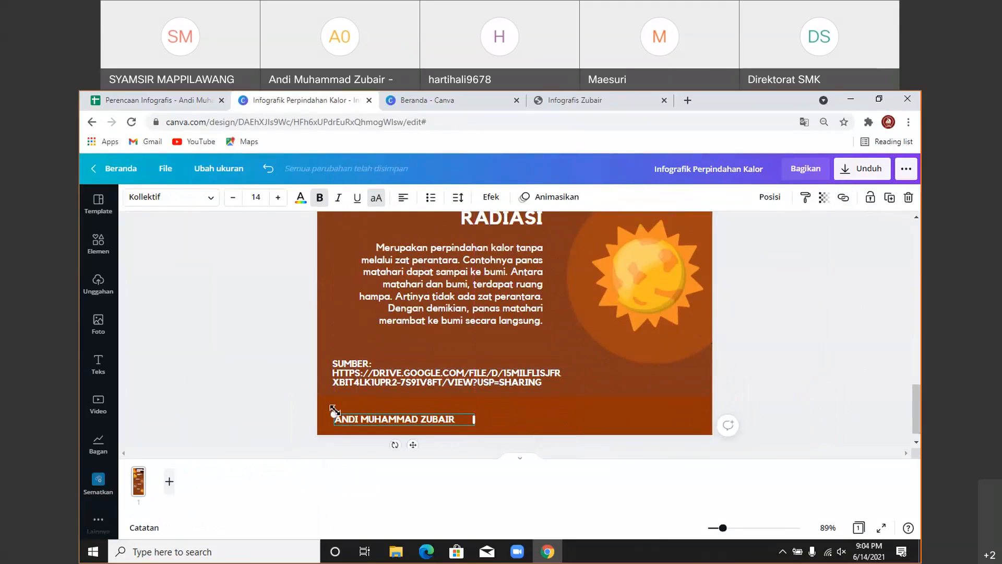
left_click_drag(334, 417, 311, 397)
left_click_drag(398, 442, 418, 437)
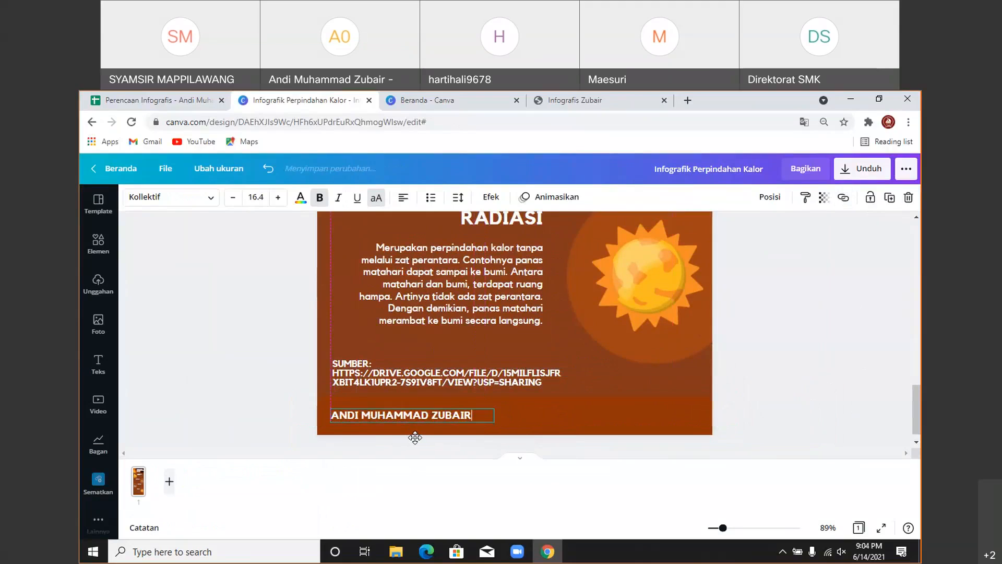
left_click(797, 365)
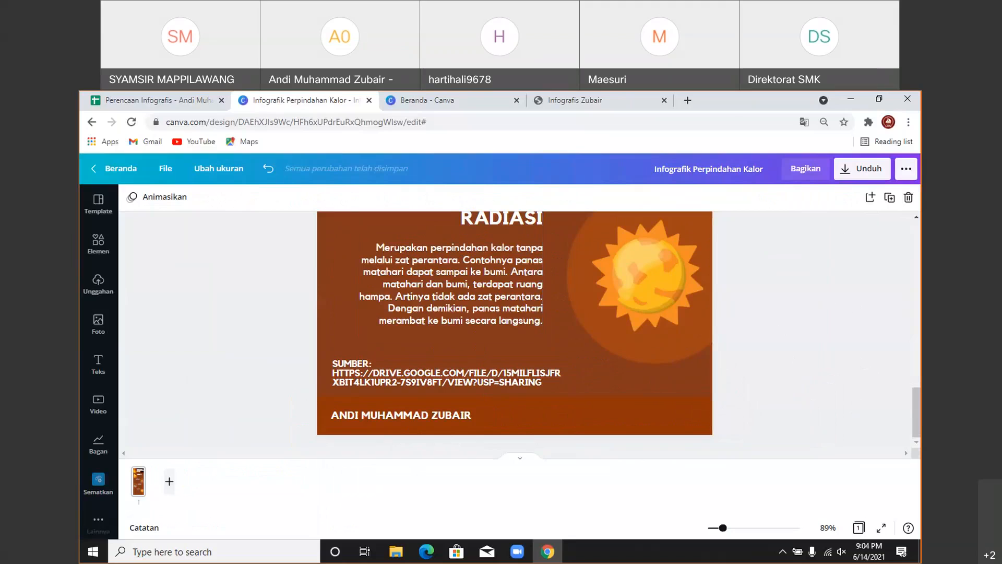
- Add the uploaded Lontara logo to the page and move it toward the bottom
left_click(99, 282)
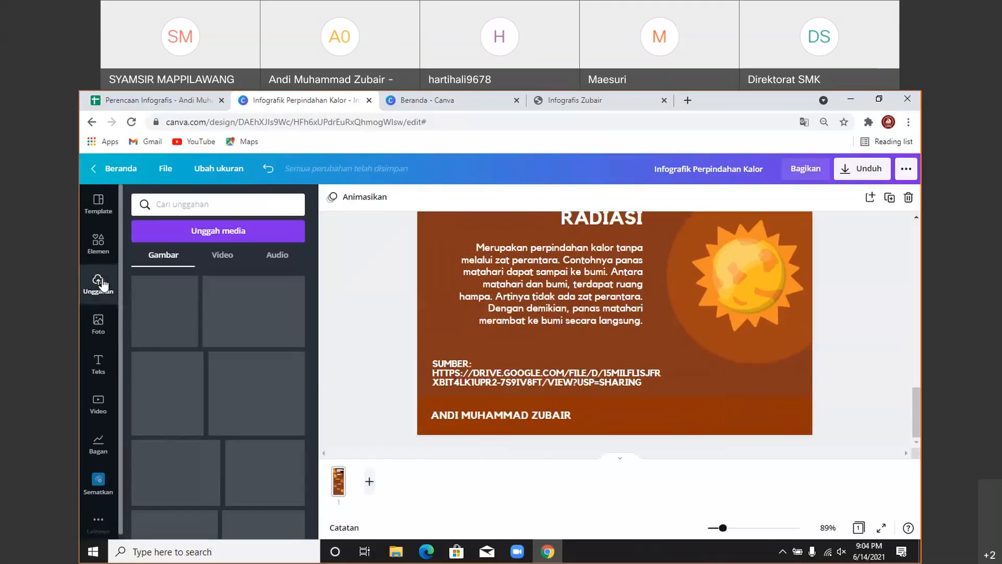
left_click(188, 238)
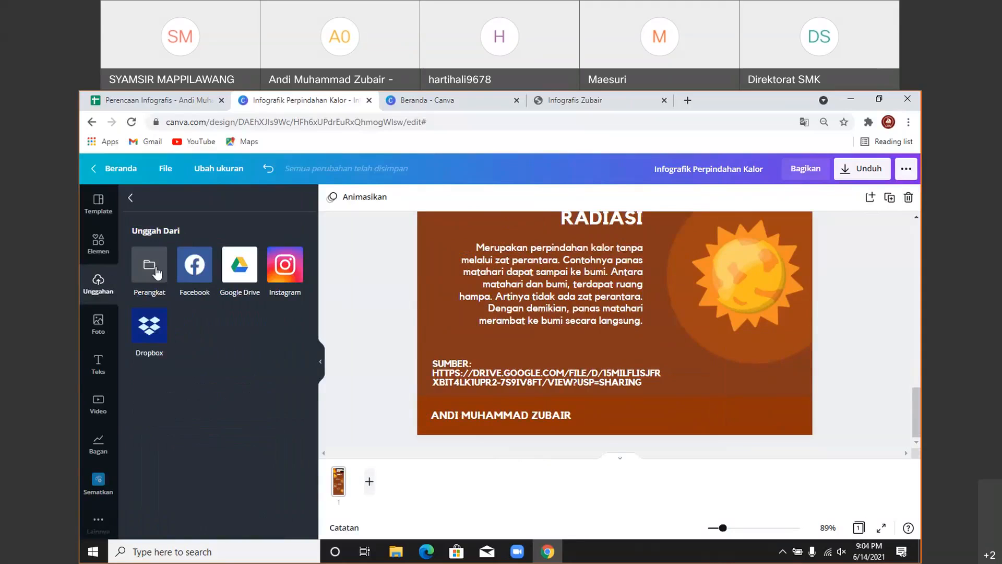
left_click(131, 197)
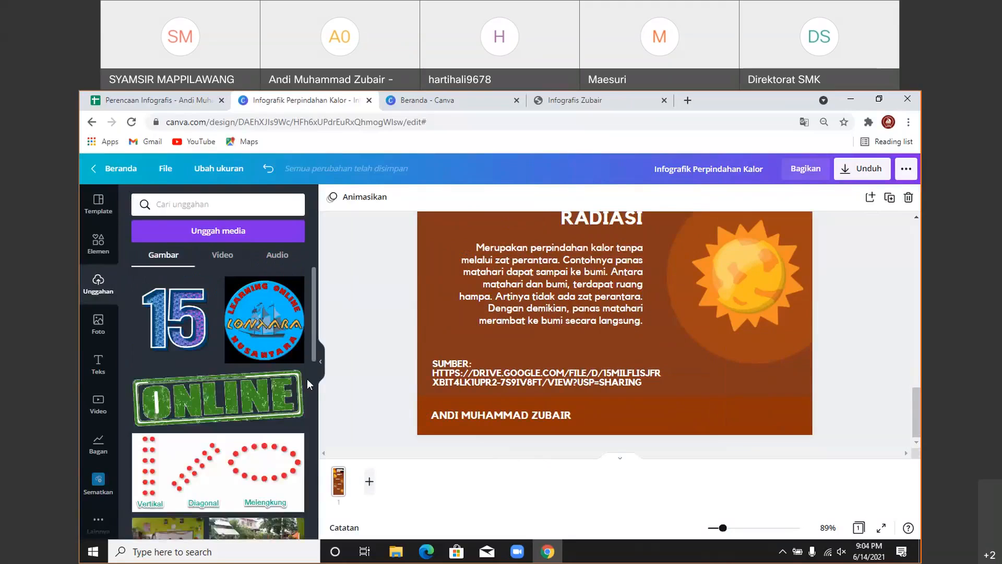
left_click(251, 322)
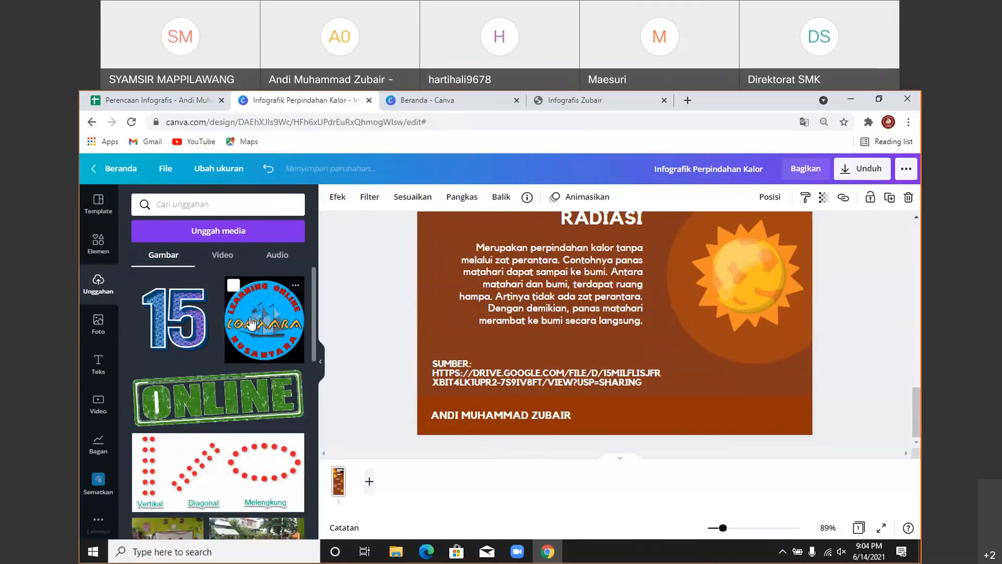
scroll(621, 353, "up", 6)
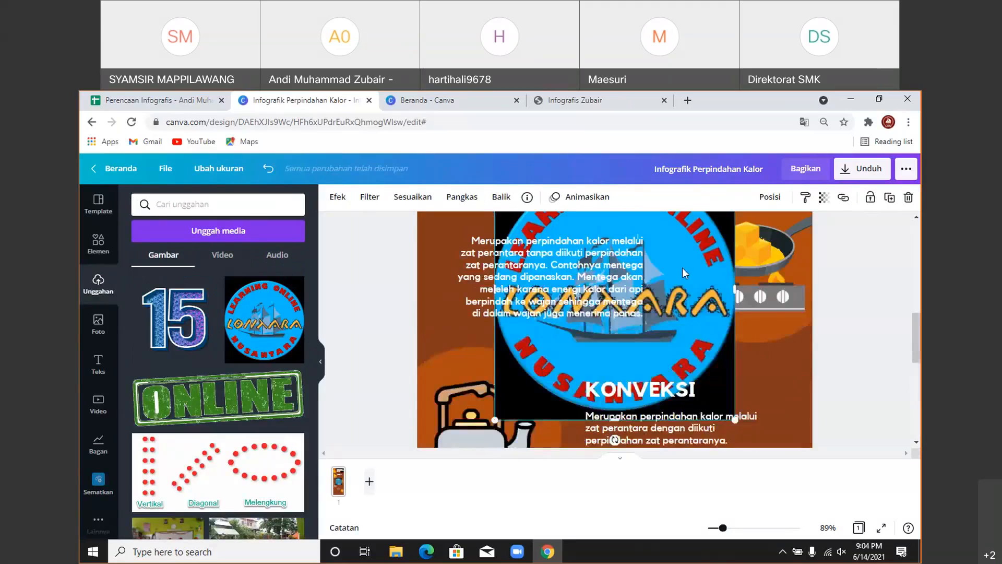
left_click_drag(682, 267, 716, 456)
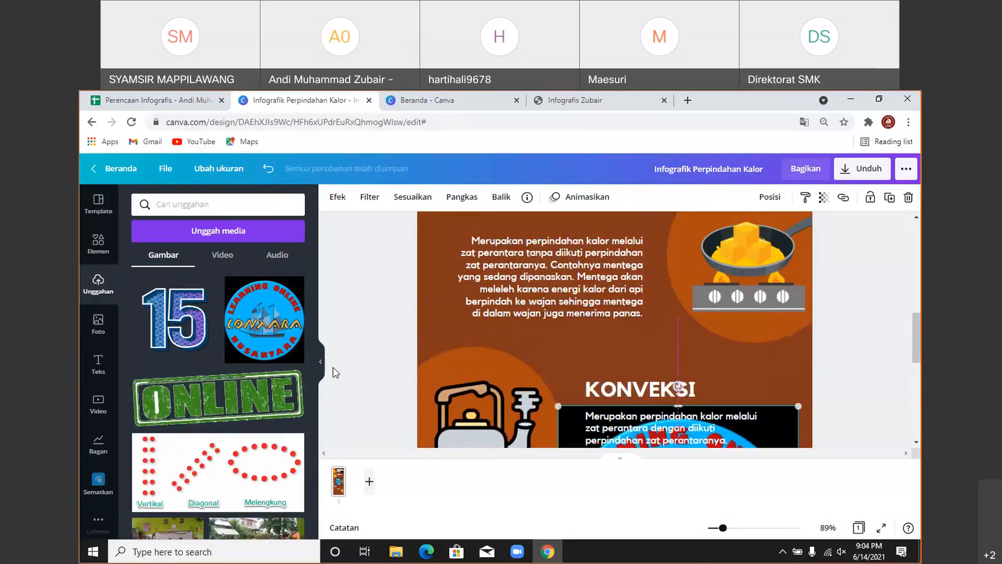
left_click(320, 361)
scroll(680, 325, "down", 2)
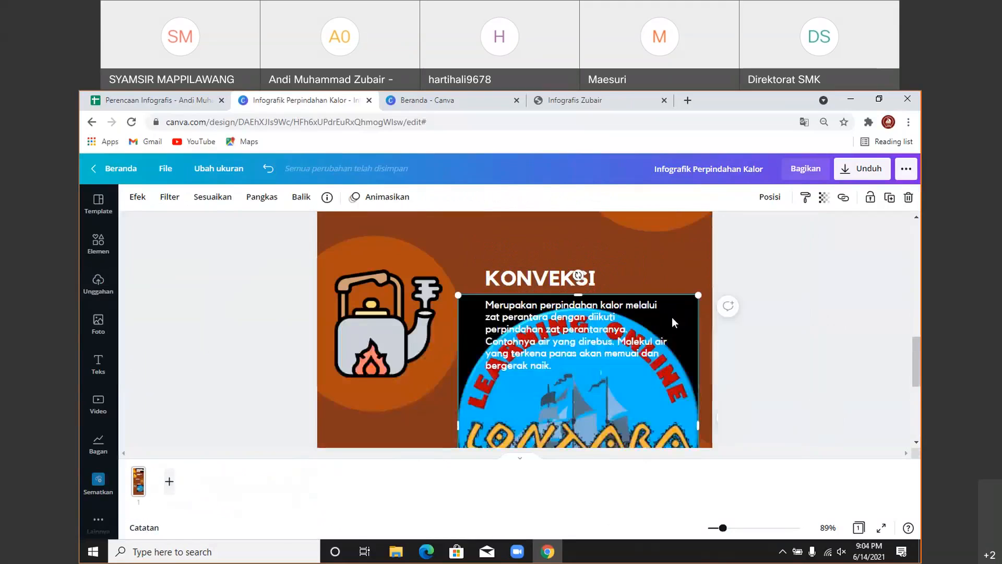
left_click_drag(672, 317, 665, 394)
scroll(611, 263, "down", 3)
left_click_drag(612, 263, 659, 323)
- Remove the Lontara logo's background and shrink it into the footer's bottom-right corner
left_click(138, 197)
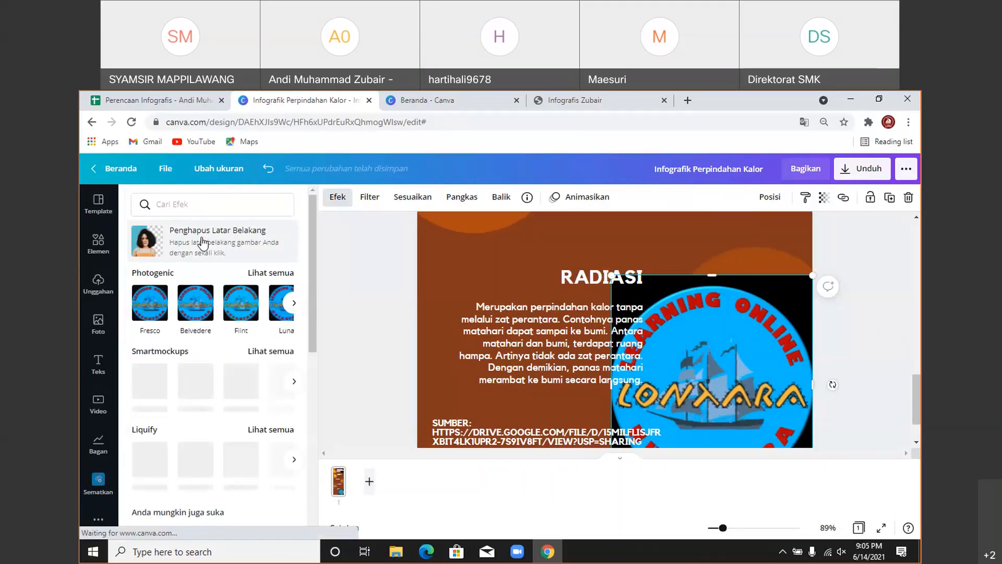
left_click(202, 243)
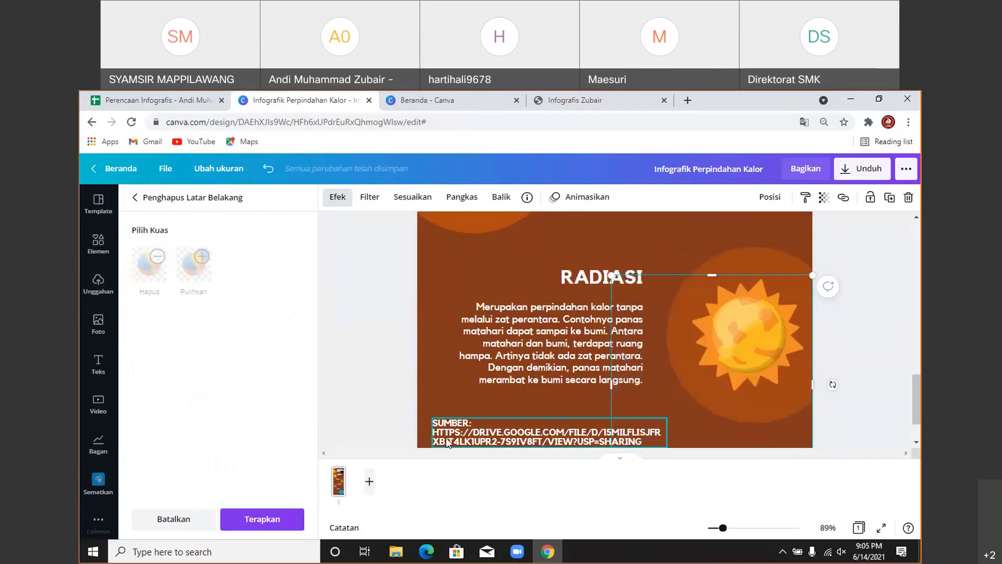
left_click(251, 532)
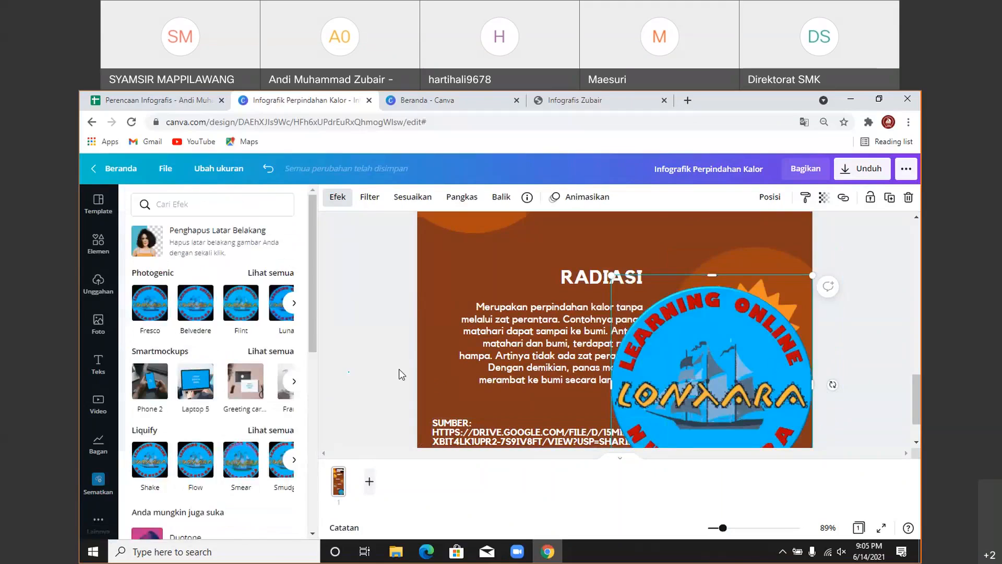
left_click(694, 288)
left_click_drag(711, 274, 614, 383)
scroll(596, 339, "down", 1)
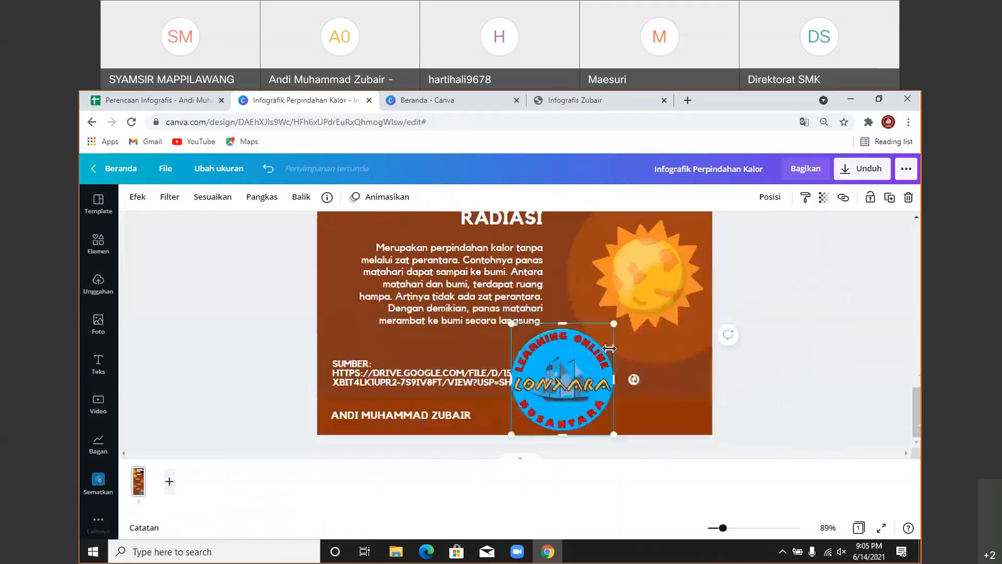
left_click_drag(514, 328, 578, 398)
left_click(756, 377)
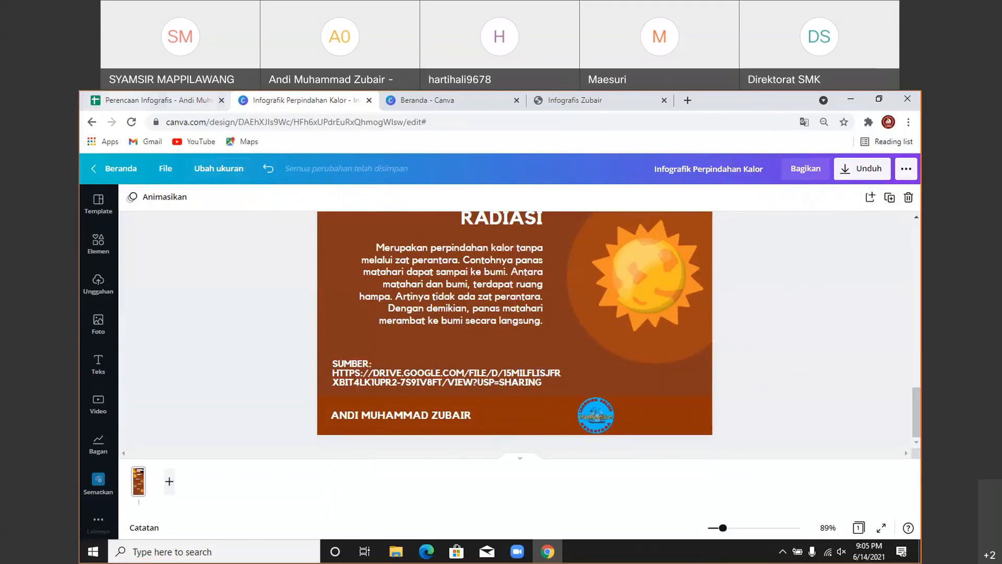
- Search Google Images for 'png logo tut wuri handayani'
left_click(159, 102)
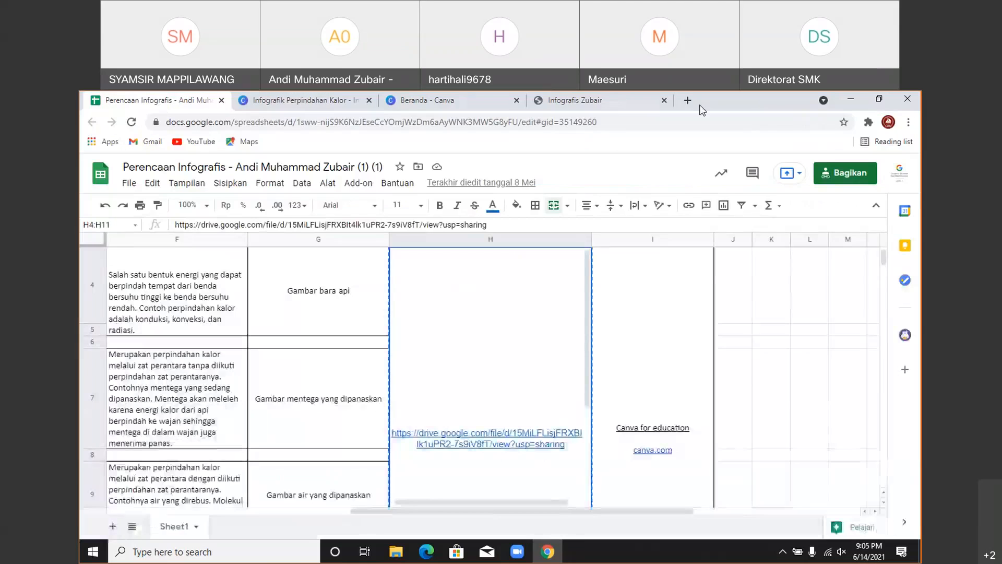
left_click(175, 122)
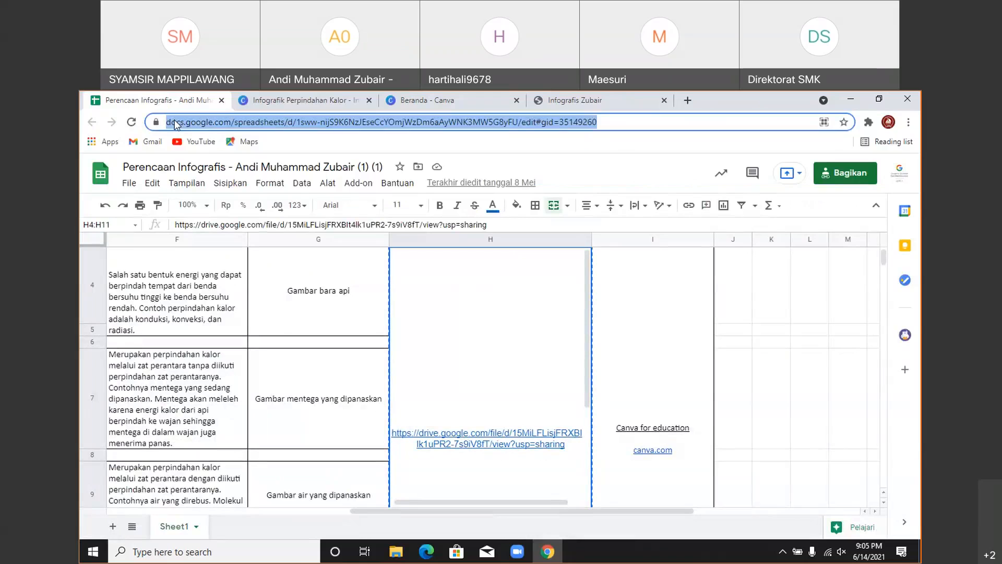
type("go")
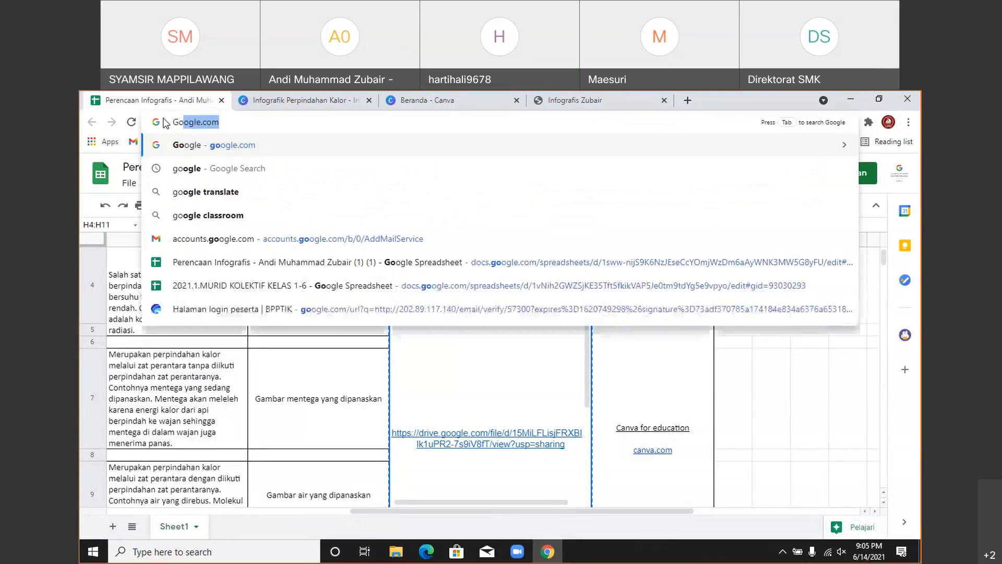
key("Return")
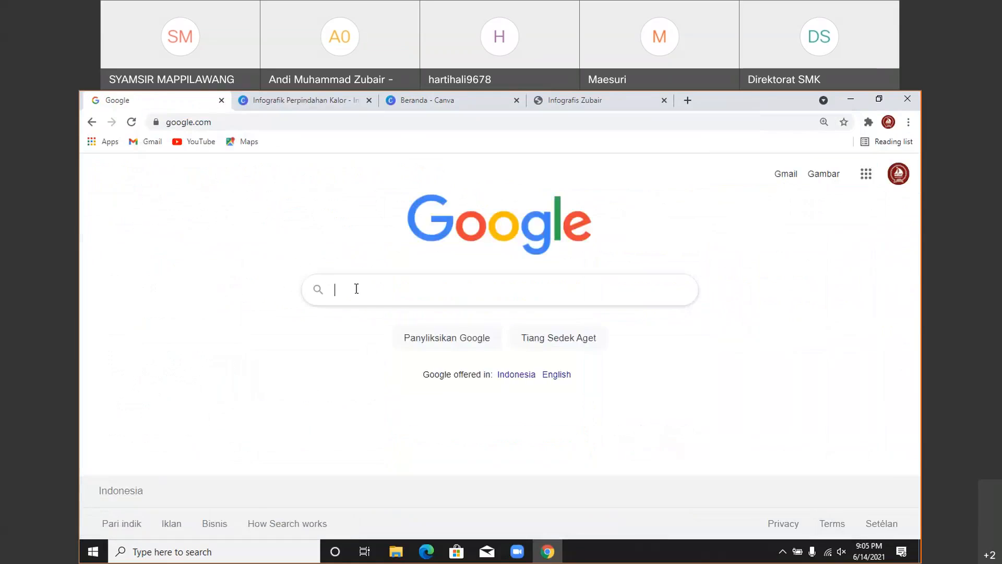
type("png logo tut")
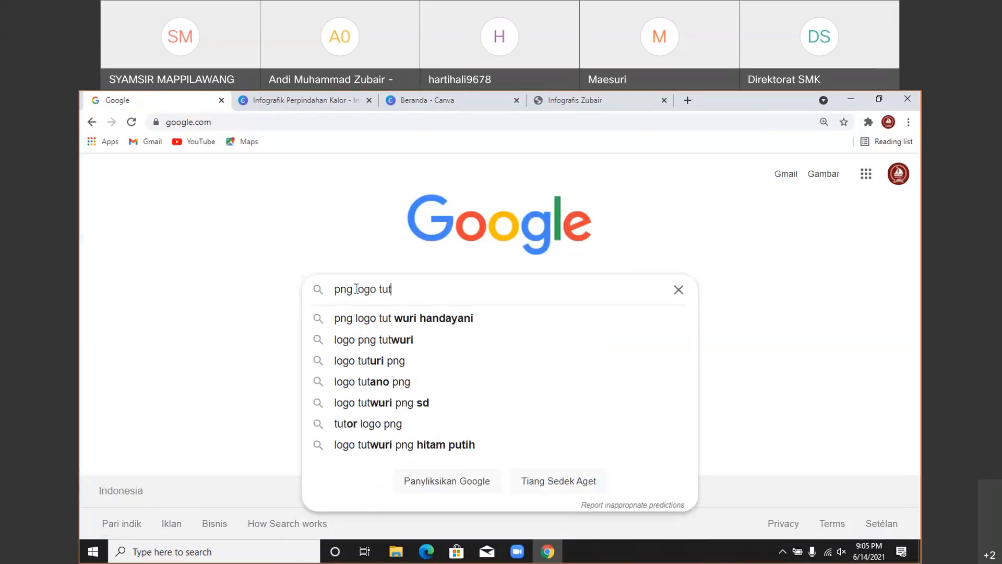
key("Down")
key("Return")
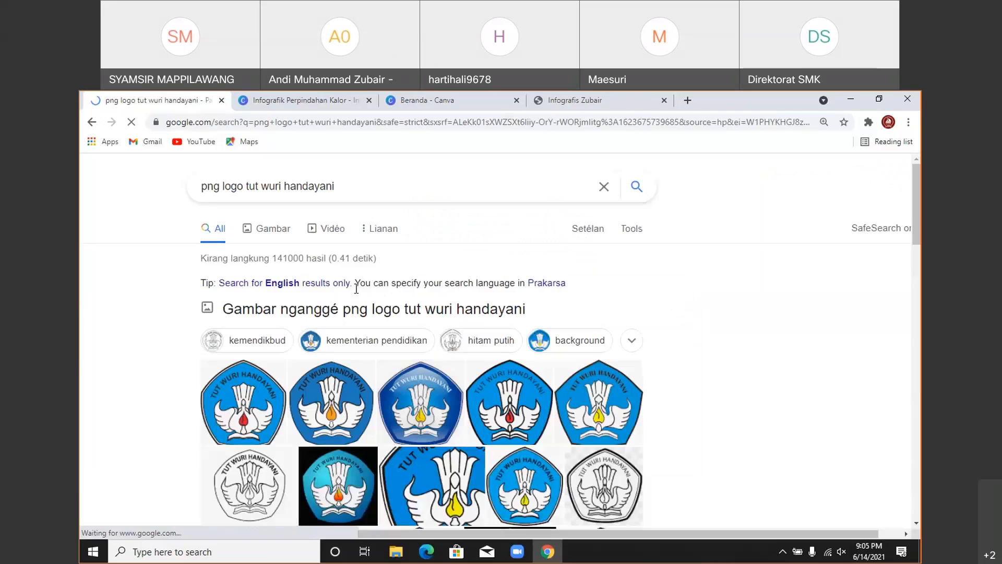
left_click(271, 228)
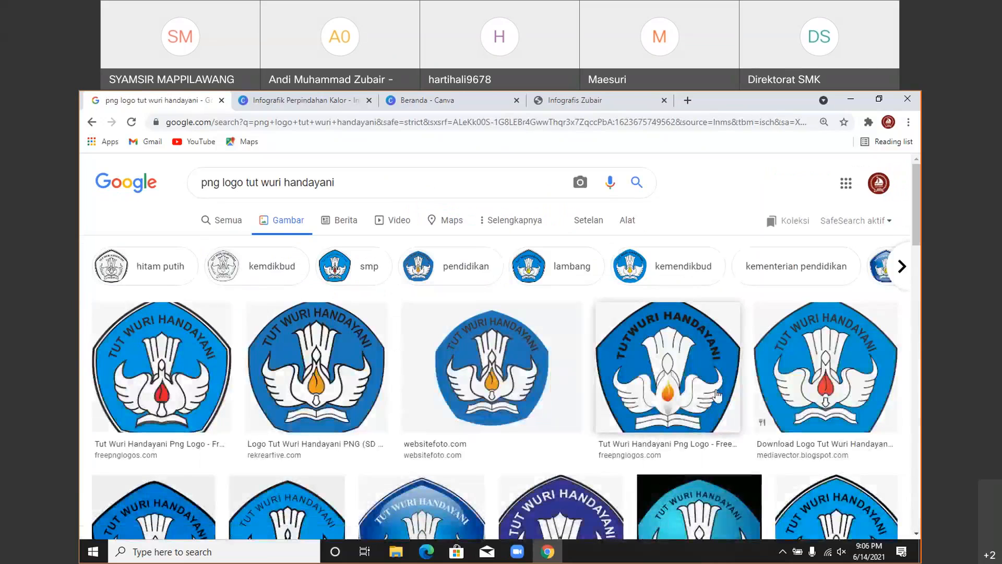
- Copy the first Tut Wuri Handayani logo result image and return to Canva
left_click(160, 359)
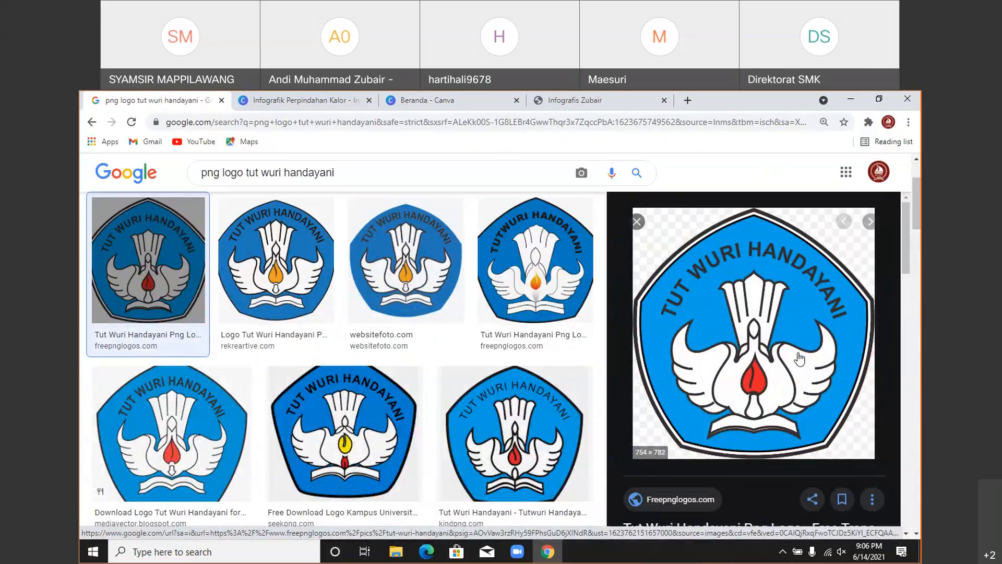
right_click(767, 278)
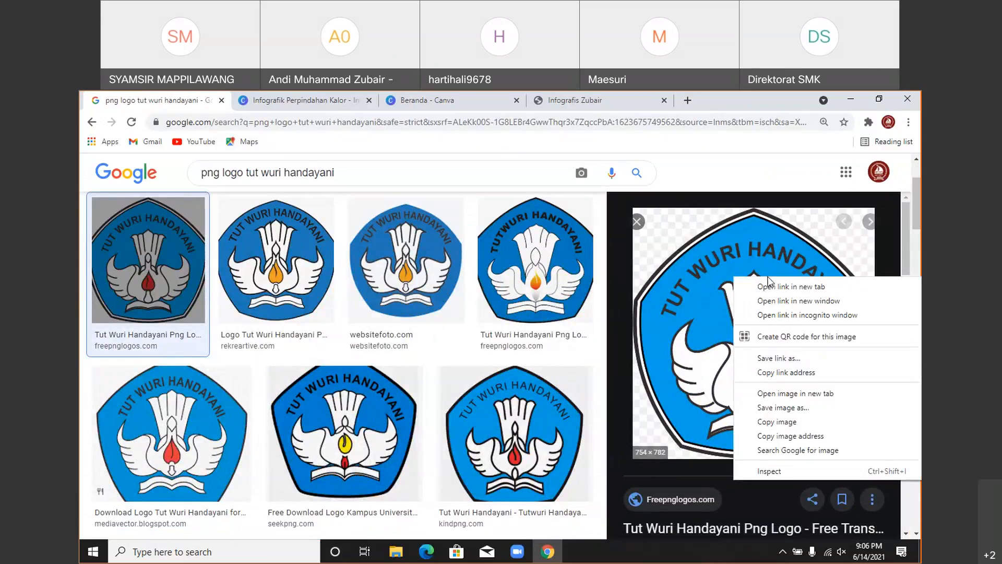
left_click(776, 421)
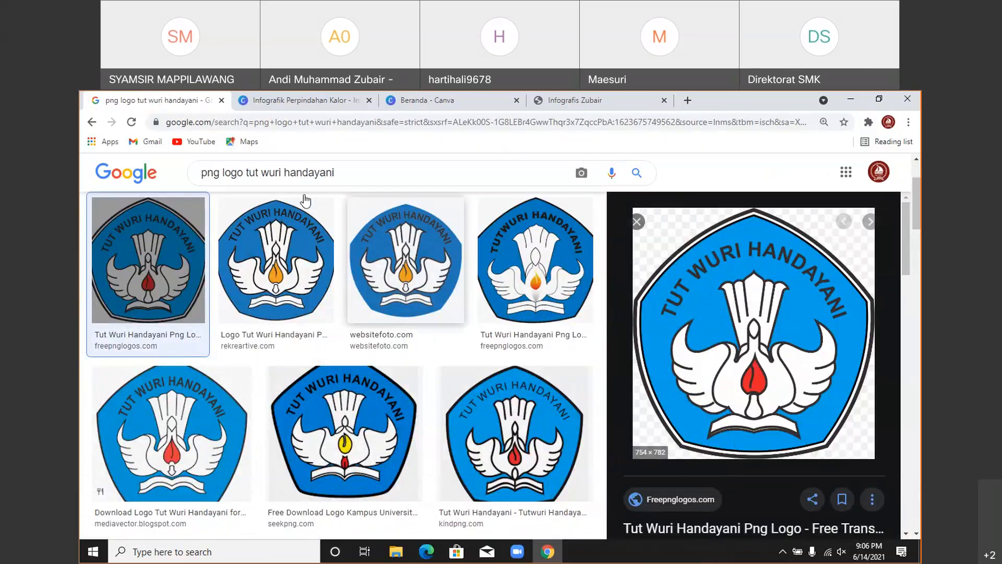
left_click(302, 100)
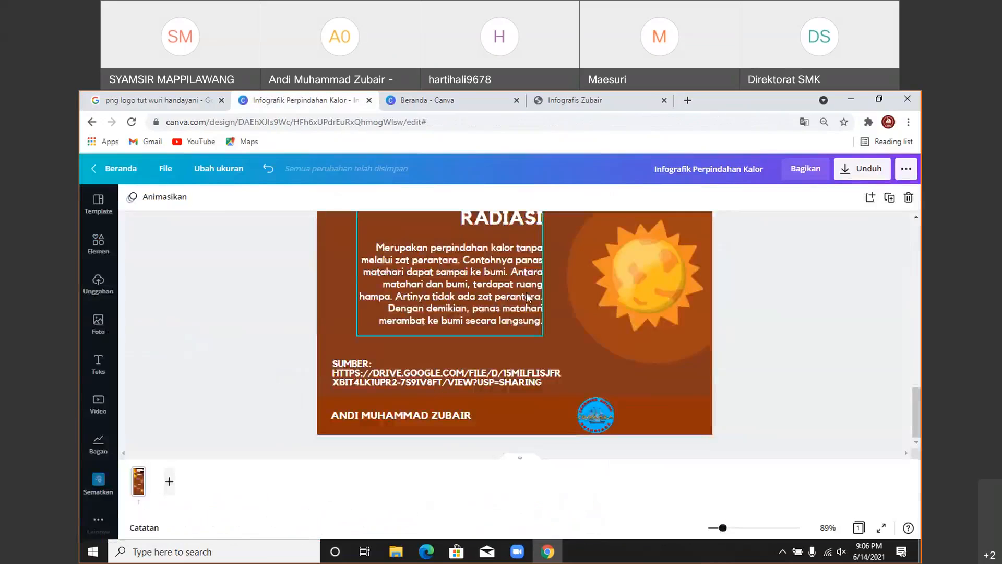
- Paste the Tut Wuri Handayani logo into the design and shrink it
left_click(559, 339)
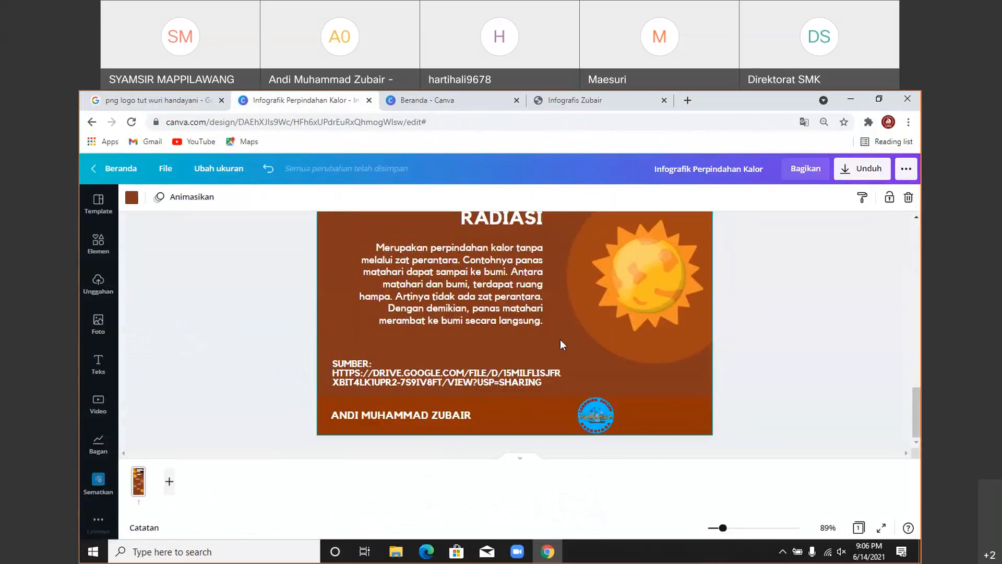
scroll(568, 333, "up", 5)
key("ctrl+v")
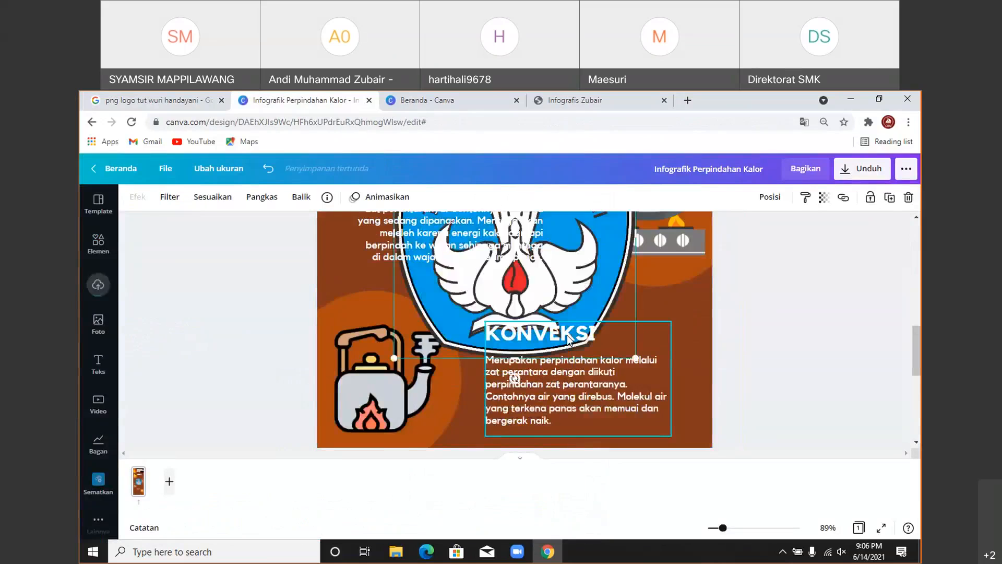
scroll(567, 335, "up", 3)
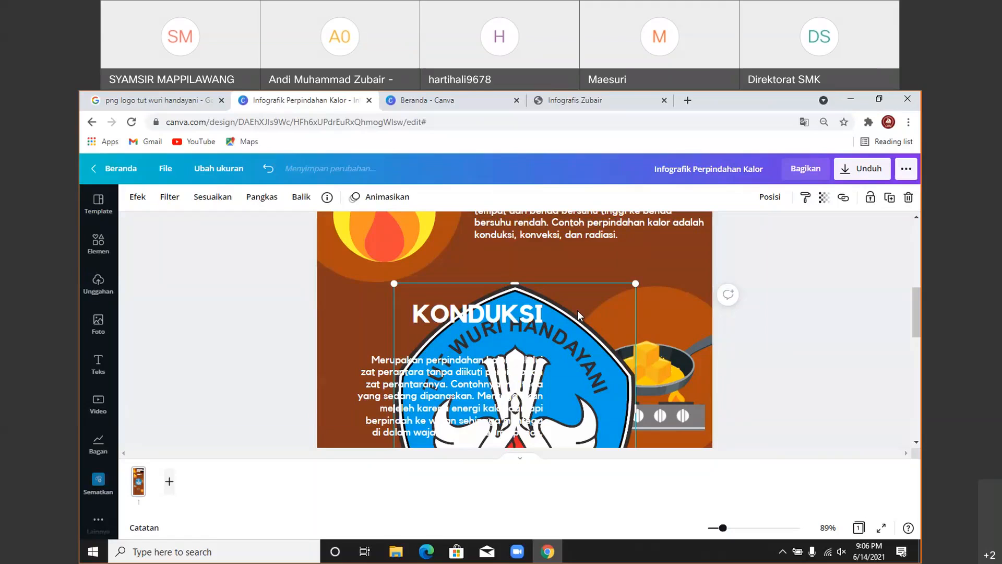
left_click_drag(577, 310, 604, 374)
left_click_drag(432, 361, 547, 379)
scroll(583, 277, "down", 4)
left_click_drag(531, 237, 558, 264)
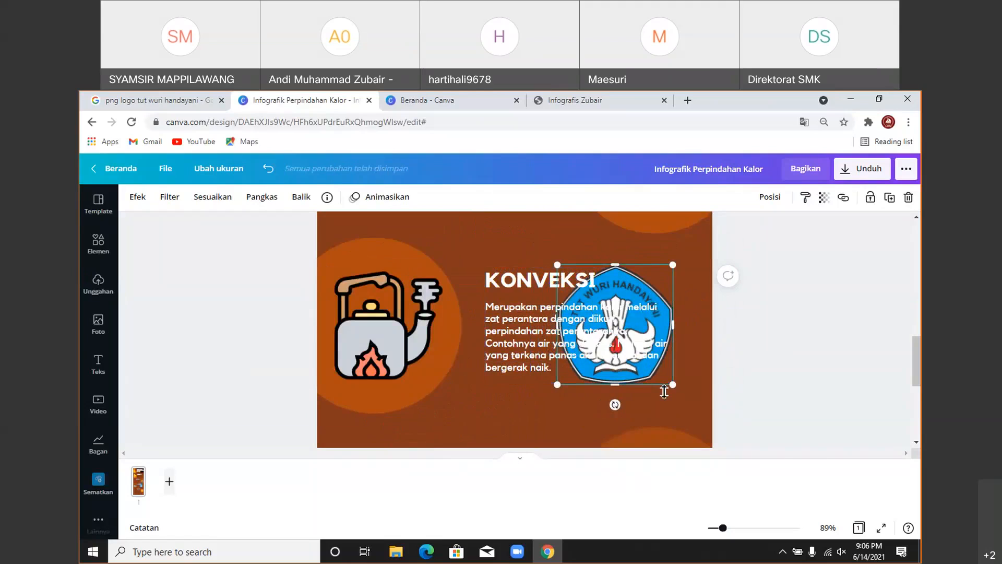
- Move the KONVEKSI text aside and fit the logo into the footer beside the emblem
left_click_drag(646, 286, 645, 427)
left_click_drag(523, 331, 587, 313)
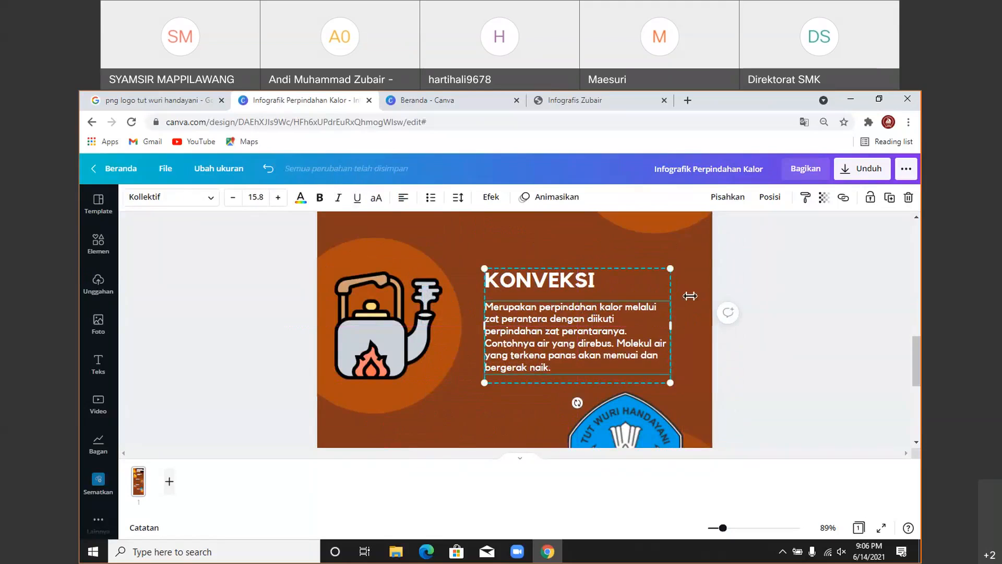
scroll(688, 293, "down", 4)
left_click_drag(624, 282, 648, 383)
left_click_drag(711, 318, 675, 361)
scroll(675, 361, "down", 2)
left_click_drag(594, 294, 682, 418)
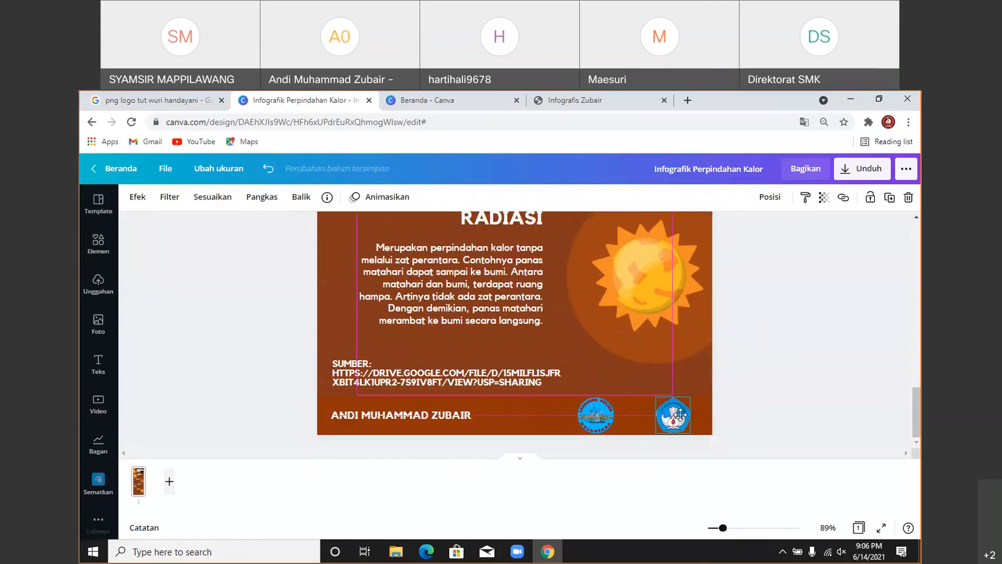
left_click_drag(599, 417, 621, 417)
left_click(732, 360)
scroll(796, 371, "up", 3)
scroll(795, 375, "up", 10)
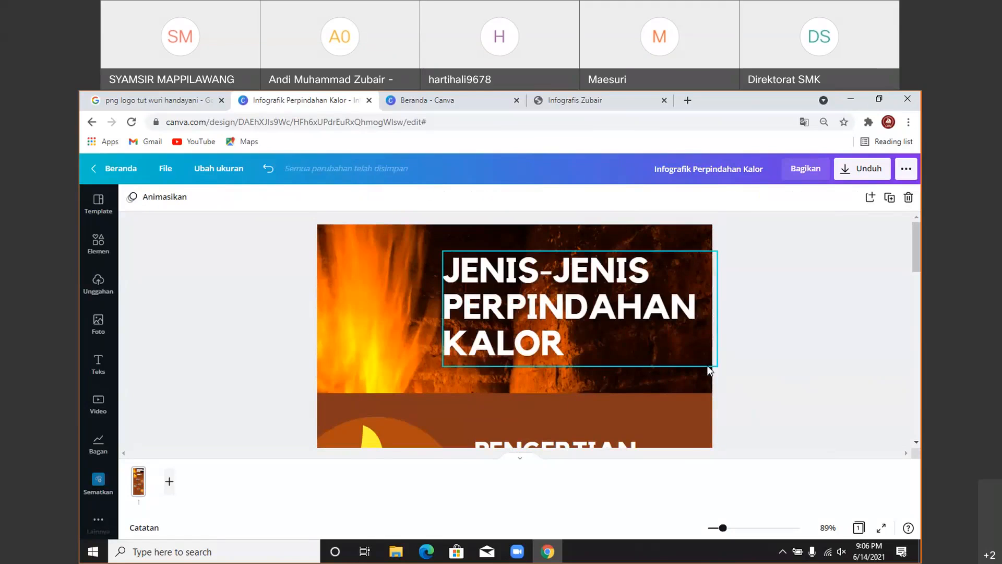
- Download the design with Unduh as a PDF Standar file
left_click(857, 180)
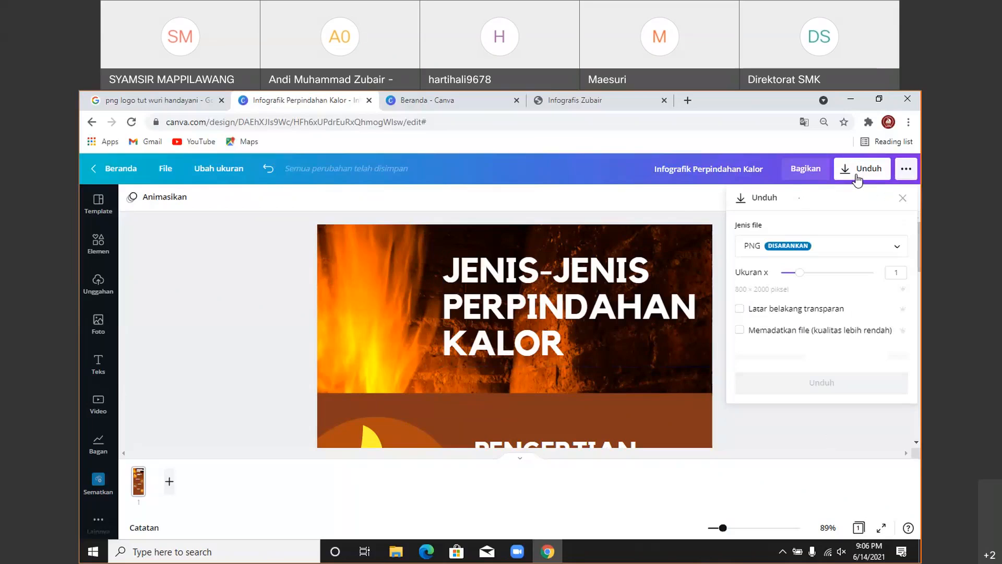
left_click(868, 251)
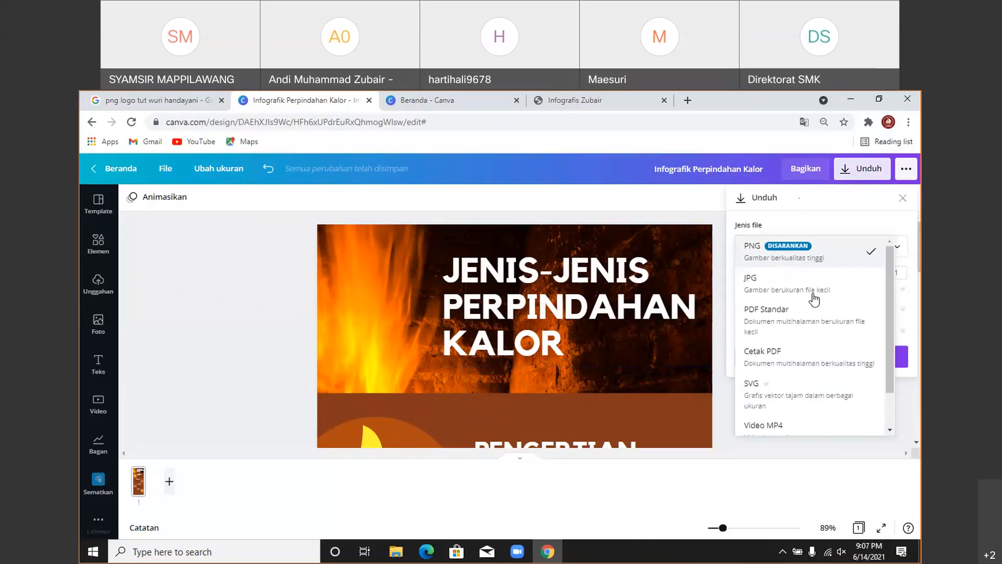
left_click(778, 322)
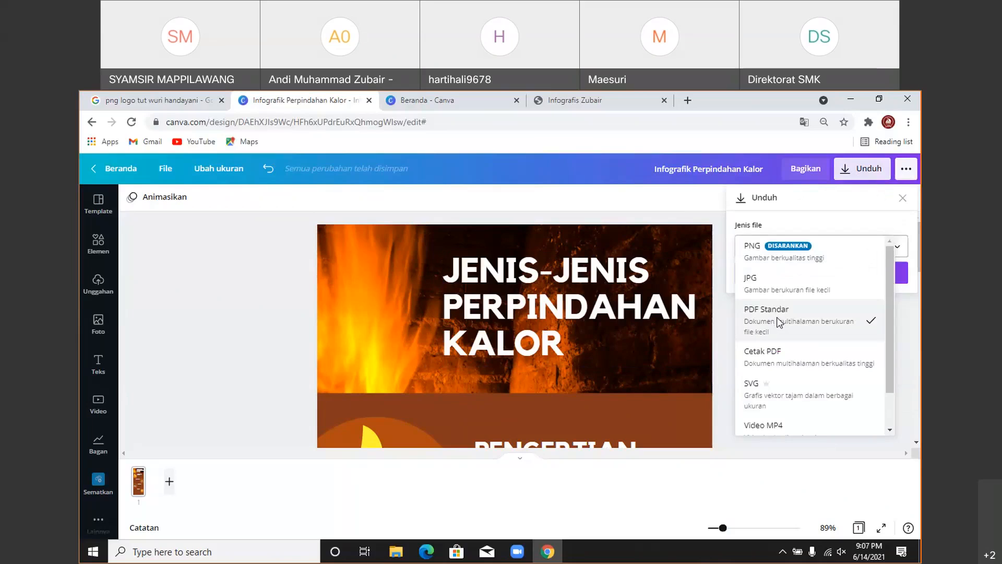
left_click(773, 278)
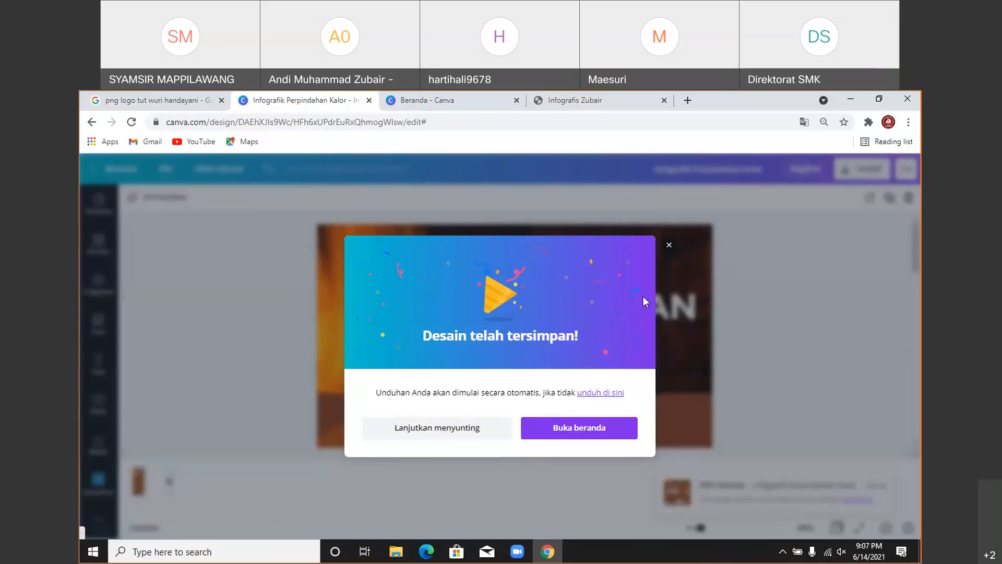
left_click(668, 245)
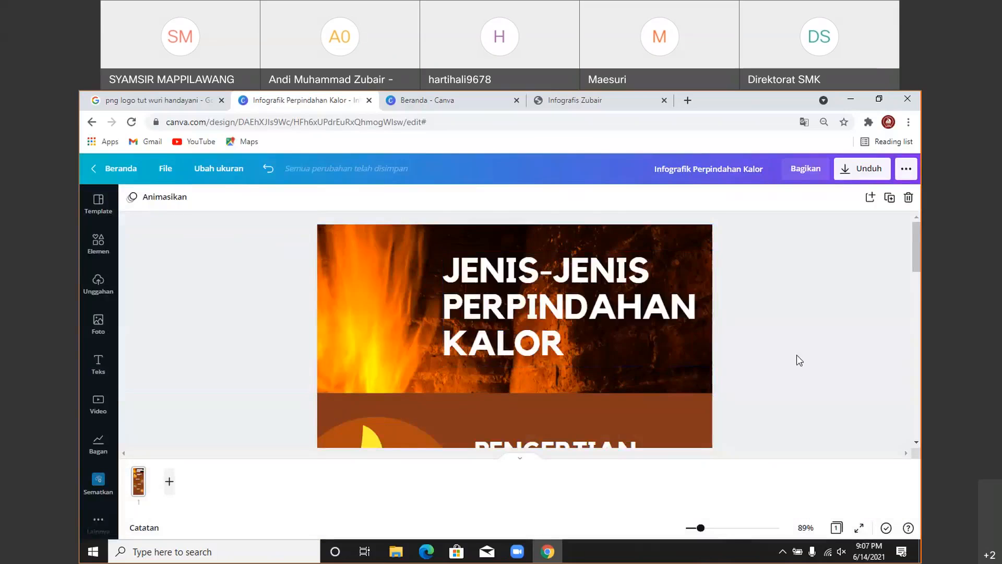
scroll(797, 355, "down", 15)
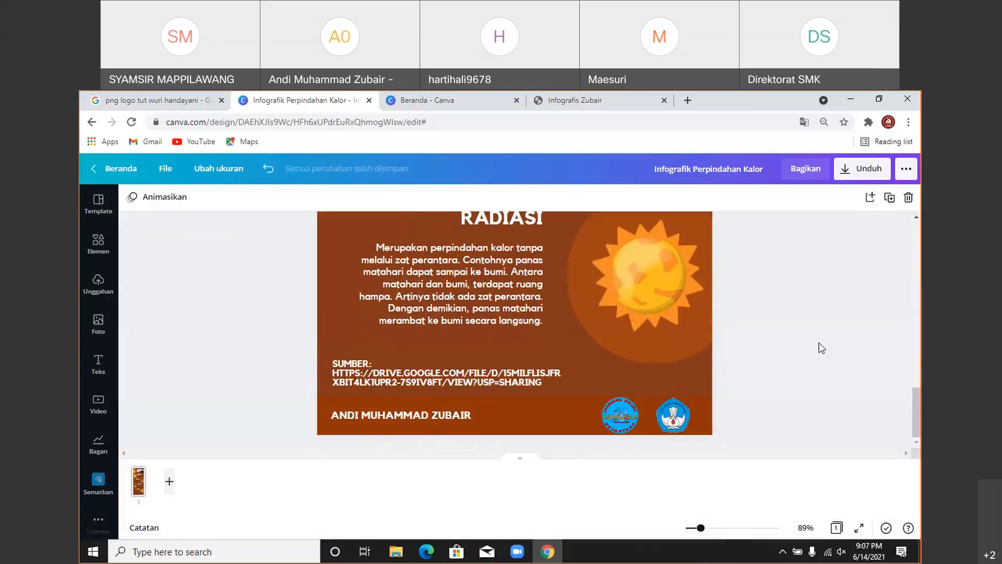
scroll(820, 348, "up", 15)
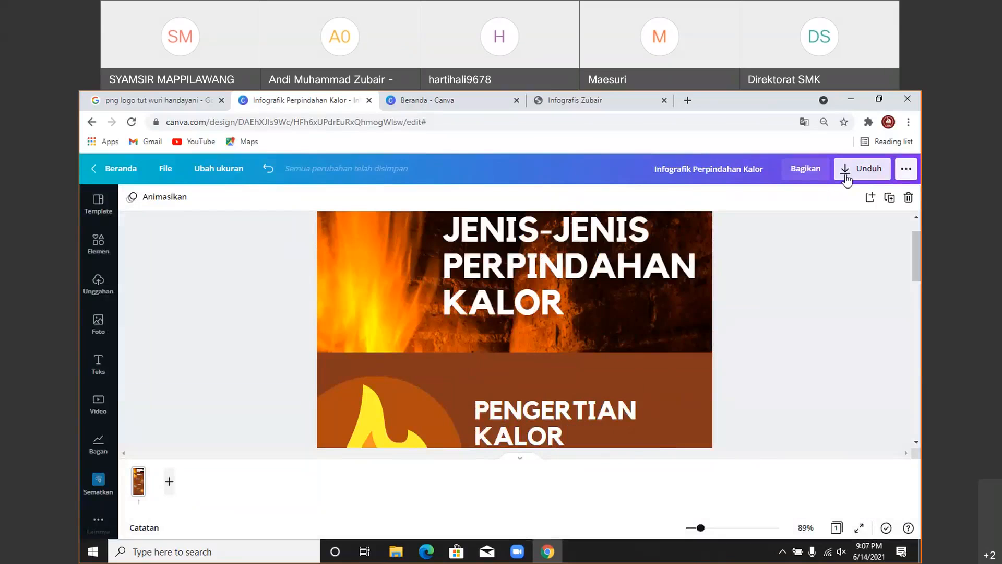
- Download the PDF Standar again and bring up the downloaded file's options
left_click(847, 179)
left_click(820, 248)
left_click(772, 314)
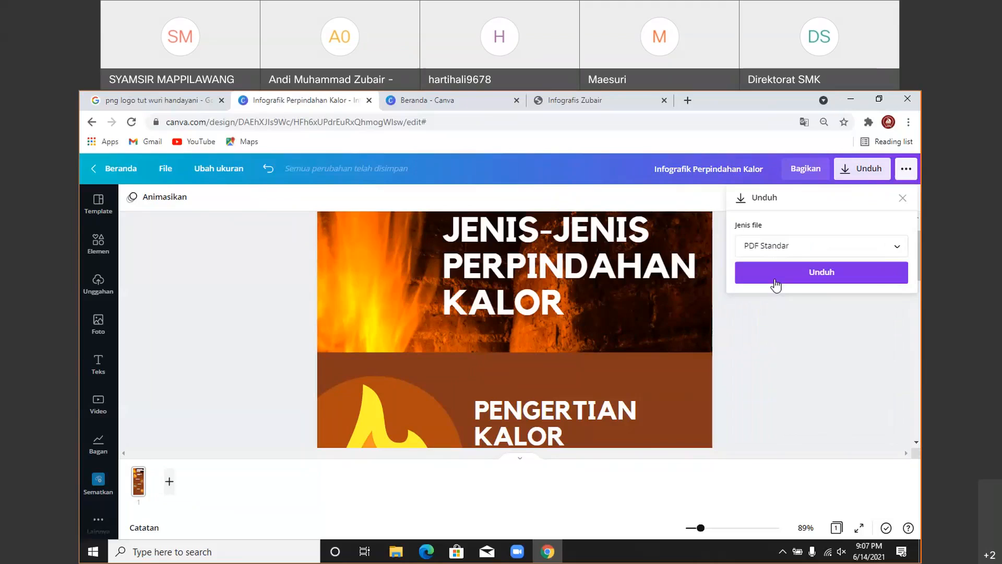
left_click(774, 272)
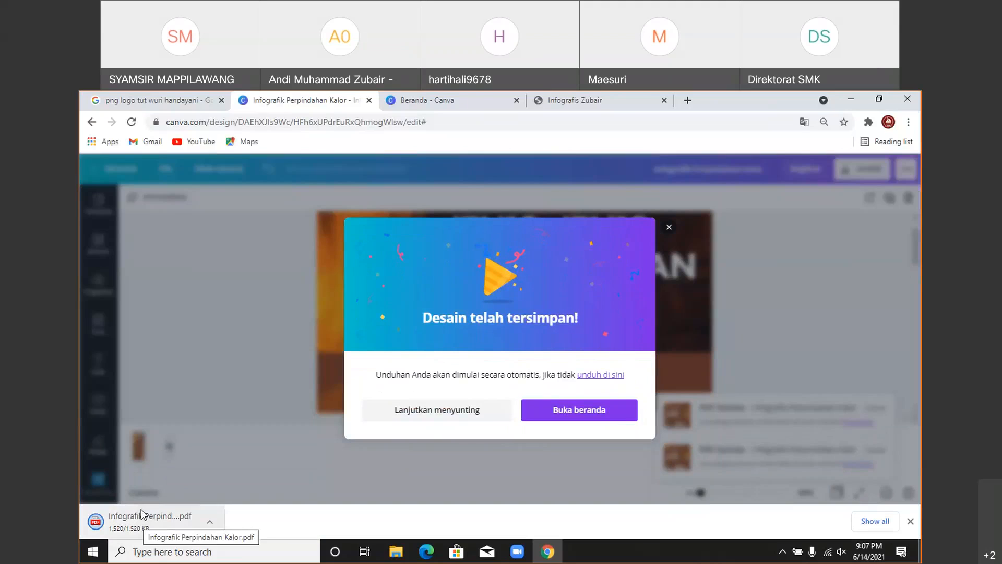
left_click(669, 228)
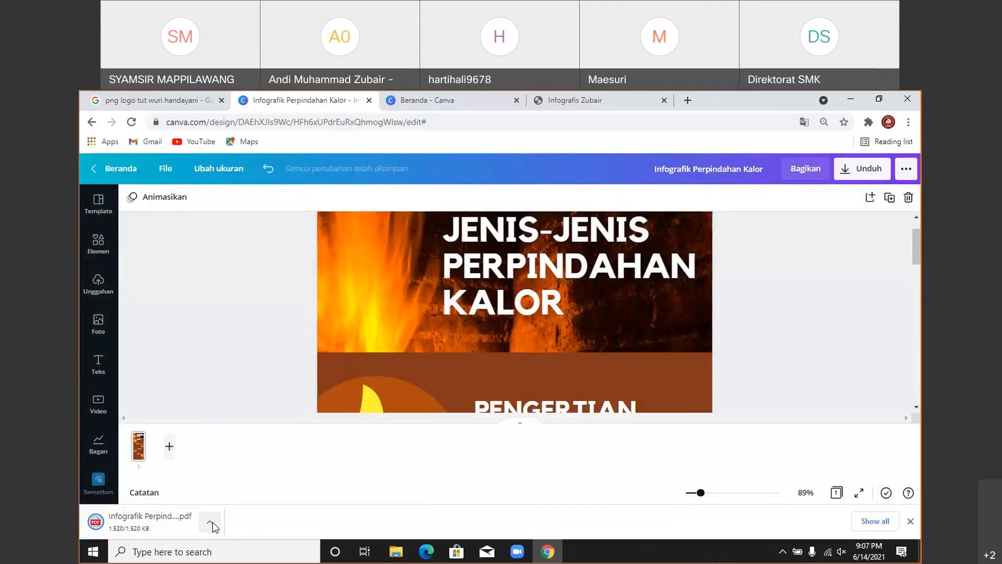
left_click(210, 522)
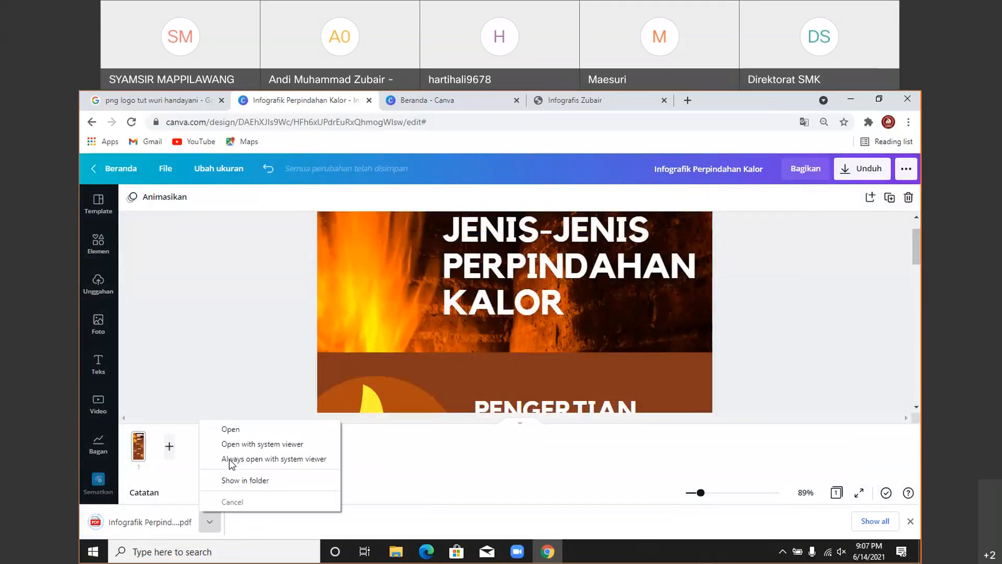
- Open 'Infografik Perpindahan Kalor.pdf' in Chrome's viewer and scroll through the page
left_click(240, 429)
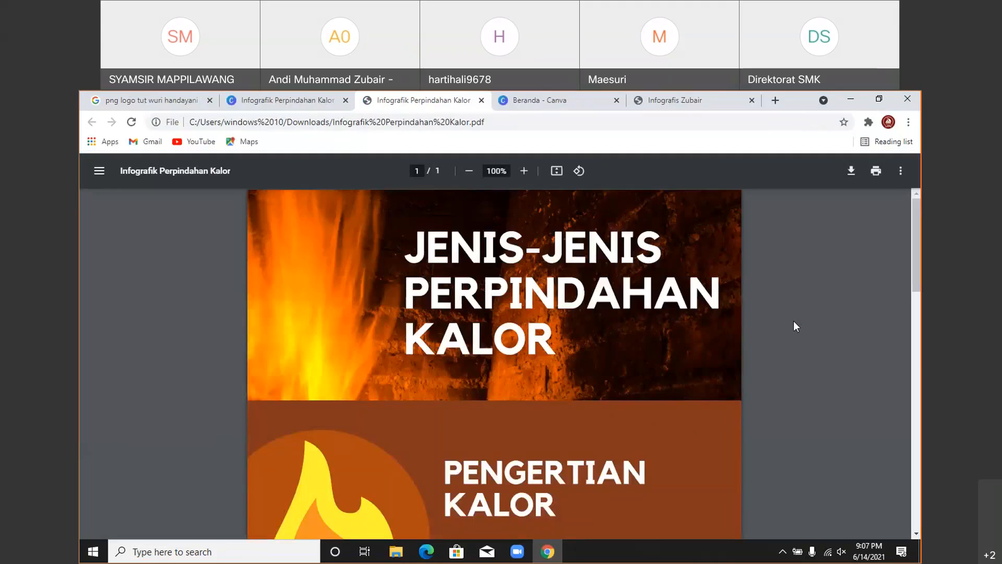
scroll(580, 317, "down", 3)
scroll(580, 316, "up", 3)
scroll(581, 310, "down", 3)
scroll(581, 310, "up", 3)
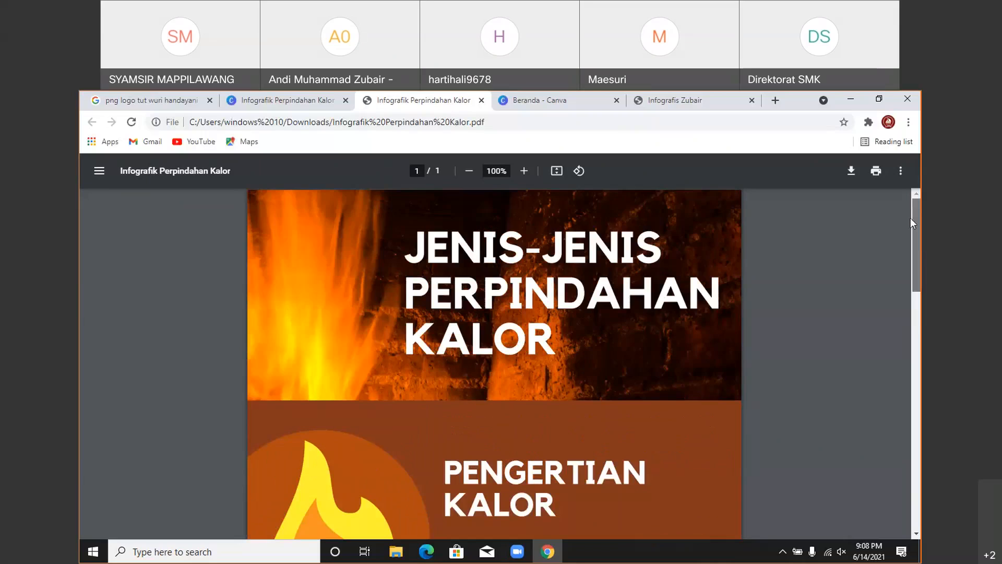
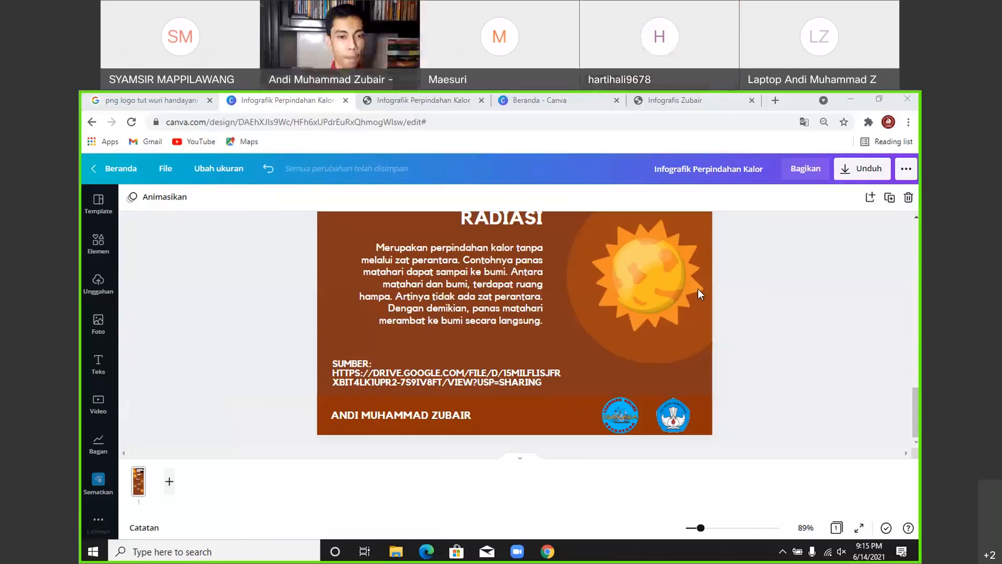
- Zoom the canvas to about 173% on the footer and select the author's name text box
left_click(837, 327)
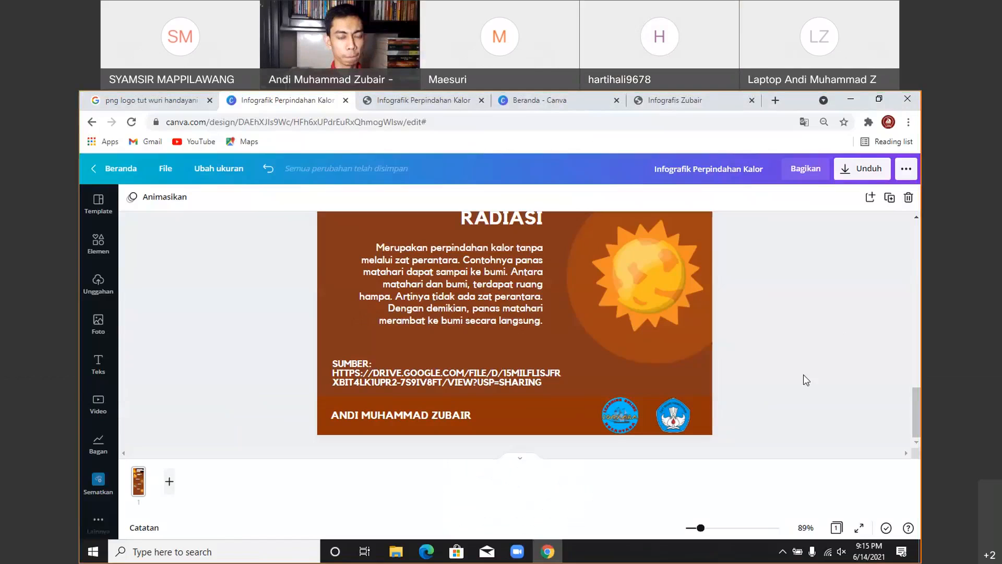
left_click_drag(704, 528, 714, 528)
scroll(910, 310, "down", 2)
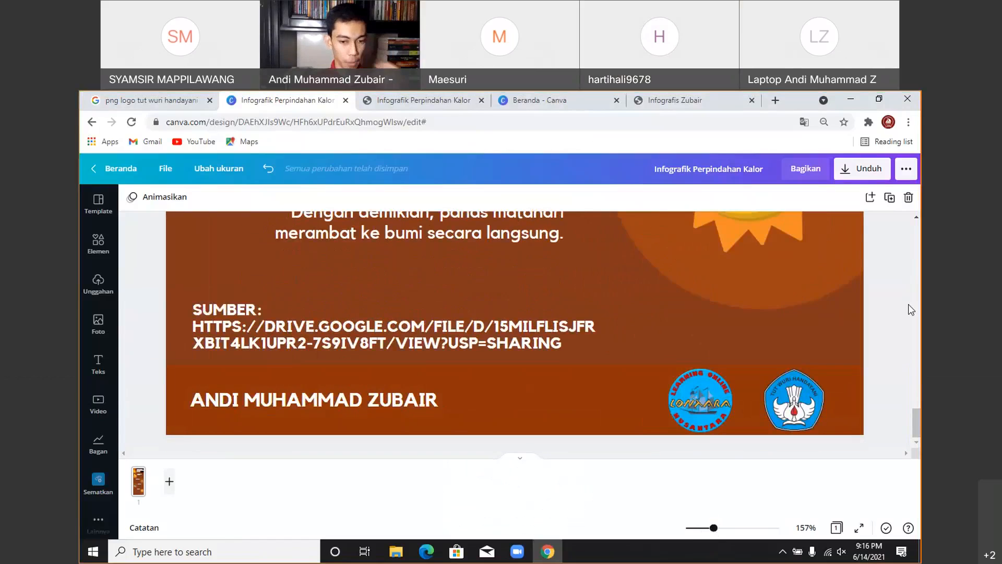
left_click_drag(714, 529, 718, 529)
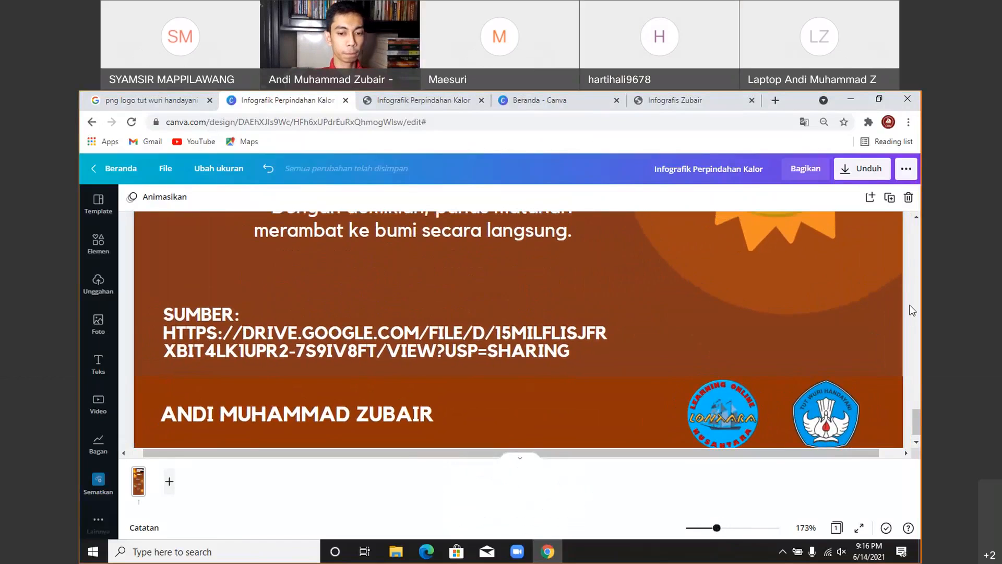
scroll(912, 310, "down", 1)
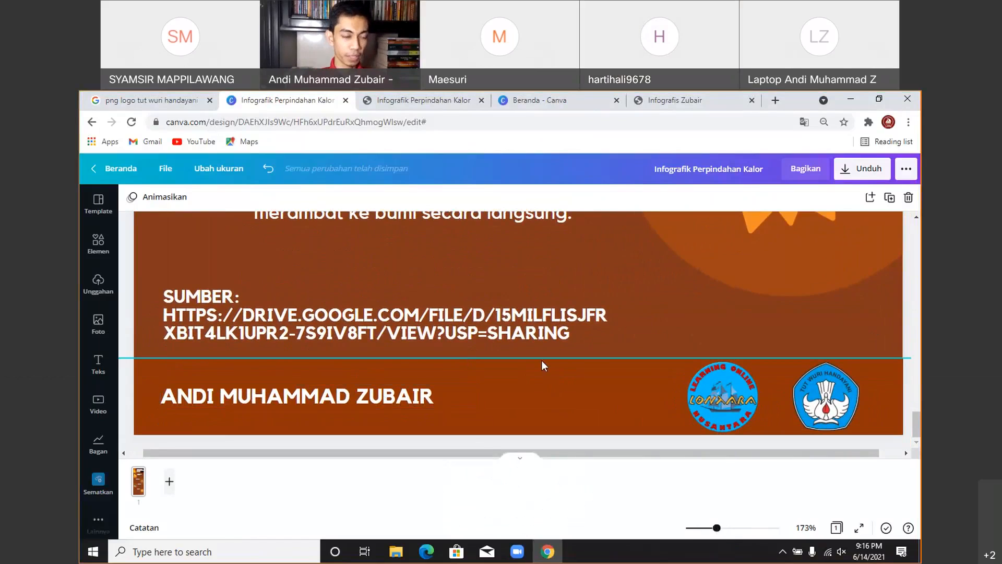
left_click(348, 402)
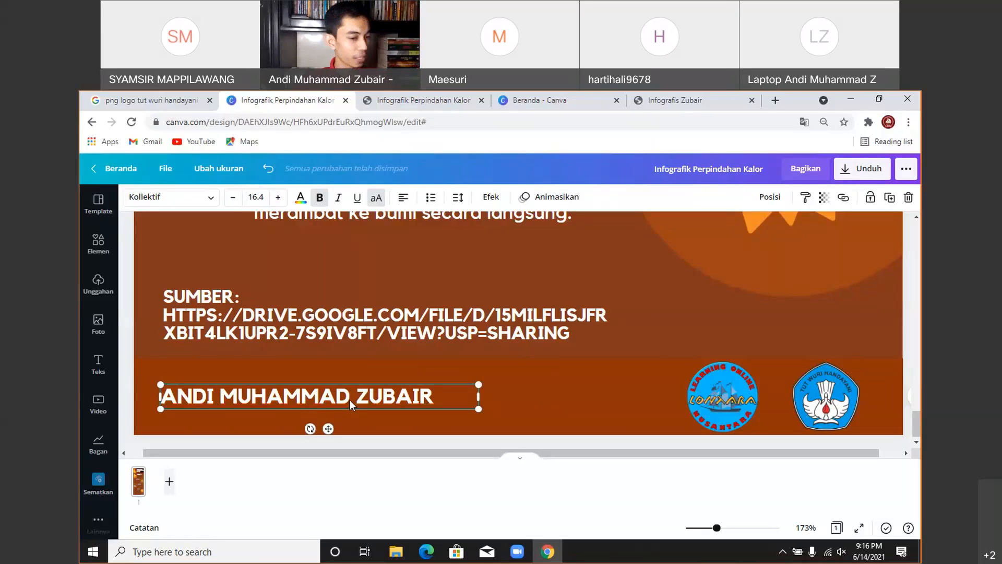
- Reselect the footer name text and choose 'Unggah font' from the full font list
left_click(509, 393)
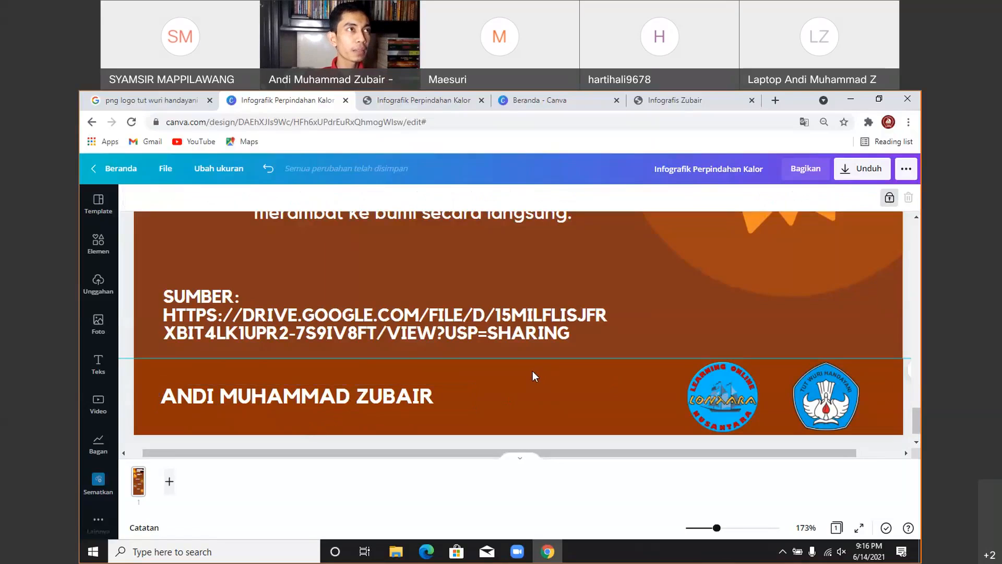
left_click(421, 396)
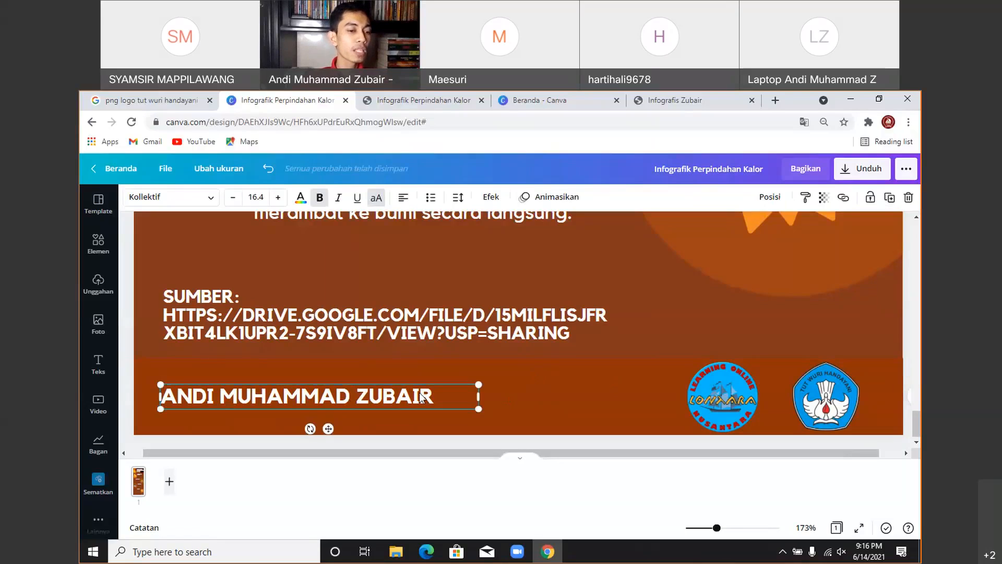
left_click(140, 202)
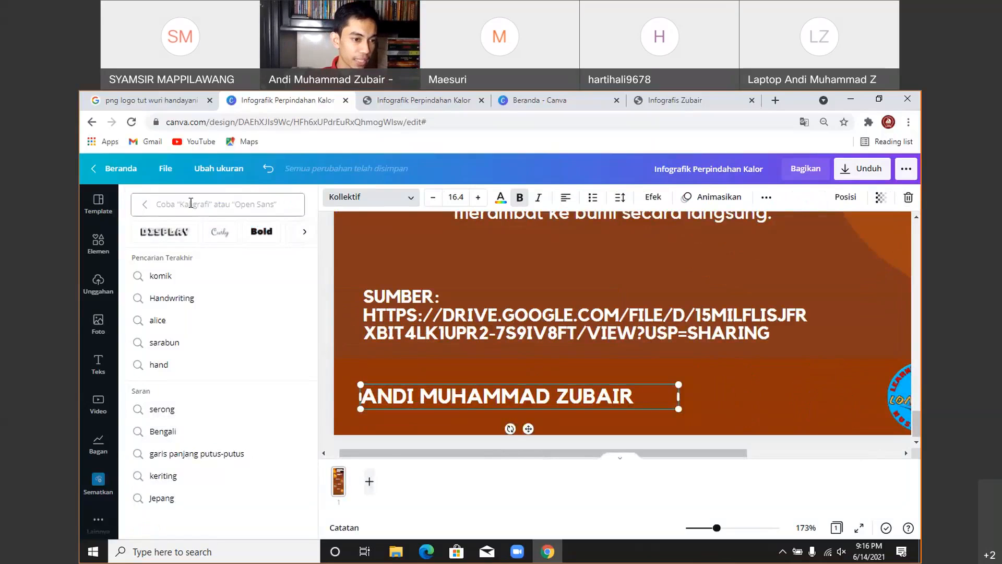
left_click(146, 205)
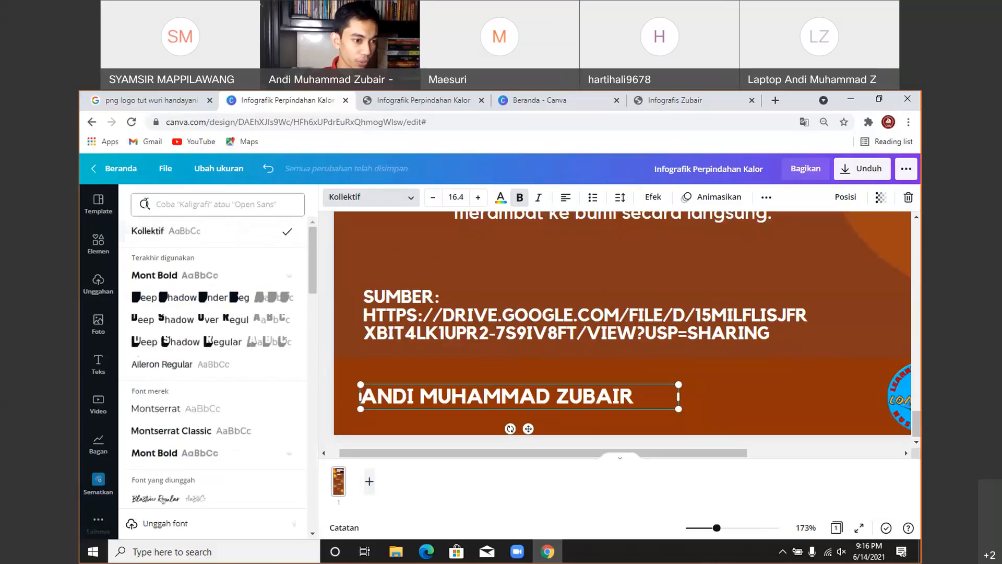
left_click(133, 524)
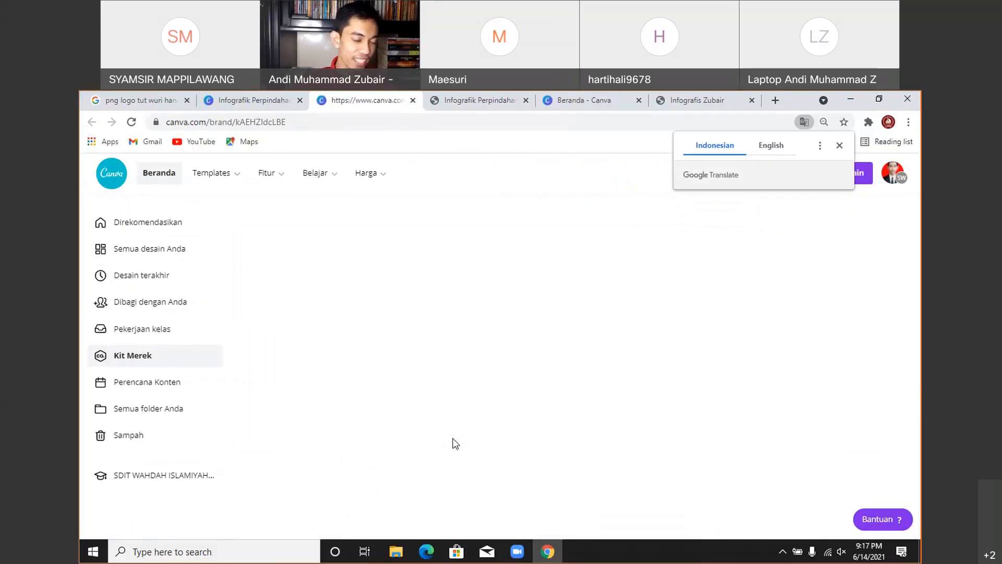
- Dismiss the translation prompt and scroll through the Kit Merek page's 'Font yang diunggah' list
left_click(838, 146)
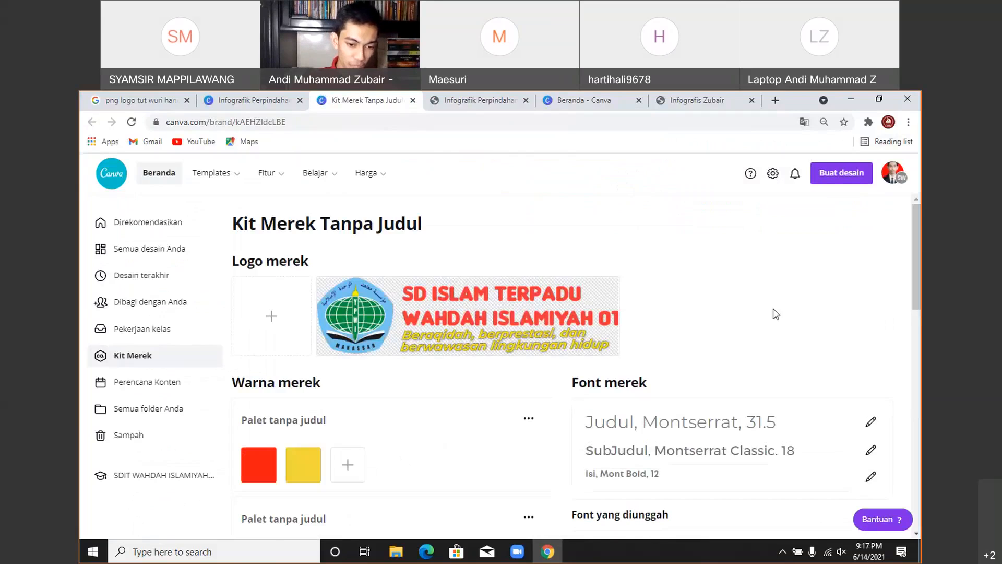
scroll(776, 313, "down", 3)
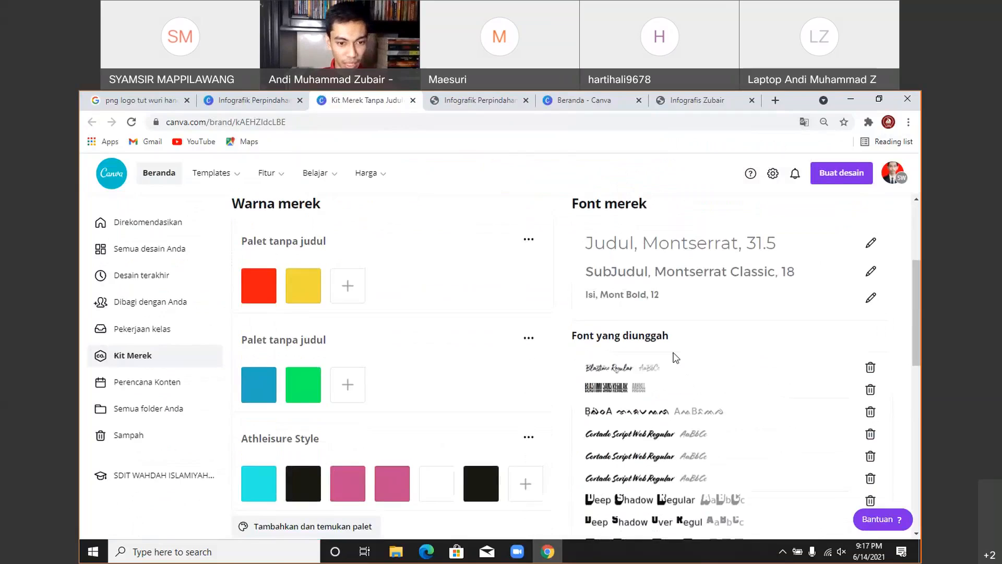
scroll(617, 386, "up", 3)
scroll(617, 383, "down", 4)
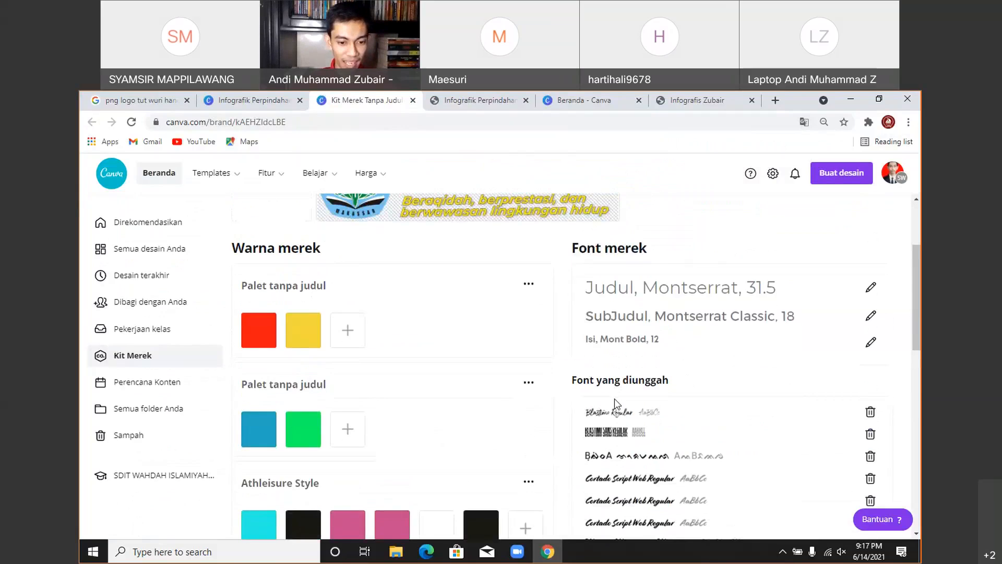
scroll(617, 387, "down", 2)
scroll(616, 385, "down", 6)
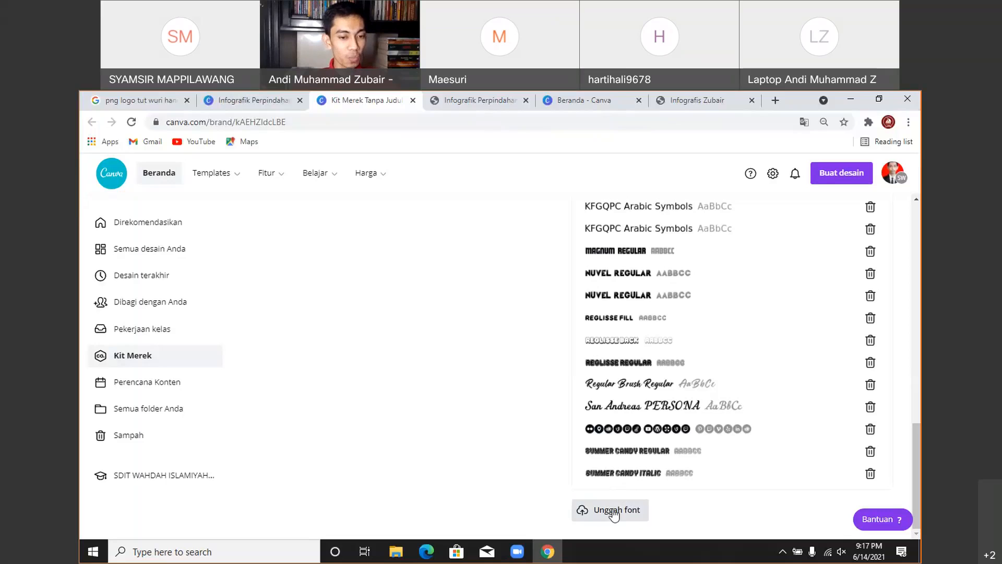
scroll(641, 418, "up", 3)
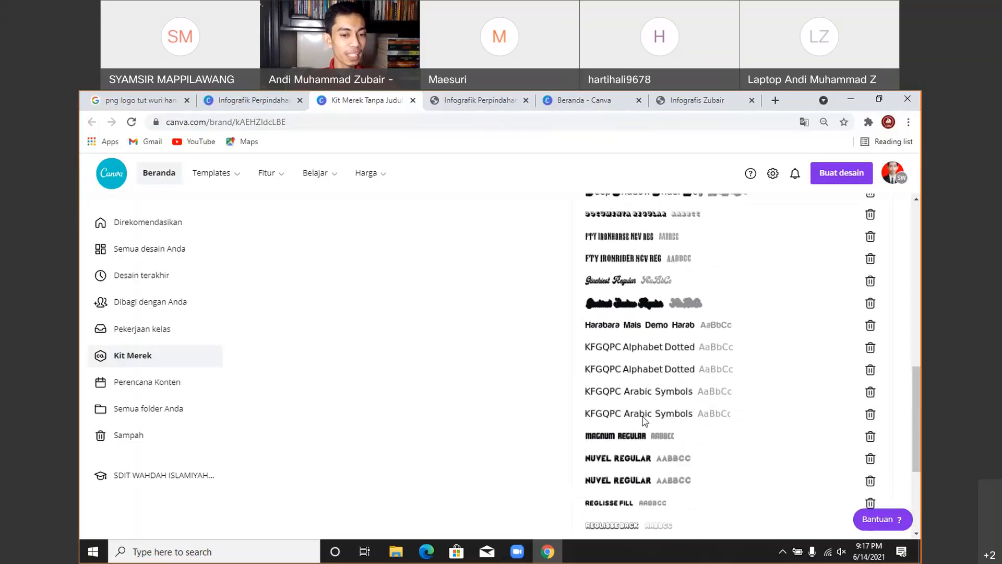
scroll(645, 420, "up", 4)
scroll(644, 419, "up", 4)
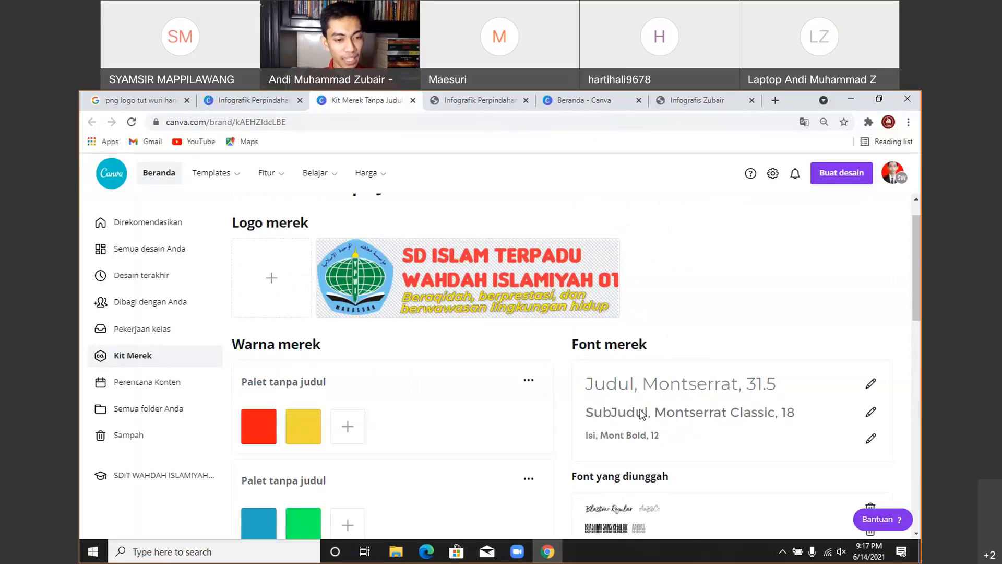
scroll(642, 414, "down", 2)
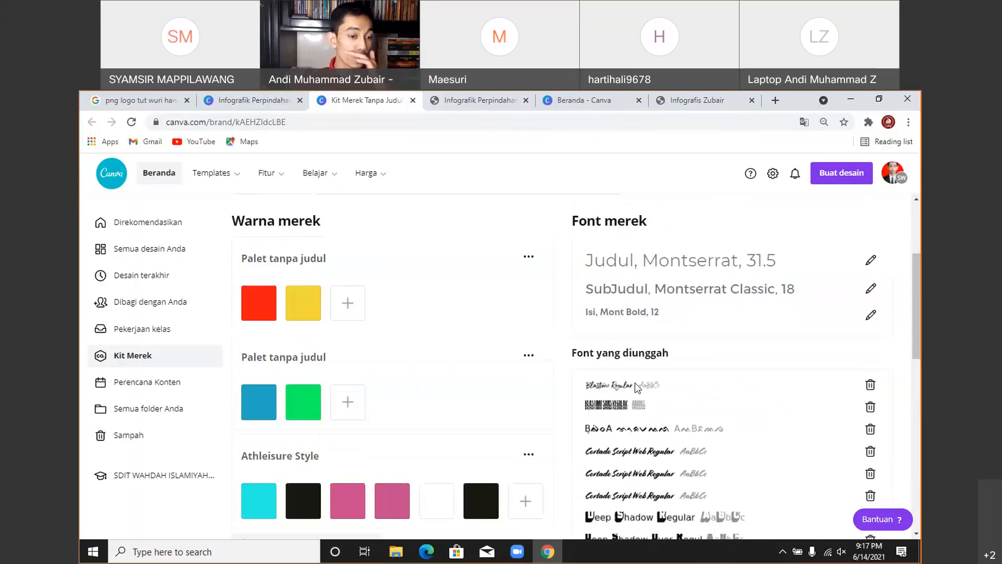
scroll(608, 415, "up", 3)
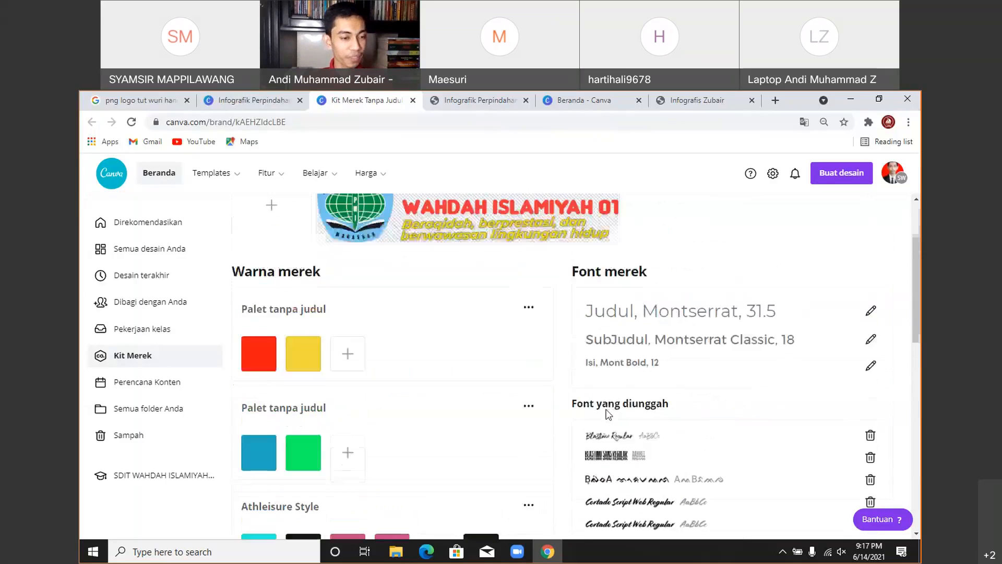
- Back in the editor, search 'bugis' and apply the BugisA font to the footer name text
left_click(253, 100)
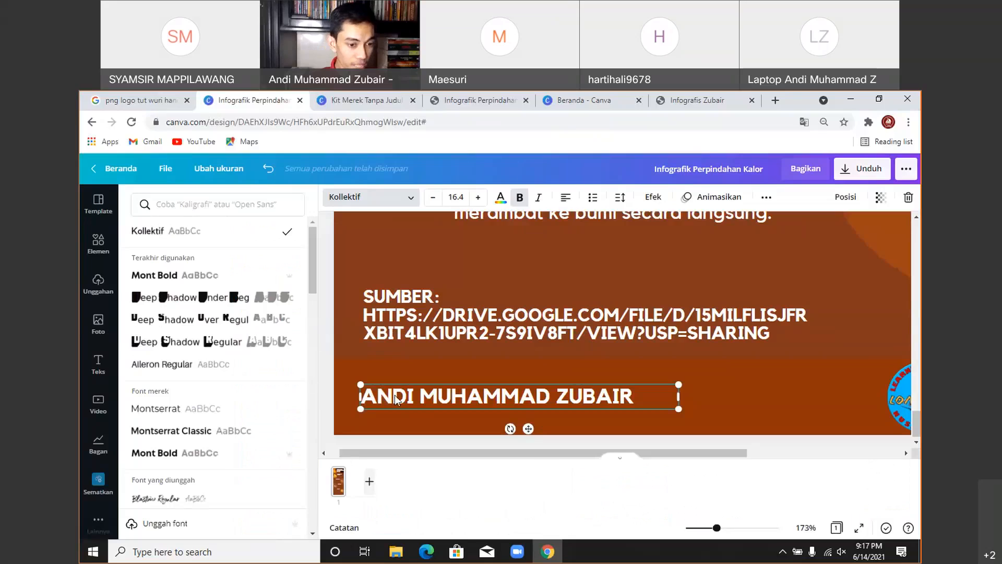
left_click(221, 204)
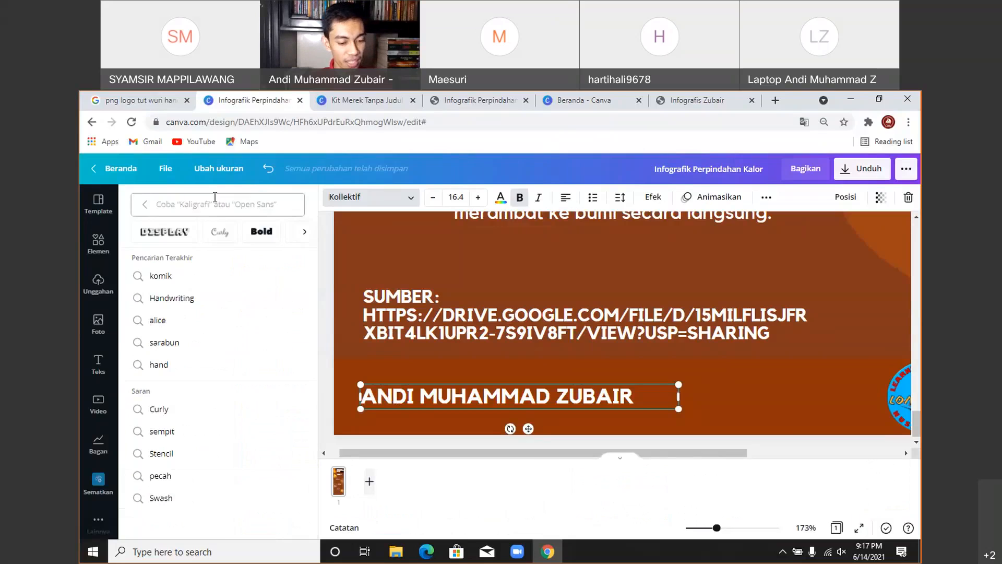
type("bug")
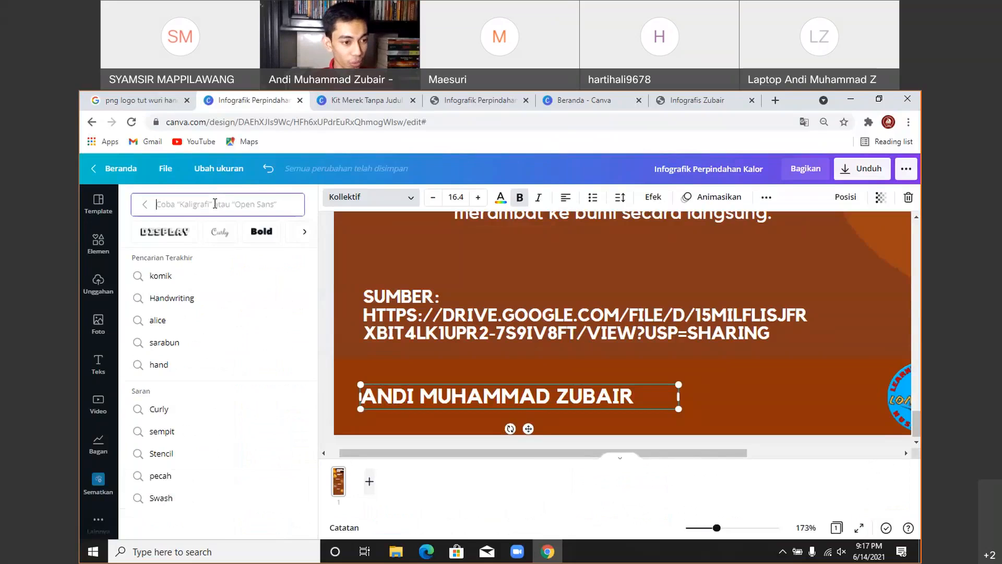
type("is")
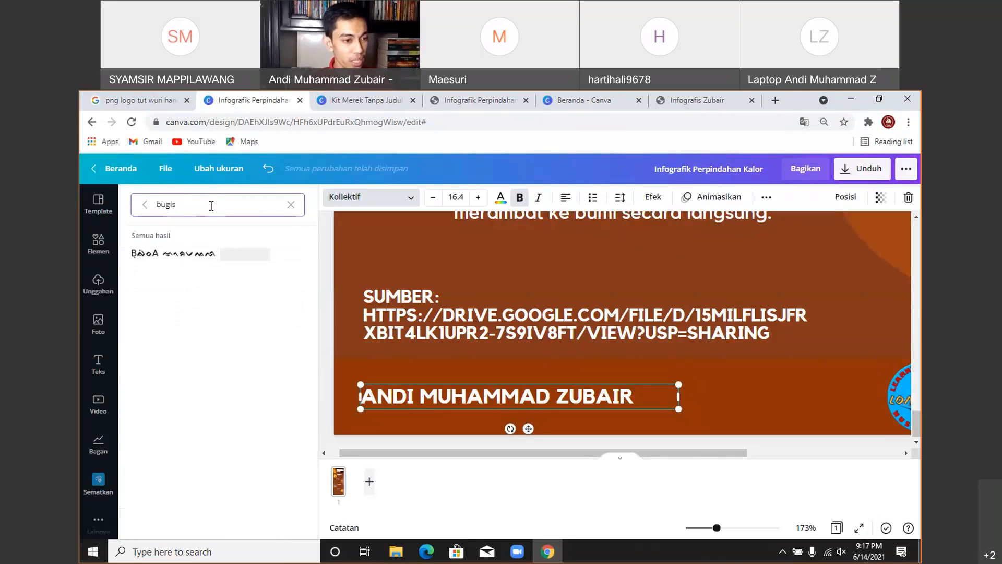
left_click(206, 255)
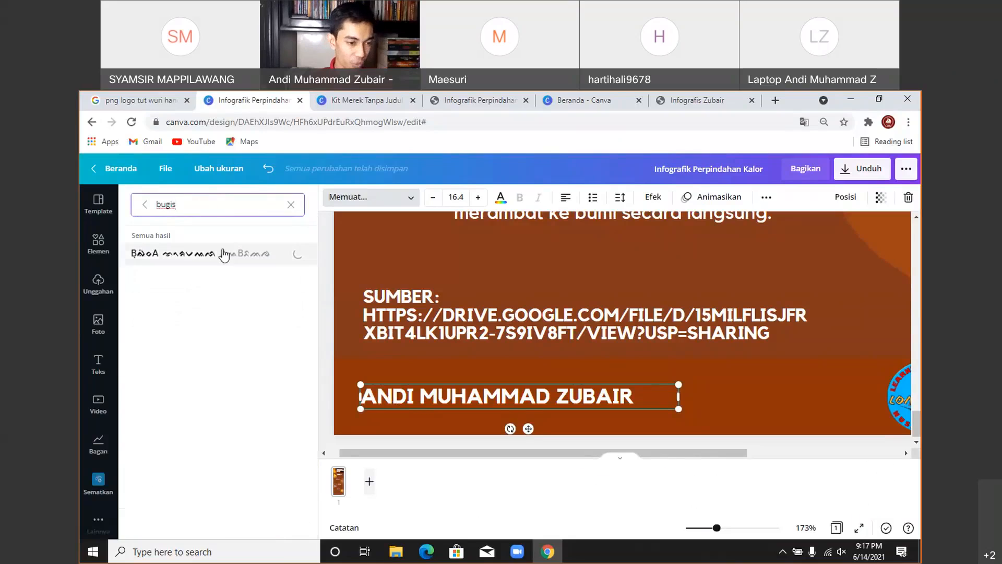
- Replace the name with test Bugis glyphs, repeatedly typing and deleting characters like 'a' and 'aA'
triple_click(425, 403)
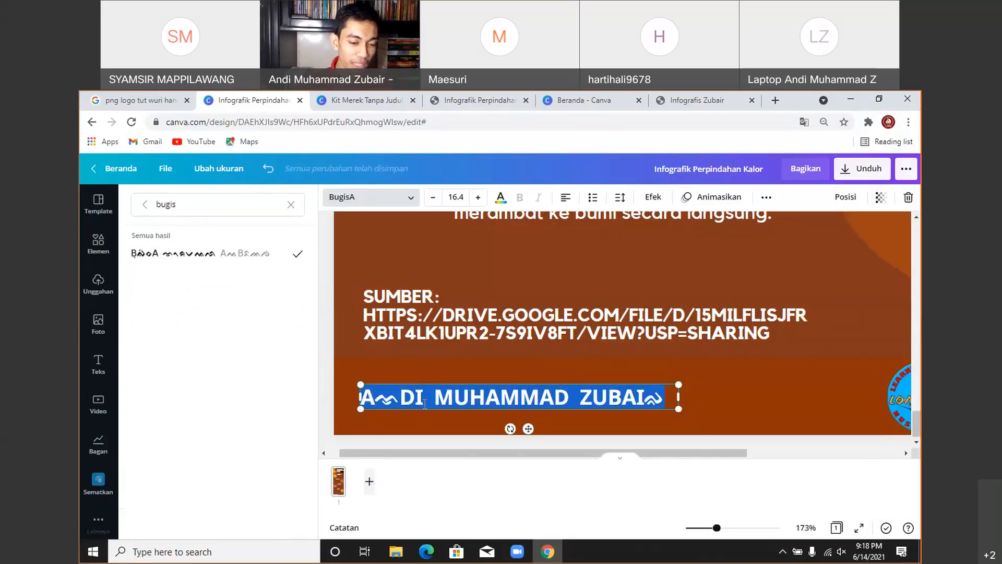
key("BackSpace")
type("a")
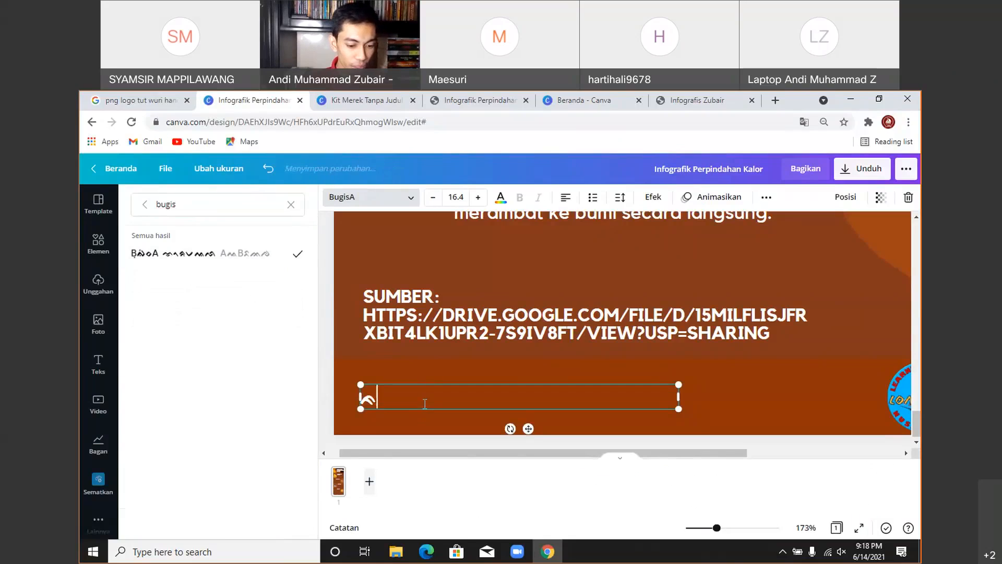
key("BackSpace")
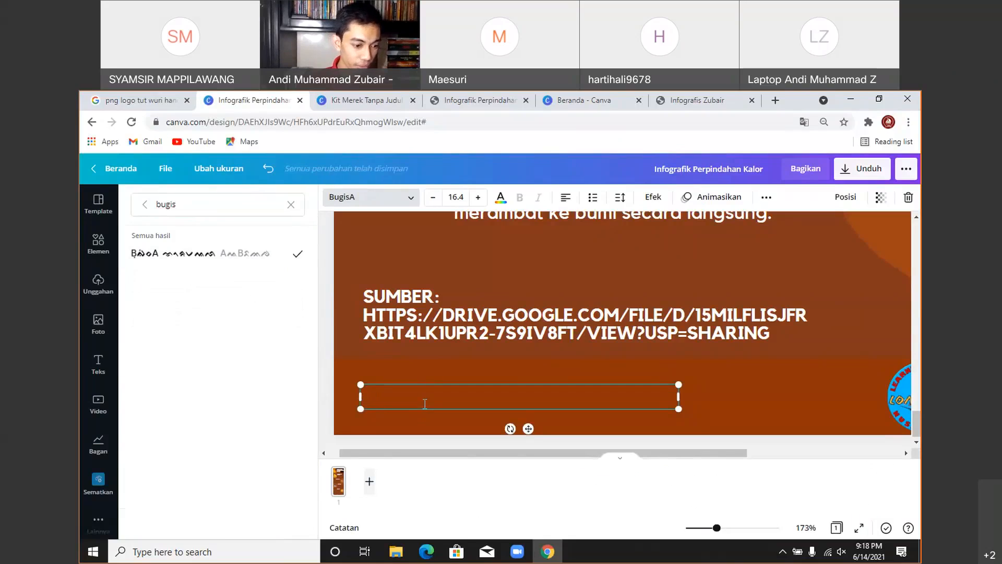
type("a")
key("BackSpace")
type("a")
key("BackSpace")
type("a")
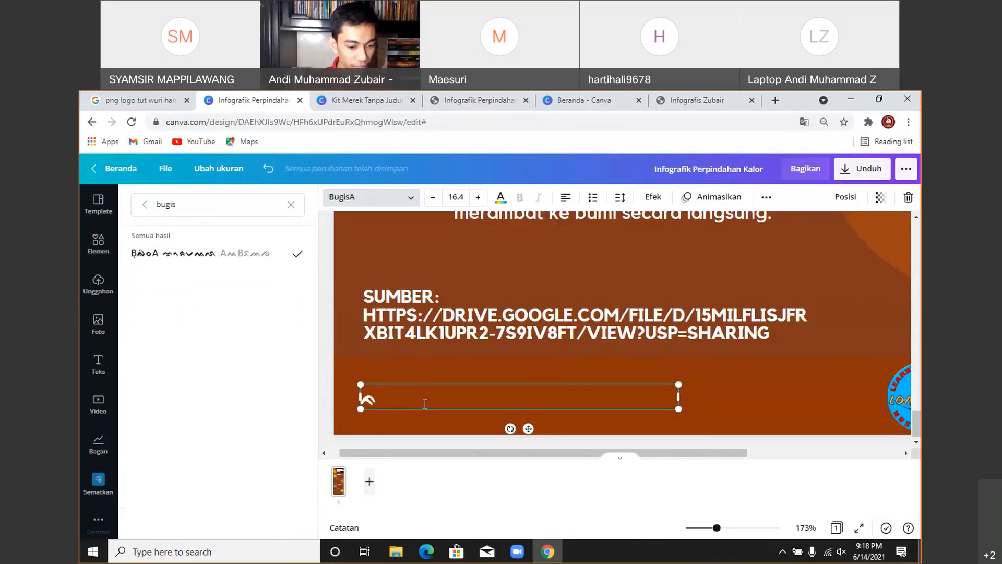
type("A")
key("BackSpace")
type("a")
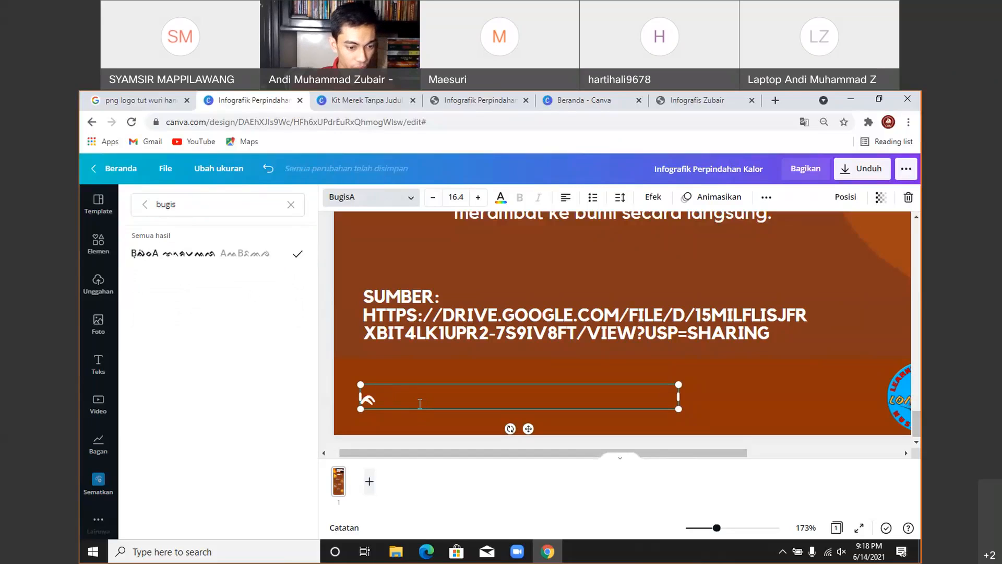
key("BackSpace")
type("a")
key("BackSpace")
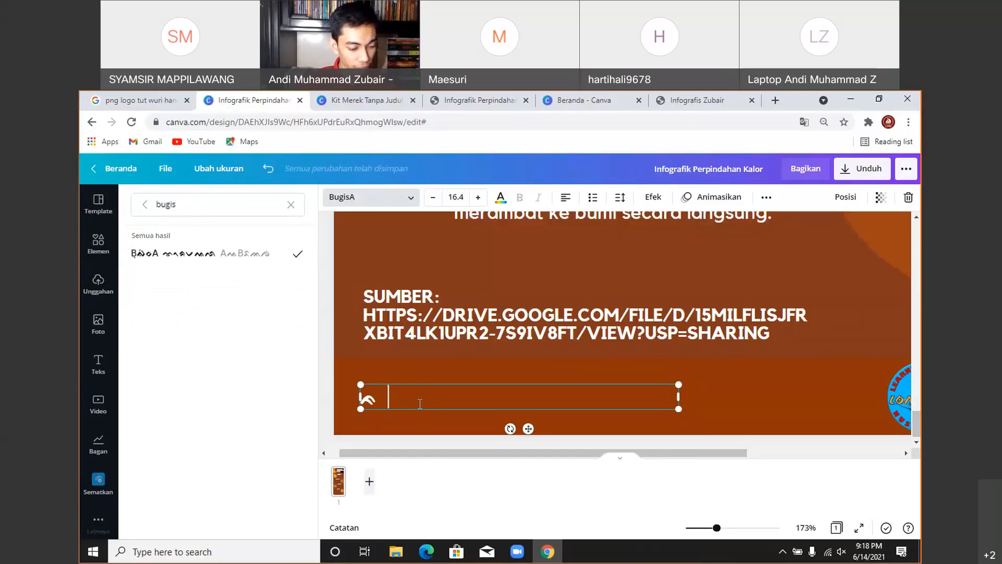
- Return from the downloads list to the editor and type test glyphs 'AaI' into the box
key("ctrl+j")
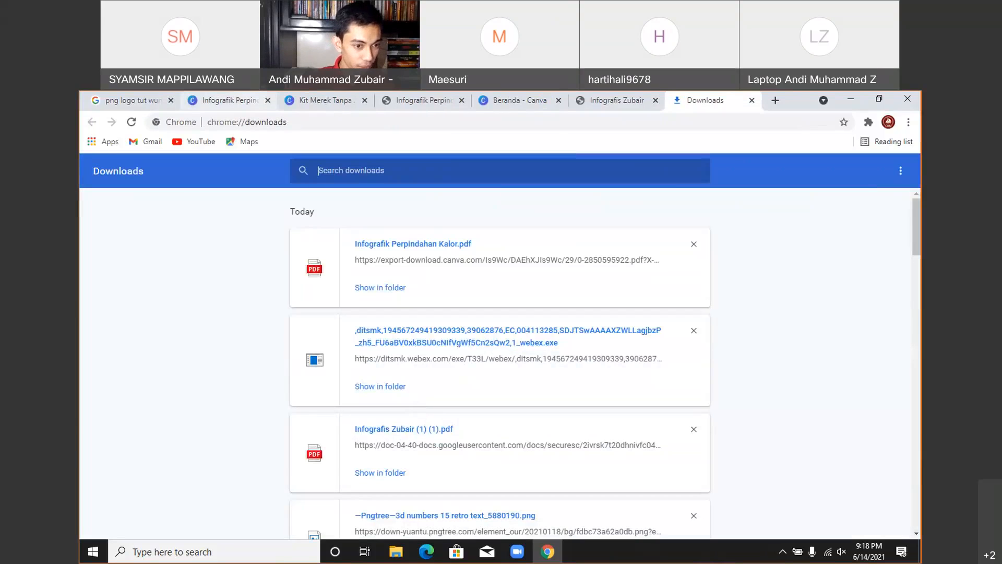
left_click(224, 100)
type("a")
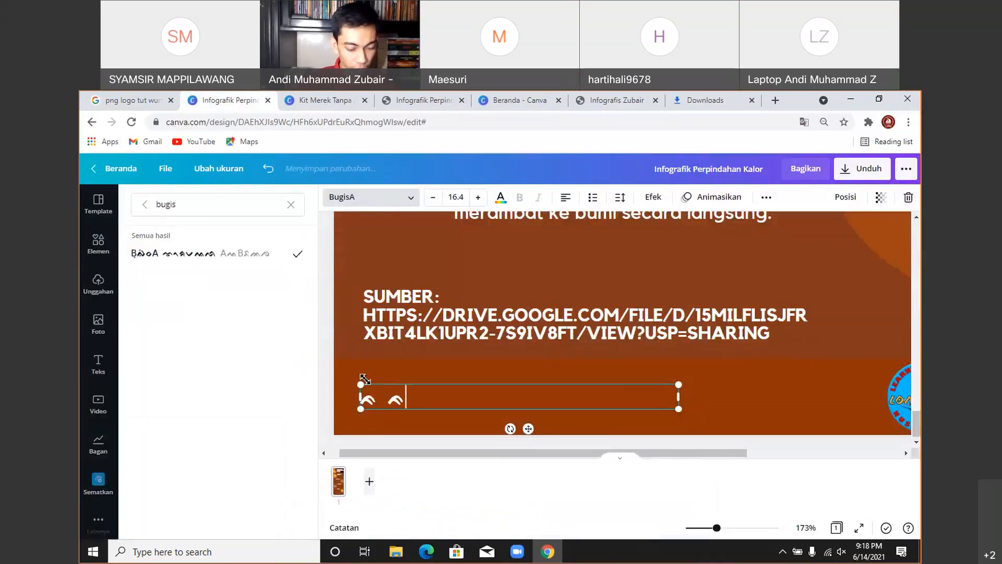
type("A")
key("BackSpace")
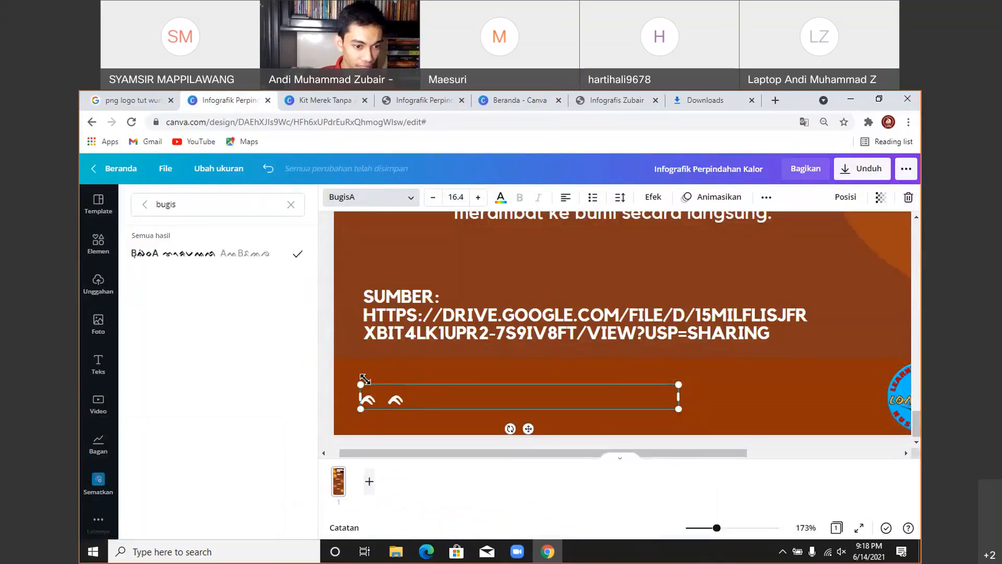
type("AaI")
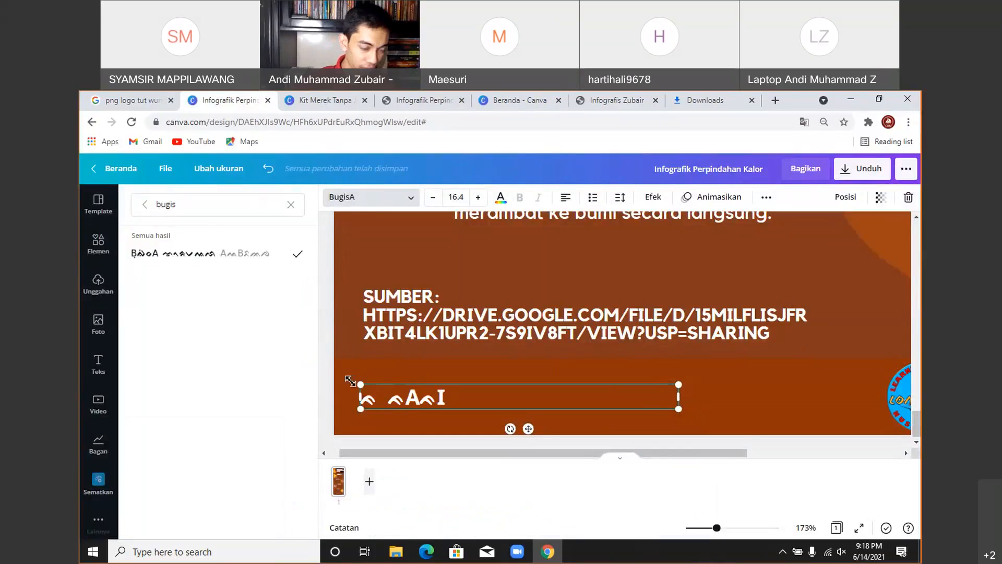
- Clear the font search, enlarge the Bugis text box by dragging, and delete all its glyphs
left_click(290, 204)
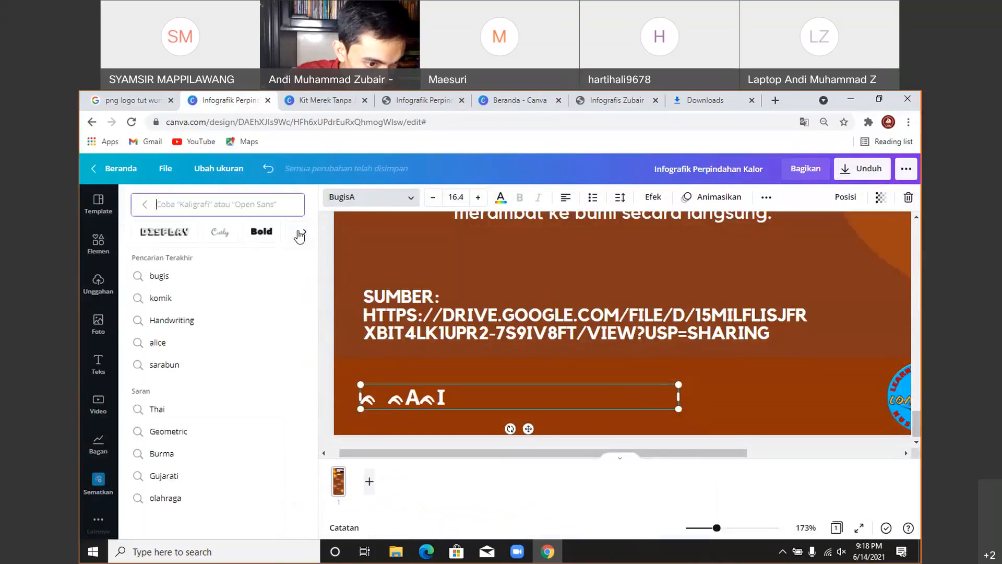
left_click(319, 329)
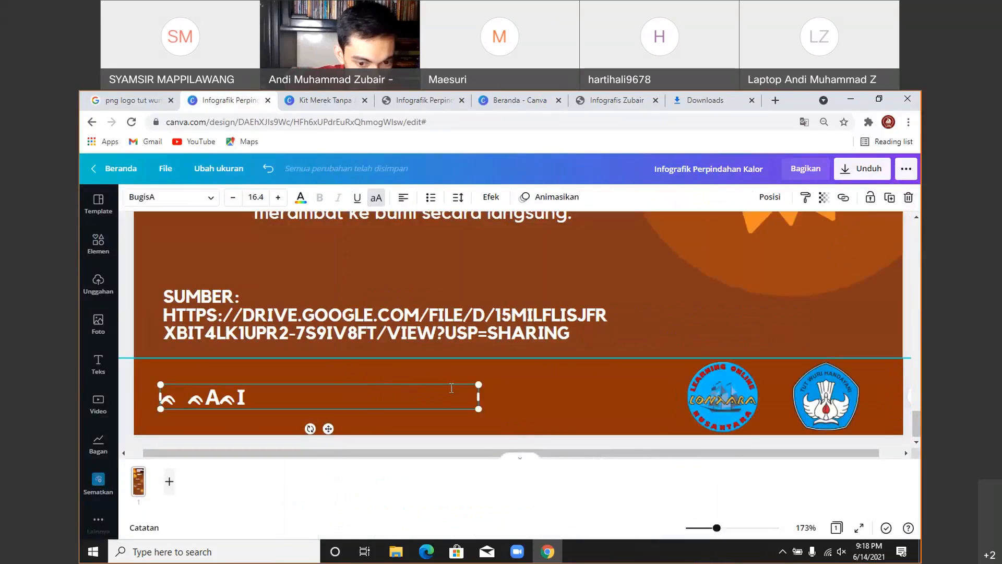
left_click_drag(479, 384, 640, 372)
left_click_drag(328, 392, 212, 383)
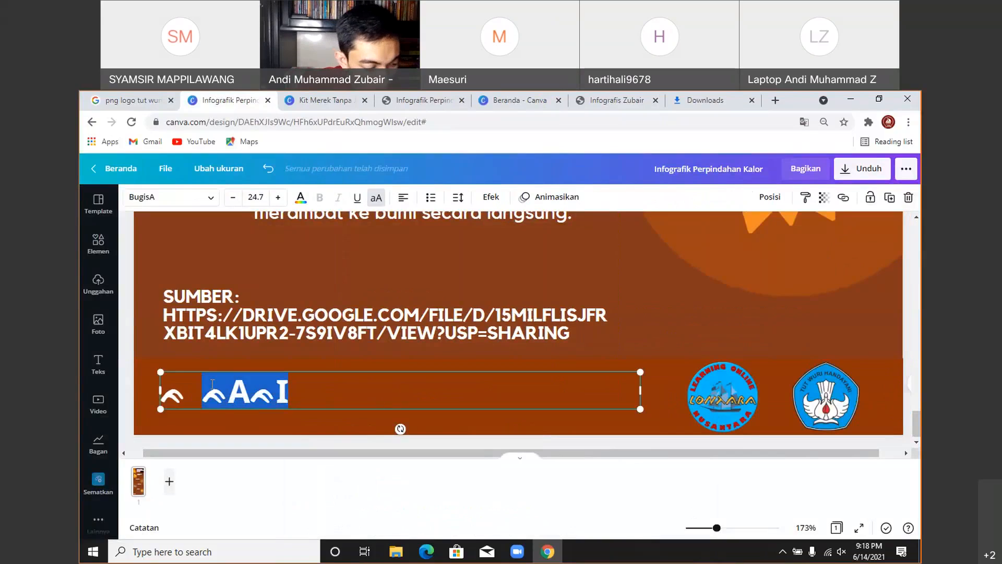
key("BackSpace")
key("BackSpace")
key("BackSpace")
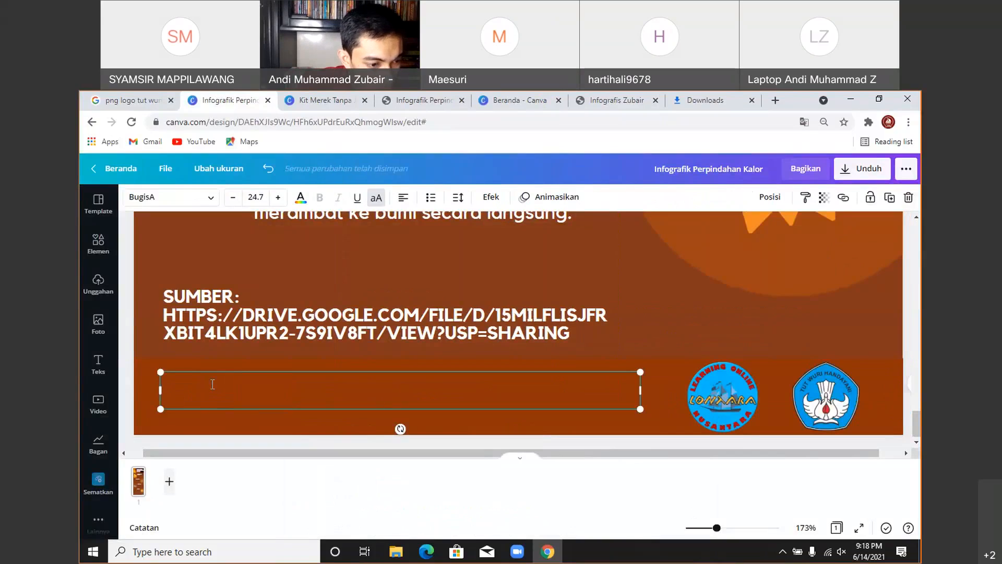
- Discard the empty box, add a new heading text box and move it below the SUMBER text
left_click(206, 238)
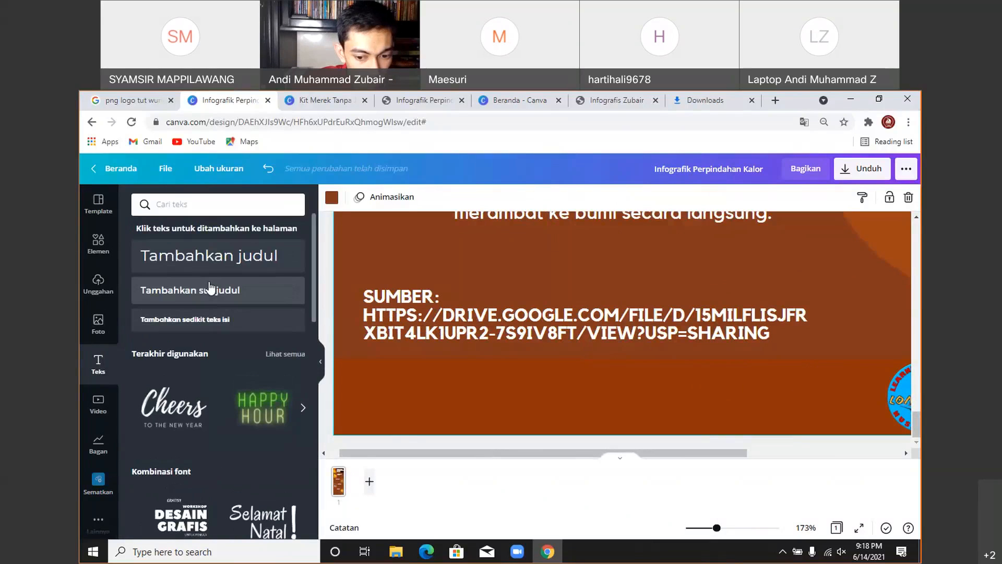
left_click(208, 266)
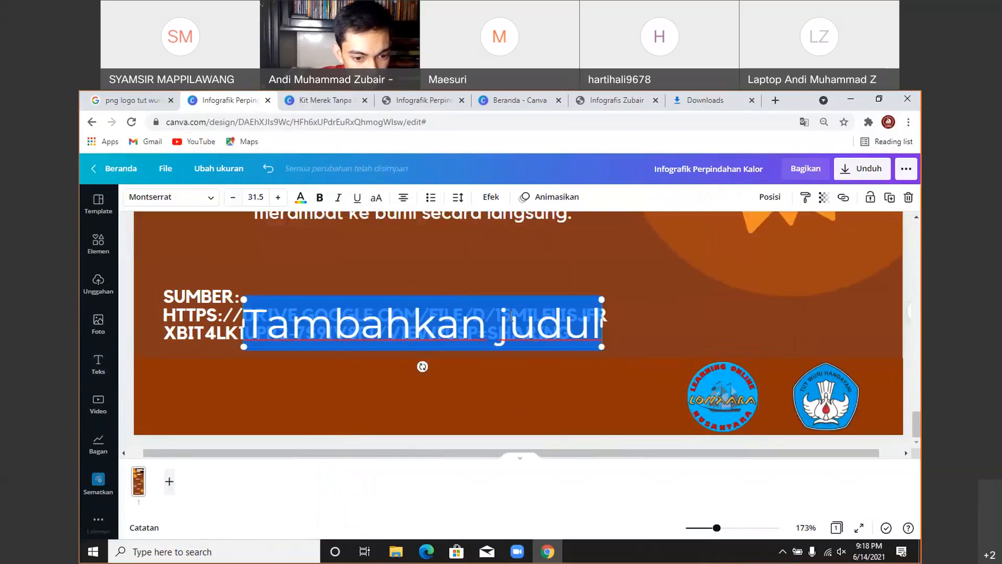
left_click(665, 299)
left_click(547, 339)
left_click_drag(546, 339, 546, 413)
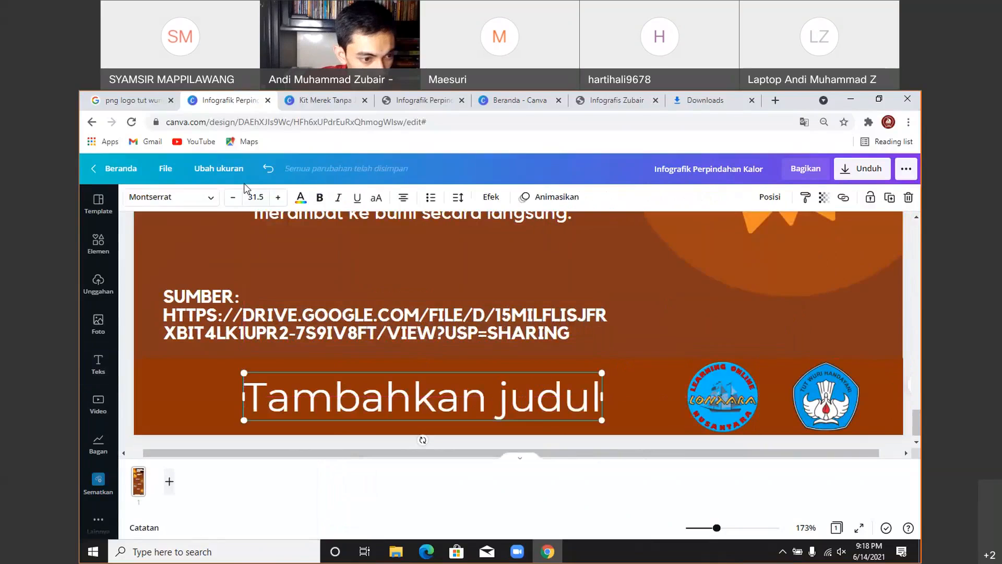
- Apply the Bugis font to the heading, type a test glyph, and enlarge it to size 50.6
left_click(211, 197)
left_click(179, 280)
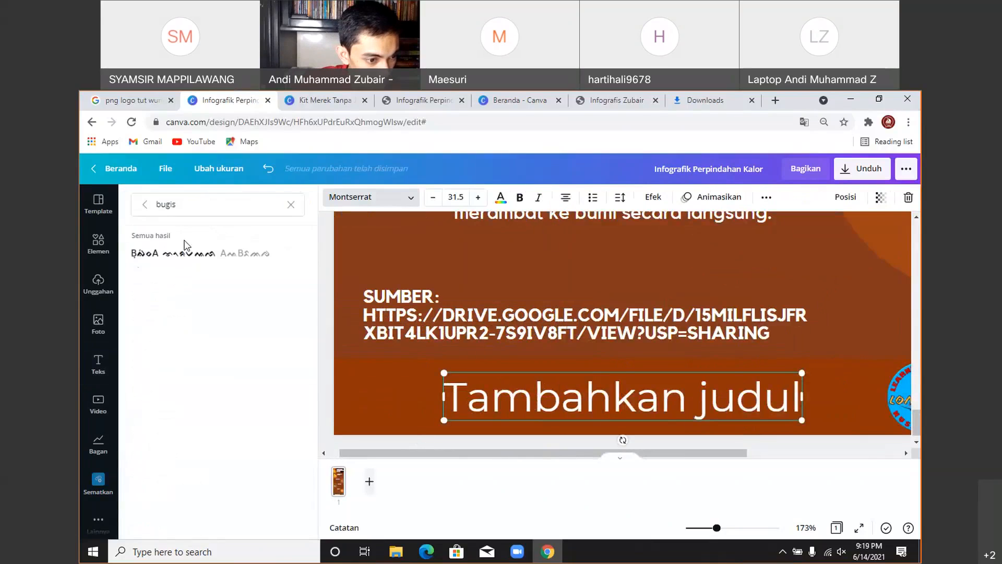
left_click(183, 251)
double_click(530, 390)
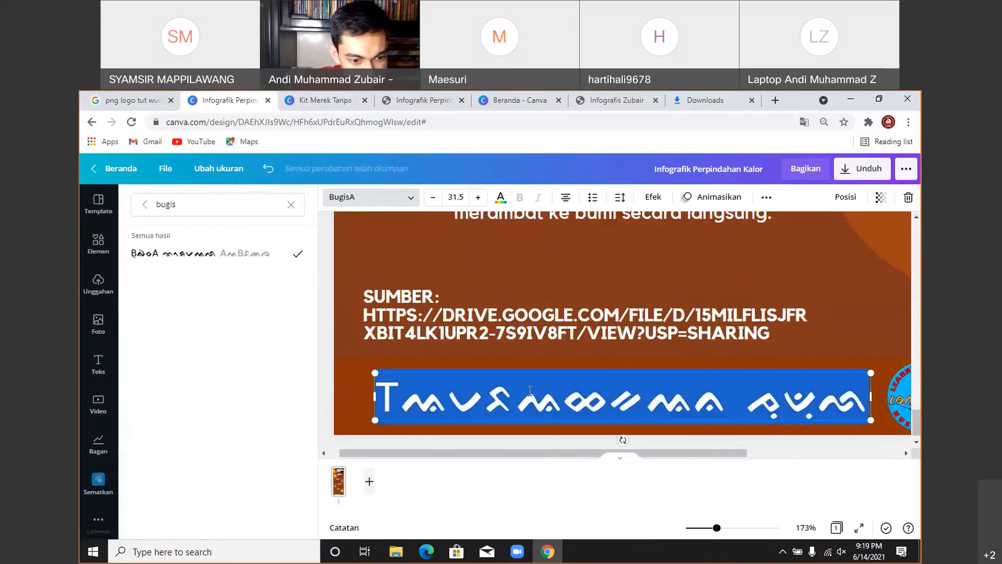
type("t")
key("BackSpace")
type("k")
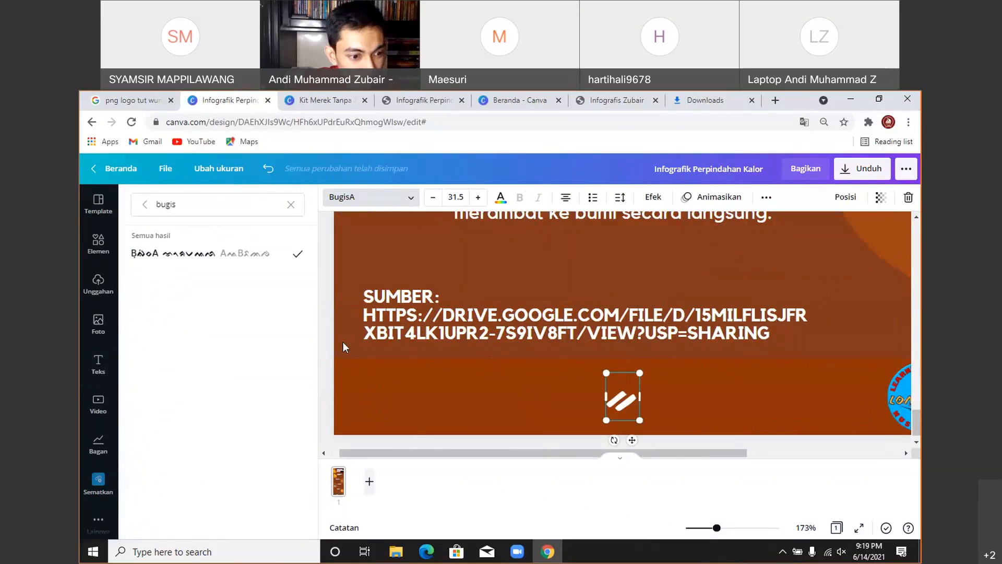
left_click(323, 321)
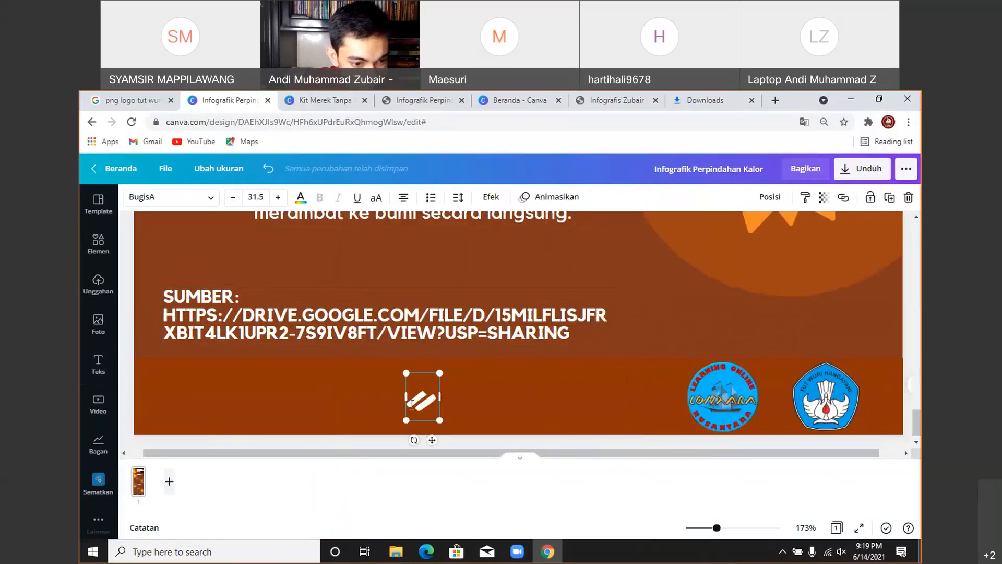
left_click_drag(406, 372, 386, 344)
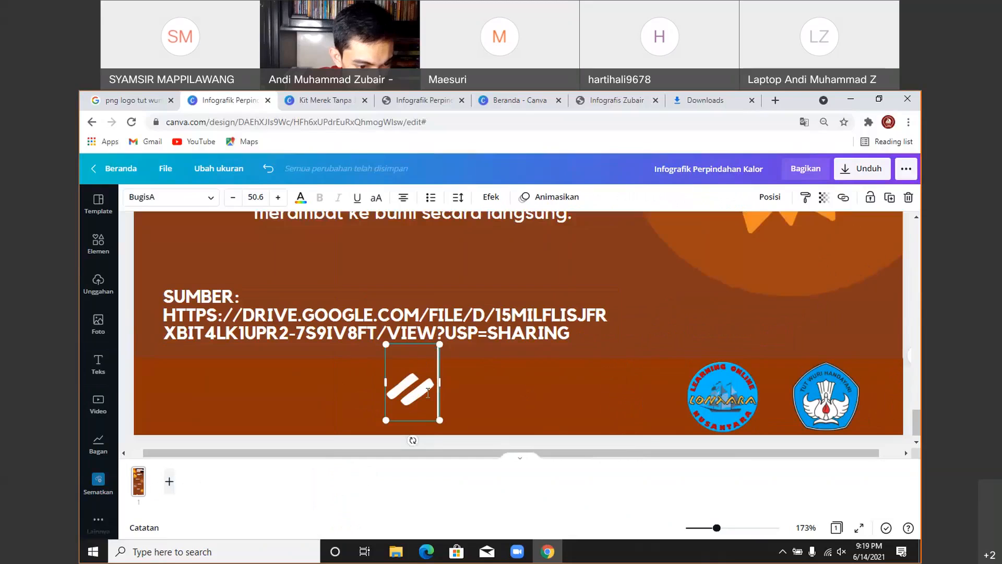
- Retype the glyphs as 'ki' and nudge the text box slightly down and left
type("a")
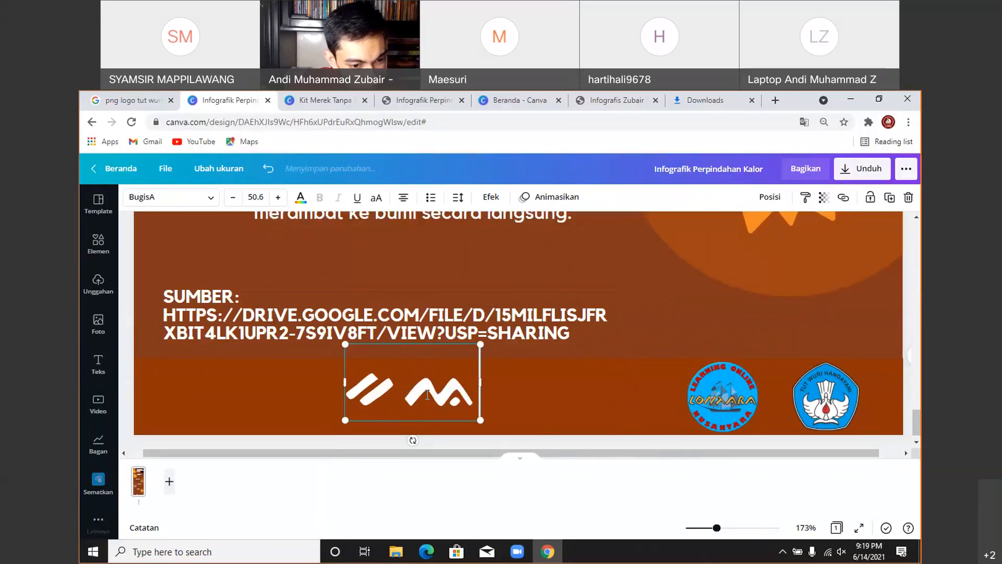
key("BackSpace")
key("BackSpace")
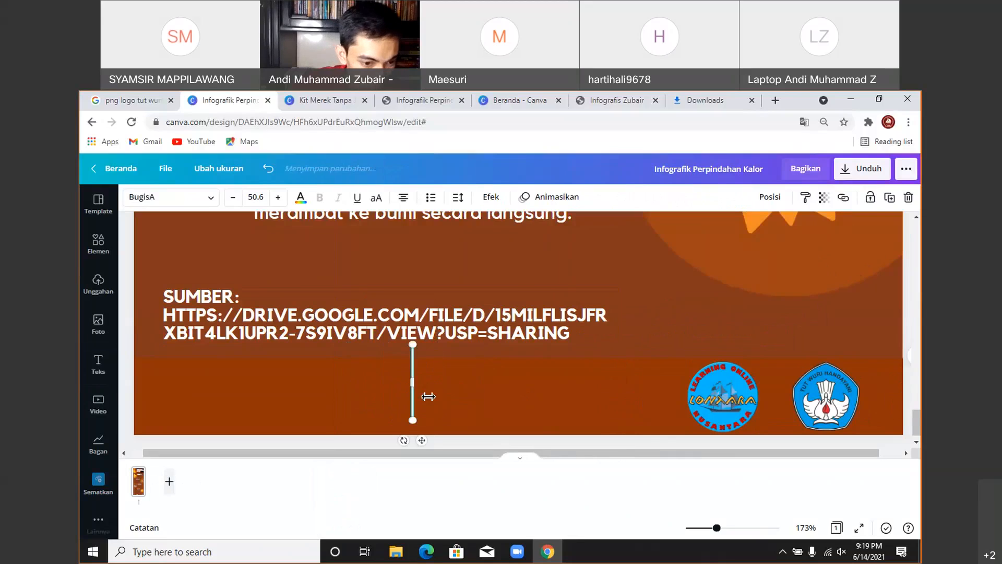
type("ka")
key("BackSpace")
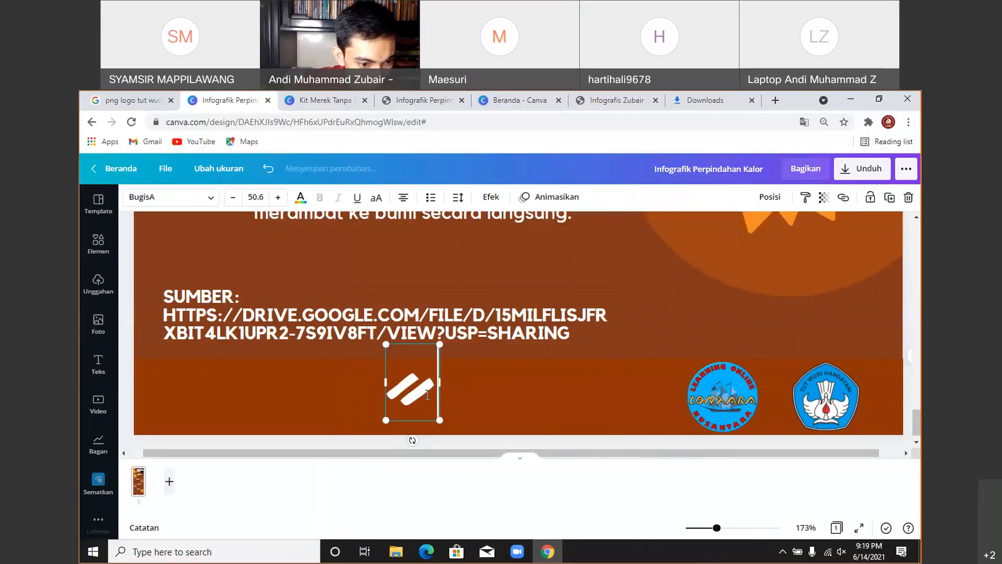
type("k")
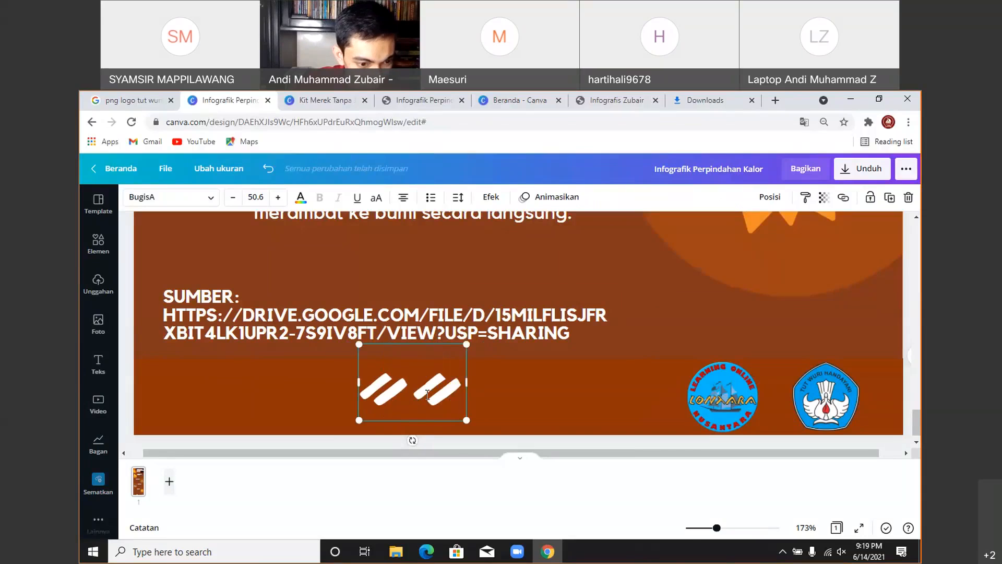
type("i")
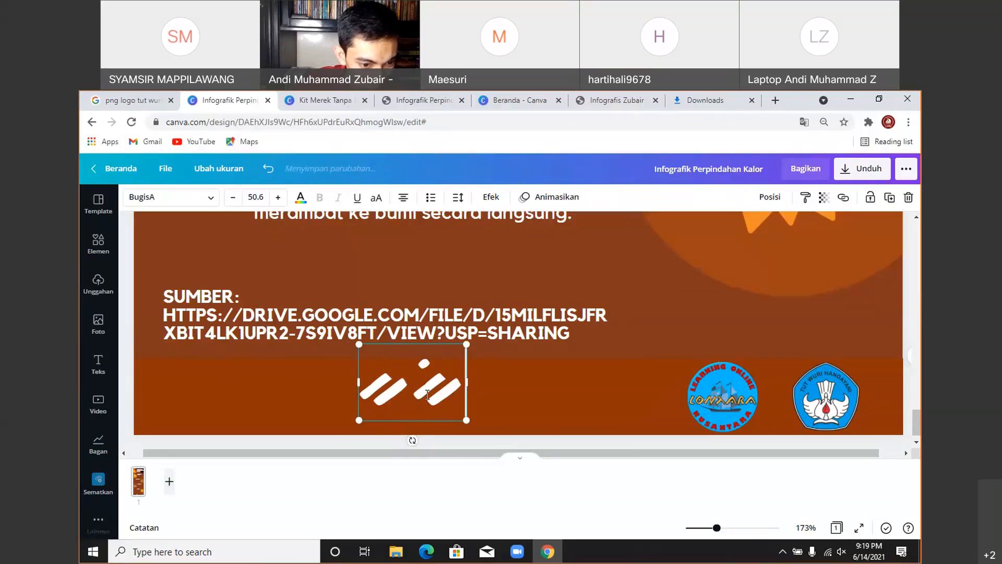
left_click(533, 387)
left_click_drag(445, 389, 439, 396)
left_click(500, 388)
left_click(428, 404)
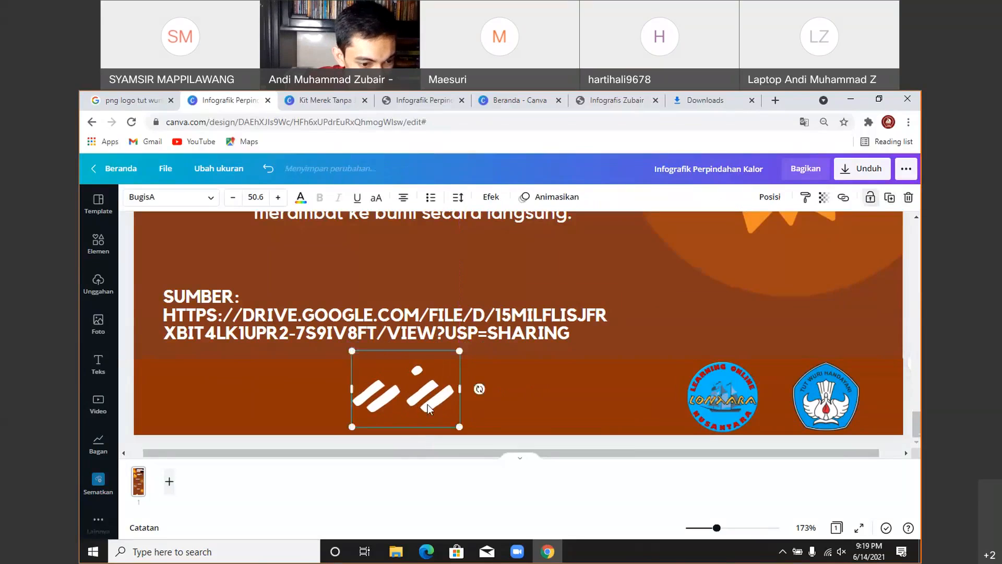
- Replace the text with various Lontara glyph sequences, ending with four glyphs typed as 'kpkp'
key("ctrl+a")
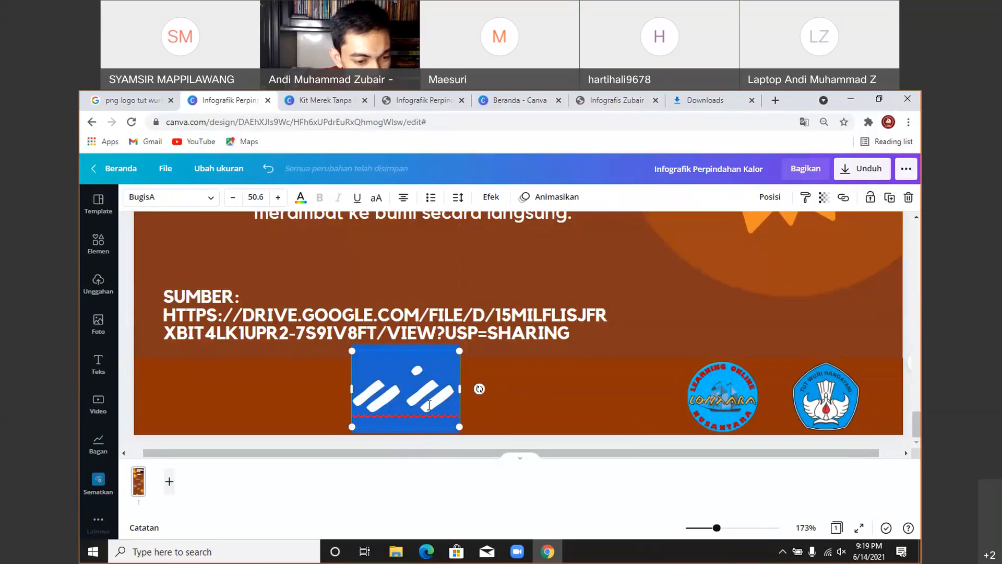
type("uk")
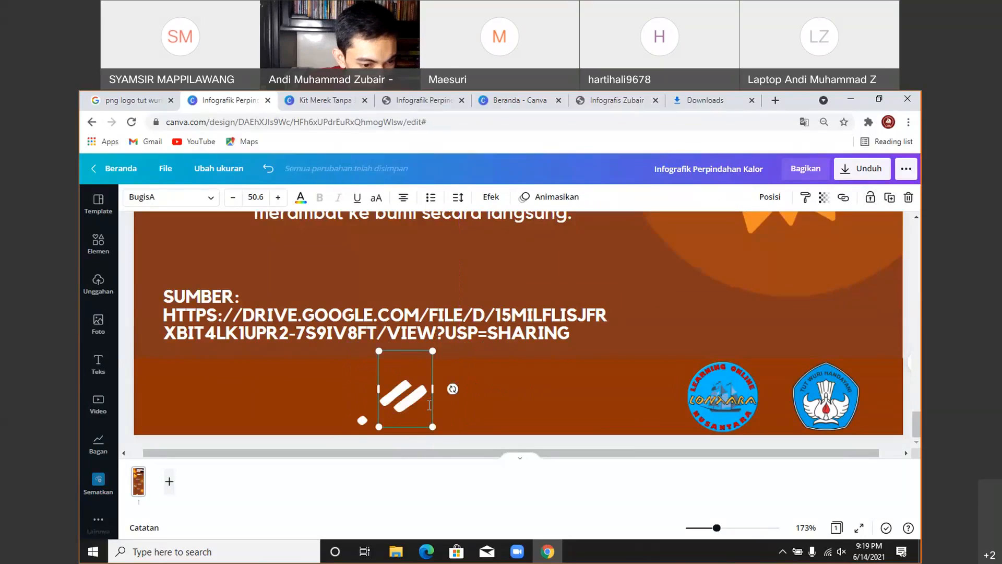
type("uk")
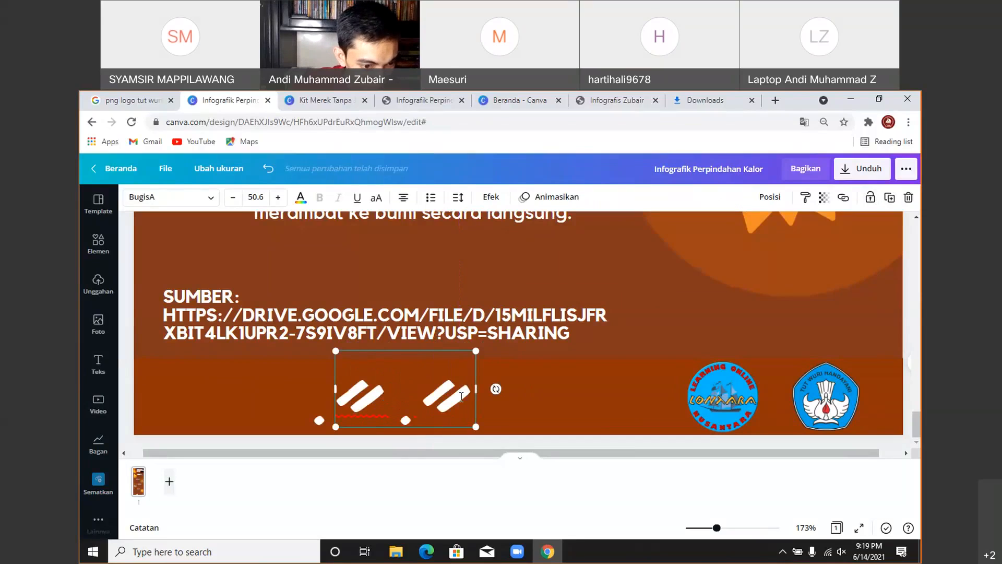
key("ctrl+a")
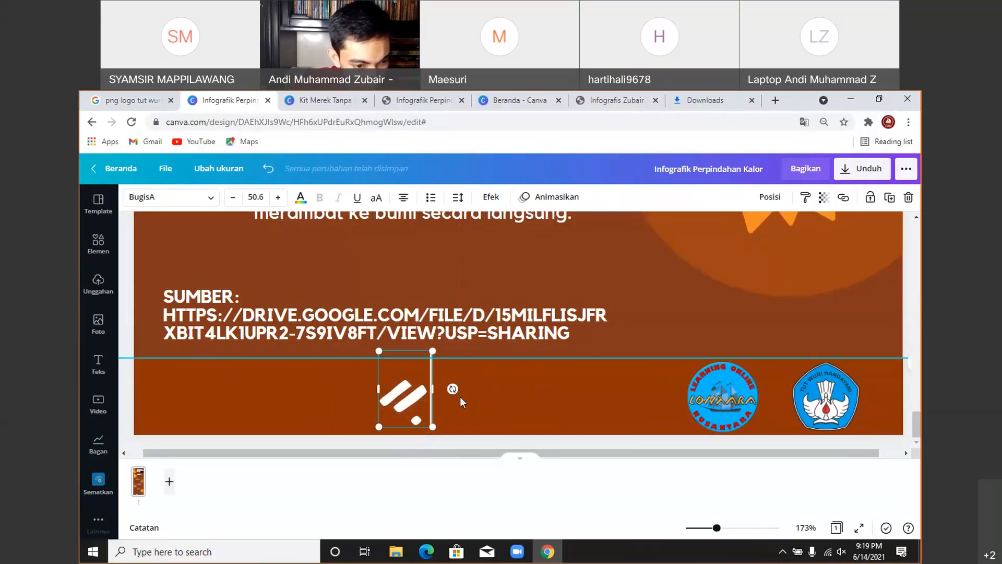
type("ku")
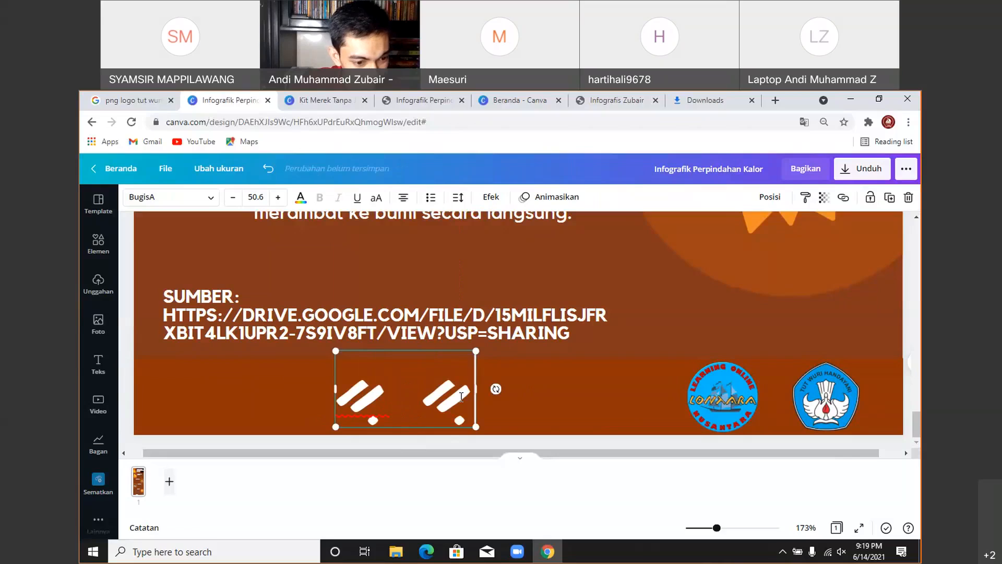
key("ctrl+a")
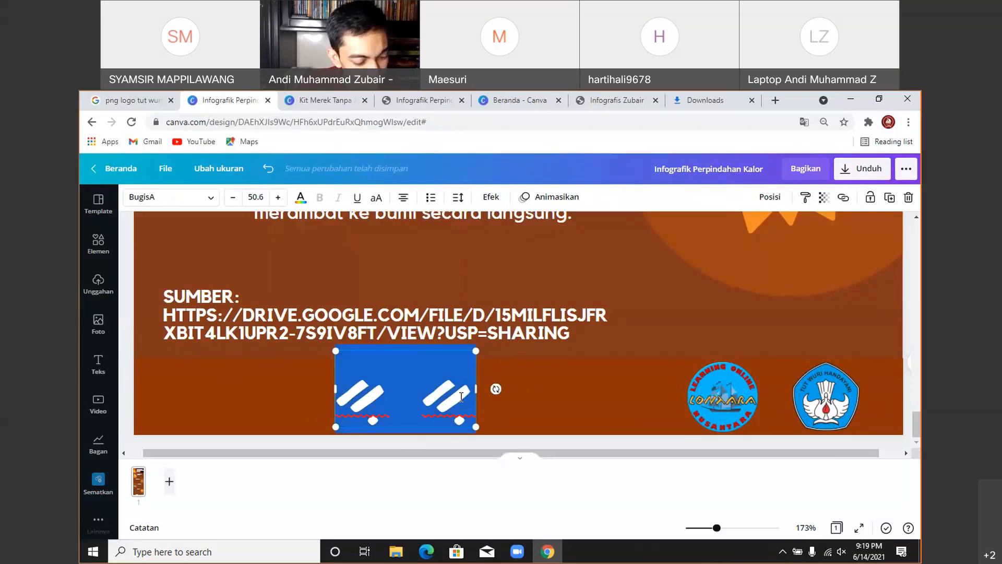
type("k")
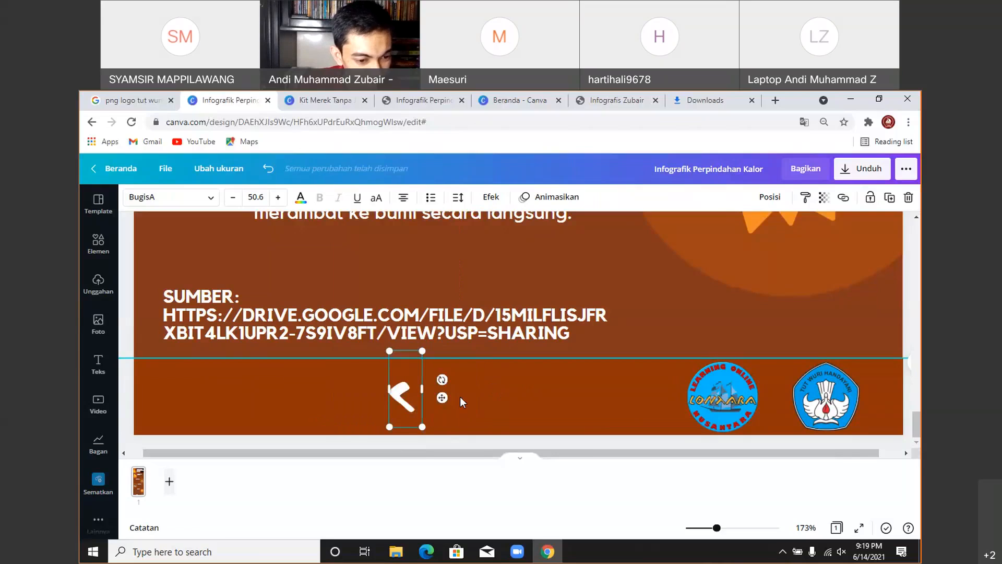
type("k kk")
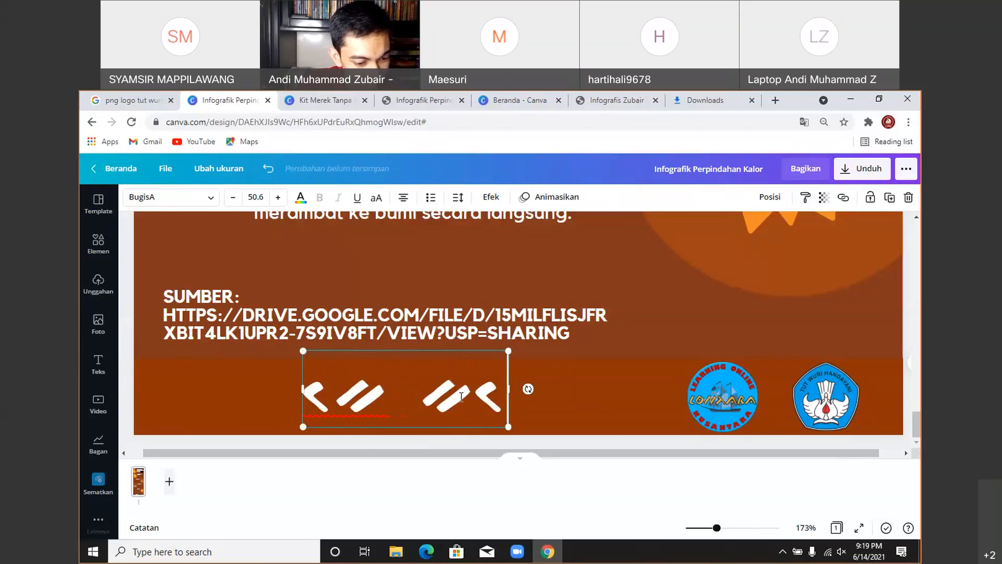
key("BackSpace")
key("BackSpace")
key("BackSpace")
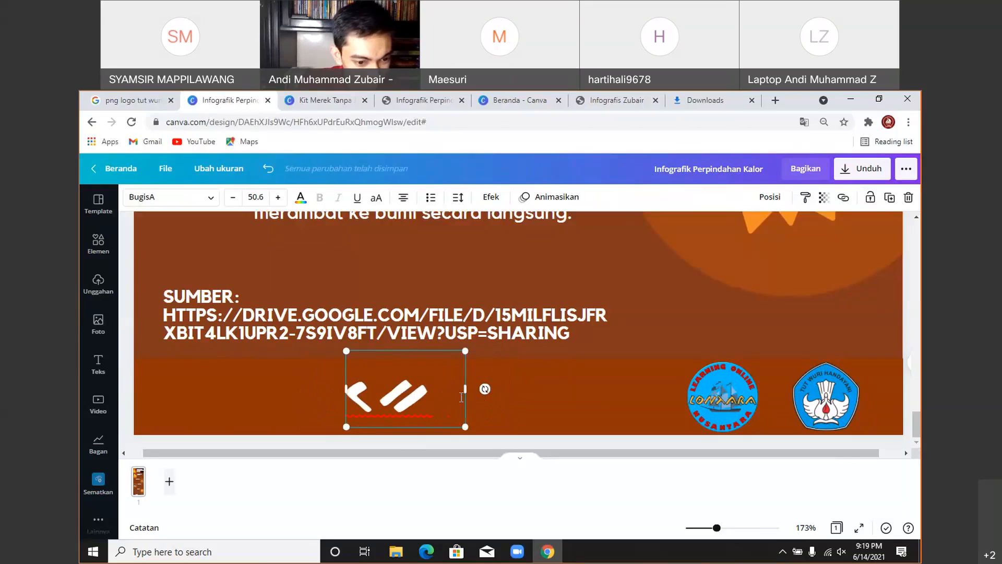
type("kg")
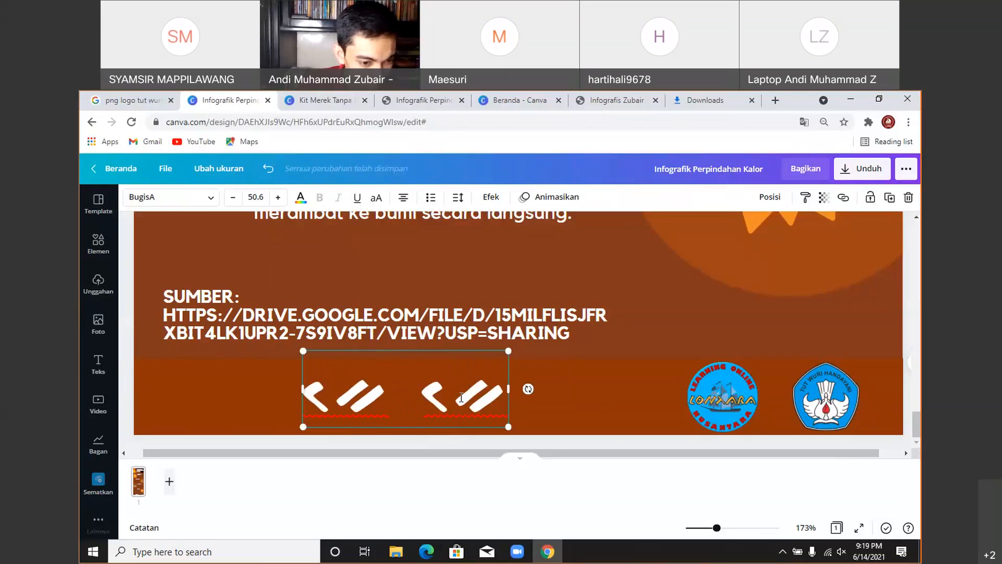
key("ctrl+a")
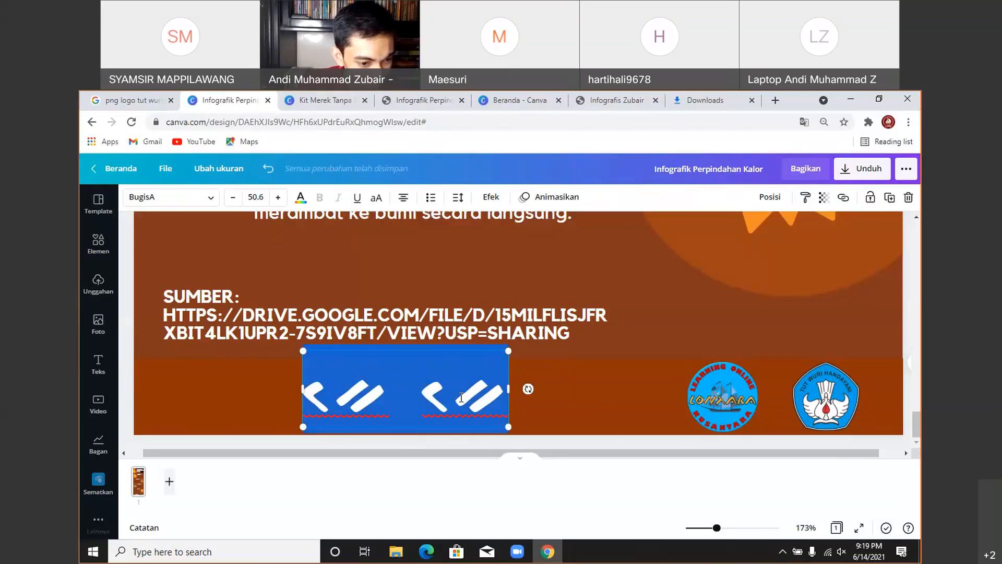
key("BackSpace")
type("k")
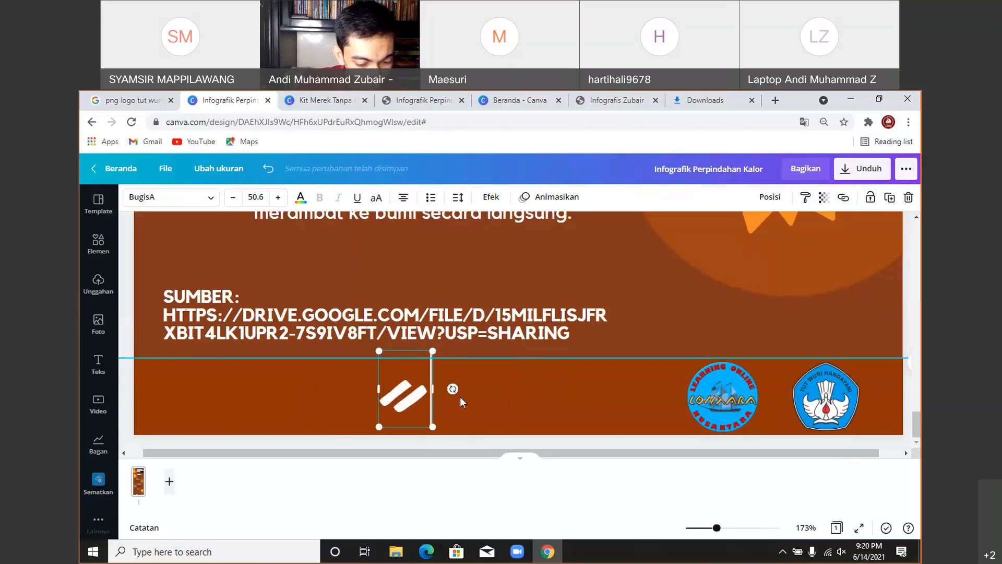
type("p")
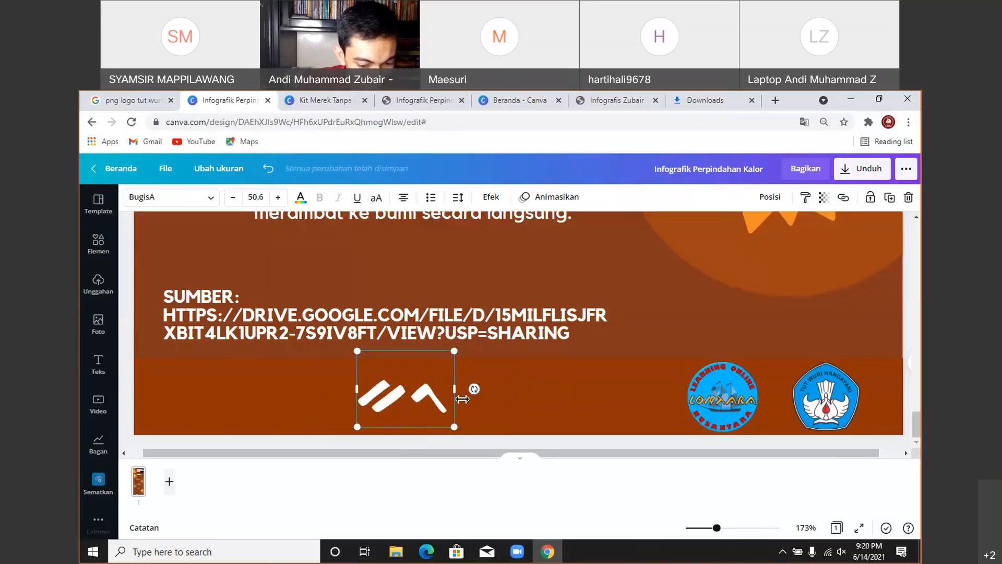
type("kp")
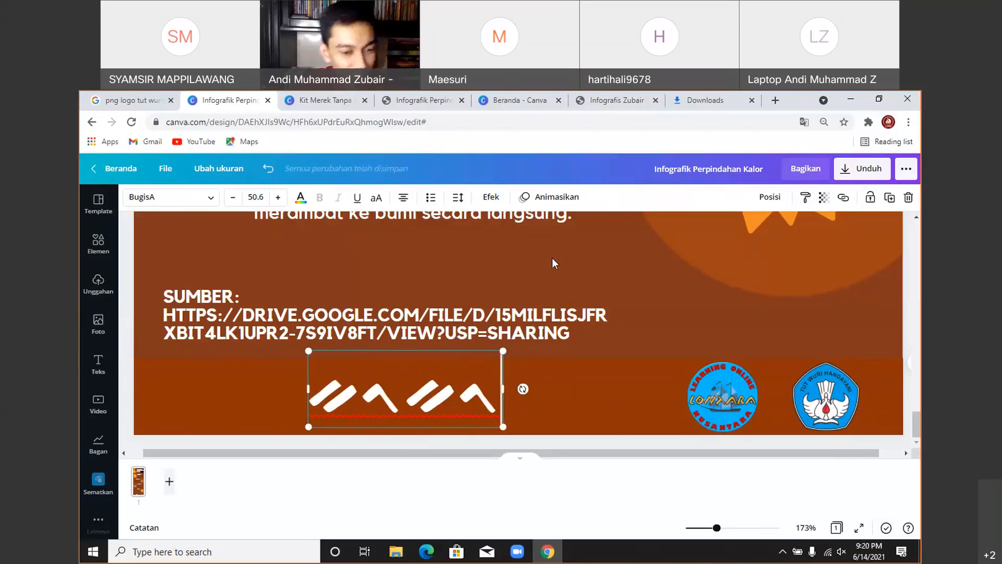
left_click(553, 257)
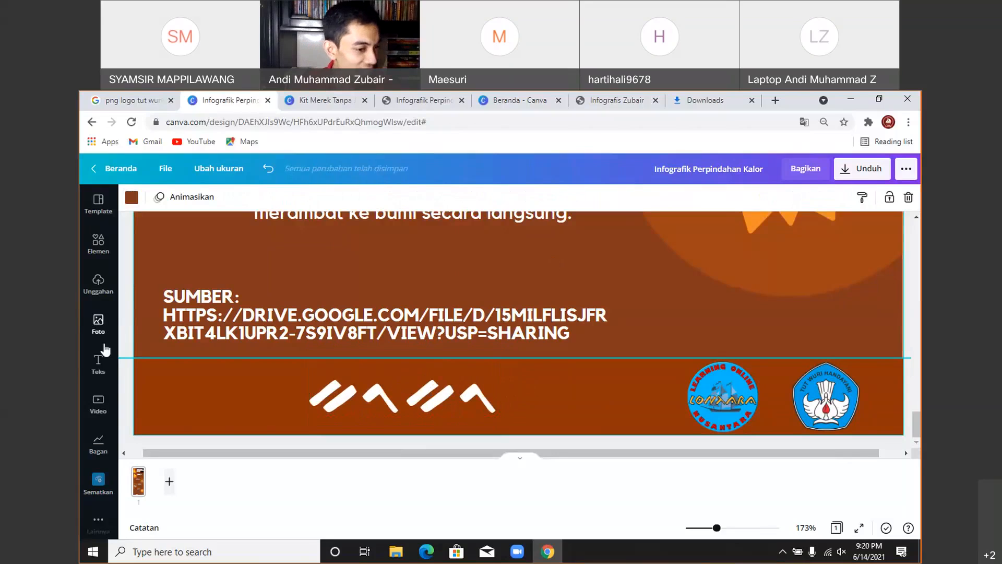
- Reselect the glyph box, clear the 'bugis' font search and search fonts for 'jepang'
left_click(321, 391)
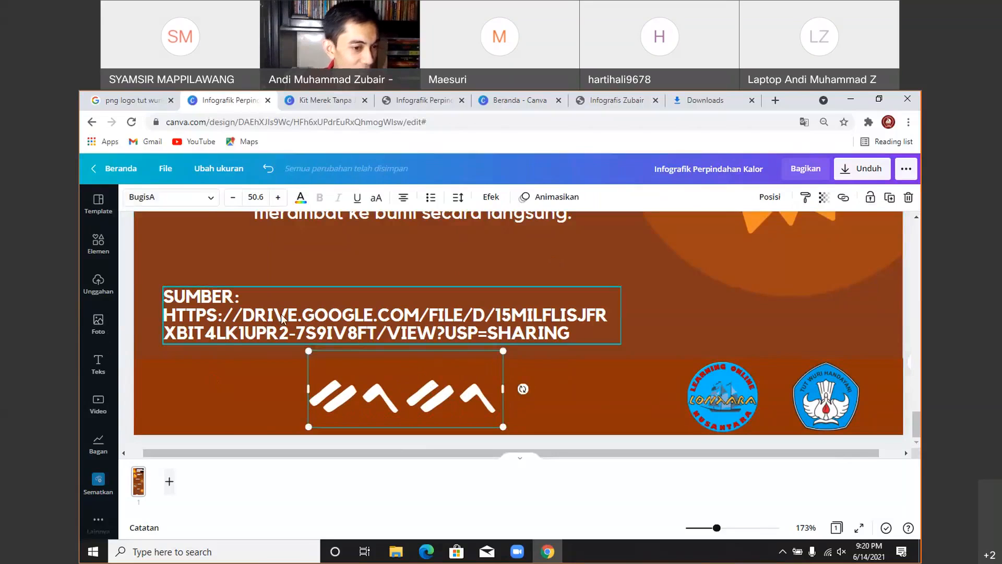
left_click(210, 197)
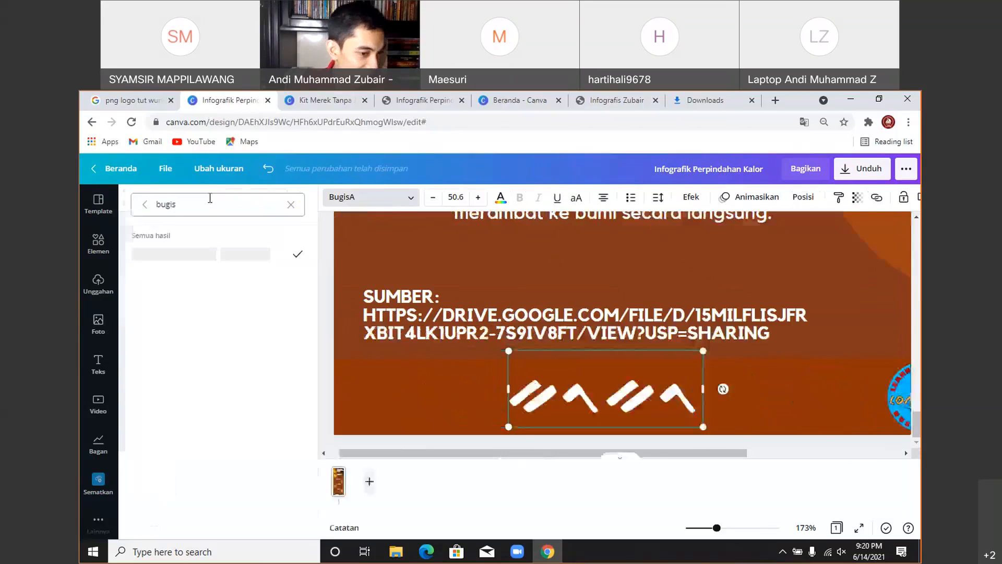
left_click(146, 204)
scroll(199, 328, "down", 5)
scroll(199, 326, "down", 5)
left_click(210, 203)
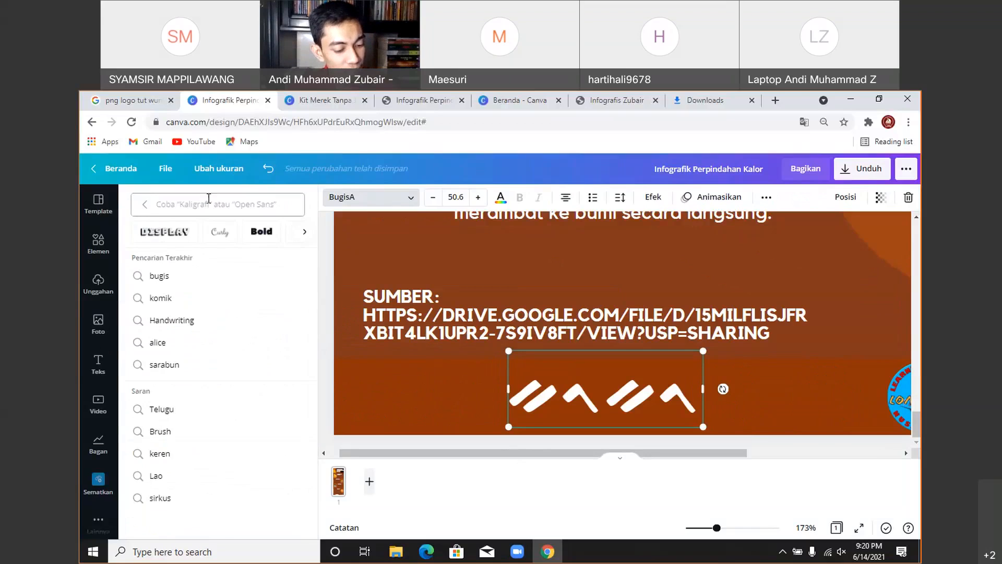
type("je")
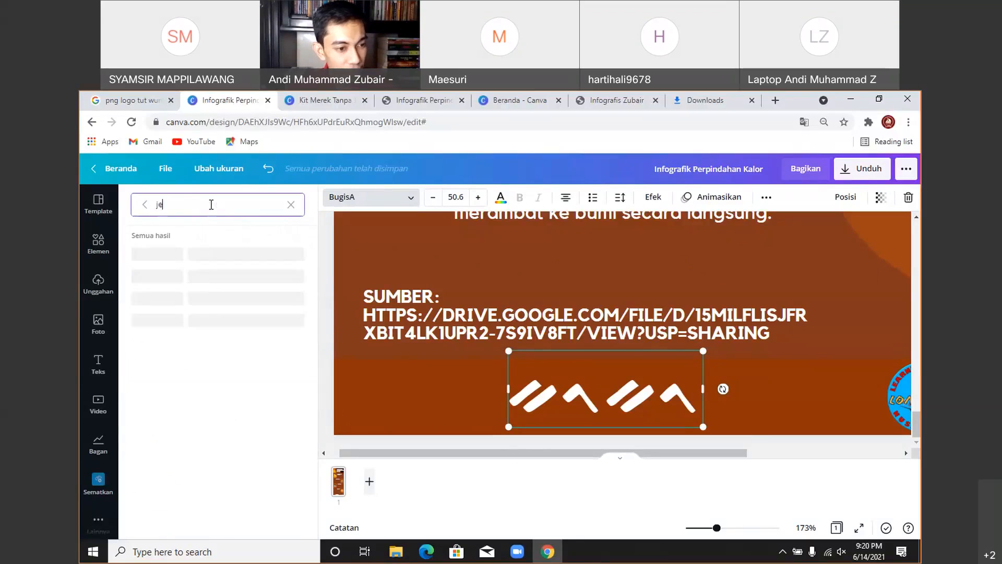
type("pang")
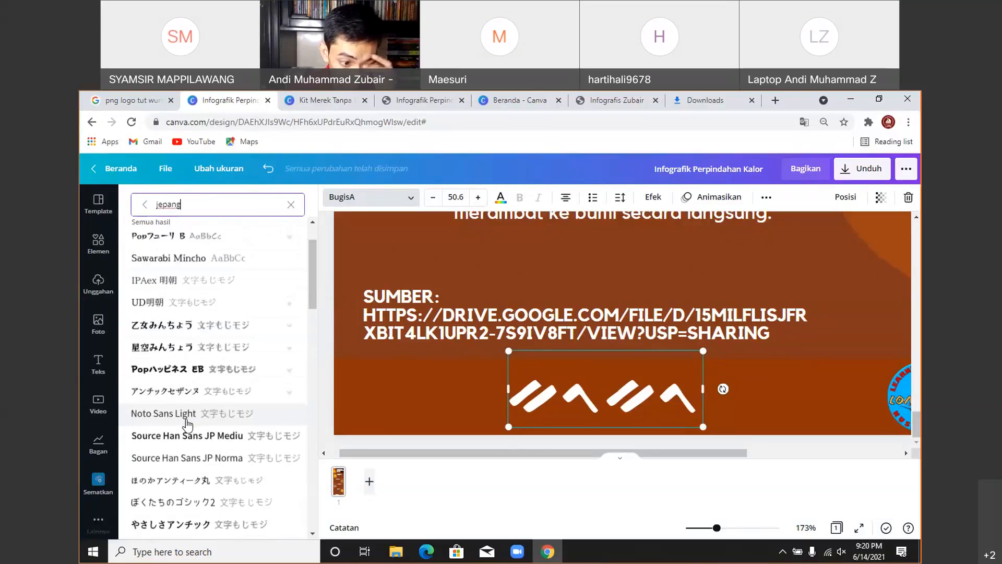
scroll(188, 412, "down", 4)
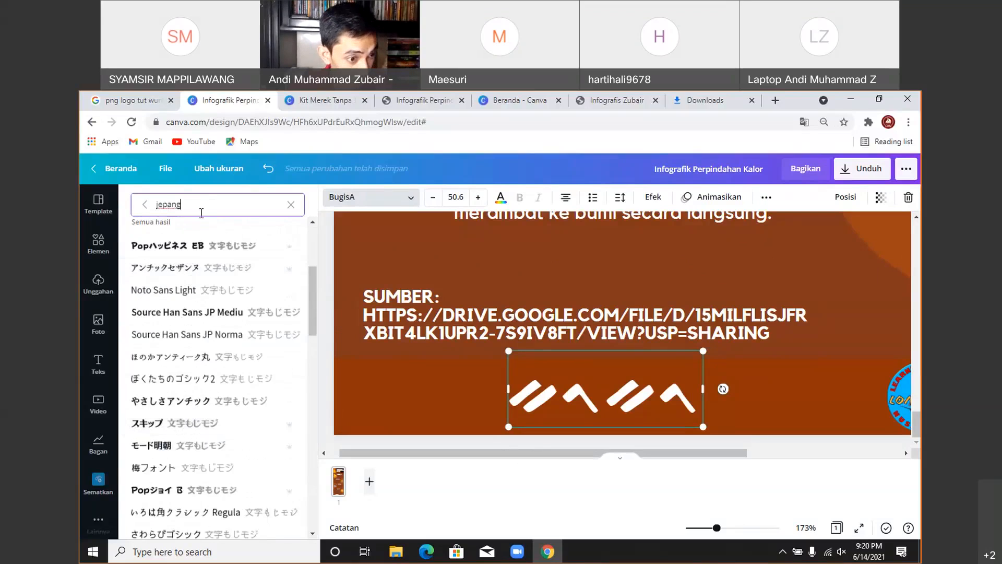
left_click_drag(179, 205, 156, 209)
- Search fonts for 'arab', scroll the results, and apply Fedra arabic display to the text
type("arab")
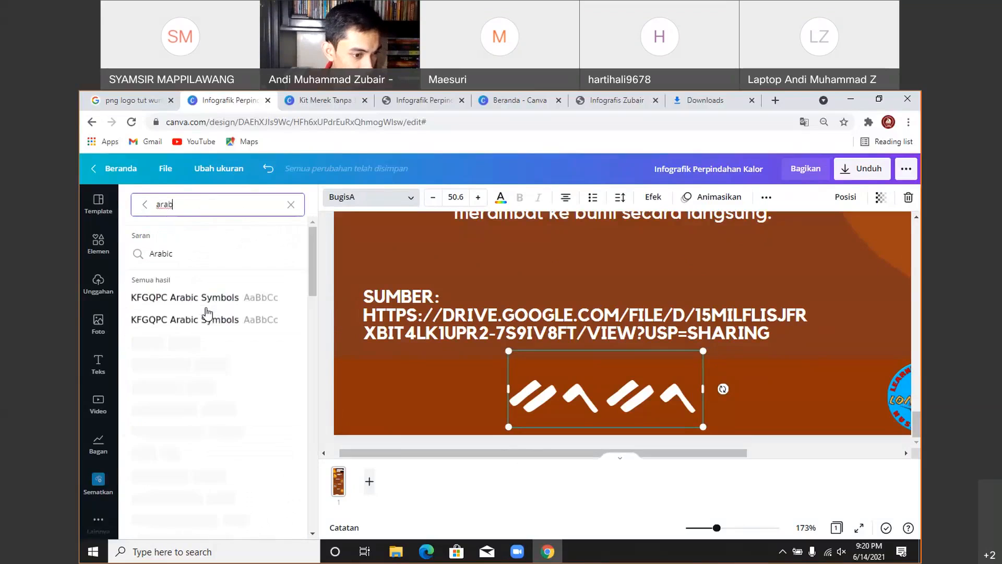
scroll(188, 314, "down", 2)
scroll(186, 311, "down", 5)
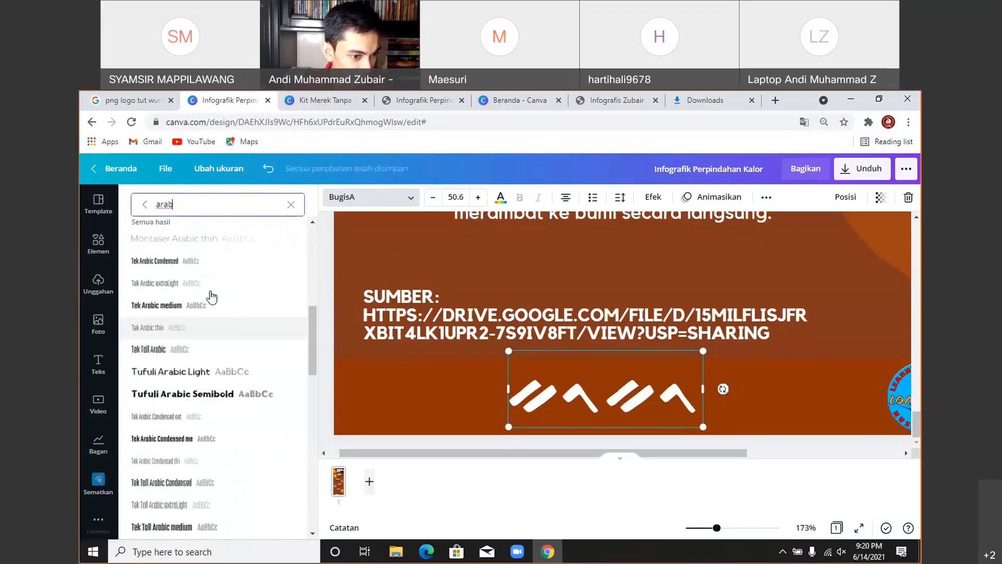
scroll(203, 295, "down", 1)
scroll(203, 296, "down", 6)
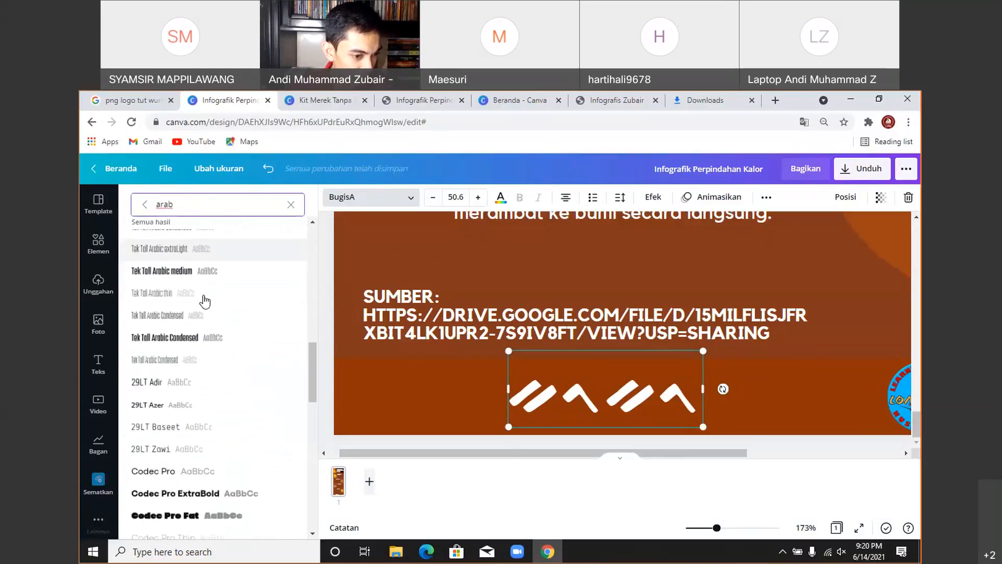
scroll(205, 302, "down", 10)
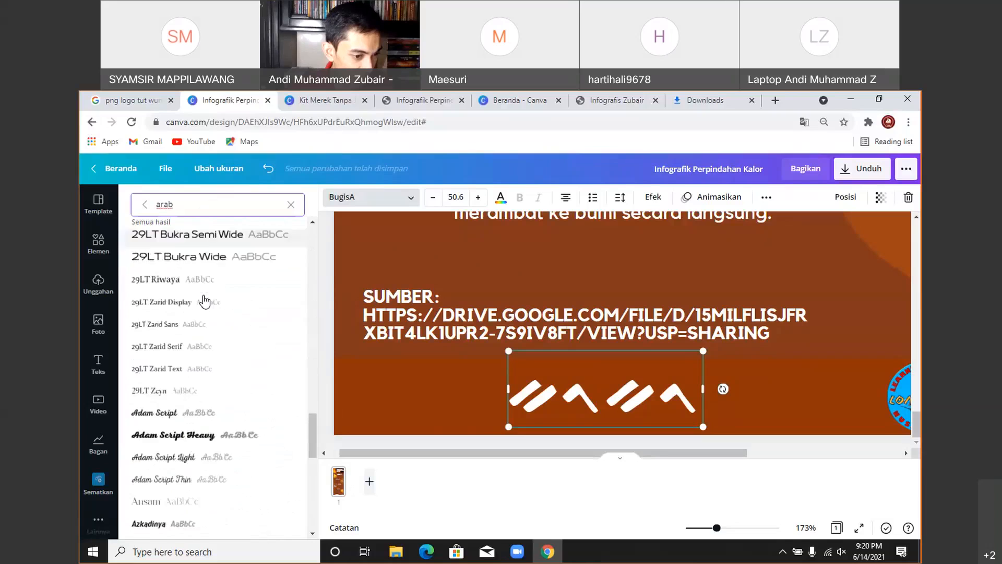
scroll(205, 302, "down", 5)
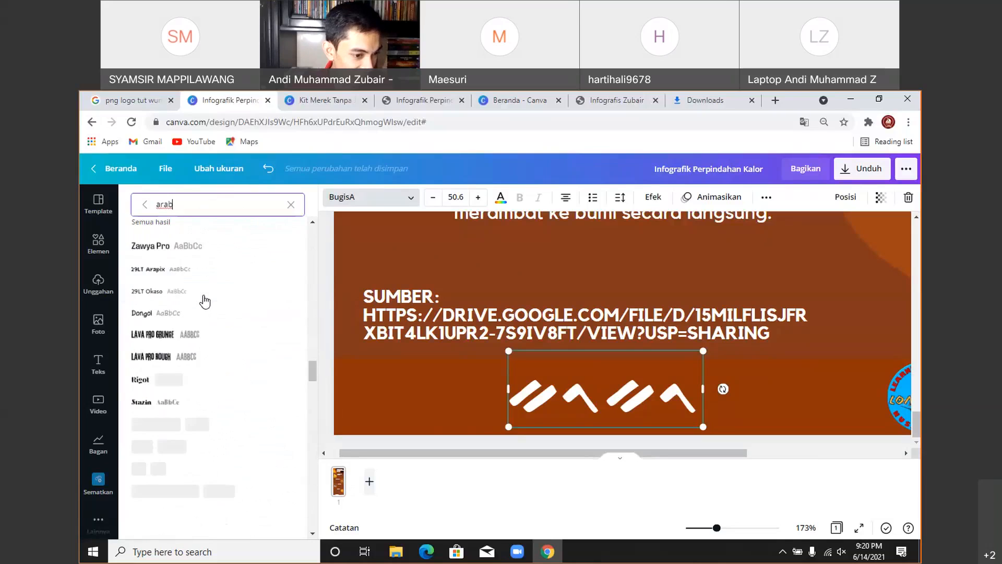
scroll(205, 302, "down", 15)
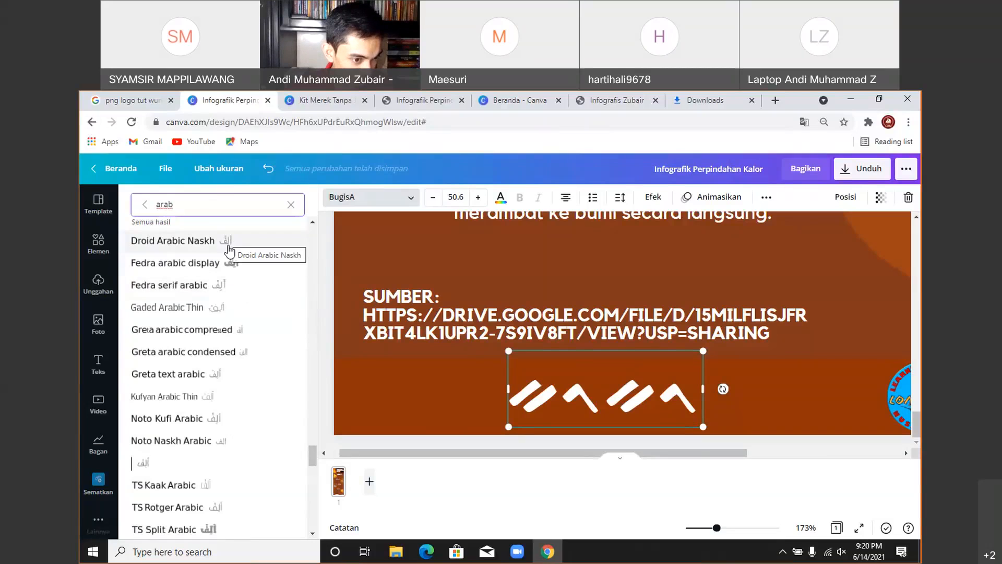
left_click(229, 265)
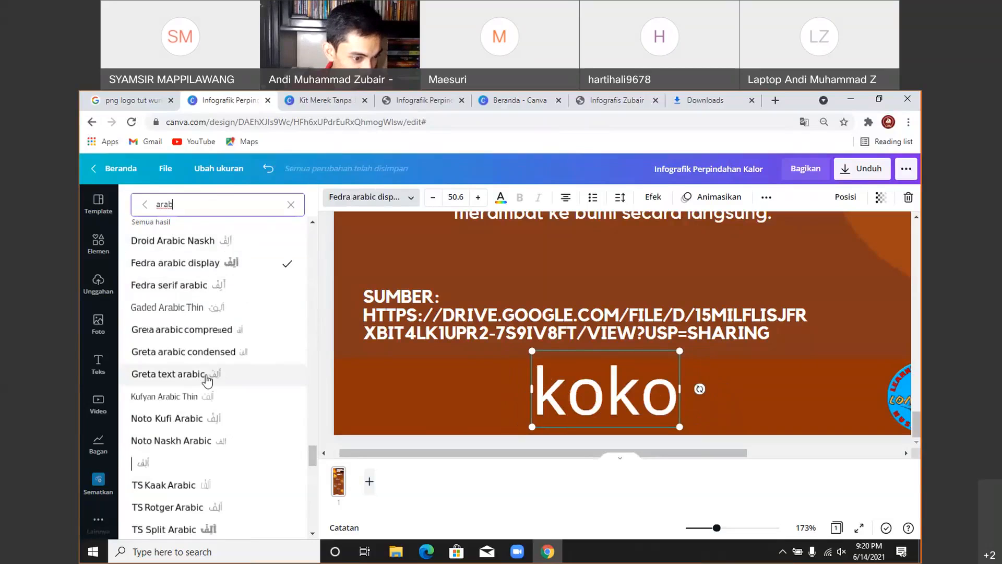
- Apply Noto Naskh Arabic to the 'koko' test text and select all of it
left_click(236, 442)
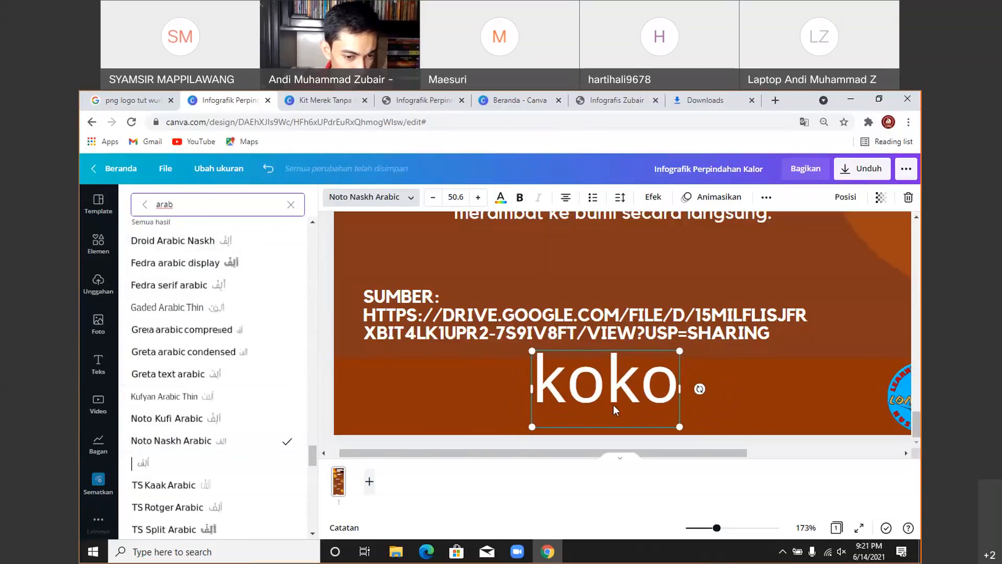
left_click(583, 392)
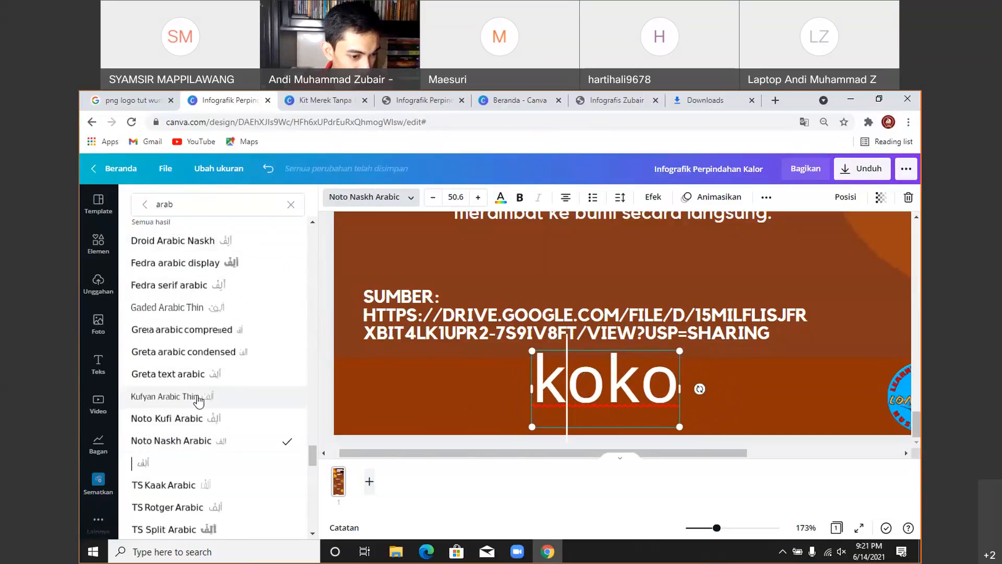
scroll(241, 384, "down", 2)
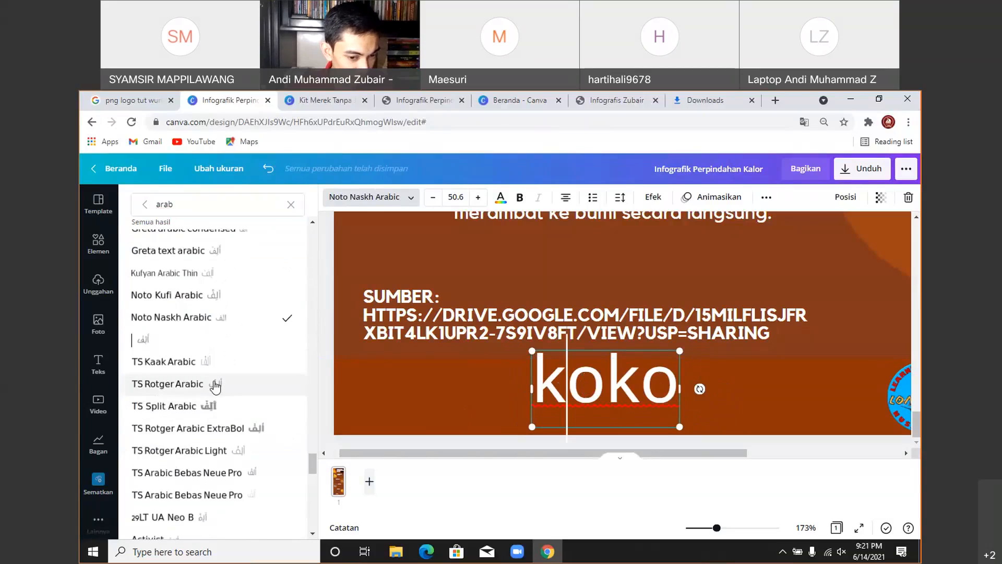
key("ctrl+a")
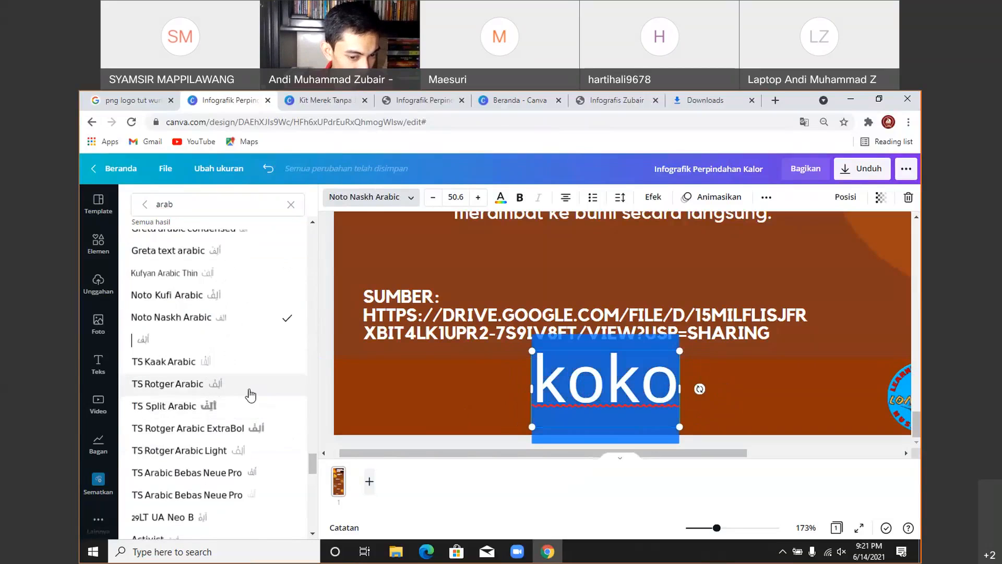
scroll(251, 395, "down", 1)
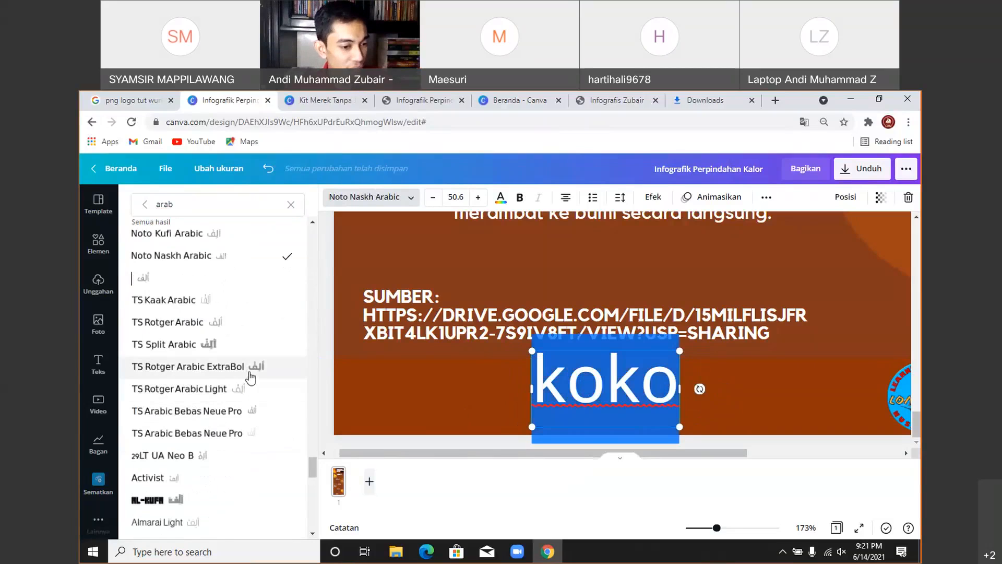
scroll(242, 398, "down", 2)
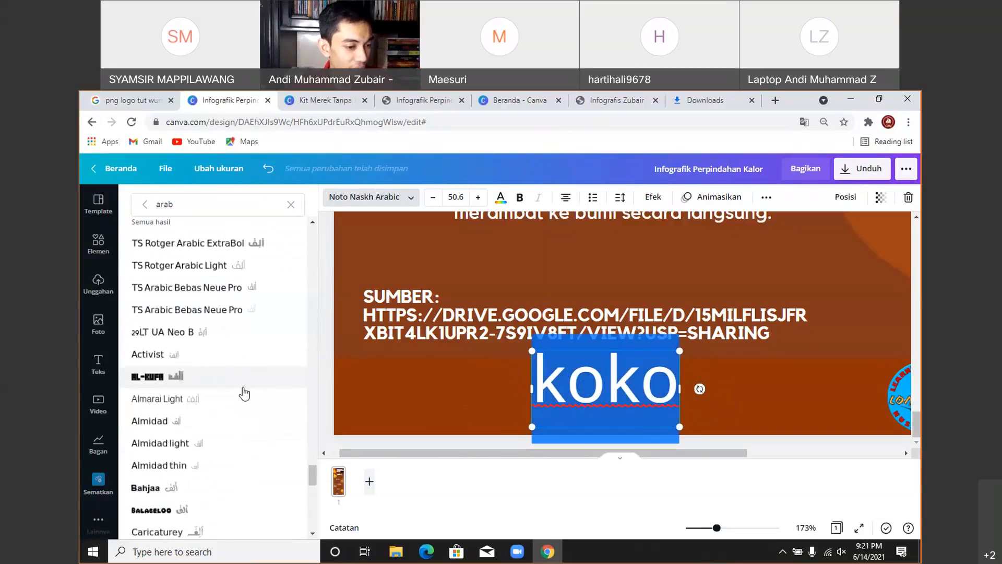
scroll(244, 394, "down", 2)
scroll(242, 417, "down", 5)
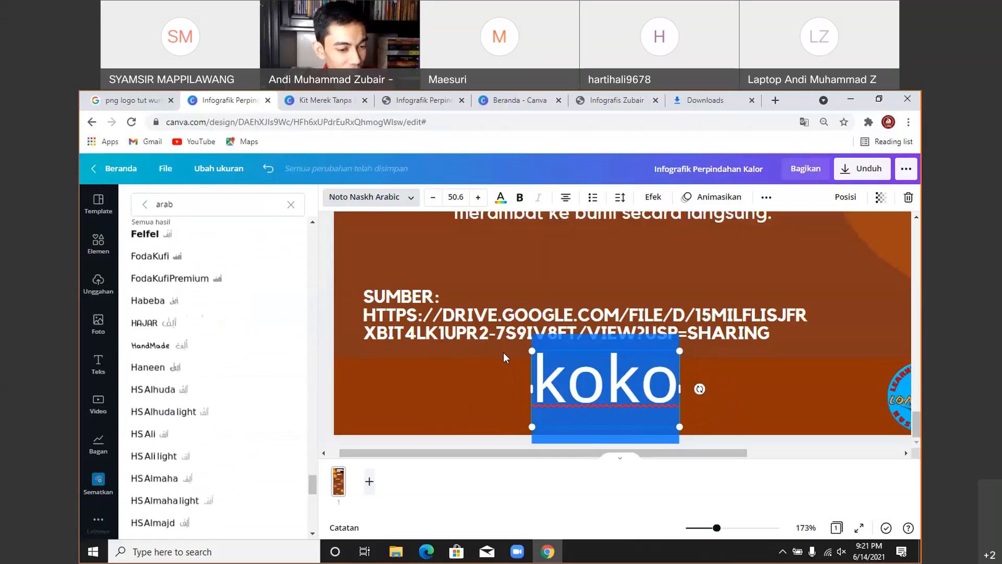
- Close the font list and delete the 'koko' test text box
key("Escape")
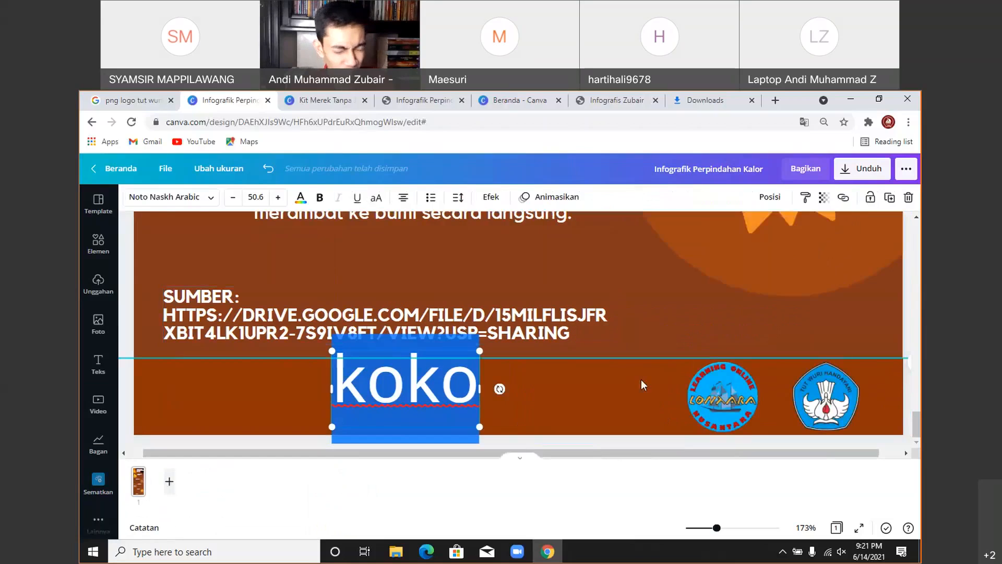
left_click(641, 380)
left_click(421, 387)
key("Delete")
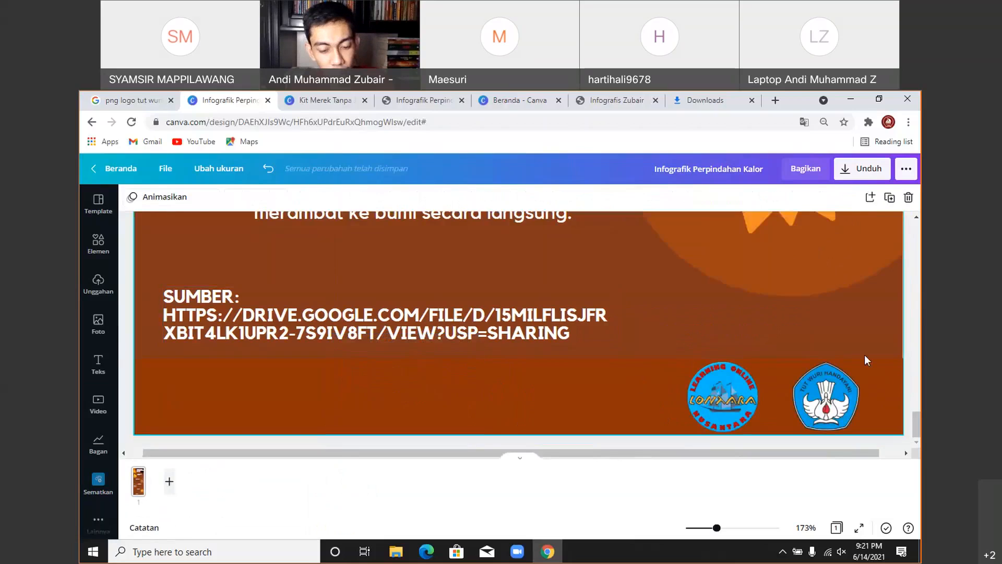
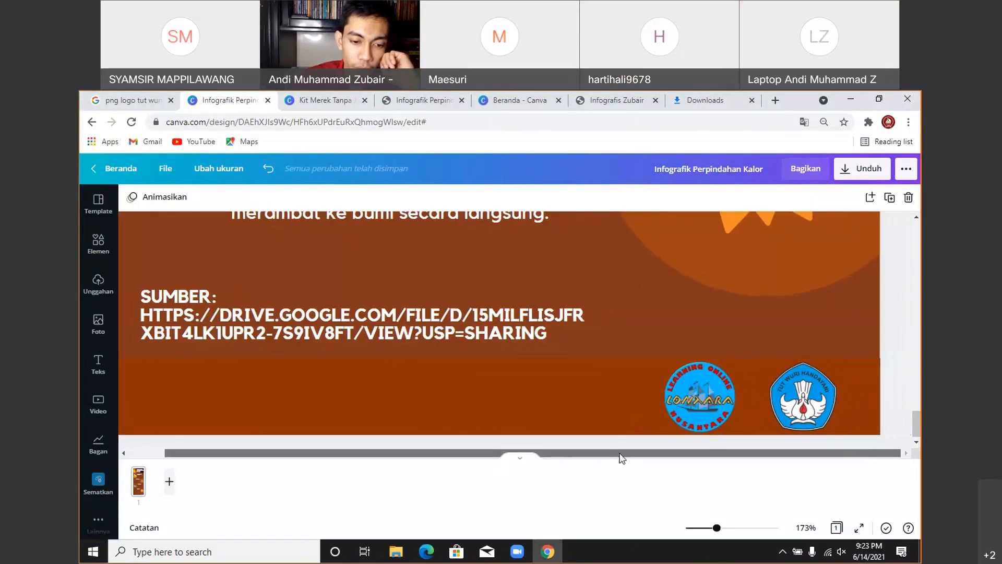
- Scroll across the infographic to check the footer band with the SUMBER link and two logos
scroll(600, 454, "left", 1)
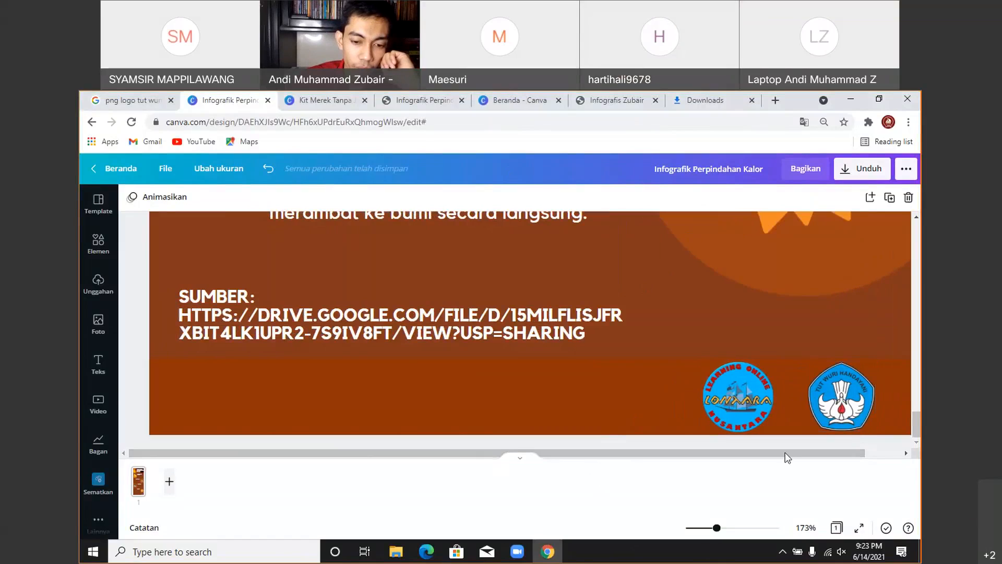
scroll(826, 446, "right", 2)
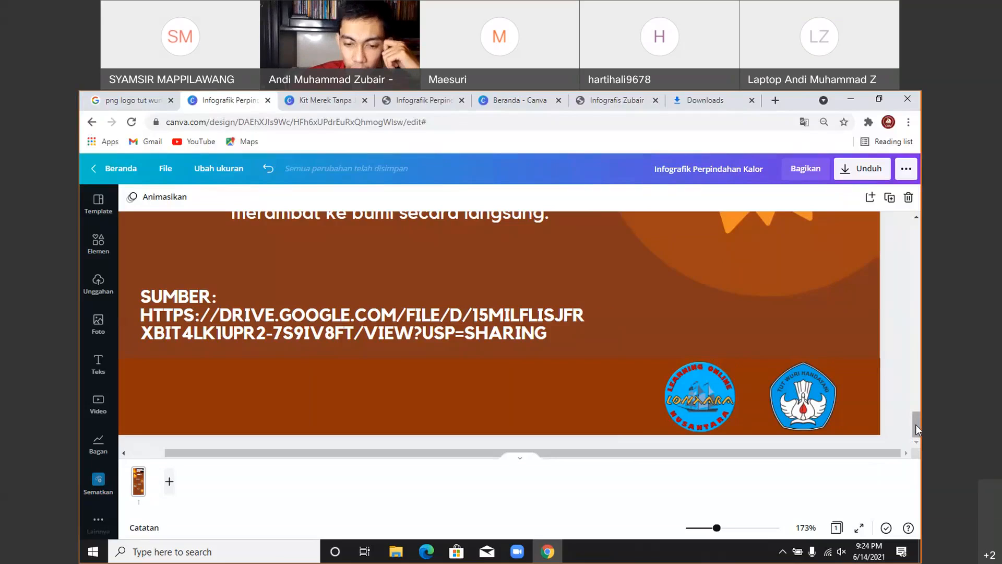
left_click_drag(866, 452, 845, 452)
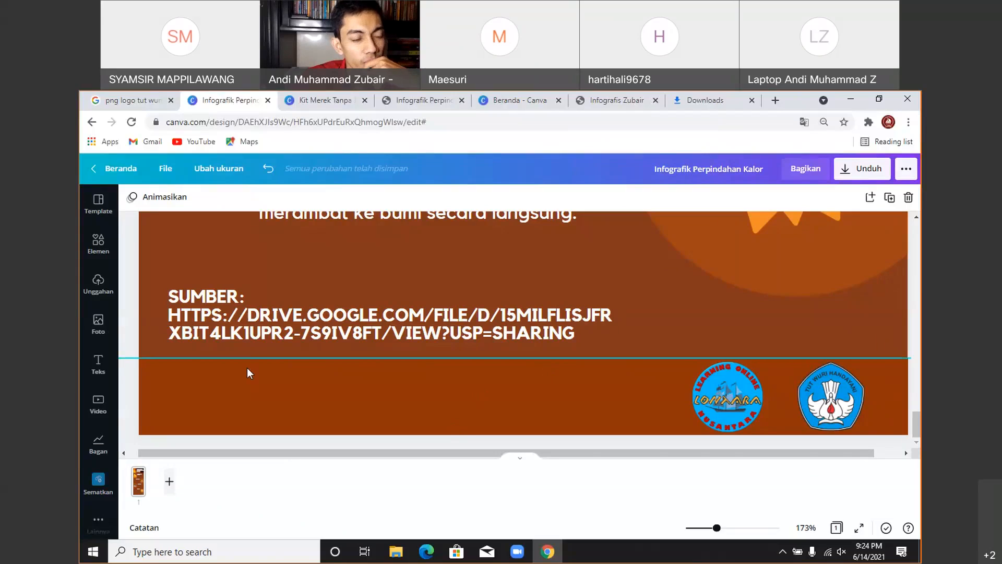
- From Canva home, go to Semua desain Anda and open the Materi Infografik design
left_click(119, 166)
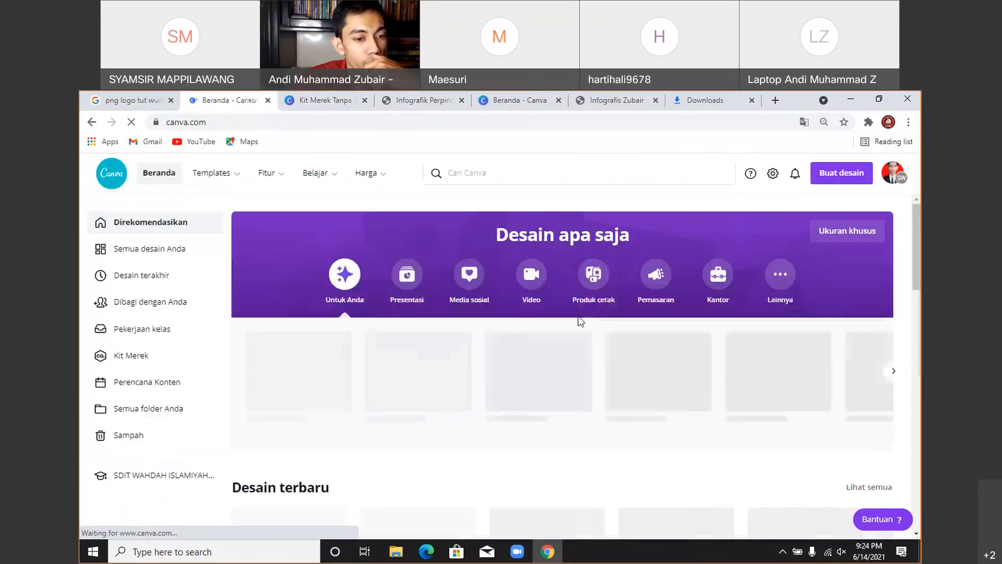
left_click(153, 253)
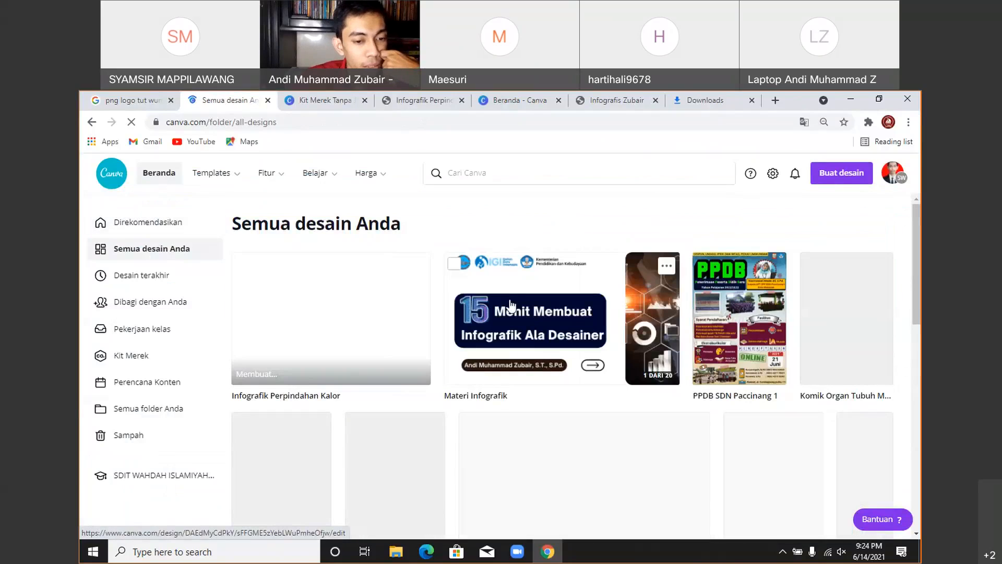
left_click(539, 363)
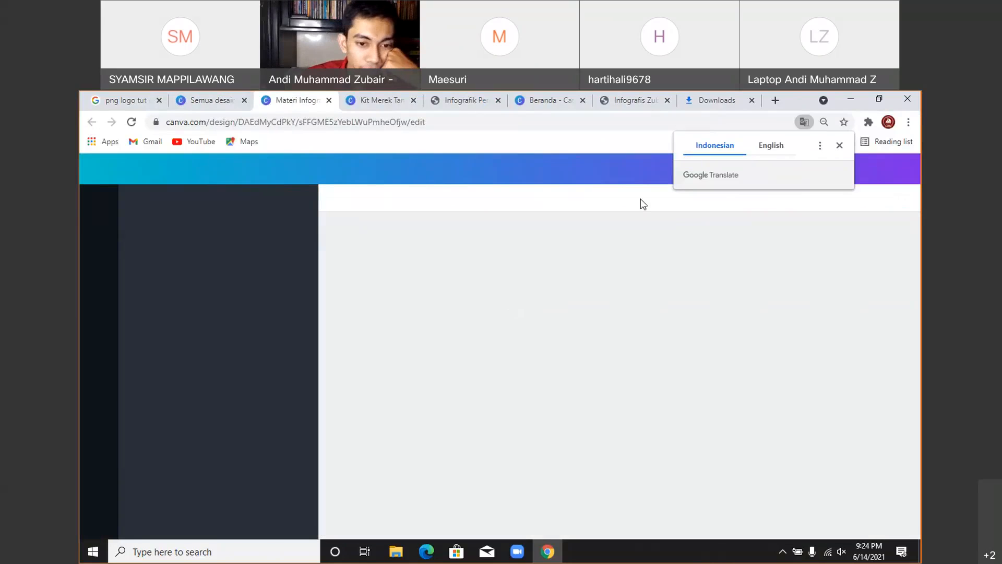
- Dismiss the translate offer, hide the Template panel, and zoom the slides to 56%
left_click(839, 145)
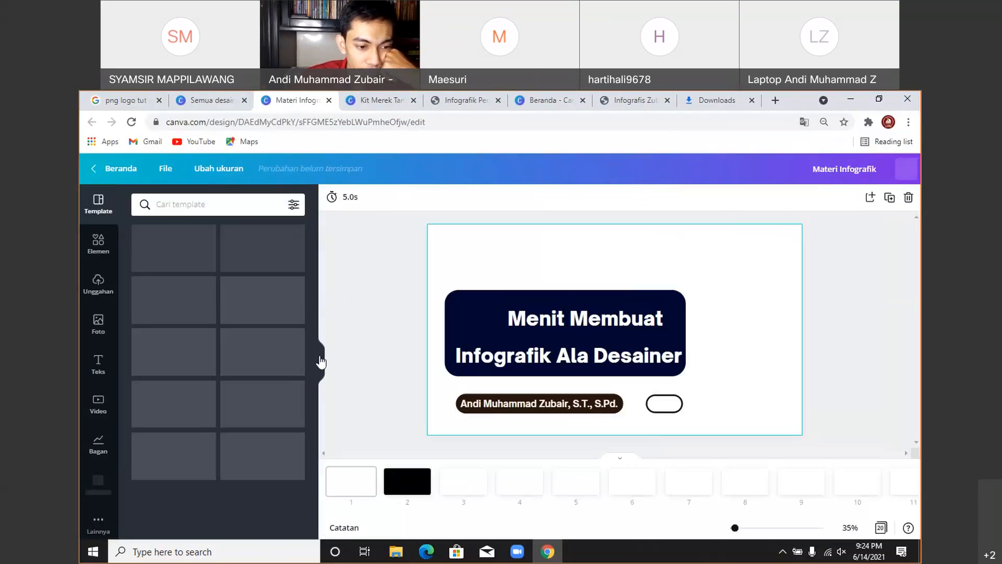
left_click(321, 364)
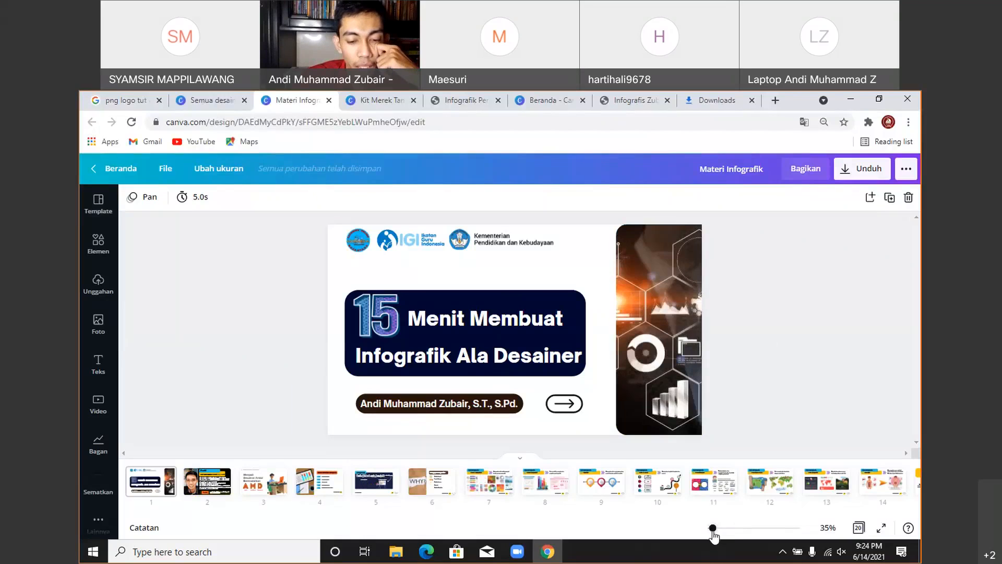
left_click_drag(712, 528, 715, 528)
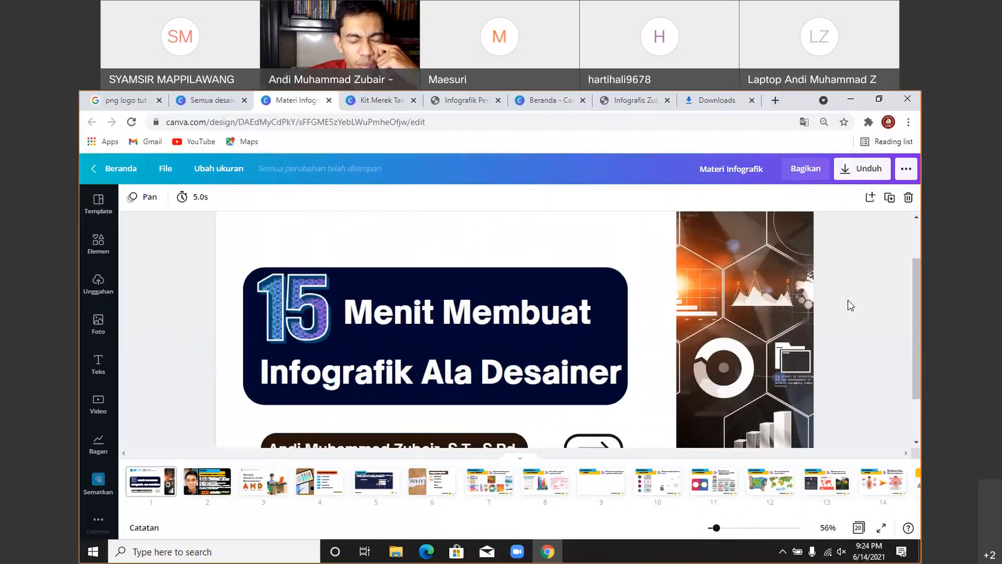
scroll(847, 300, "down", 2)
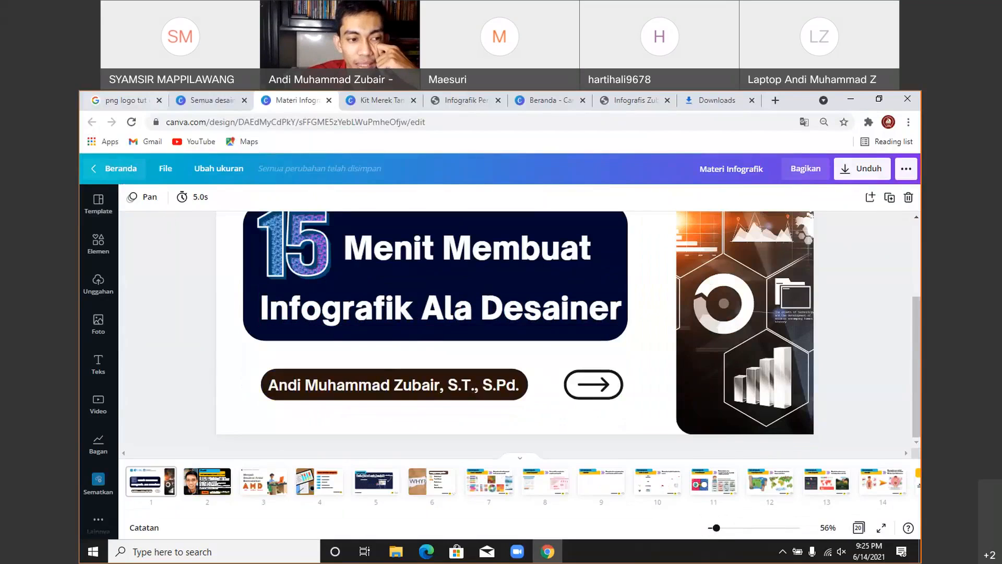
- Return to the Materi Infografik design tab and close the extra Canva home tab
left_click(208, 99)
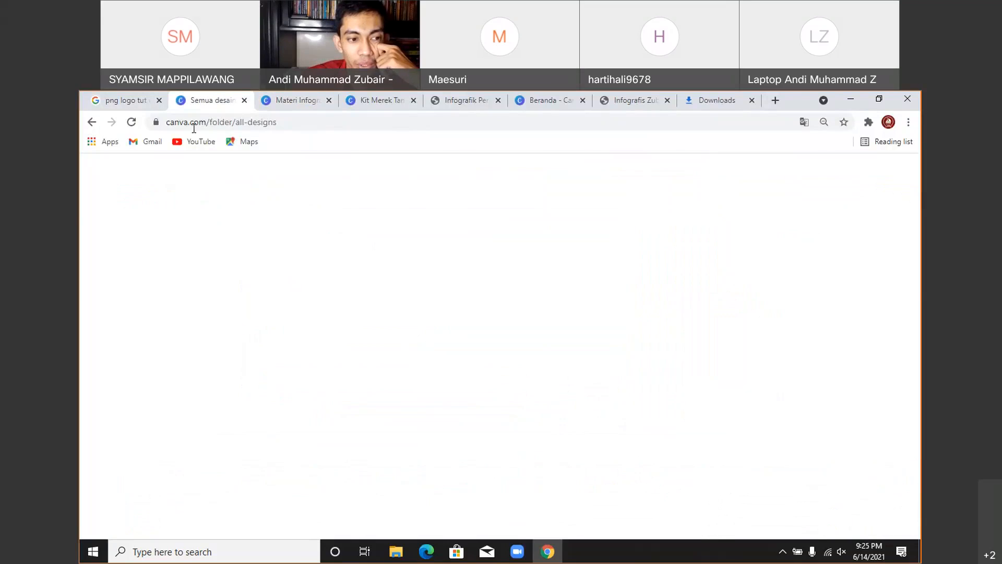
left_click(134, 124)
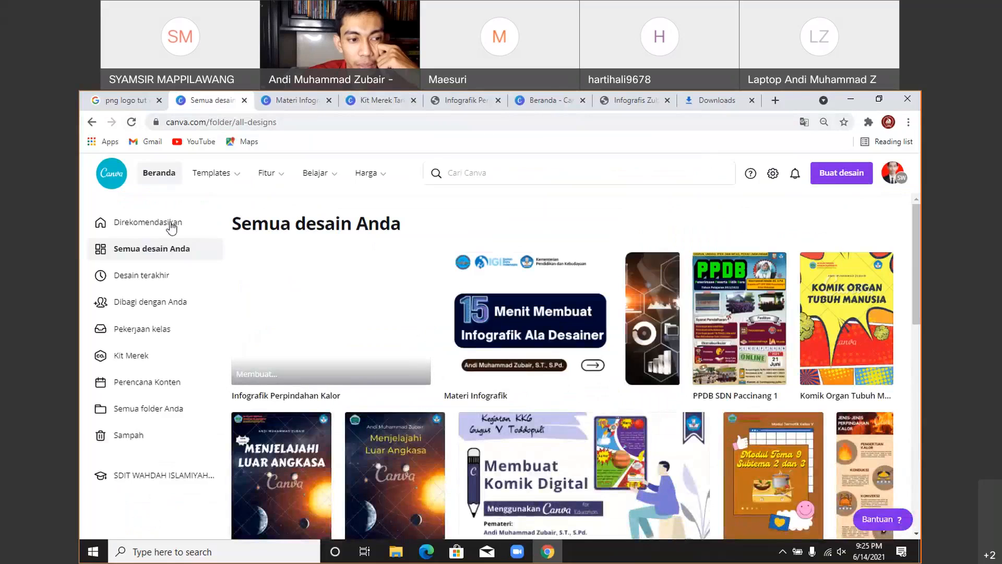
left_click(153, 176)
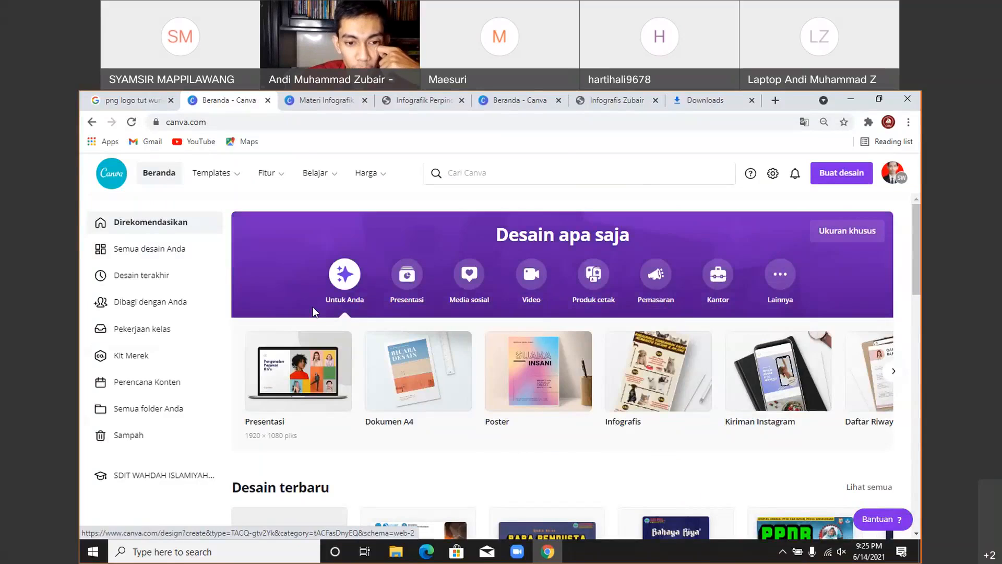
left_click(326, 99)
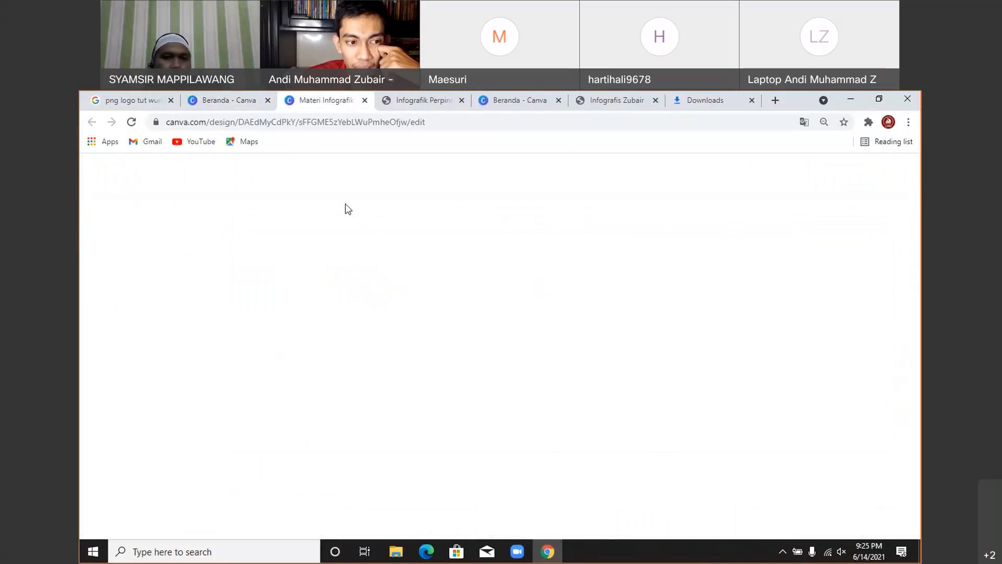
left_click(268, 105)
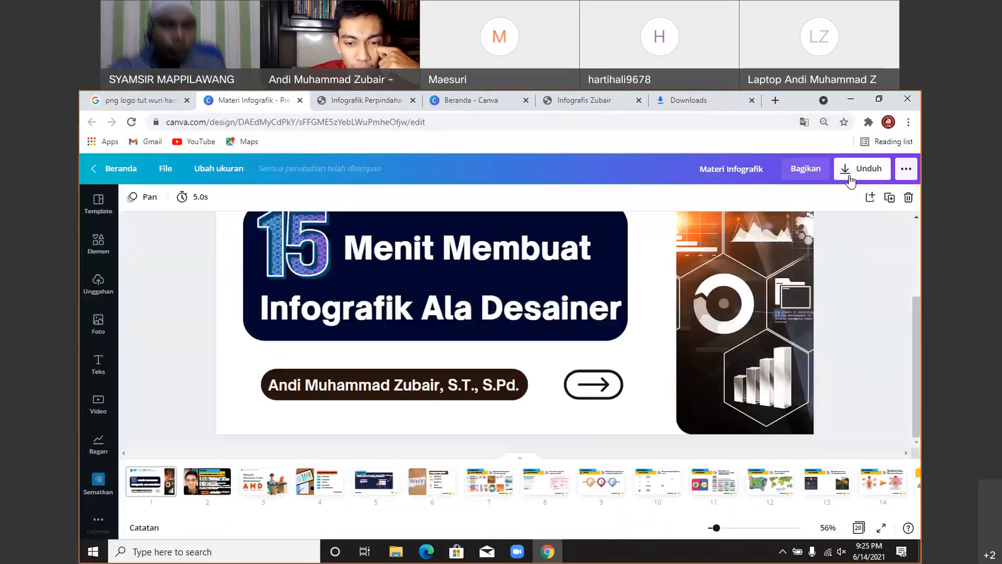
- Review all sharing options under Lihat semua for Materi Infografik, then go to Canva home
left_click(905, 170)
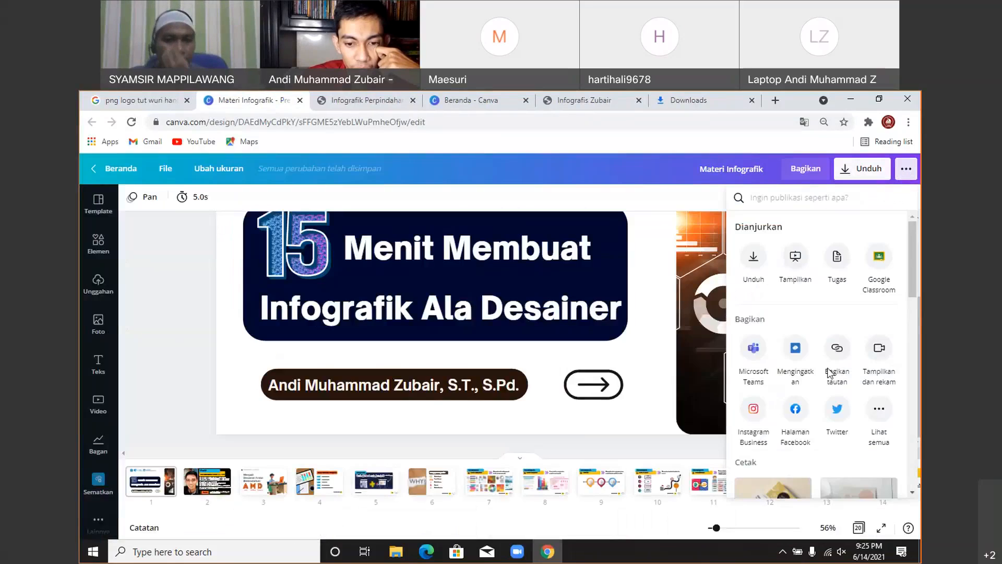
left_click(879, 408)
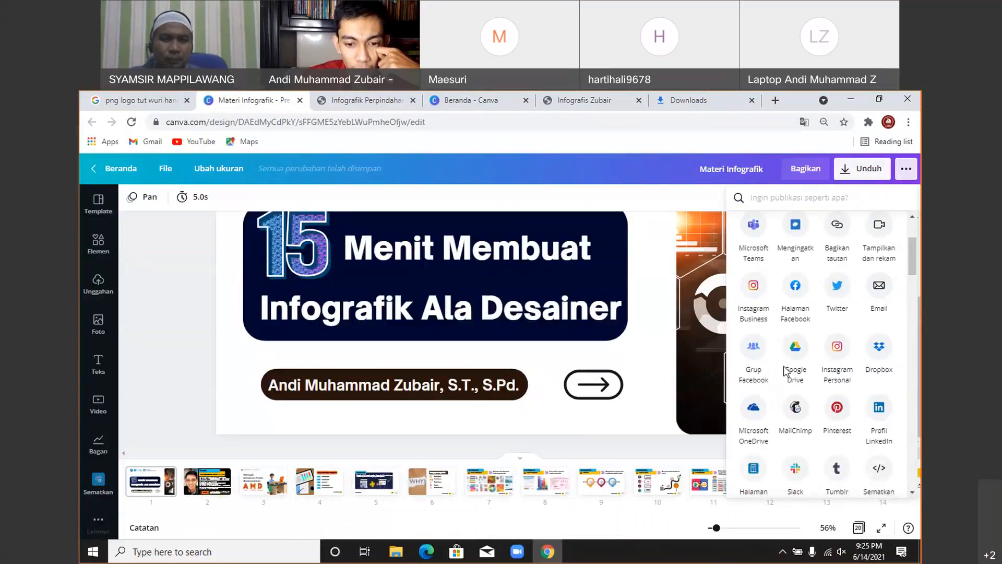
scroll(814, 370, "down", 4)
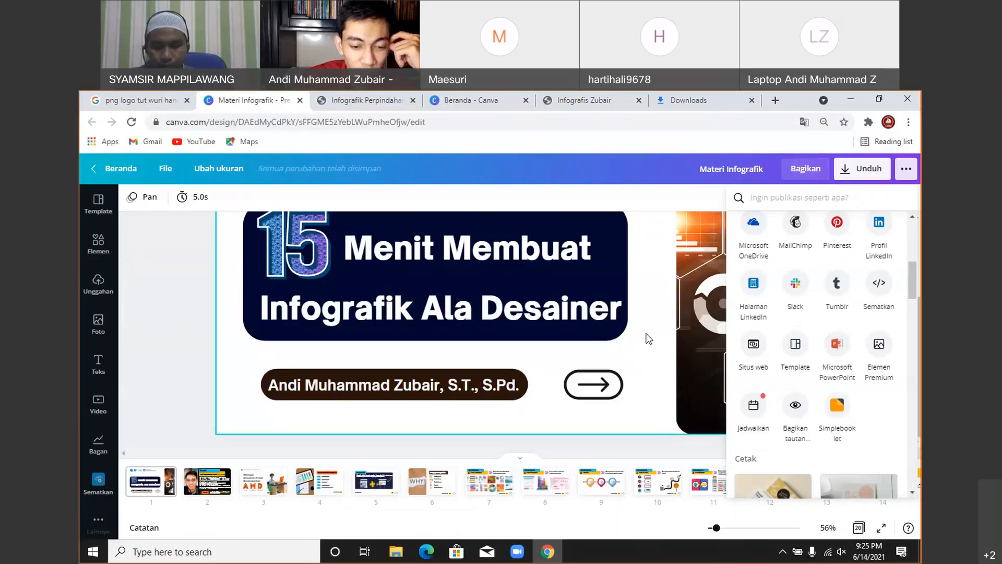
left_click(648, 455)
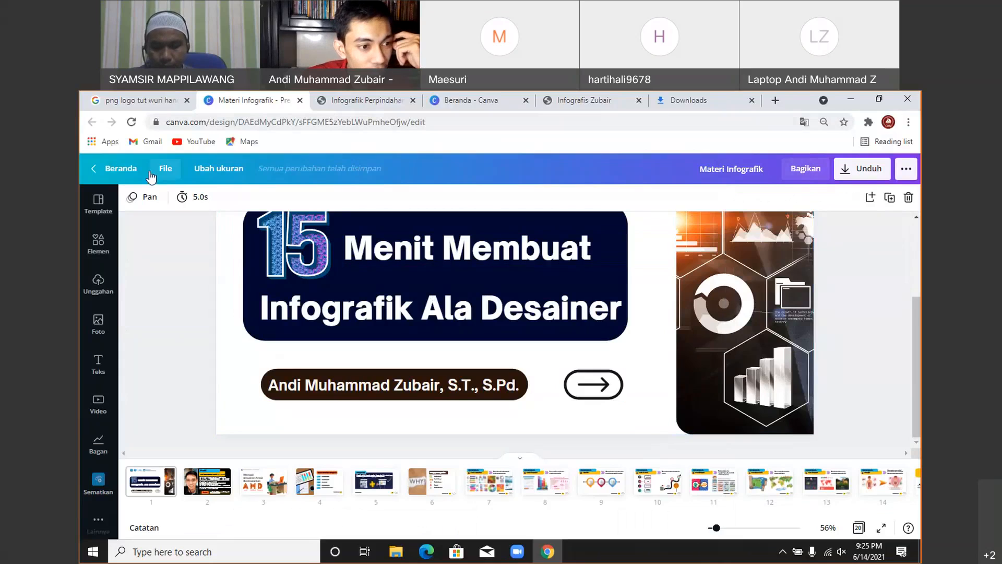
left_click(124, 165)
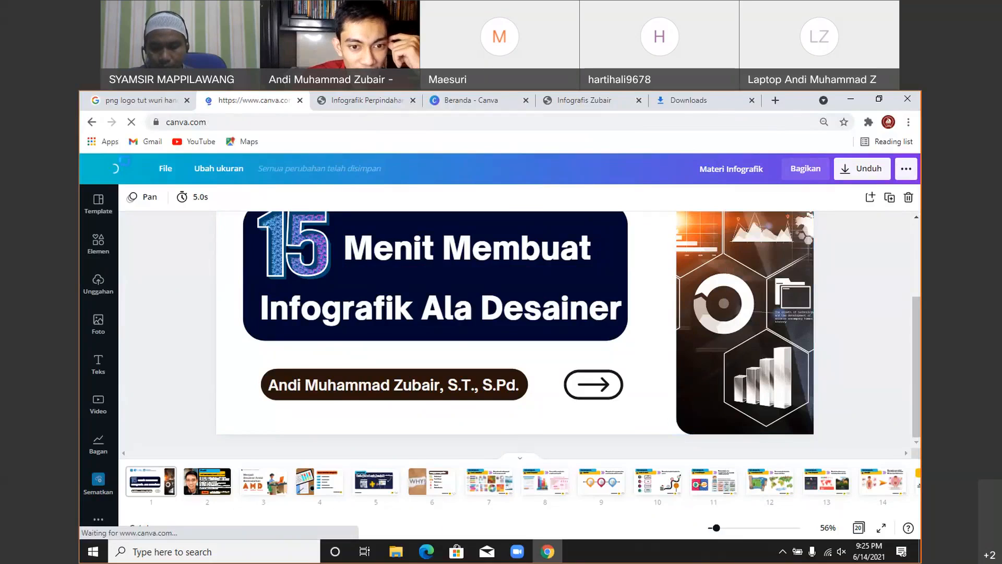
- Load sketchfab.com in the Downloads tab using the 'ske' address suggestion
left_click(689, 100)
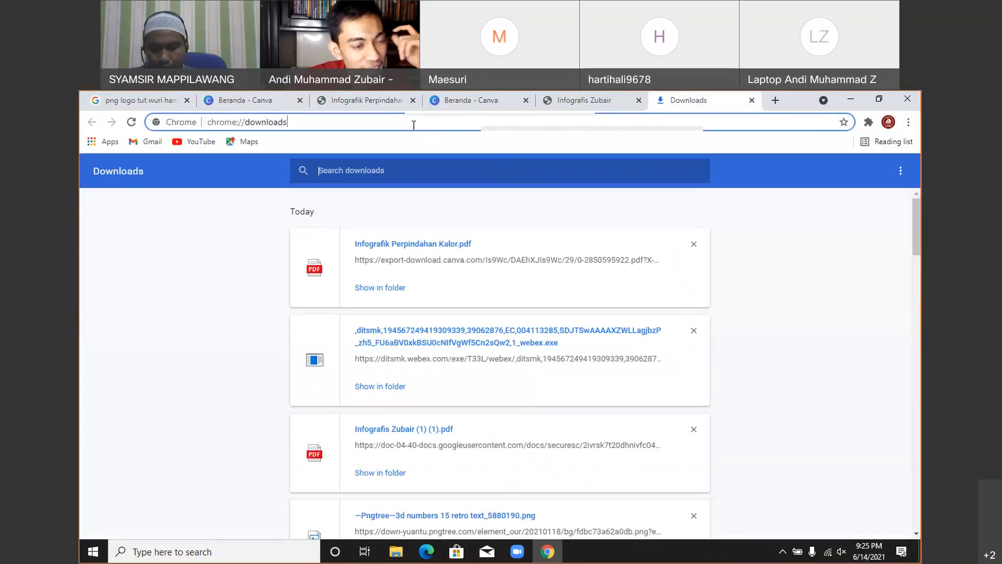
left_click(414, 126)
type("sketchfab.com")
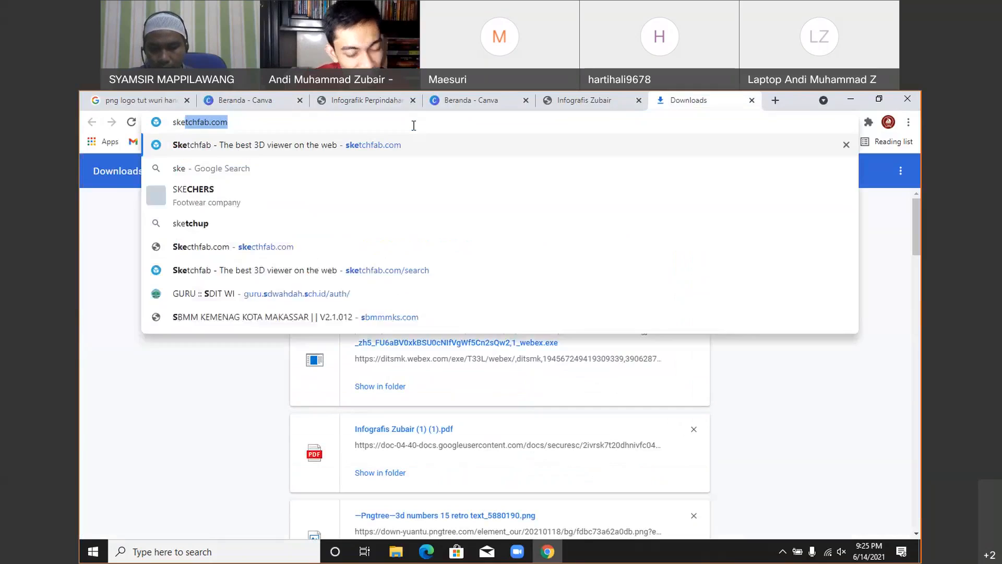
key("Return")
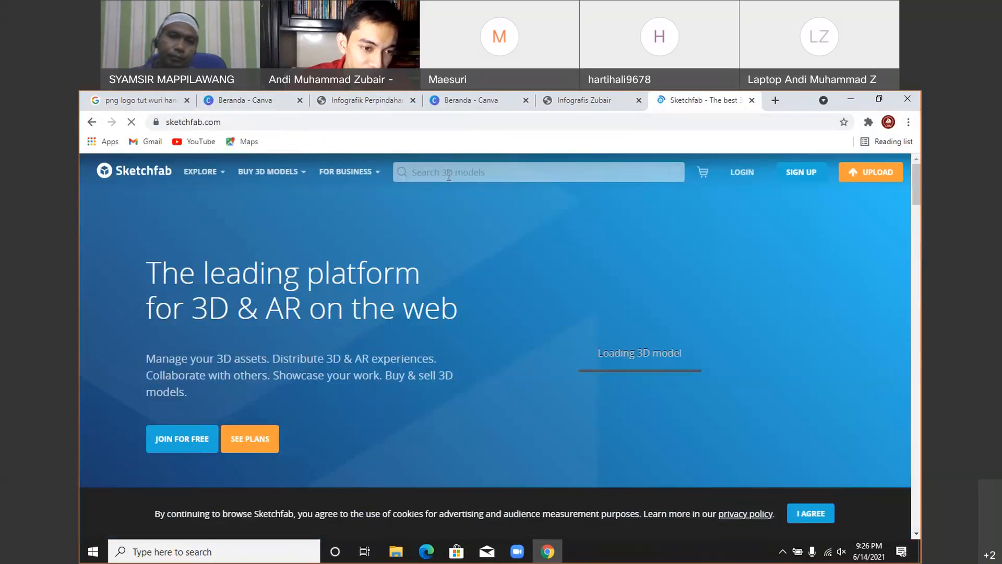
- Search Sketchfab models for 'jantung' and scroll through the heart model results
left_click(448, 175)
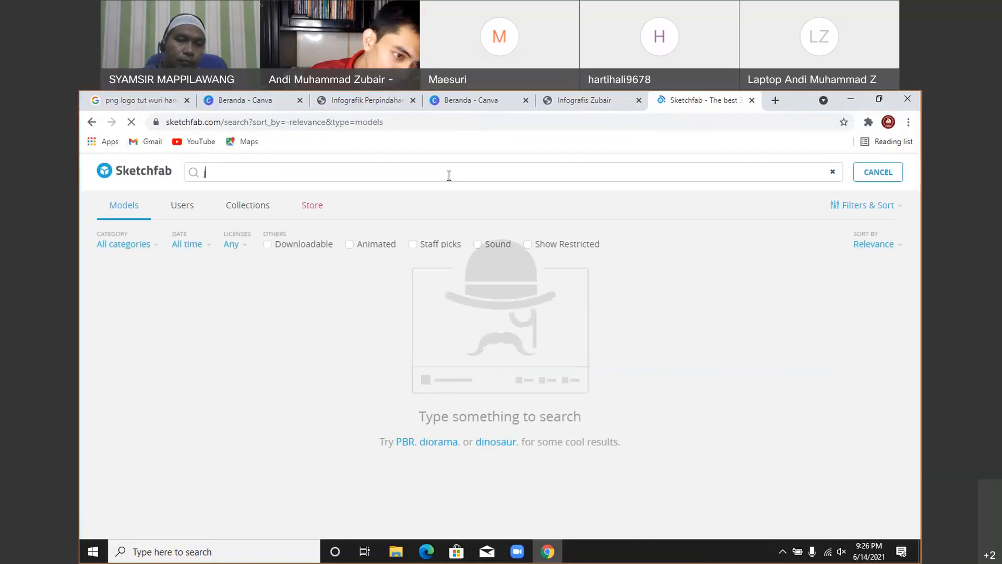
type("jantung")
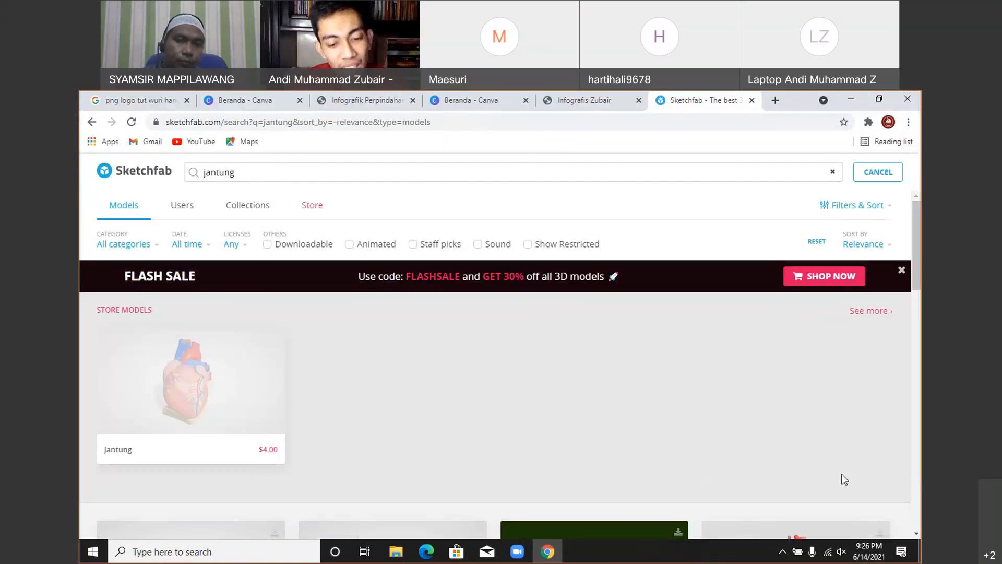
left_click_drag(918, 216, 921, 371)
- Open the 'Bagian dan Fungsi Jantung' heart model and bring up its Share options
left_click(791, 332)
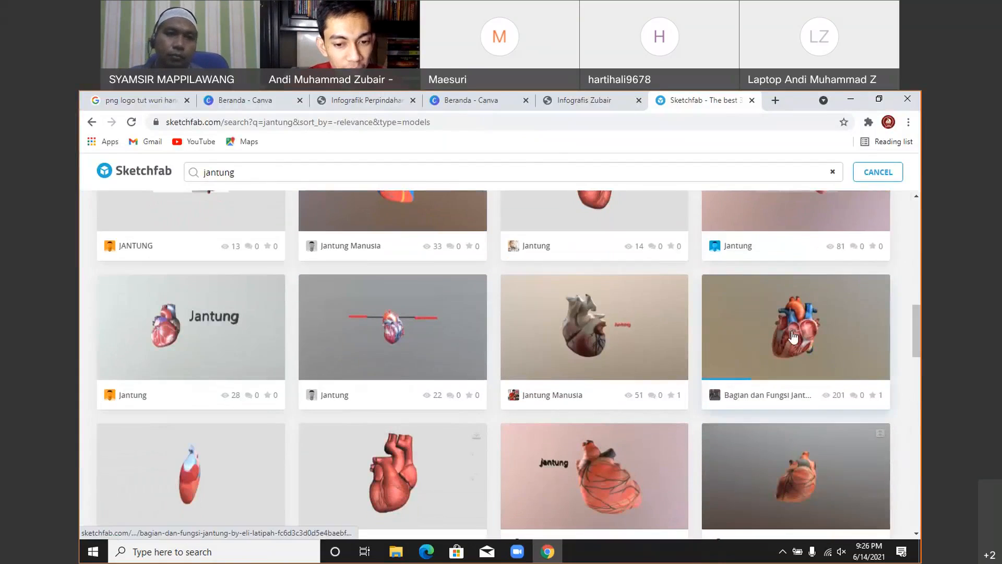
left_click(791, 331)
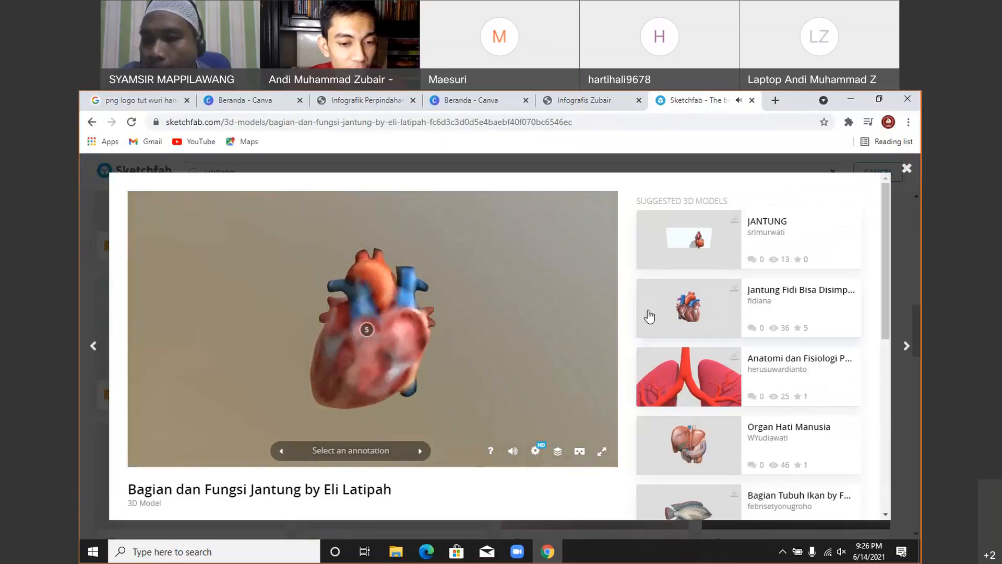
scroll(640, 313, "down", 1)
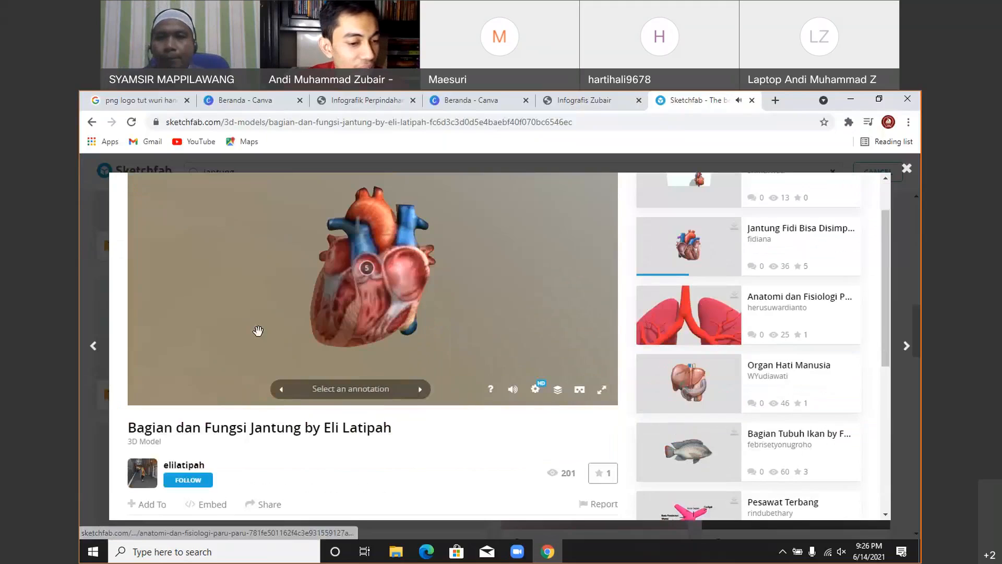
scroll(258, 331, "down", 1)
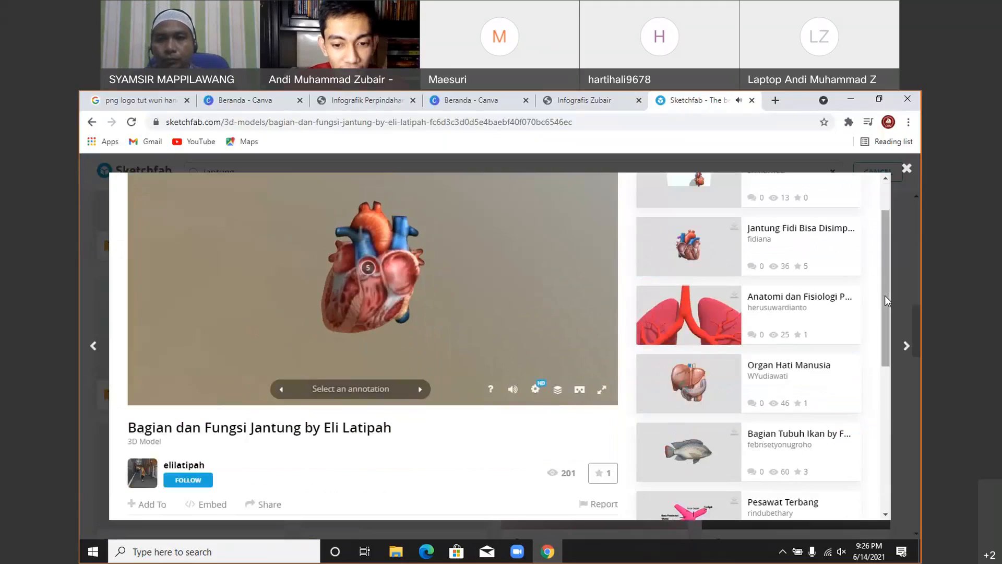
scroll(885, 295, "down", 3)
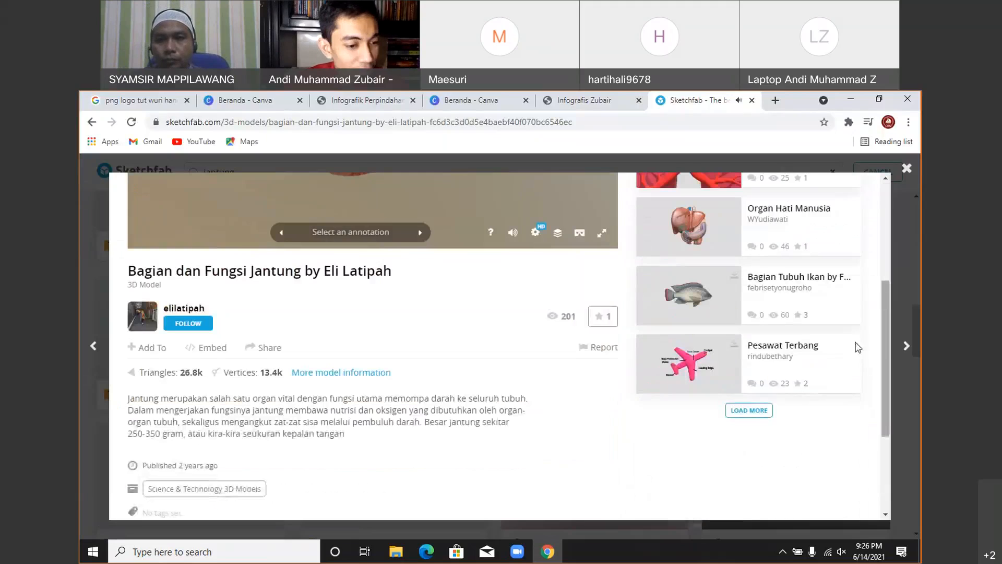
left_click(264, 348)
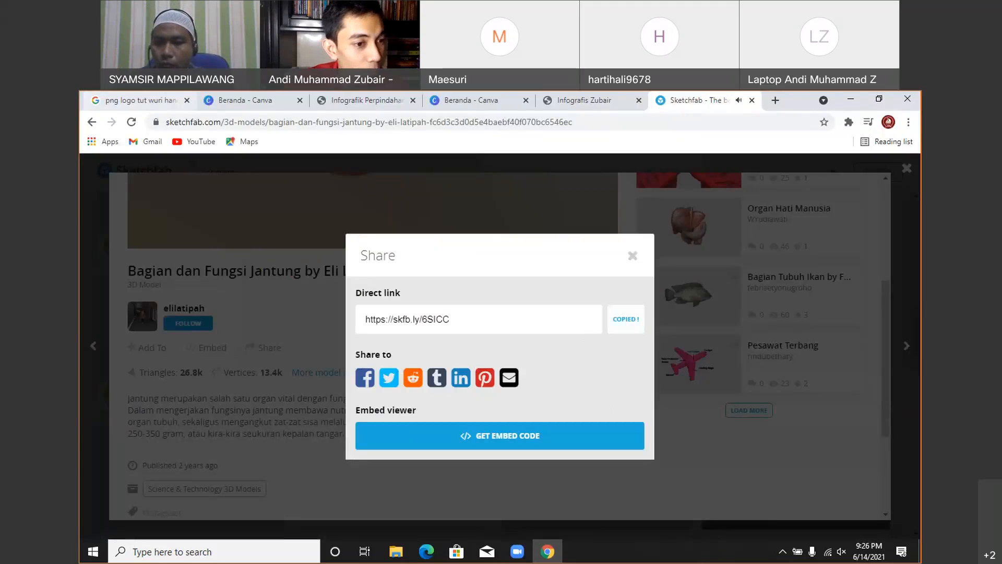
- In the Canva tab, open Infografik Perpindahan Kalor from Semua desain Anda
left_click(240, 99)
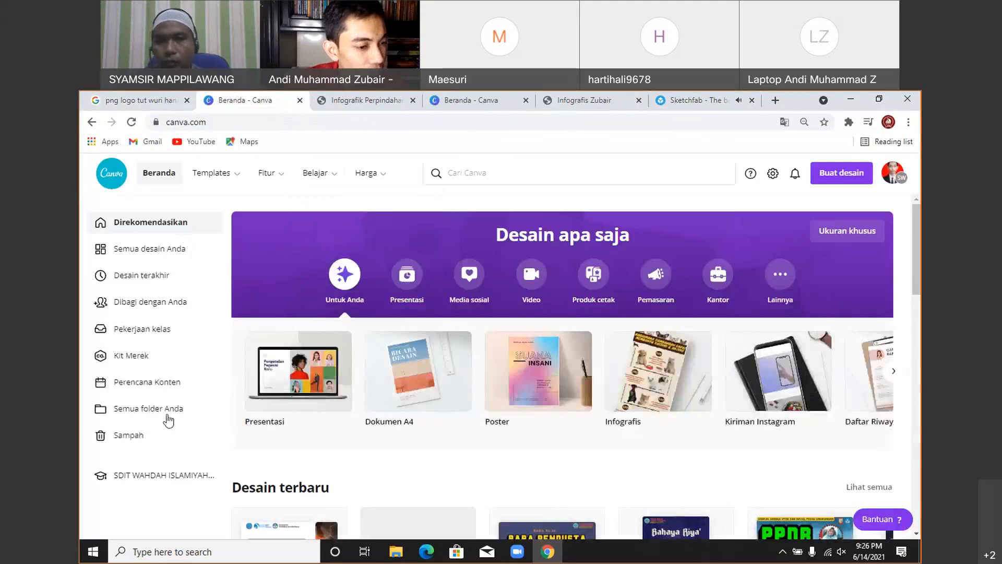
left_click(107, 252)
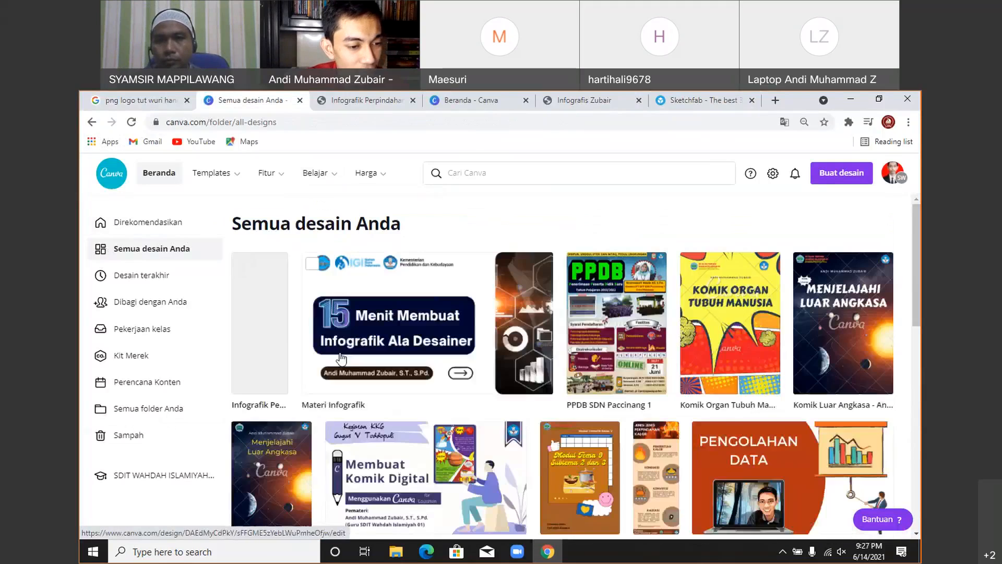
left_click(262, 324)
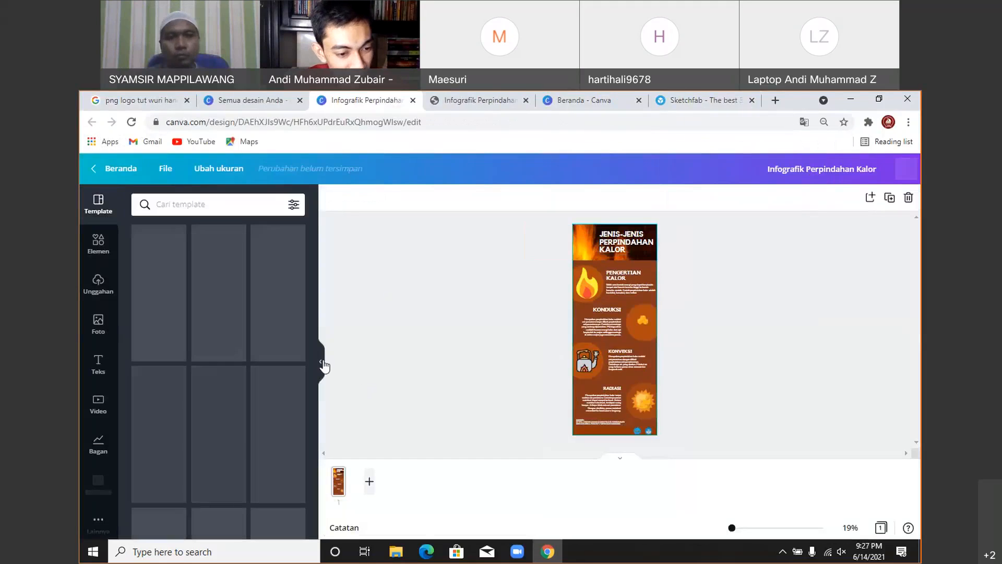
- Zoom to 141%, delete the flame graphic beside Pengertian Kalor, and open Lainnya apps
left_click(746, 528)
left_click(735, 530)
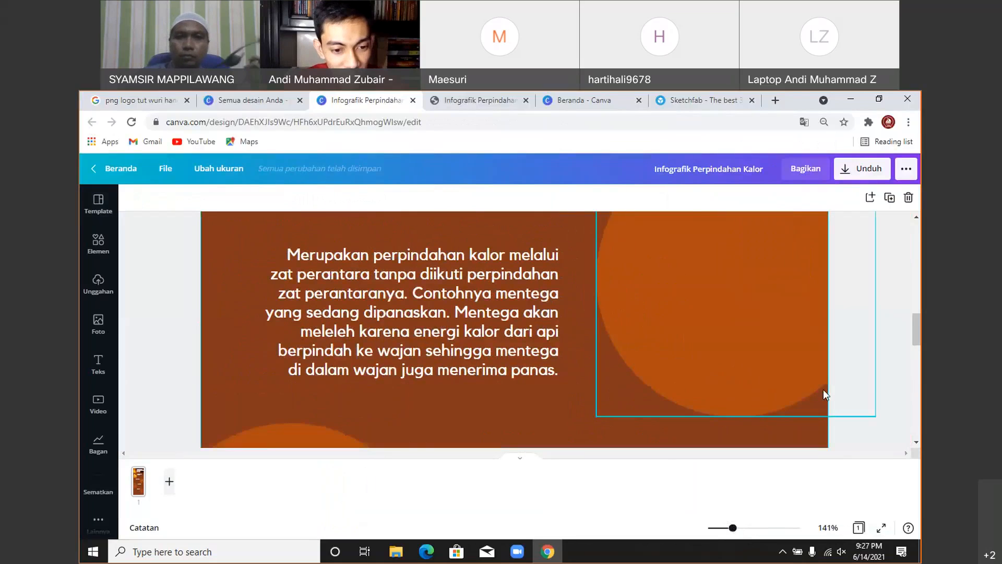
scroll(887, 378, "up", 2)
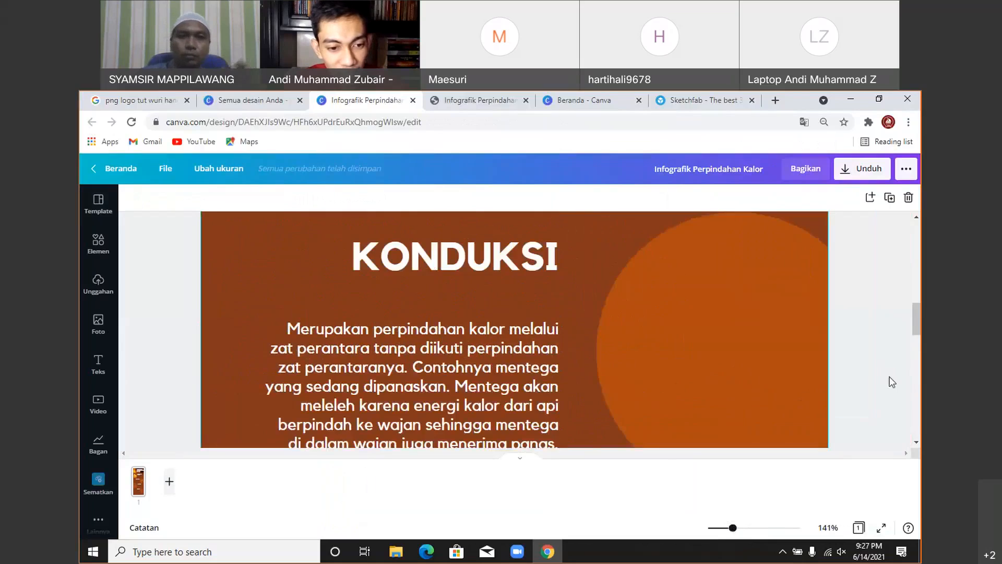
scroll(279, 340, "up", 5)
left_click(280, 341)
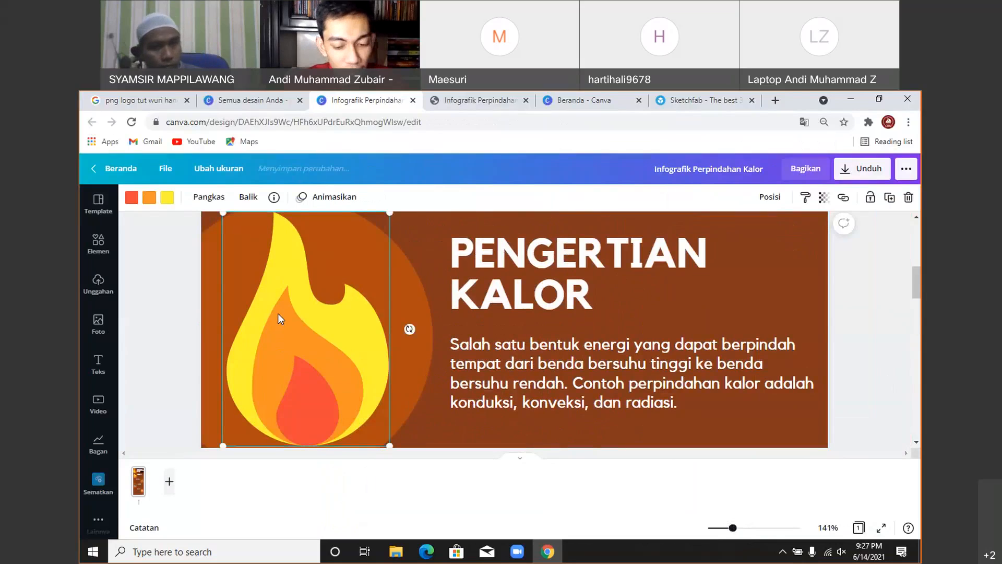
key("Delete")
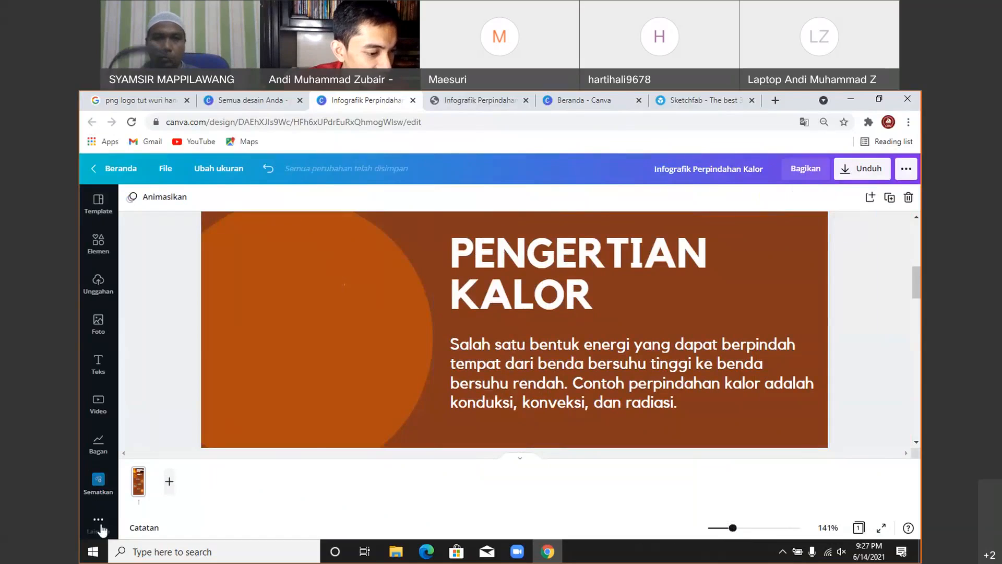
left_click(99, 524)
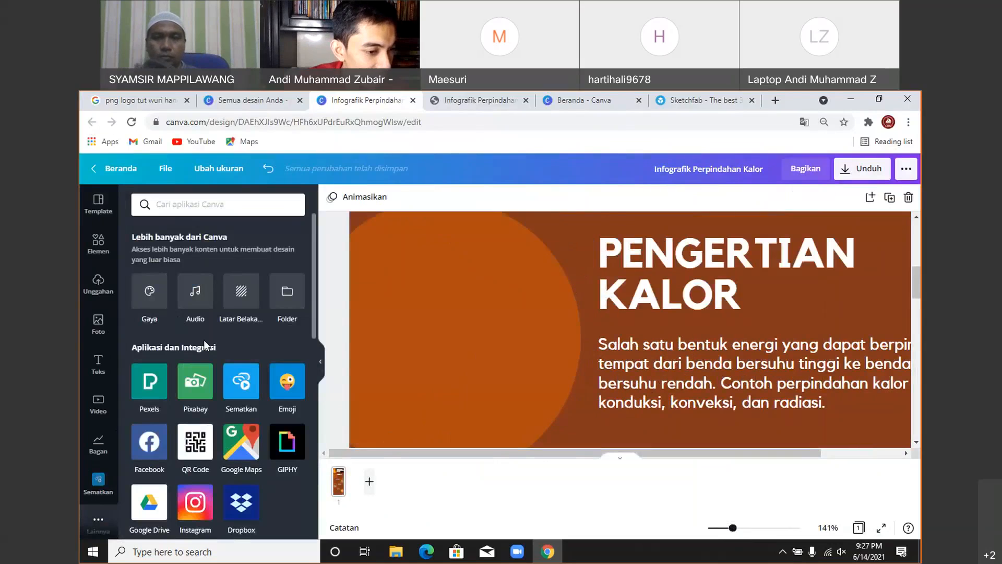
left_click(243, 412)
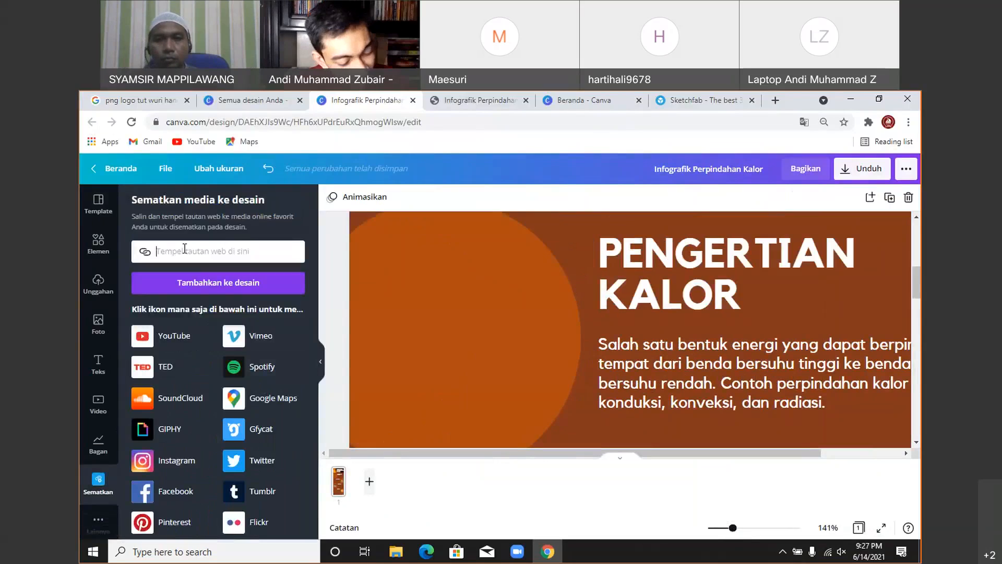
type("https://skfb.ly/6SICC")
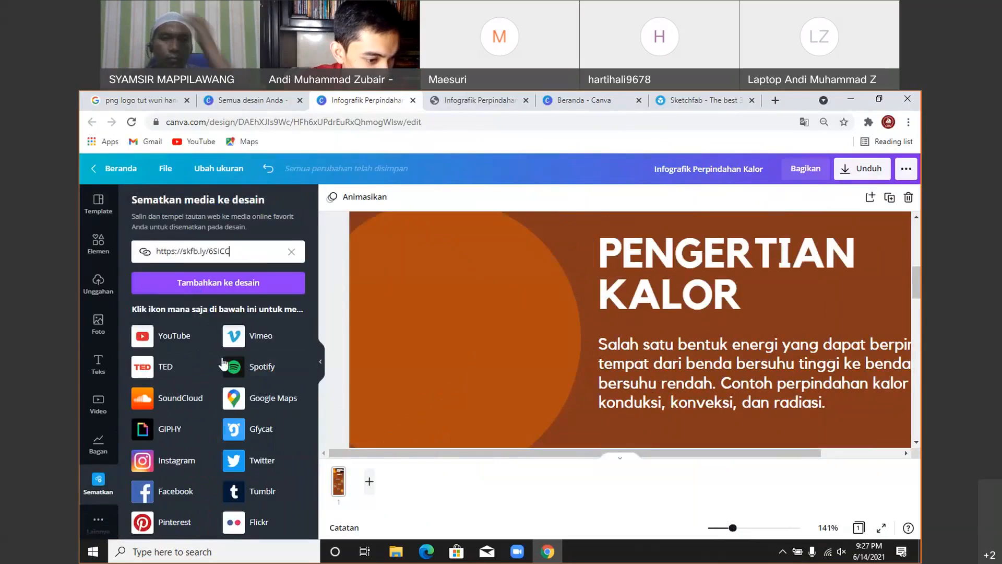
scroll(209, 339, "down", 1)
scroll(208, 339, "up", 1)
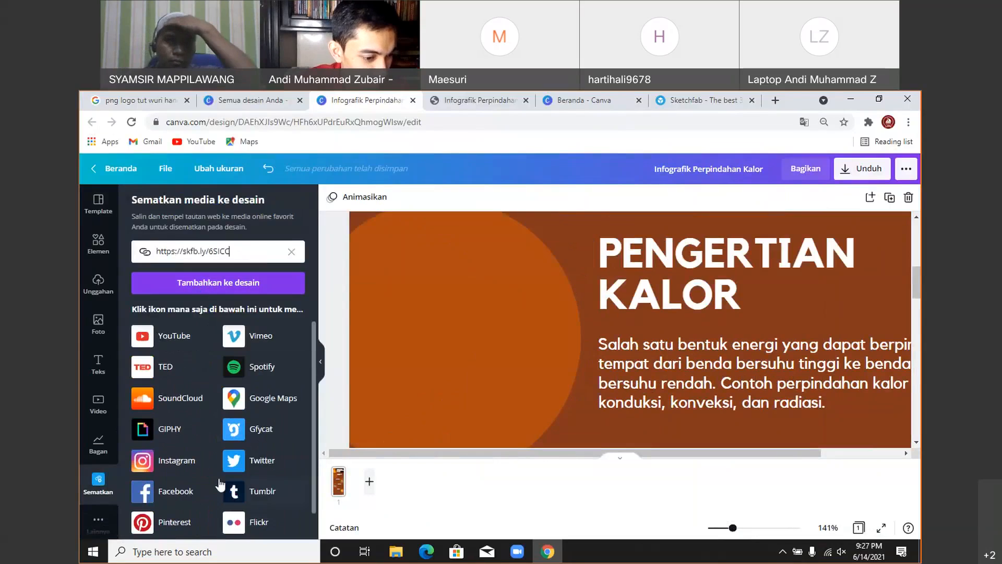
left_click(189, 288)
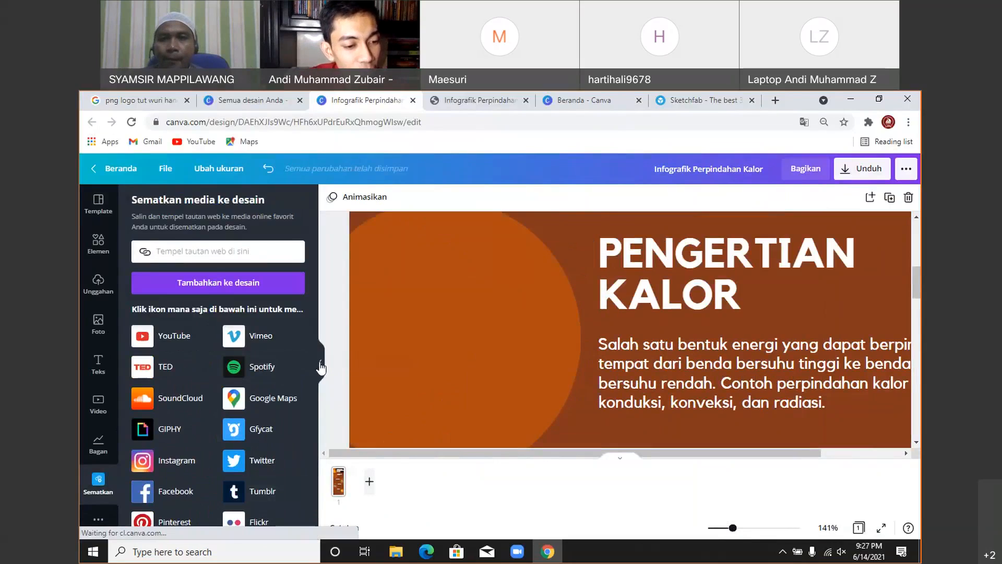
left_click(321, 368)
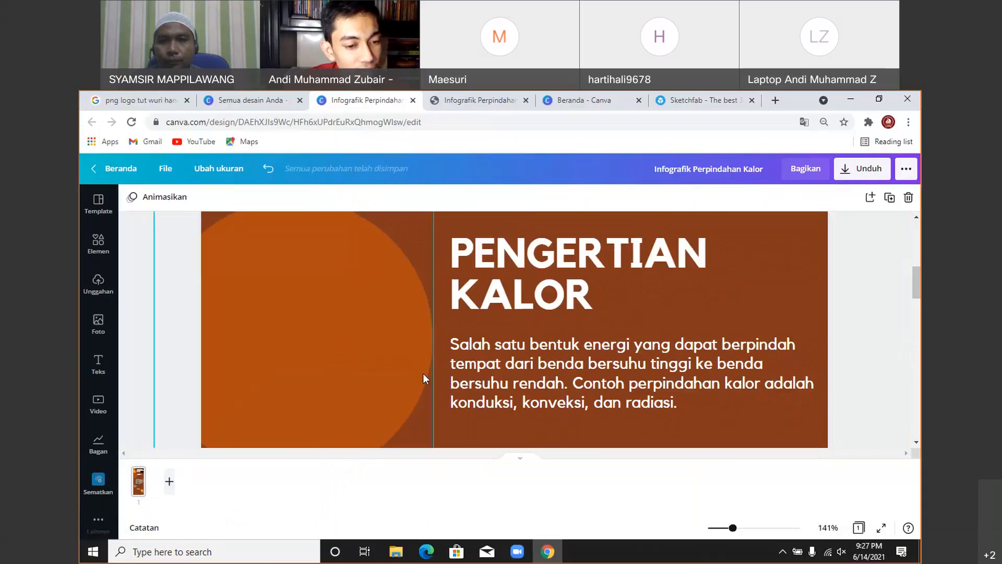
- Move the Sketchfab heart embed beside the 'Pengertian Kalor' paragraph and enlarge it to fill the former flame area
scroll(423, 374, "up", 5)
scroll(424, 364, "down", 10)
left_click_drag(547, 300, 405, 167)
scroll(543, 365, "up", 2)
left_click_drag(522, 394, 522, 288)
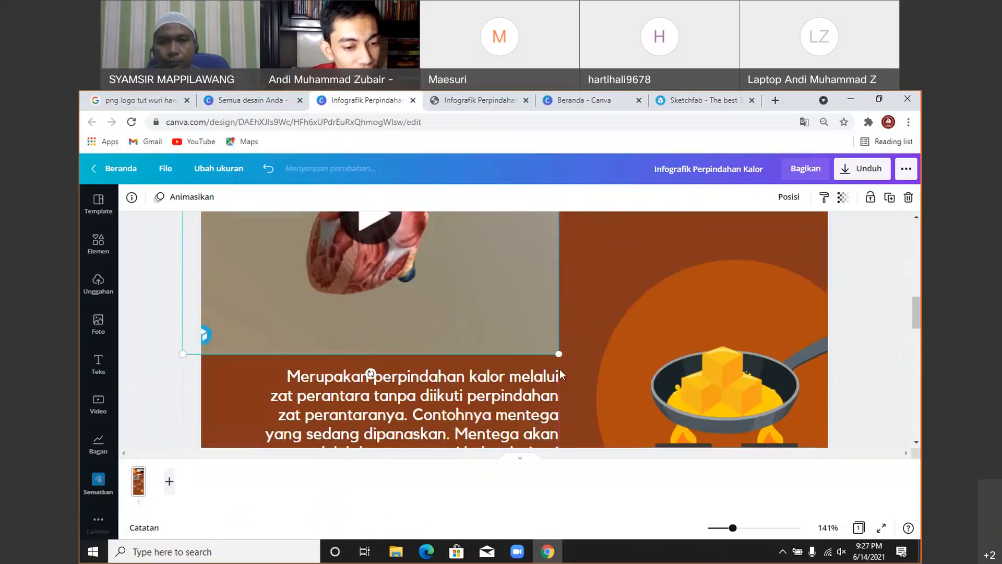
left_click_drag(554, 359, 417, 248)
scroll(455, 314, "up", 4)
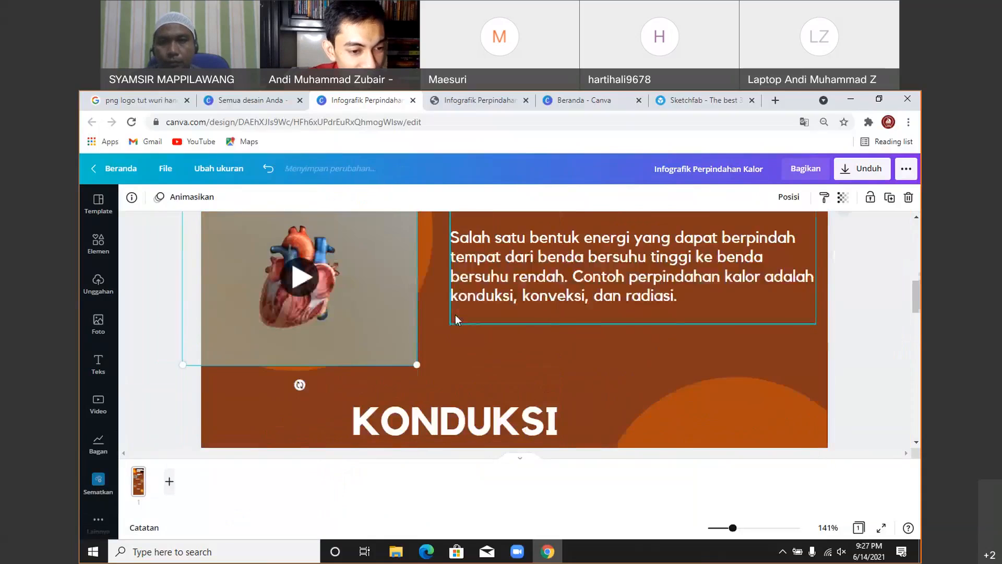
left_click_drag(299, 289, 297, 253)
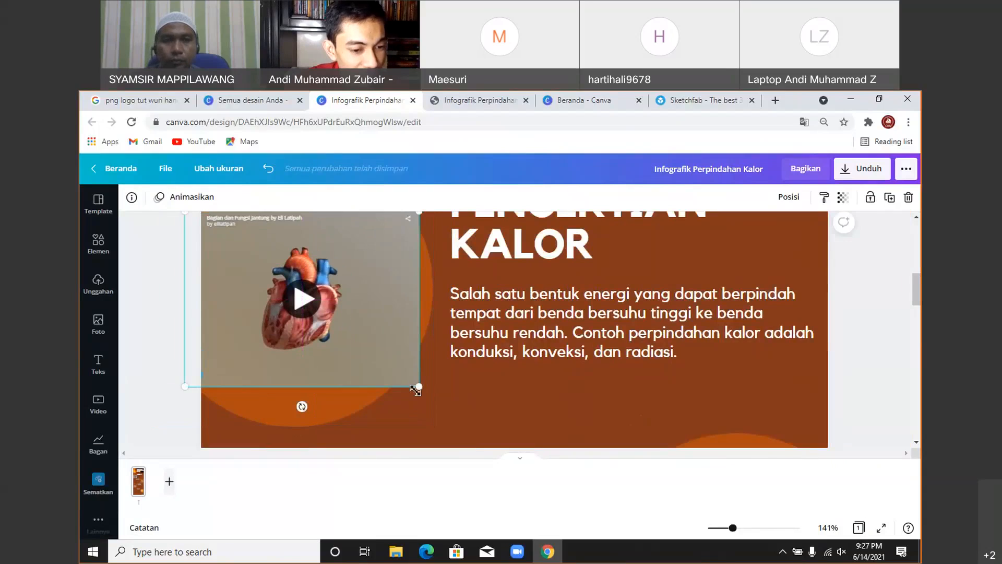
left_click_drag(416, 390, 433, 397)
left_click(493, 411)
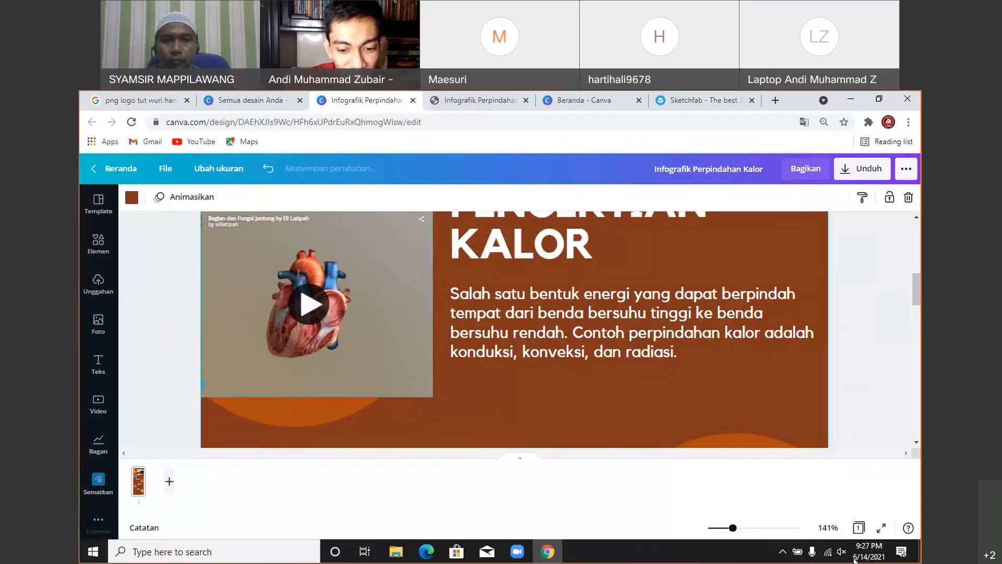
left_click(880, 529)
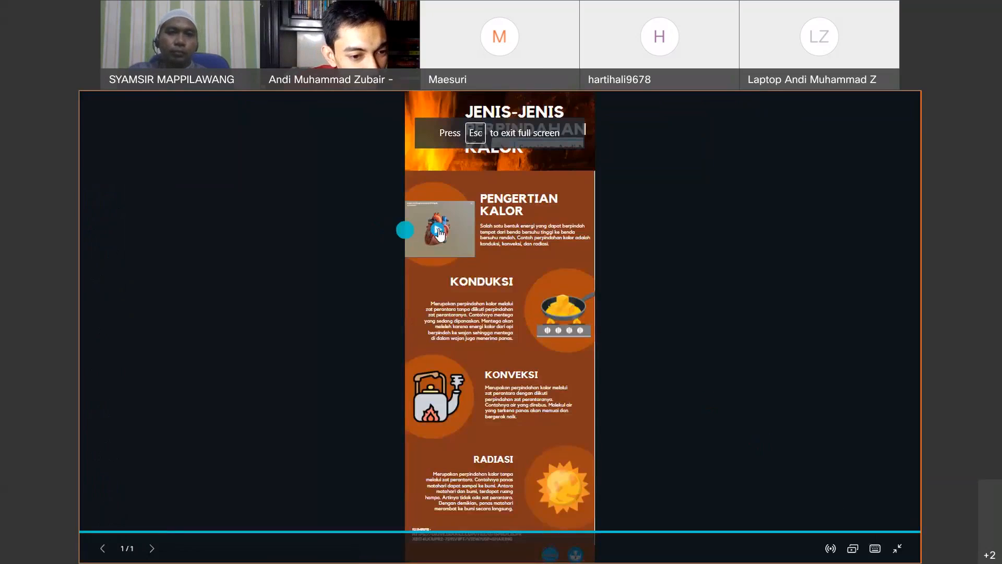
left_click(438, 232)
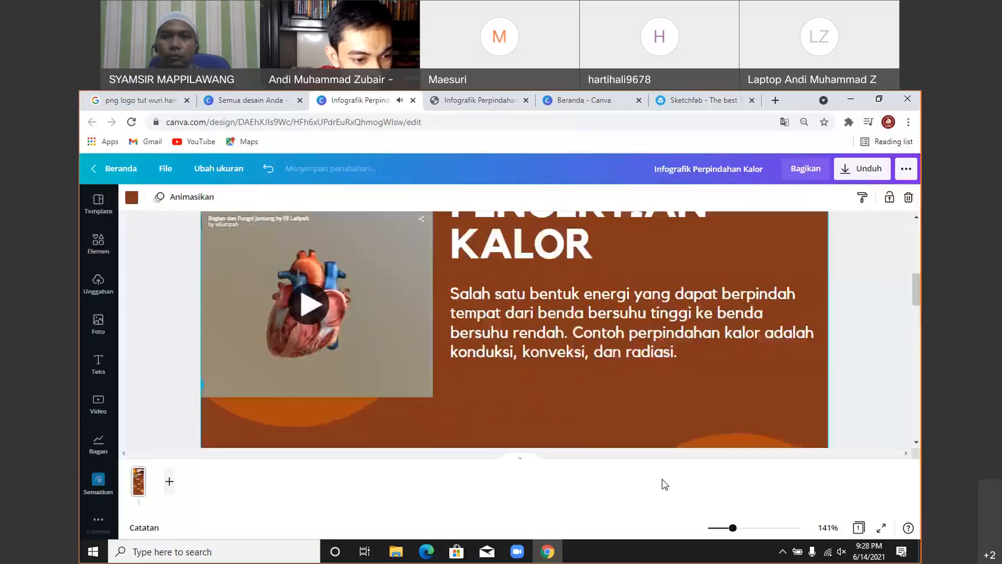
- Load the embedded interactive 3D heart model and rotate it
scroll(350, 286, "down", 3)
left_click(316, 302)
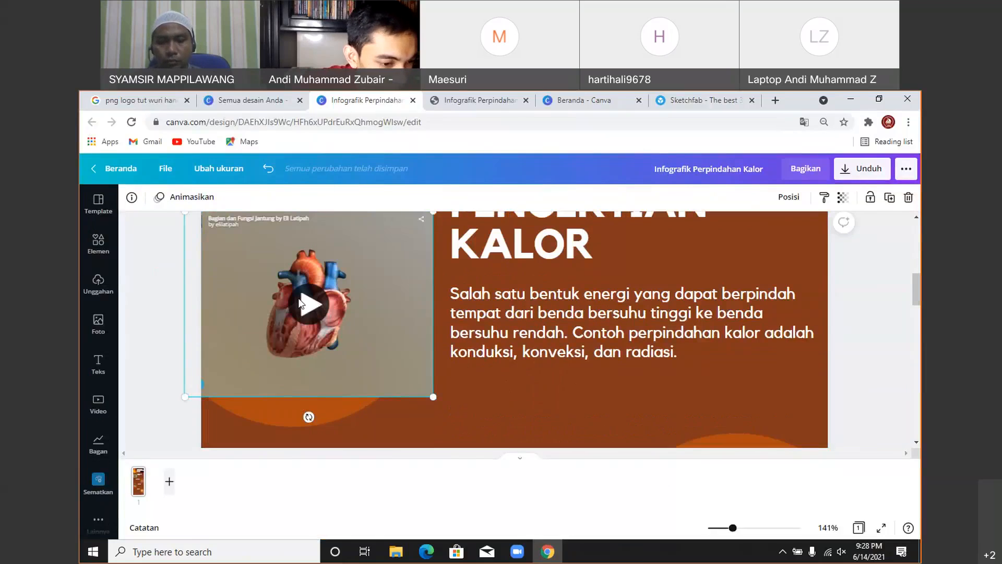
scroll(317, 308, "up", 3)
scroll(313, 308, "down", 3)
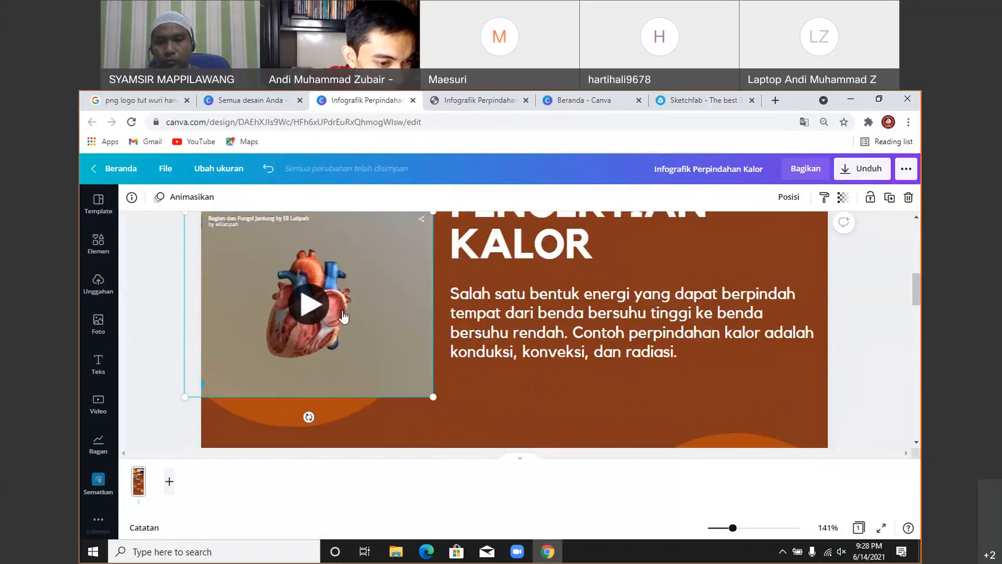
left_click(308, 304)
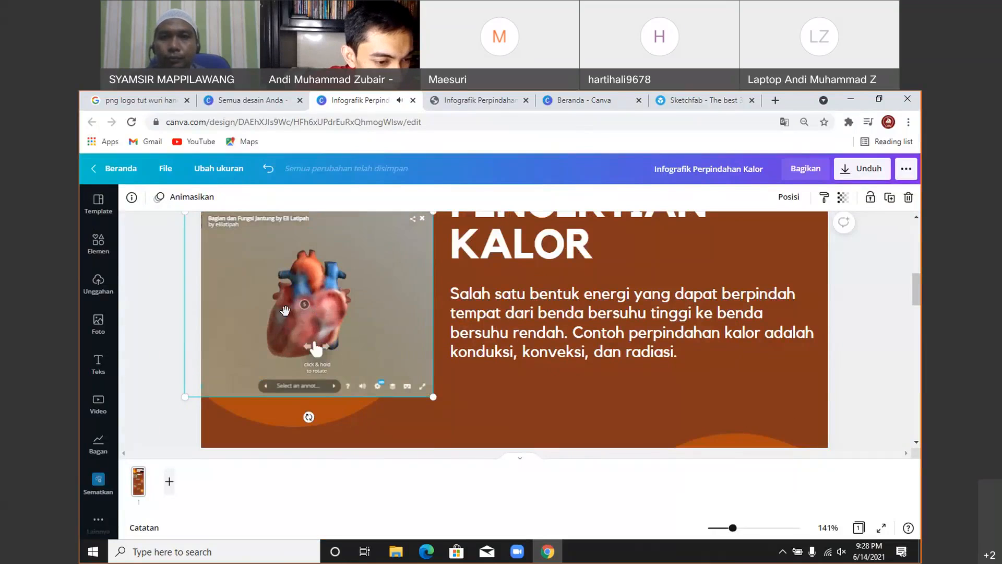
mouse_move(314, 322)
left_mouse_down()
mouse_move(334, 315)
mouse_move(333, 305)
mouse_move(334, 326)
mouse_move(365, 288)
mouse_move(327, 277)
mouse_move(251, 285)
mouse_move(304, 375)
mouse_move(264, 348)
mouse_move(294, 338)
left_mouse_up()
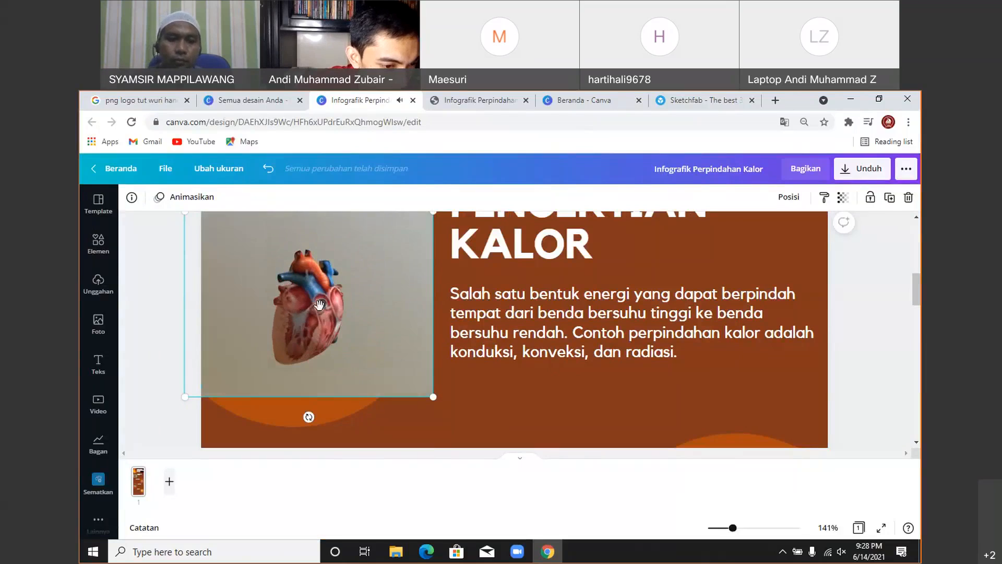
- View the Bilik Kanan, Serambi Kanan, Serambi Kiri and Bilik Kiri annotations, rotating the heart between them
left_click(319, 305)
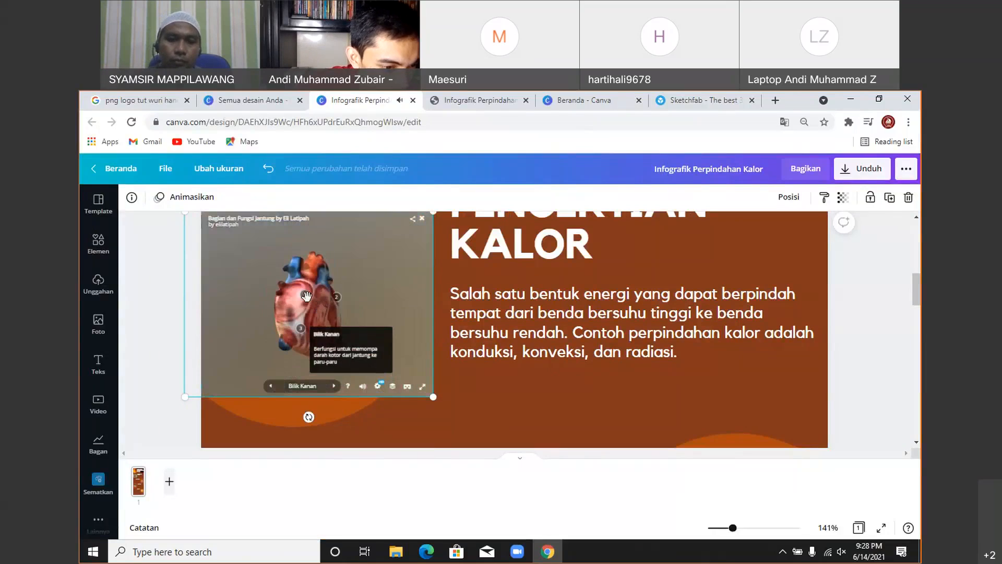
left_click(306, 296)
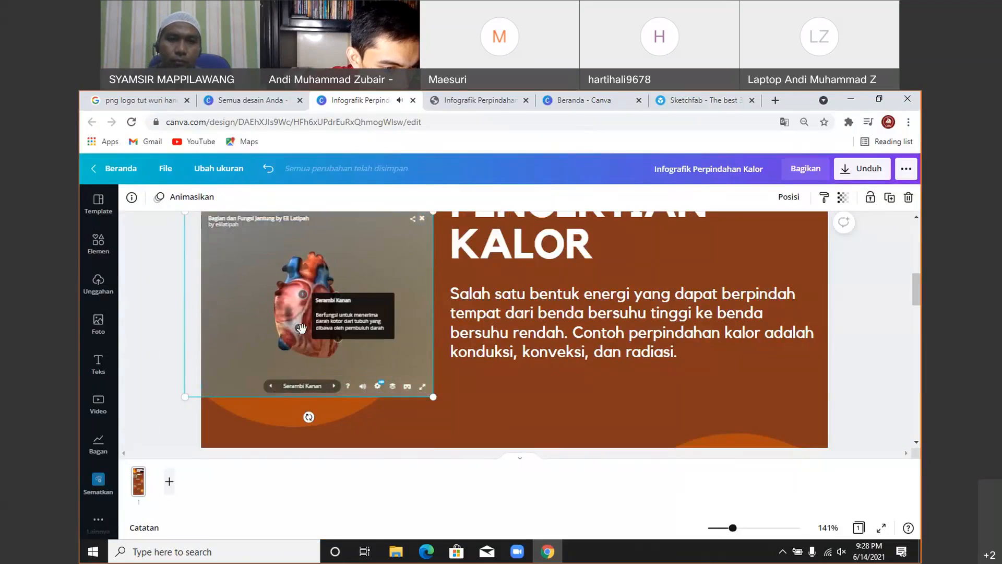
left_click(337, 299)
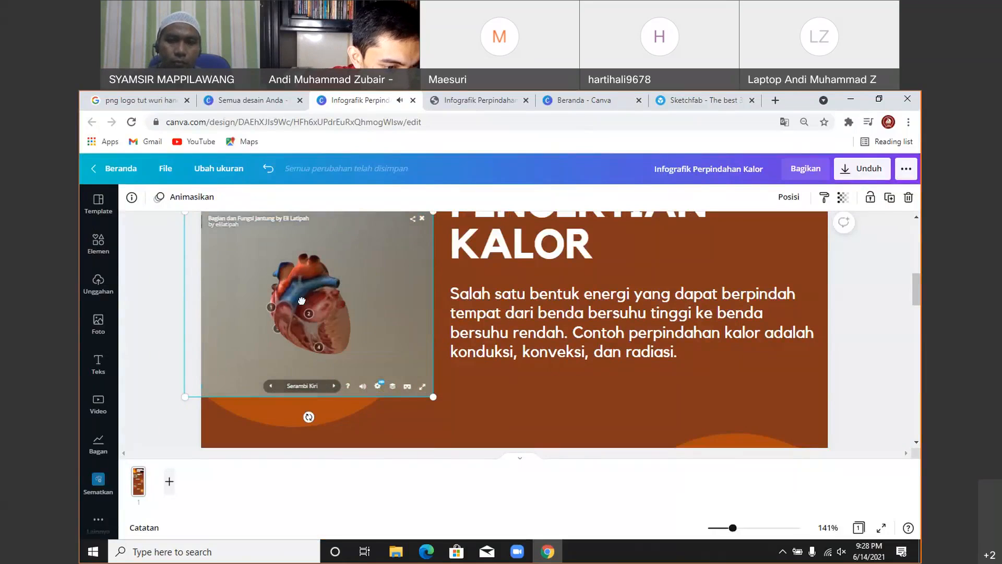
left_click_drag(337, 299, 266, 284)
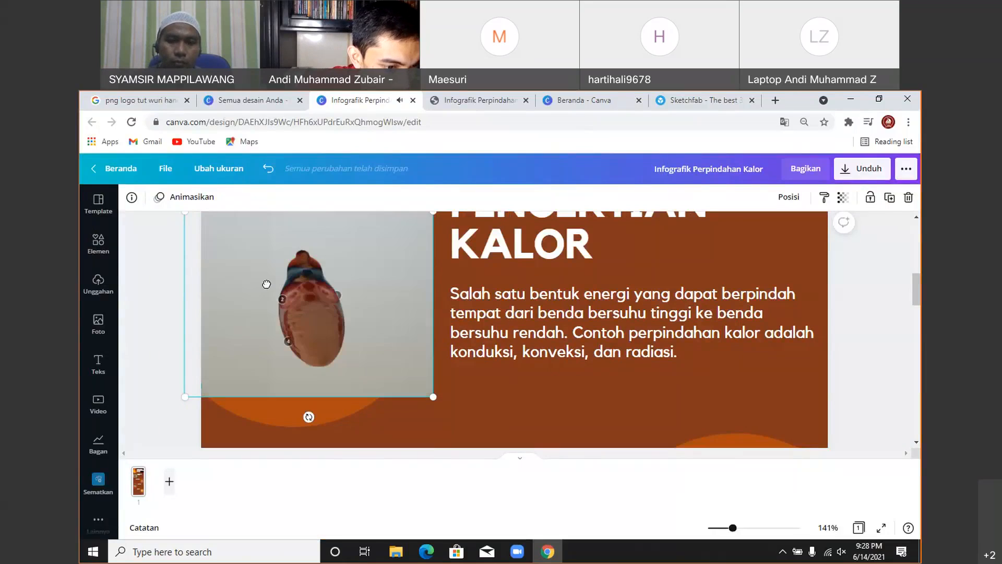
left_click(286, 342)
left_click(312, 303)
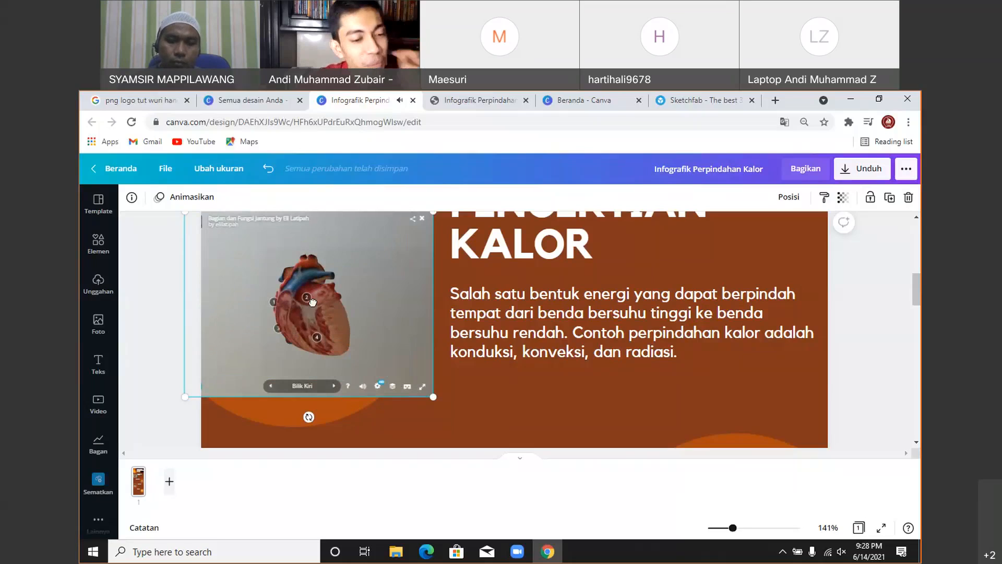
mouse_move(313, 303)
left_mouse_down()
mouse_move(326, 323)
mouse_move(305, 347)
mouse_move(247, 293)
mouse_move(353, 349)
mouse_move(266, 324)
mouse_move(327, 338)
mouse_move(340, 315)
left_mouse_up()
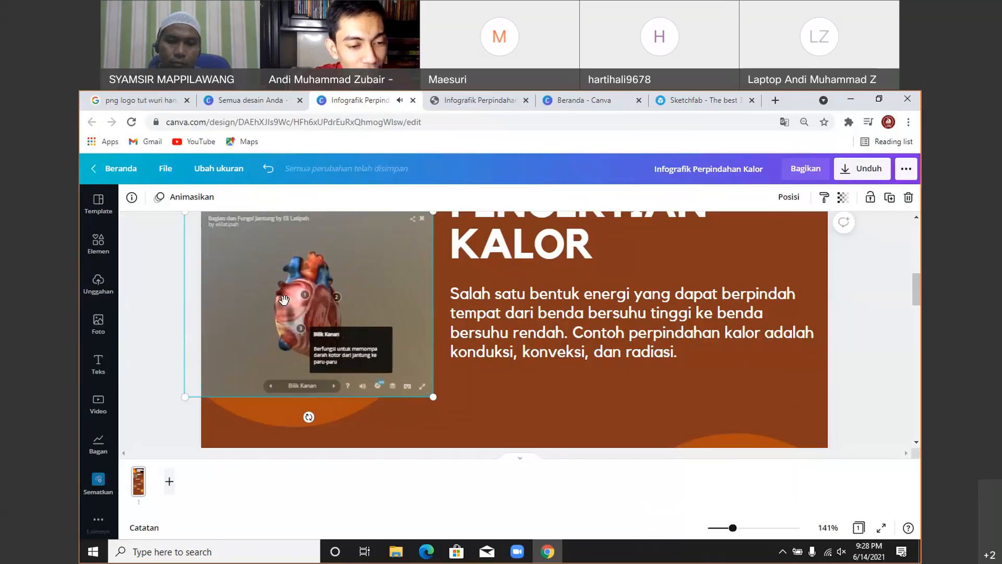
left_click(164, 259)
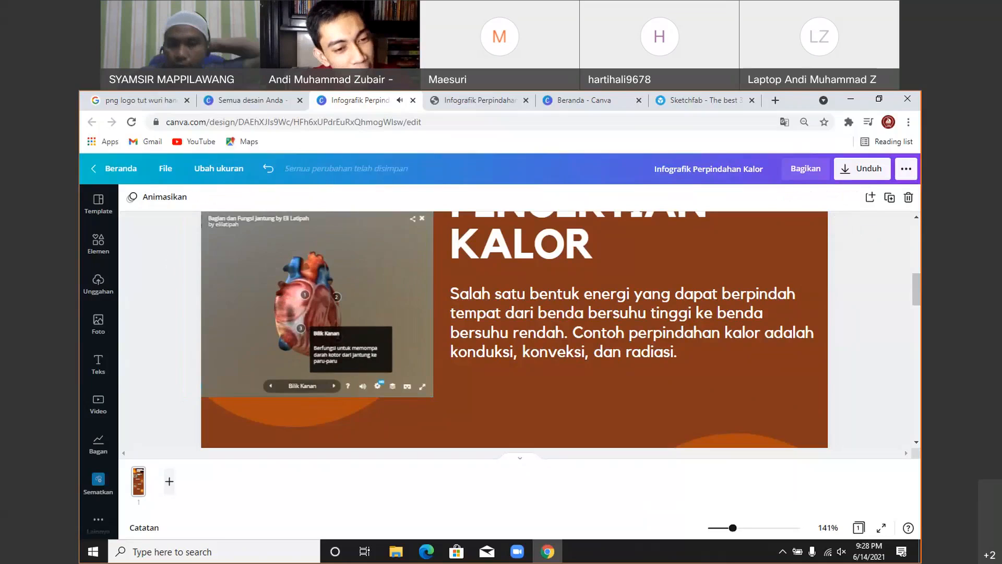
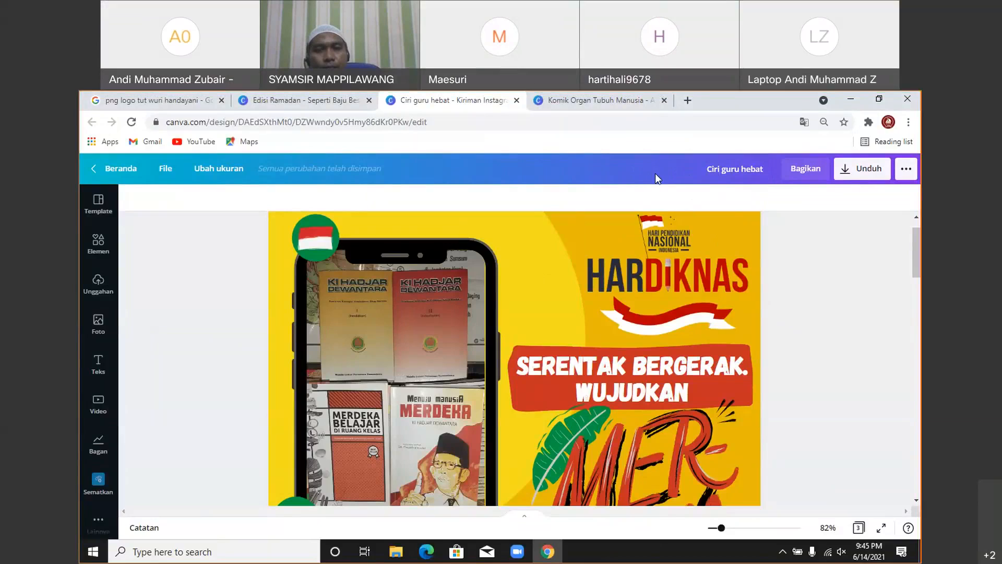
- Open the Canva Beranda home page in a new tab and switch to it
right_click(129, 173)
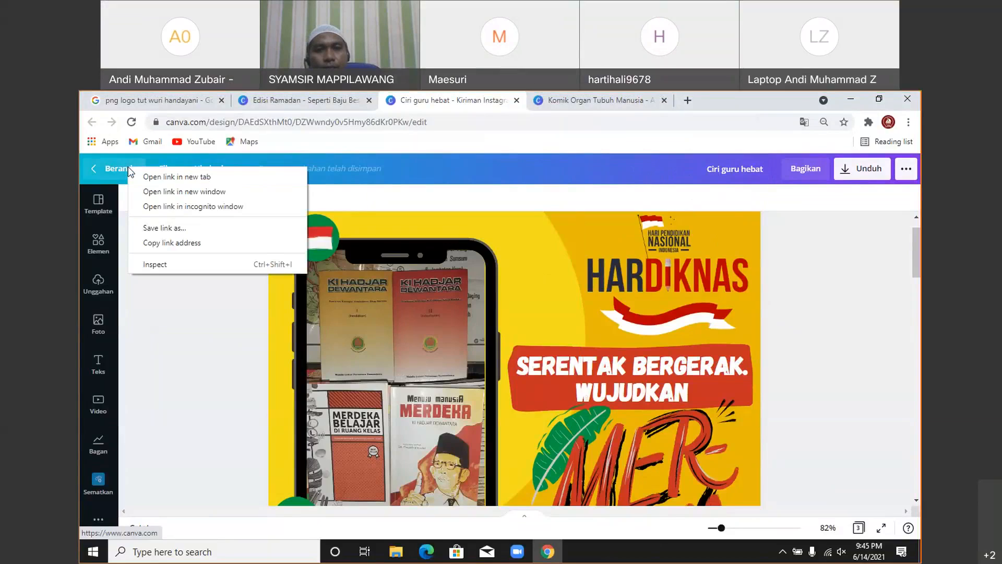
left_click(142, 177)
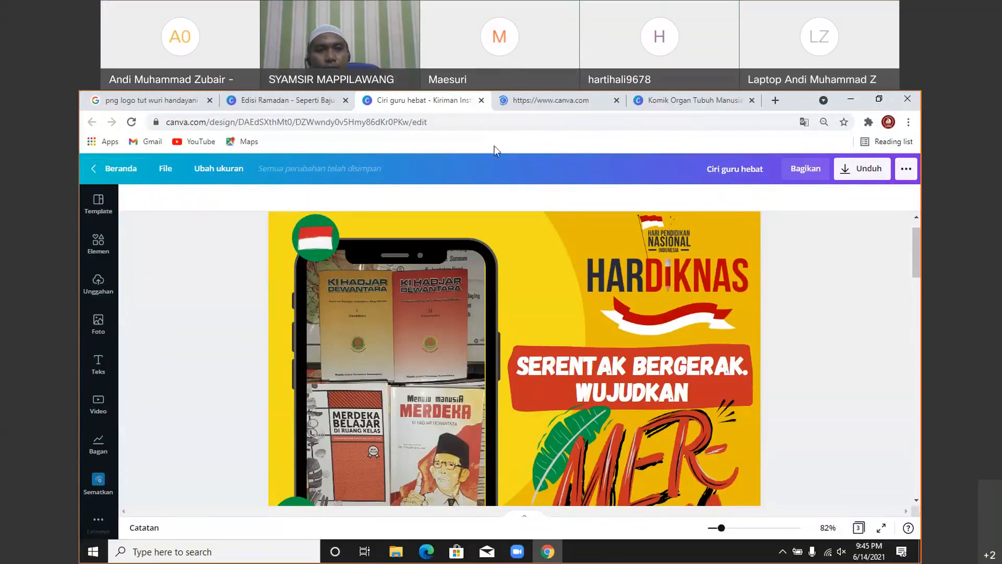
left_click(601, 100)
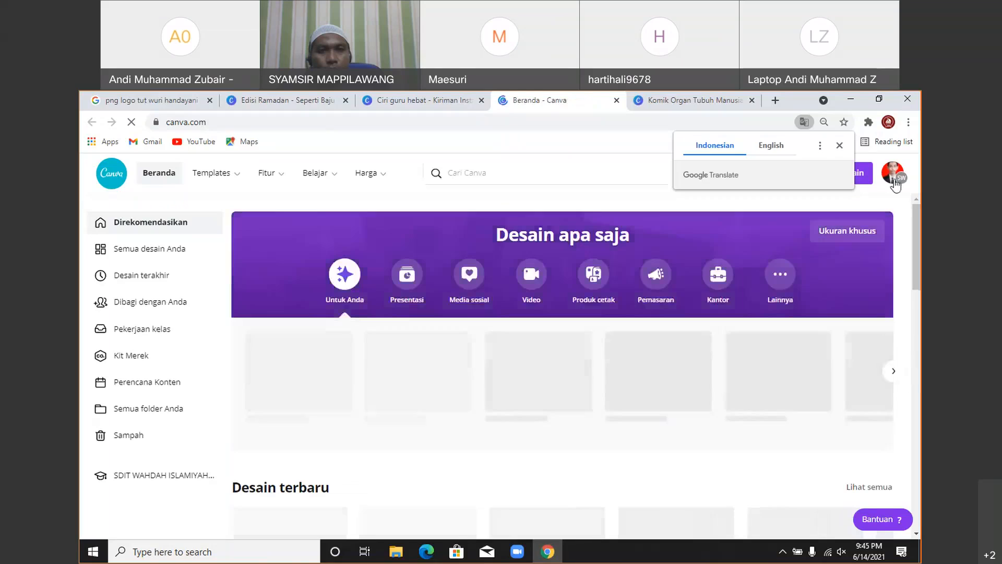
- Switch the account to the Pribadi team and back to the SDIT team, dismissing translation prompts
left_click(893, 173)
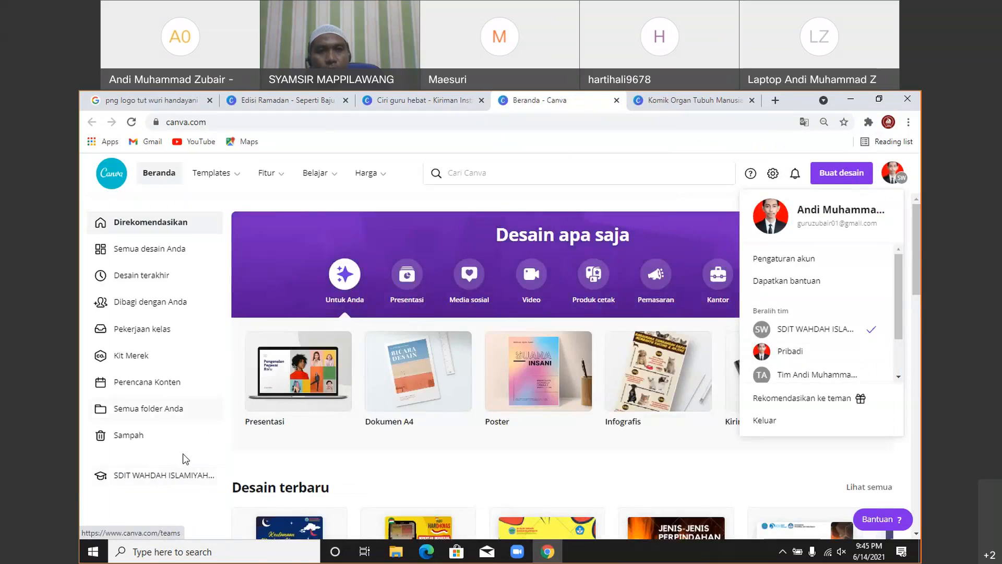
left_click(790, 351)
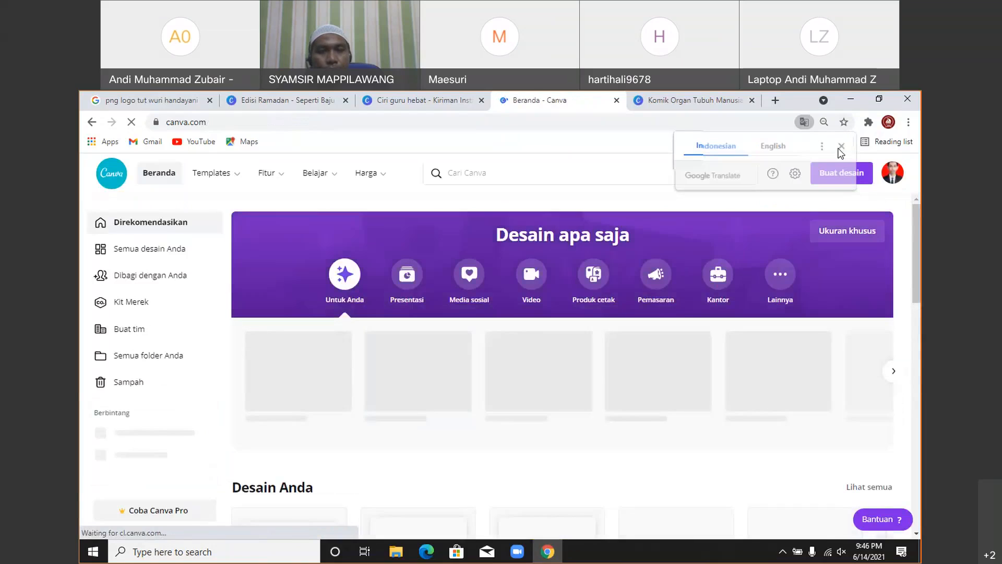
left_click(838, 148)
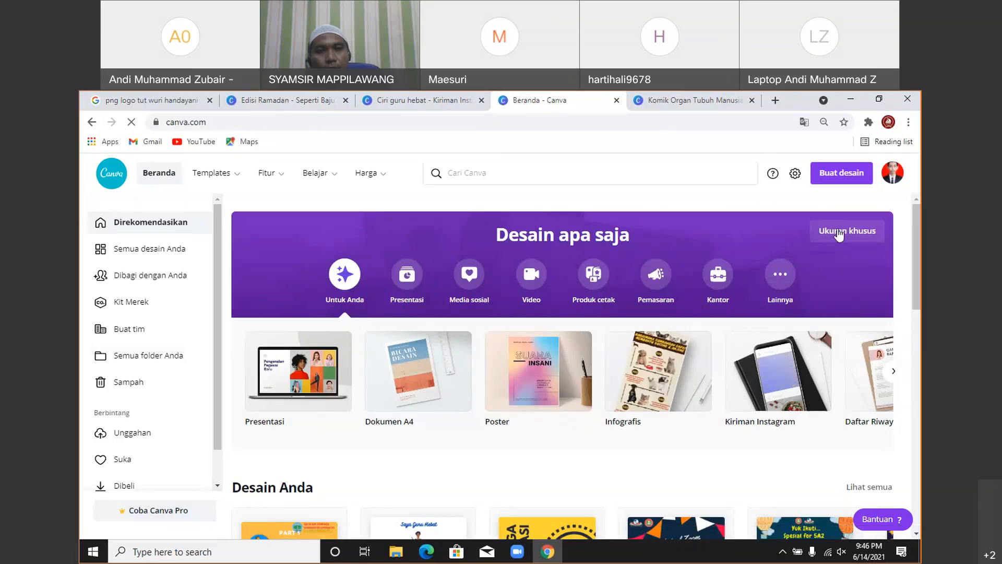
left_click(890, 177)
left_click(818, 353)
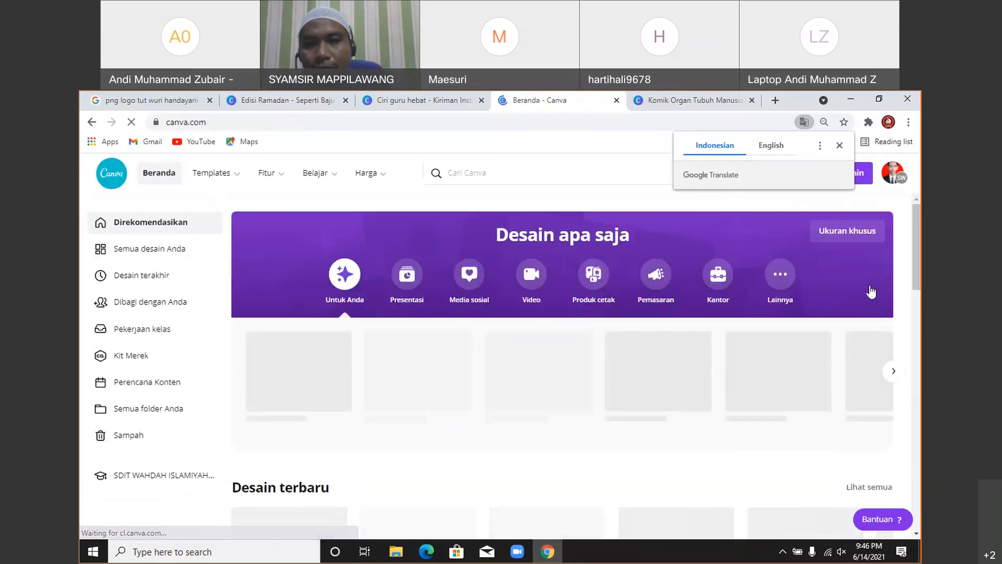
left_click(838, 148)
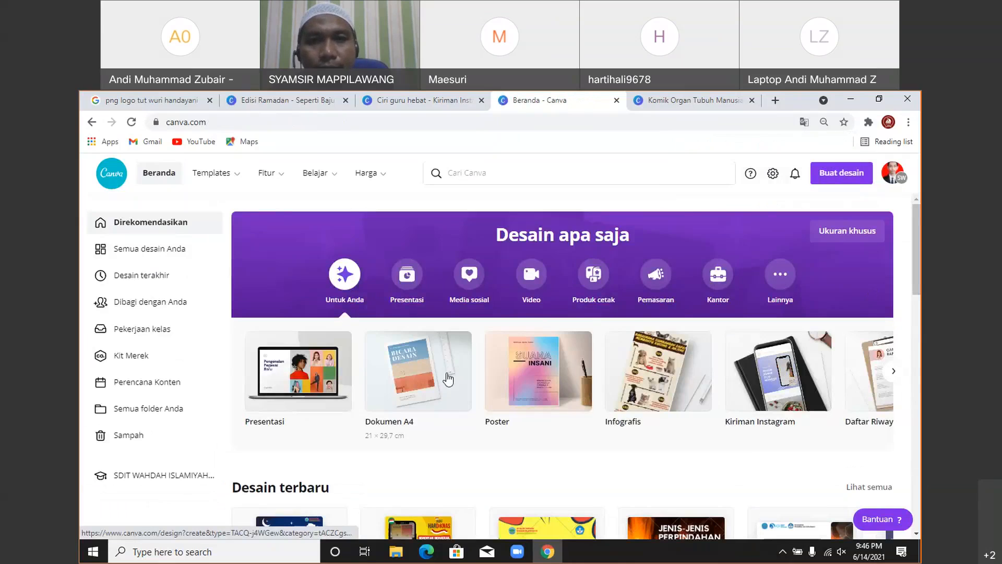
scroll(448, 379, "down", 2)
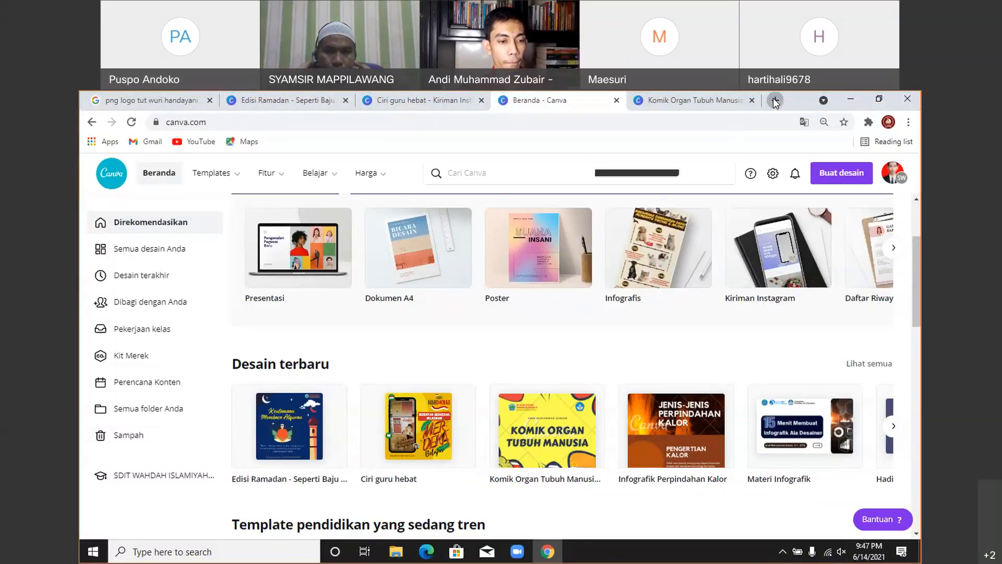
- In a new tab, search Google for 'png logo tut wuri handayani' via the autocomplete suggestion
left_click(773, 101)
left_click(361, 371)
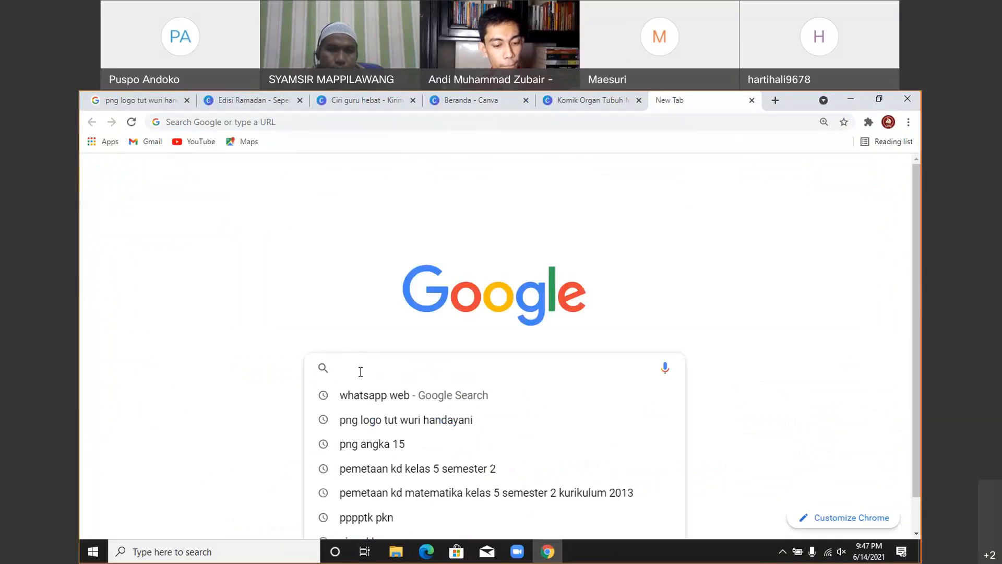
type("PNG")
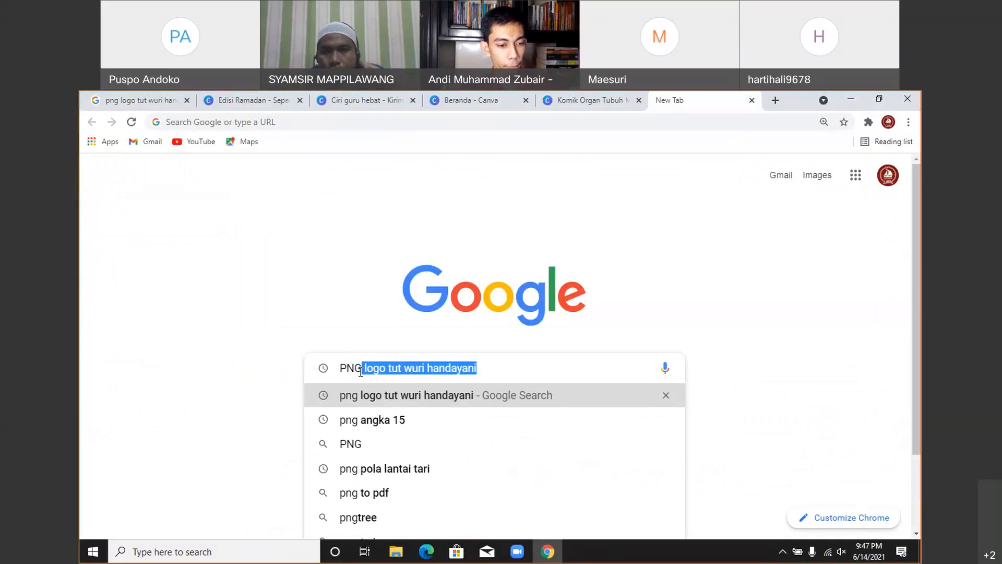
key("Right")
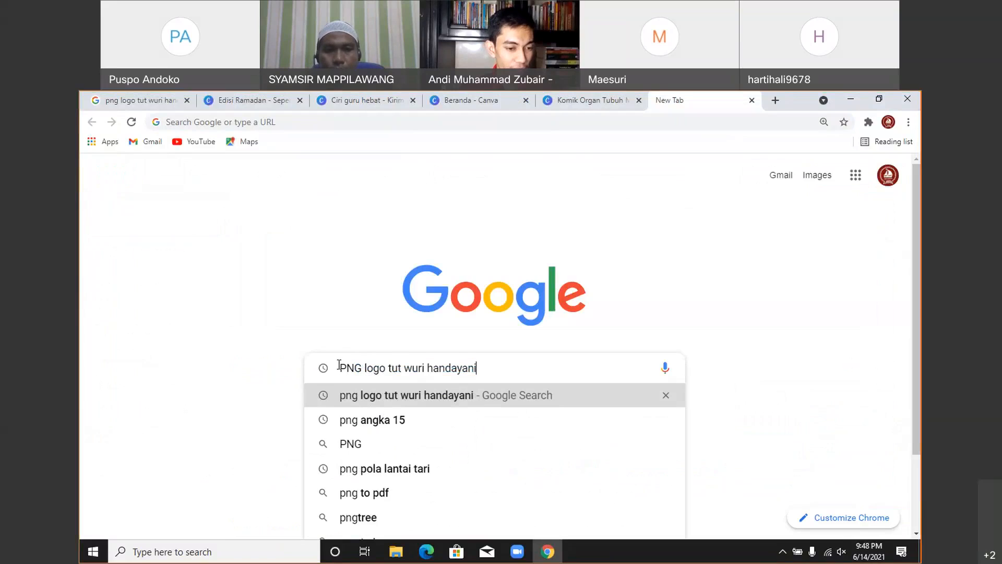
left_click_drag(339, 368, 362, 367)
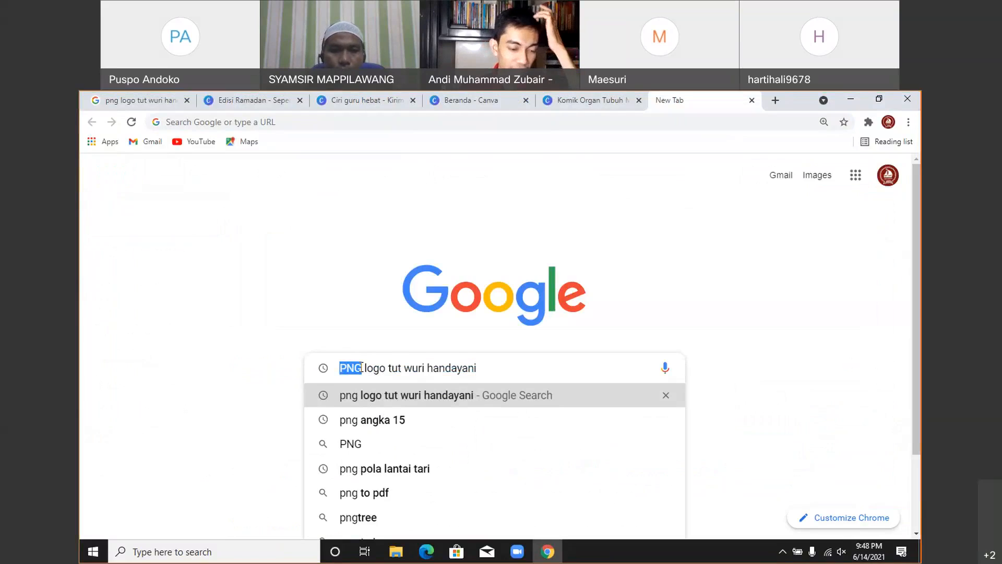
key("Right")
key("Right")
key("Right")
key("Right")
key("Right")
key("Right")
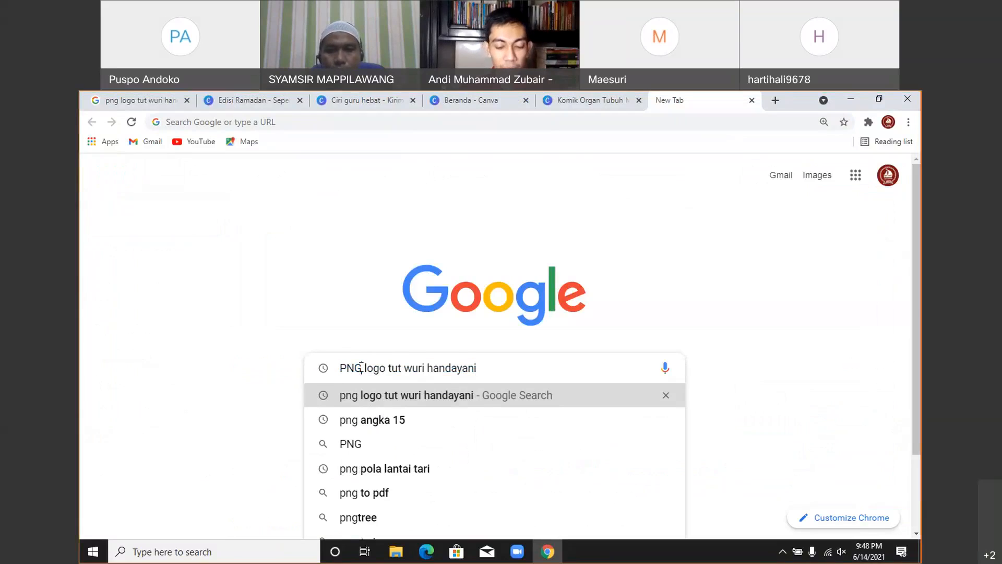
key("End")
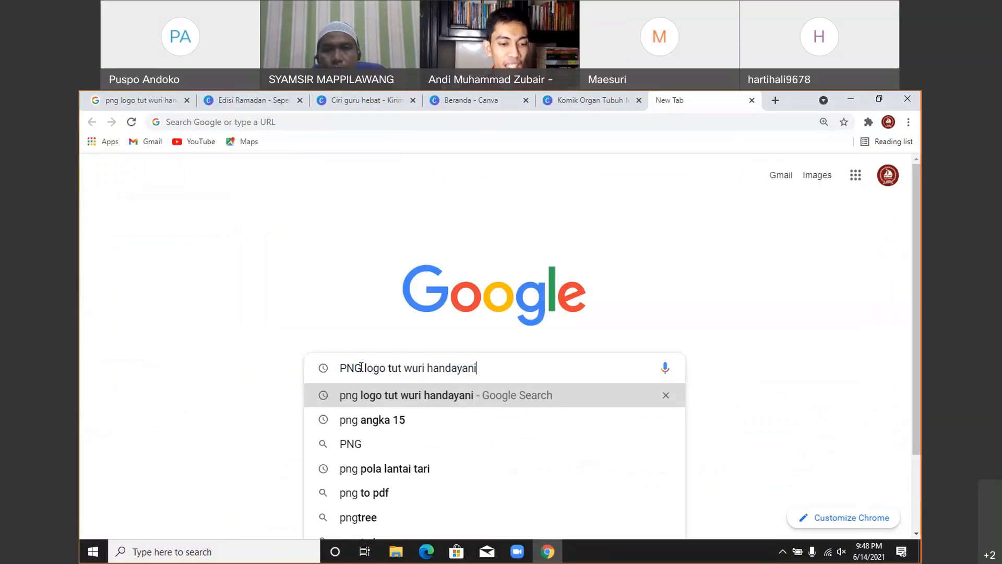
key("Return")
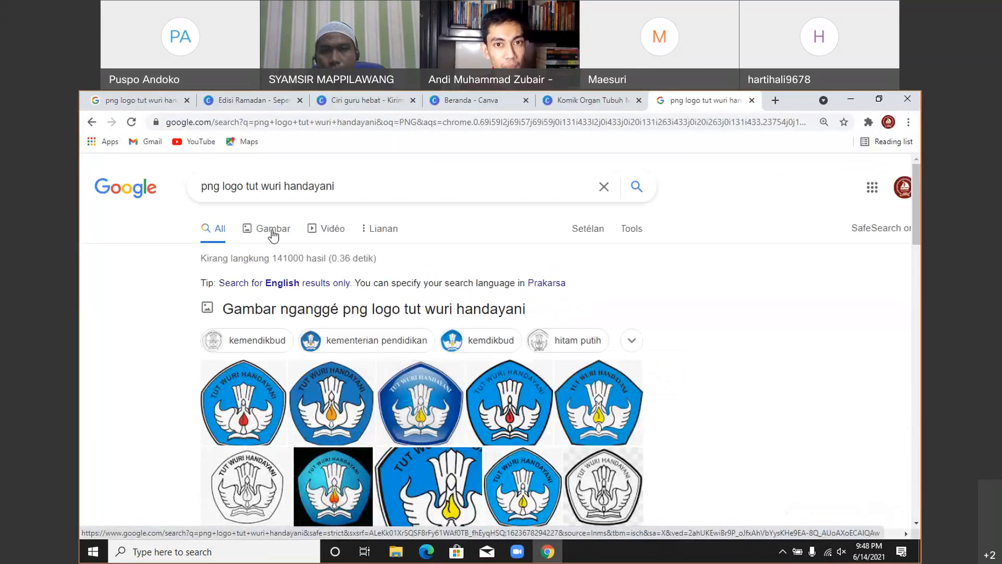
- Copy the first Tut Wuri Handayani logo from Google Images and return to the Edisi Ramadan design
left_click(272, 236)
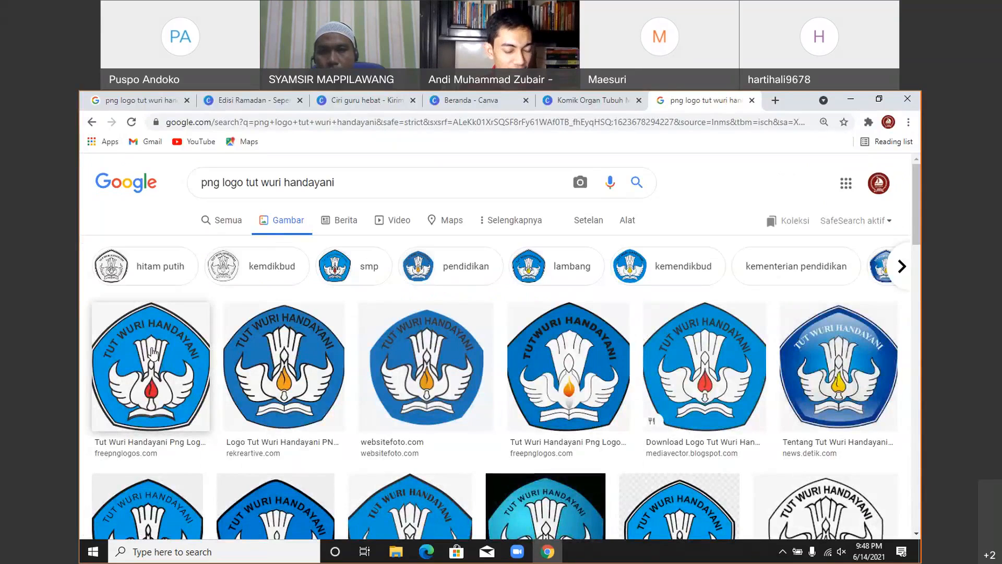
left_click(152, 353)
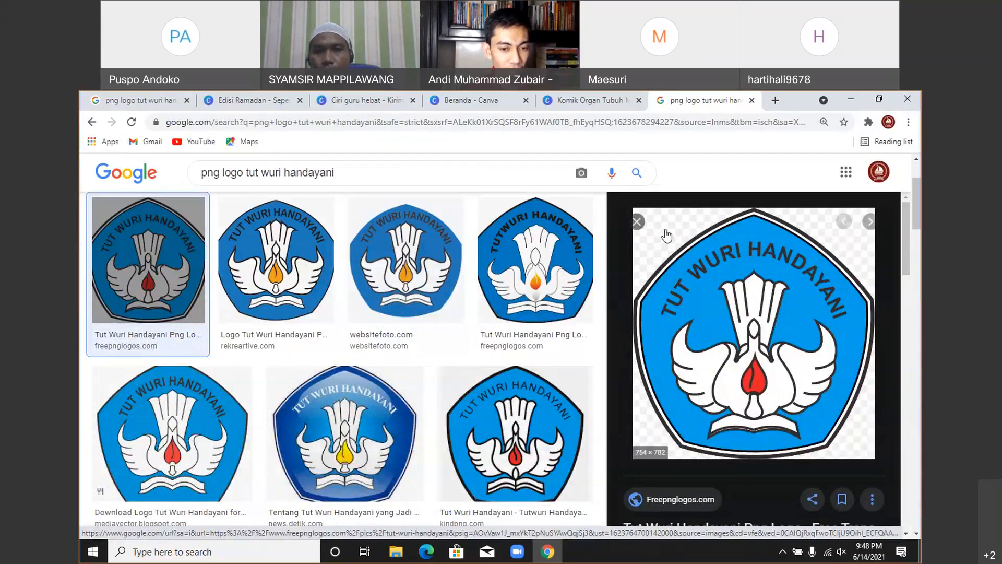
right_click(763, 281)
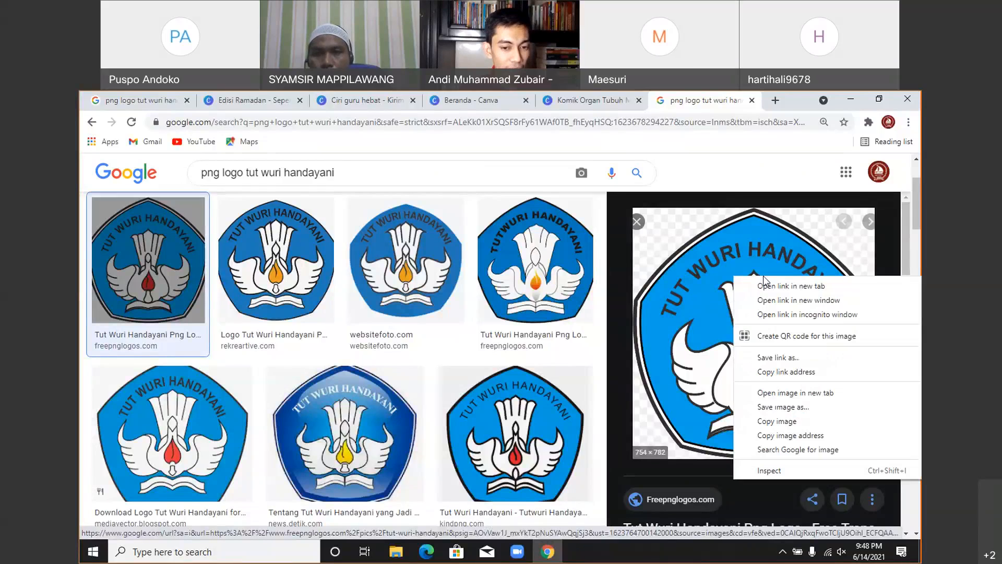
left_click(782, 422)
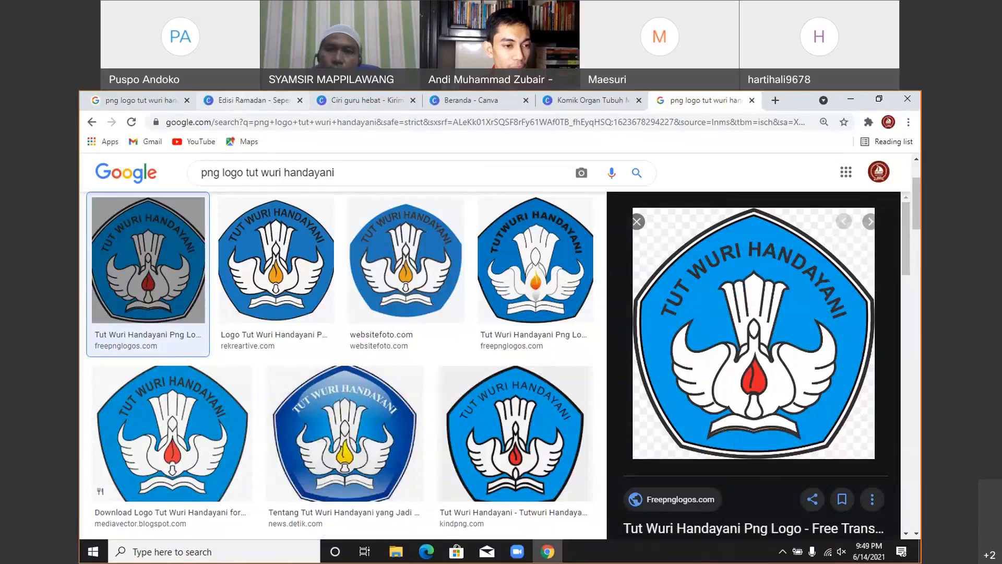
left_click(246, 100)
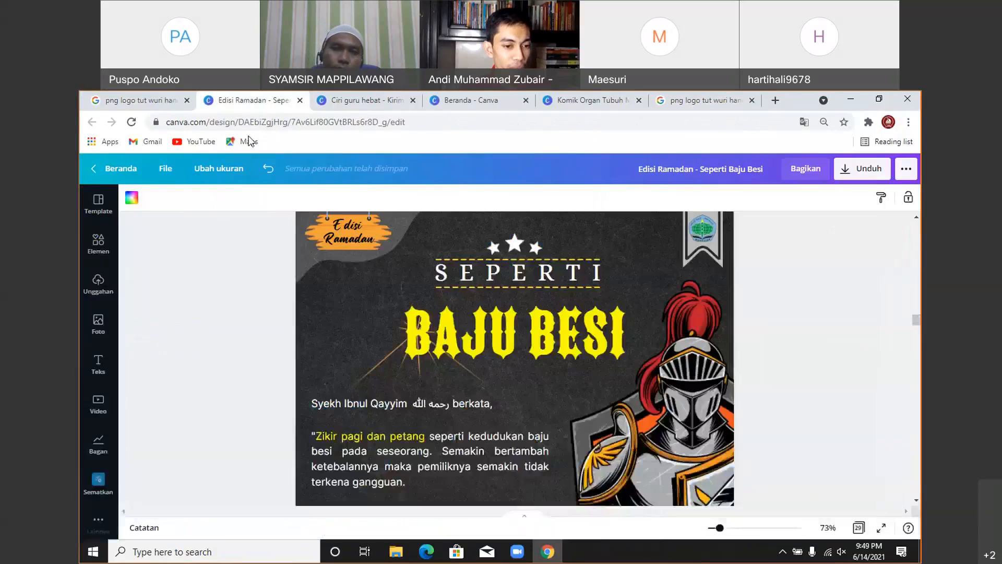
- Paste the logo, shrink it to a small badge beside the BAJU BESI title, then delete it
left_click(315, 327)
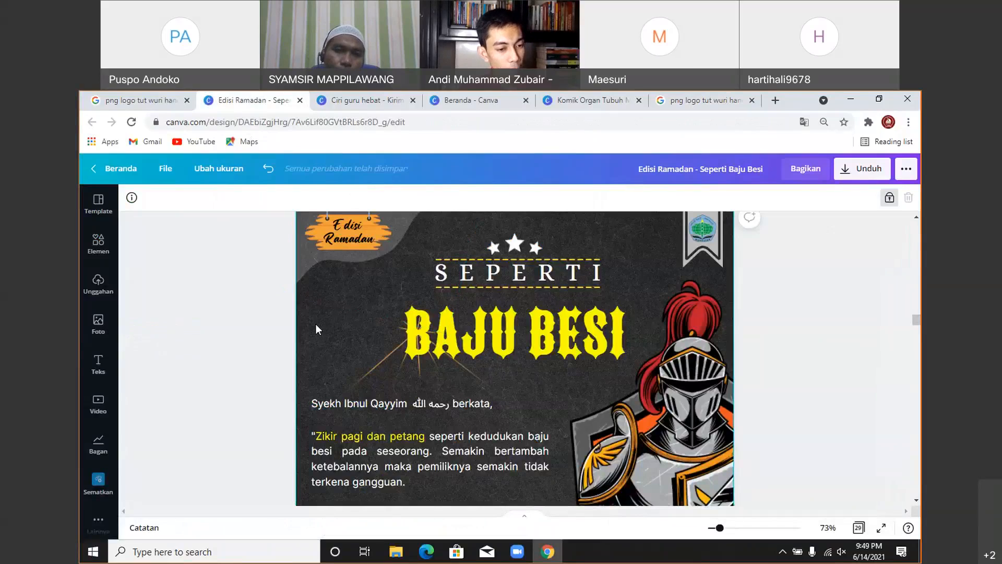
key("ctrl+v")
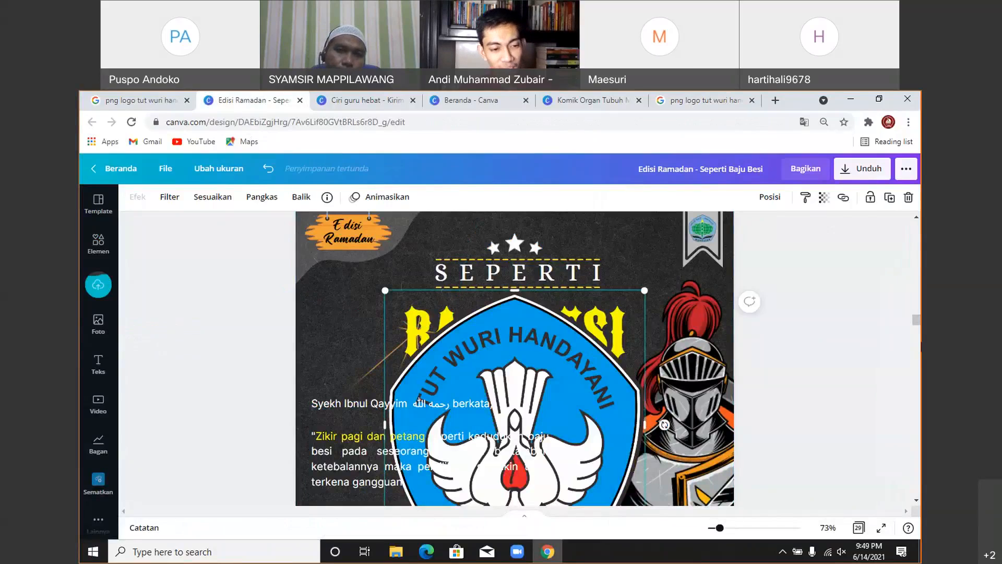
scroll(539, 350, "down", 3)
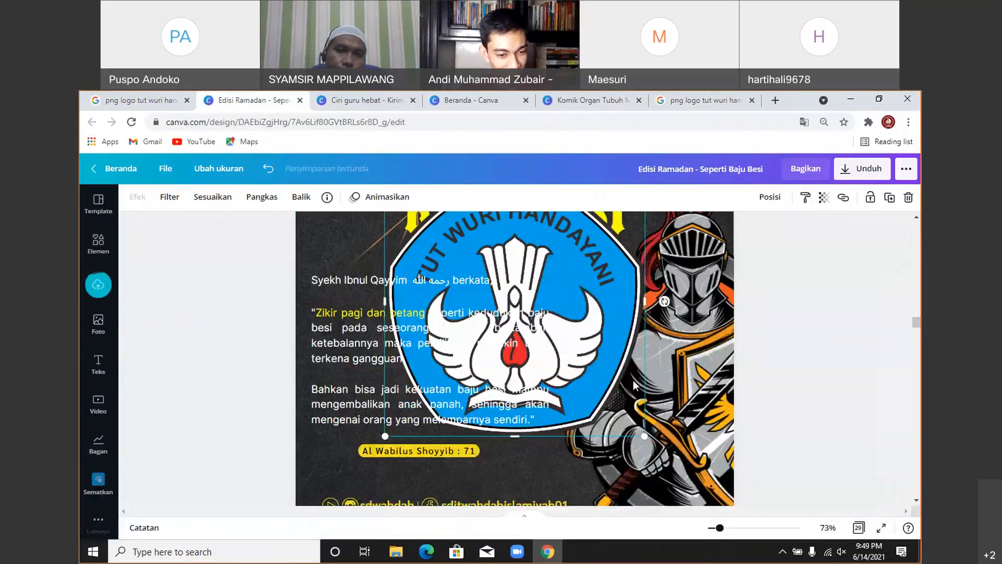
left_click_drag(650, 436, 499, 286)
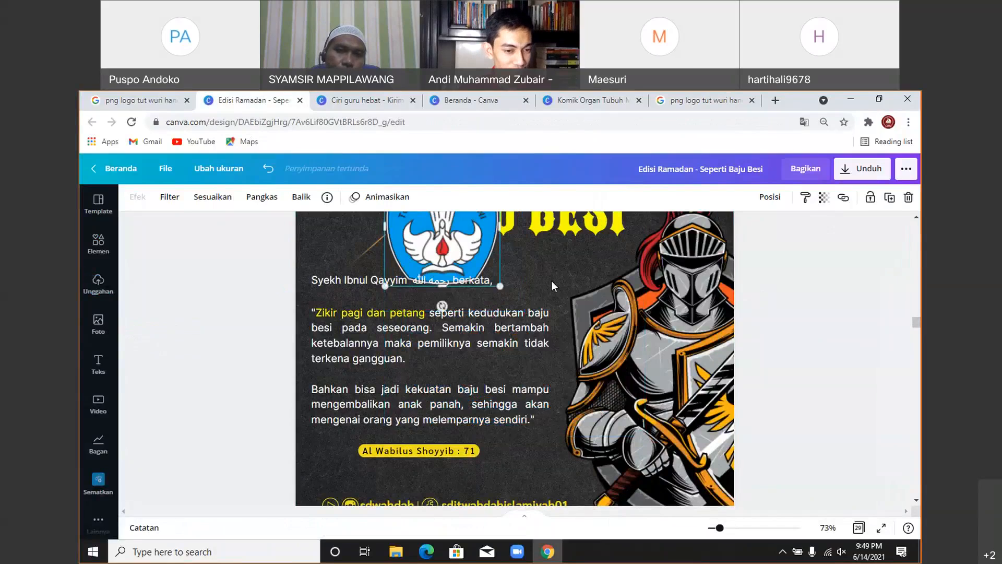
scroll(551, 286, "up", 3)
left_click_drag(462, 343, 378, 317)
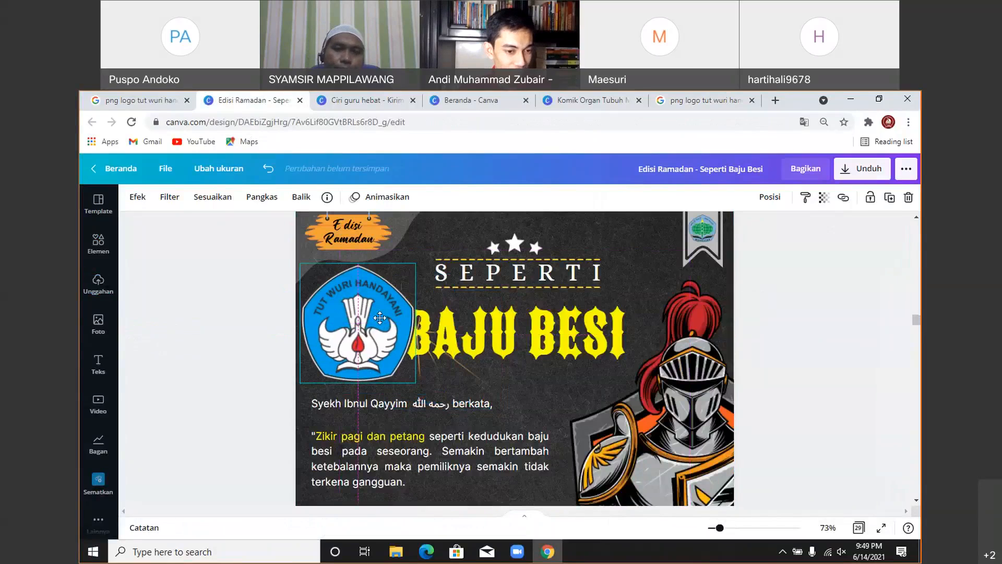
left_click_drag(415, 383, 368, 334)
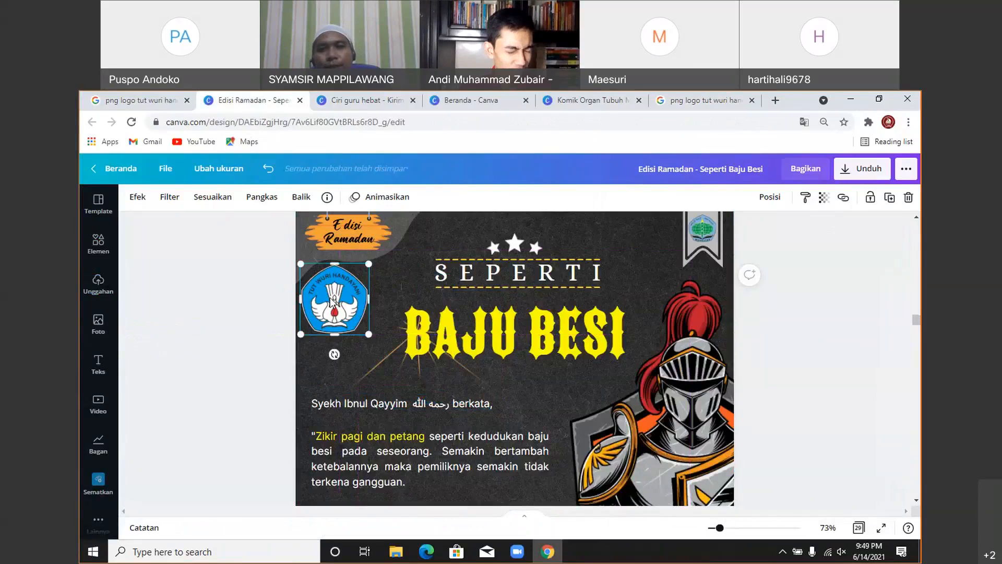
left_click_drag(329, 299, 336, 307)
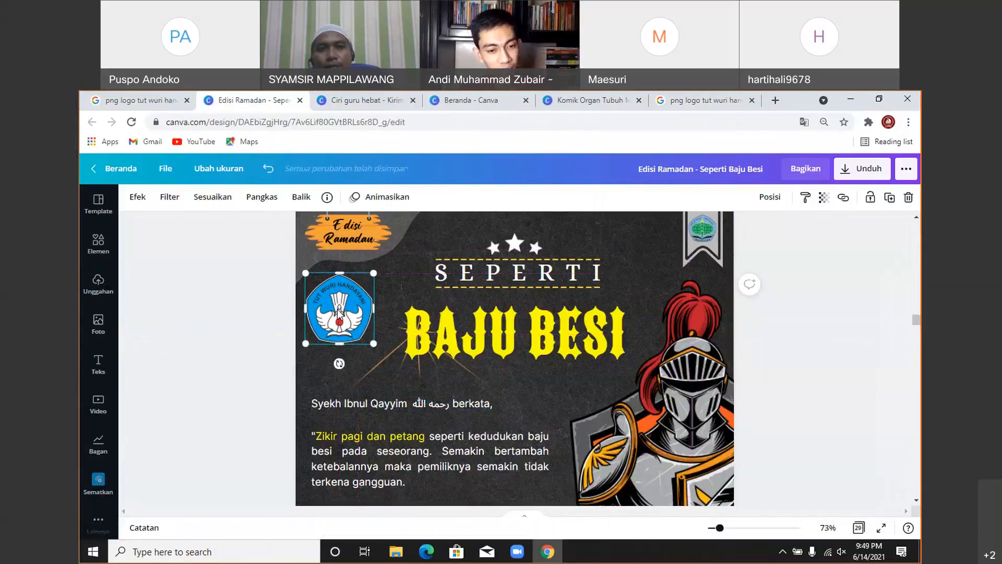
key("Delete")
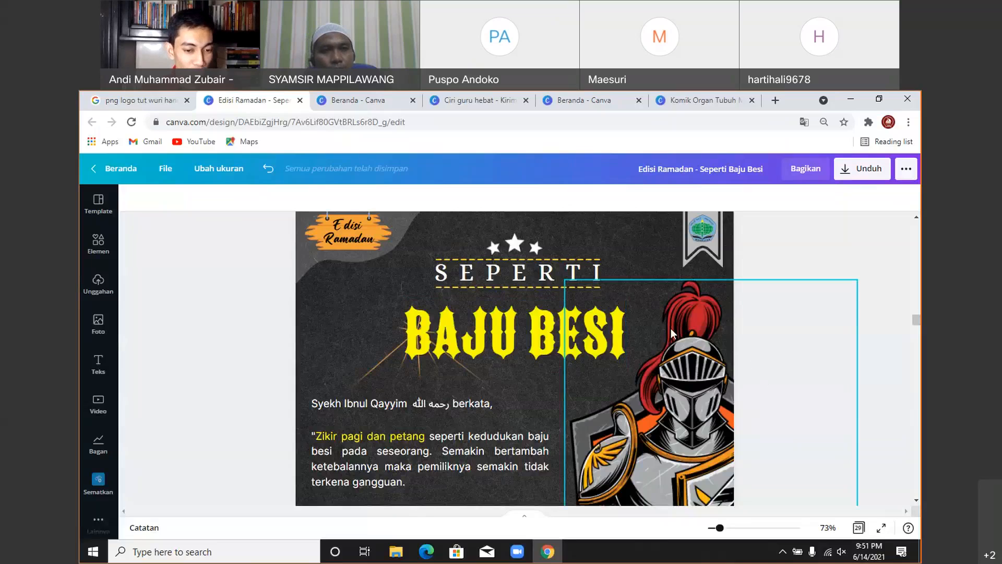
- Check the poster's knight image, then switch to the Komik Organ Tubuh Manusia tab
scroll(445, 398, "down", 3)
scroll(445, 398, "down", 2)
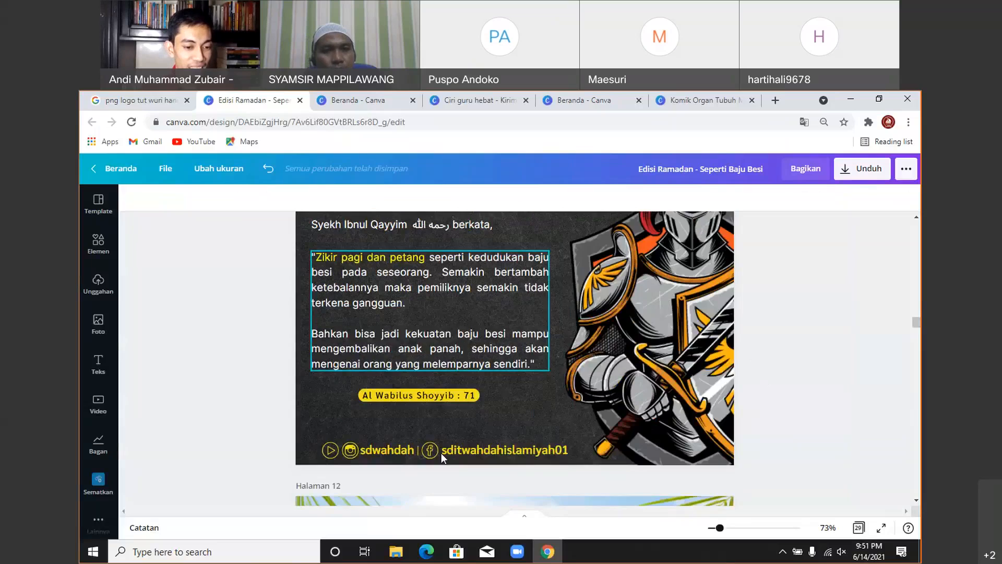
left_click(652, 390)
scroll(493, 397, "up", 2)
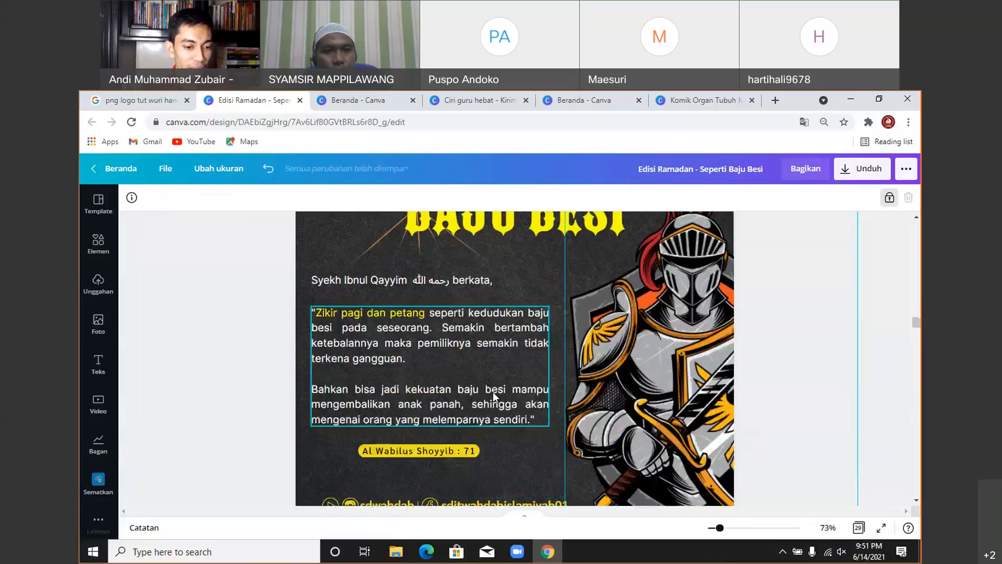
scroll(493, 397, "up", 4)
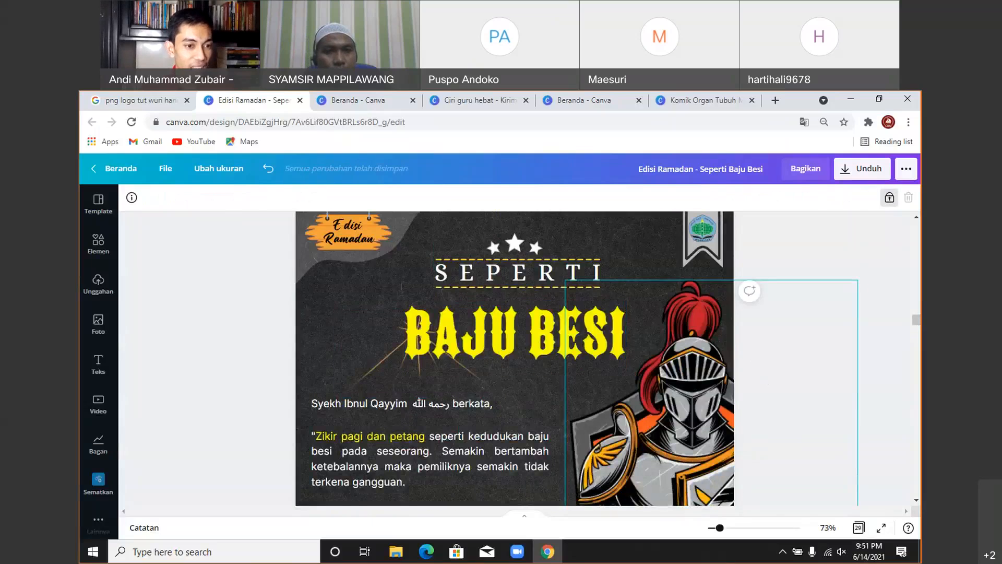
left_click(741, 99)
scroll(646, 326, "up", 10)
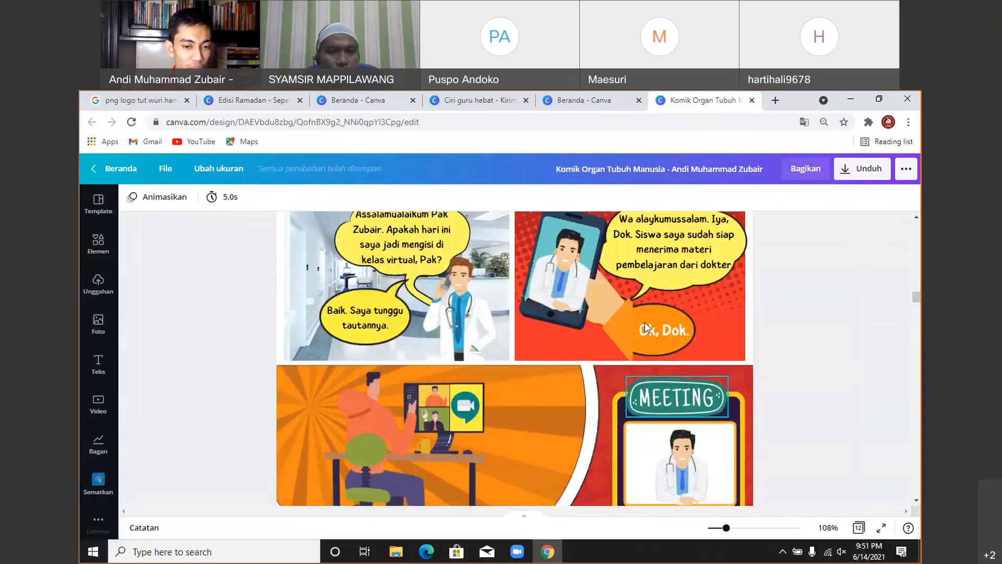
scroll(644, 321, "up", 15)
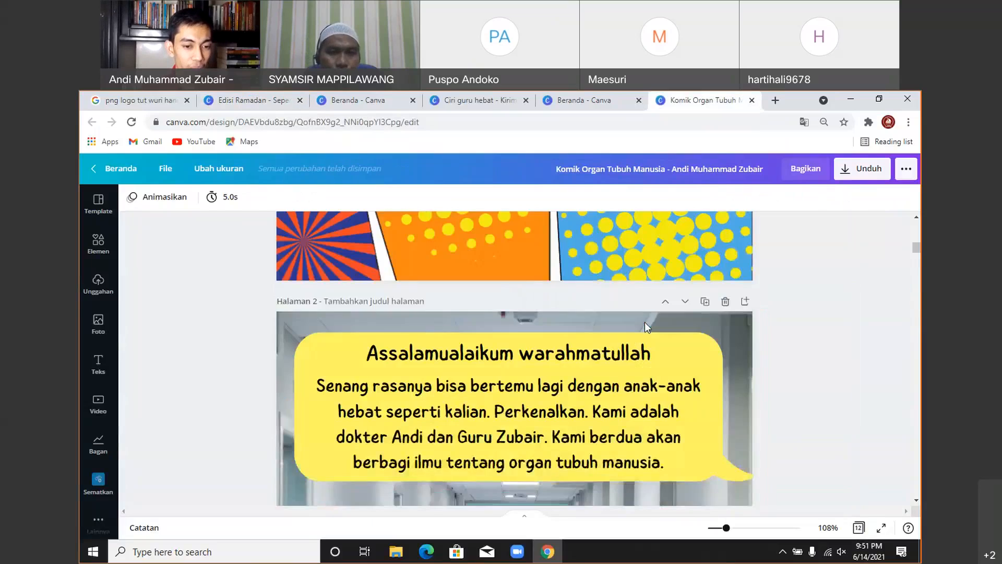
scroll(646, 319, "down", 5)
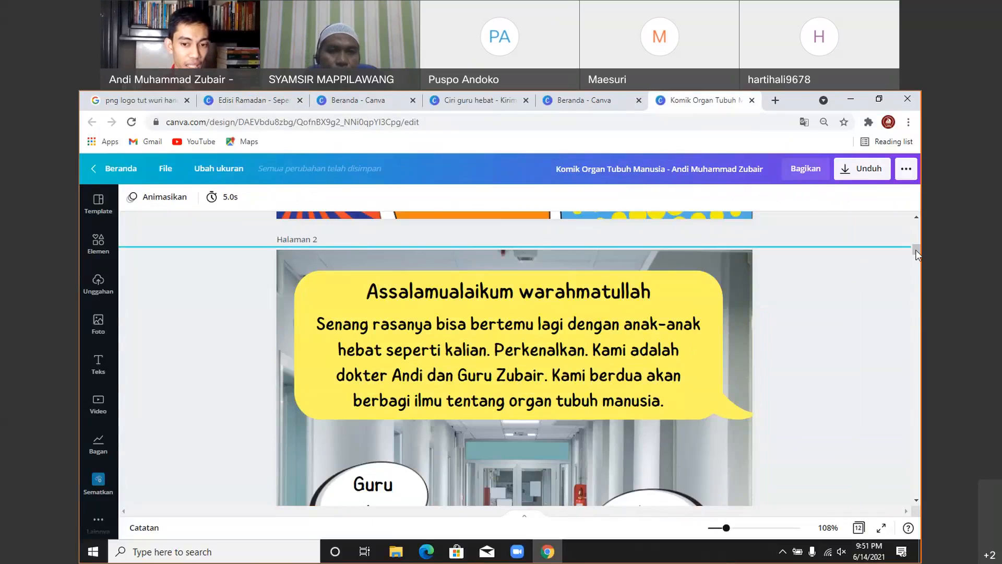
scroll(584, 365, "down", 10)
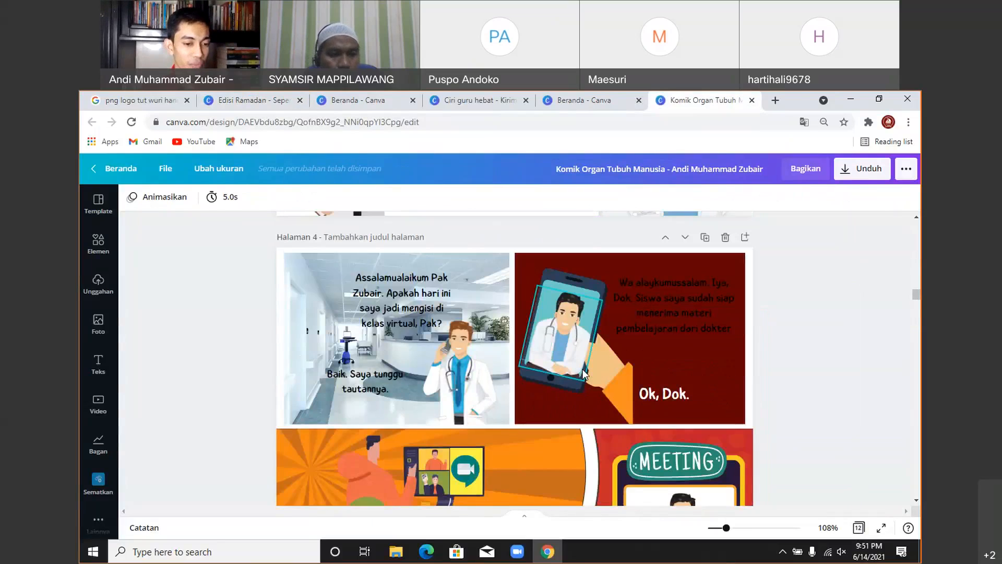
scroll(583, 372, "down", 4)
scroll(583, 369, "down", 8)
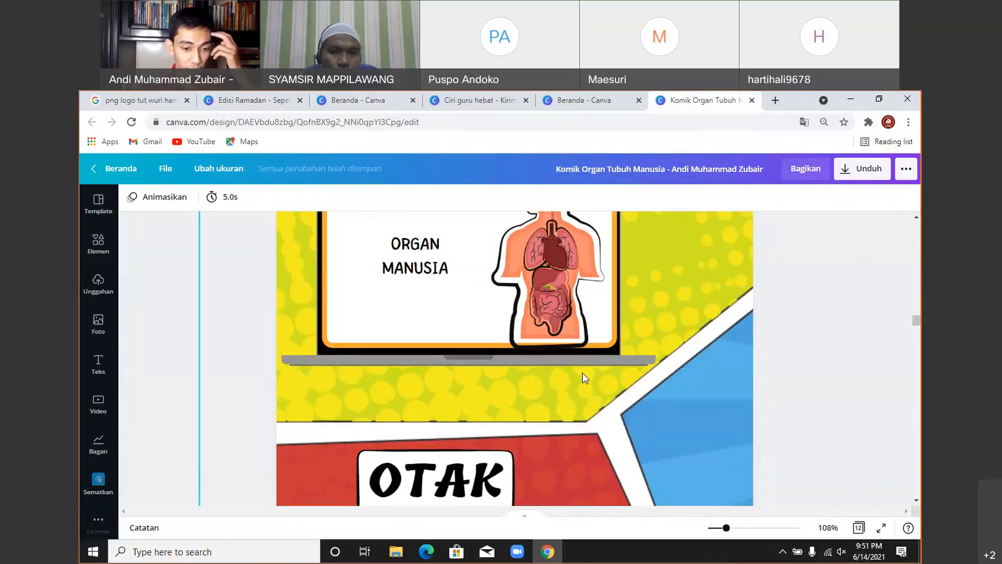
scroll(584, 374, "down", 3)
scroll(583, 373, "down", 3)
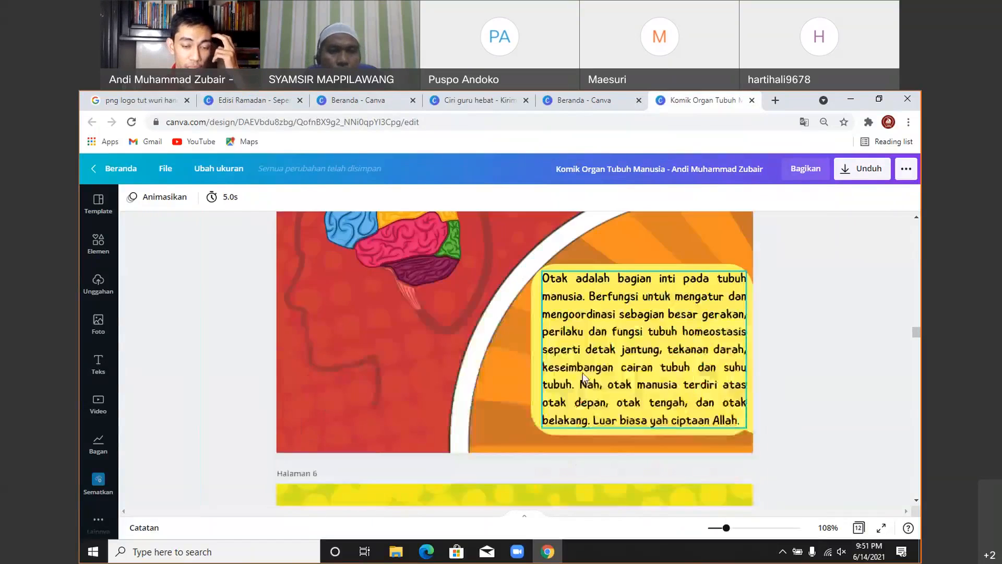
scroll(583, 377, "down", 2)
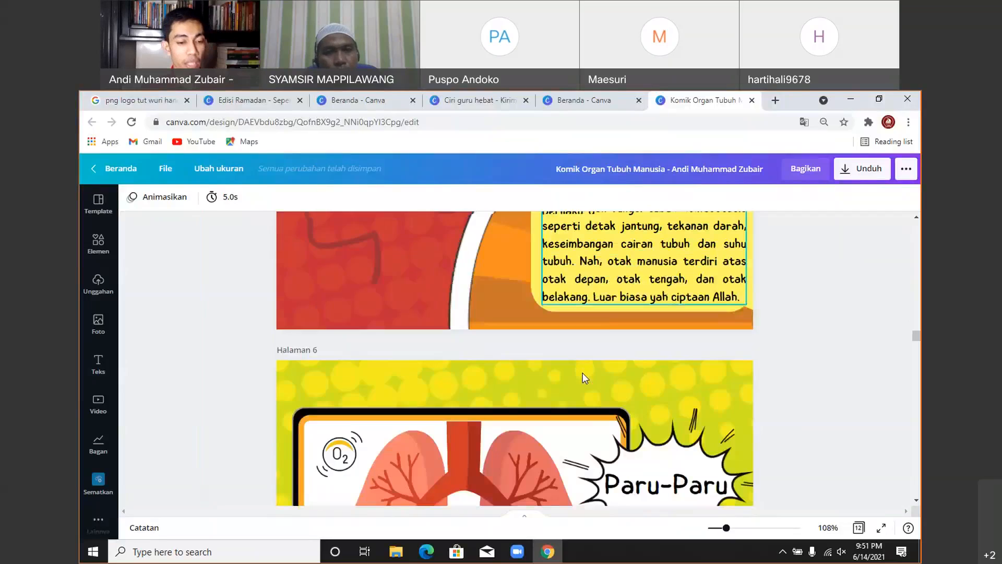
scroll(582, 373, "down", 10)
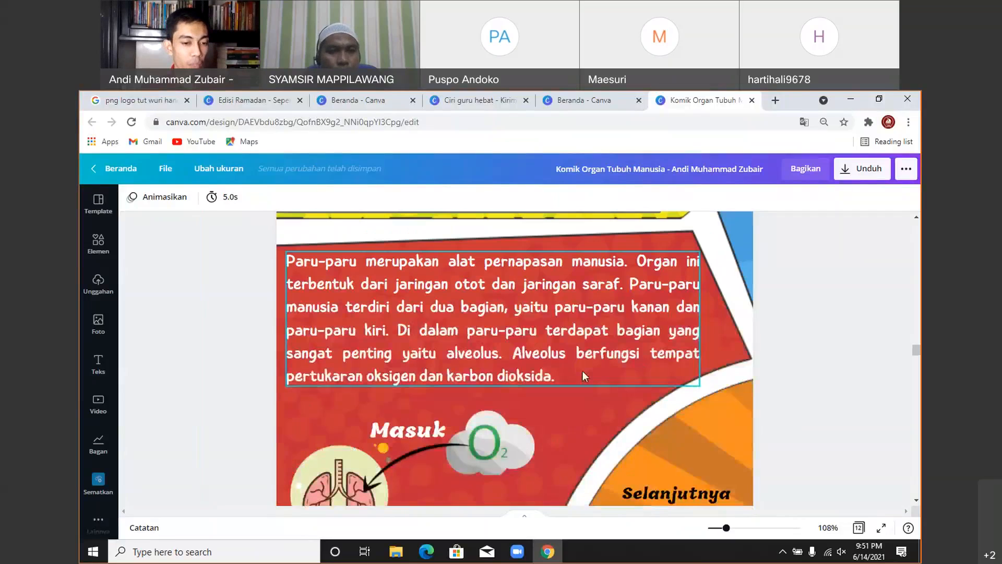
scroll(577, 284, "up", 3)
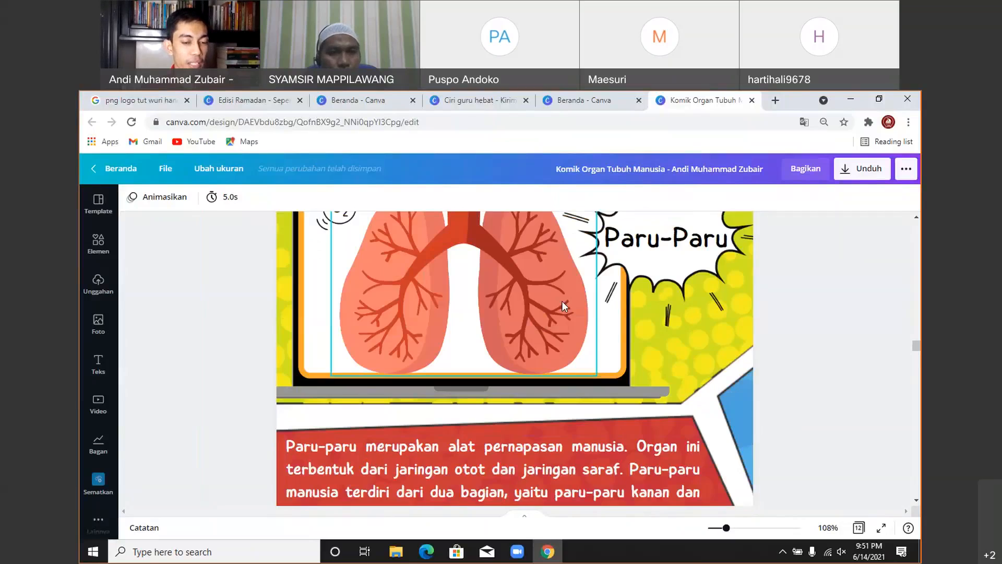
scroll(555, 319, "down", 6)
scroll(549, 333, "down", 4)
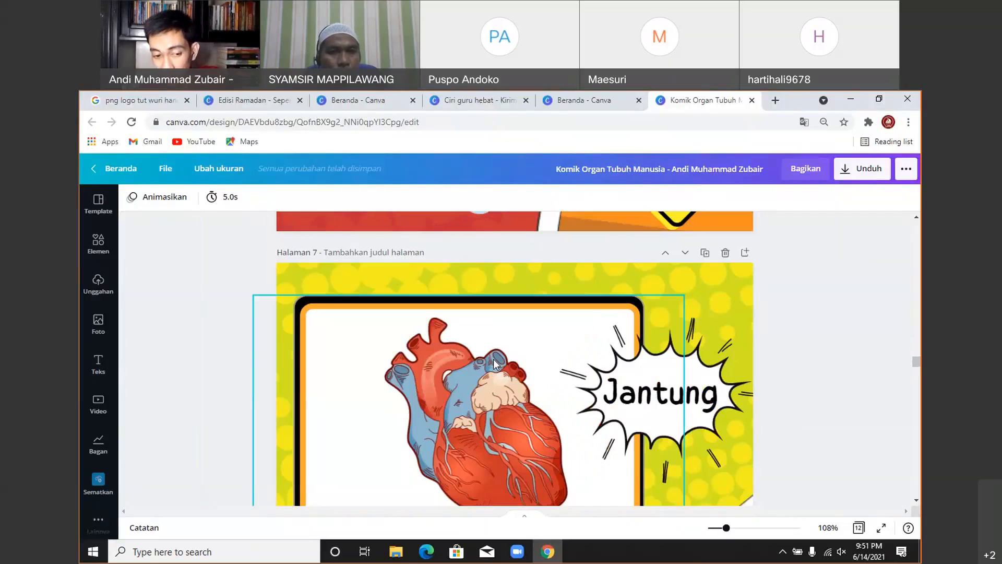
scroll(504, 374, "down", 3)
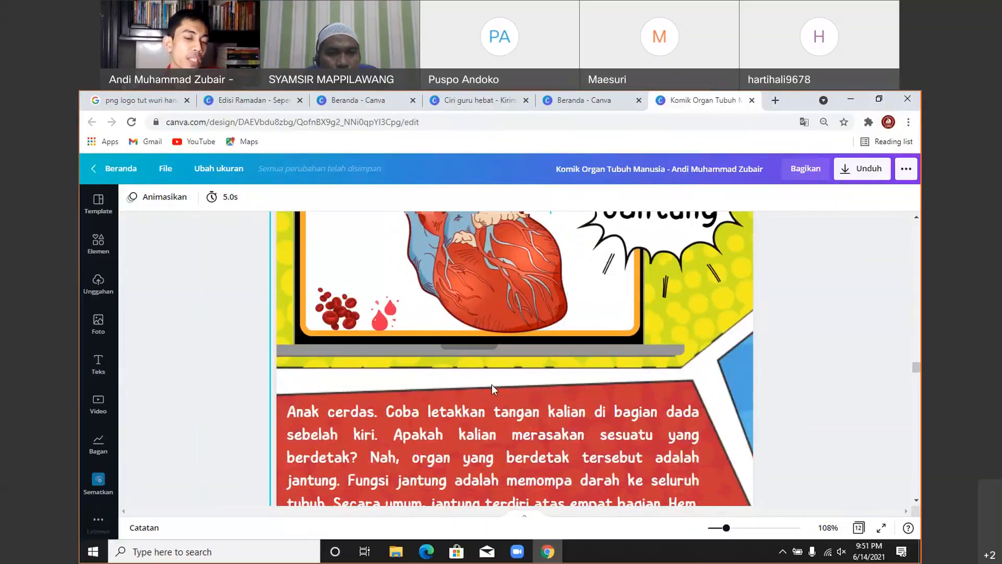
scroll(492, 384, "down", 3)
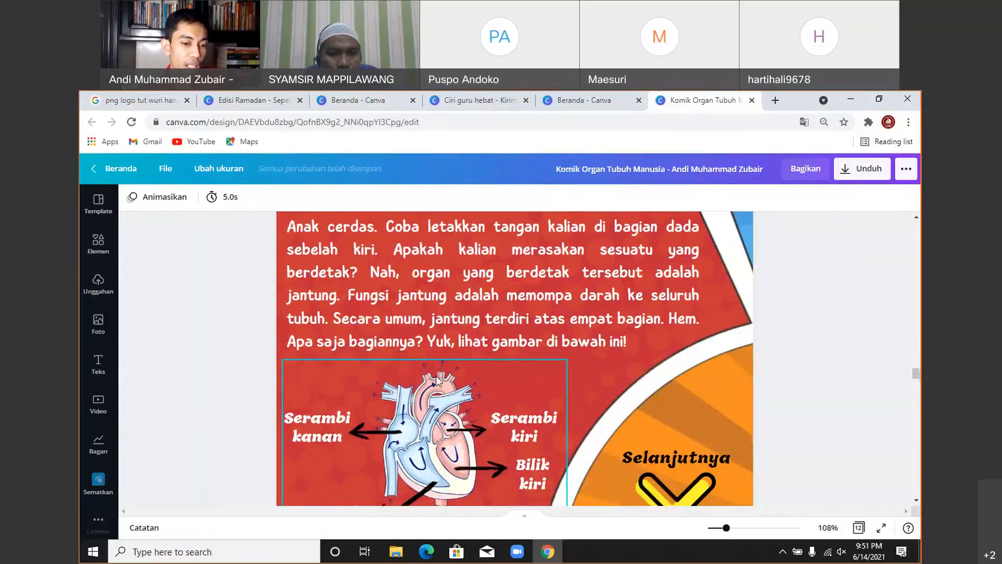
scroll(436, 380, "down", 9)
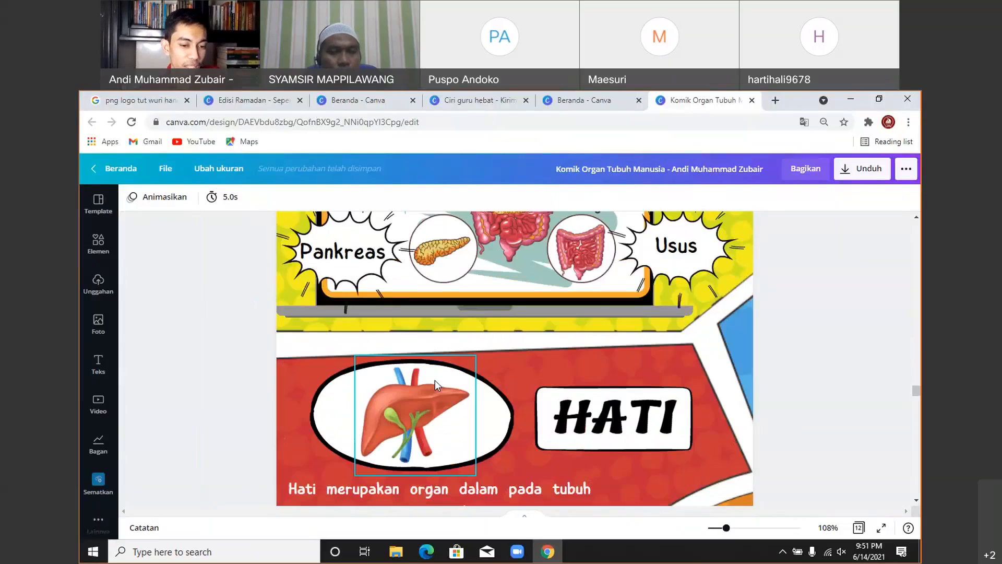
scroll(434, 380, "down", 5)
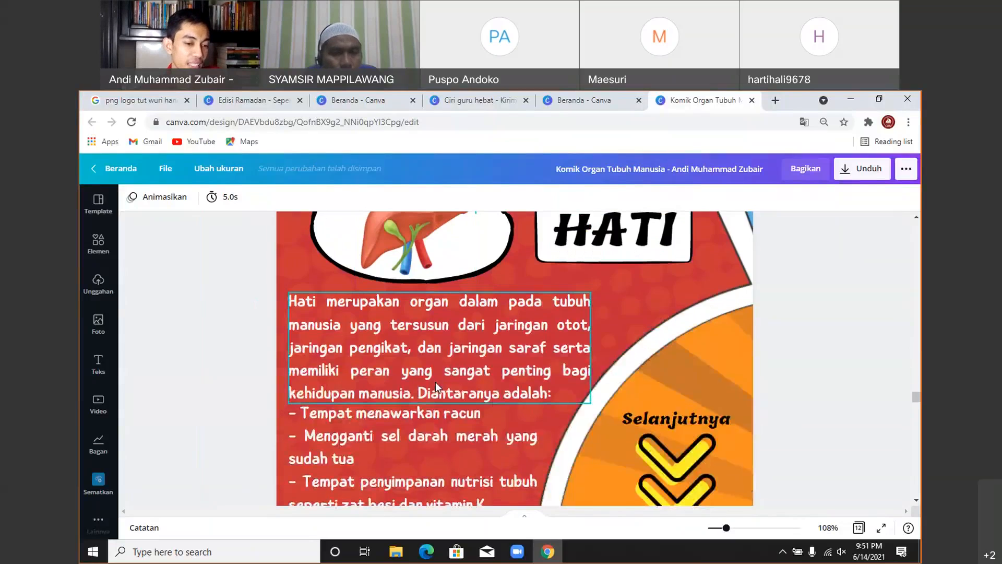
scroll(436, 381, "down", 7)
scroll(436, 386, "down", 4)
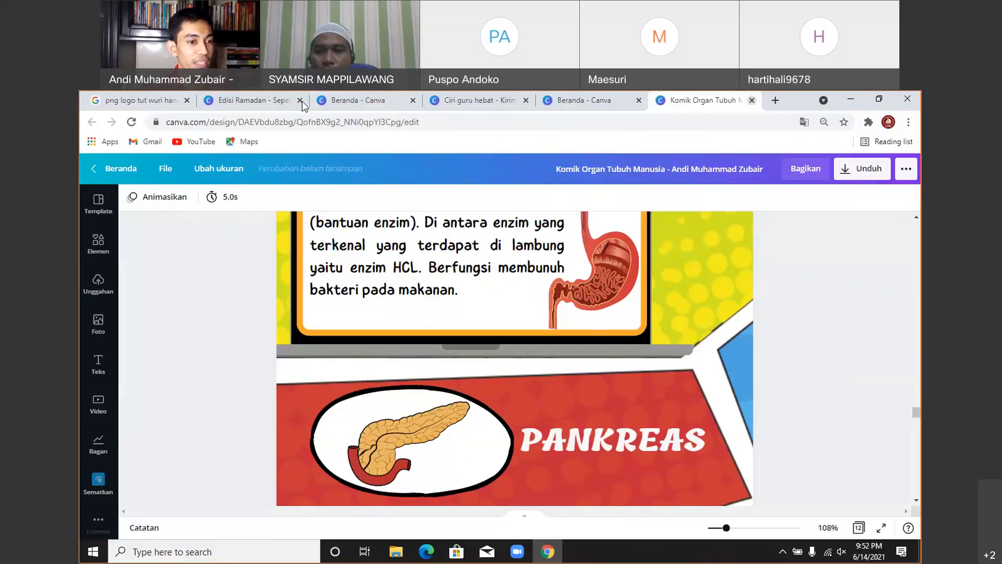
- Open a blank tab and close the Edisi Ramadan, two Beranda, Ciri guru hebat and Komik tabs
left_click(772, 102)
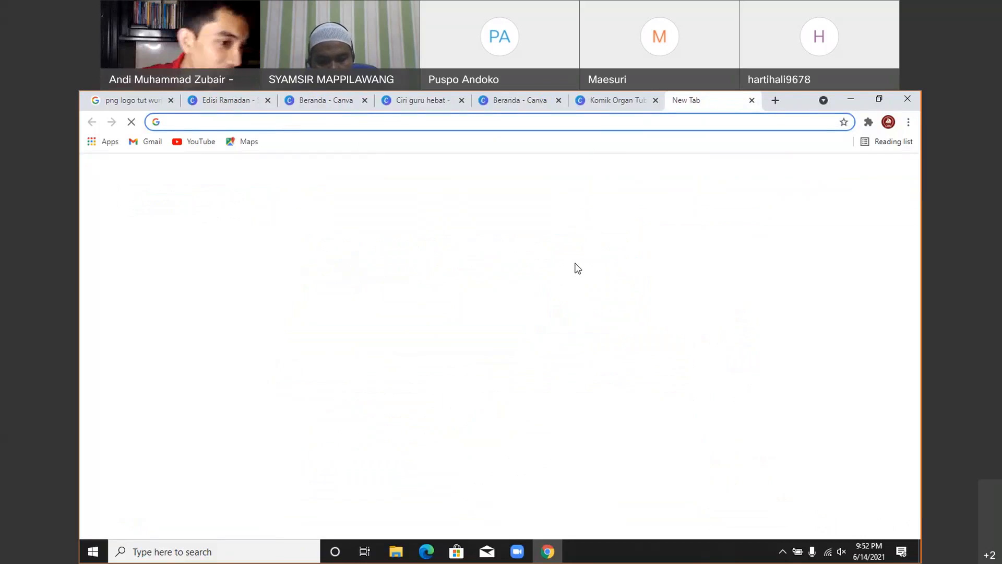
left_click(270, 99)
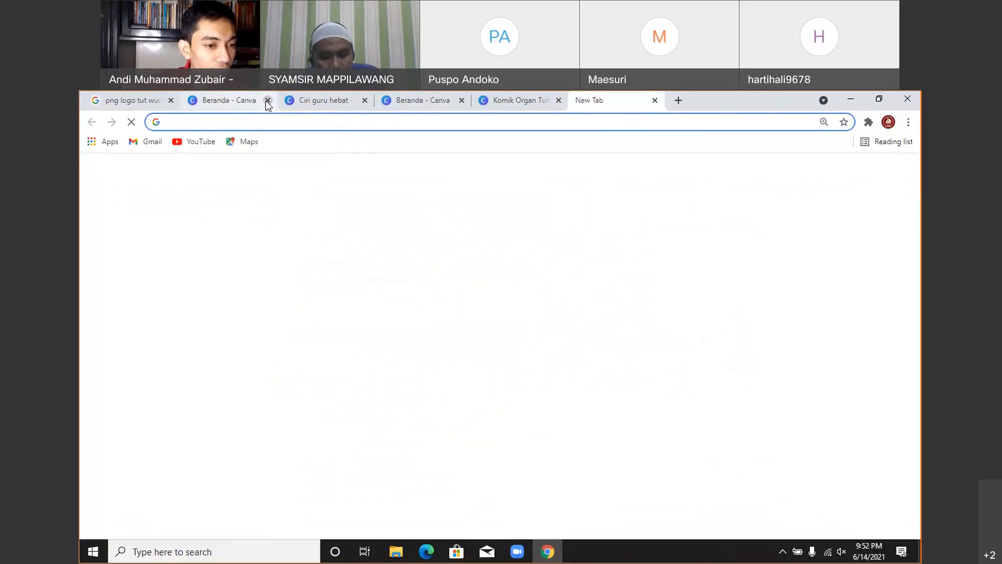
left_click(268, 100)
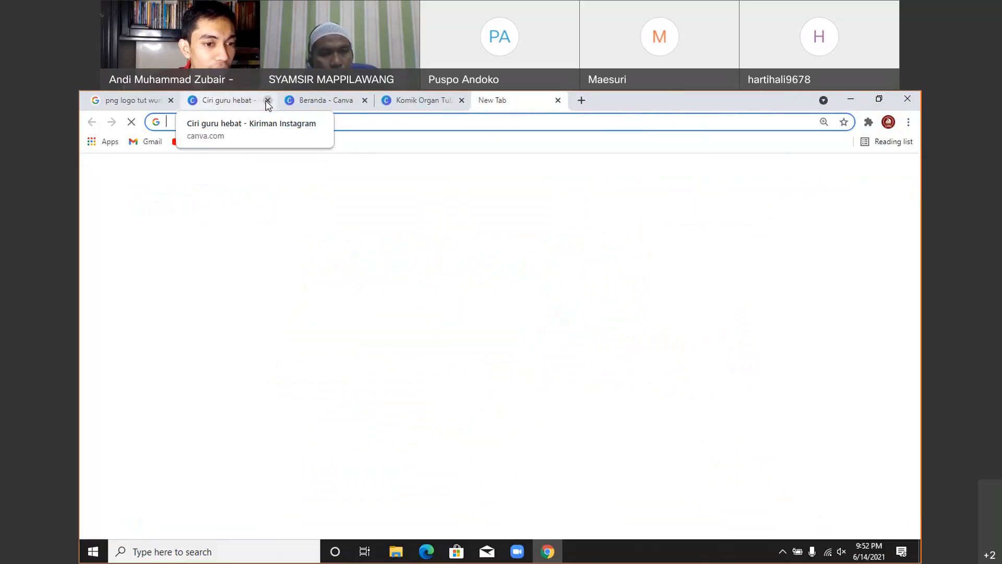
left_click(267, 101)
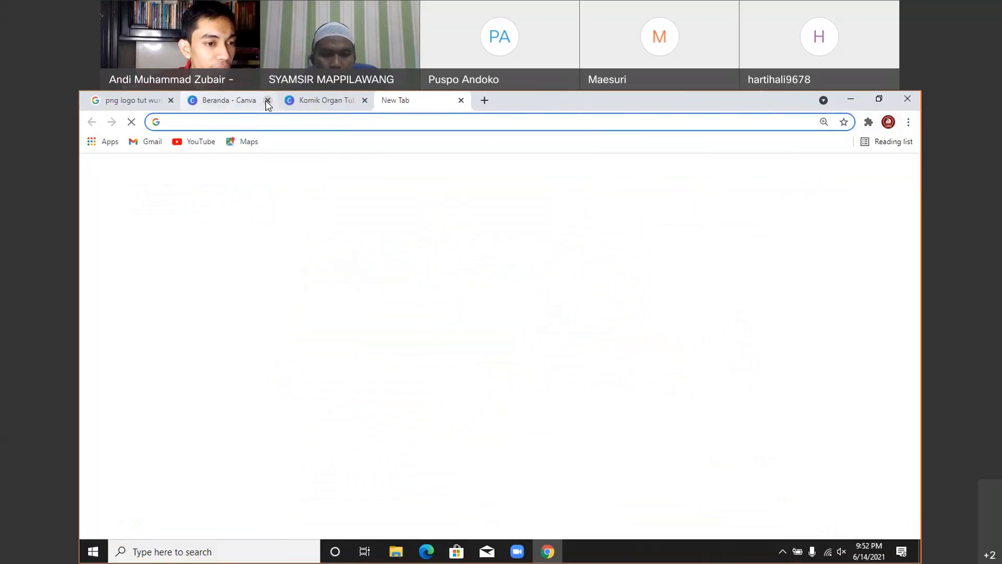
left_click(266, 100)
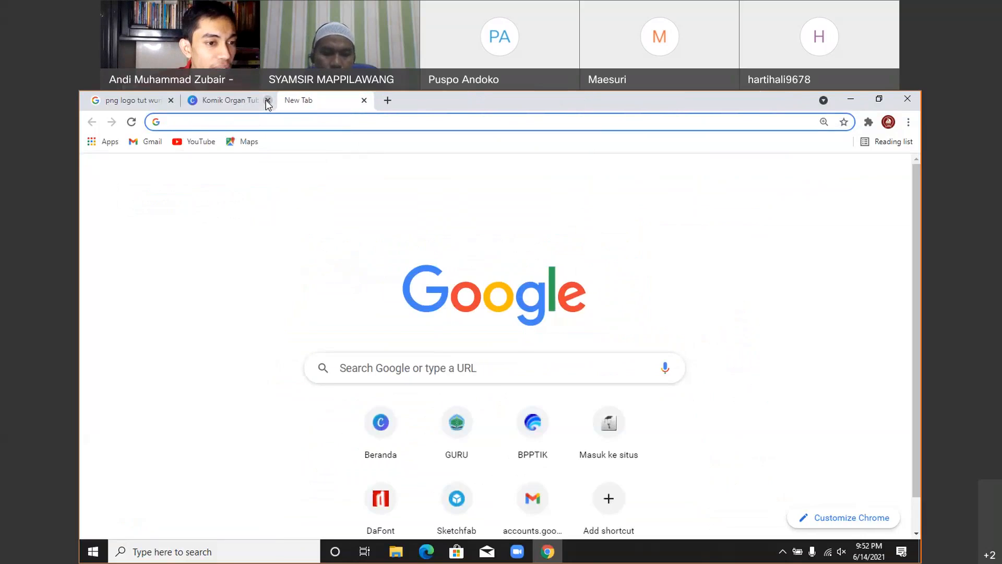
left_click(267, 100)
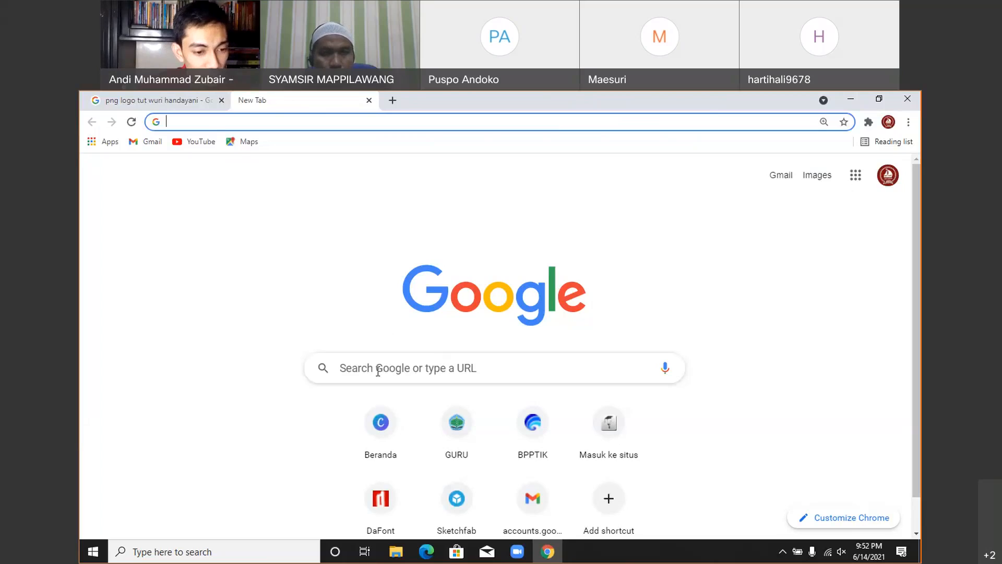
- Search Google for 'canva for education'
left_click(378, 372)
type("canva for education")
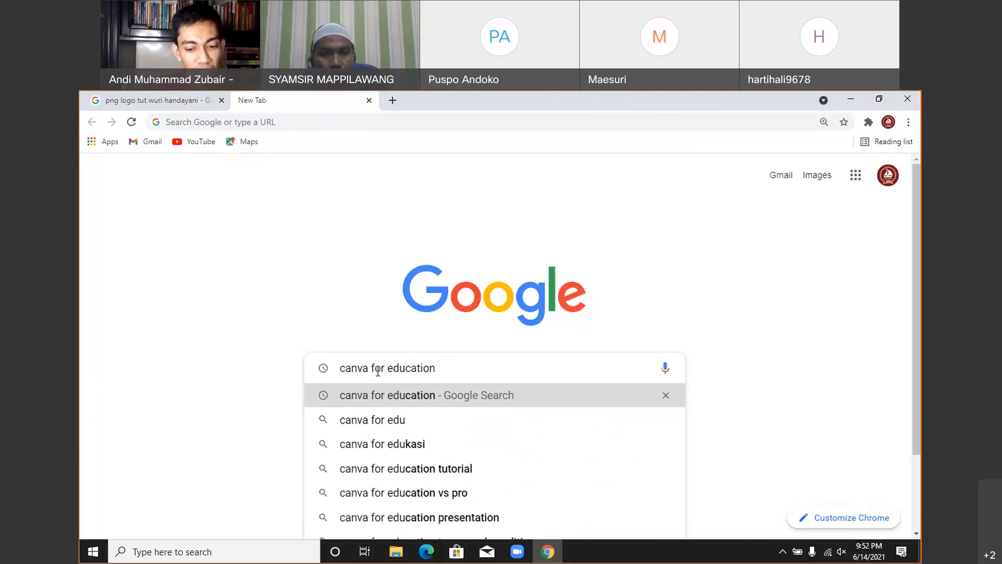
key("Return")
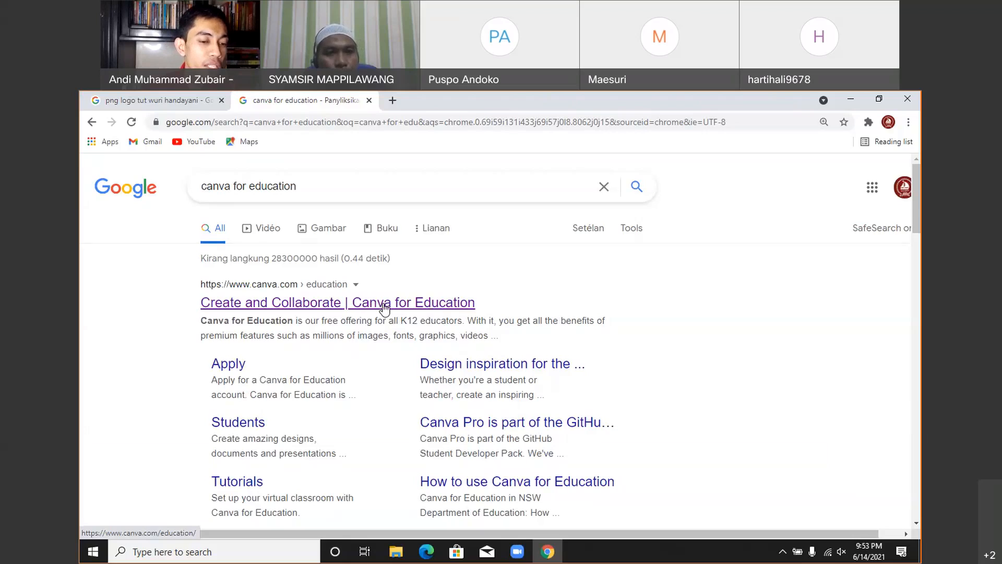
- Open the 'Create and Collaborate | Canva for Education' page, zoom in, and choose teachers' Sign up now
left_click(384, 307)
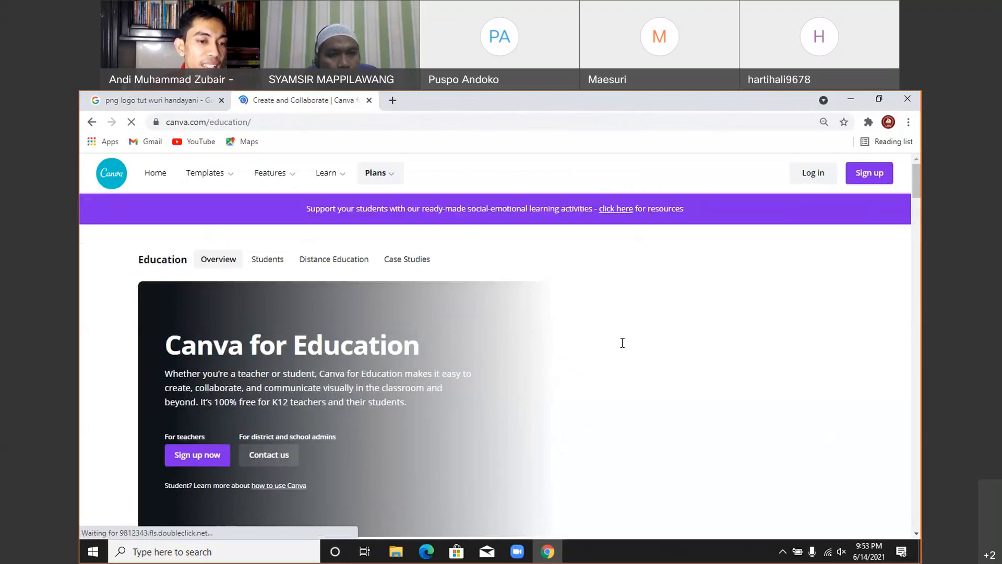
scroll(659, 347, "down", 1)
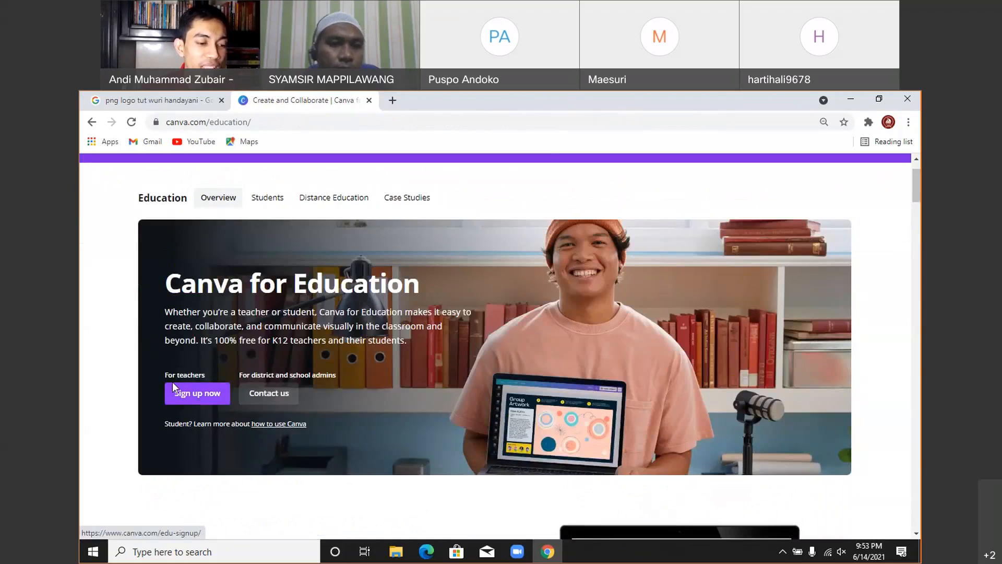
left_click(823, 122)
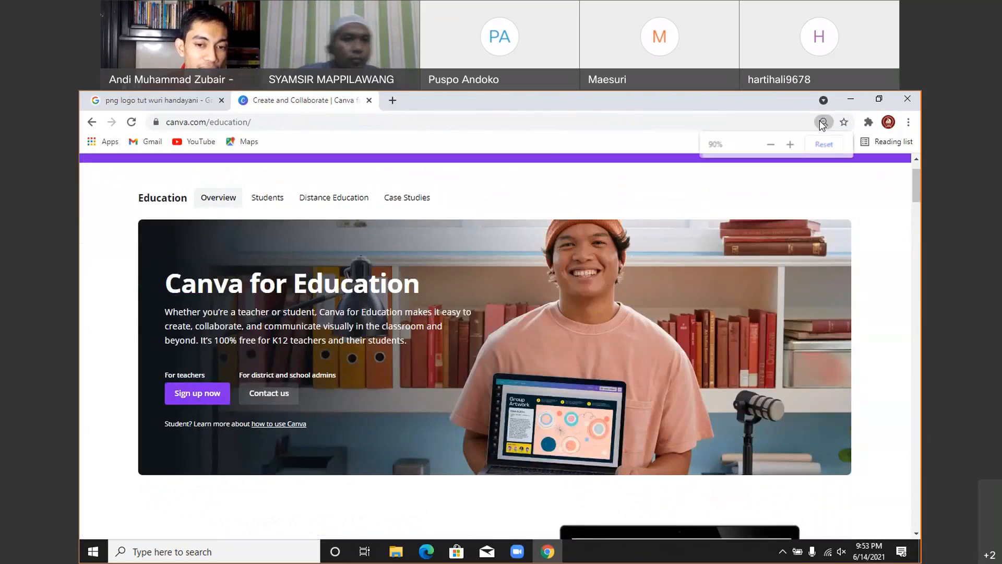
left_click(790, 145)
left_click(790, 144)
left_click(790, 145)
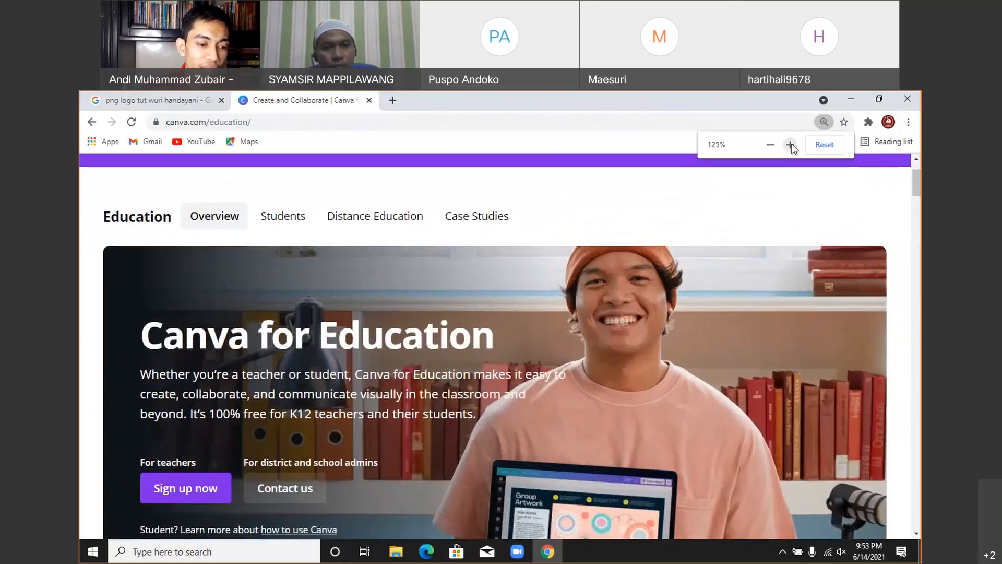
left_click(790, 145)
scroll(436, 367, "down", 4)
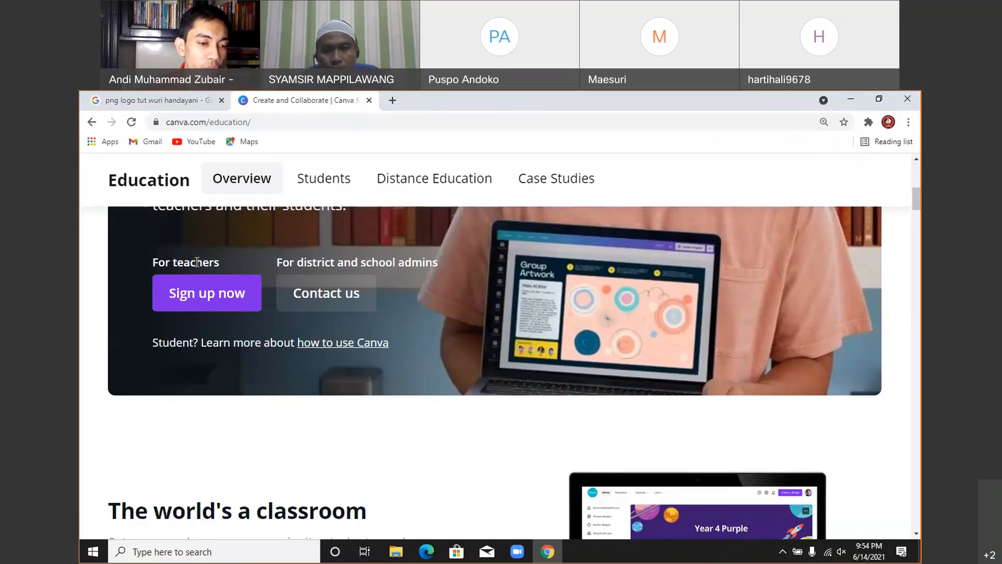
left_click(199, 296)
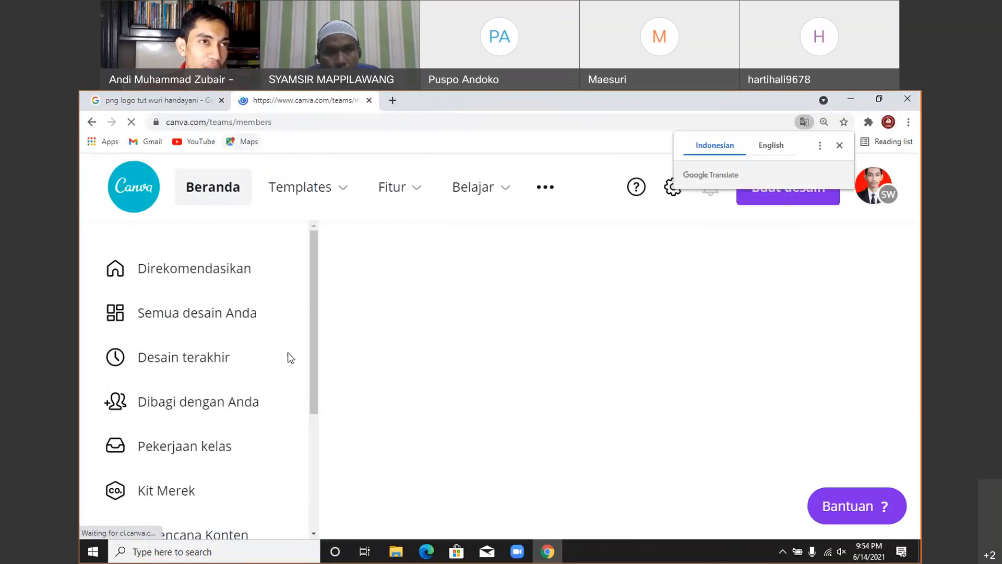
- Reduce the page zoom, log out of Canva with Keluar, and choose the belajar.id Google account
left_click(888, 197)
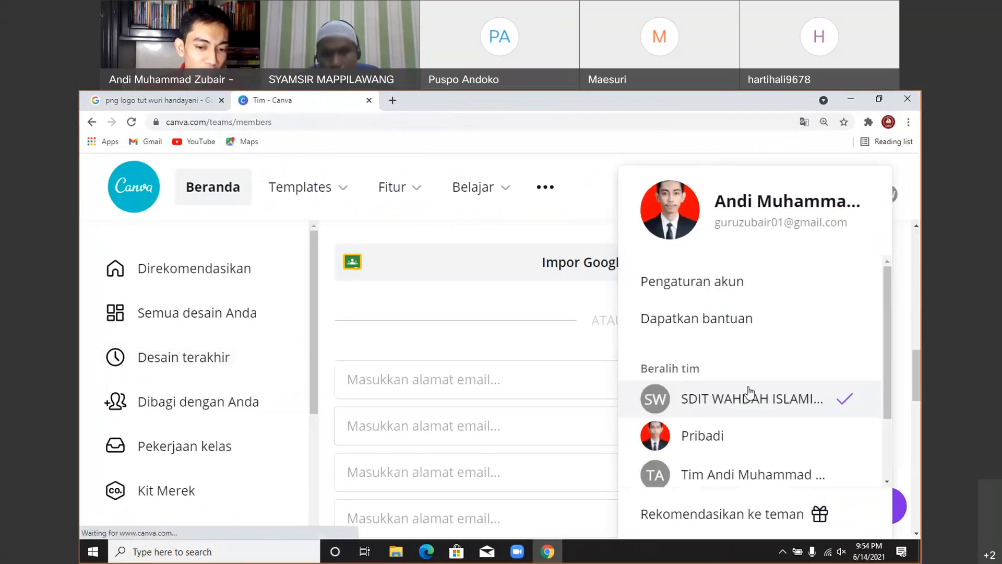
scroll(731, 407, "down", 3)
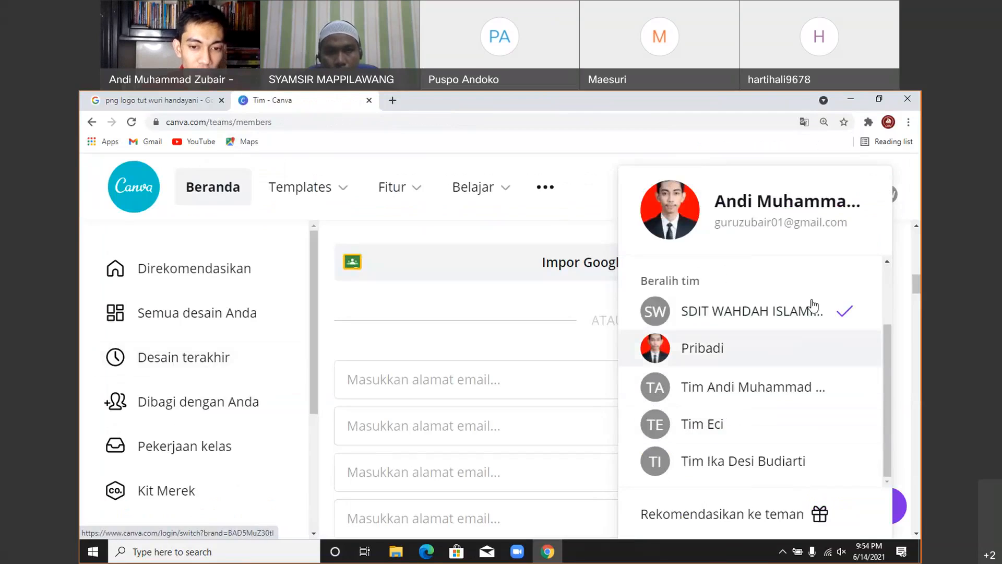
left_click(823, 122)
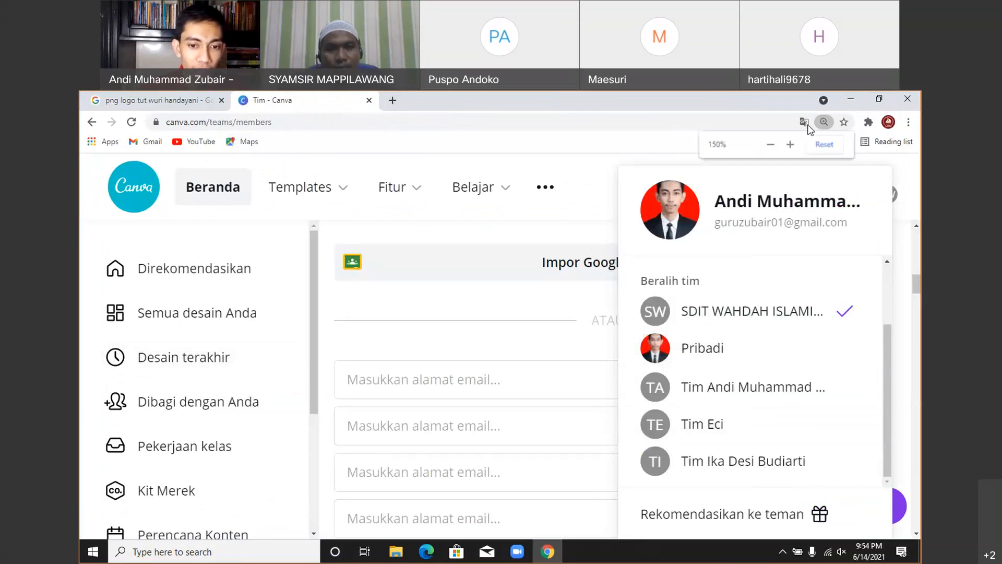
left_click(766, 148)
left_click(766, 148)
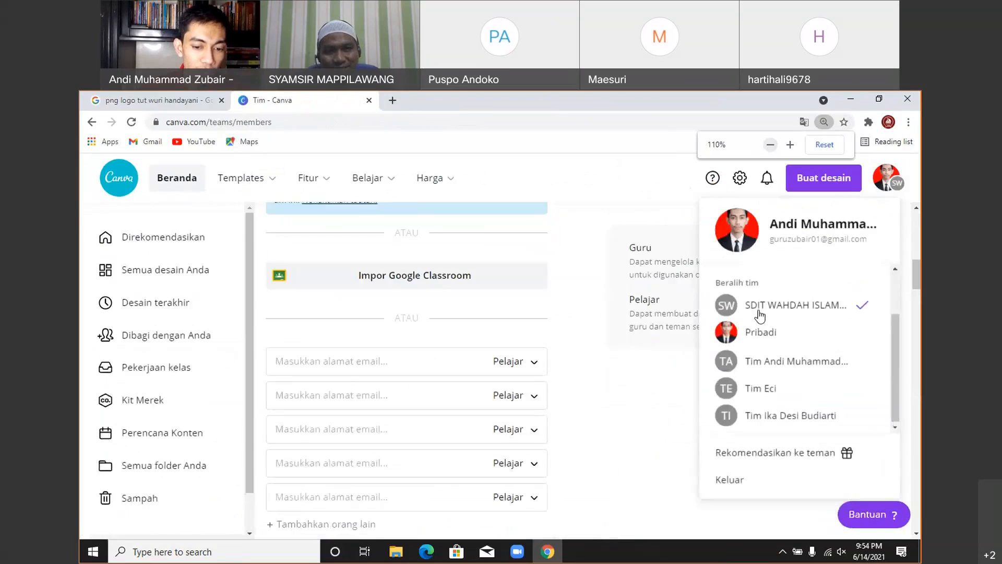
left_click(742, 478)
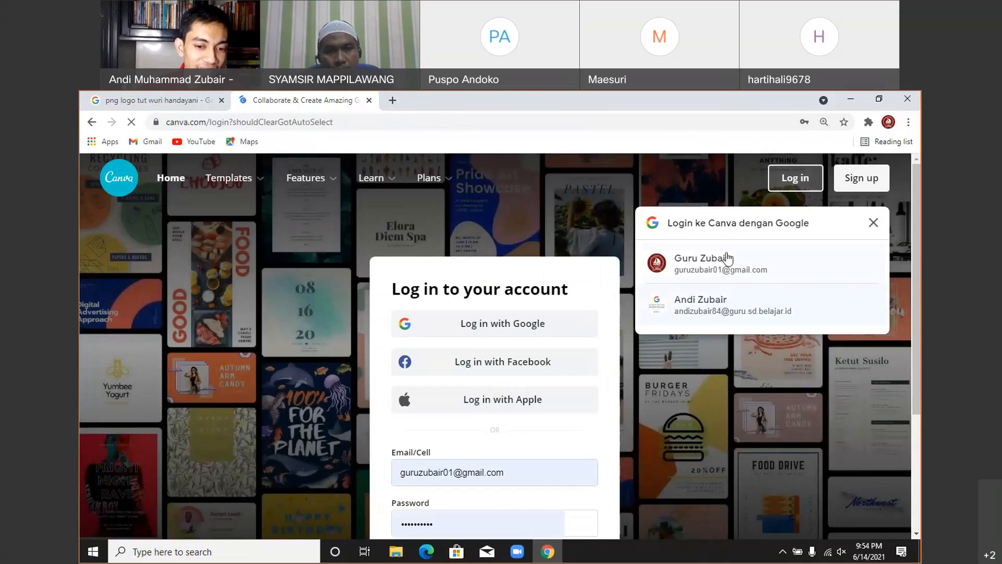
left_click(717, 312)
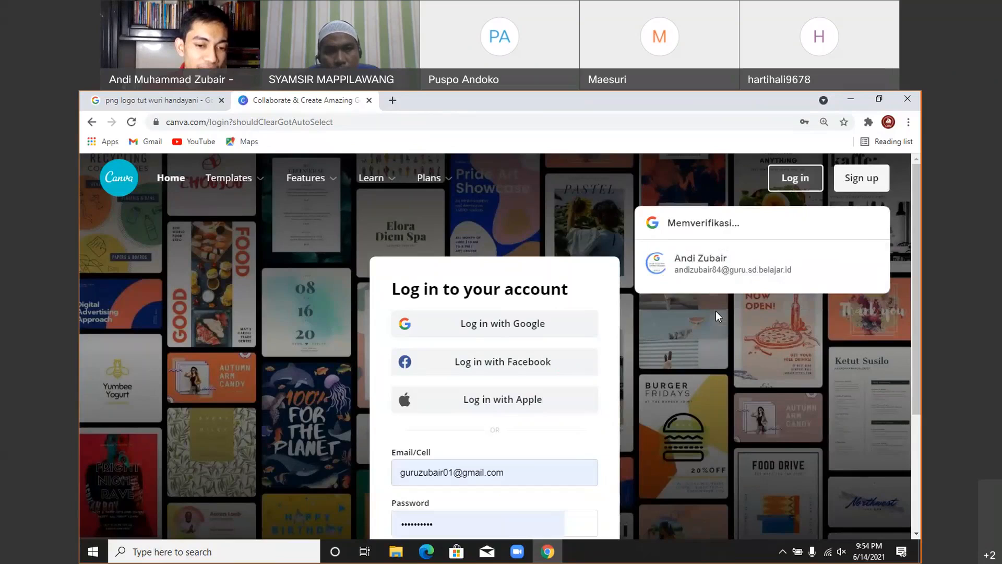